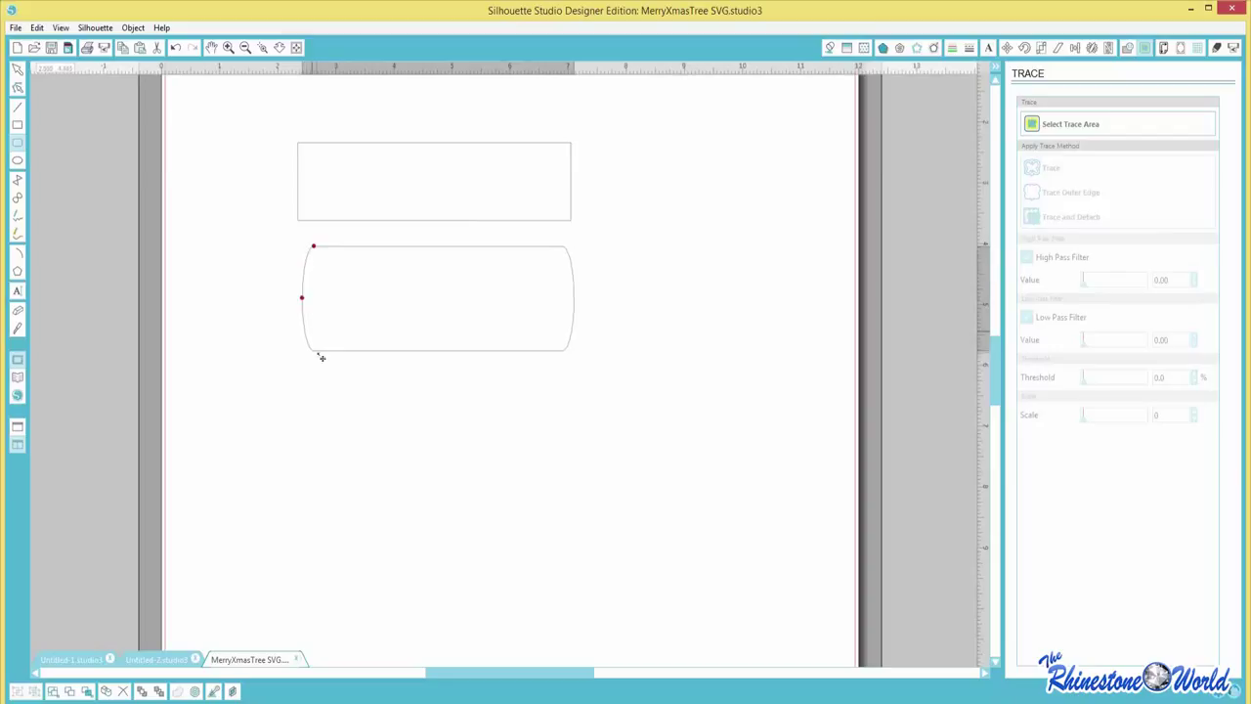
- Undo the corner rounding of the lower rectangle and draw a wide ellipse below it
{"action": "key", "text": "ctrl+z"}
{"action": "key", "text": "ctrl+z"}
{"action": "key", "text": "ctrl+z"}
{"action": "left_click", "coordinate": [16, 159]}
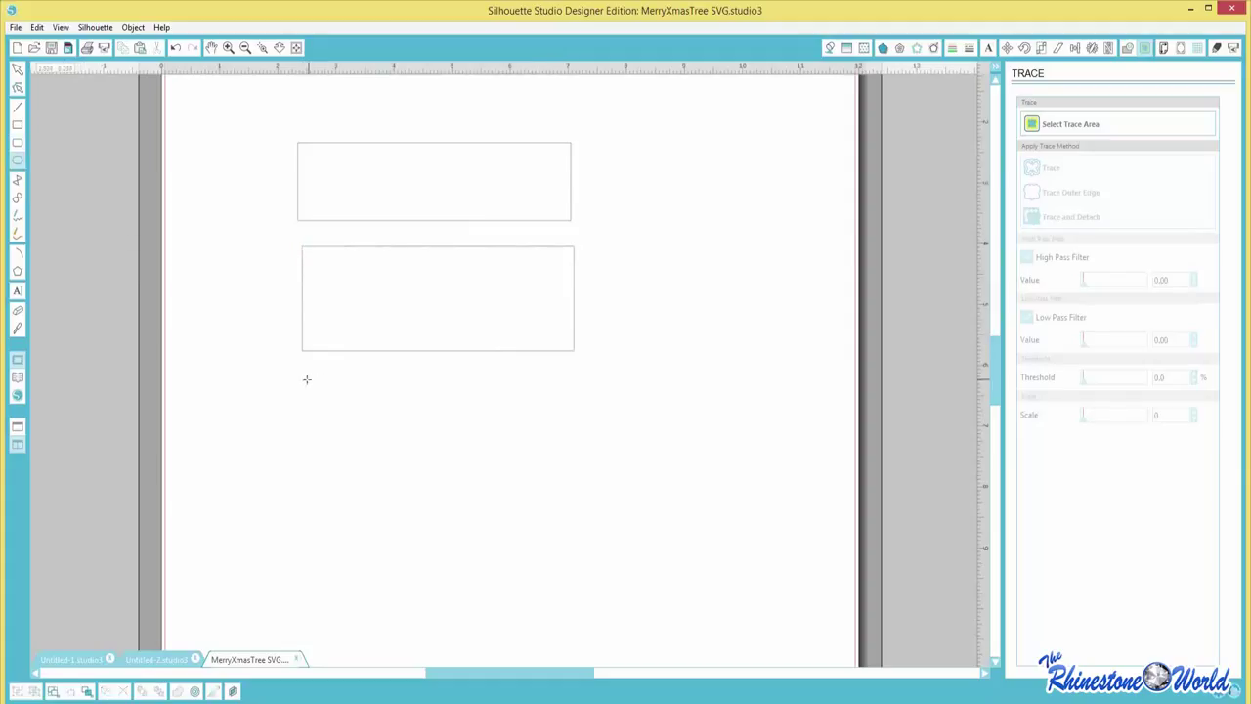
{"action": "left_click_drag", "start_coordinate": [305, 382], "coordinate": [596, 497]}
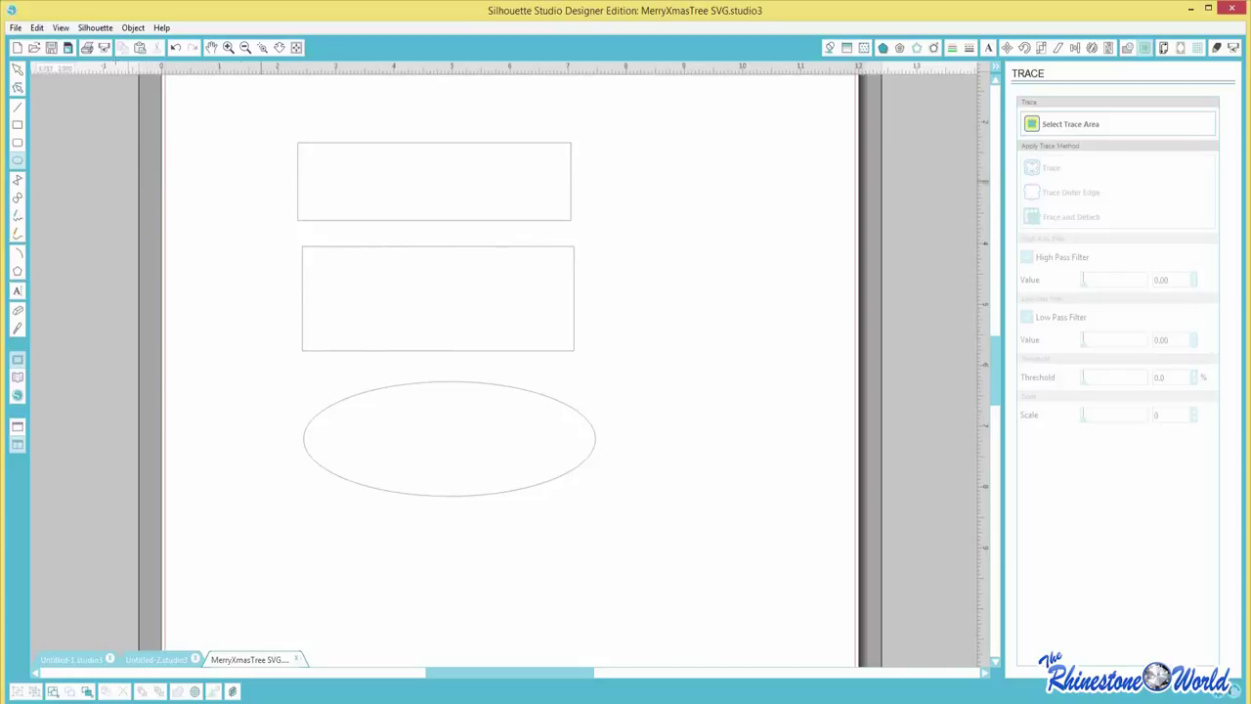
{"action": "left_click", "coordinate": [18, 70]}
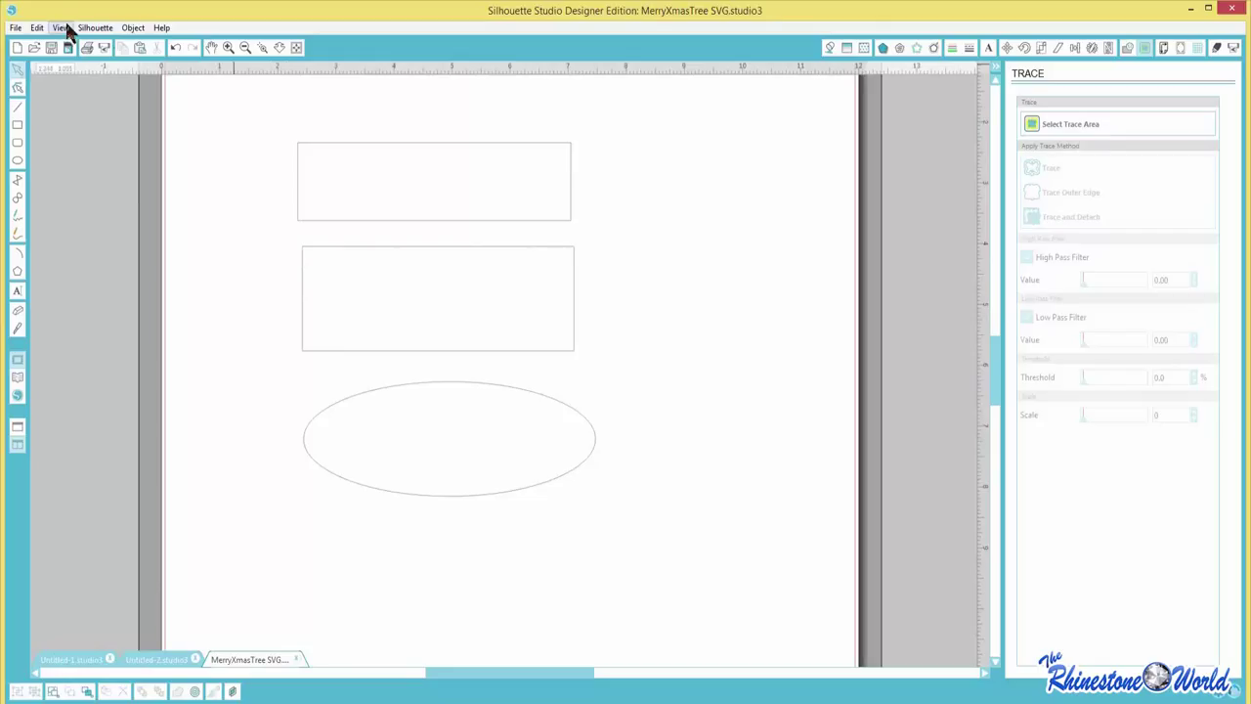
- Open the My Library view of stored designs
{"action": "left_click", "coordinate": [15, 27]}
{"action": "mouse_move", "coordinate": [68, 205]}
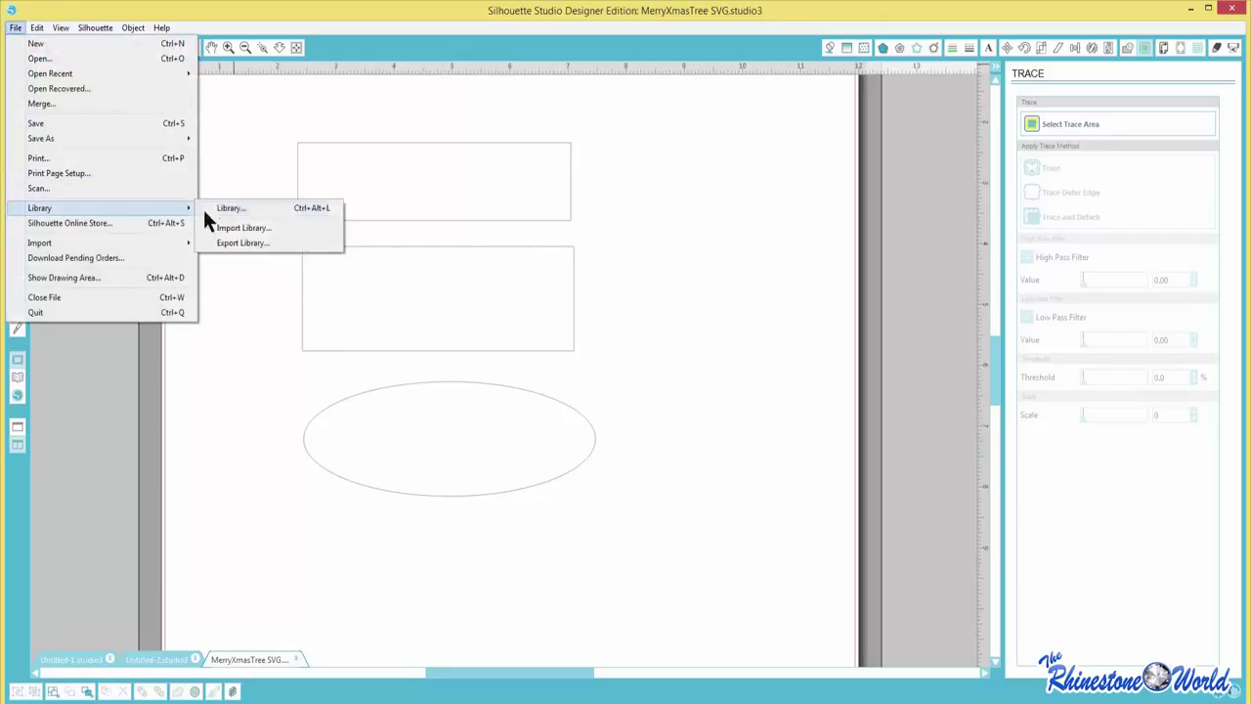
{"action": "left_click", "coordinate": [214, 206]}
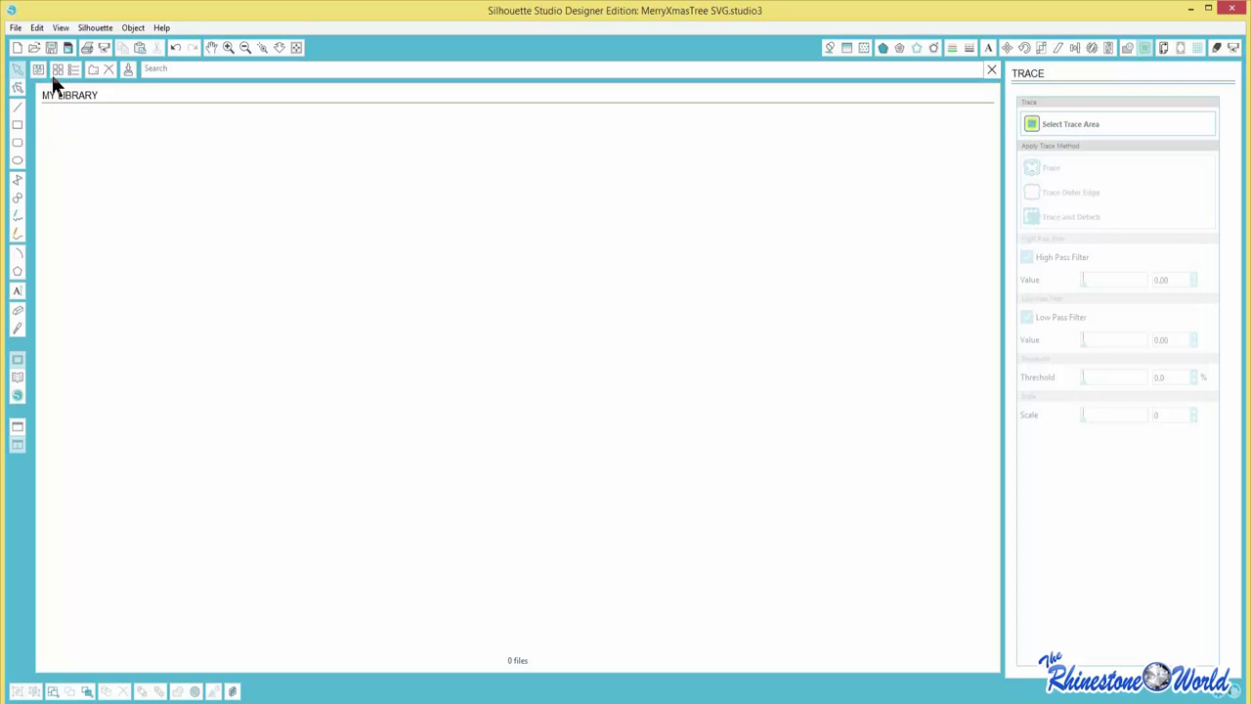
{"action": "left_click", "coordinate": [15, 27]}
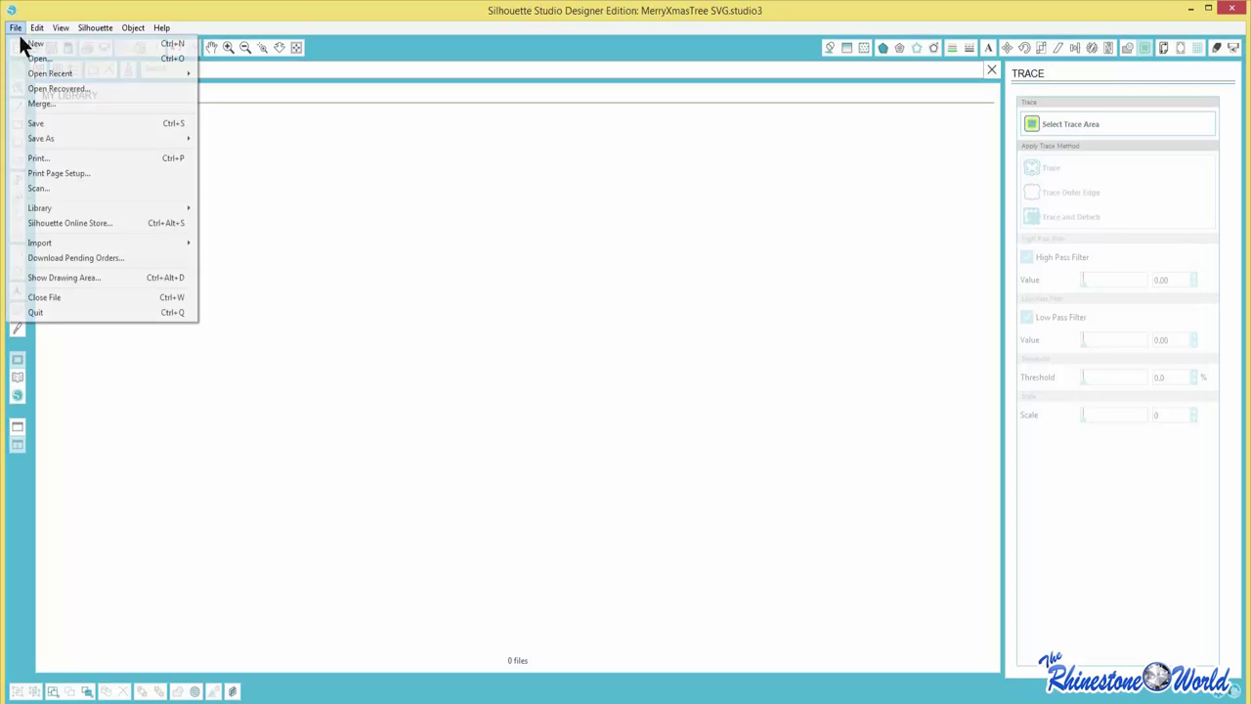
{"action": "mouse_move", "coordinate": [78, 205]}
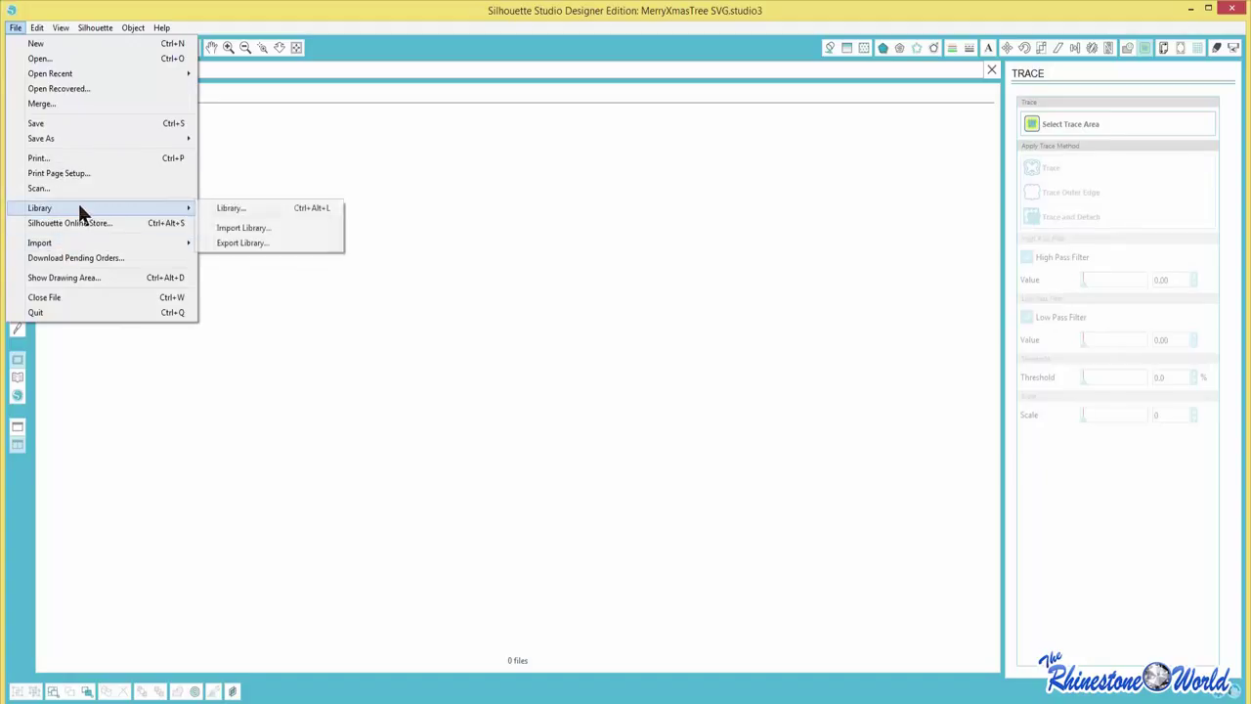
{"action": "left_click", "coordinate": [583, 215]}
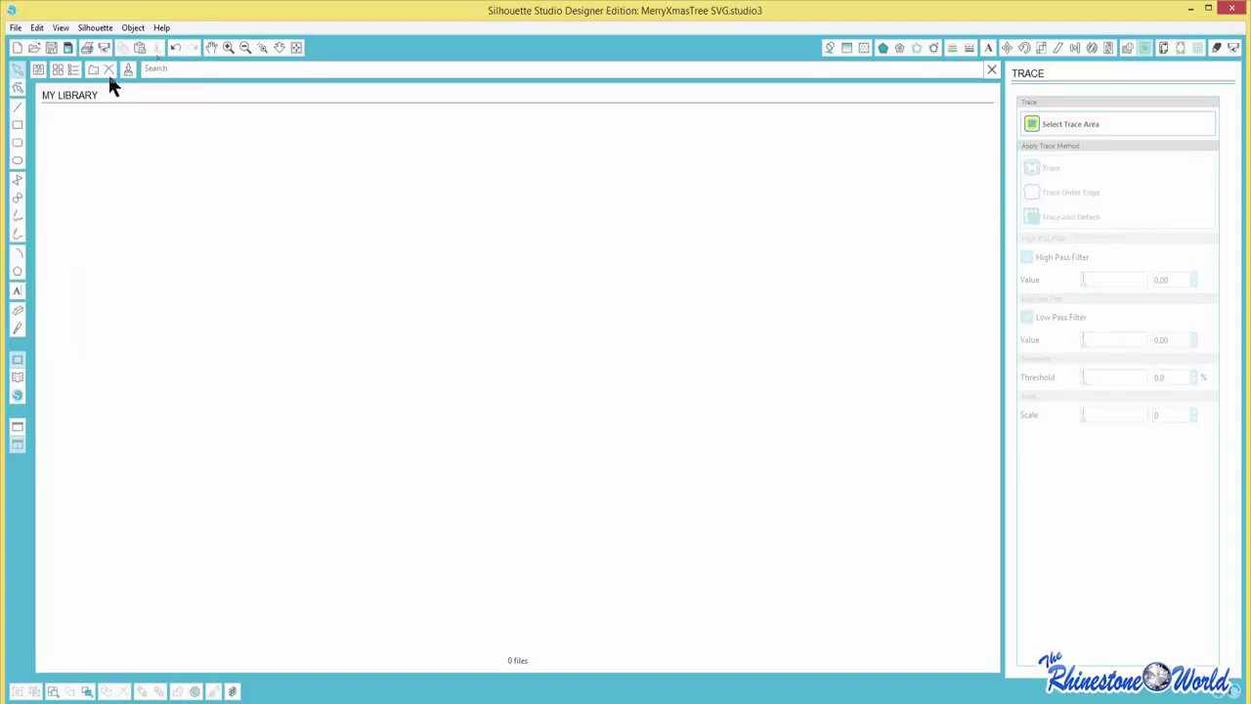
- Try out the library's display modes, including the split view, and close the library to return to the drawing page
{"action": "left_click", "coordinate": [72, 67]}
{"action": "left_click", "coordinate": [56, 68]}
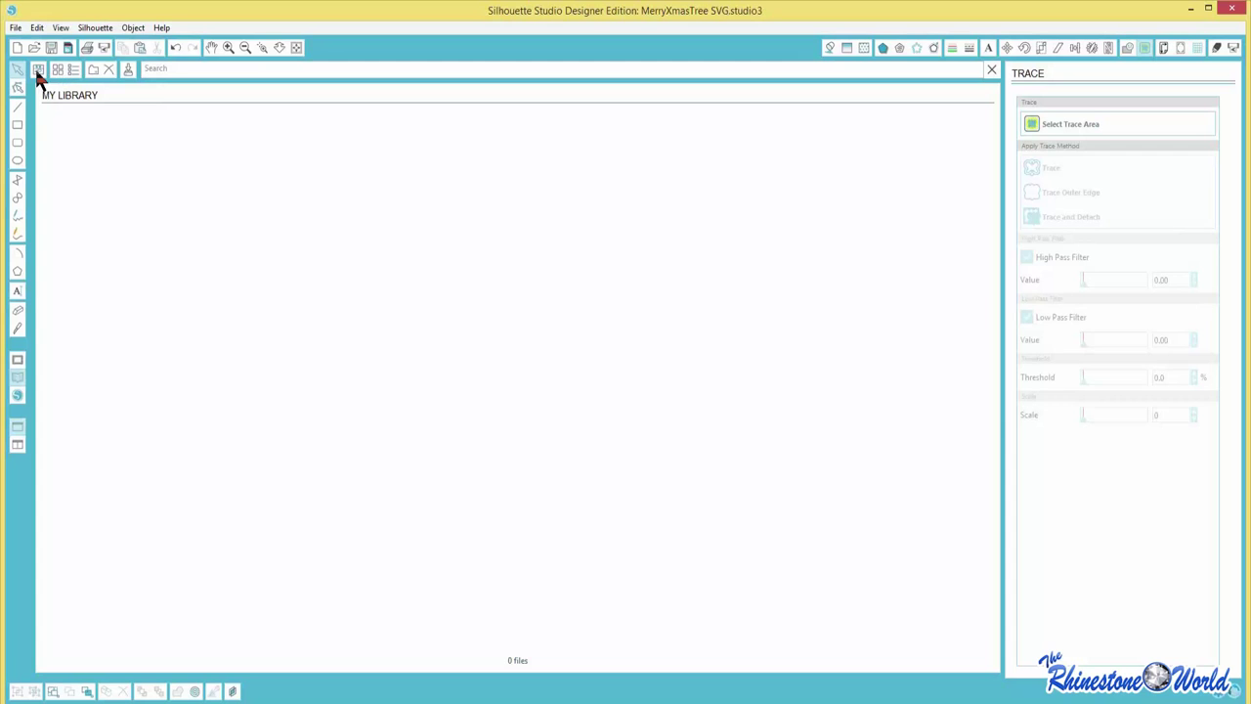
{"action": "left_click", "coordinate": [37, 70]}
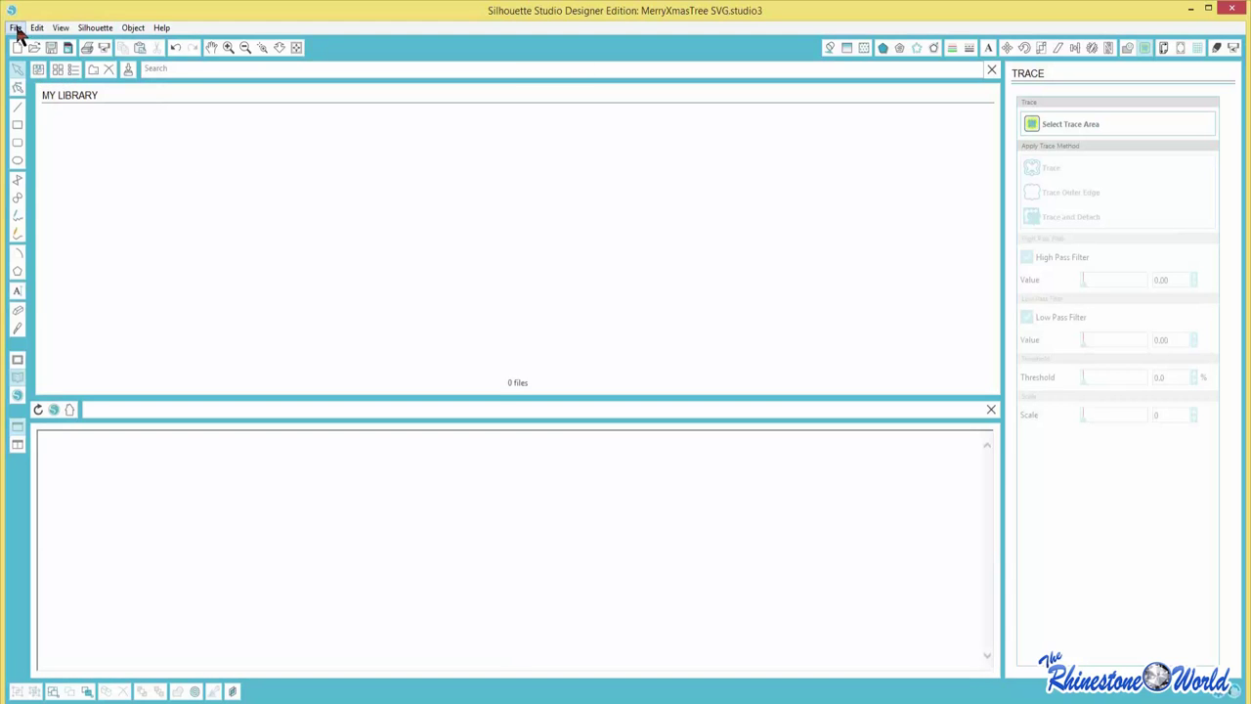
{"action": "left_click", "coordinate": [16, 29]}
{"action": "left_click", "coordinate": [371, 132]}
{"action": "left_click", "coordinate": [991, 69]}
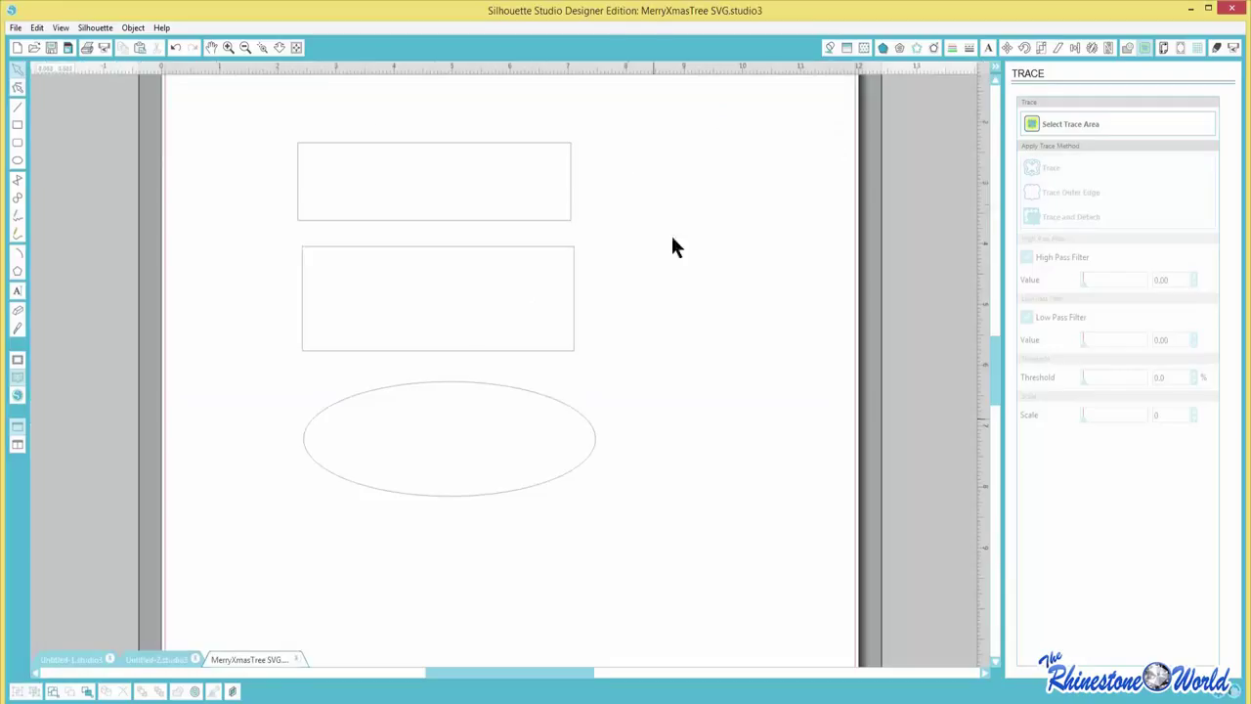
- Delete the two rectangles and the ellipse from the page
{"action": "left_click_drag", "start_coordinate": [240, 96], "coordinate": [714, 550]}
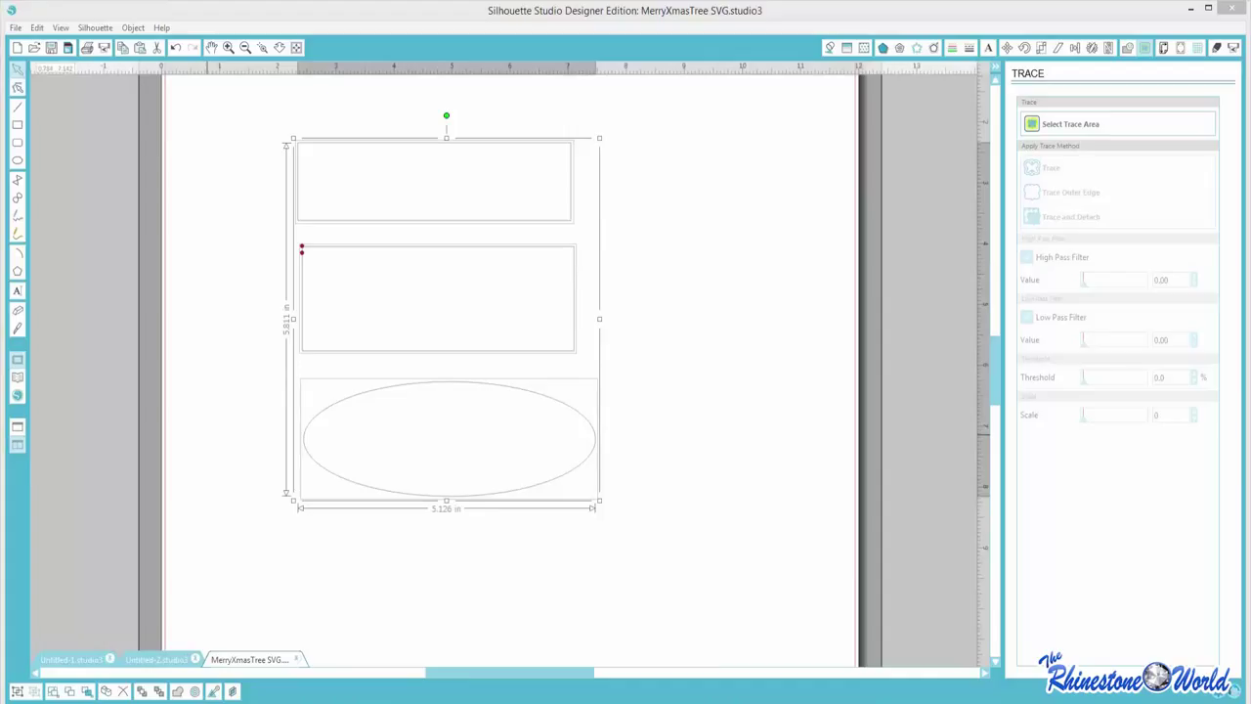
{"action": "left_click_drag", "start_coordinate": [258, 89], "coordinate": [660, 550]}
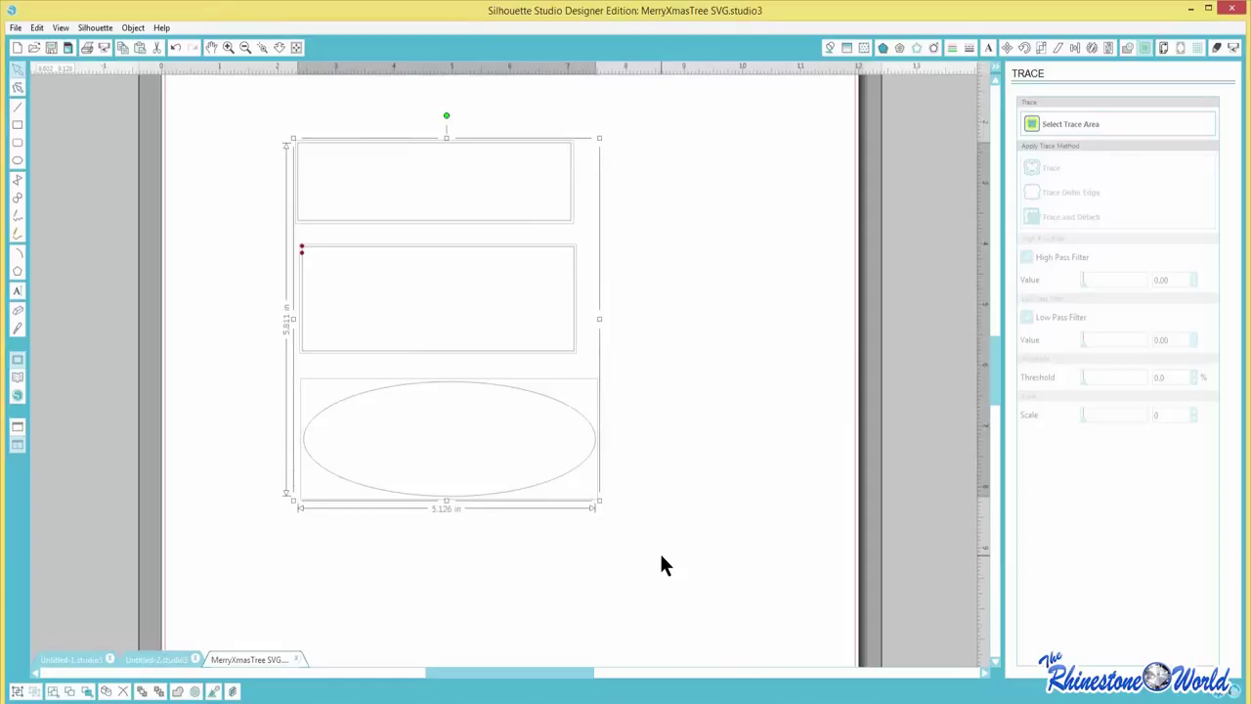
{"action": "key", "text": "Delete"}
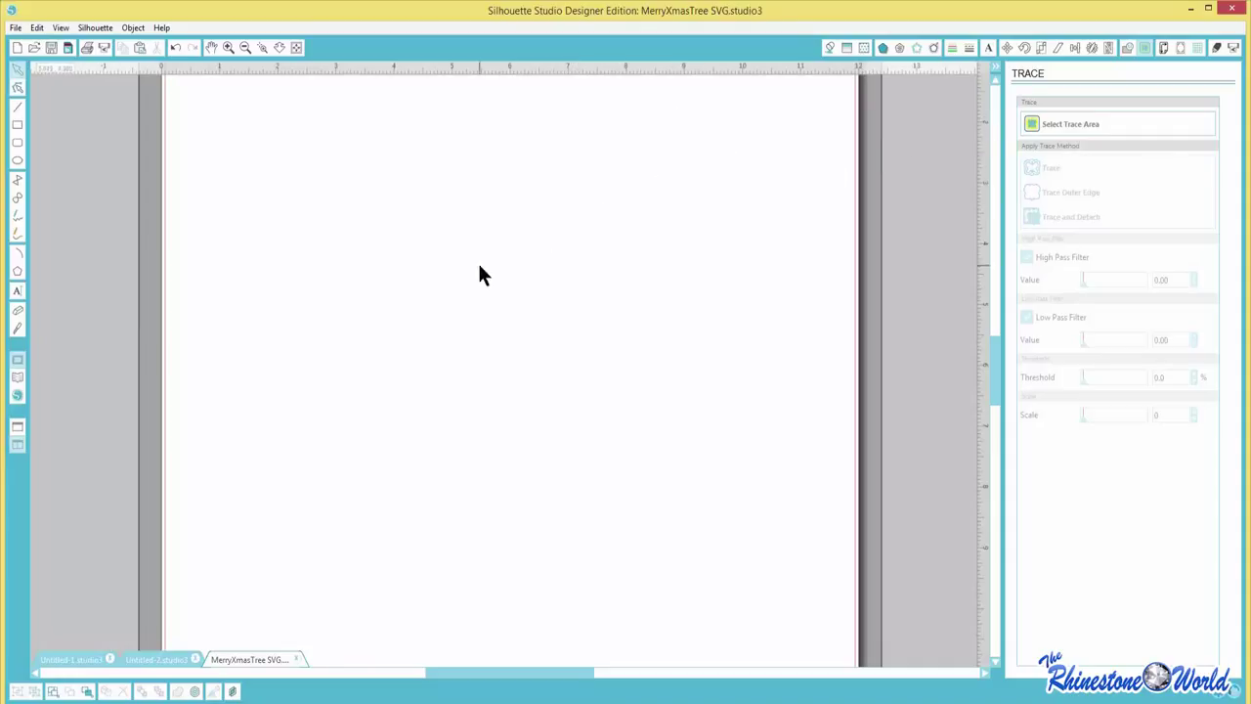
- Draw an open W-shaped zigzag of straight segments, about 4.5 in wide and 2.5 in tall, and delete it
{"action": "left_click", "coordinate": [17, 181]}
{"action": "left_click", "coordinate": [363, 180]}
{"action": "left_click", "coordinate": [403, 324]}
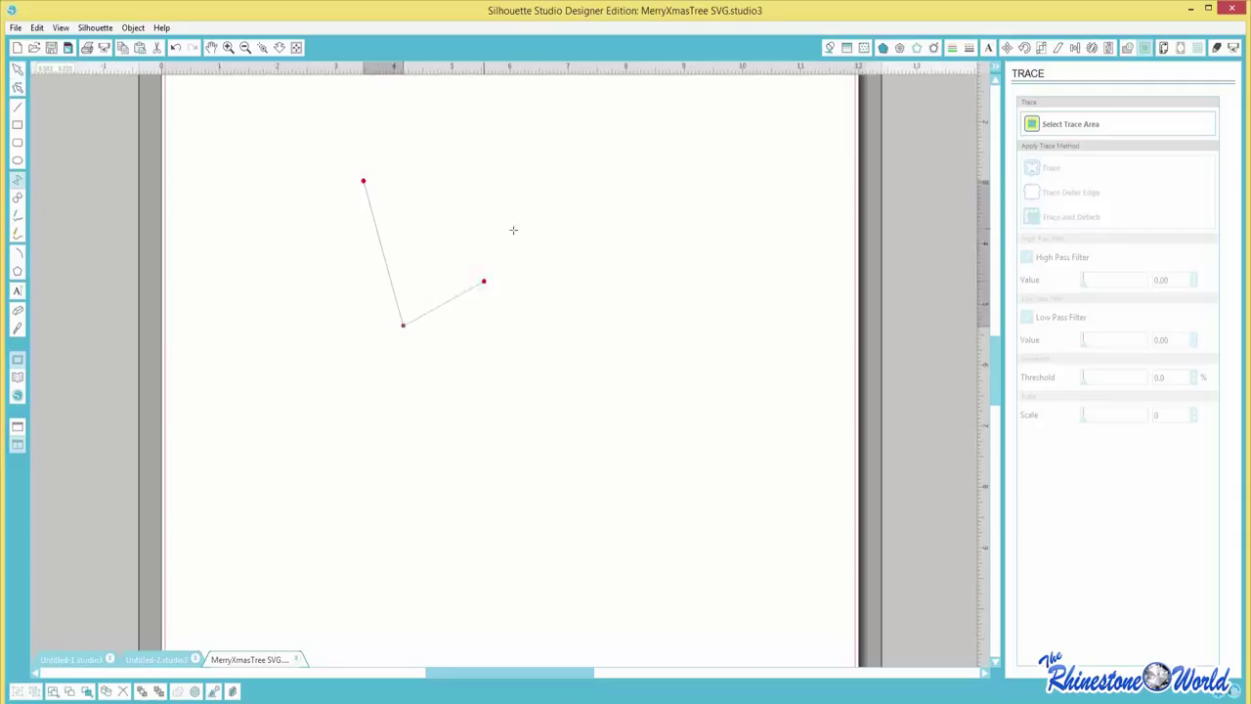
{"action": "left_click", "coordinate": [515, 229]}
{"action": "left_click", "coordinate": [550, 327]}
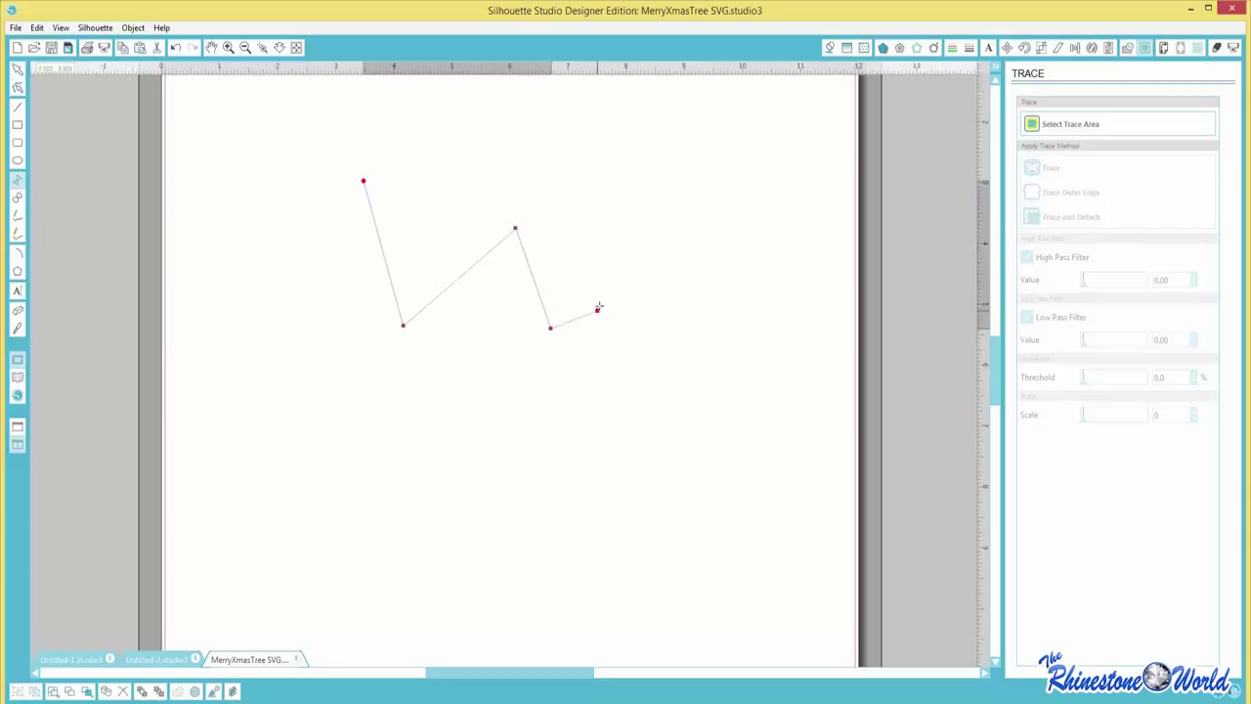
{"action": "double_click", "coordinate": [625, 178]}
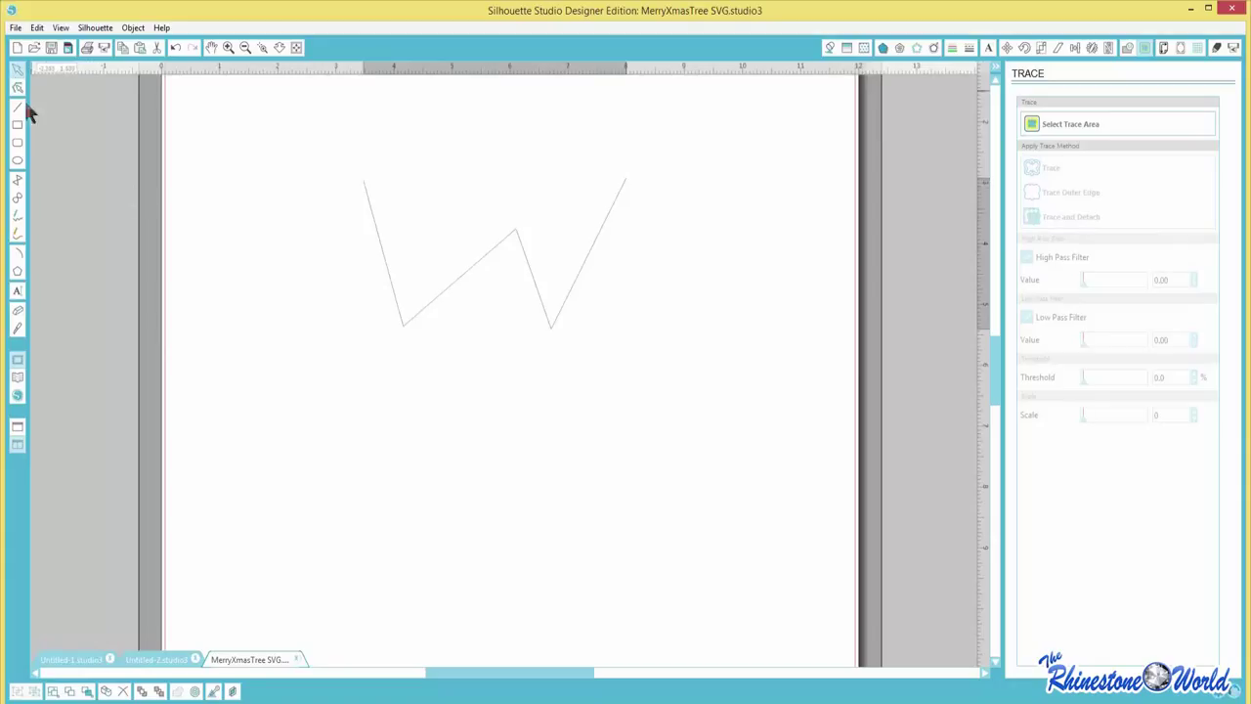
{"action": "left_click_drag", "start_coordinate": [269, 134], "coordinate": [759, 464]}
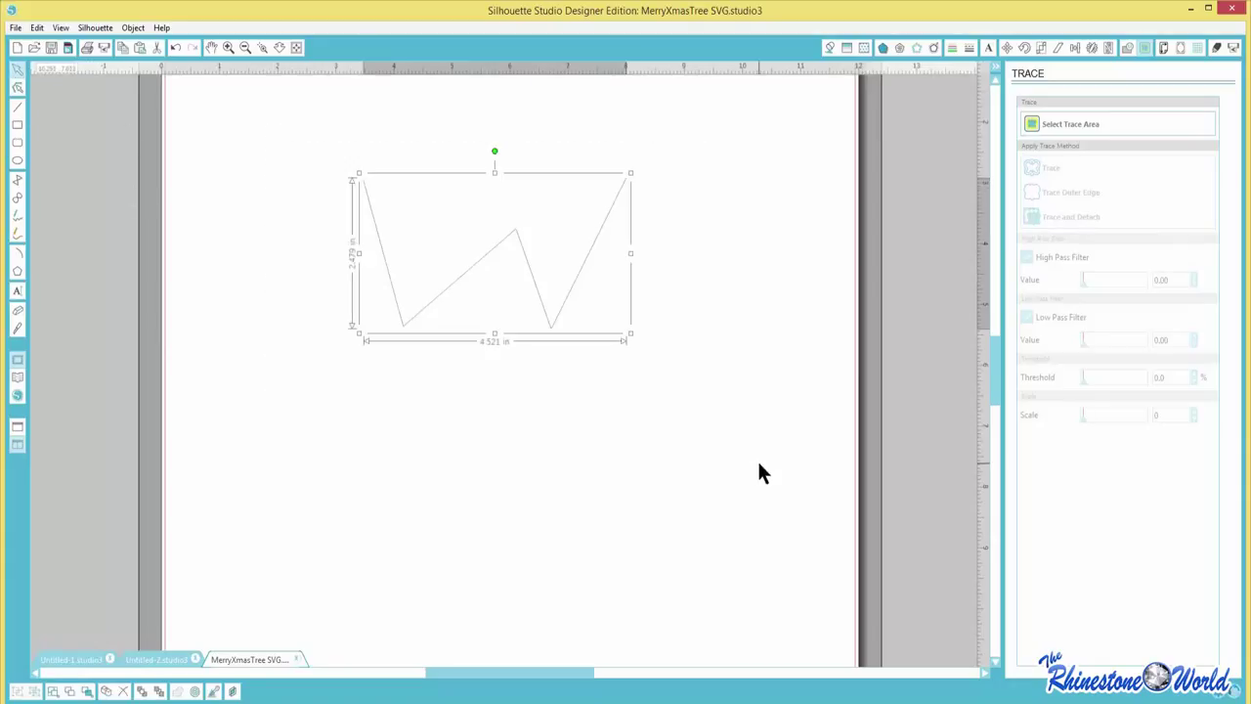
{"action": "key", "text": "Delete"}
- Draw an open wavy curve about 8 in wide and 5.9 in tall with the curve tool, and delete it
{"action": "left_click", "coordinate": [17, 198]}
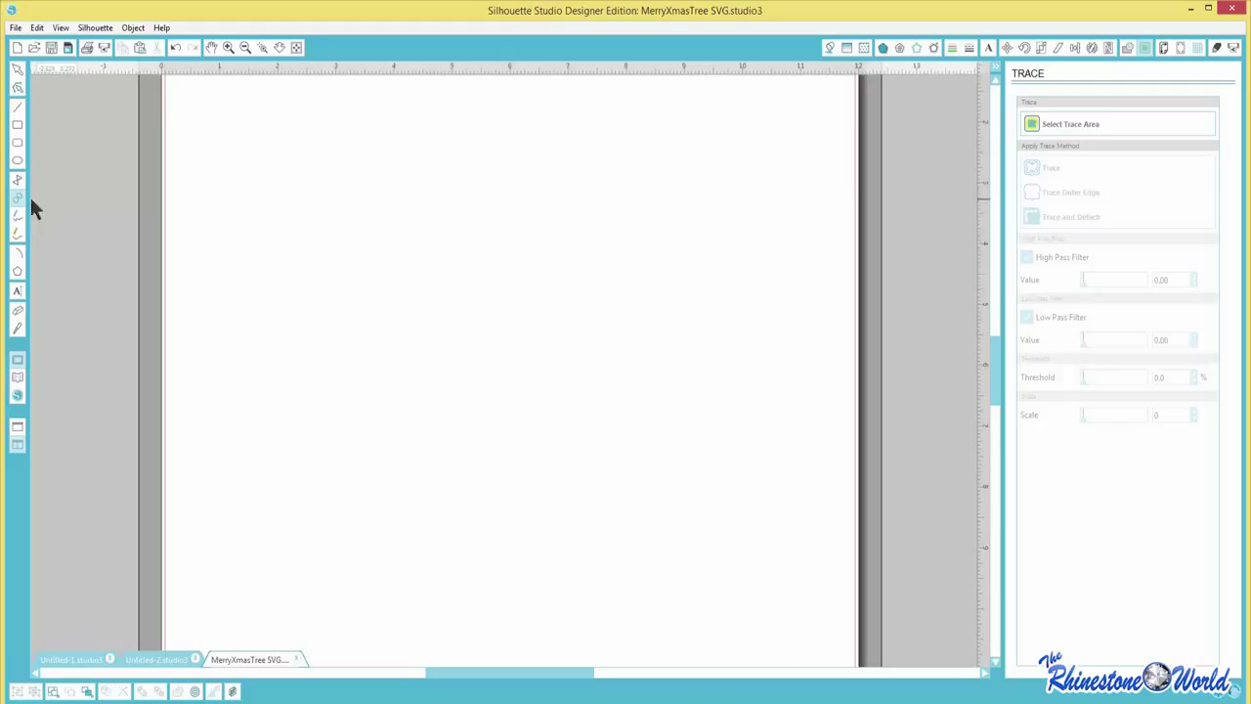
{"action": "left_click", "coordinate": [346, 188]}
{"action": "left_click", "coordinate": [452, 397]}
{"action": "left_click", "coordinate": [511, 217]}
{"action": "left_click", "coordinate": [699, 367]}
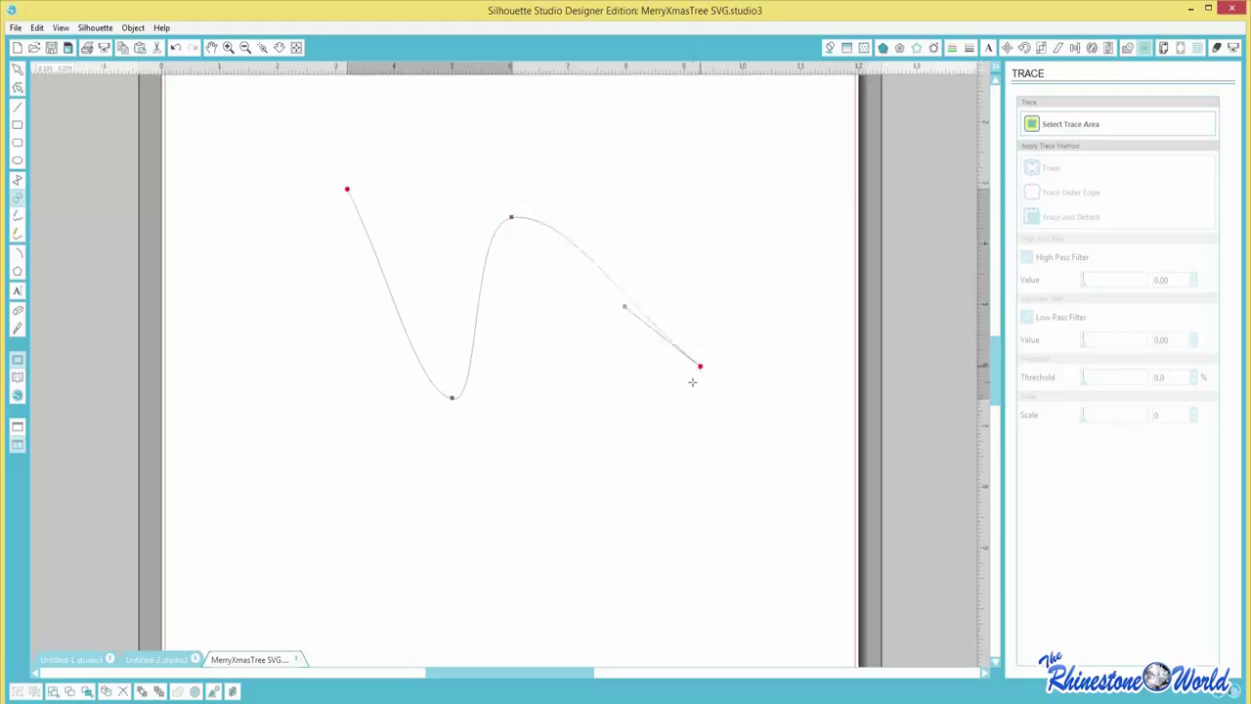
{"action": "left_click", "coordinate": [690, 382]}
{"action": "left_click", "coordinate": [447, 547]}
{"action": "left_click", "coordinate": [367, 428]}
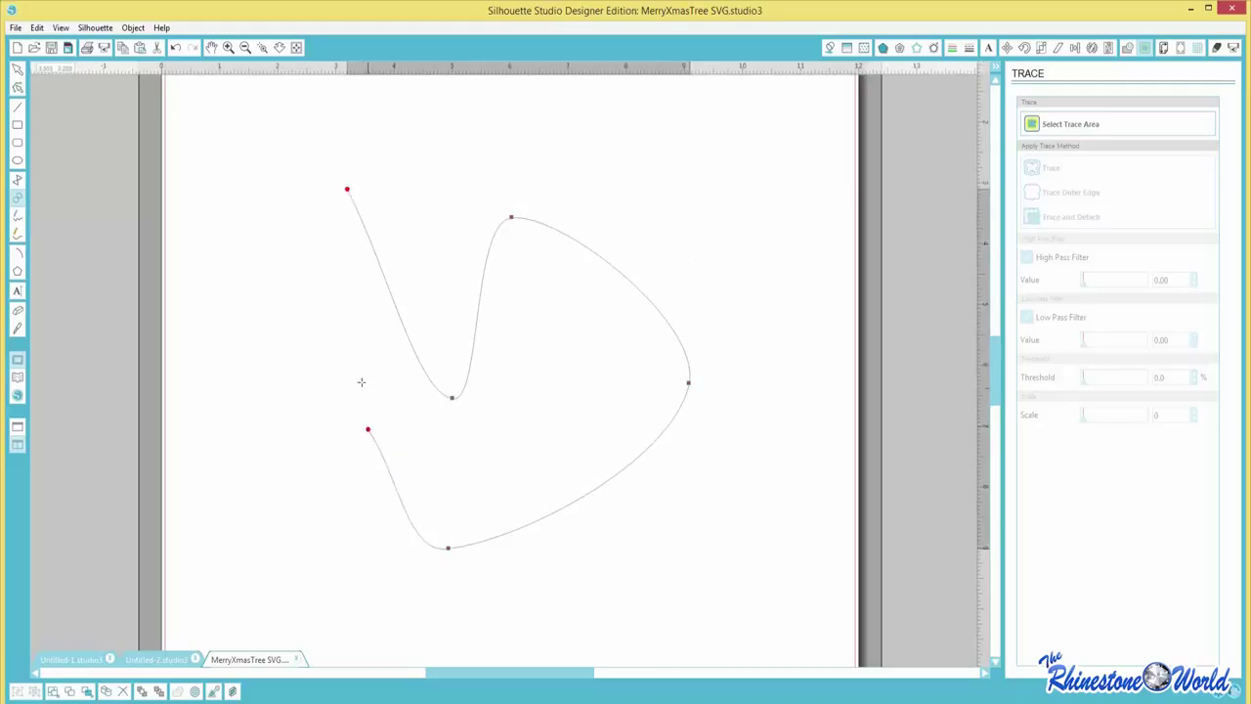
{"action": "left_click", "coordinate": [297, 364]}
{"action": "left_click", "coordinate": [276, 498]}
{"action": "left_click", "coordinate": [246, 460]}
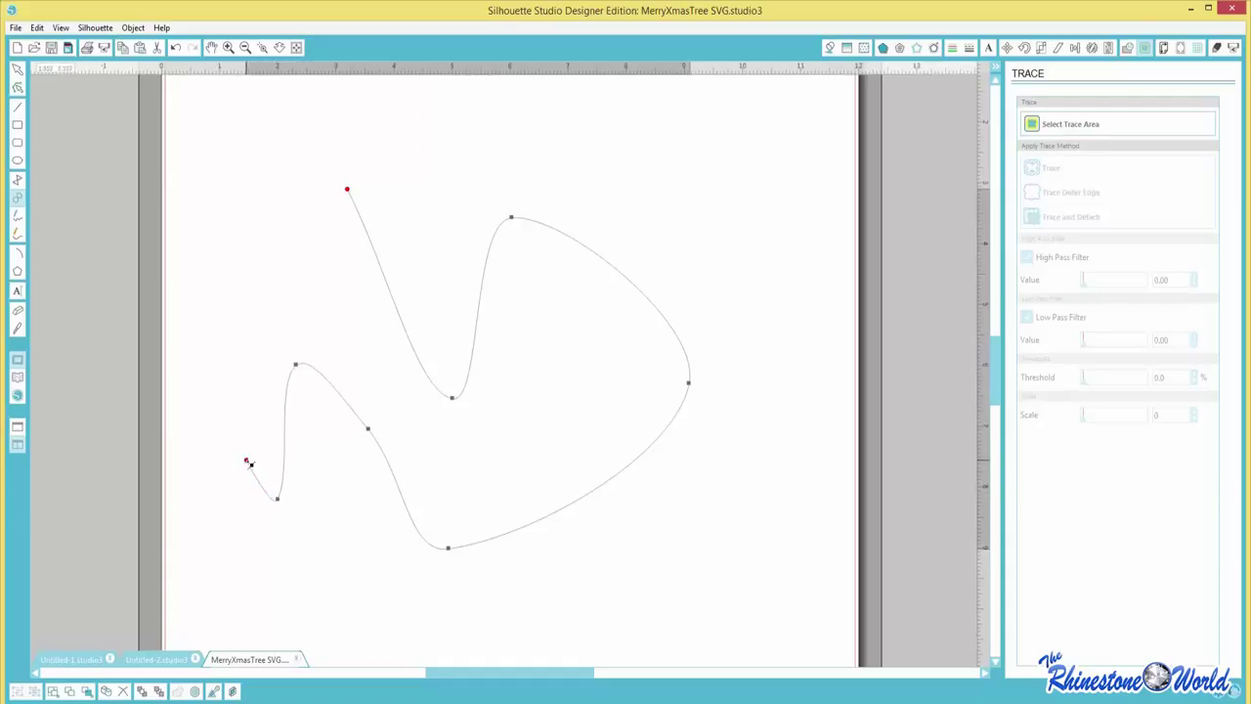
{"action": "double_click", "coordinate": [229, 441]}
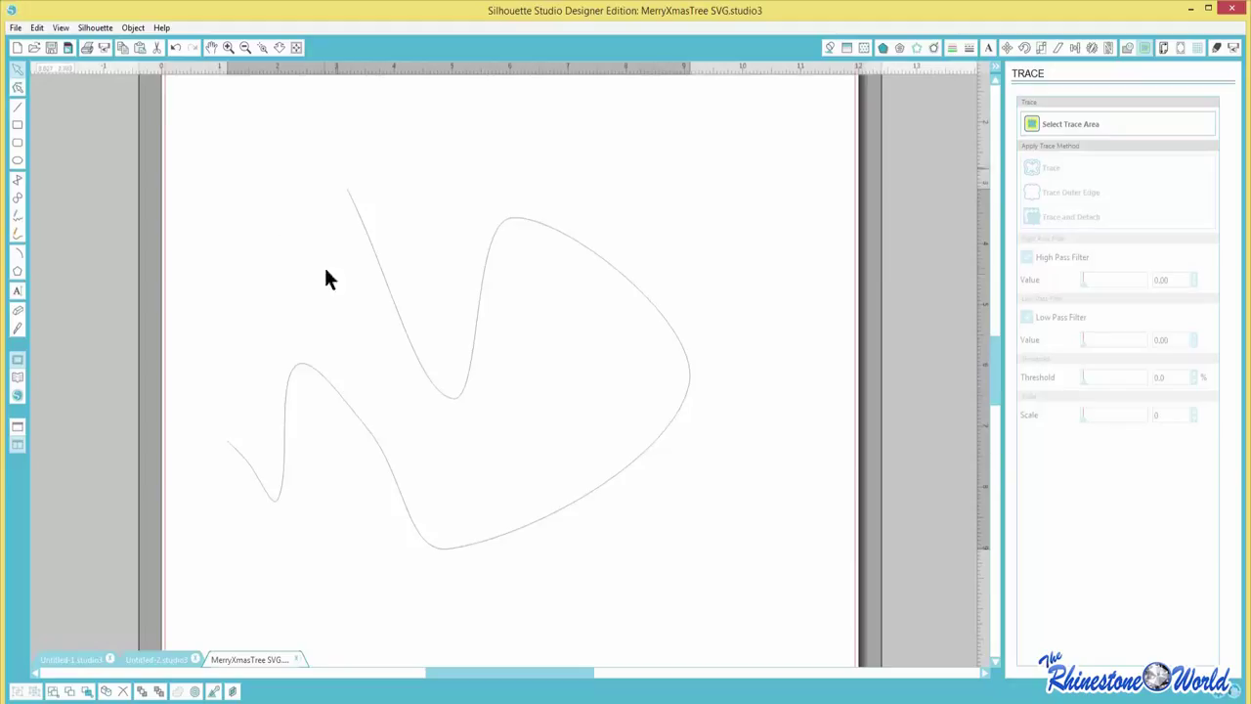
{"action": "left_click_drag", "start_coordinate": [162, 114], "coordinate": [776, 599]}
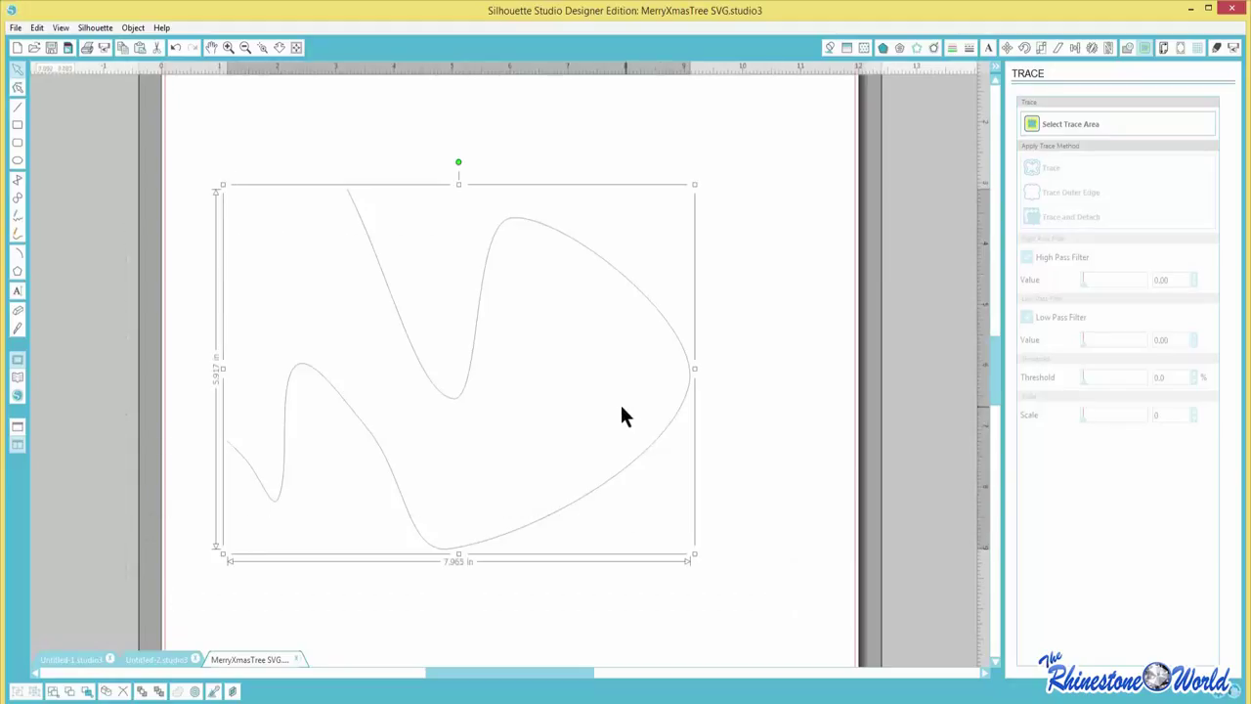
{"action": "key", "text": "Delete"}
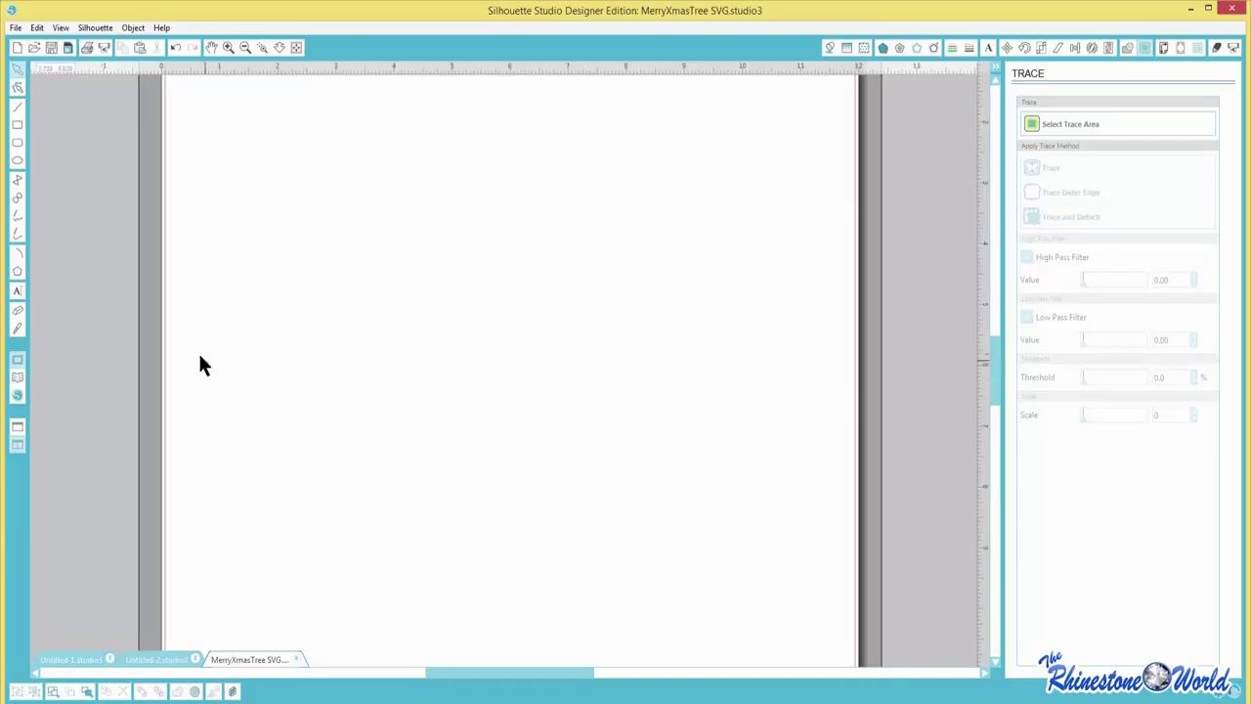
- Draw a freehand stroke across the upper page and a short smooth freehand curve below its starting end
{"action": "left_click", "coordinate": [17, 215]}
{"action": "mouse_move", "coordinate": [317, 196]}
{"action": "left_mouse_down"}
{"action": "mouse_move", "coordinate": [425, 219]}
{"action": "mouse_move", "coordinate": [549, 331]}
{"action": "mouse_move", "coordinate": [607, 219]}
{"action": "left_mouse_up"}
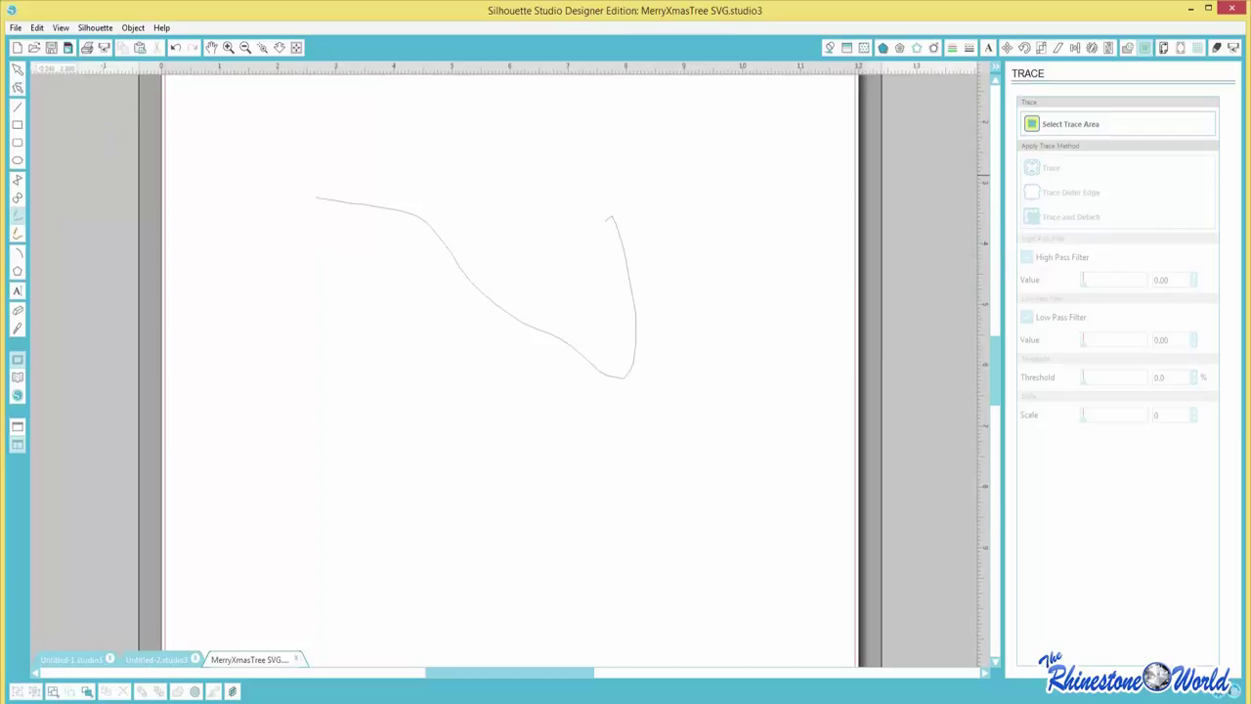
{"action": "left_click", "coordinate": [17, 233]}
{"action": "left_click", "coordinate": [254, 256]}
{"action": "left_click", "coordinate": [372, 428]}
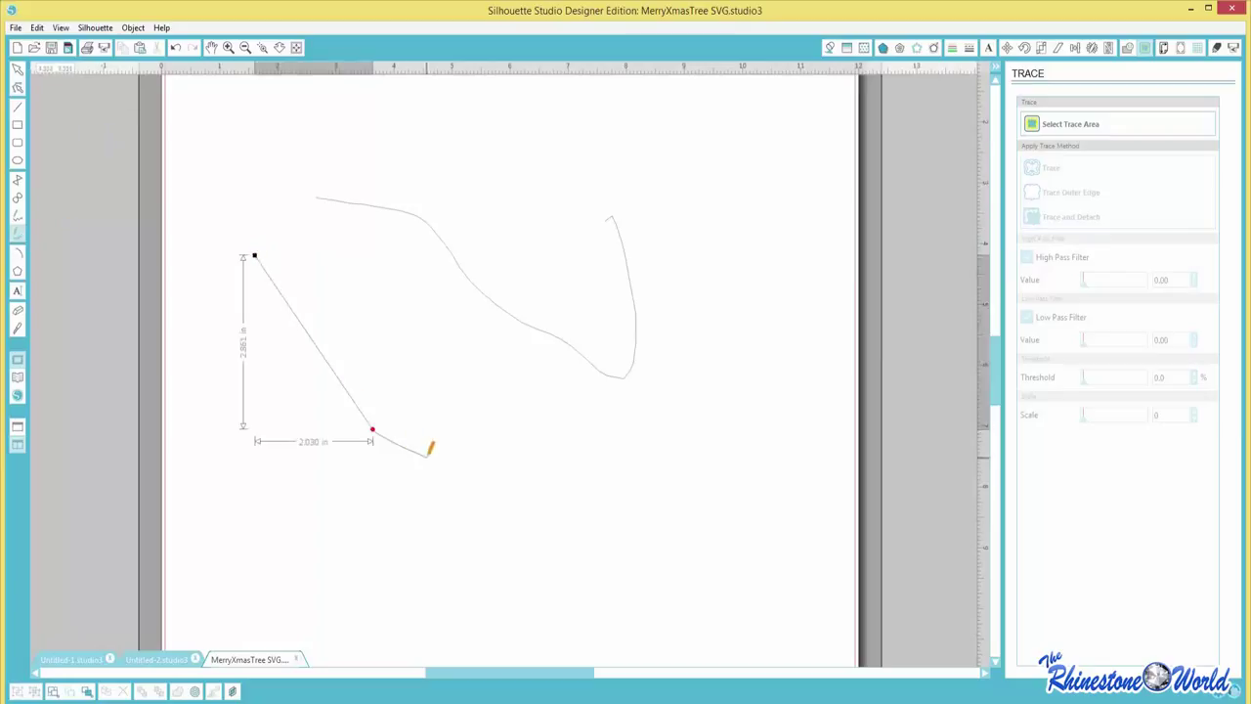
{"action": "double_click", "coordinate": [430, 452]}
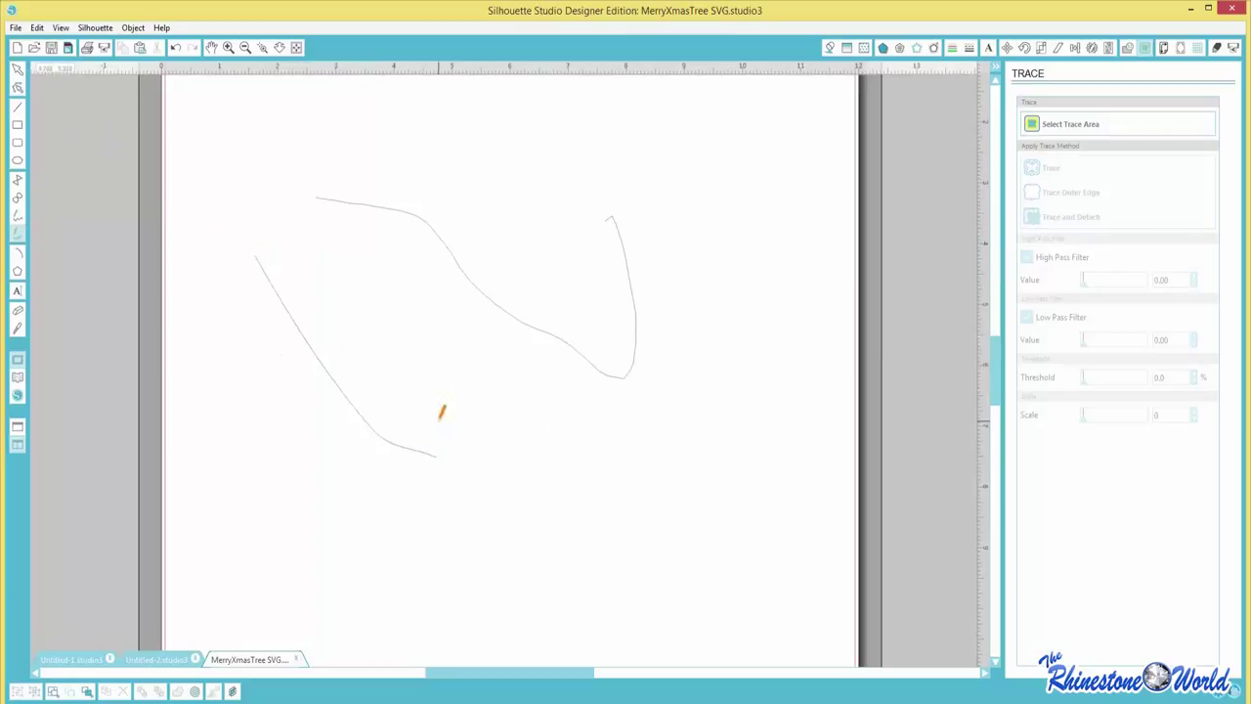
- Add a longer smooth freehand curve below the first stroke, ending with an upward bend
{"action": "left_click", "coordinate": [410, 372]}
{"action": "left_click", "coordinate": [530, 411]}
{"action": "left_click", "coordinate": [689, 483]}
{"action": "left_click", "coordinate": [735, 427]}
{"action": "double_click", "coordinate": [737, 325]}
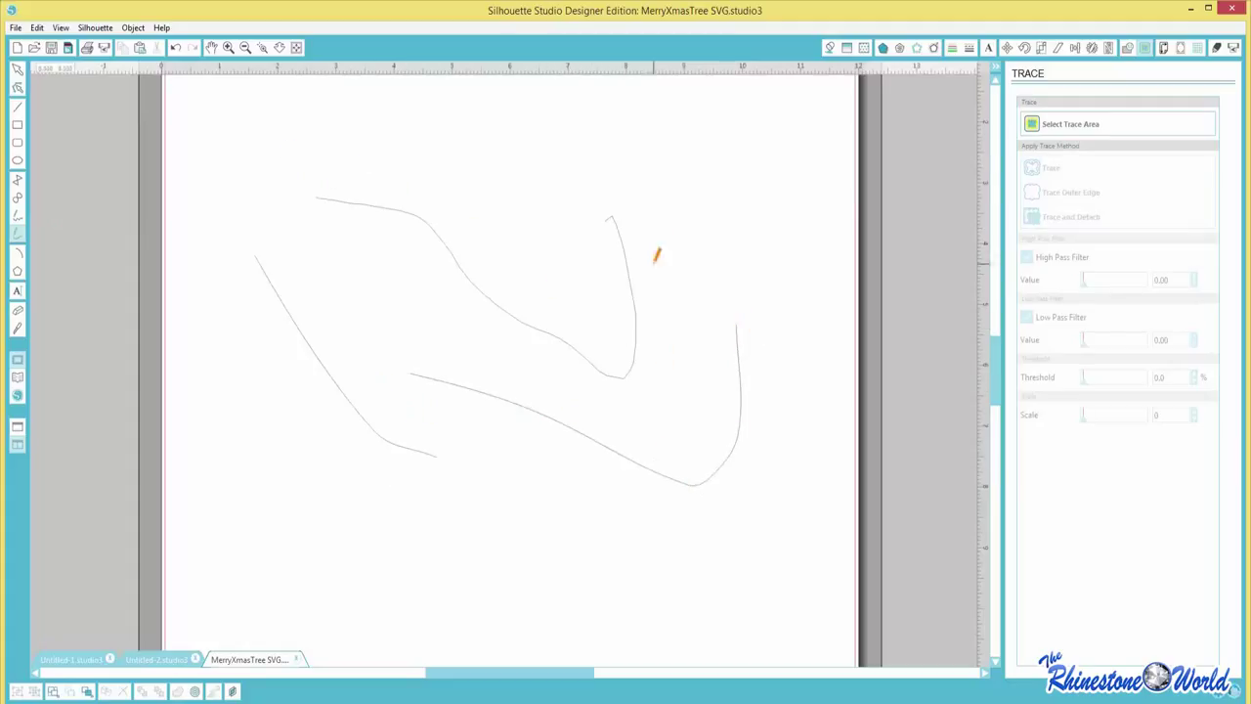
- Delete all three freehand curves from the page
{"action": "left_click", "coordinate": [18, 68]}
{"action": "left_click_drag", "start_coordinate": [204, 100], "coordinate": [692, 508]}
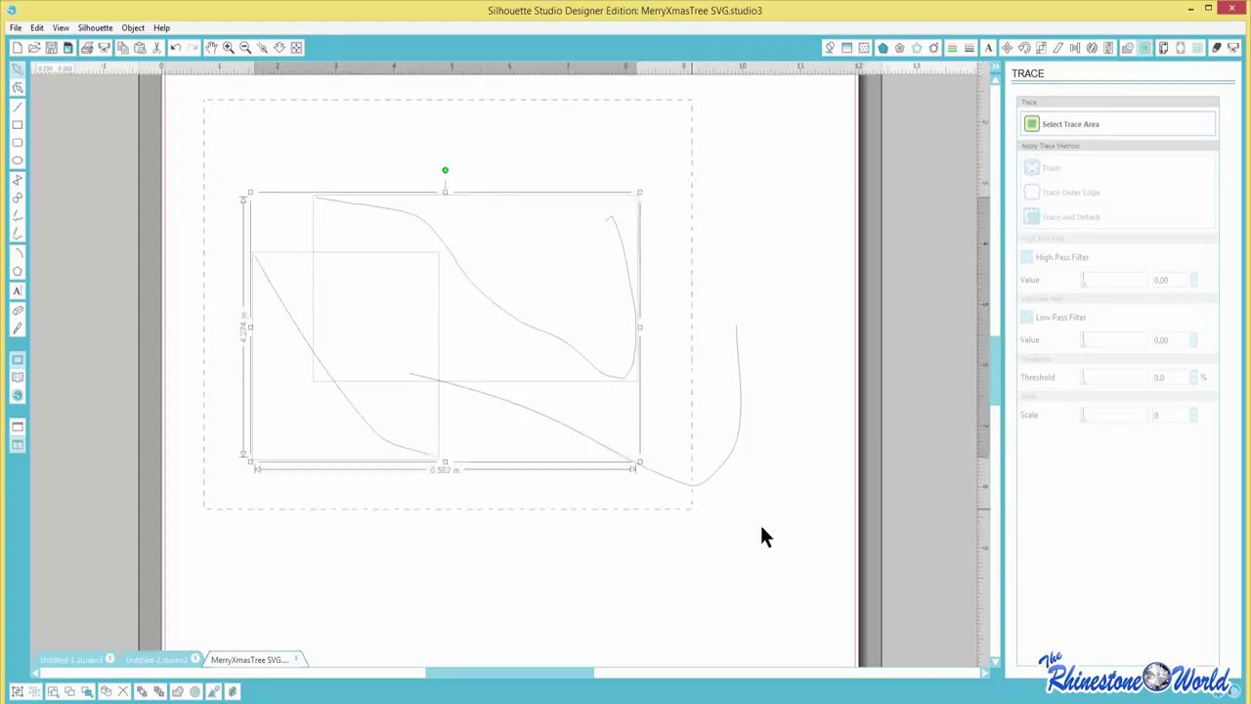
{"action": "left_click_drag", "start_coordinate": [762, 536], "coordinate": [772, 532]}
{"action": "key", "text": "Delete"}
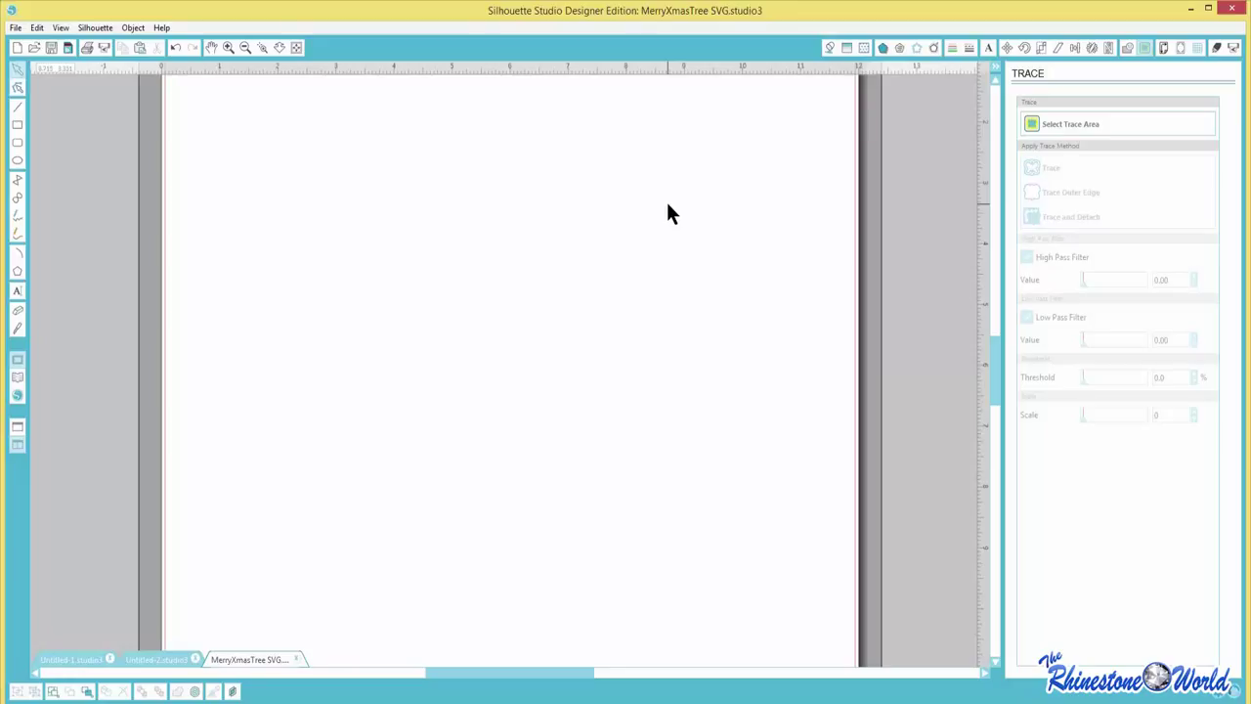
- Add the text CHEER near the upper edge of the page
{"action": "left_click", "coordinate": [17, 290]}
{"action": "left_click", "coordinate": [290, 160]}
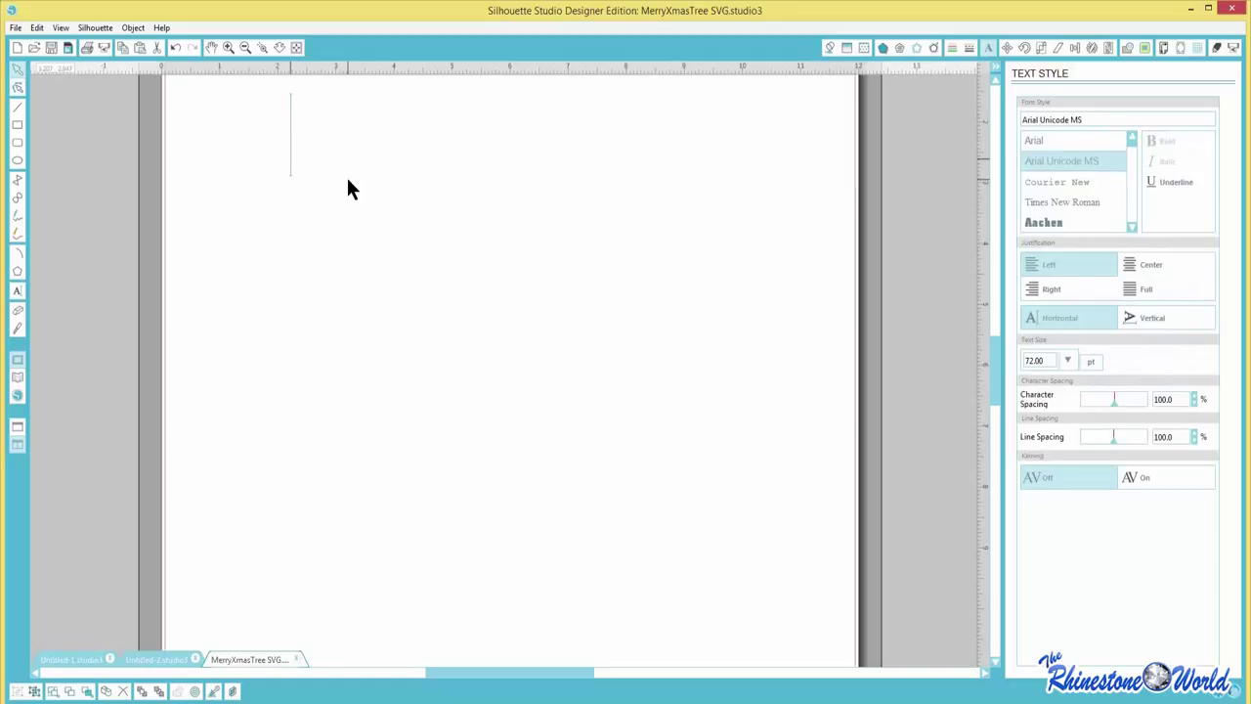
{"action": "type", "text": "CHEER"}
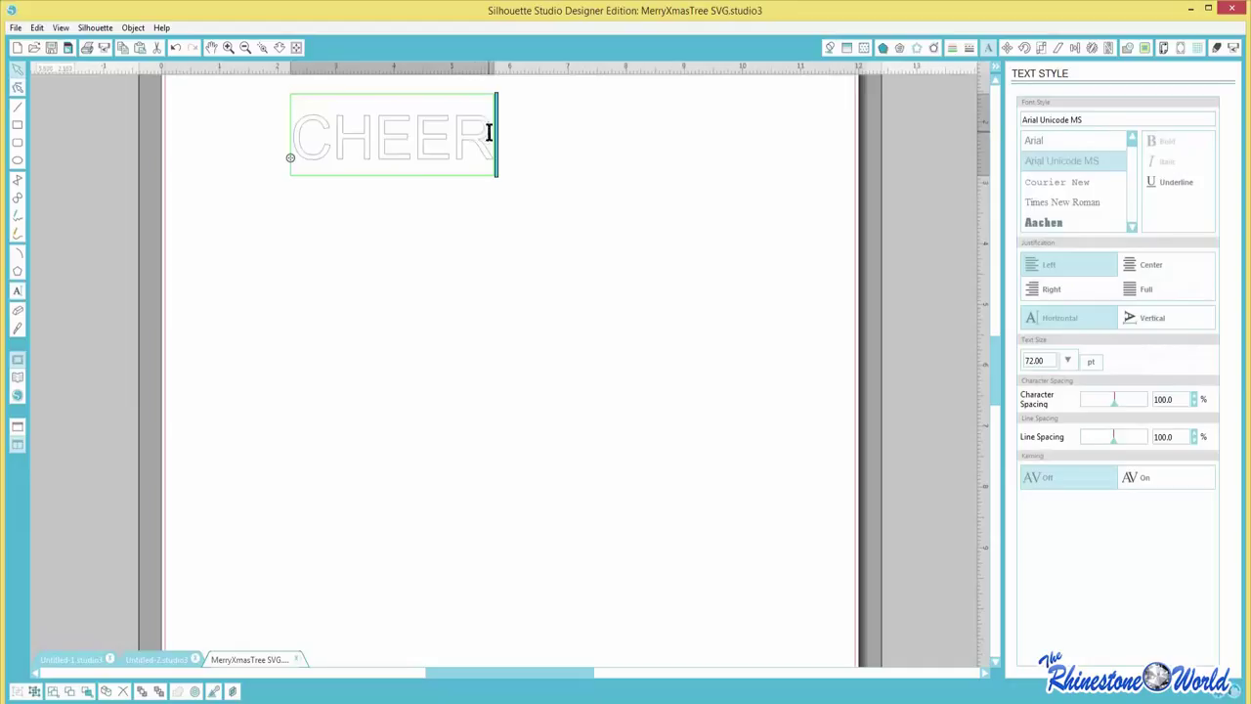
- Change the font of the CHEER text to TRW Baseball Images HTV
{"action": "left_click_drag", "start_coordinate": [489, 131], "coordinate": [192, 131]}
{"action": "left_click", "coordinate": [1065, 120]}
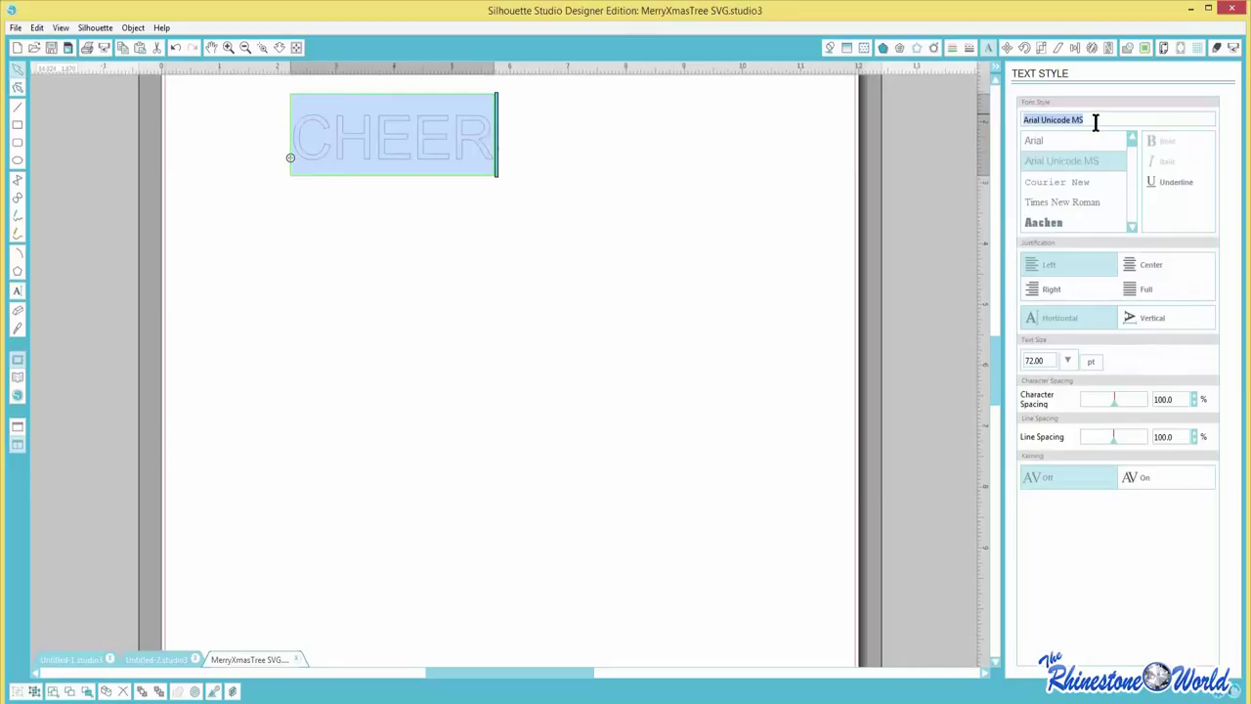
{"action": "type", "text": "trw"}
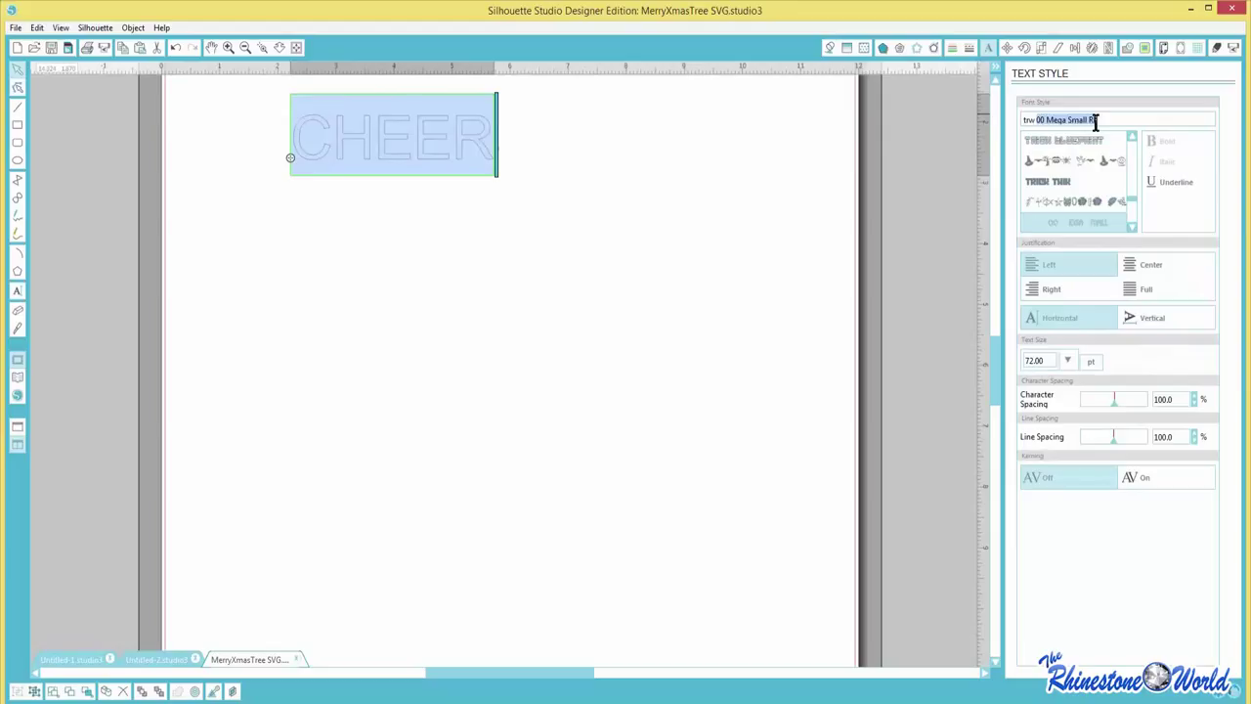
{"action": "type", "text": "baseball Images HTV"}
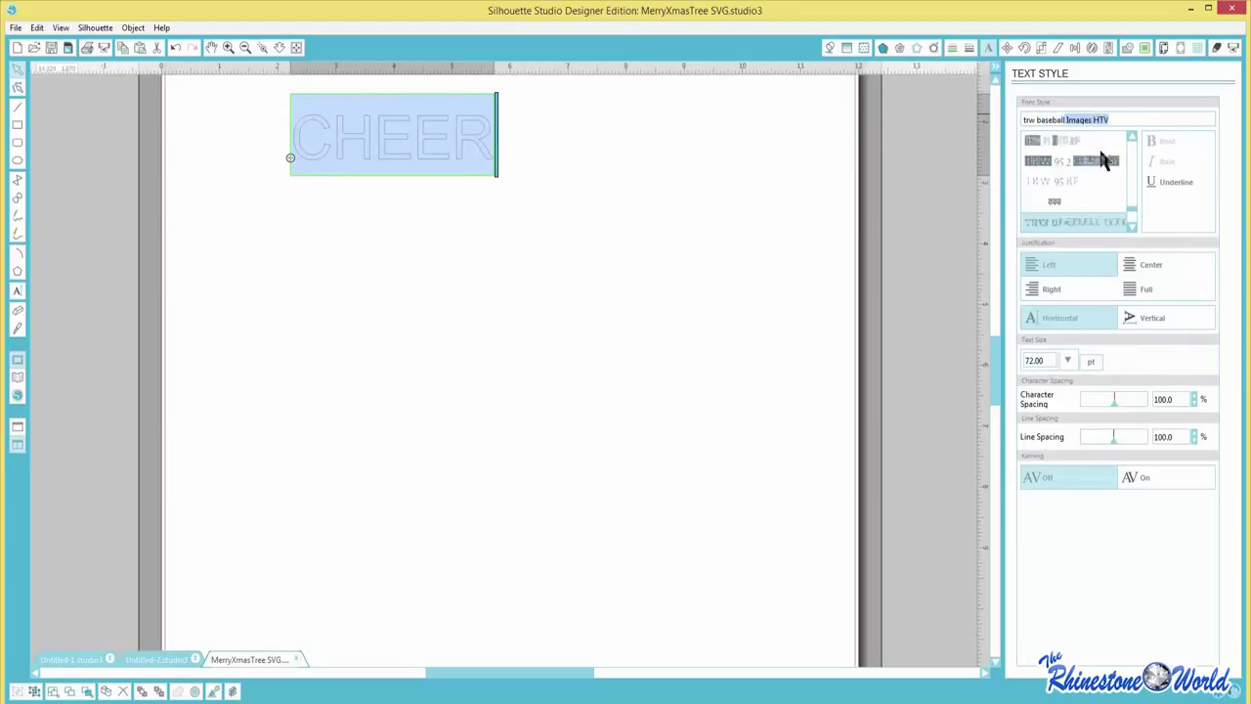
{"action": "left_click", "coordinate": [1078, 222]}
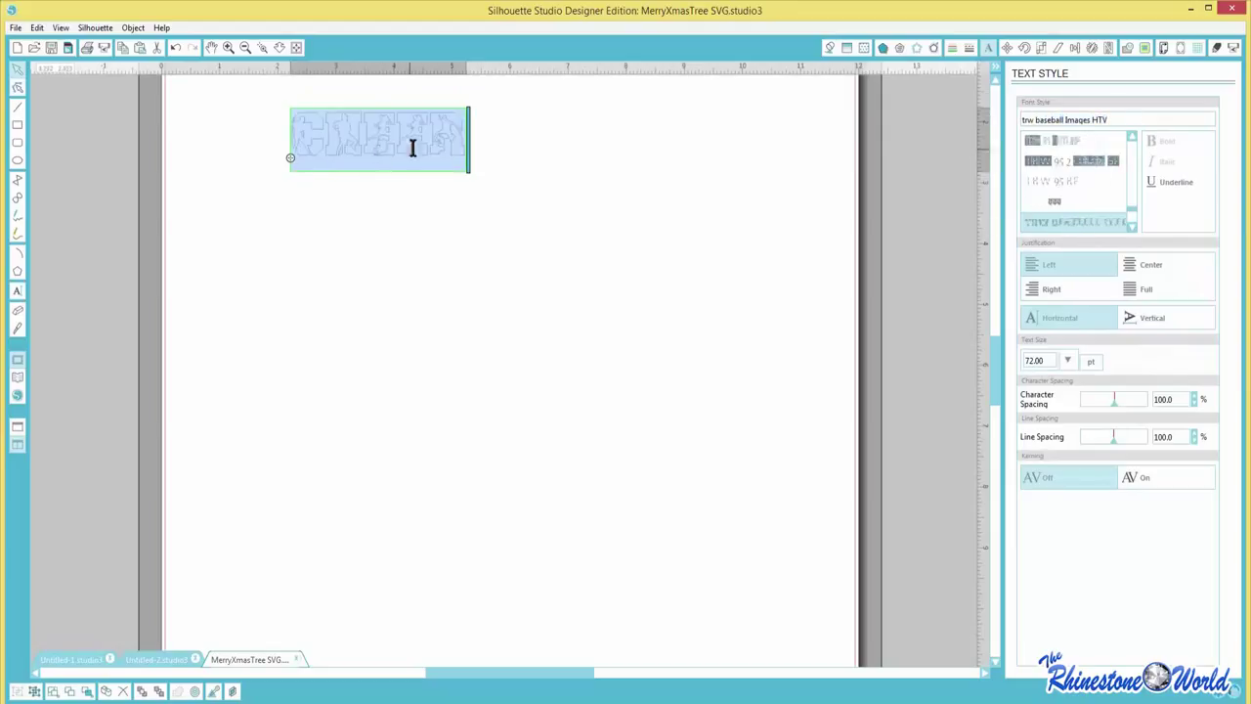
{"action": "left_click", "coordinate": [459, 213]}
- Enlarge the CHEER text proportionally to about 8.24 in wide across the upper page
{"action": "left_click", "coordinate": [467, 162]}
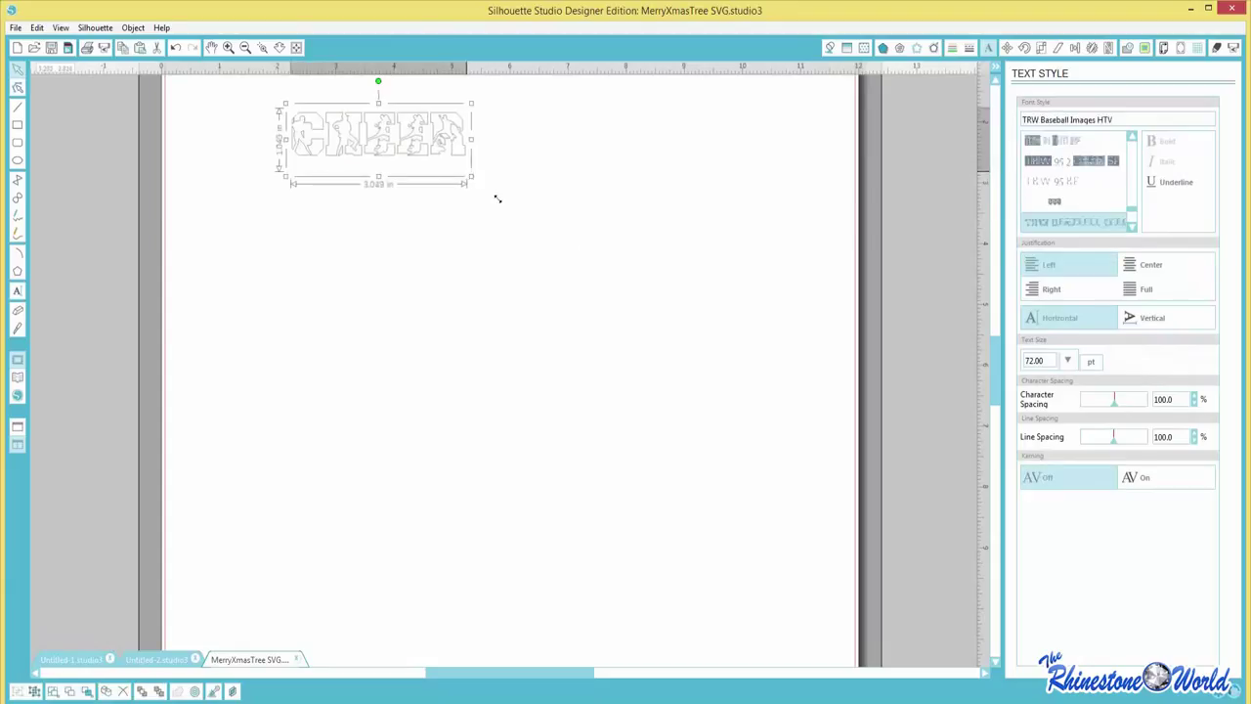
{"action": "left_click_drag", "start_coordinate": [470, 173], "coordinate": [772, 285]}
{"action": "left_click", "coordinate": [657, 240]}
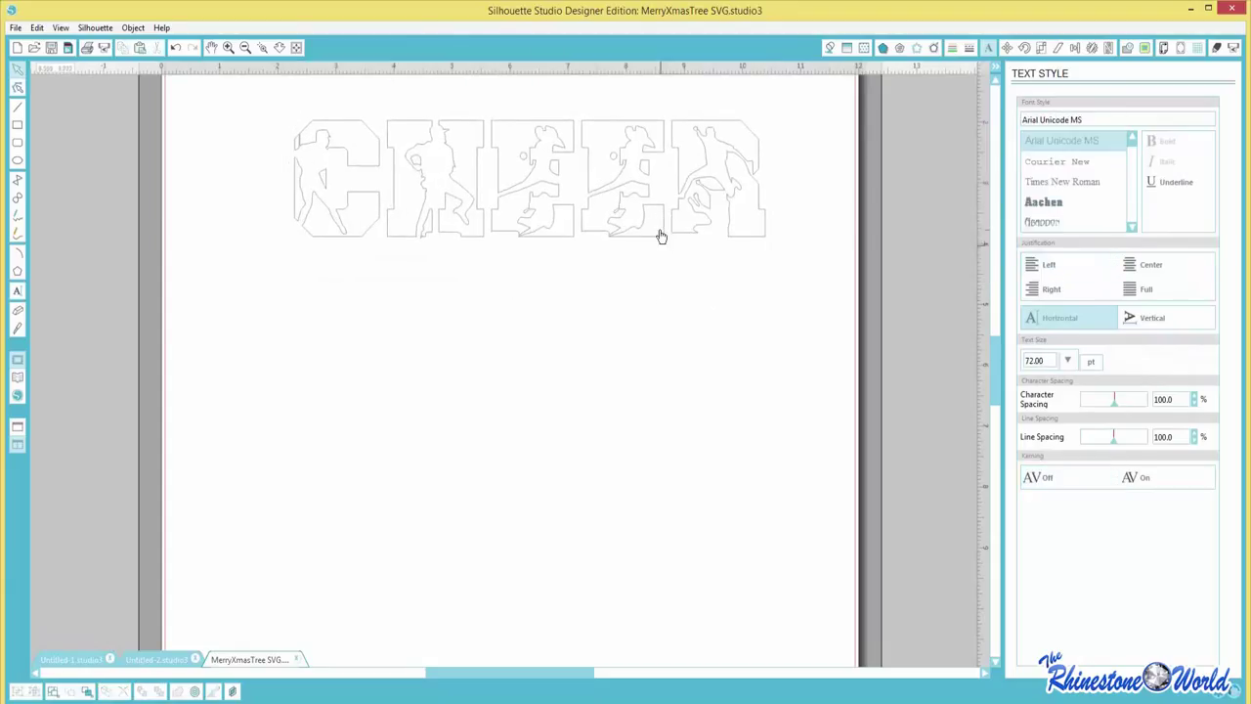
- Fill the CHEER text with solid dark blue
{"action": "left_click", "coordinate": [397, 106]}
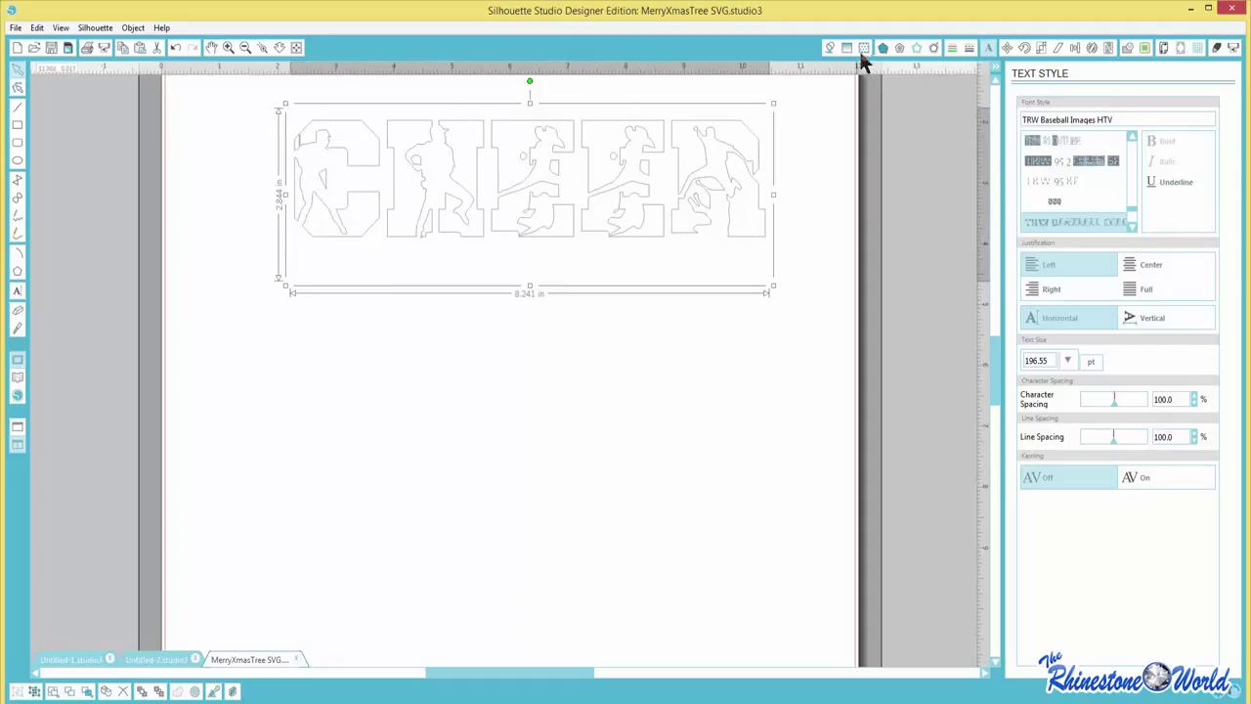
{"action": "left_click", "coordinate": [828, 49]}
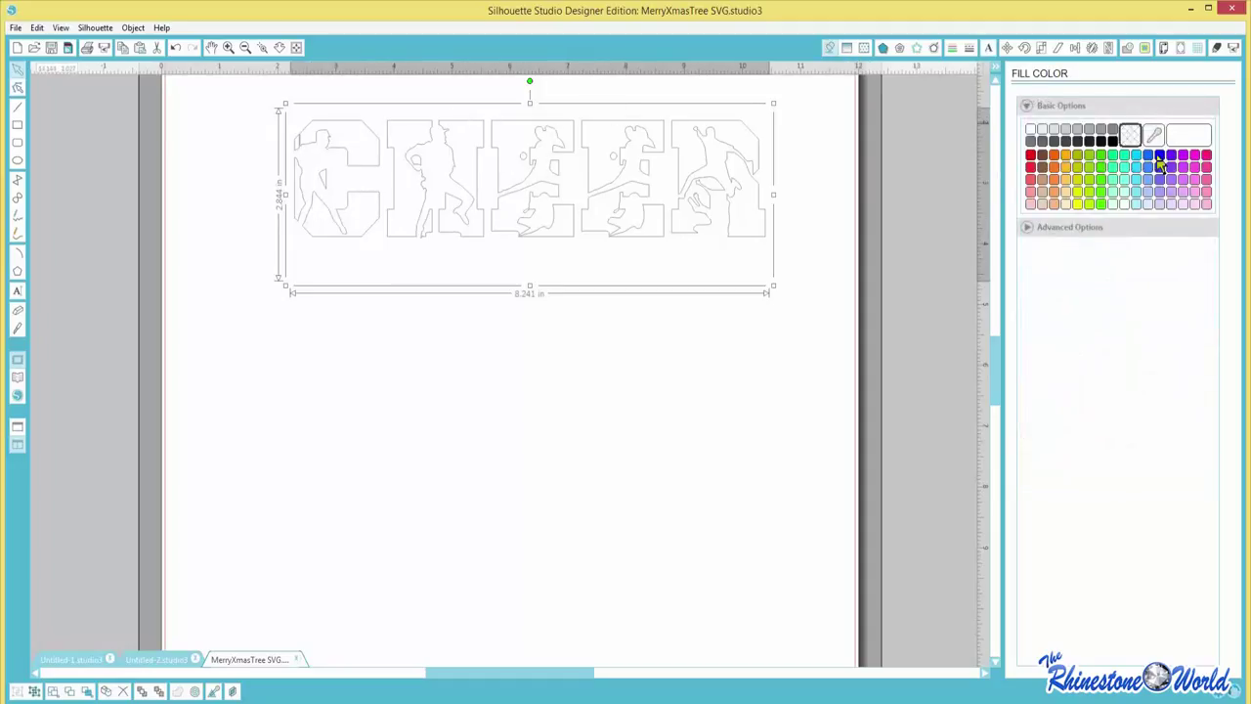
{"action": "left_click", "coordinate": [1159, 156]}
{"action": "left_click", "coordinate": [525, 377]}
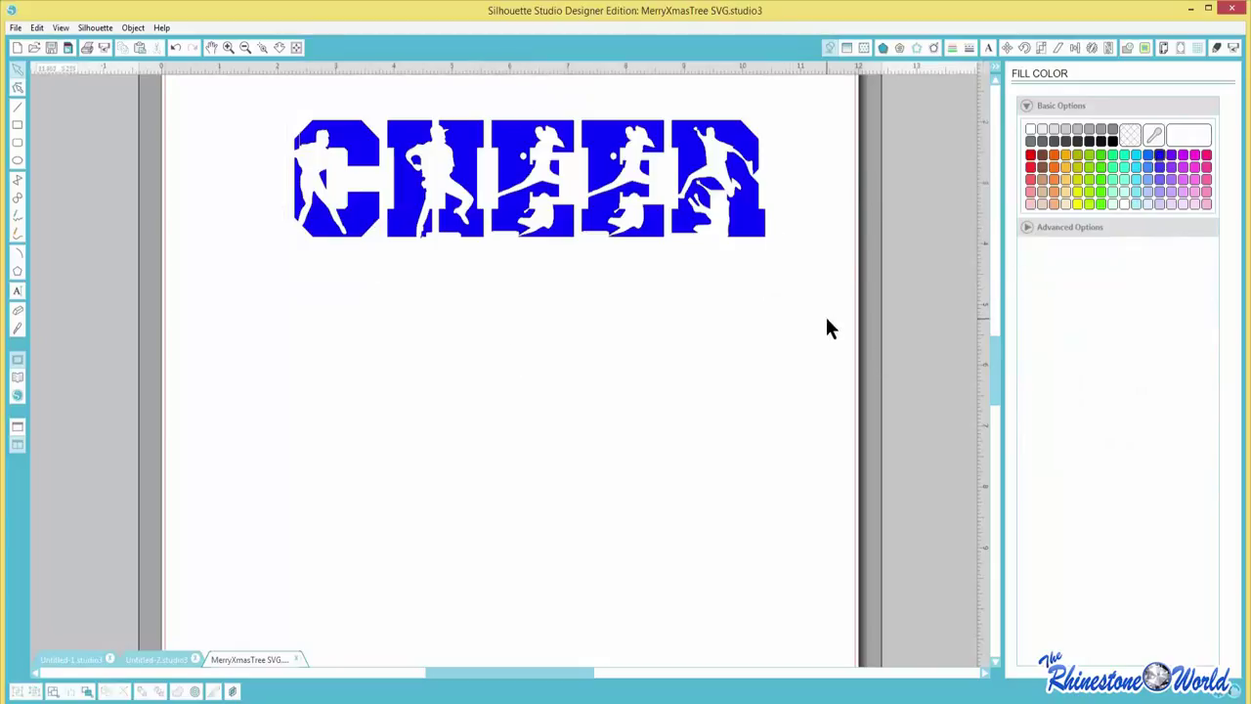
- Duplicate the blue CHEER text and fill the copy with red
{"action": "left_click", "coordinate": [763, 235]}
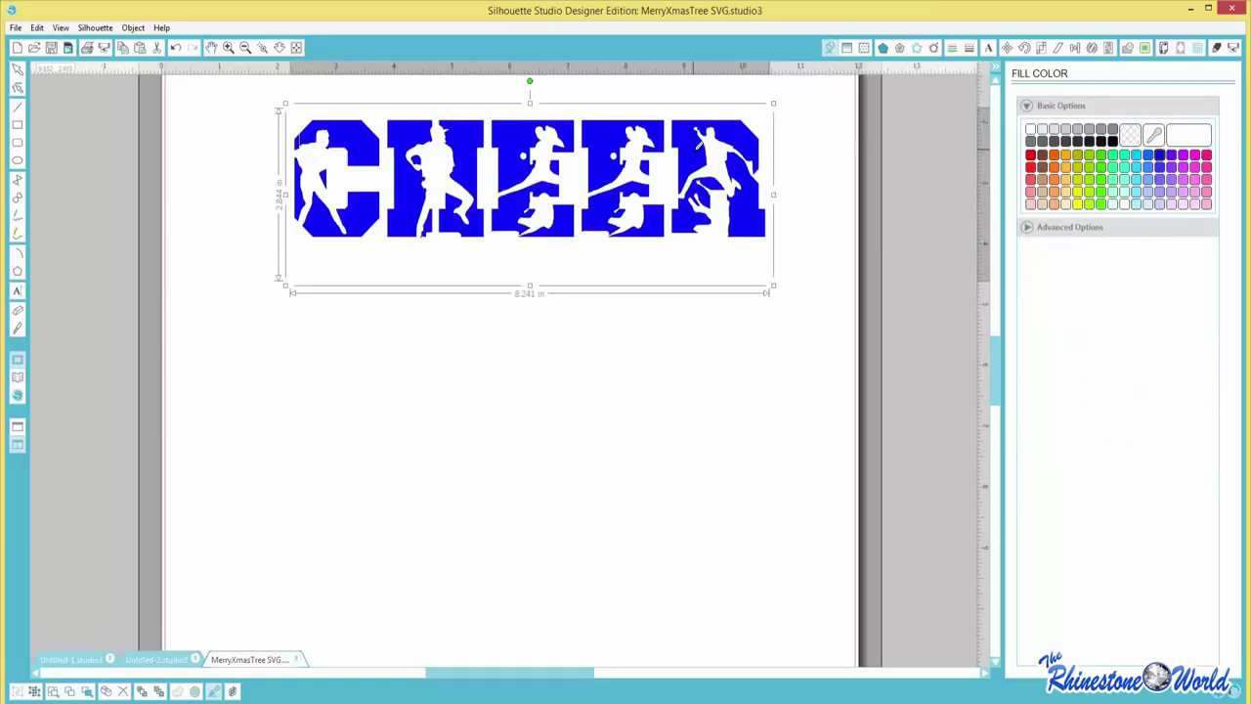
{"action": "key", "text": "ctrl+d"}
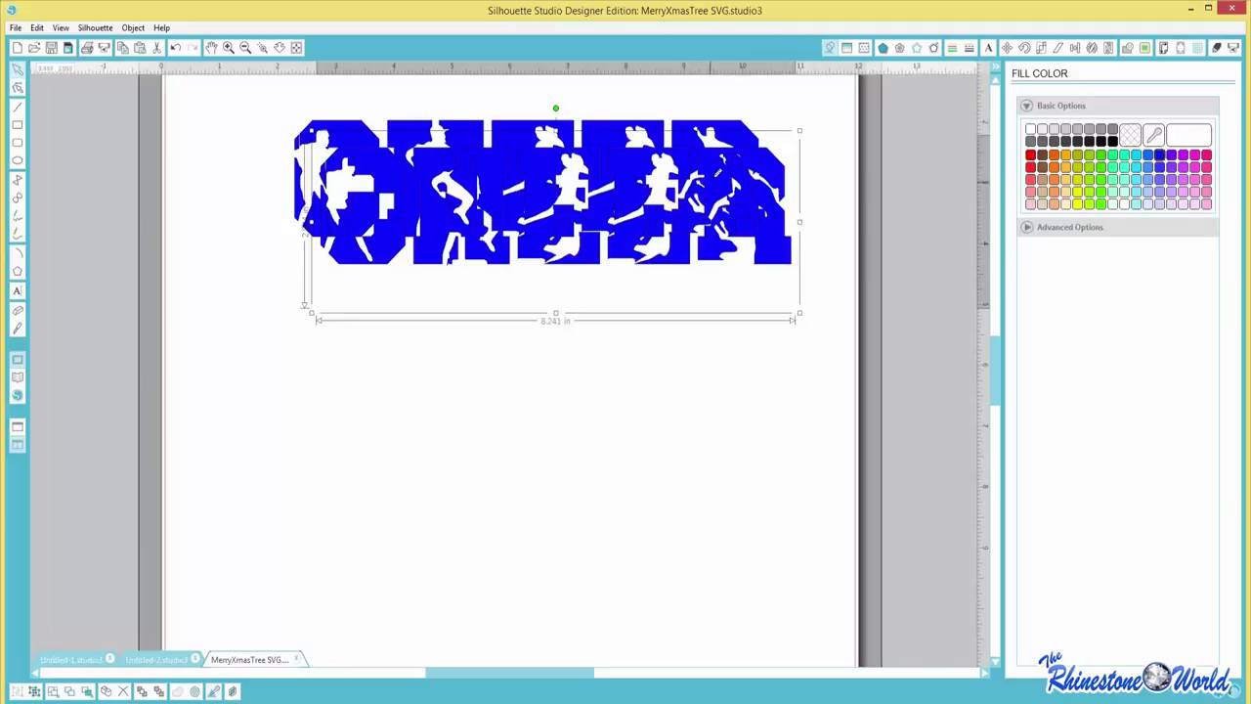
{"action": "key", "text": "ctrl+z"}
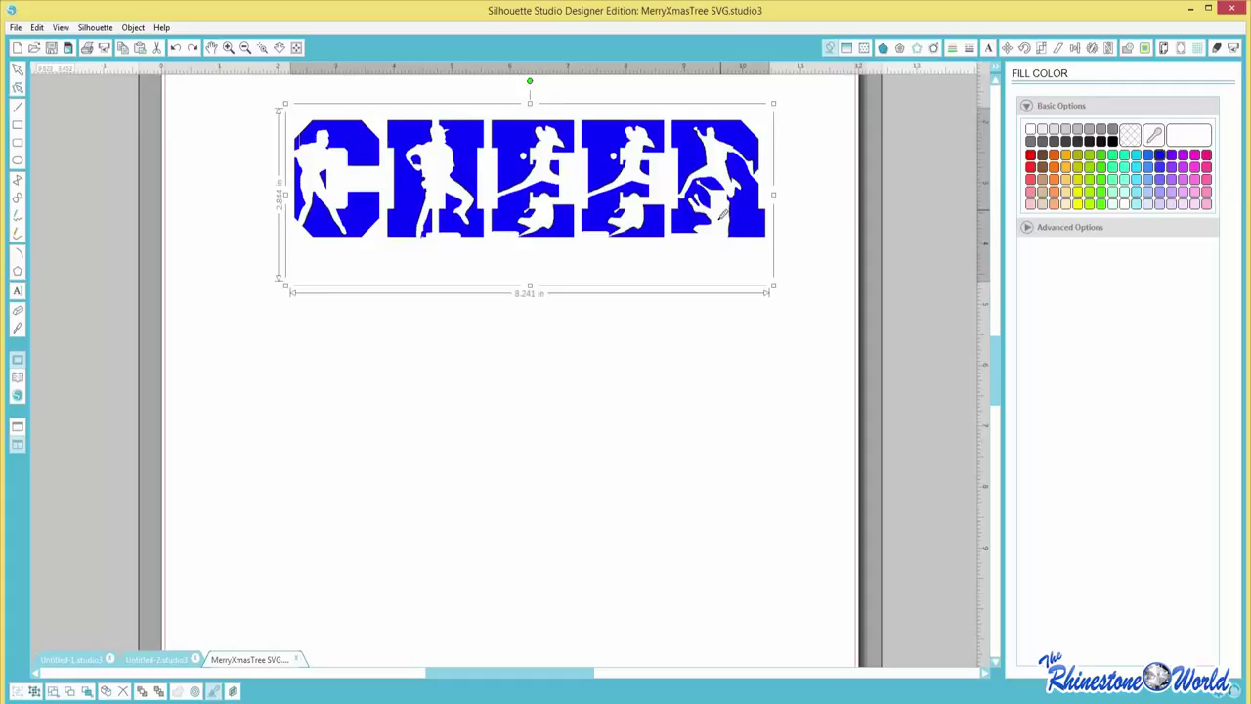
{"action": "key", "text": "ctrl+d"}
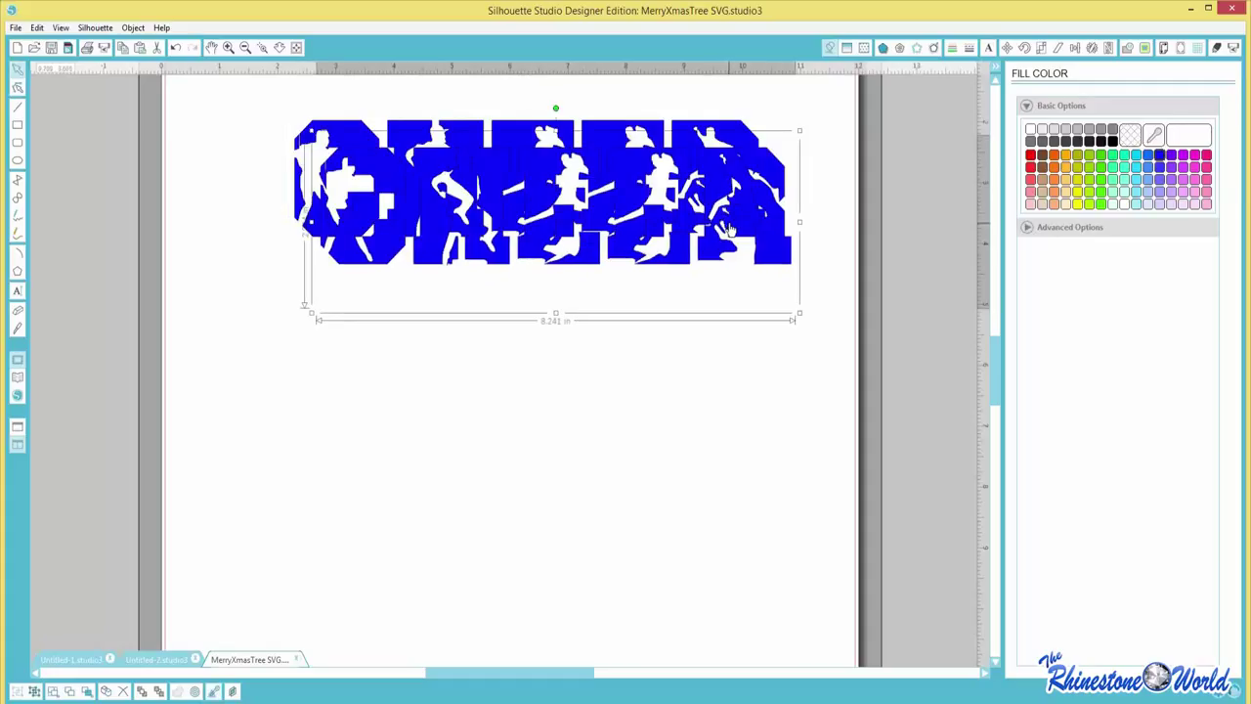
{"action": "left_click", "coordinate": [737, 377]}
{"action": "left_click", "coordinate": [782, 260]}
{"action": "left_click", "coordinate": [1030, 158]}
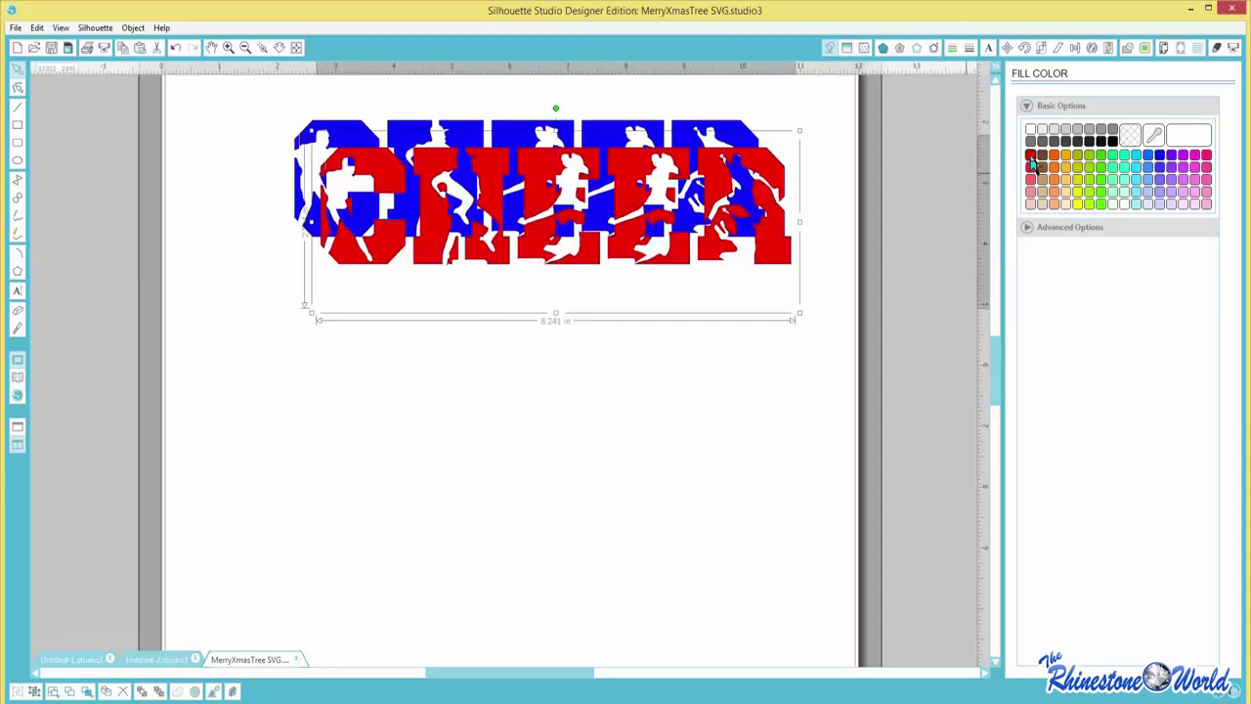
{"action": "left_click", "coordinate": [687, 414]}
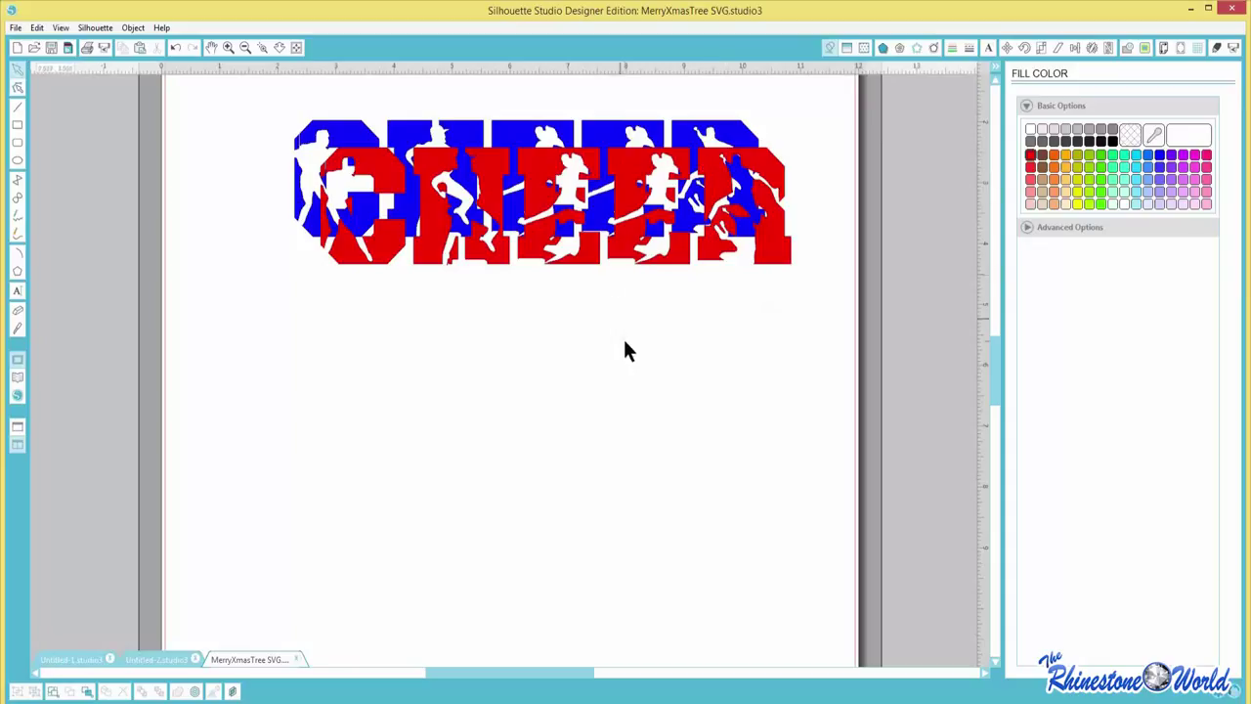
- Select both the blue and red CHEER texts and align them centered on each other
{"action": "left_click", "coordinate": [758, 274]}
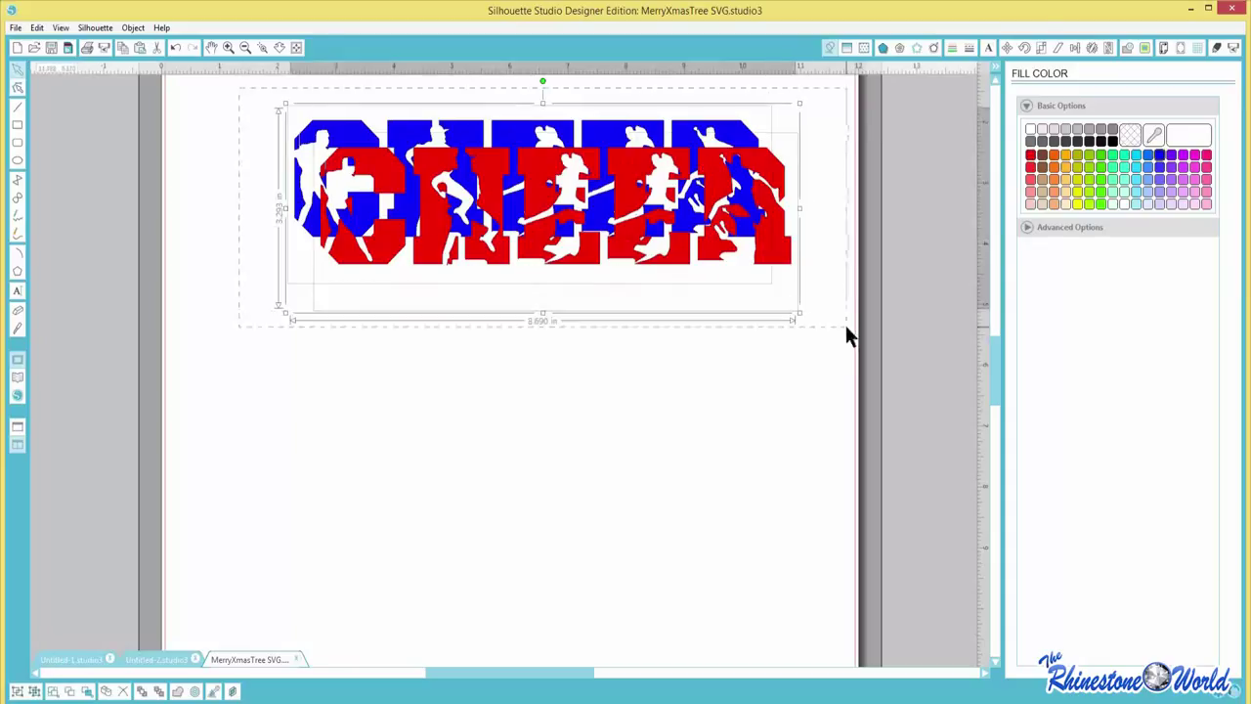
{"action": "left_click", "coordinate": [1092, 48]}
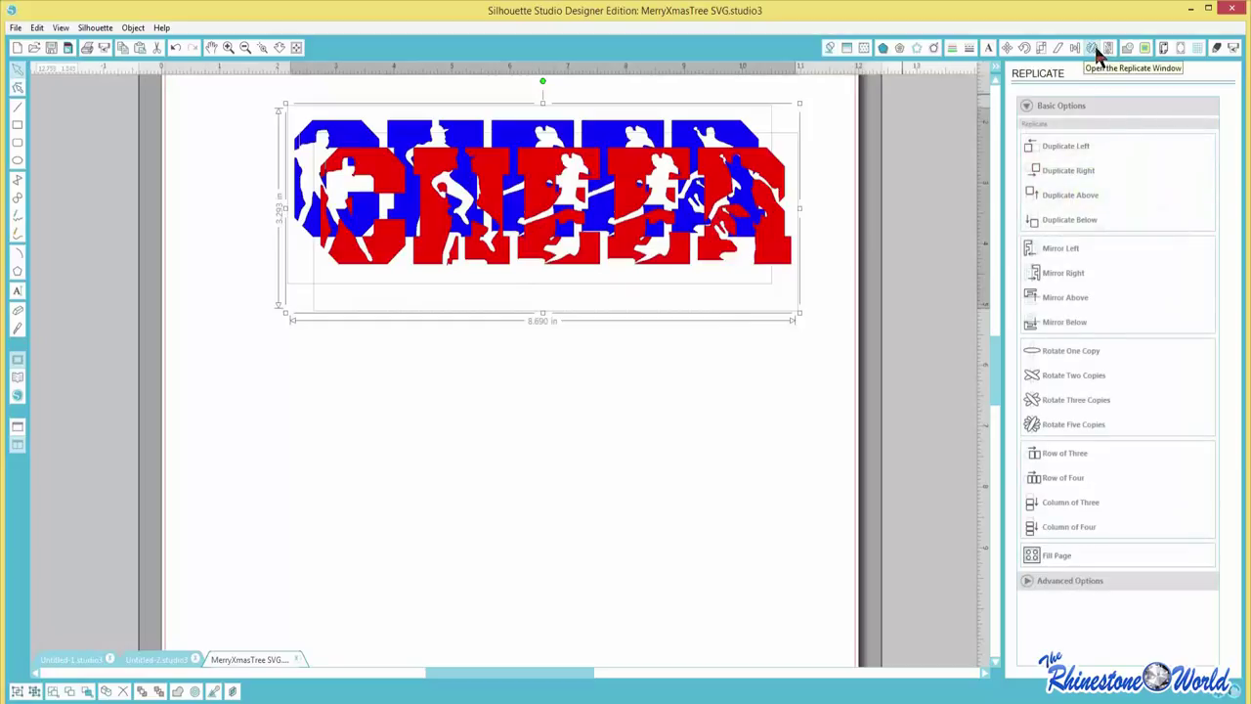
{"action": "left_click", "coordinate": [1108, 47]}
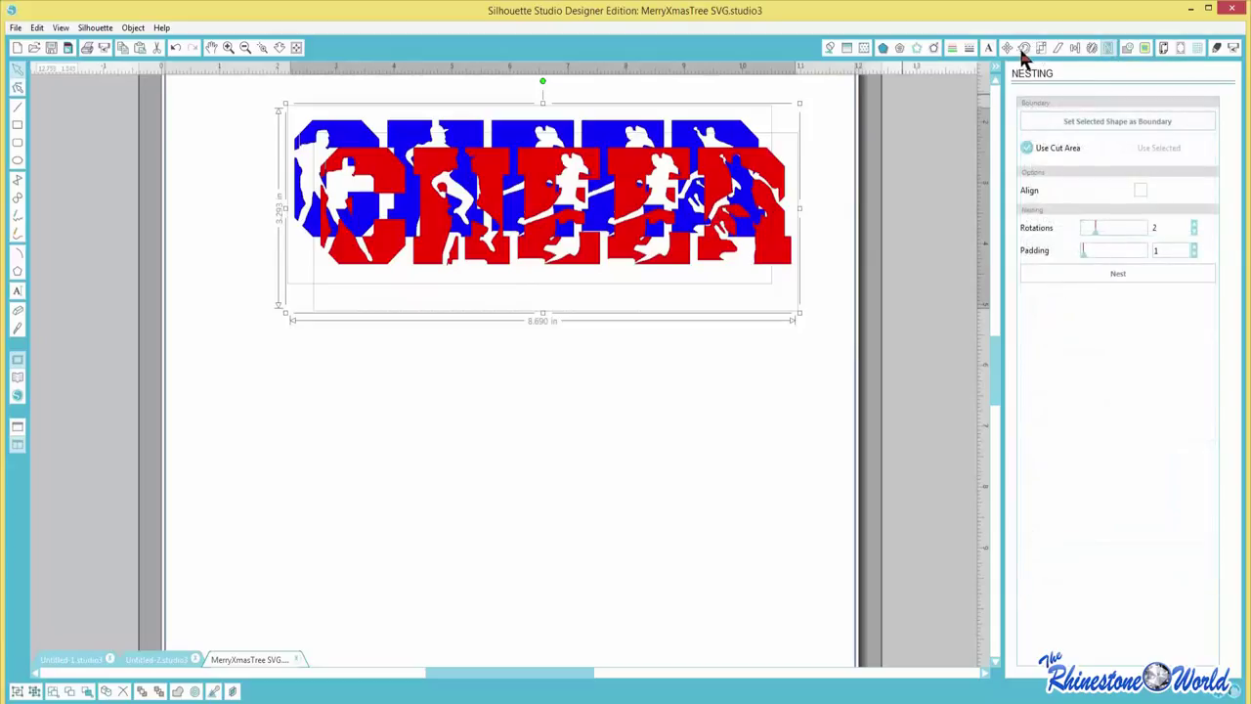
{"action": "left_click", "coordinate": [1074, 47]}
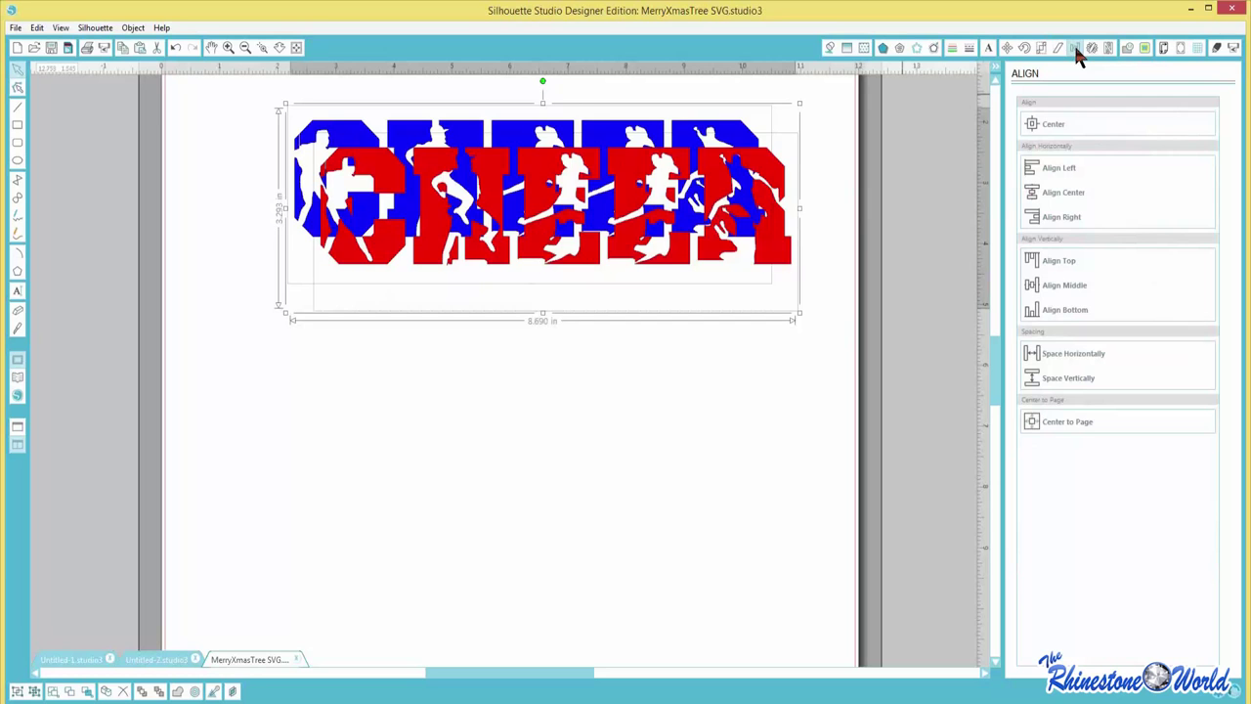
{"action": "left_click", "coordinate": [1032, 123]}
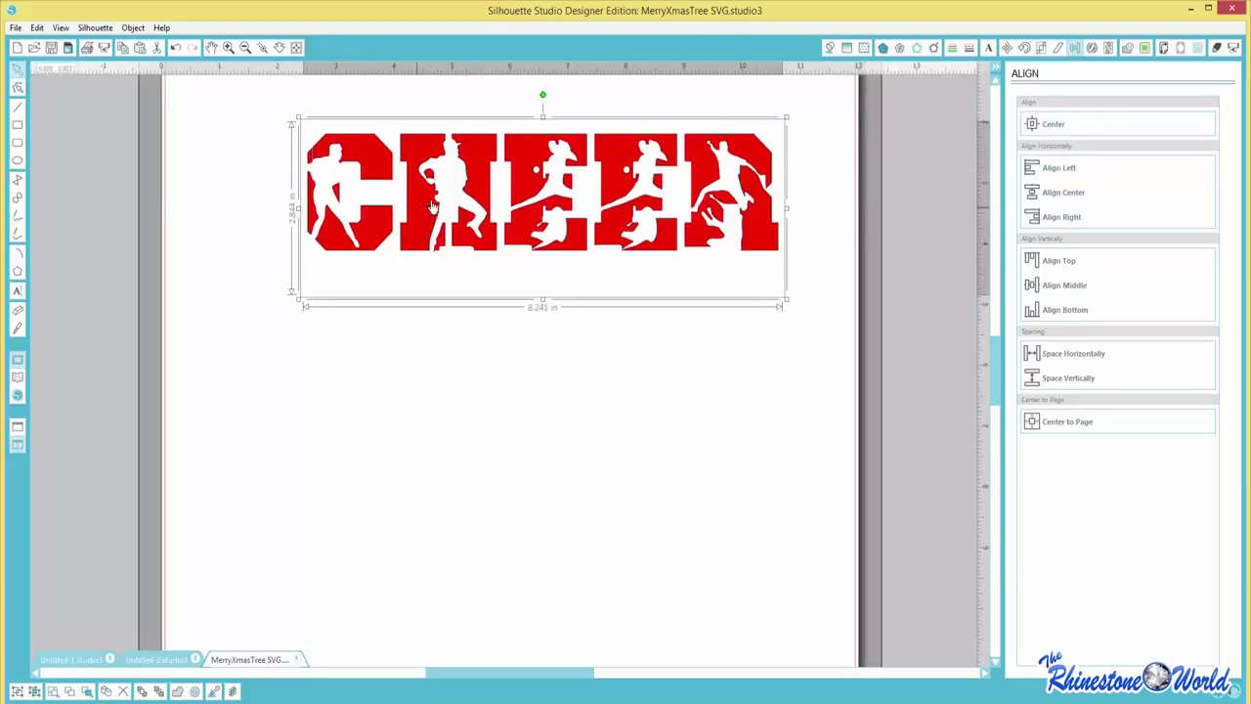
{"action": "left_click", "coordinate": [706, 375]}
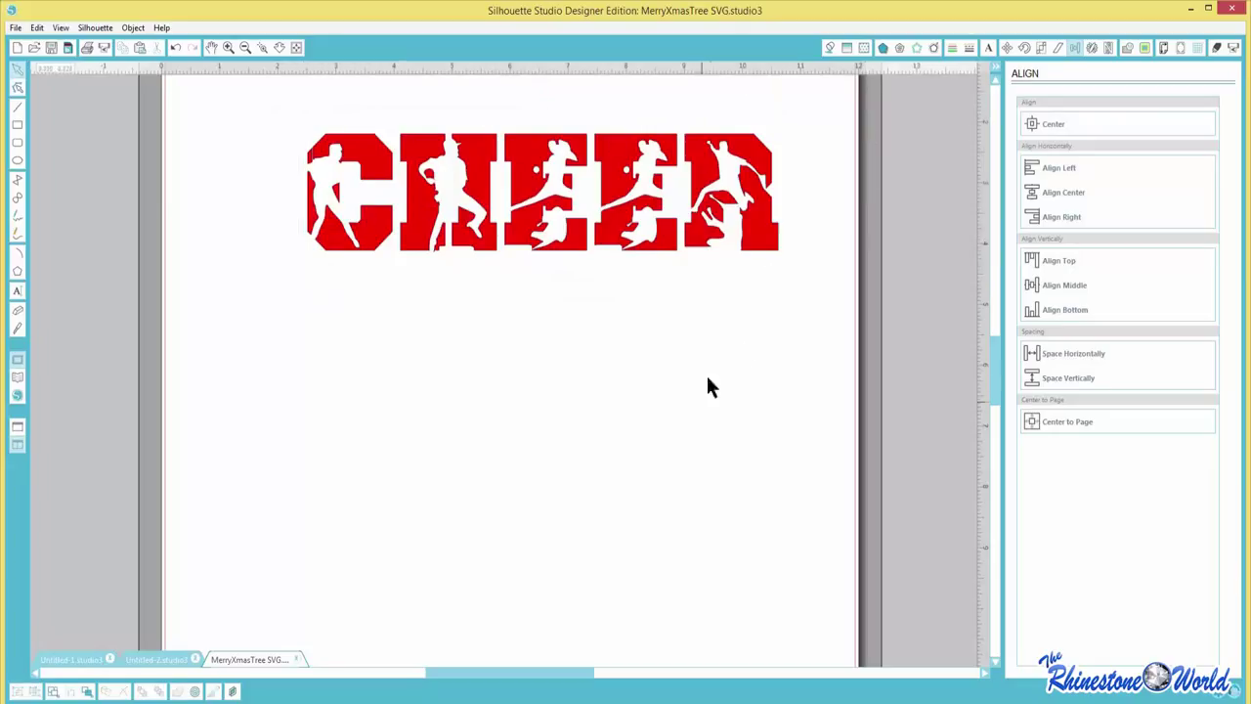
- Retype CHEER over the front red text and try moving it down to check against the blue text behind it
{"action": "double_click", "coordinate": [772, 234]}
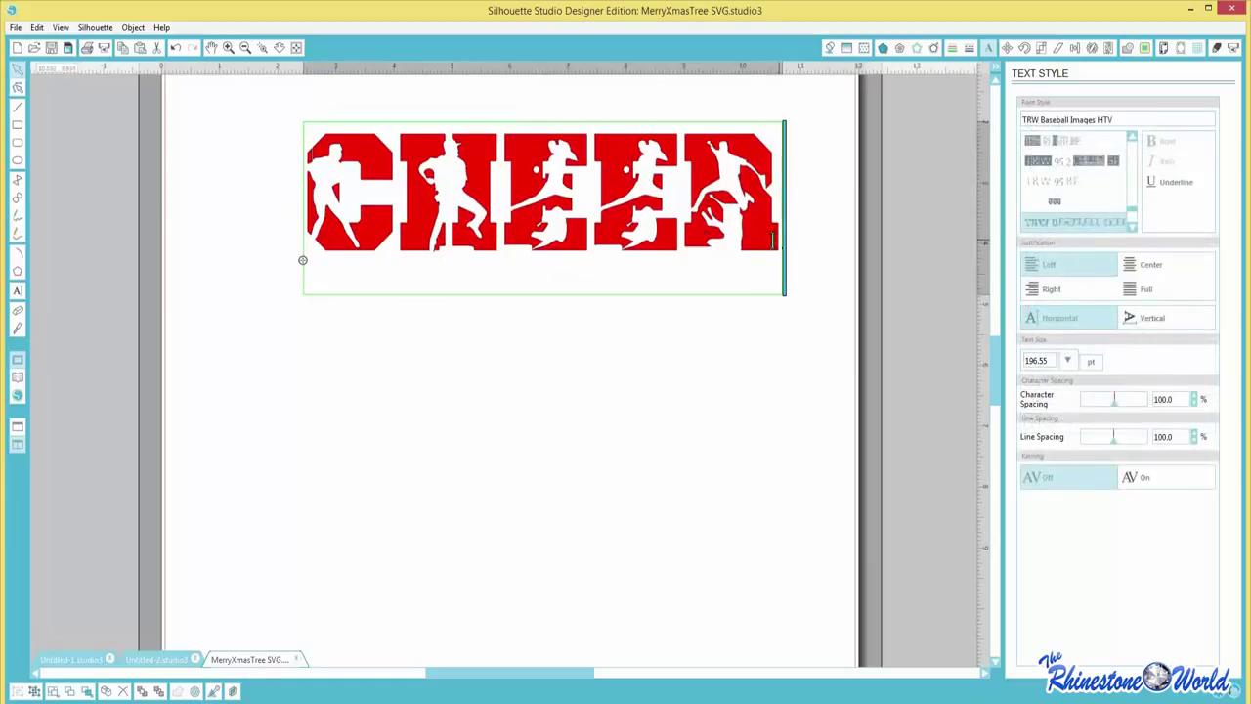
{"action": "left_click_drag", "start_coordinate": [775, 239], "coordinate": [282, 244]}
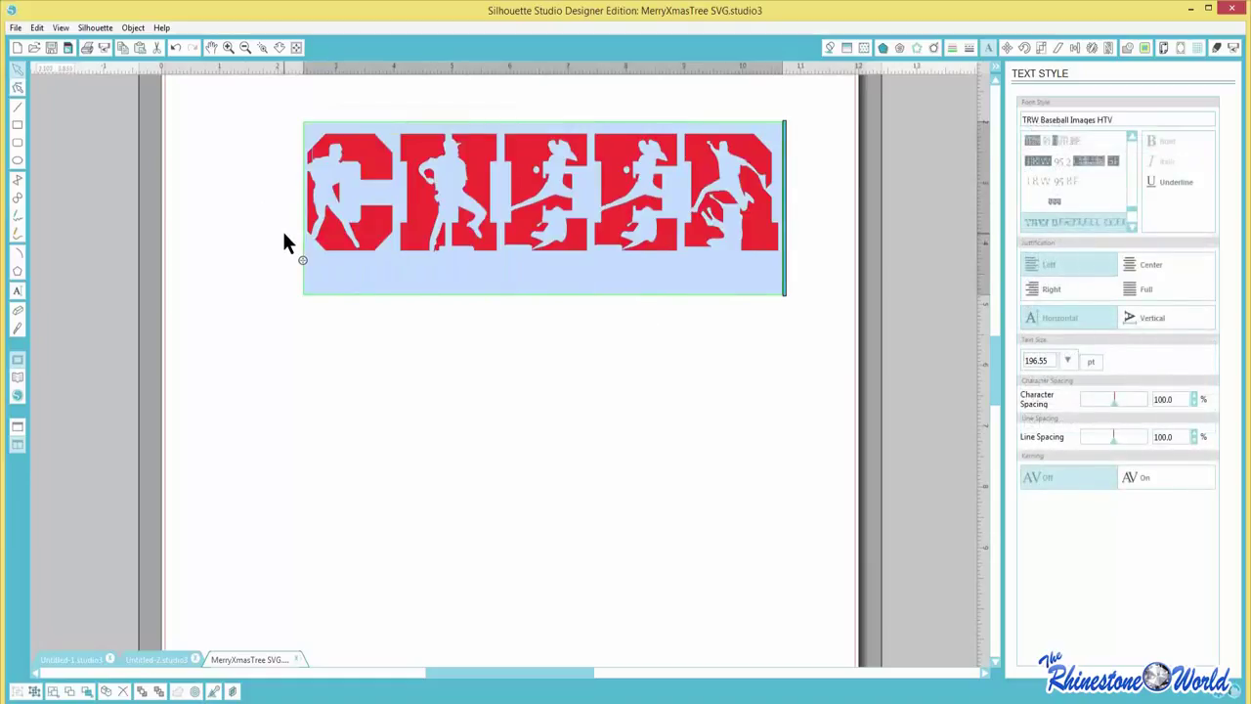
{"action": "type", "text": "CHE"}
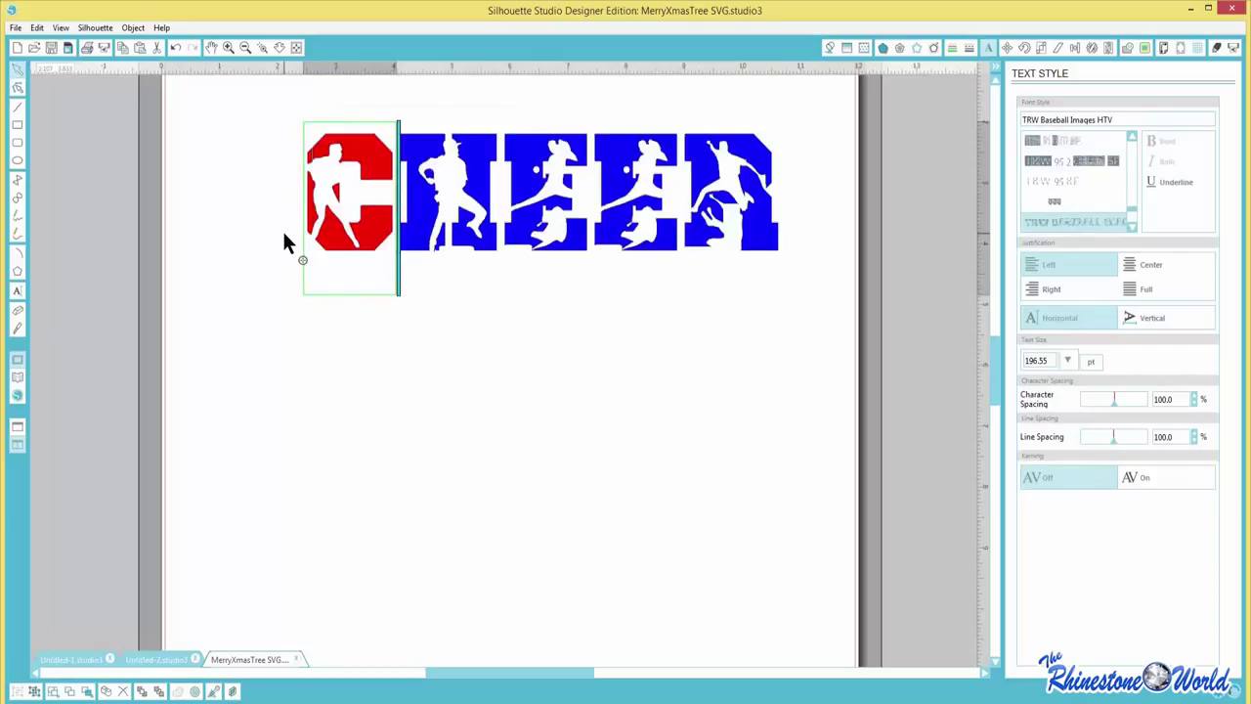
{"action": "type", "text": "ER"}
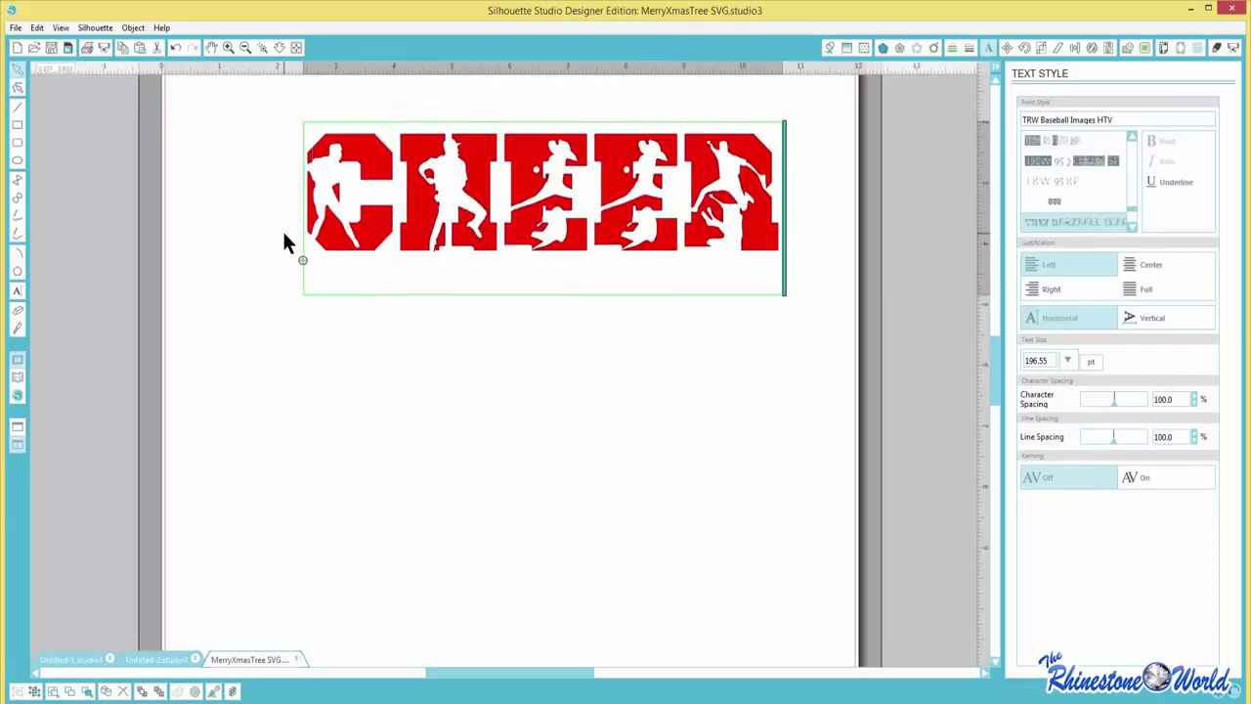
{"action": "left_click", "coordinate": [441, 273]}
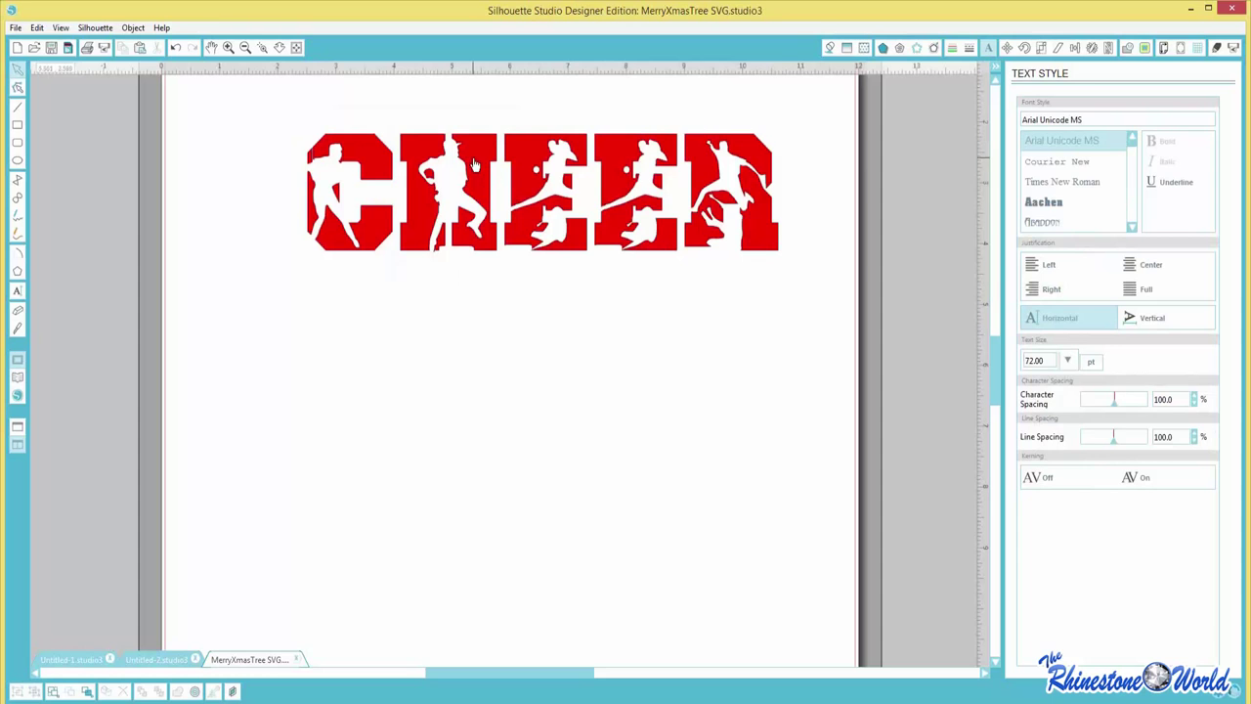
{"action": "left_click_drag", "start_coordinate": [473, 162], "coordinate": [470, 222]}
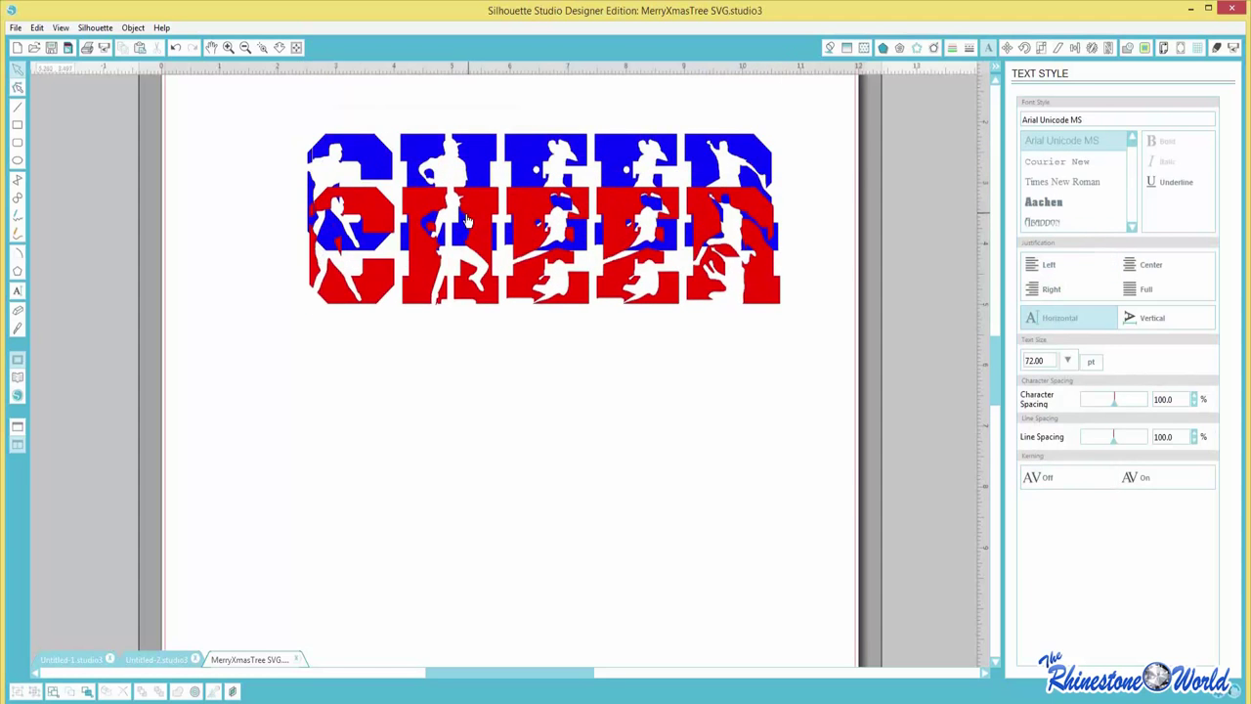
{"action": "key", "text": "ctrl+z"}
- Retype the red CHEER text in the opposite letter case to use the font's outlined letter designs
{"action": "double_click", "coordinate": [777, 202]}
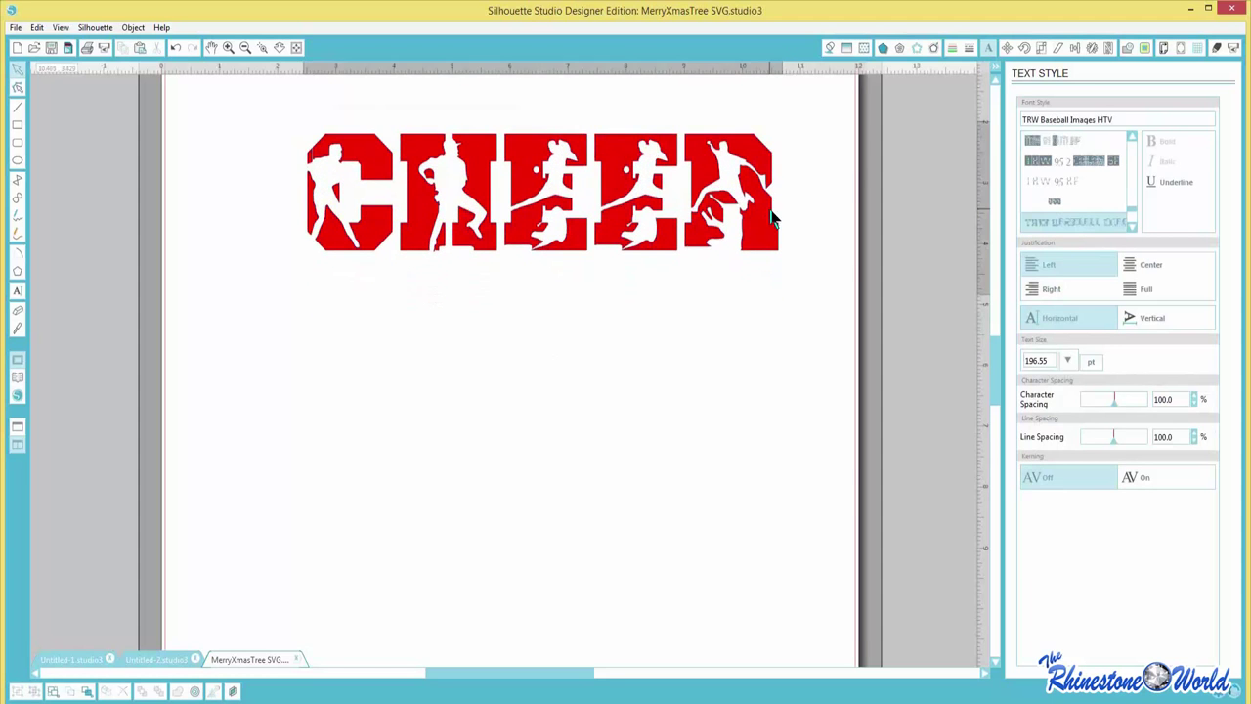
{"action": "left_click_drag", "start_coordinate": [777, 203], "coordinate": [318, 205]}
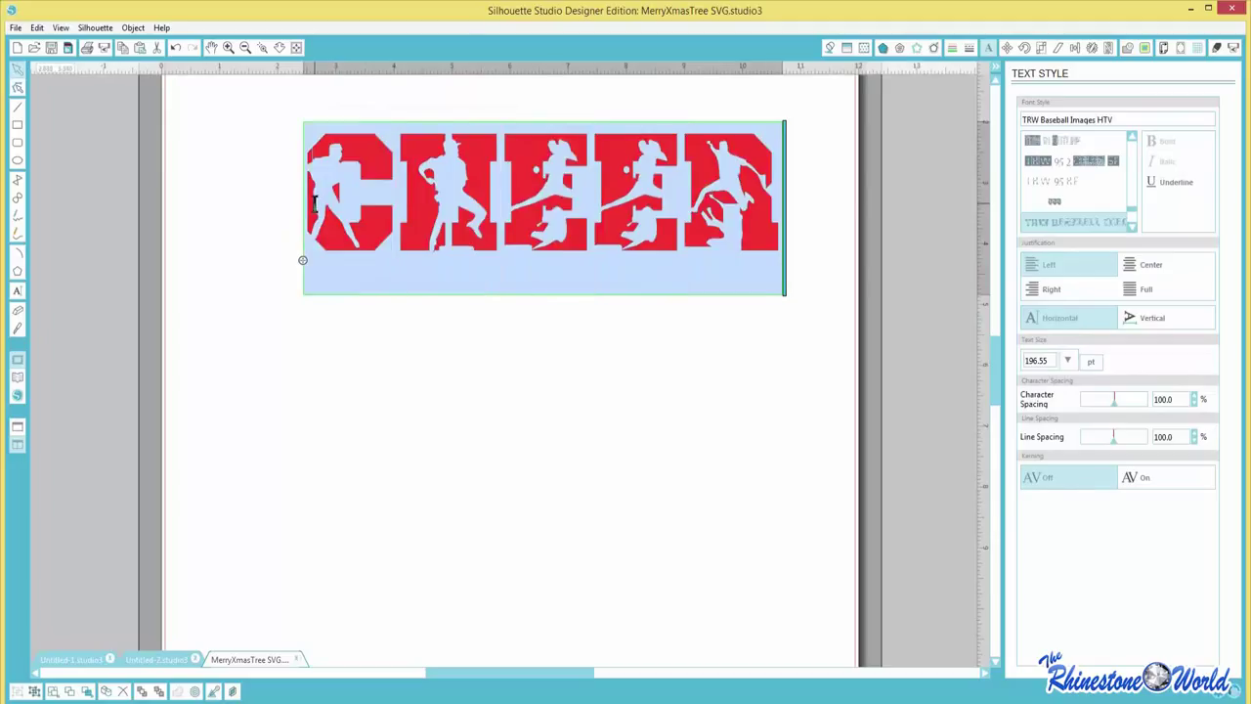
{"action": "type", "text": "CHEER"}
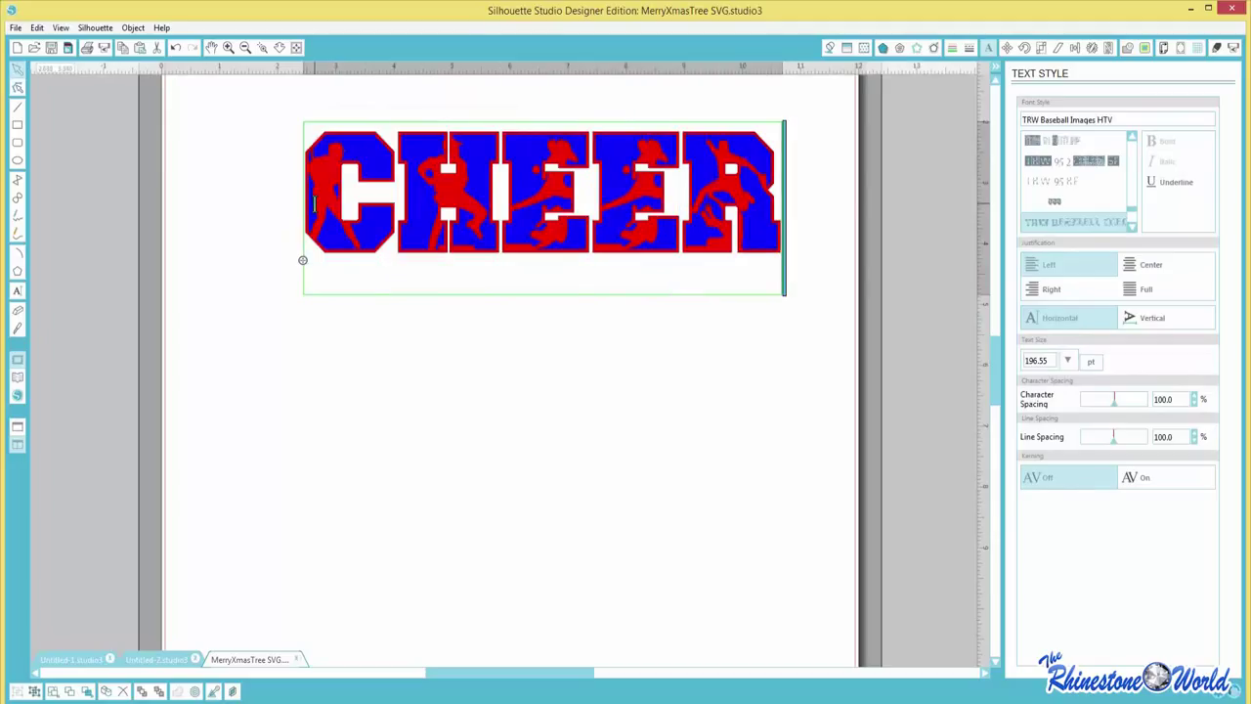
{"action": "left_click", "coordinate": [341, 357]}
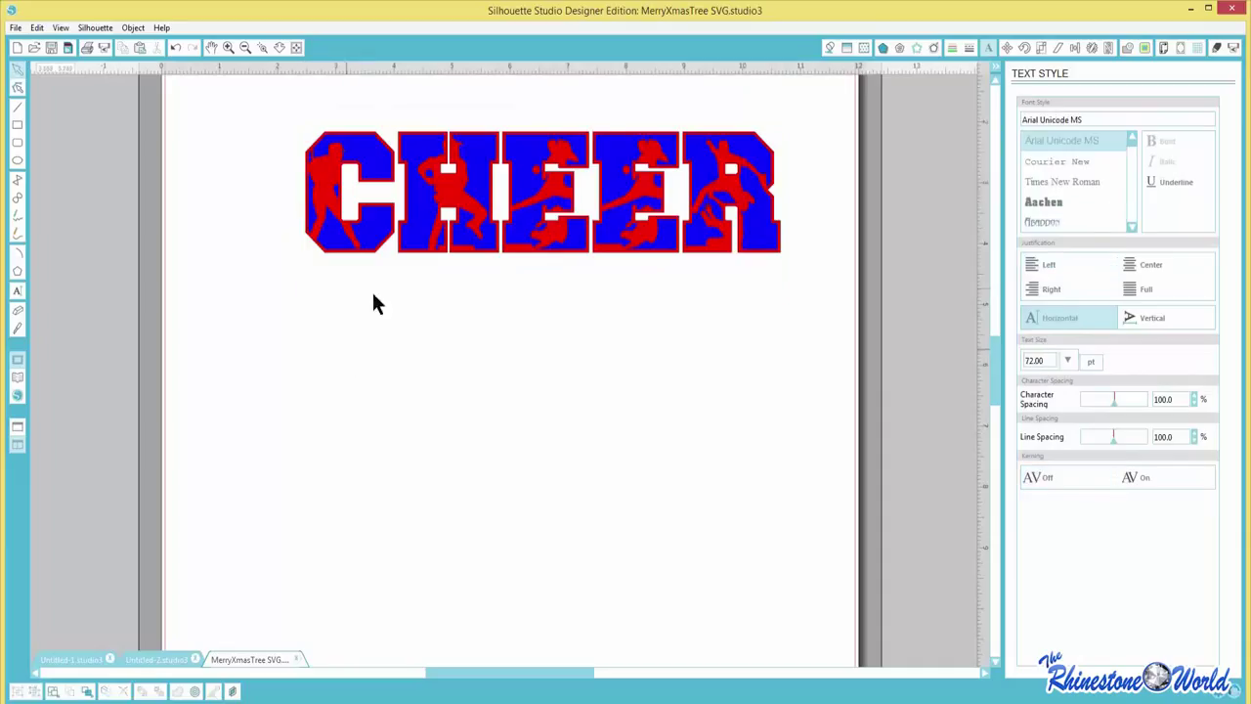
- Enlarge both CHEER layers together to about 9.67 in wide and reposition them on the upper page
{"action": "left_click_drag", "start_coordinate": [232, 98], "coordinate": [866, 348]}
{"action": "left_click_drag", "start_coordinate": [695, 223], "coordinate": [621, 244]}
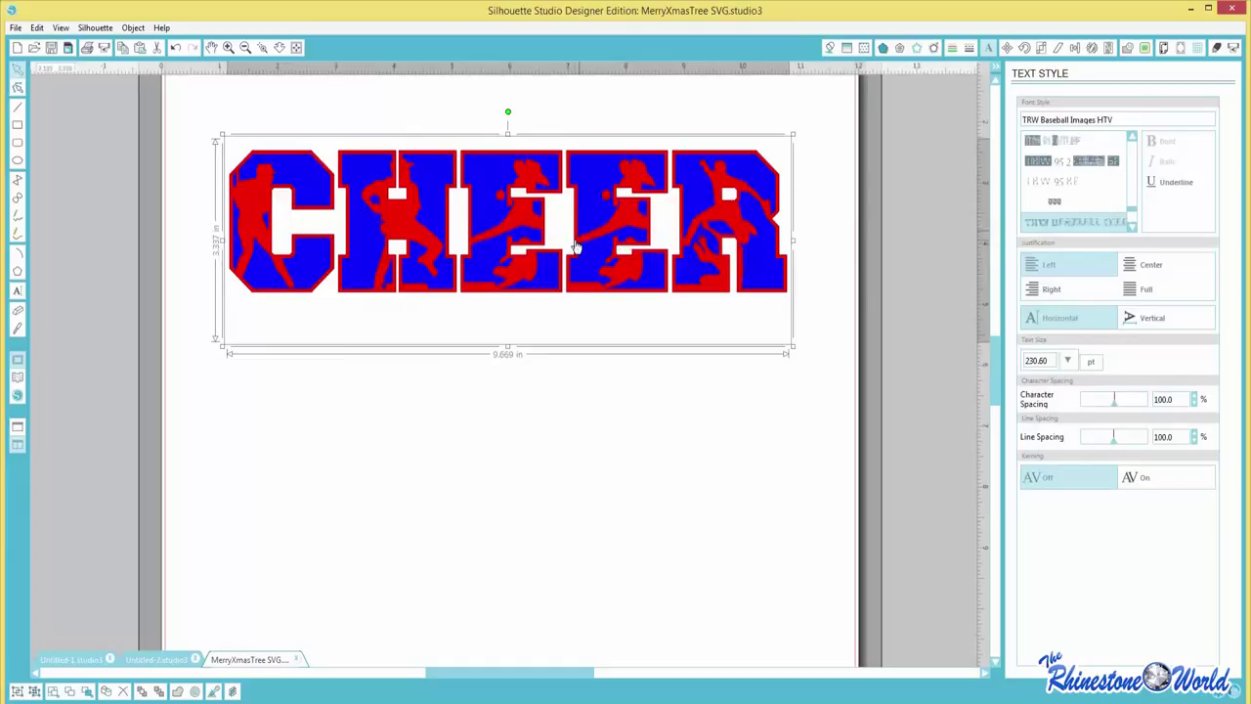
{"action": "left_click", "coordinate": [529, 411]}
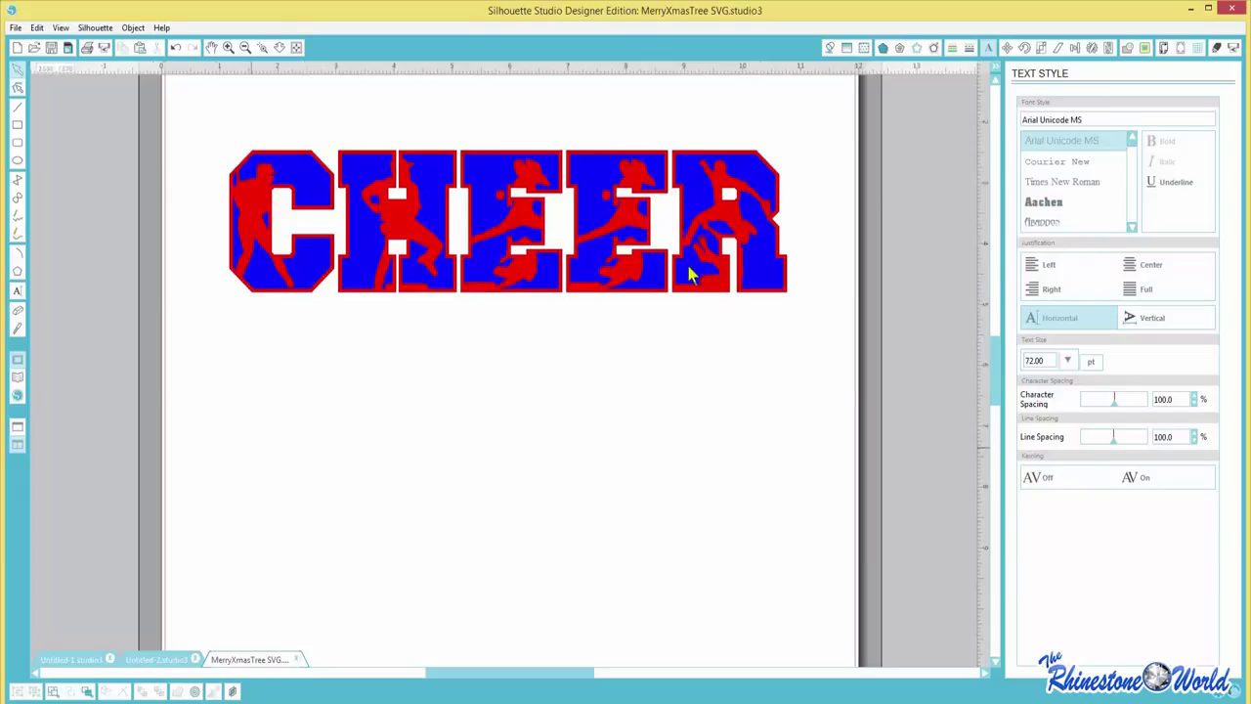
- Separate the two layers by moving the blue CHEER down the page and shifting the red outlined CHEER to just above it
{"action": "left_click_drag", "start_coordinate": [708, 195], "coordinate": [710, 404]}
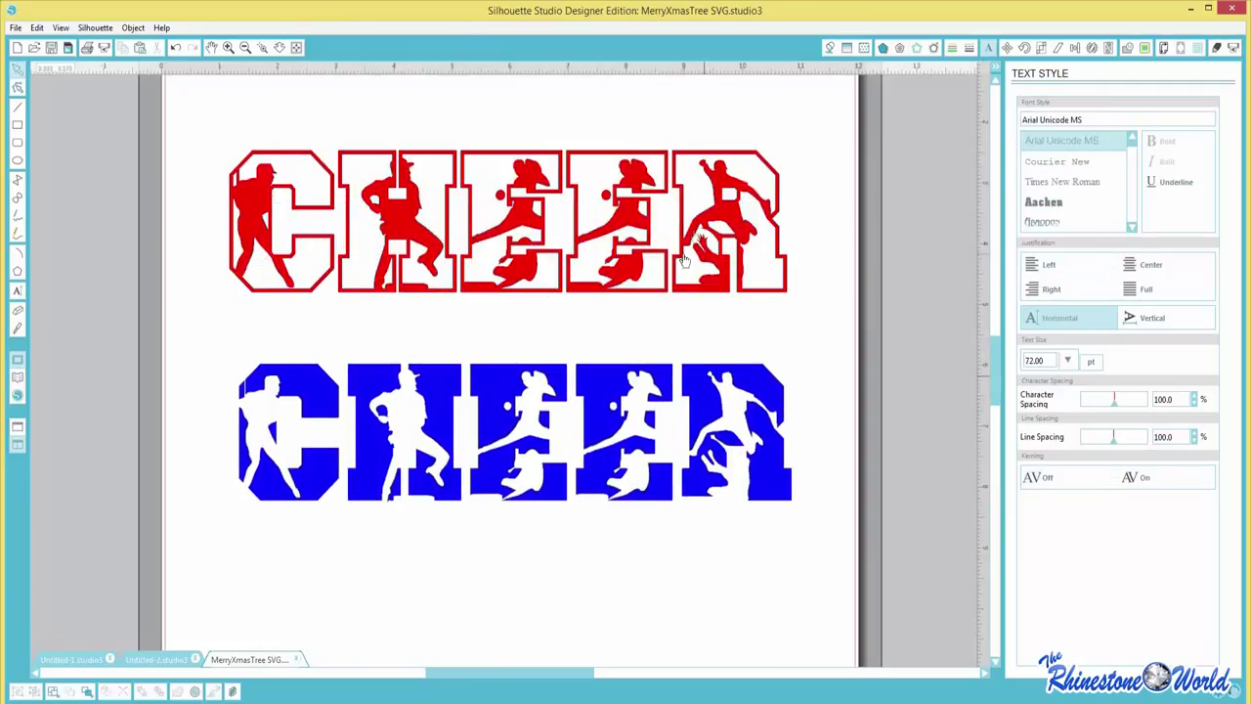
{"action": "left_click_drag", "start_coordinate": [692, 225], "coordinate": [689, 277]}
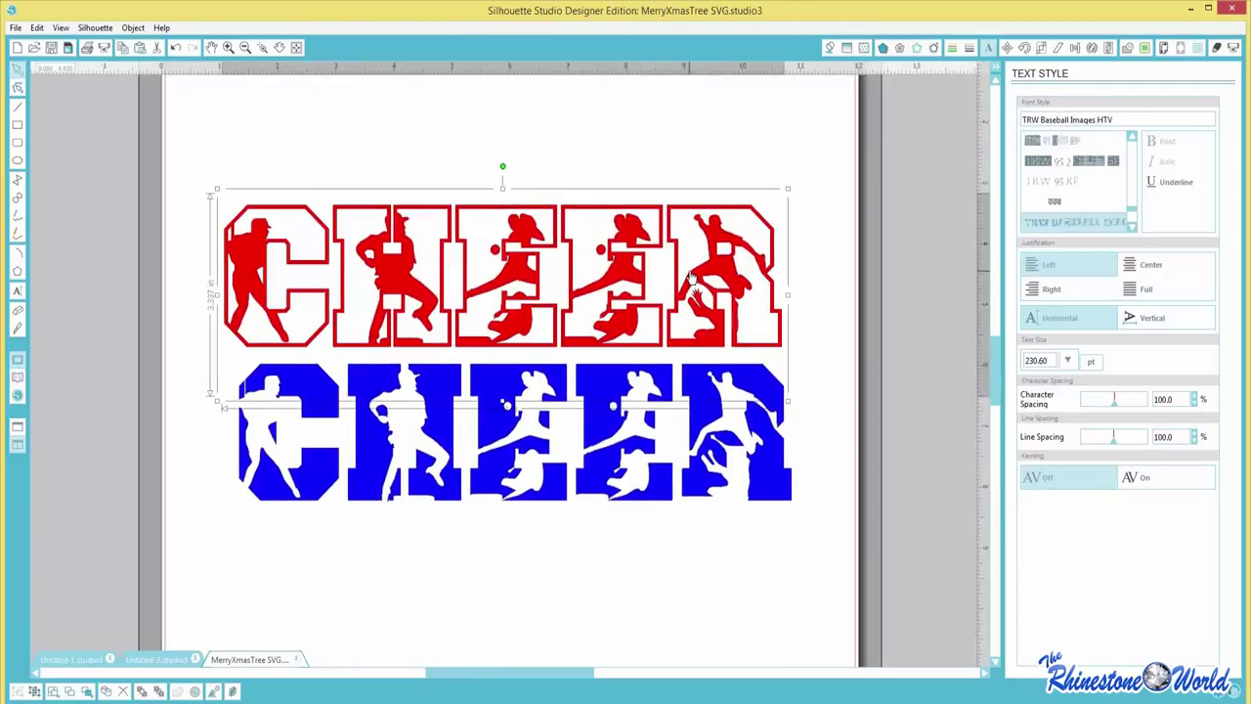
- Delete the red outlined CHEER and move the remaining blue CHEER up the page into its place
{"action": "key", "text": "Delete"}
{"action": "left_click_drag", "start_coordinate": [623, 391], "coordinate": [633, 311]}
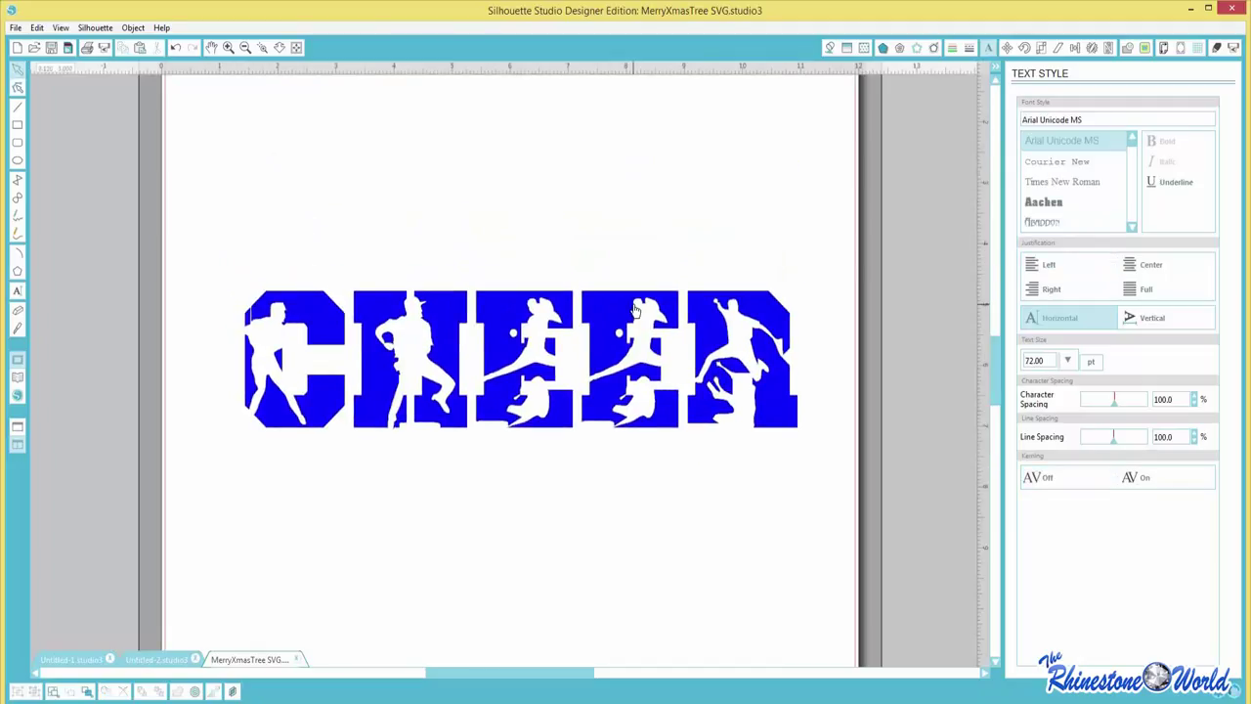
{"action": "left_click_drag", "start_coordinate": [703, 322], "coordinate": [709, 268]}
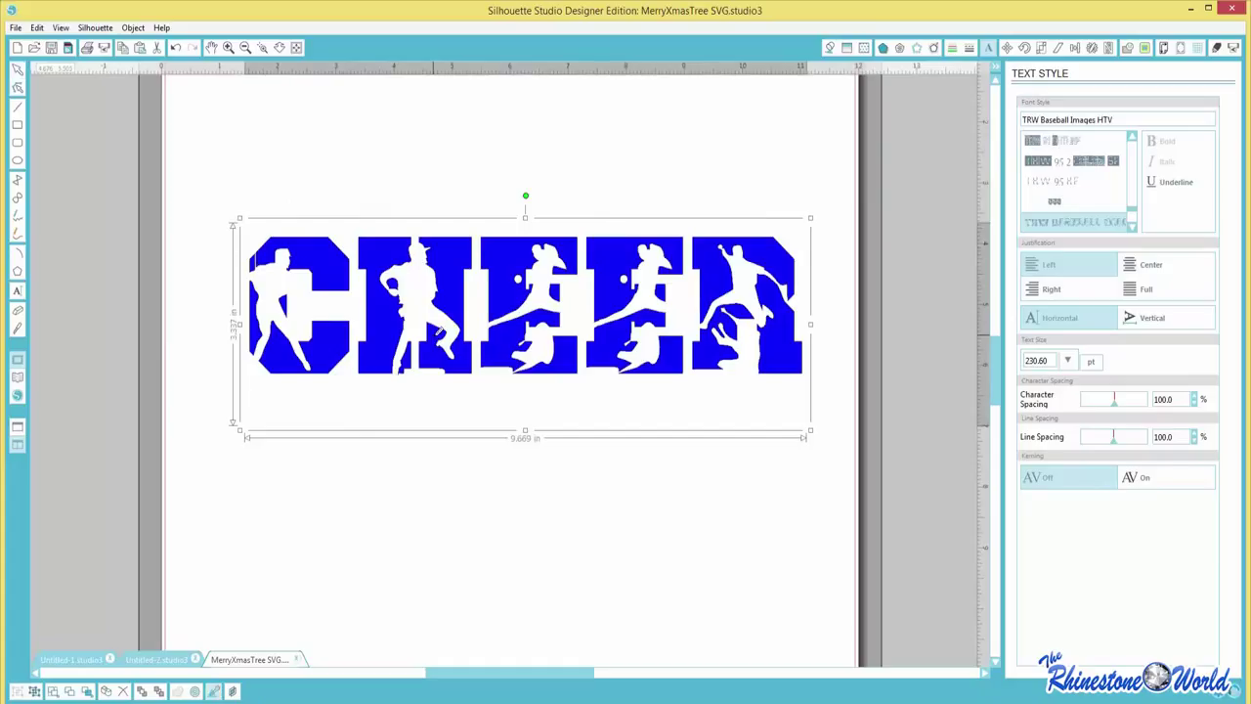
- Duplicate the blue CHEER just below the original and fill the copy with red
{"action": "left_click", "coordinate": [214, 691]}
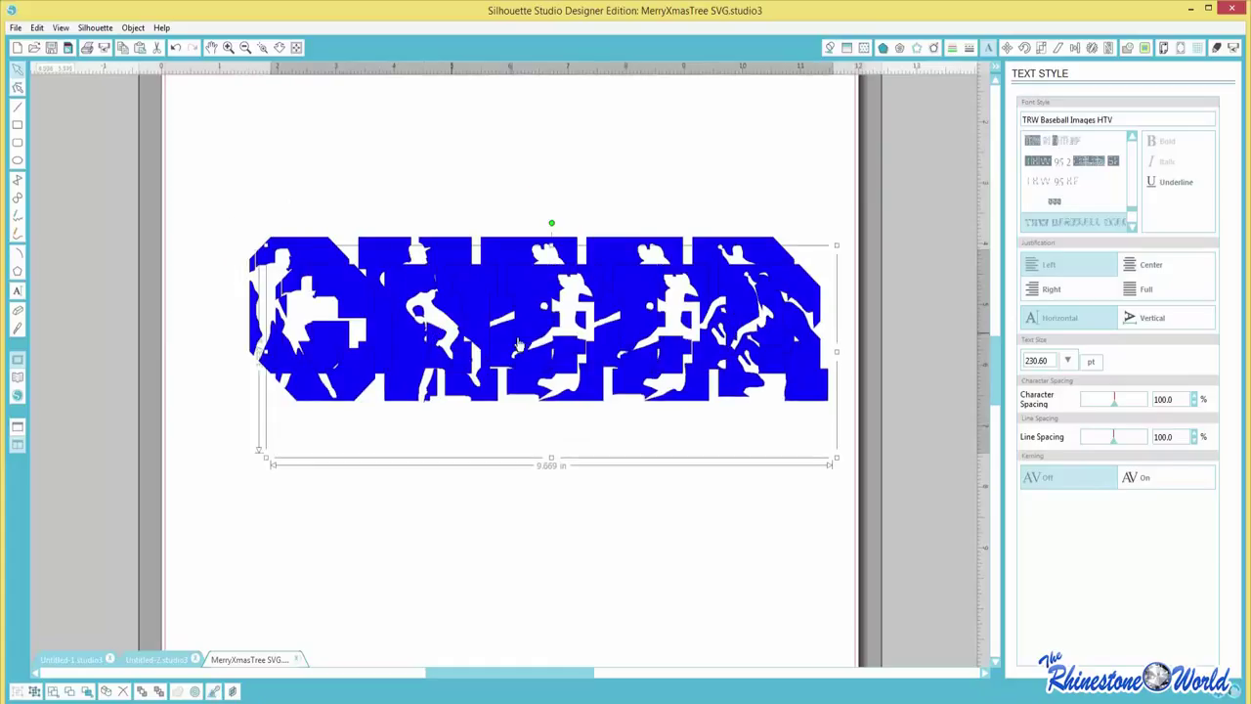
{"action": "left_click_drag", "start_coordinate": [565, 280], "coordinate": [506, 485]}
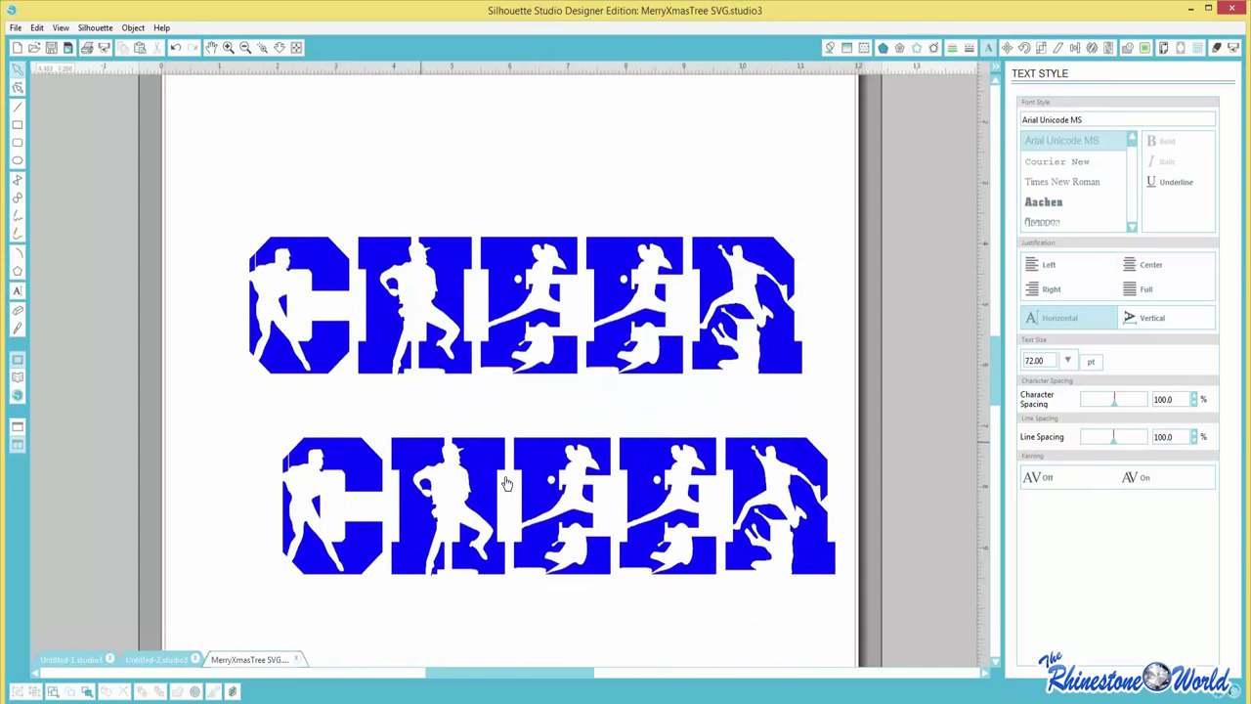
{"action": "left_click_drag", "start_coordinate": [470, 433], "coordinate": [469, 431]}
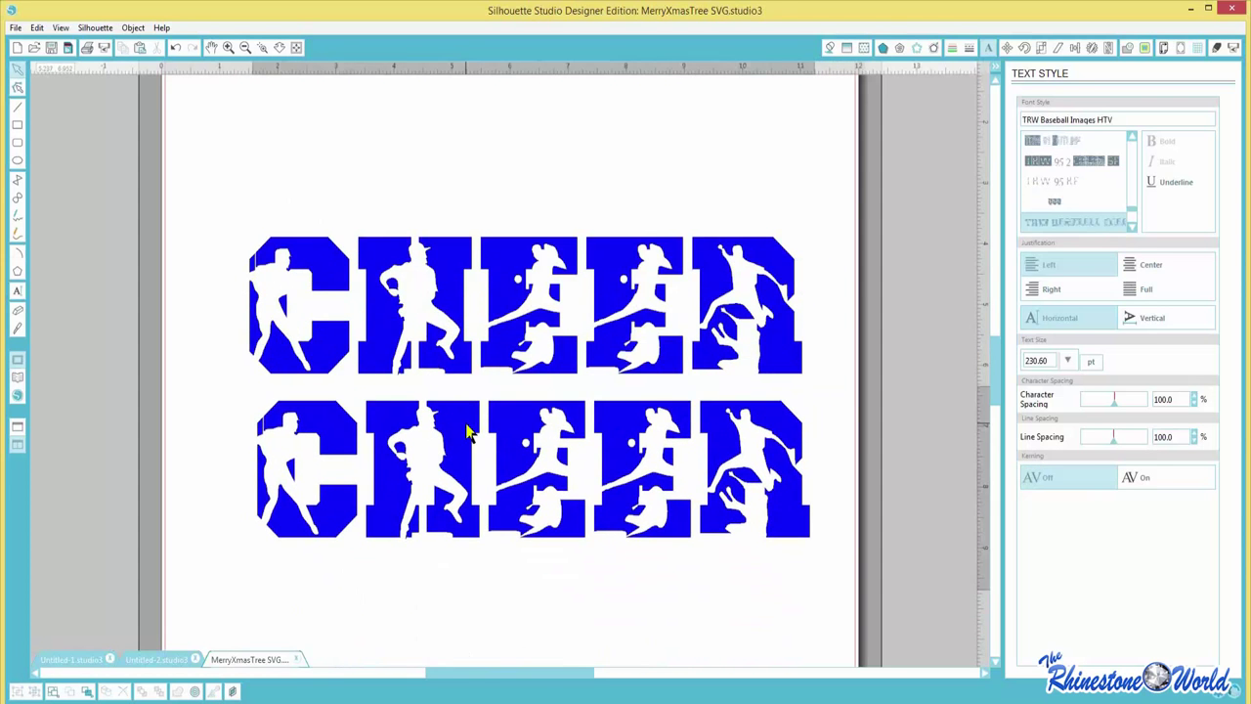
{"action": "left_click", "coordinate": [829, 47]}
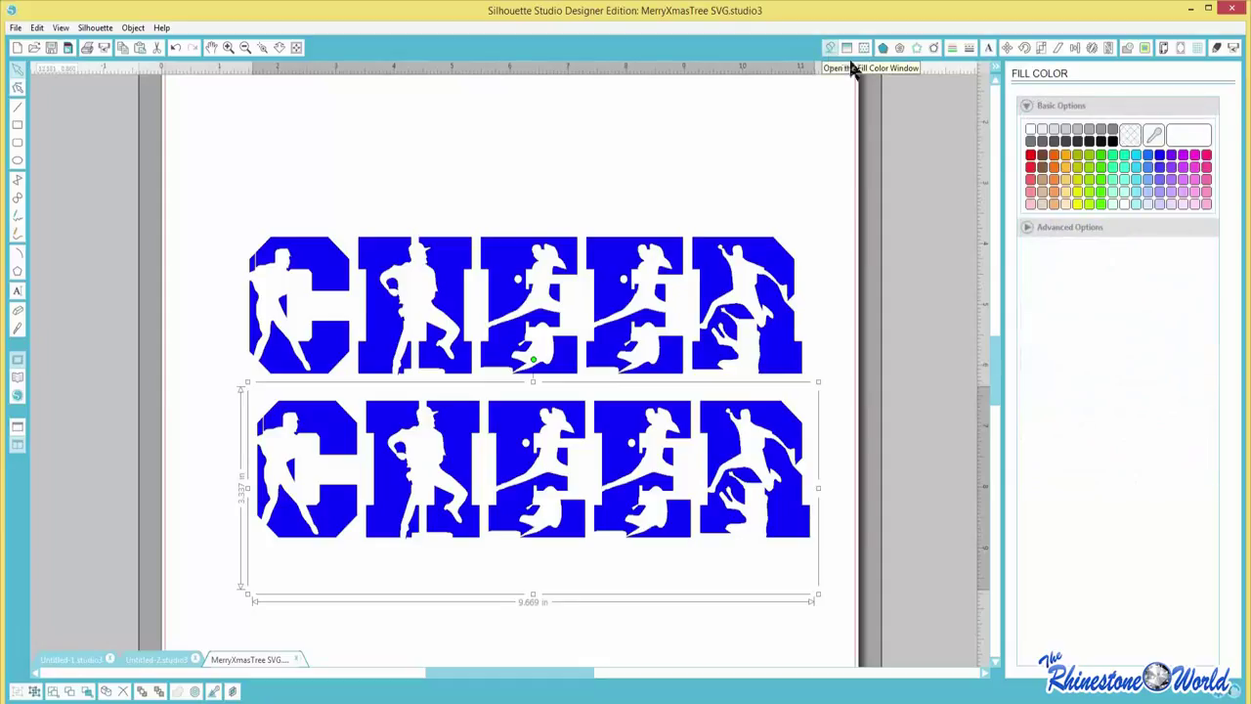
{"action": "left_click", "coordinate": [1031, 157]}
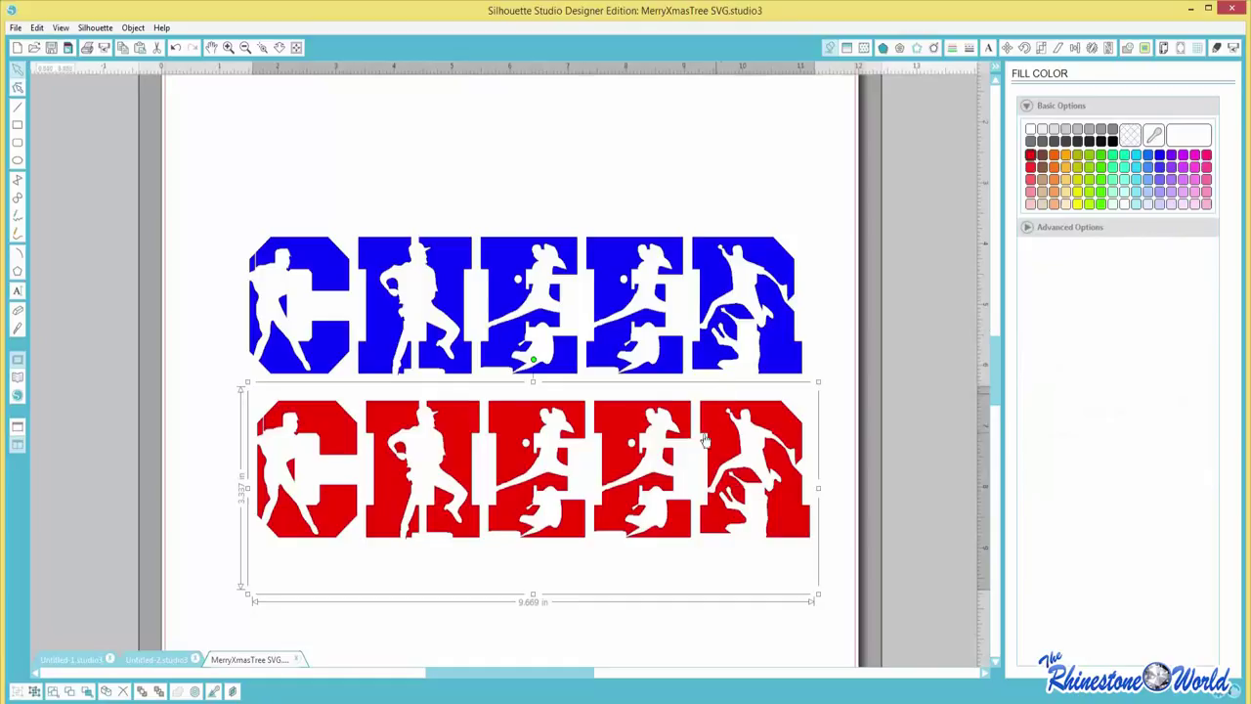
{"action": "left_click", "coordinate": [587, 166]}
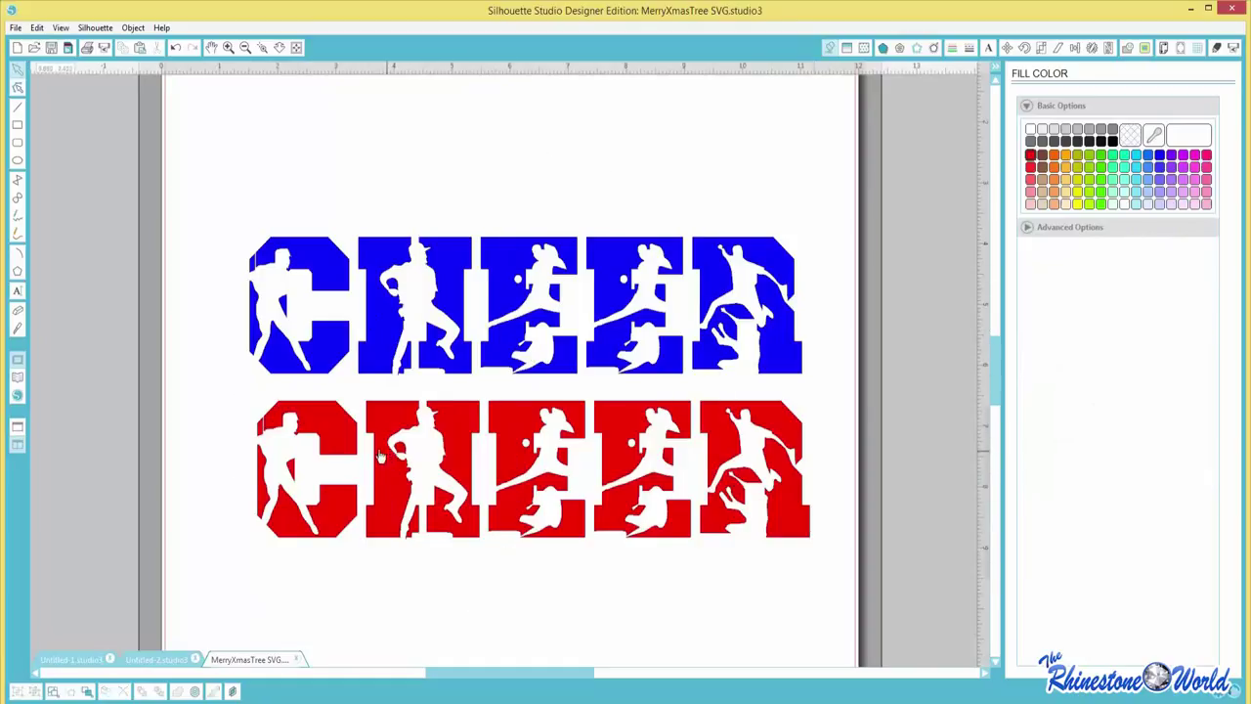
- Line up the red CHEER beneath the blue one and center-align both layers on top of each other
{"action": "left_click_drag", "start_coordinate": [379, 457], "coordinate": [375, 465]}
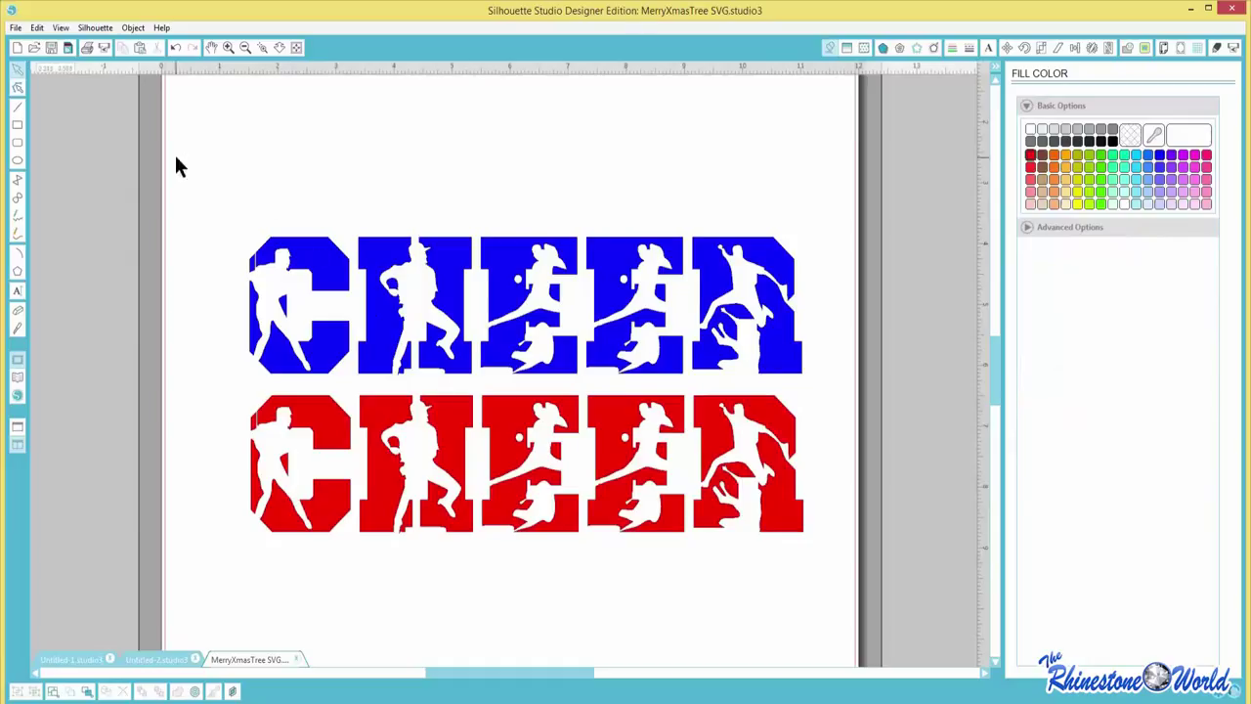
{"action": "left_click_drag", "start_coordinate": [192, 154], "coordinate": [874, 575]}
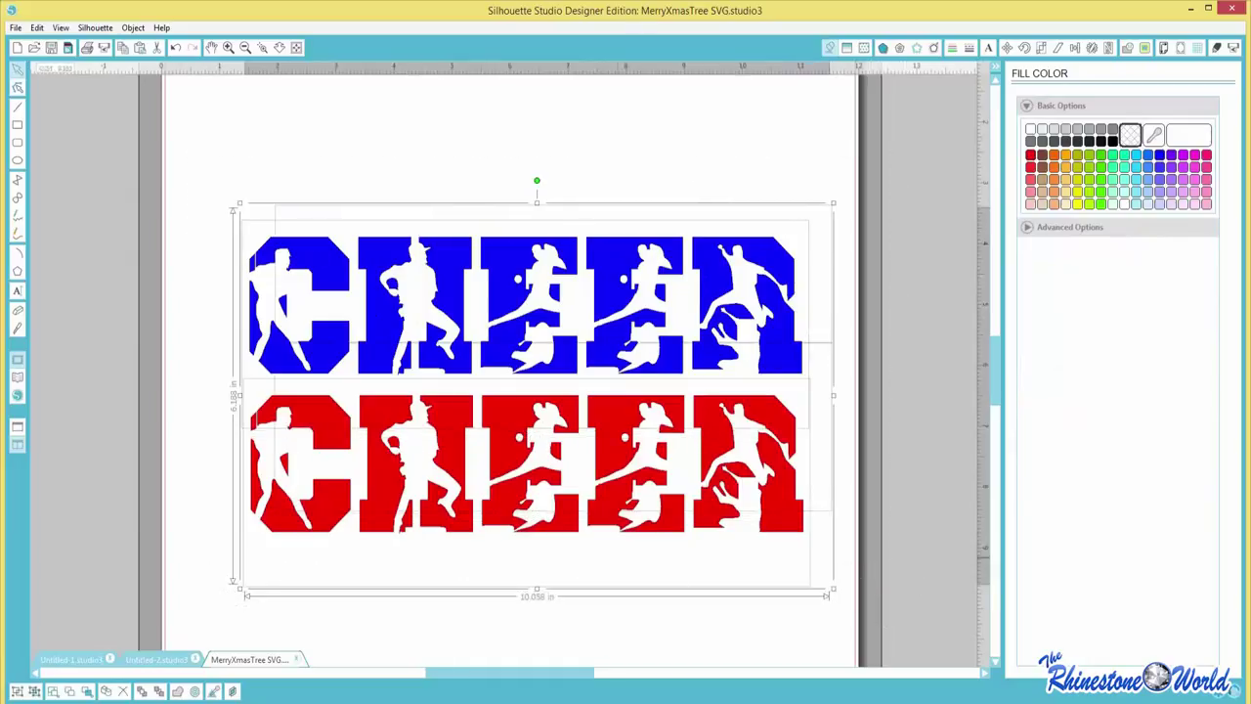
{"action": "left_click", "coordinate": [1074, 48]}
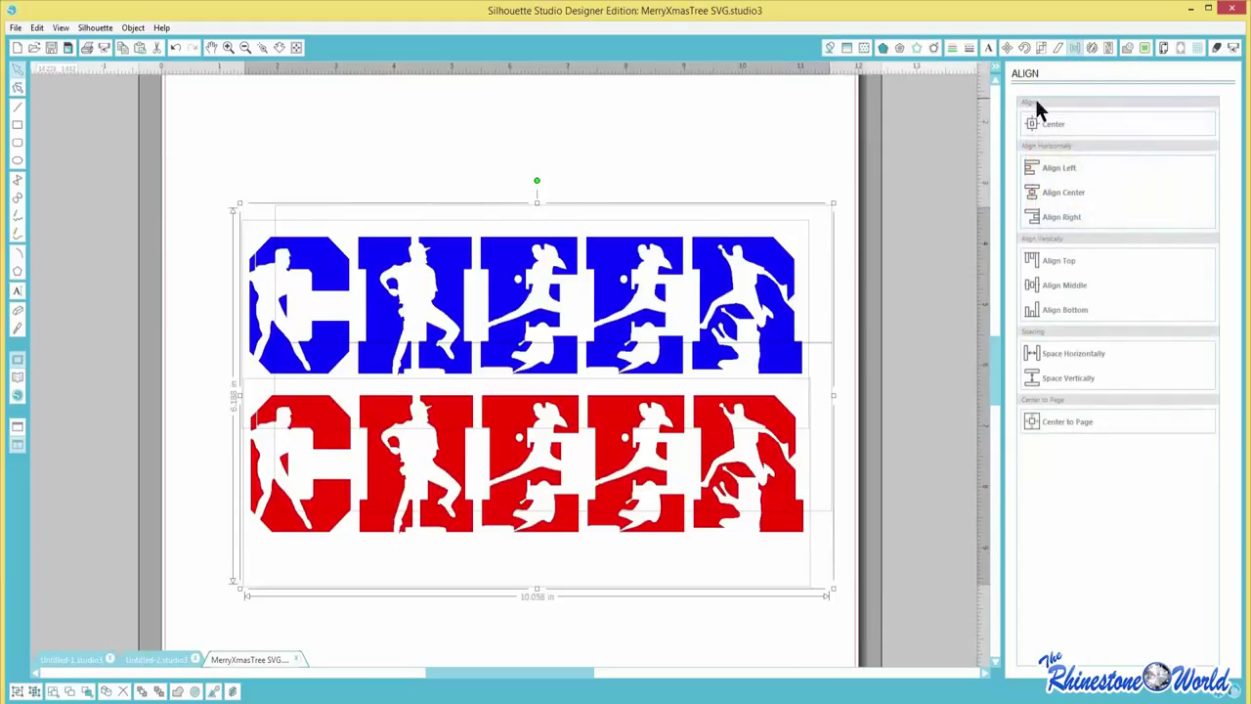
{"action": "left_click", "coordinate": [1039, 119]}
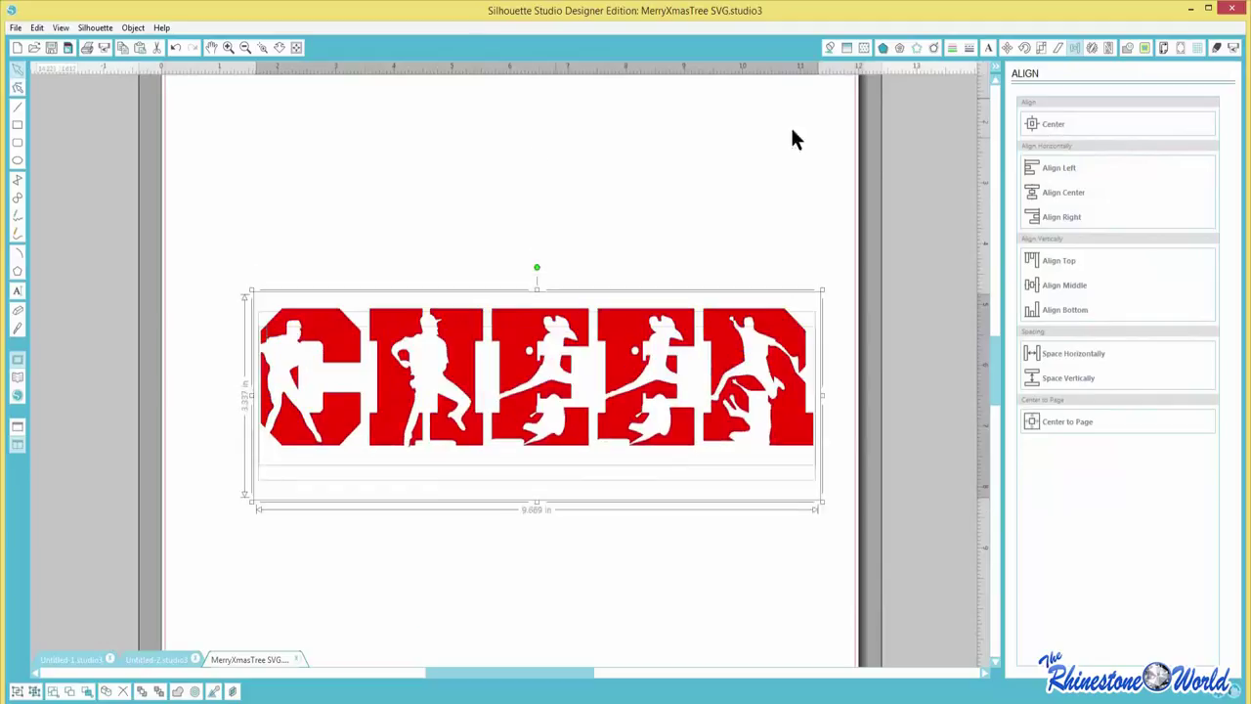
{"action": "left_click", "coordinate": [533, 142]}
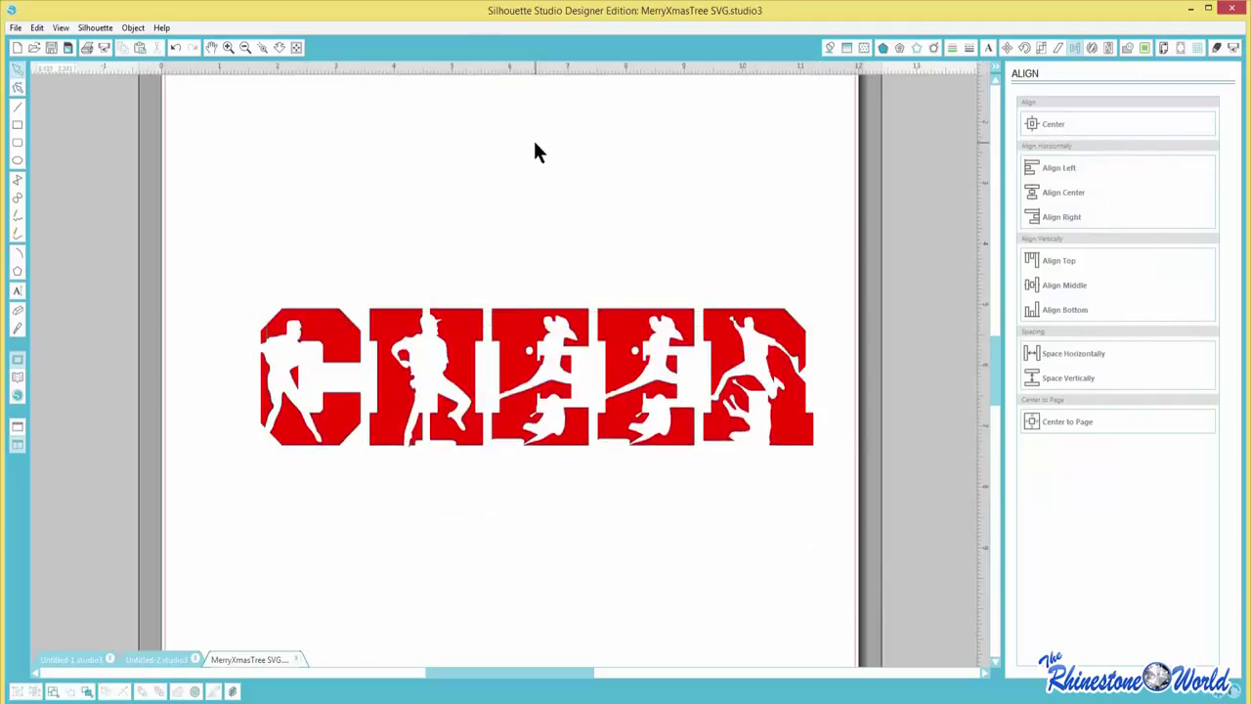
- Retype CHEER over the front red text in the opposite letter case to get the font's outlined letter designs
{"action": "double_click", "coordinate": [807, 394]}
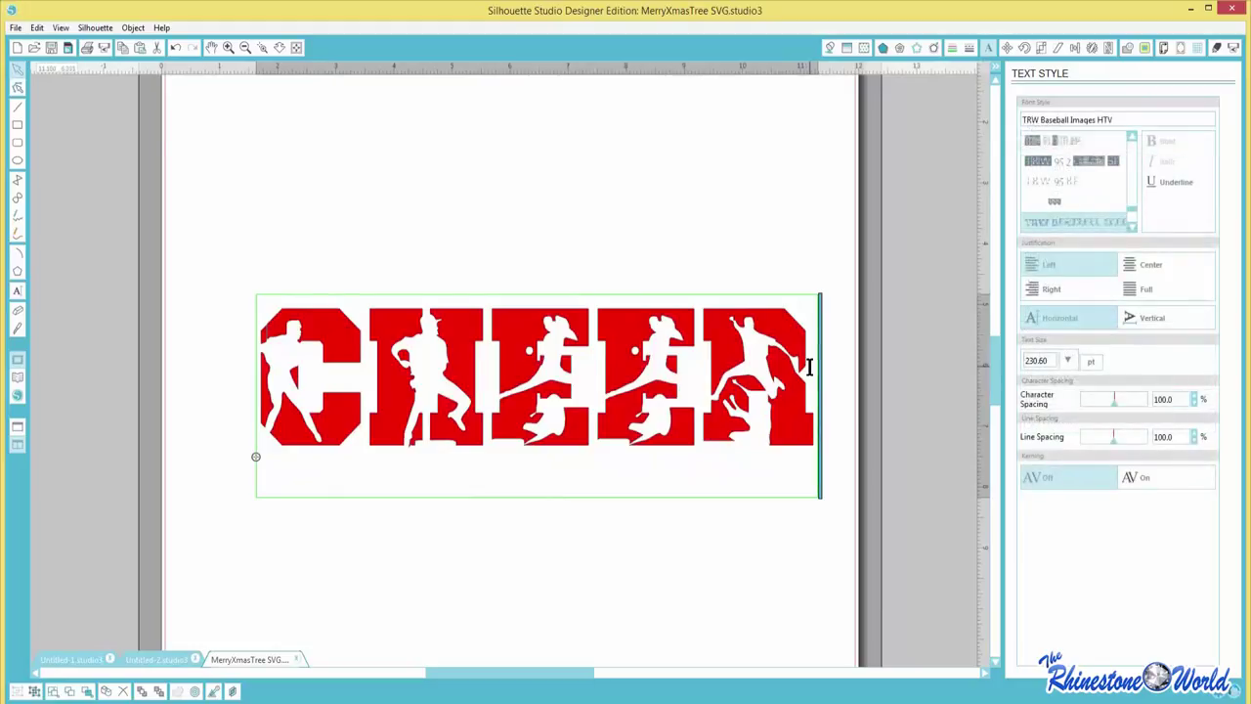
{"action": "left_click", "coordinate": [338, 235]}
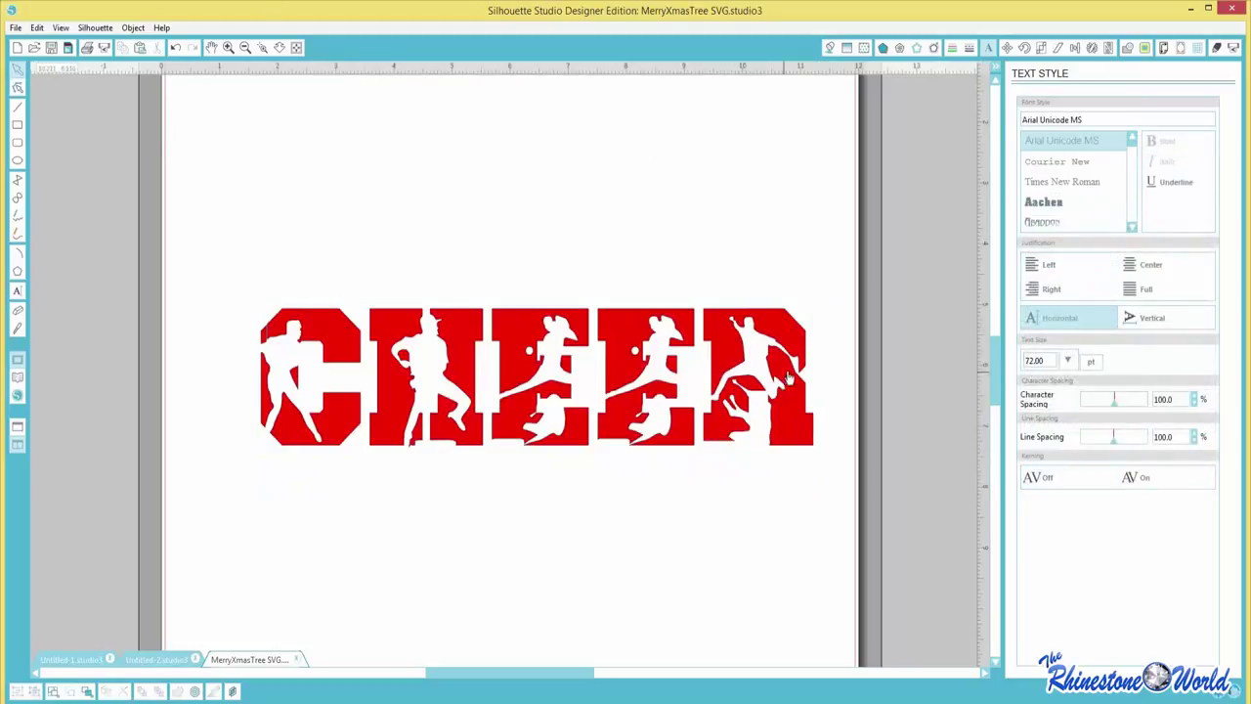
{"action": "left_click", "coordinate": [801, 352]}
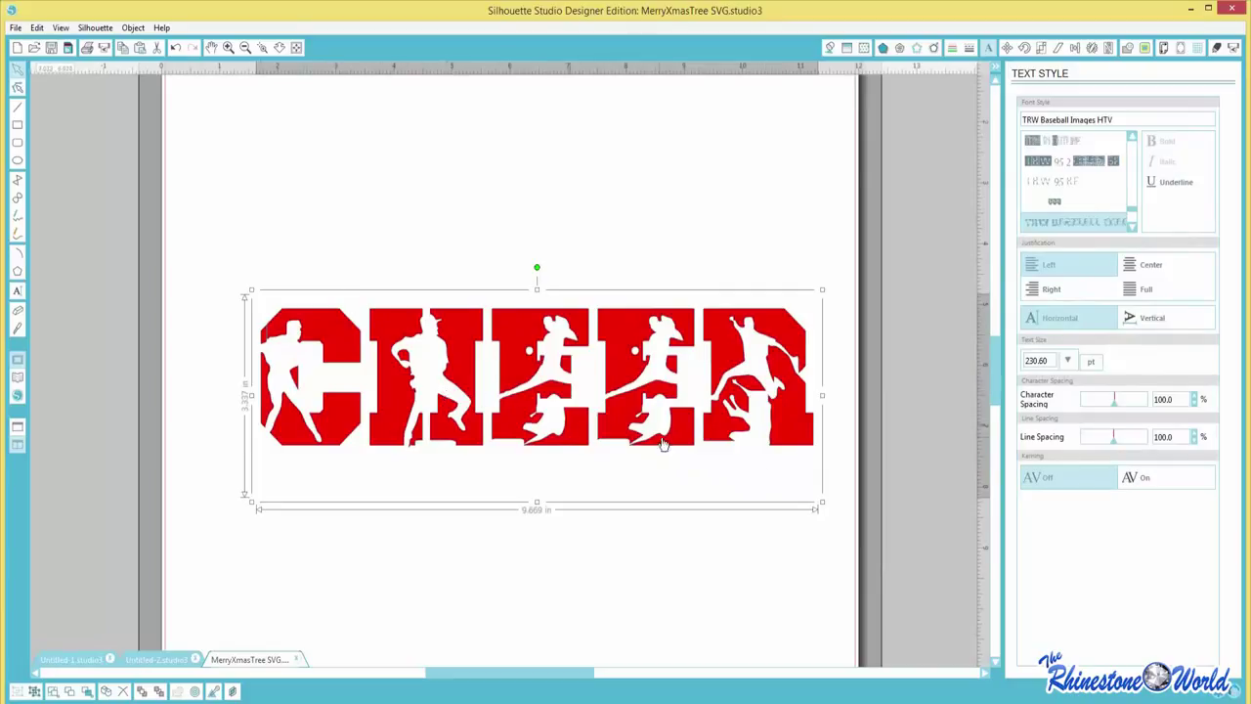
{"action": "double_click", "coordinate": [811, 430]}
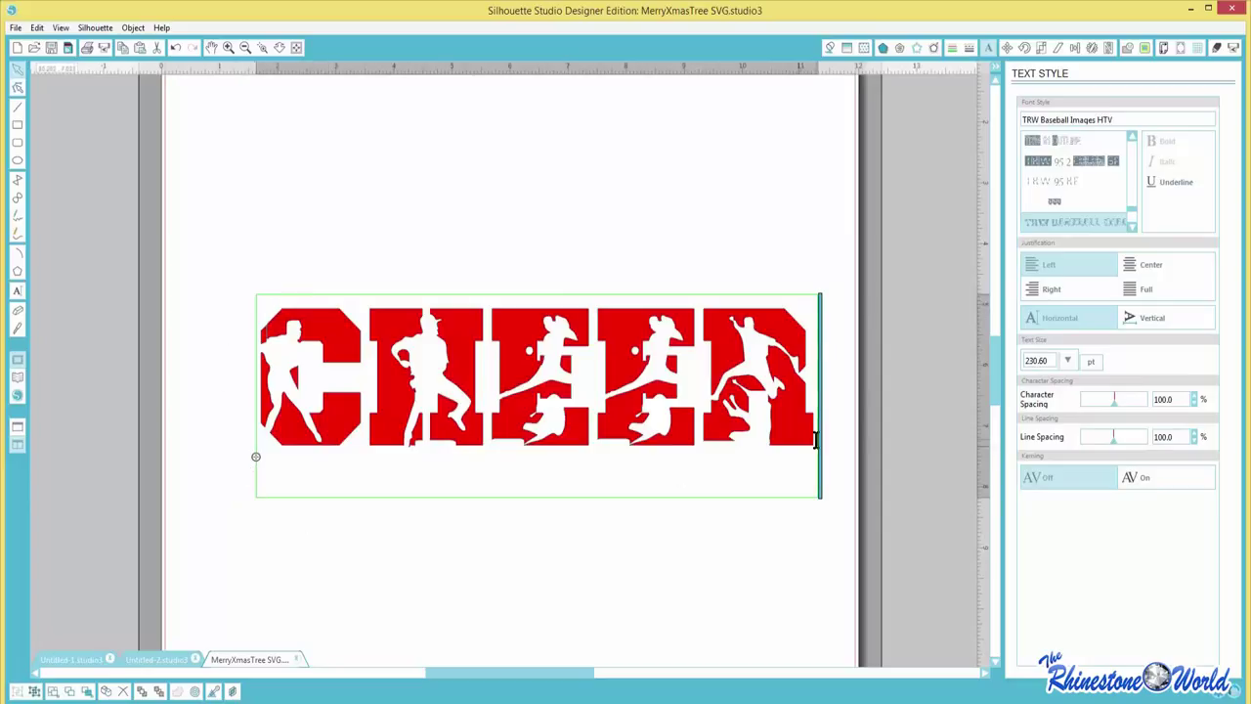
{"action": "left_click_drag", "start_coordinate": [815, 435], "coordinate": [272, 413]}
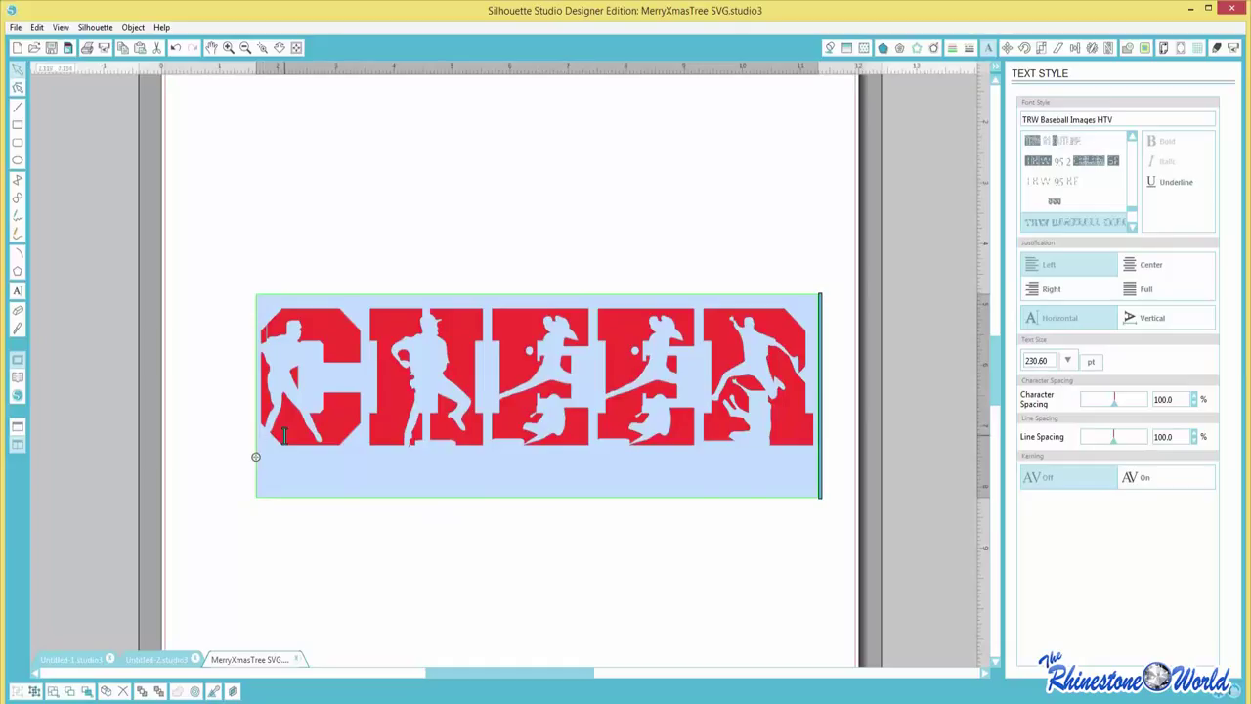
{"action": "left_click", "coordinate": [283, 437]}
{"action": "key", "text": "shift+Right"}
{"action": "key", "text": "shift+Right"}
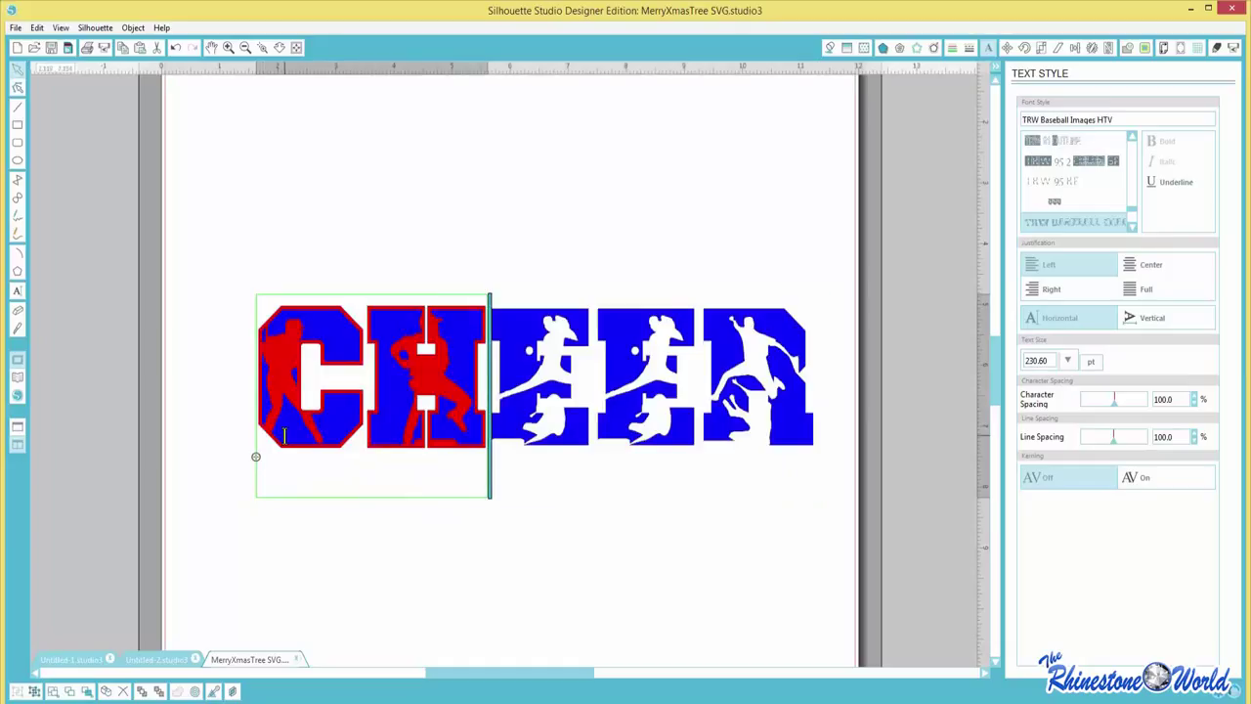
{"action": "key", "text": "shift+Right"}
{"action": "key", "text": "shift+Right"}
{"action": "key", "text": "shift+Right"}
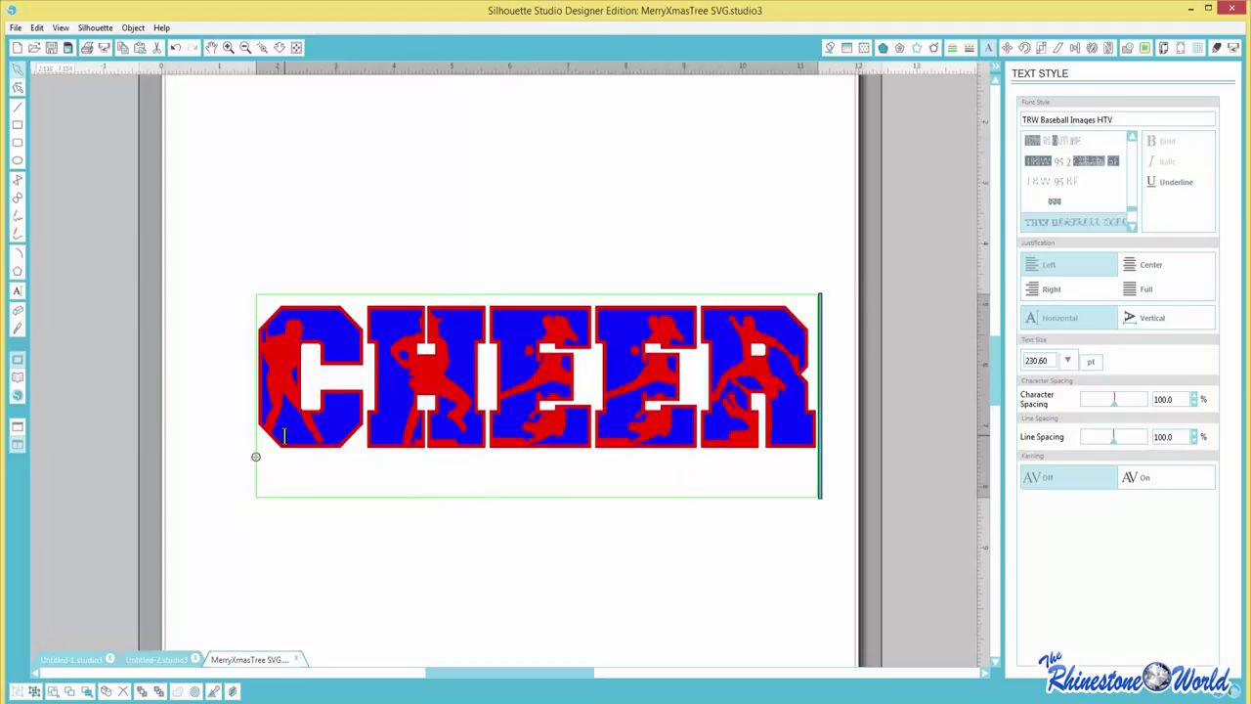
{"action": "left_click", "coordinate": [246, 246]}
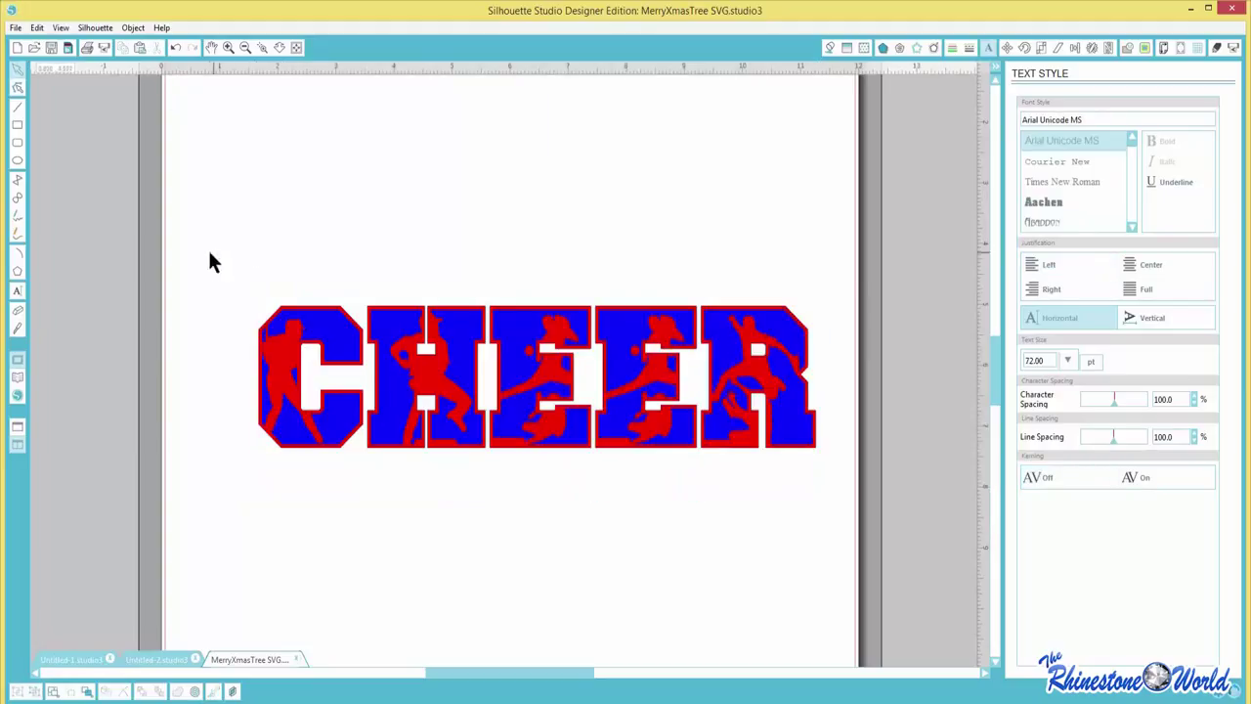
- Move both stacked CHEER layers together to the upper part of the page
{"action": "left_click_drag", "start_coordinate": [208, 256], "coordinate": [837, 544]}
{"action": "left_click_drag", "start_coordinate": [734, 433], "coordinate": [699, 292]}
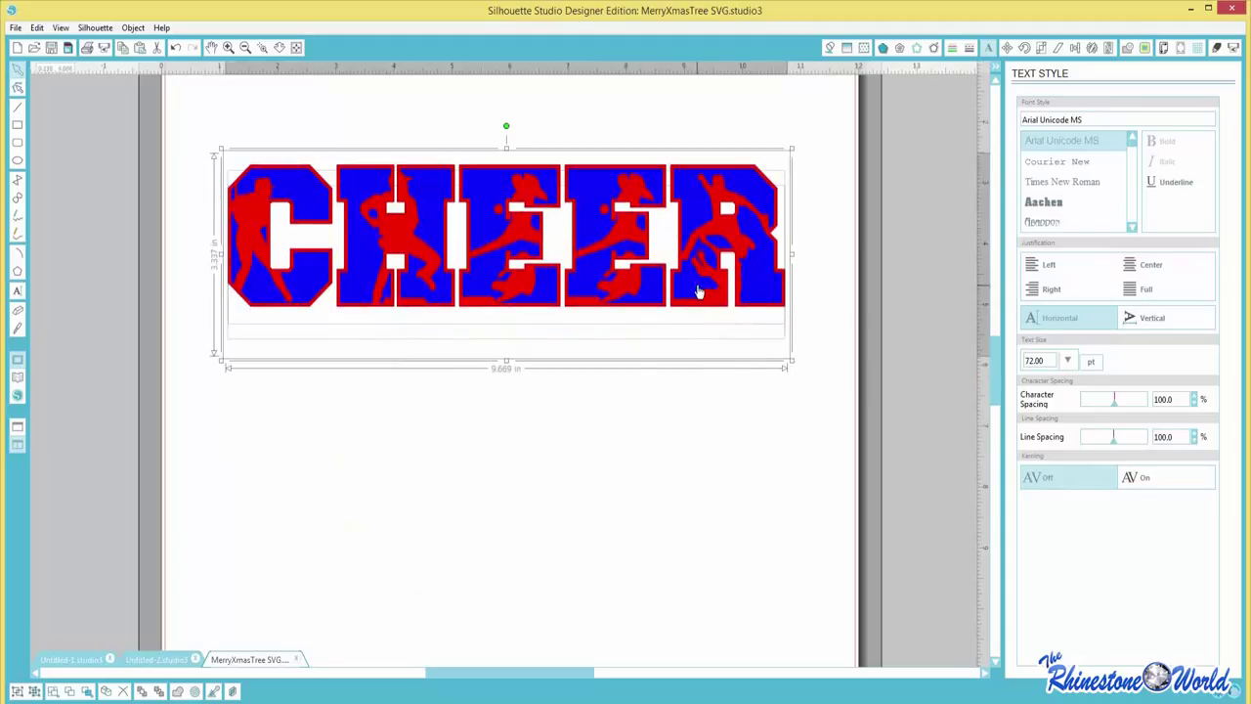
- Set the cut mode to Advanced and isolate the fill colors for cutting, first blue only and finally red only
{"action": "left_click", "coordinate": [1216, 48]}
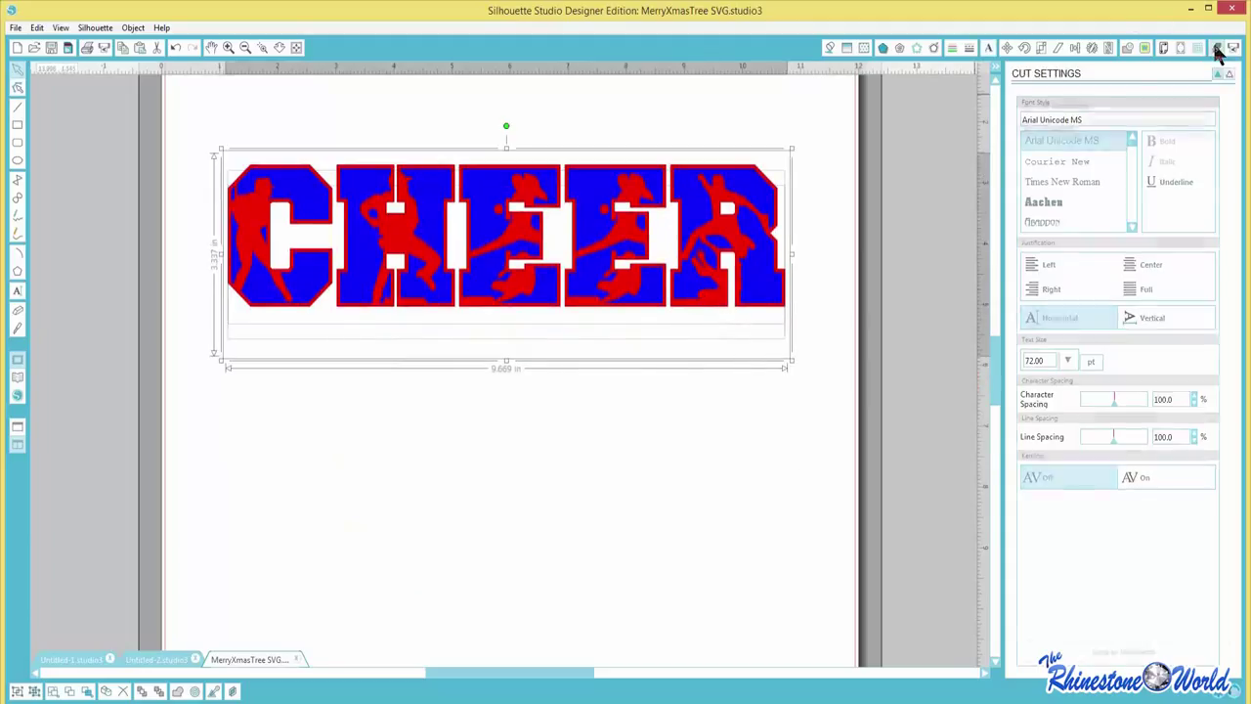
{"action": "left_click", "coordinate": [1027, 164]}
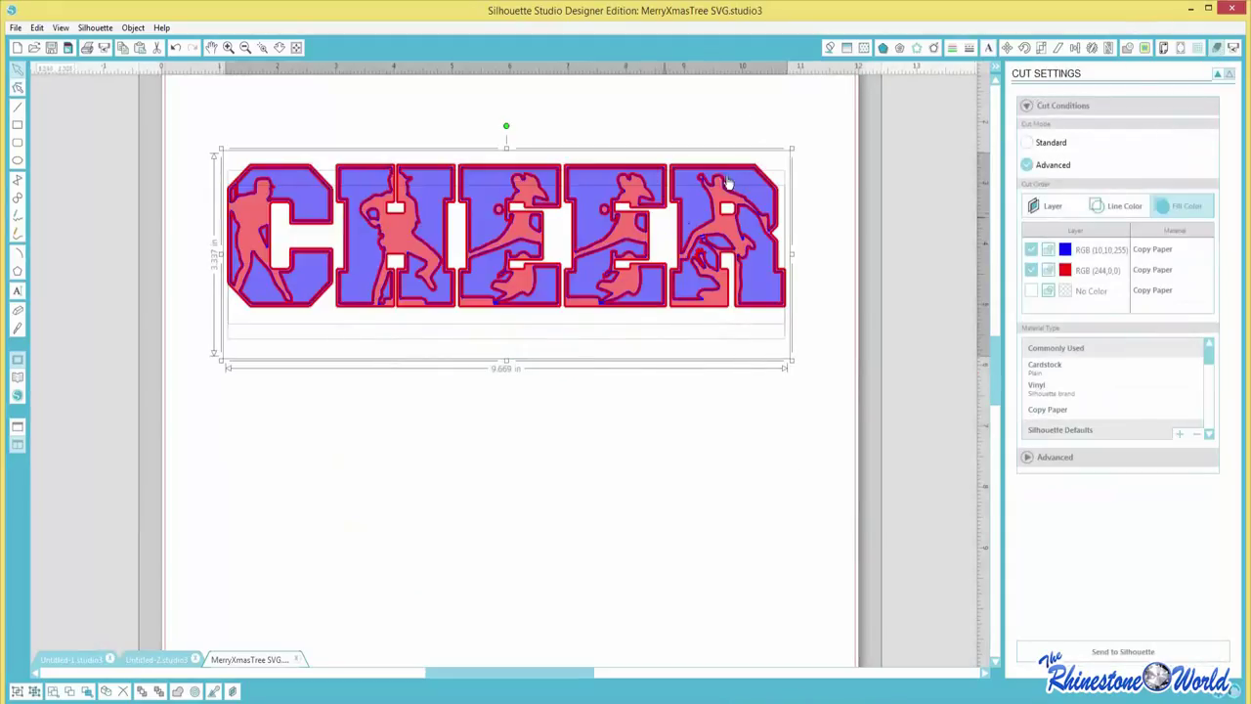
{"action": "left_click", "coordinate": [1035, 270]}
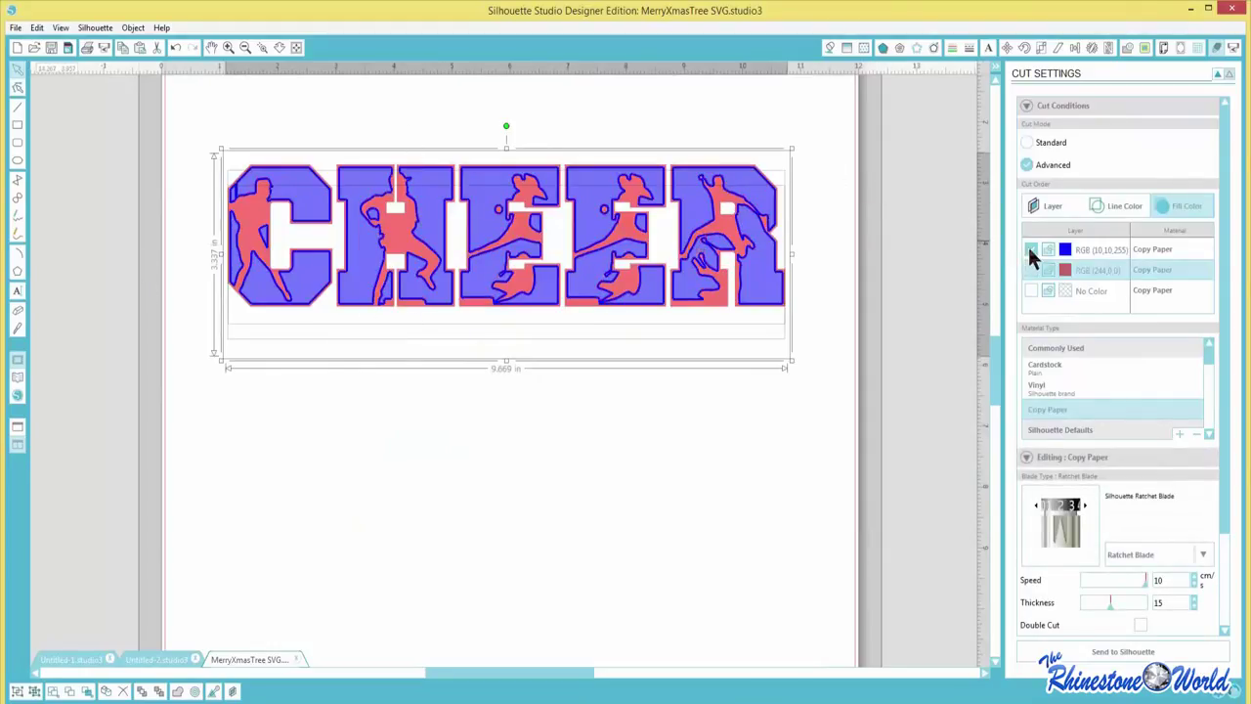
{"action": "left_click", "coordinate": [1031, 250]}
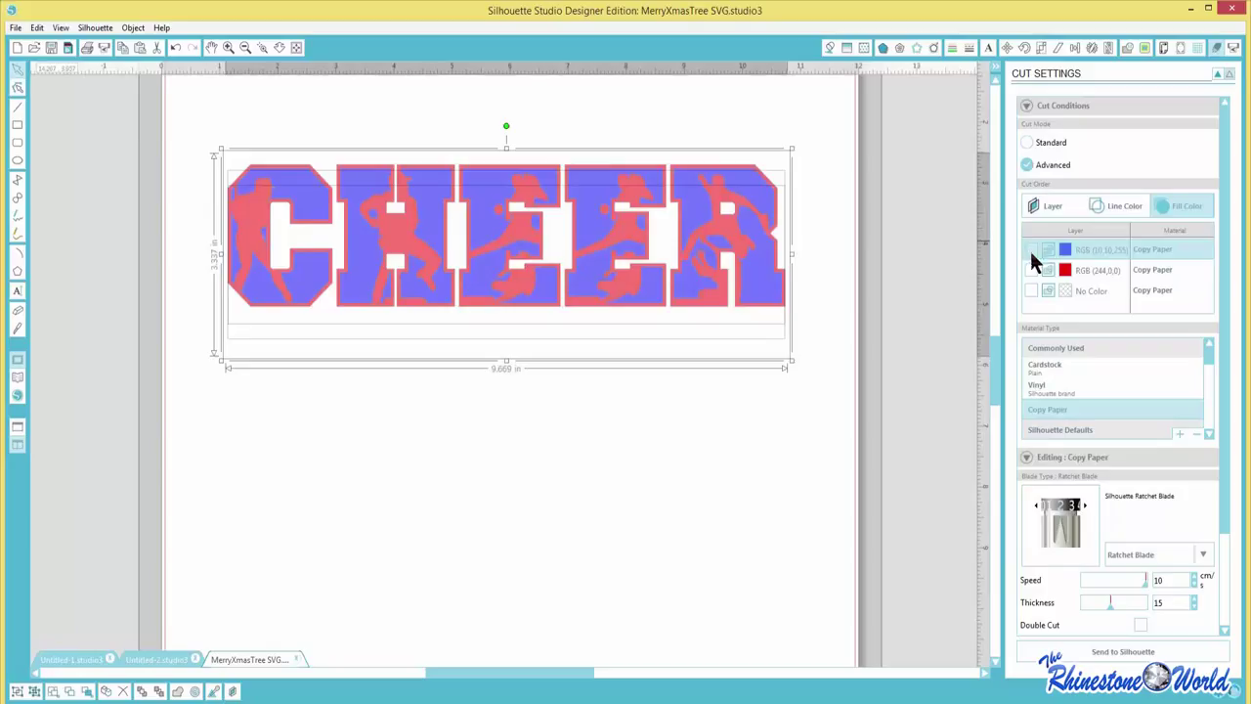
{"action": "left_click", "coordinate": [1033, 270]}
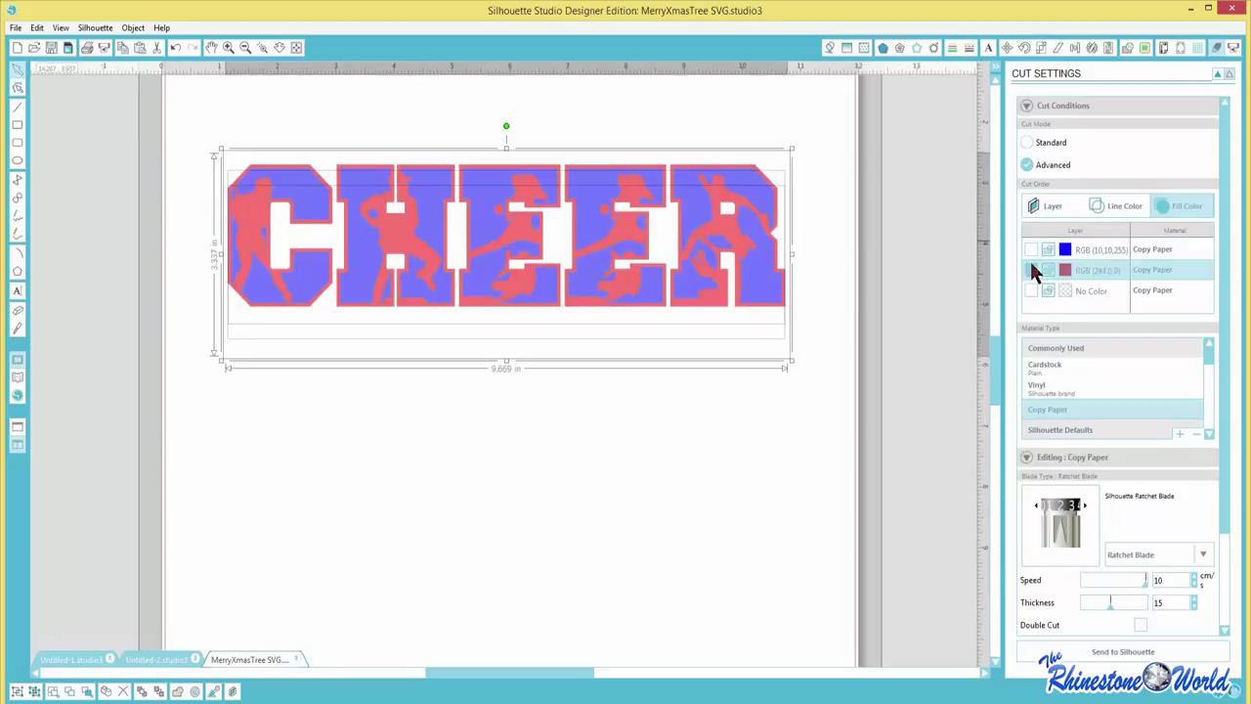
{"action": "left_click", "coordinate": [788, 134]}
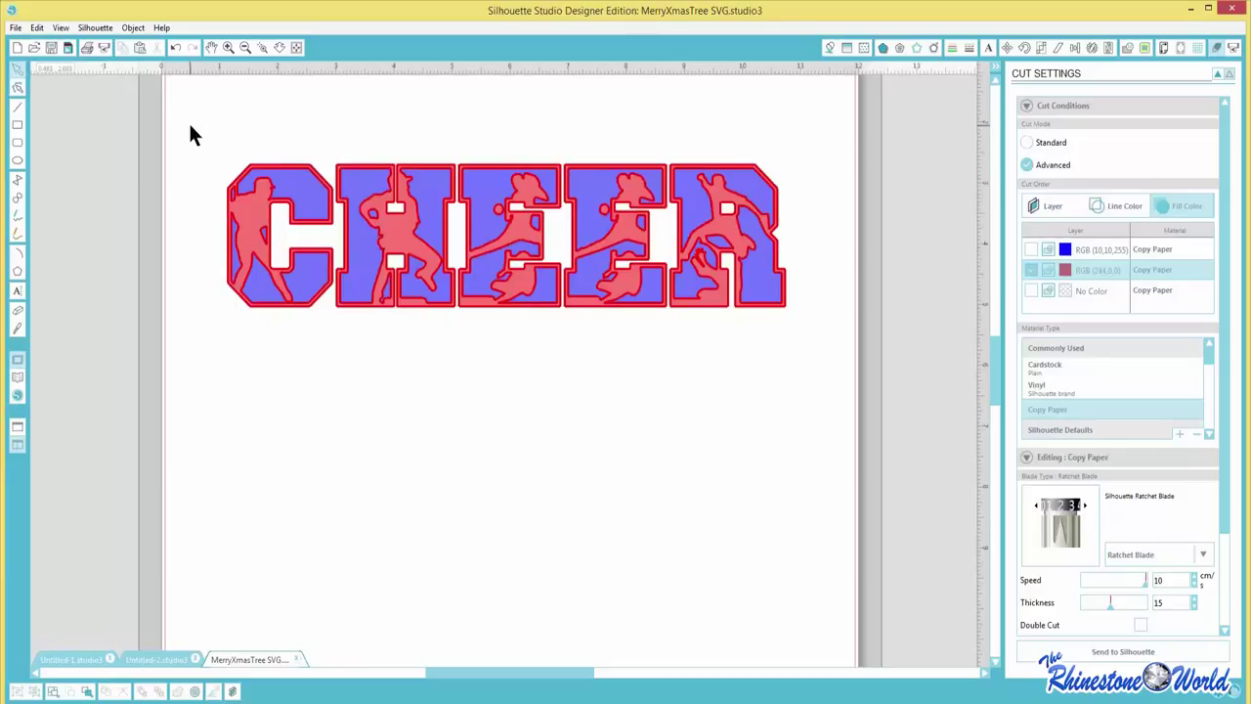
- Pull the blue CHEER out from behind the red outlined layer, place it just below, and show the fill color options
{"action": "left_click_drag", "start_coordinate": [195, 135], "coordinate": [805, 368]}
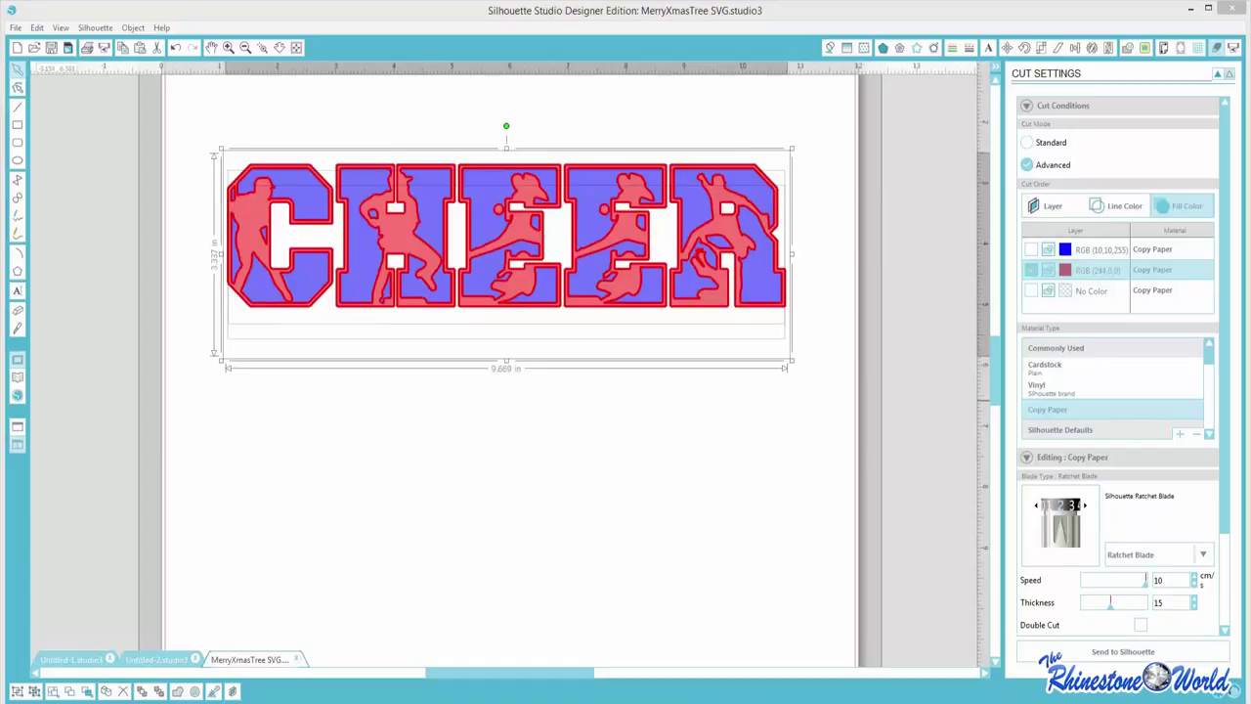
{"action": "left_click", "coordinate": [367, 410]}
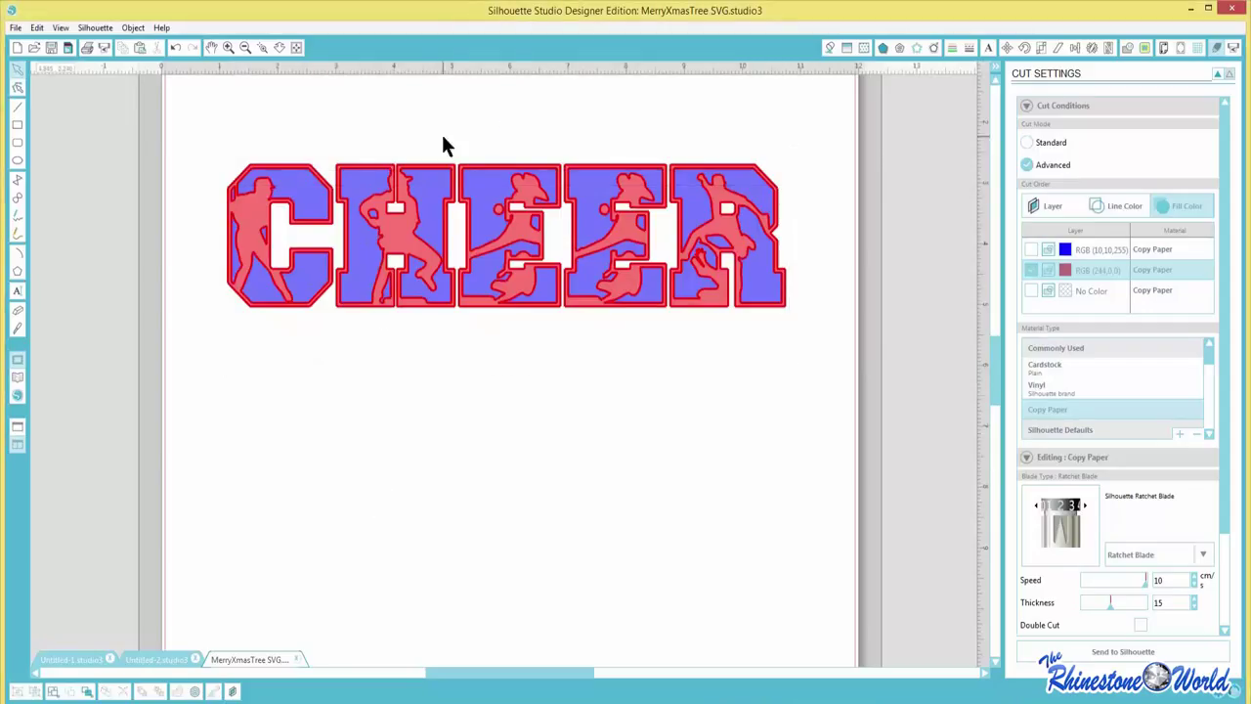
{"action": "left_click_drag", "start_coordinate": [429, 195], "coordinate": [424, 412]}
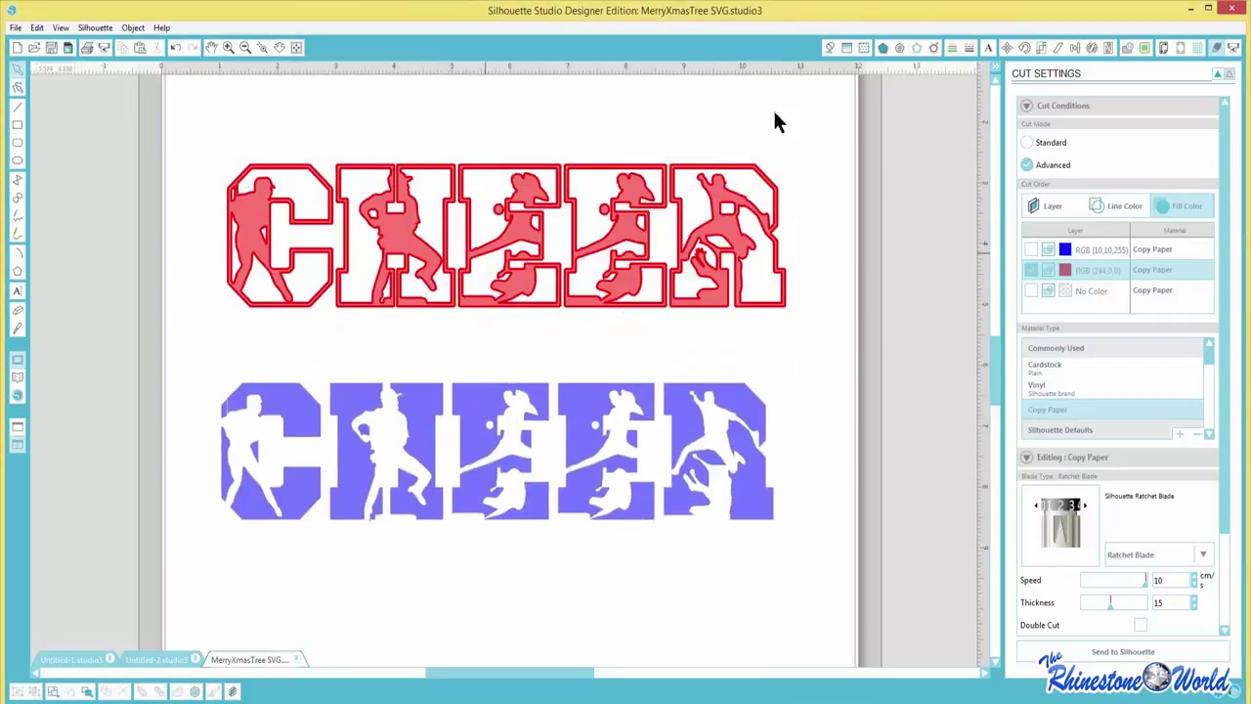
{"action": "left_click", "coordinate": [829, 49]}
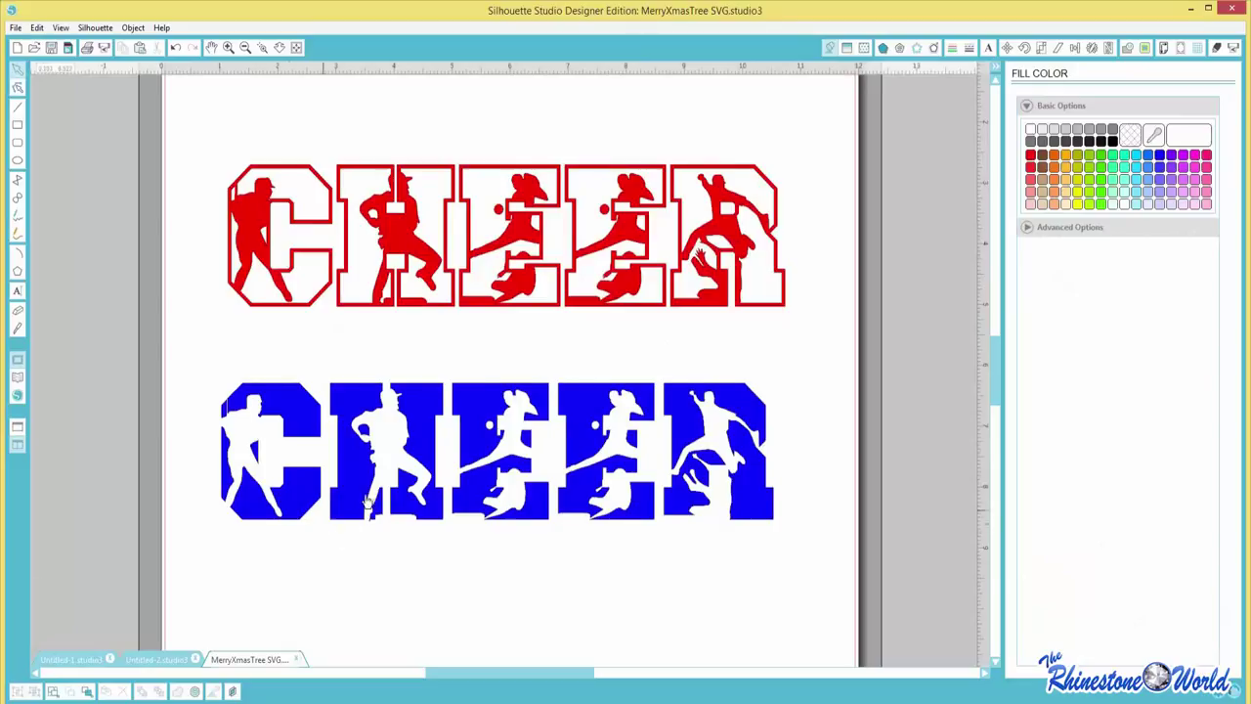
{"action": "left_click_drag", "start_coordinate": [365, 472], "coordinate": [373, 433]}
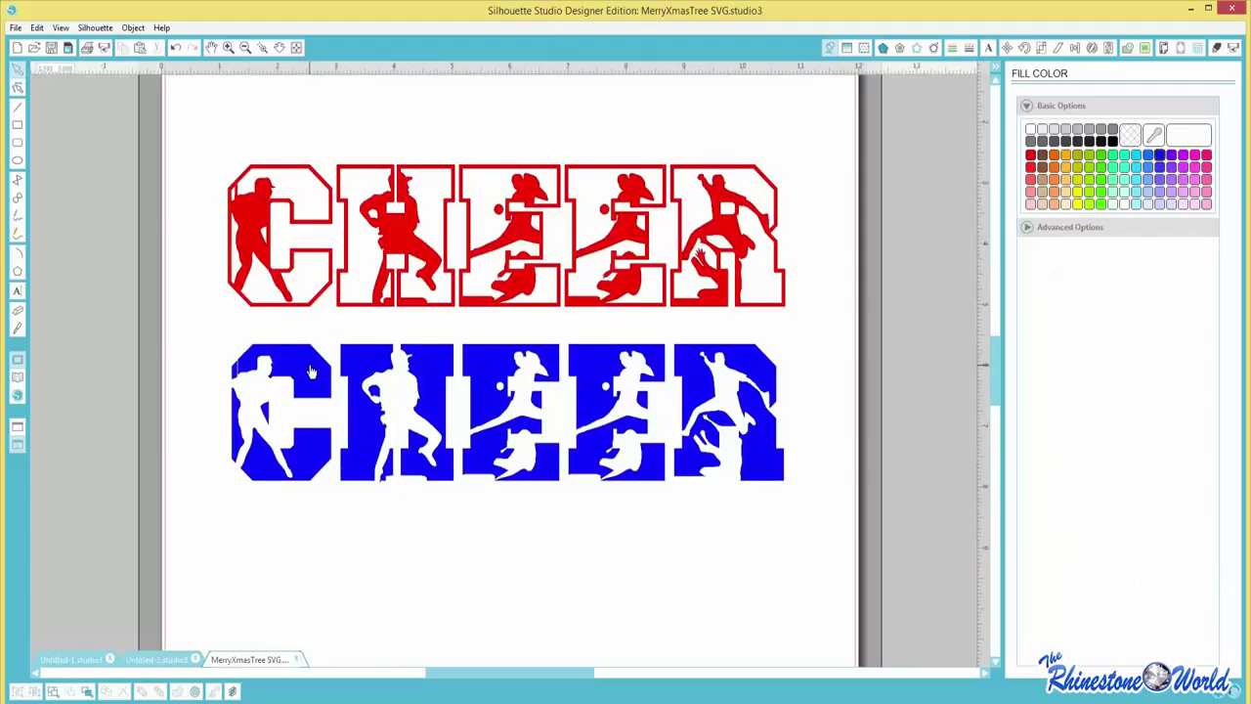
- Overlay the blue CHEER with the red outlines once more and shift it back down directly beneath the red layer
{"action": "left_click_drag", "start_coordinate": [311, 371], "coordinate": [311, 198]}
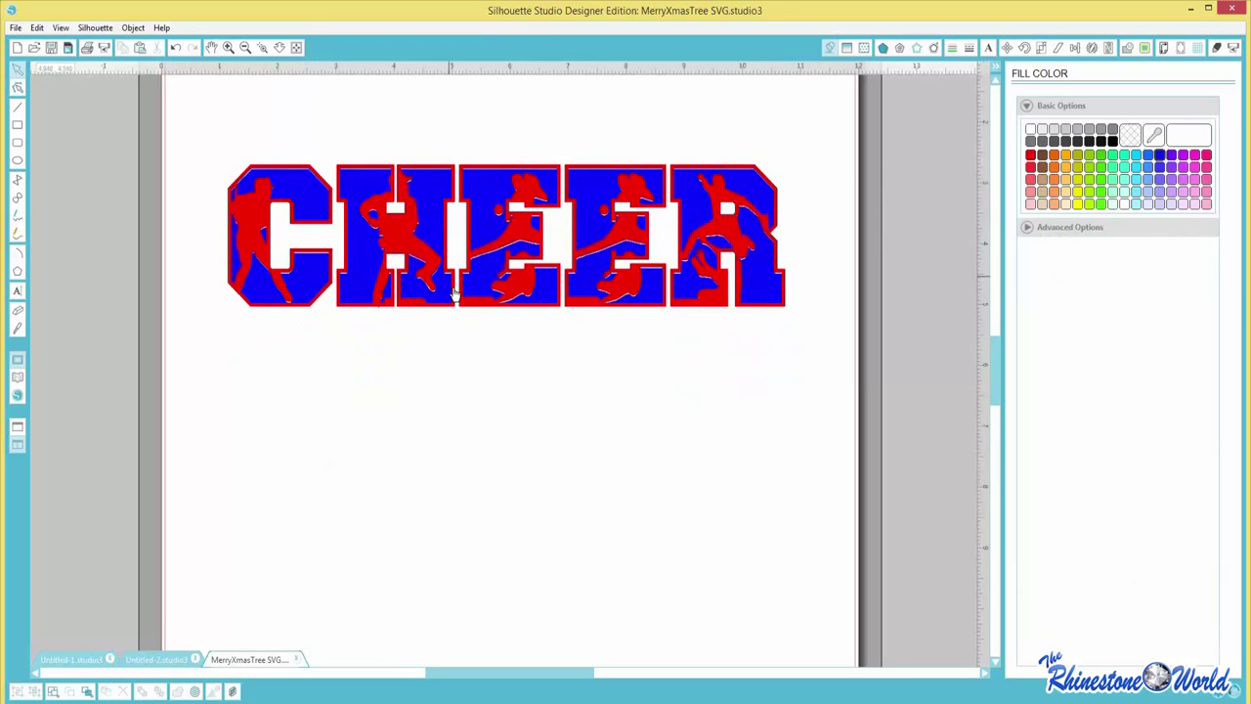
{"action": "left_click_drag", "start_coordinate": [304, 311], "coordinate": [330, 455]}
{"action": "left_click", "coordinate": [659, 202]}
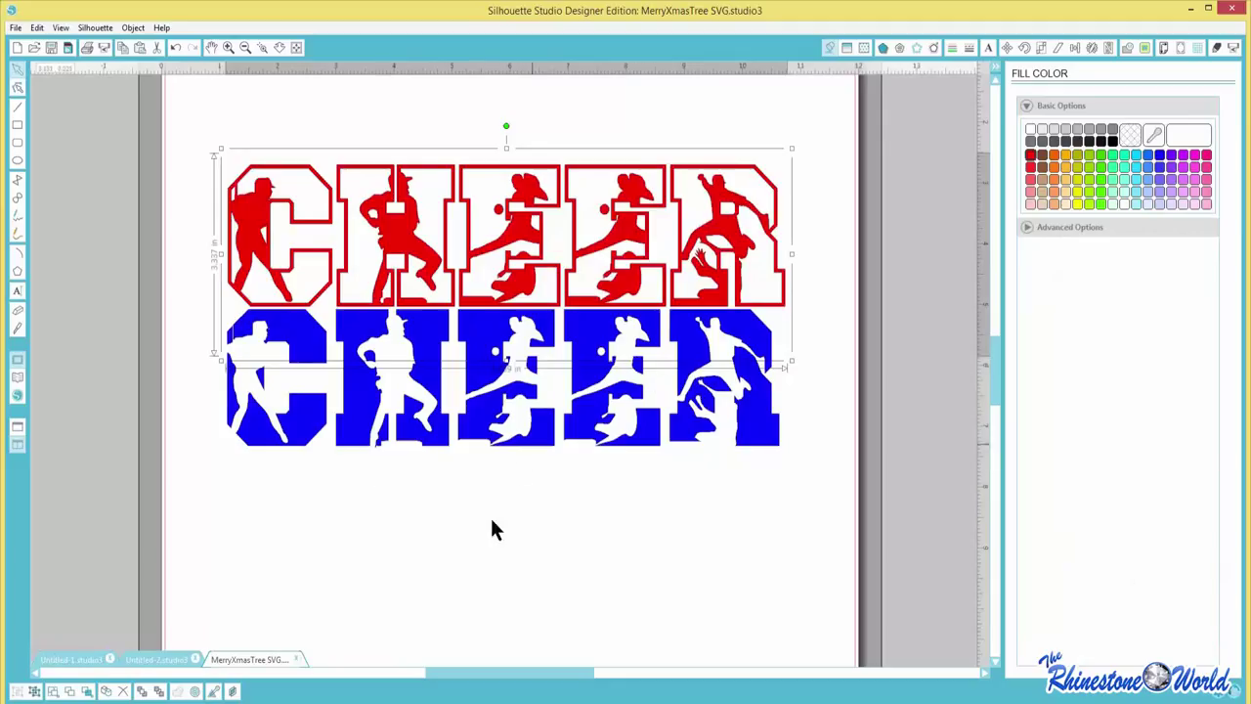
- Nudge the blue CHEER upward until it sits directly behind the red outlined layer
{"action": "key", "text": "k"}
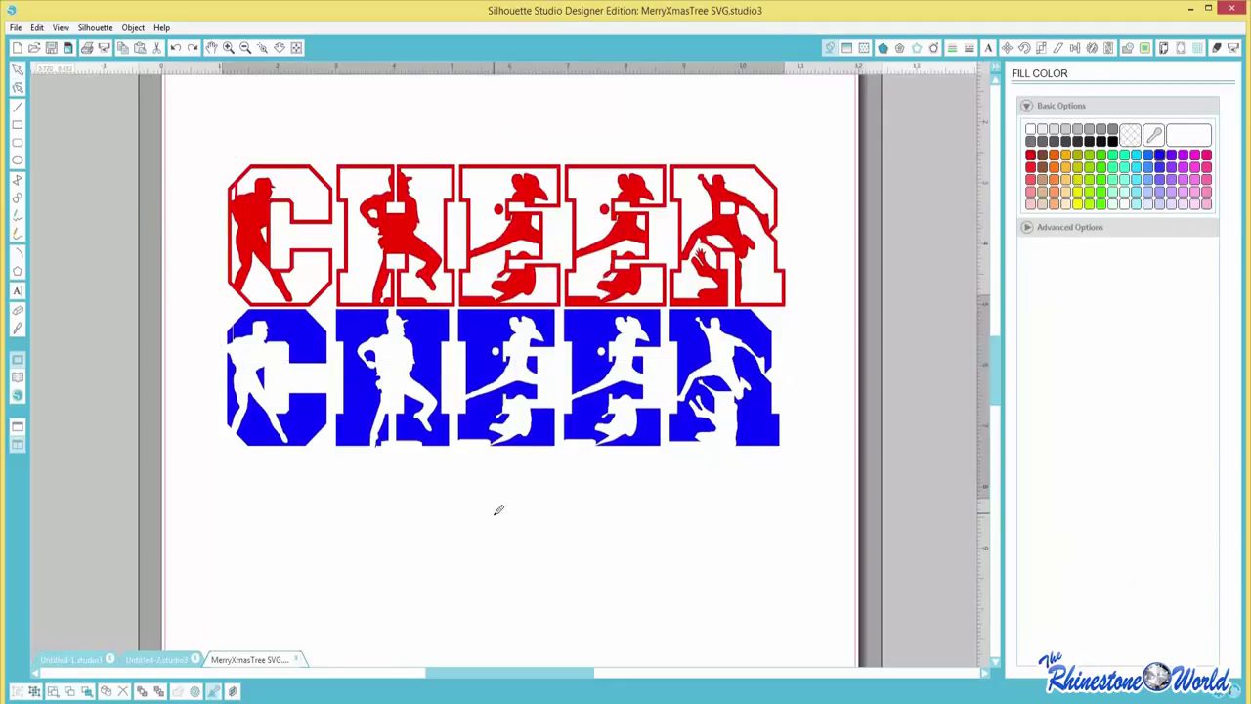
{"action": "key", "text": "Up"}
{"action": "key", "text": "Up"}
{"action": "key", "text": "Up"}
{"action": "key", "text": "Up"}
{"action": "key", "text": "Up"}
{"action": "key", "text": "Up"}
{"action": "key", "text": "Up"}
{"action": "key", "text": "Up"}
{"action": "key", "text": "Up"}
{"action": "key", "text": "Up"}
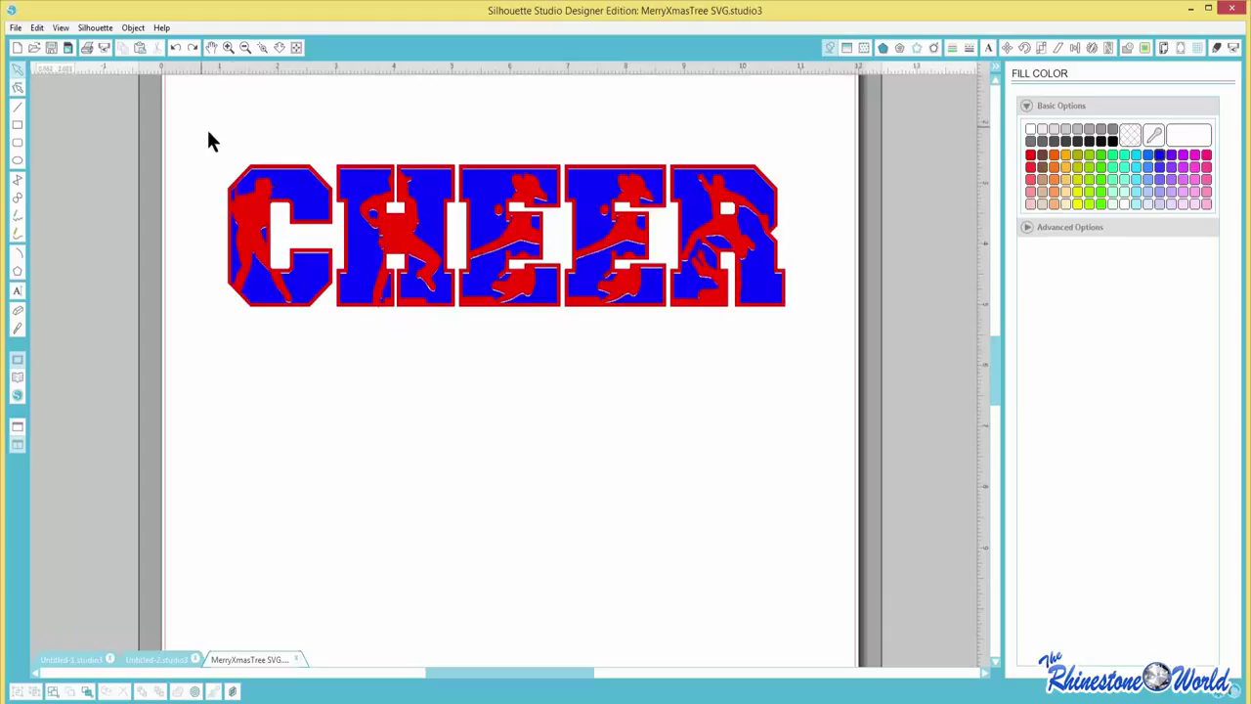
- Move the stacked blue and red CHEER layers together to the middle of the page
{"action": "left_click_drag", "start_coordinate": [208, 141], "coordinate": [802, 371]}
{"action": "left_click_drag", "start_coordinate": [728, 332], "coordinate": [735, 500]}
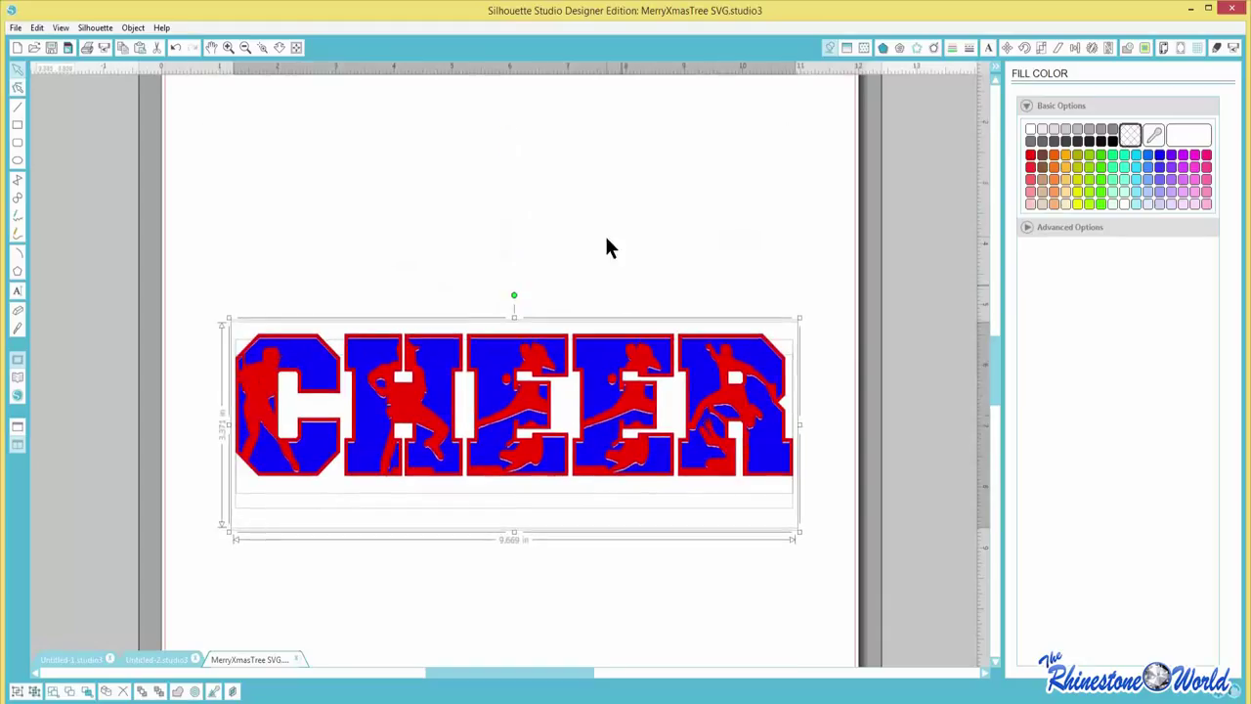
{"action": "left_click", "coordinate": [606, 246]}
{"action": "left_click_drag", "start_coordinate": [197, 261], "coordinate": [811, 572]}
{"action": "left_click_drag", "start_coordinate": [734, 455], "coordinate": [700, 402]}
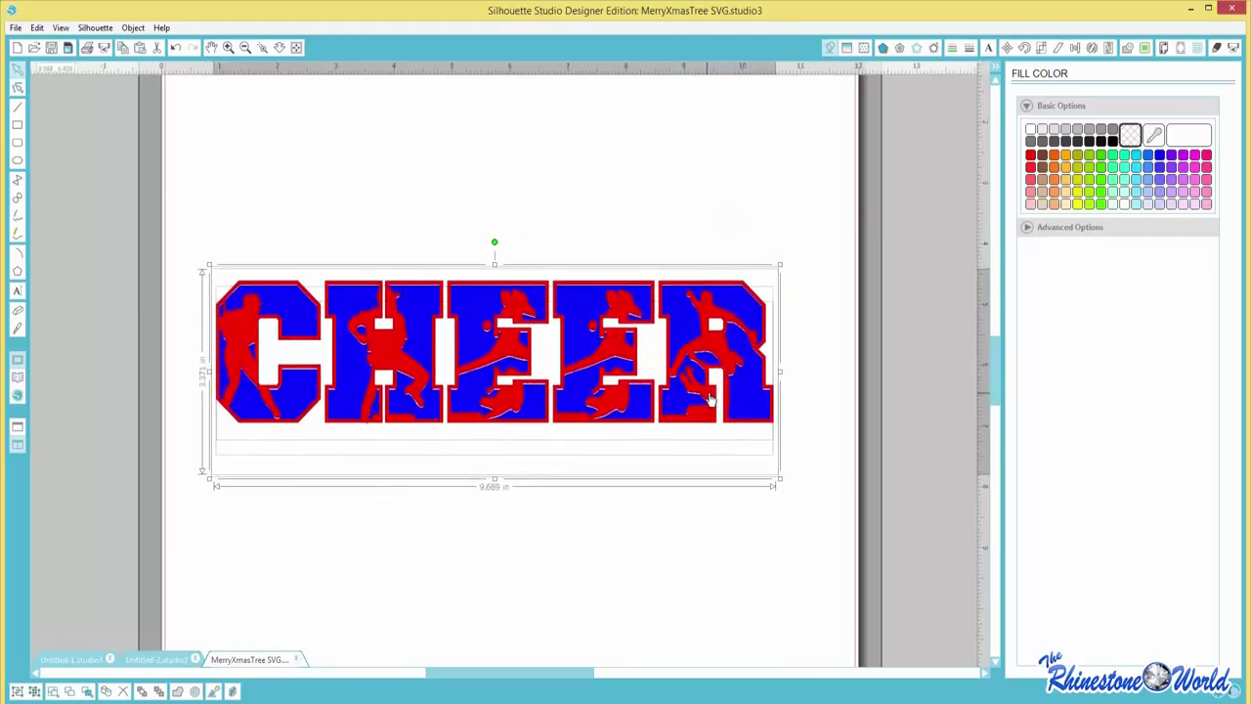
{"action": "left_click", "coordinate": [389, 175]}
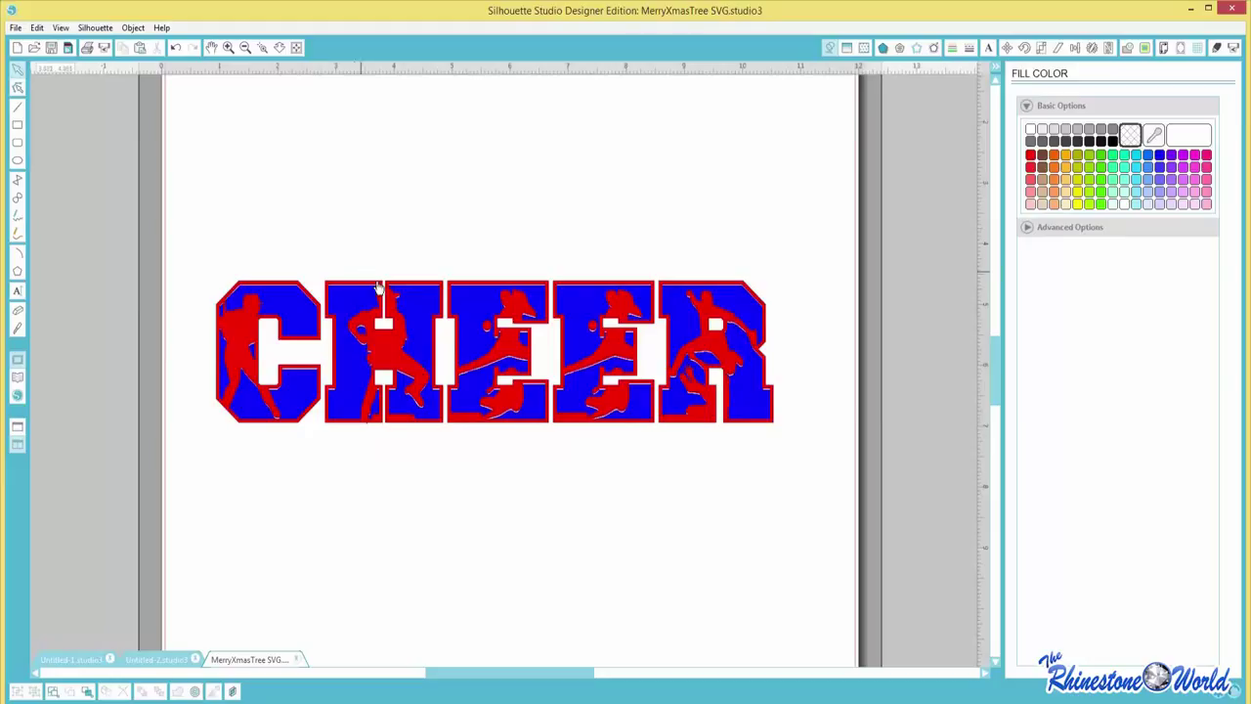
- Pull the red outlined layer down off the blue letters and undo that move
{"action": "left_click", "coordinate": [330, 296]}
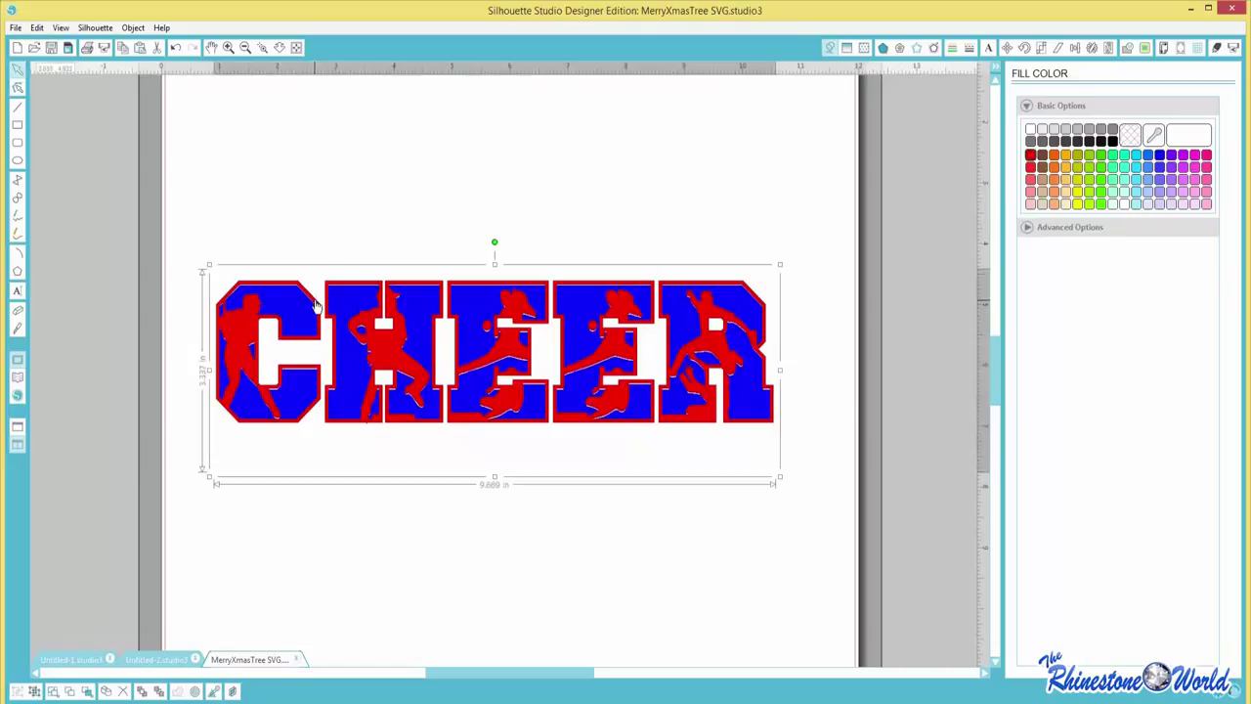
{"action": "left_click", "coordinate": [326, 203]}
{"action": "left_click", "coordinate": [263, 48]}
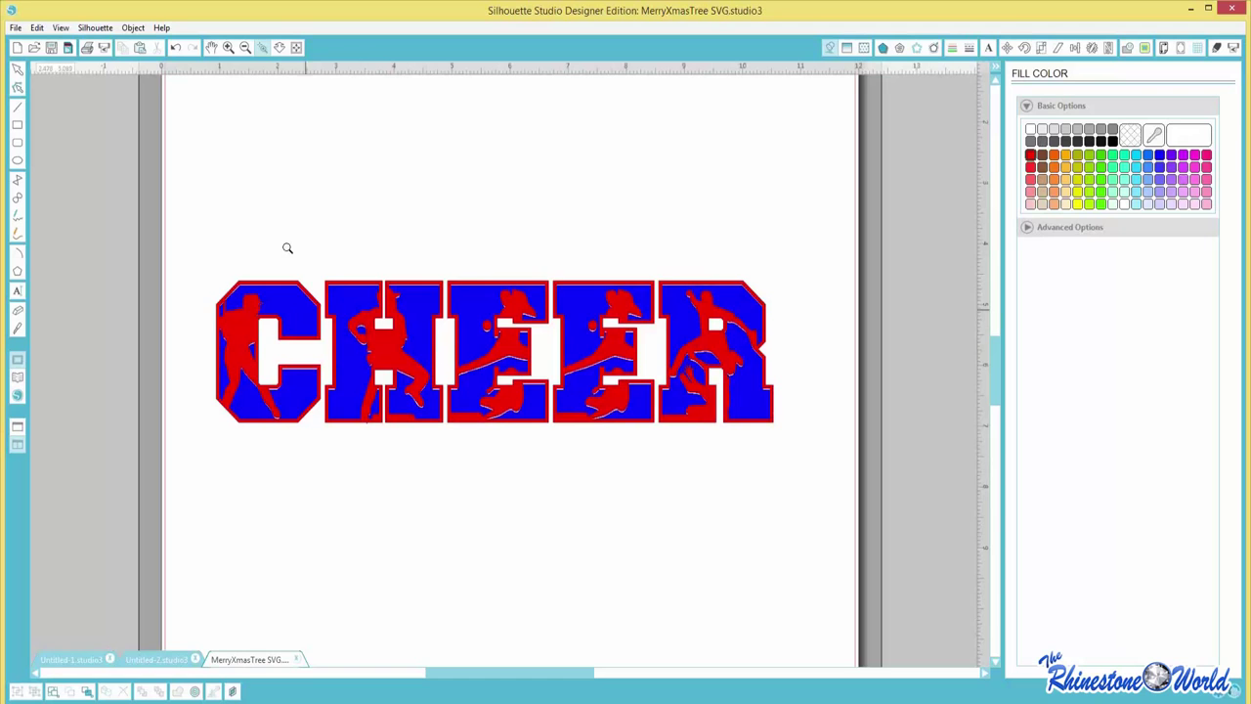
{"action": "left_click", "coordinate": [18, 70]}
{"action": "left_click", "coordinate": [245, 336]}
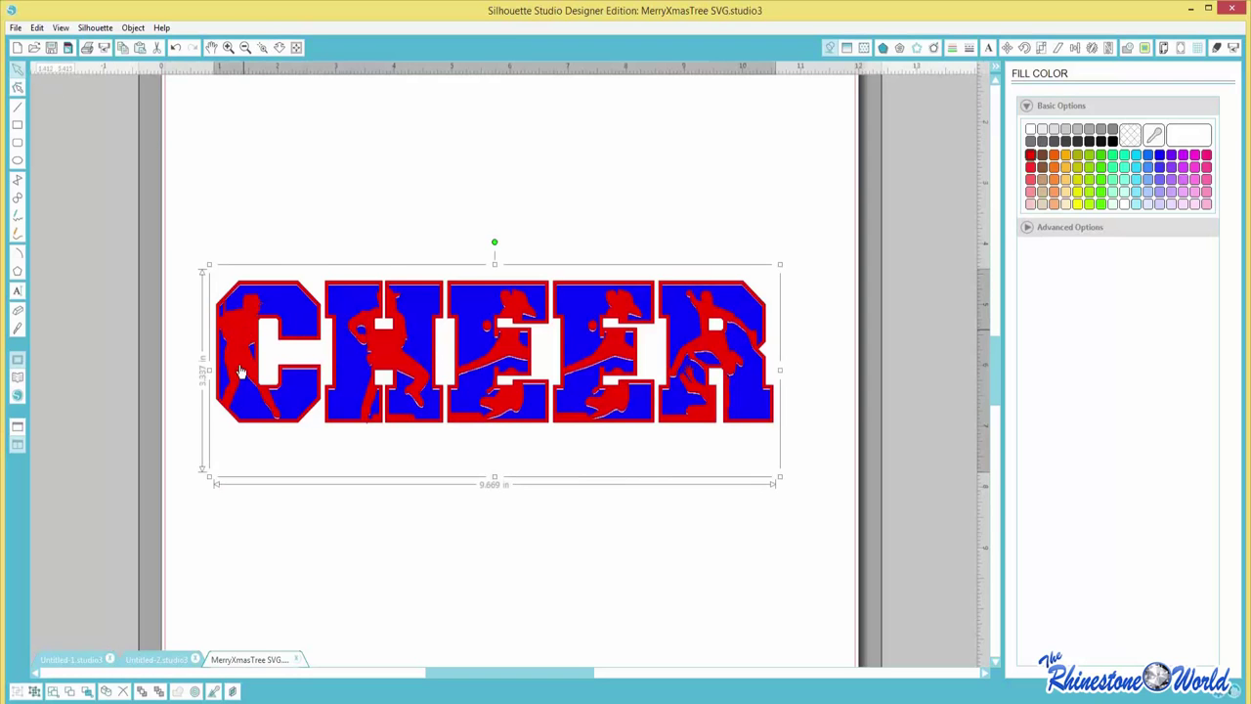
{"action": "left_click_drag", "start_coordinate": [246, 336], "coordinate": [237, 418]}
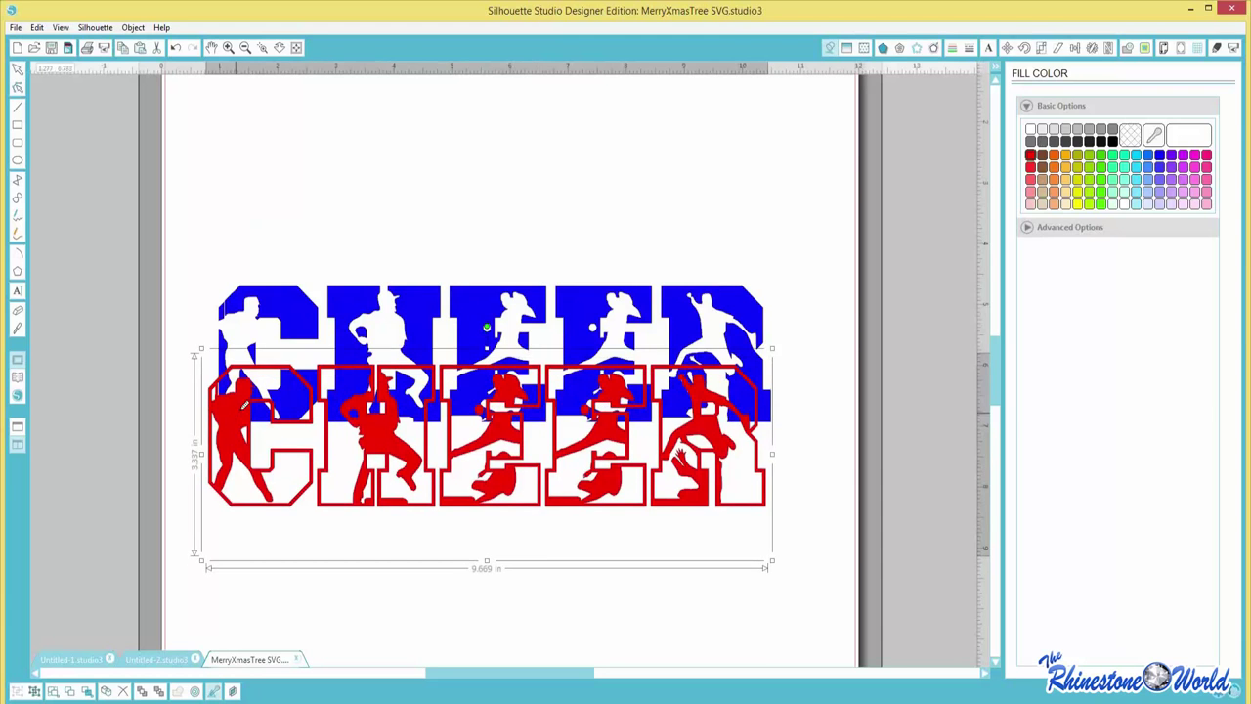
{"action": "key", "text": "ctrl+z"}
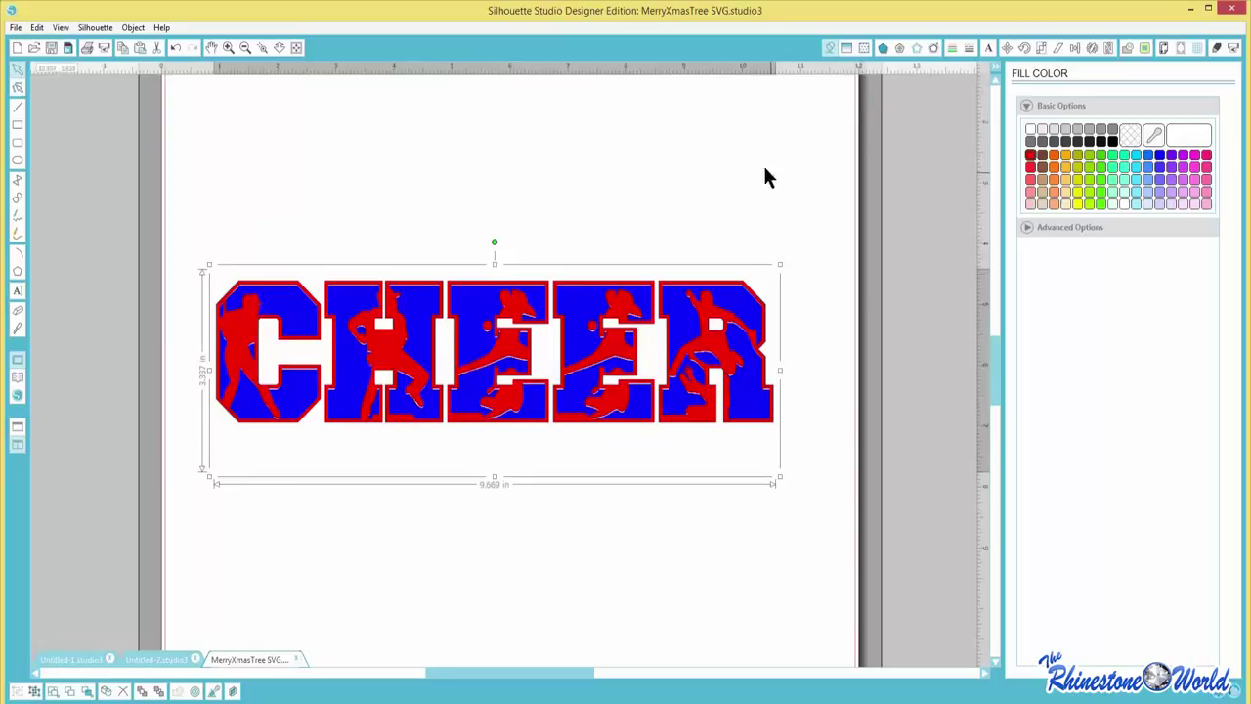
- Create a rounded offset outline around the red CHEER layer at a distance of 0.365 in
{"action": "left_click", "coordinate": [934, 51]}
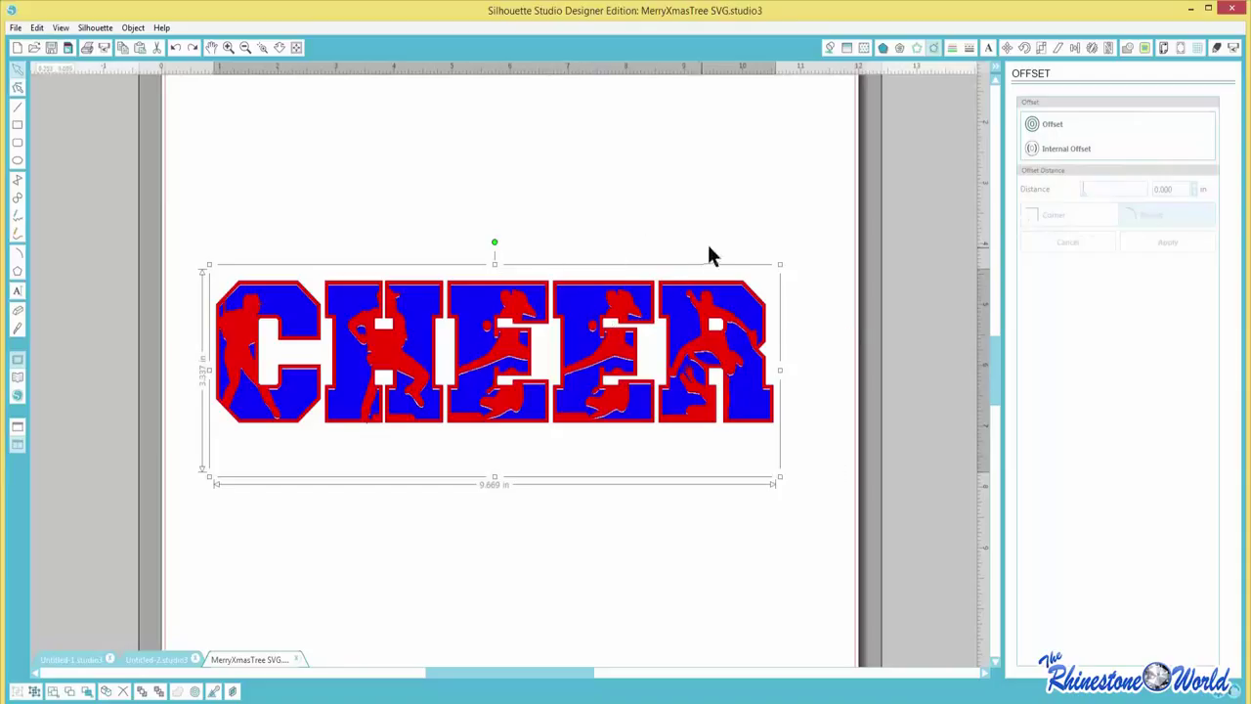
{"action": "left_click", "coordinate": [1046, 126]}
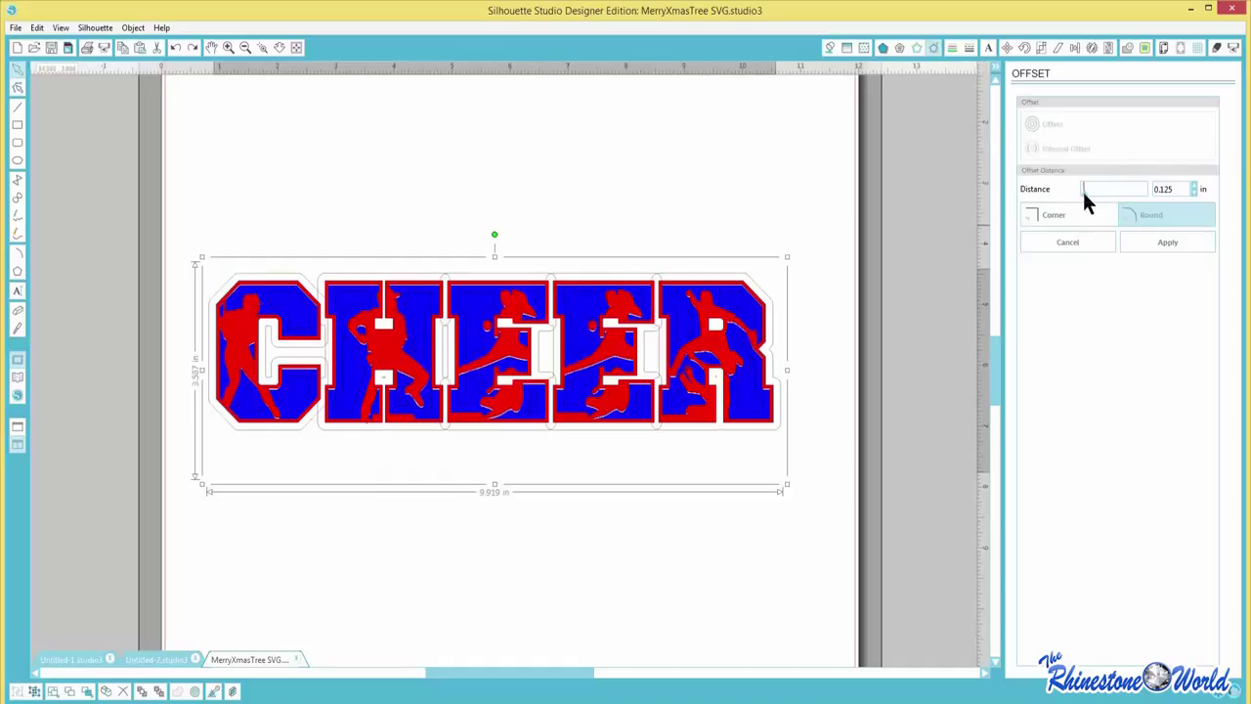
{"action": "left_click_drag", "start_coordinate": [1087, 200], "coordinate": [1089, 203]}
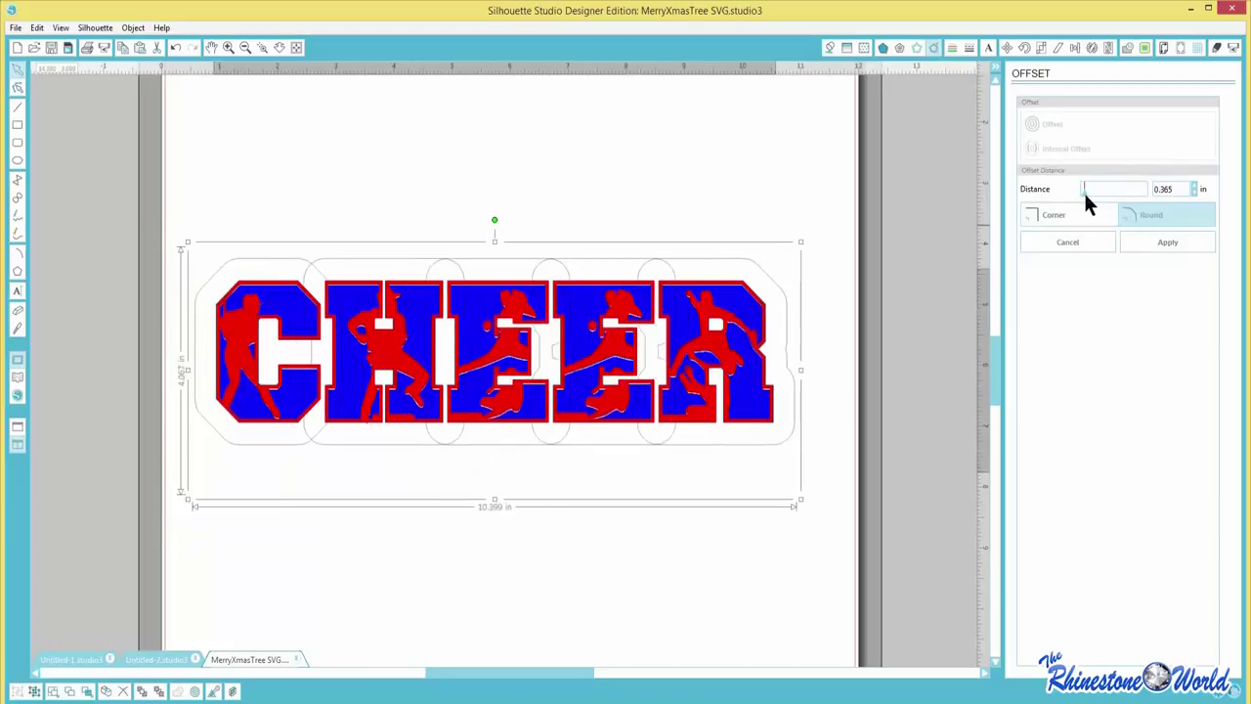
{"action": "left_click", "coordinate": [1126, 242]}
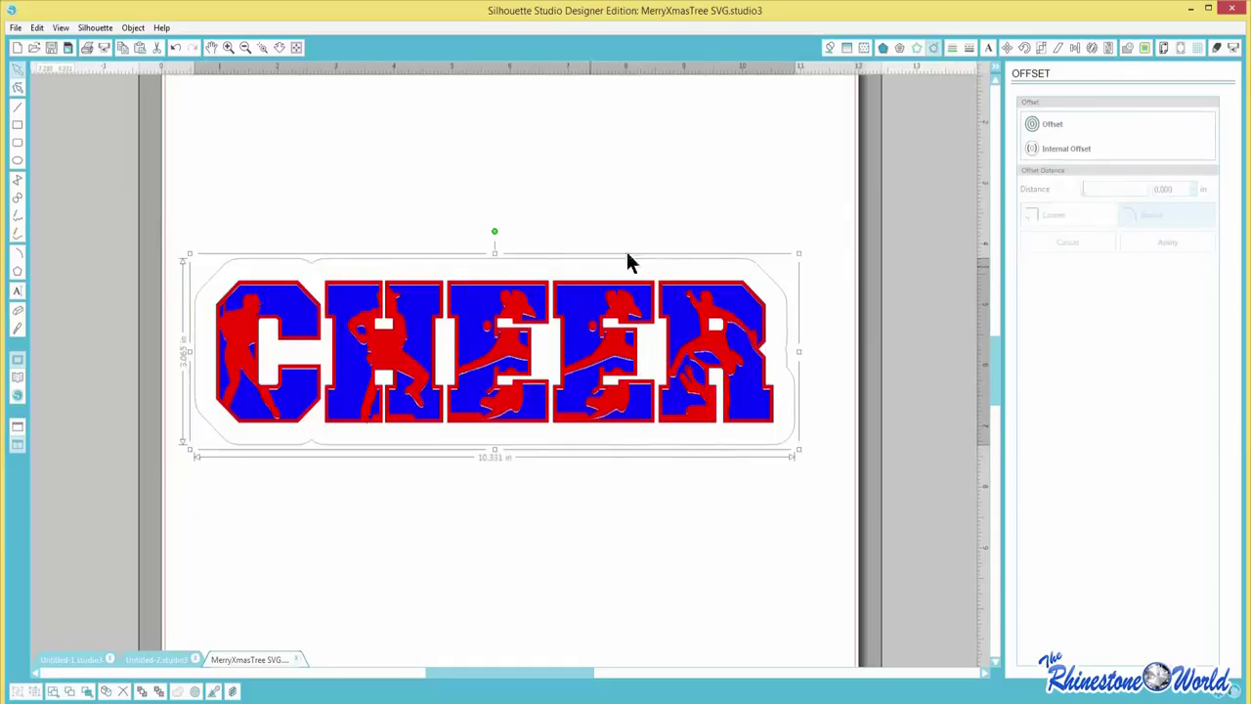
- Turn the offset outline into an Edge rhinestone effect with 10ss stones
{"action": "left_click", "coordinate": [799, 279]}
{"action": "left_click", "coordinate": [779, 289]}
{"action": "left_click", "coordinate": [914, 49]}
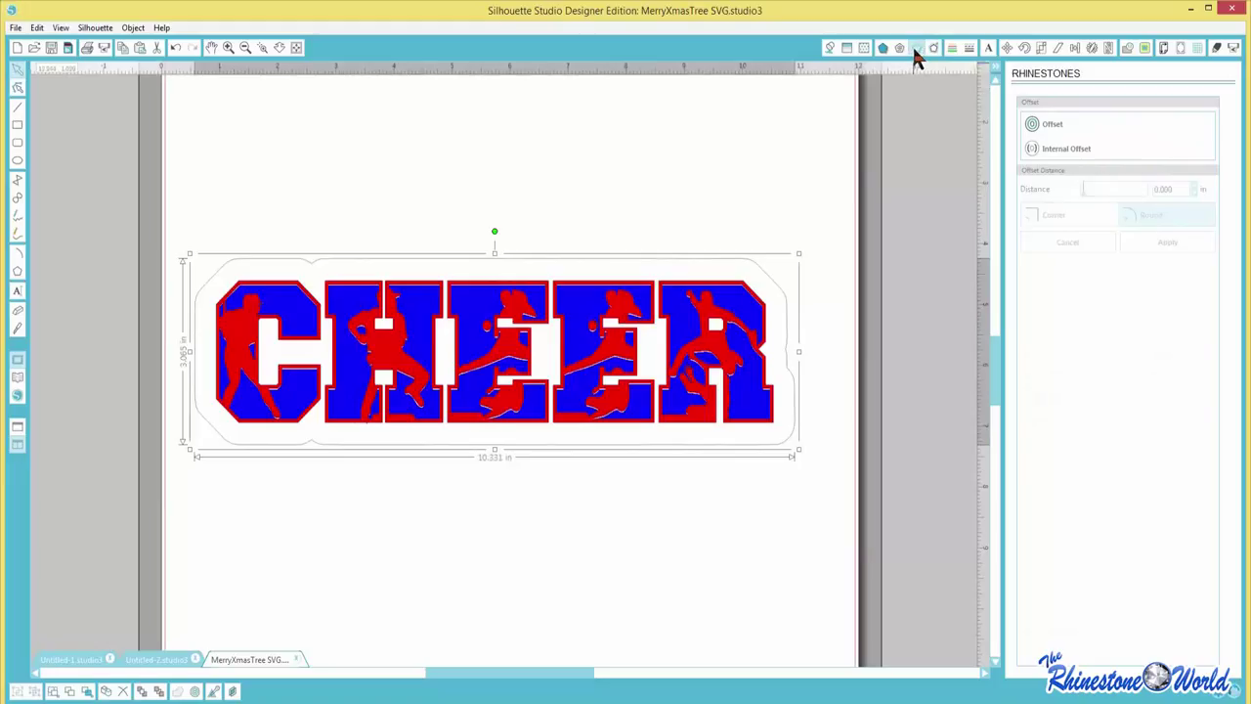
{"action": "left_click", "coordinate": [1050, 151]}
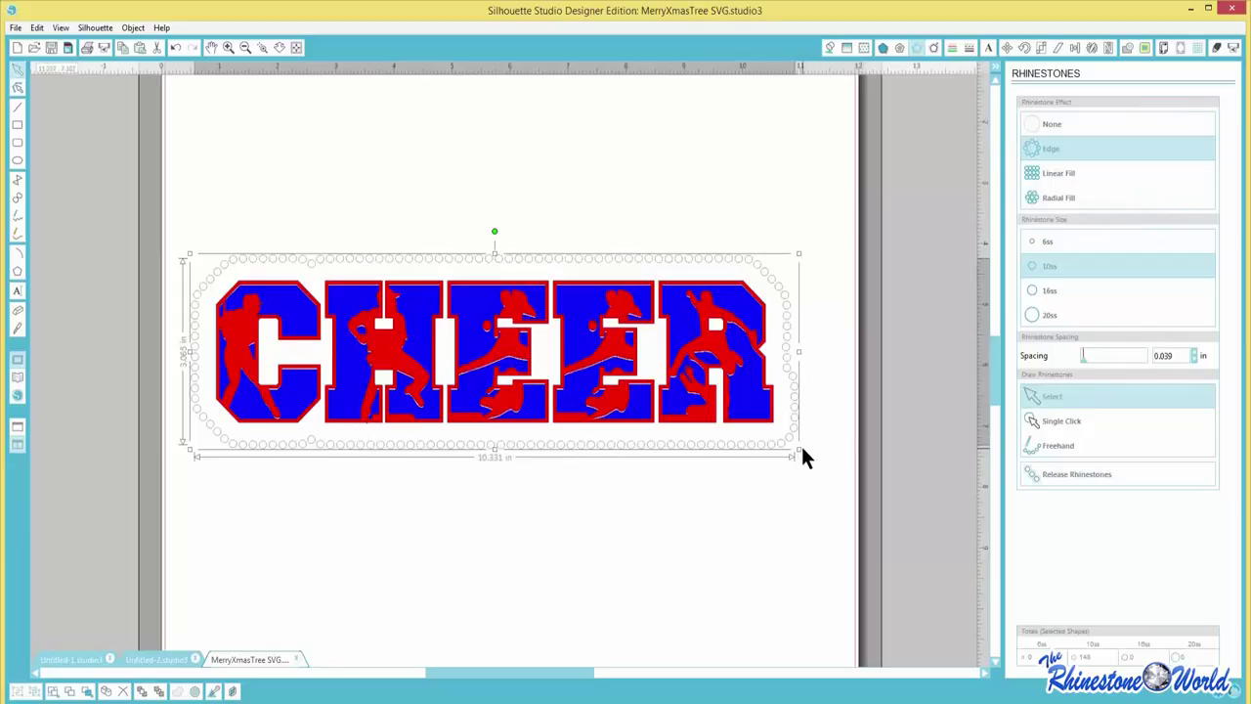
- Shrink the rhinestone outline from all sides to about 10.0 in wide and 2.63 in high, closer around the letters
{"action": "mouse_move", "coordinate": [798, 450]}
{"action": "left_mouse_down"}
{"action": "mouse_move", "coordinate": [802, 435]}
{"action": "mouse_move", "coordinate": [843, 446]}
{"action": "mouse_move", "coordinate": [805, 436]}
{"action": "left_mouse_up"}
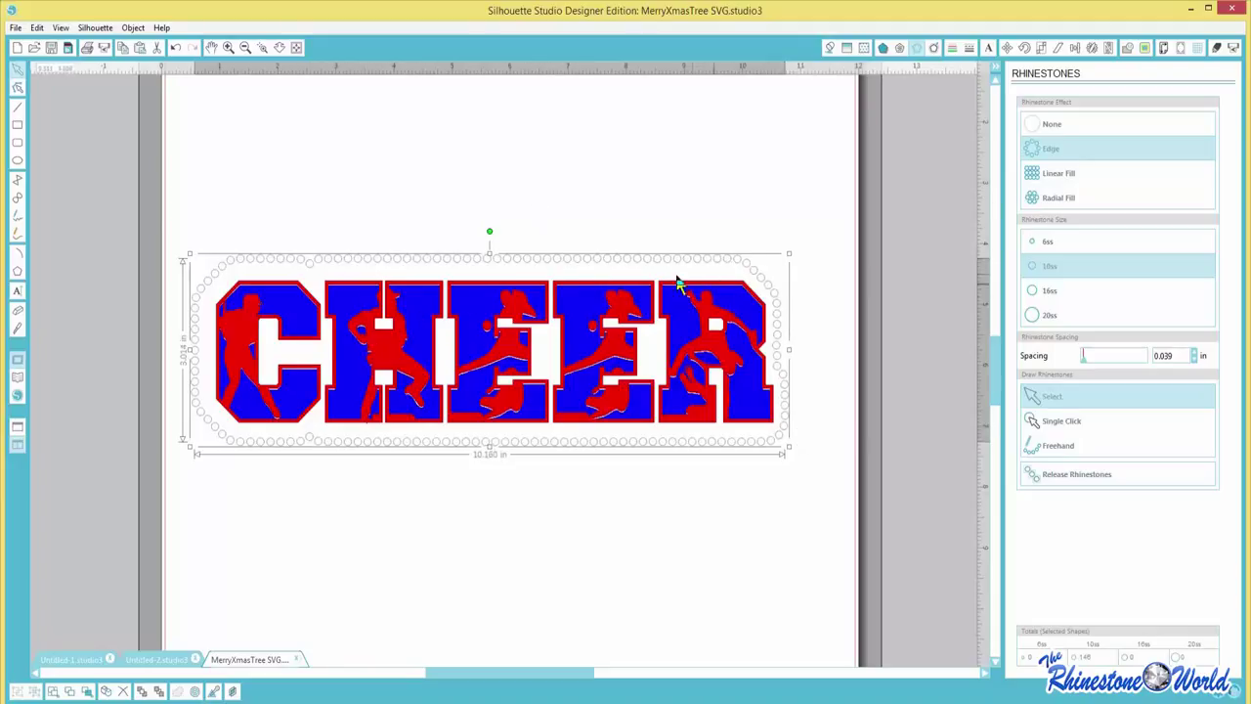
{"action": "left_click_drag", "start_coordinate": [191, 337], "coordinate": [199, 339]}
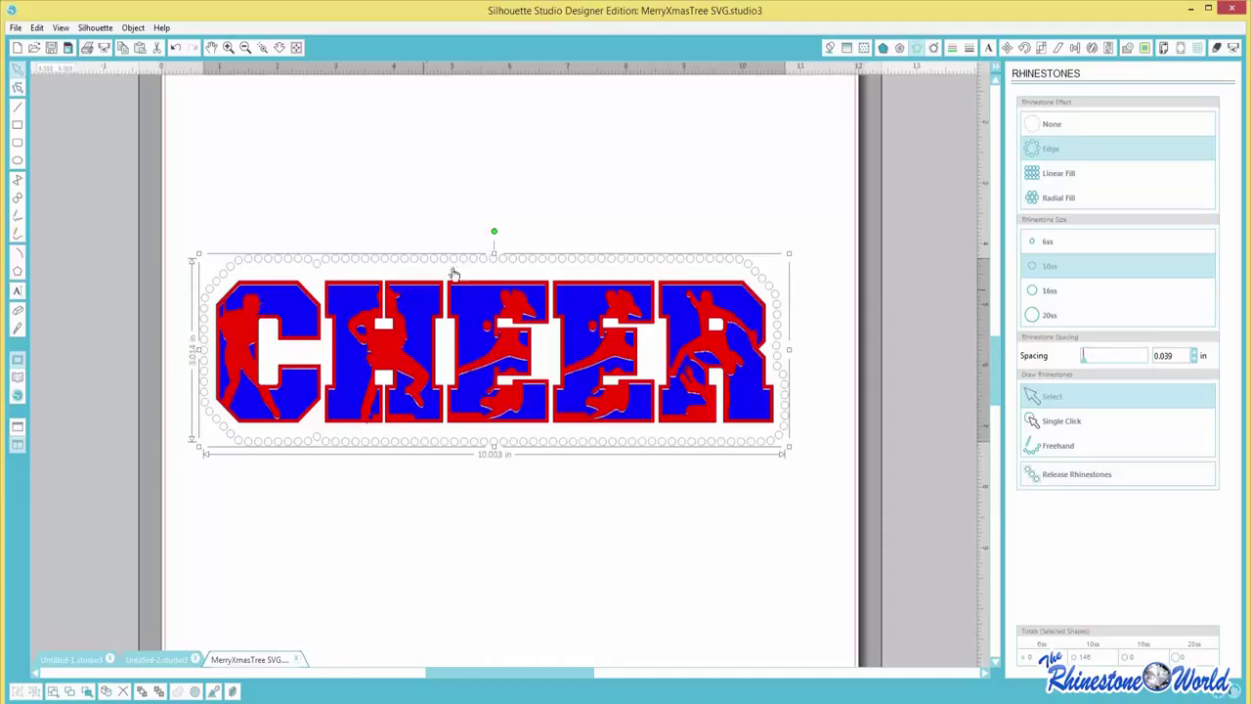
{"action": "left_click_drag", "start_coordinate": [493, 254], "coordinate": [493, 266]}
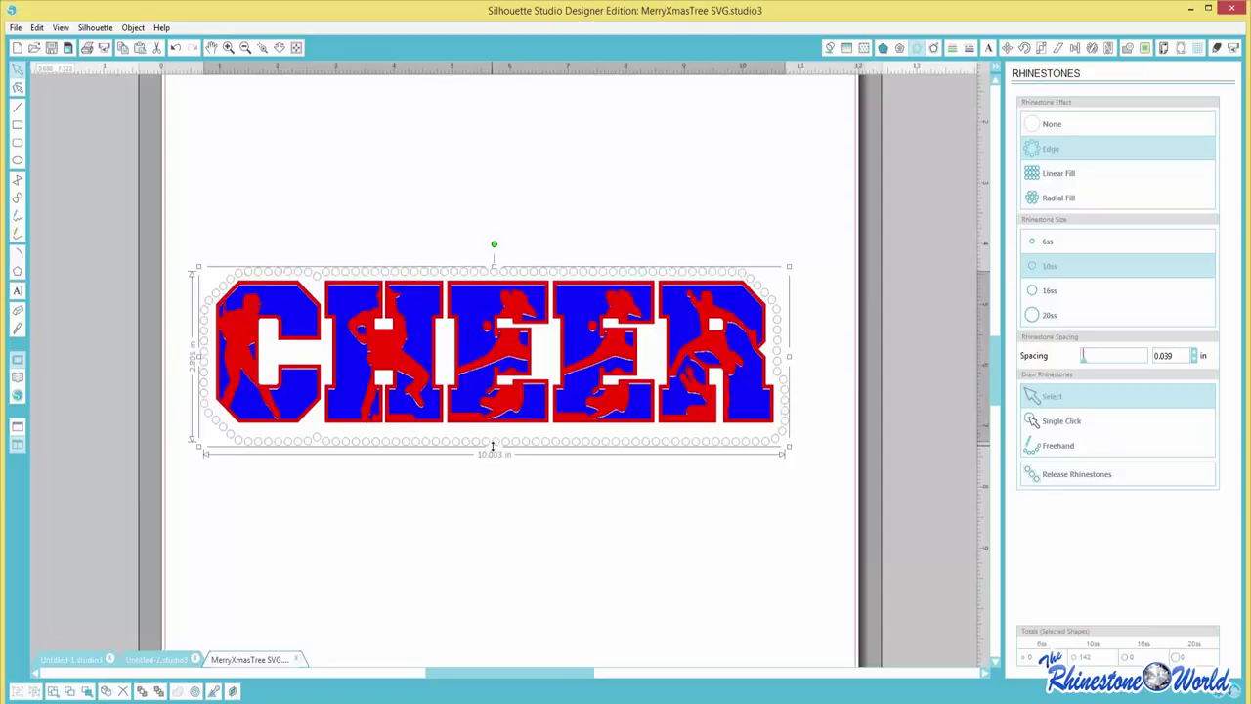
{"action": "left_click_drag", "start_coordinate": [491, 442], "coordinate": [491, 435]}
{"action": "left_click", "coordinate": [493, 471]}
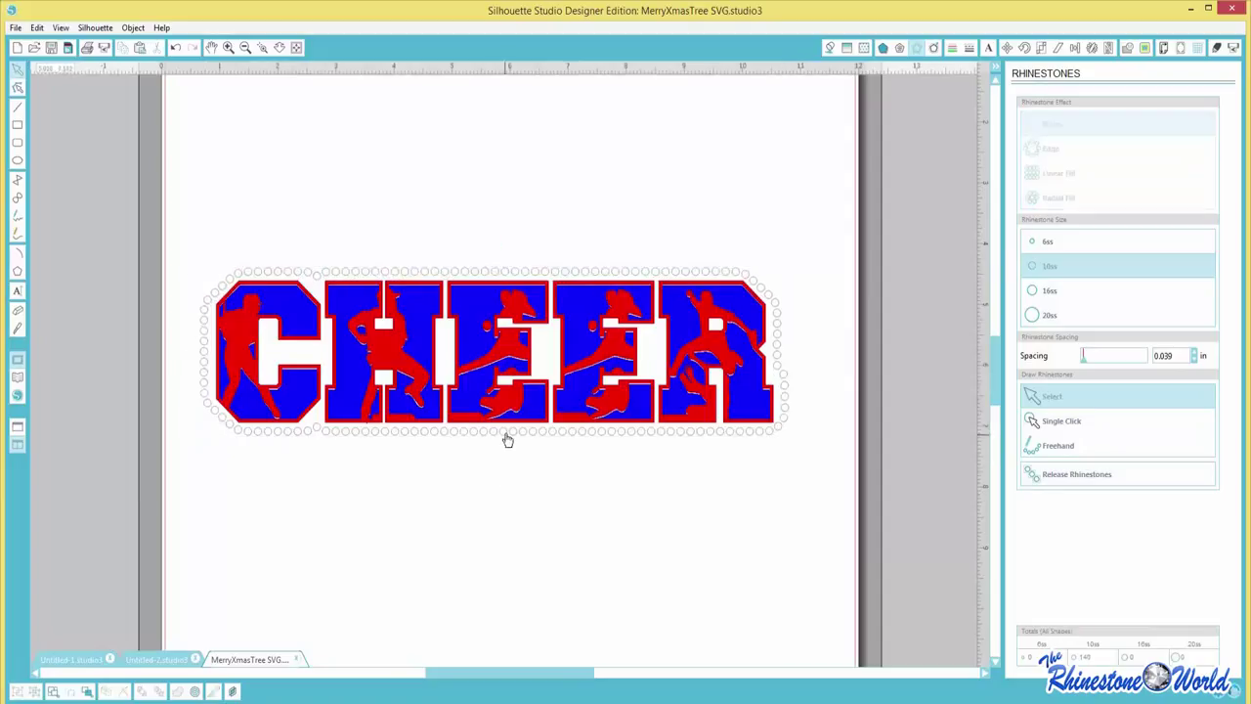
- Release the outline's rhinestones into separate stones, make them a compound path, and release that path again
{"action": "left_click", "coordinate": [505, 436]}
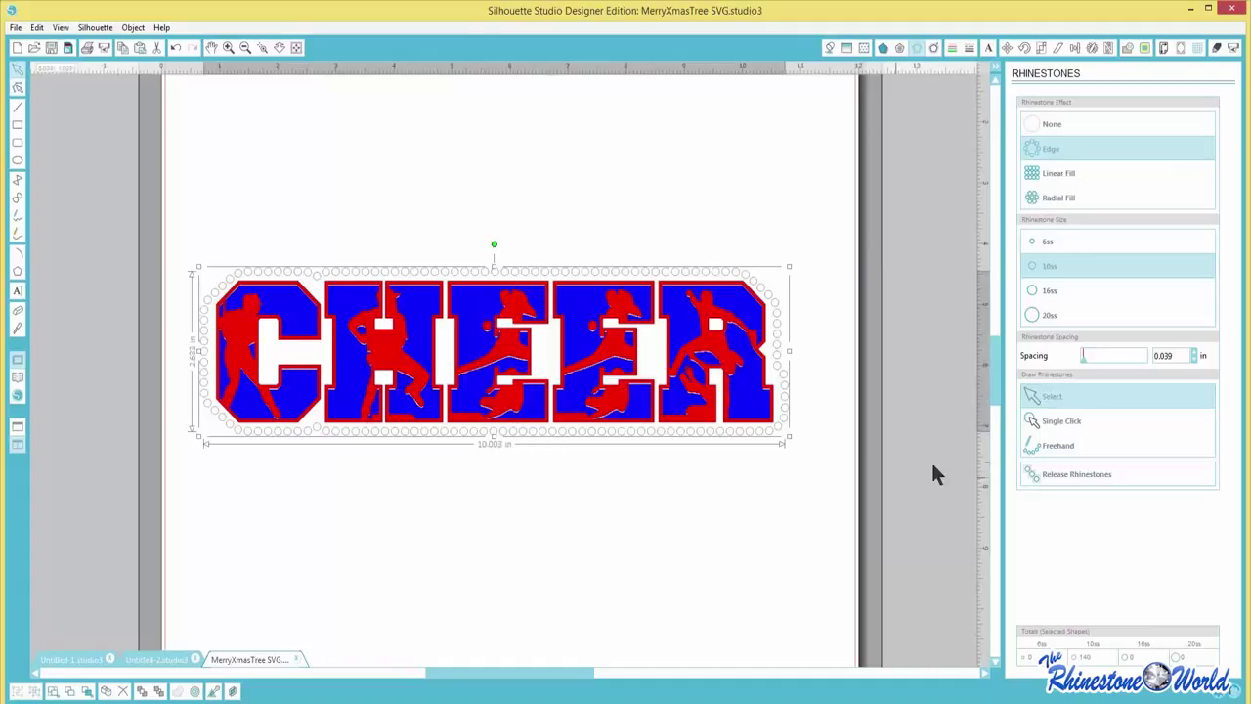
{"action": "left_click", "coordinate": [1051, 476]}
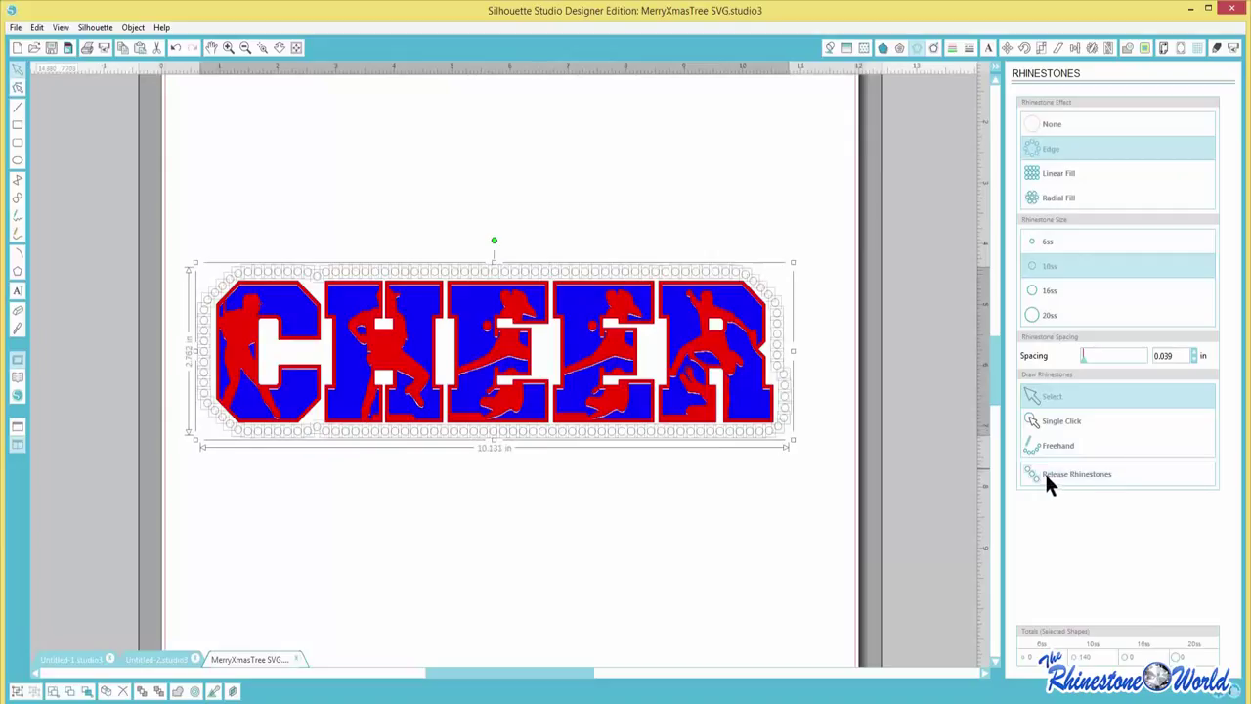
{"action": "right_click", "coordinate": [714, 441]}
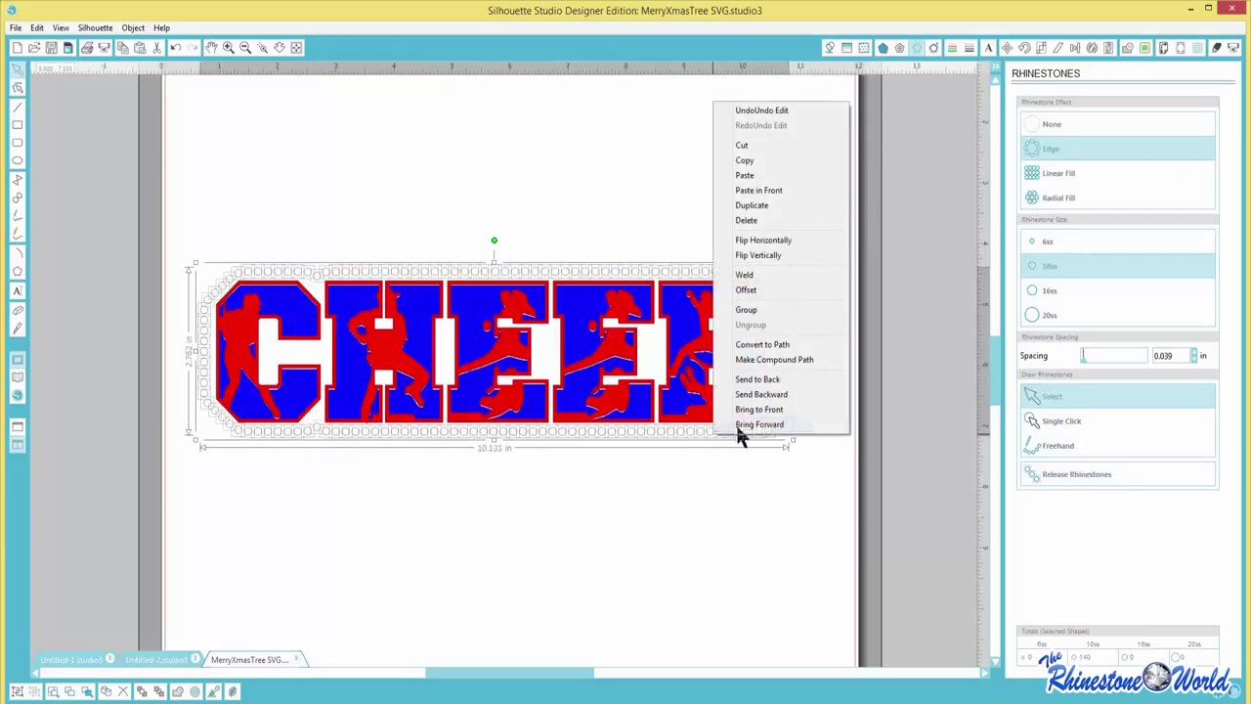
{"action": "left_click", "coordinate": [765, 367]}
{"action": "right_click", "coordinate": [712, 439]}
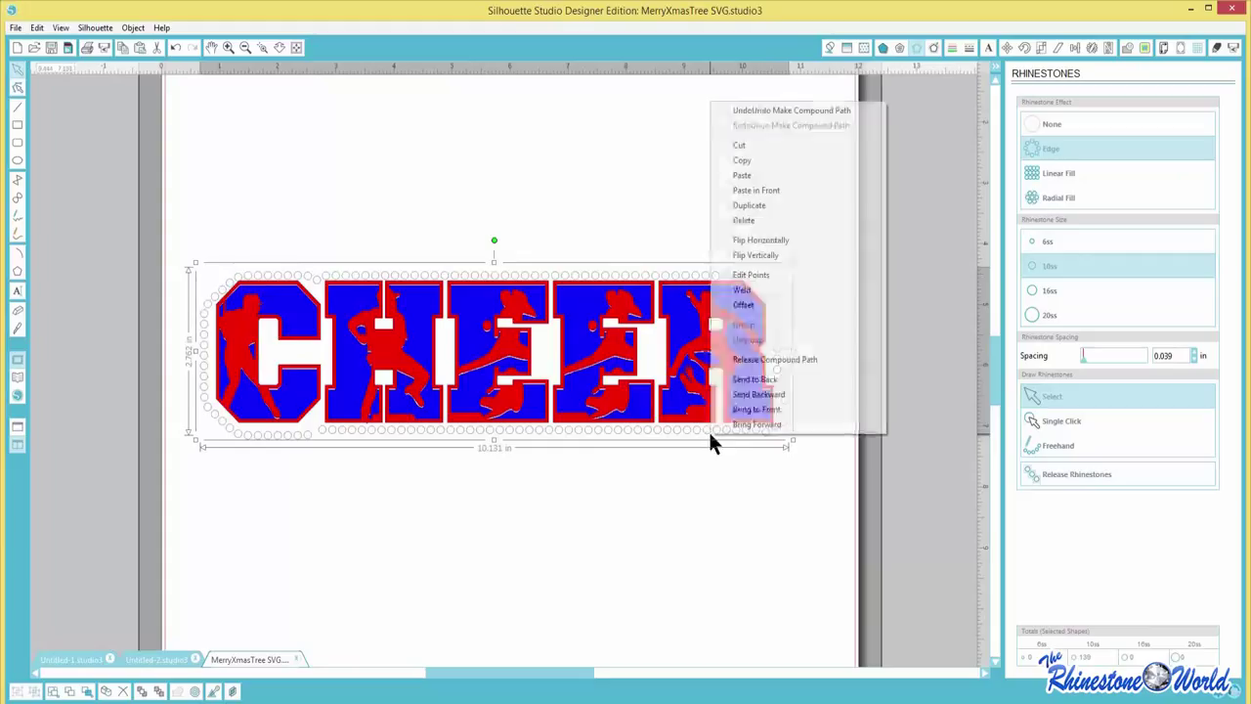
{"action": "left_click", "coordinate": [753, 370]}
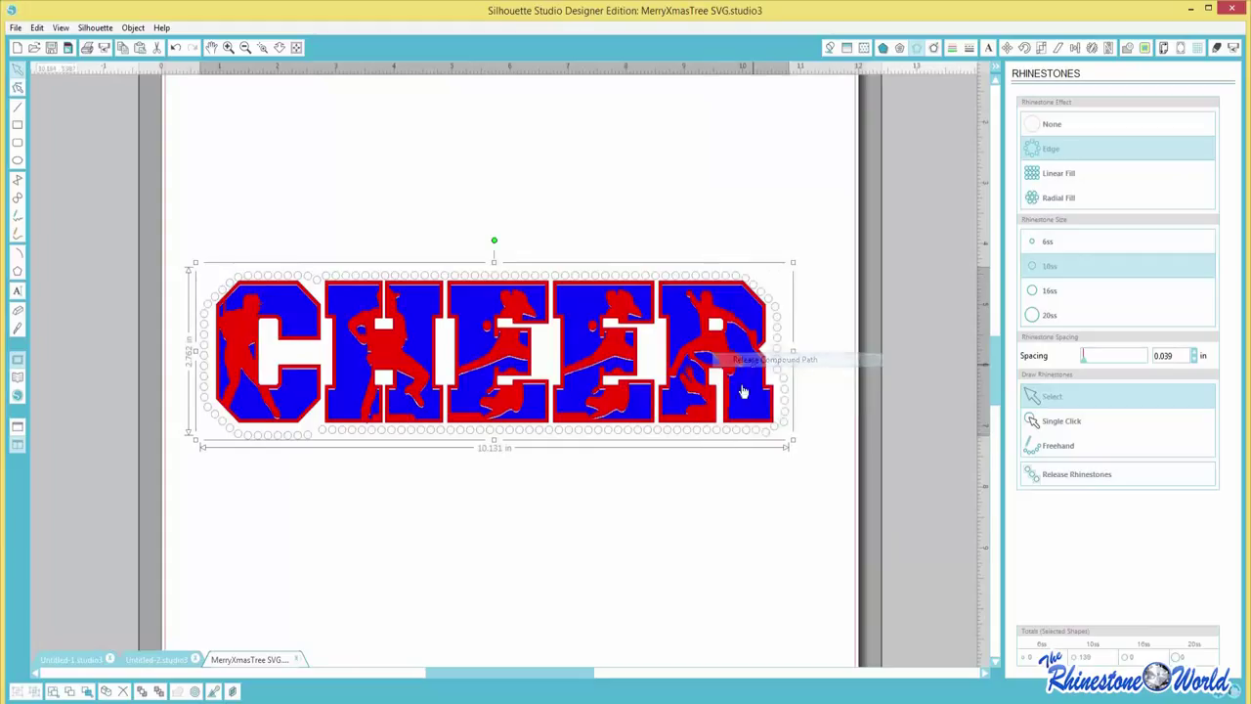
{"action": "left_click", "coordinate": [698, 511]}
- Select single stones along the outline and undo the rhinestone release to restore the grouped outline
{"action": "left_click", "coordinate": [720, 438]}
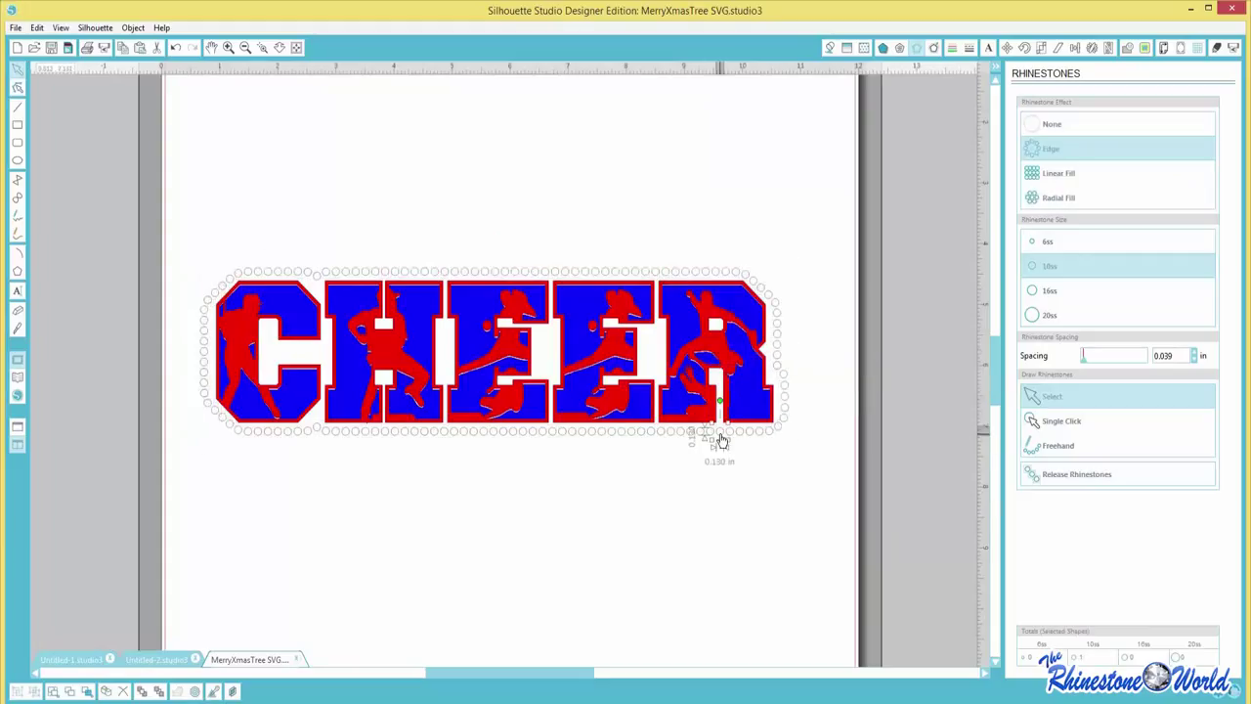
{"action": "left_click", "coordinate": [620, 486]}
{"action": "left_click", "coordinate": [612, 439]}
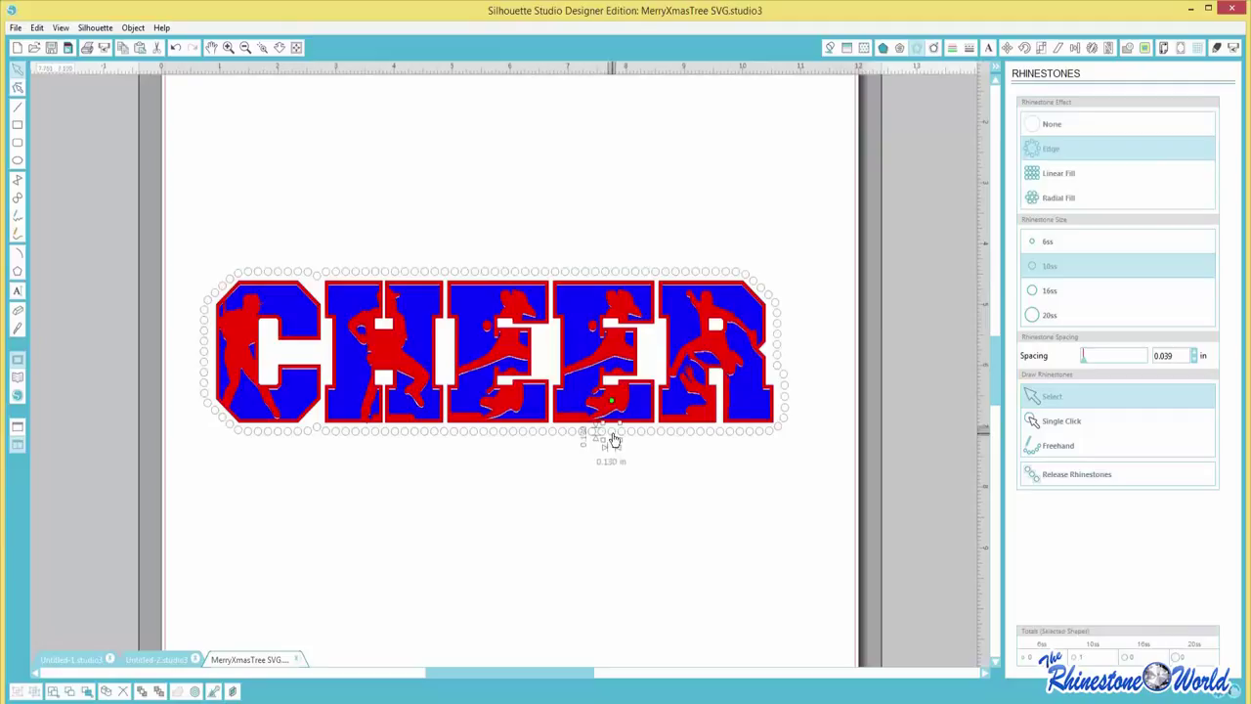
{"action": "left_click", "coordinate": [570, 431]}
{"action": "left_click", "coordinate": [545, 541]}
{"action": "left_click", "coordinate": [313, 277]}
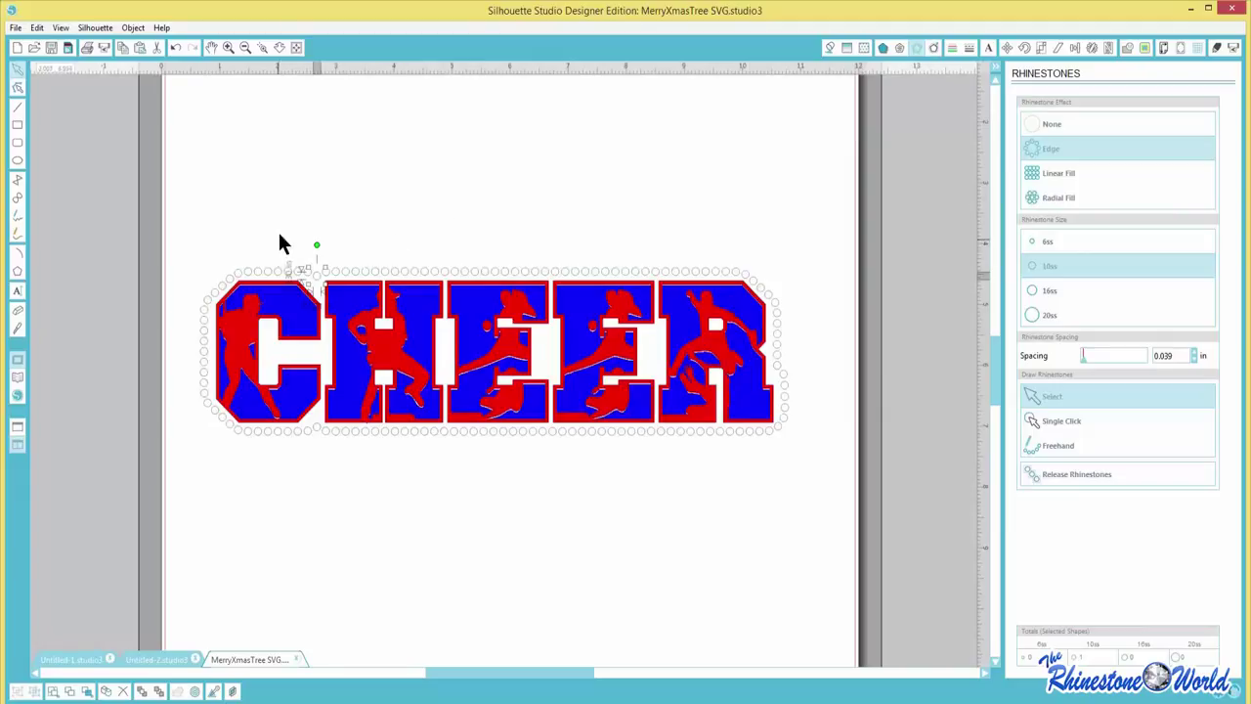
{"action": "left_click", "coordinate": [280, 244]}
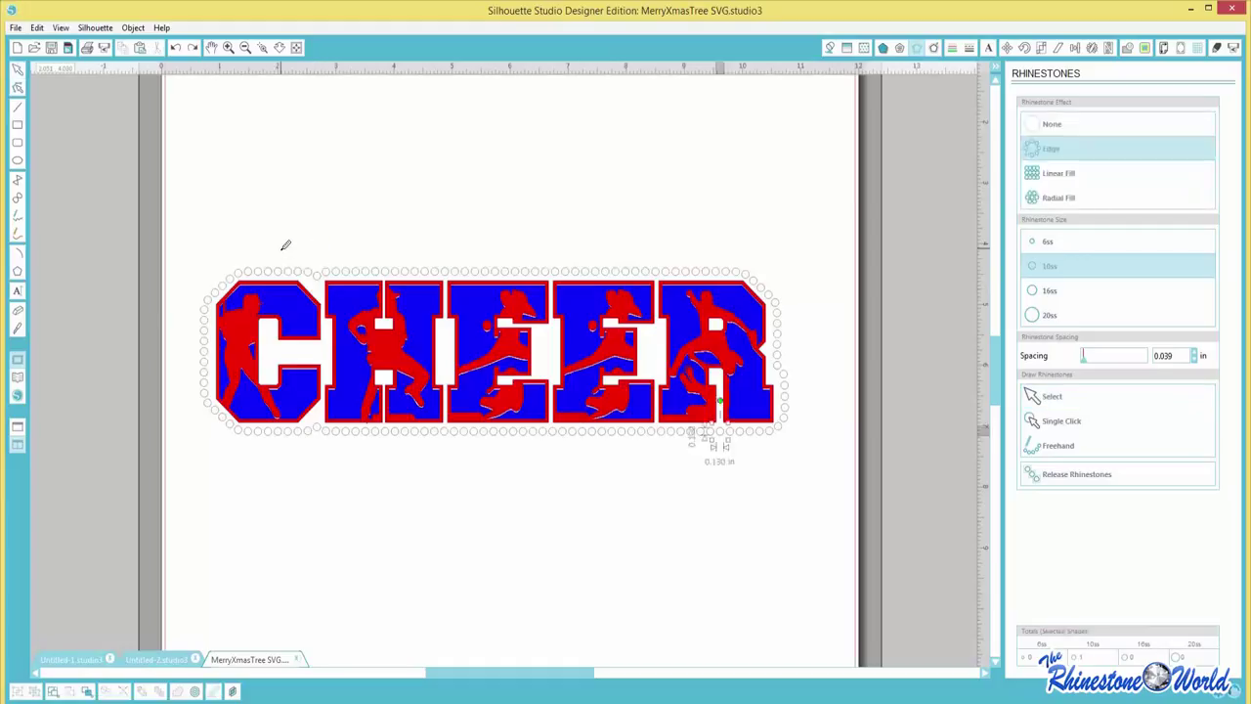
{"action": "key", "text": "ctrl+a"}
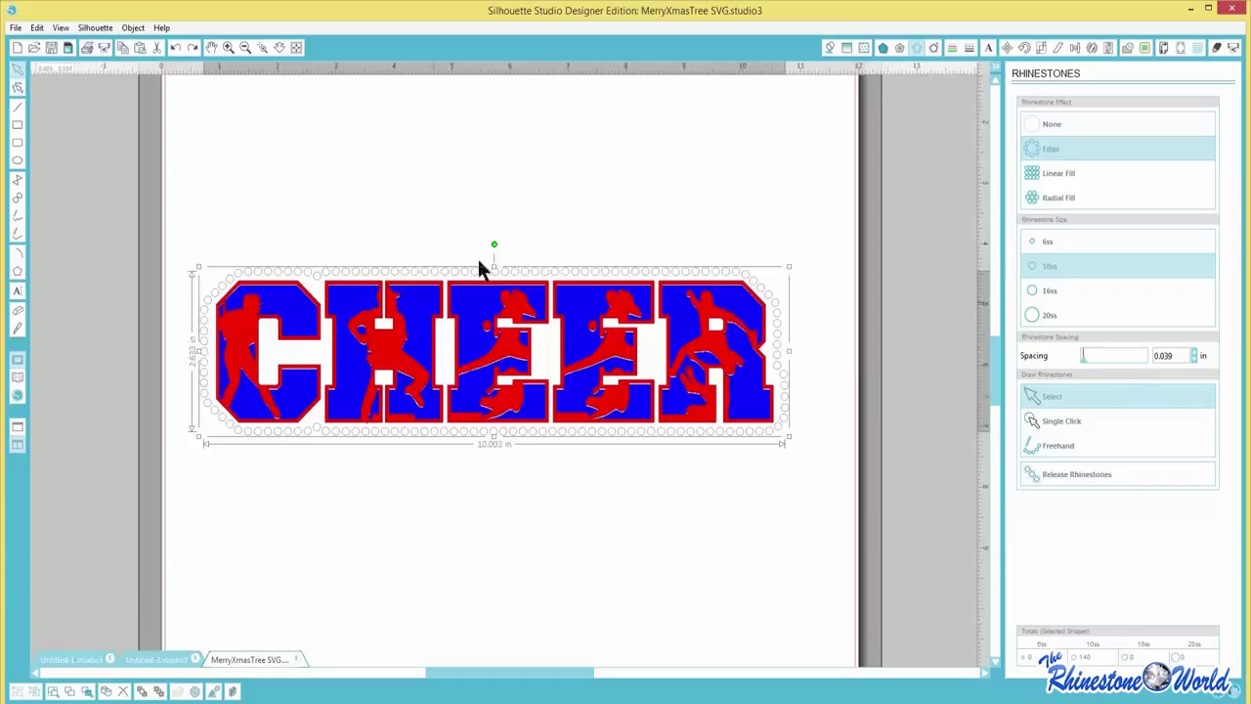
- Try 6ss, 16ss and 20ss stones on the rhinestone outline and return to 10ss with 0.039 in spacing
{"action": "left_click", "coordinate": [515, 227]}
{"action": "left_click", "coordinate": [505, 278]}
{"action": "left_click", "coordinate": [1048, 244]}
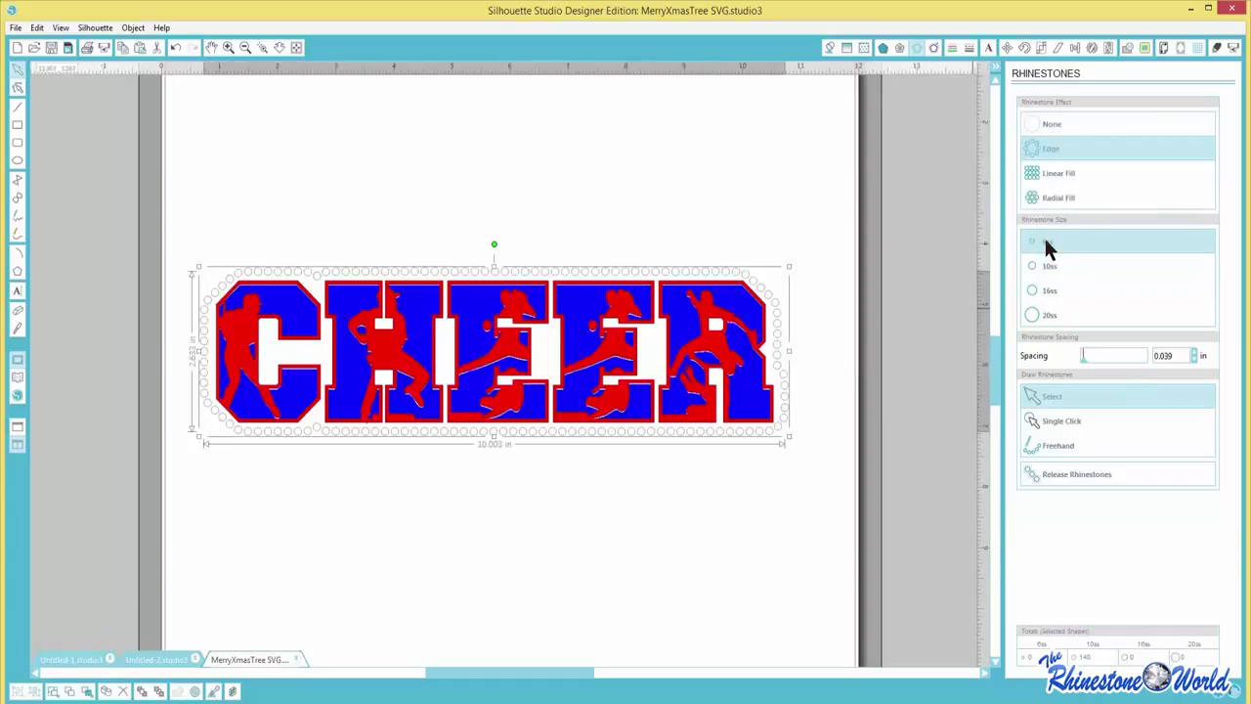
{"action": "left_click", "coordinate": [1050, 298]}
{"action": "left_click", "coordinate": [1050, 326]}
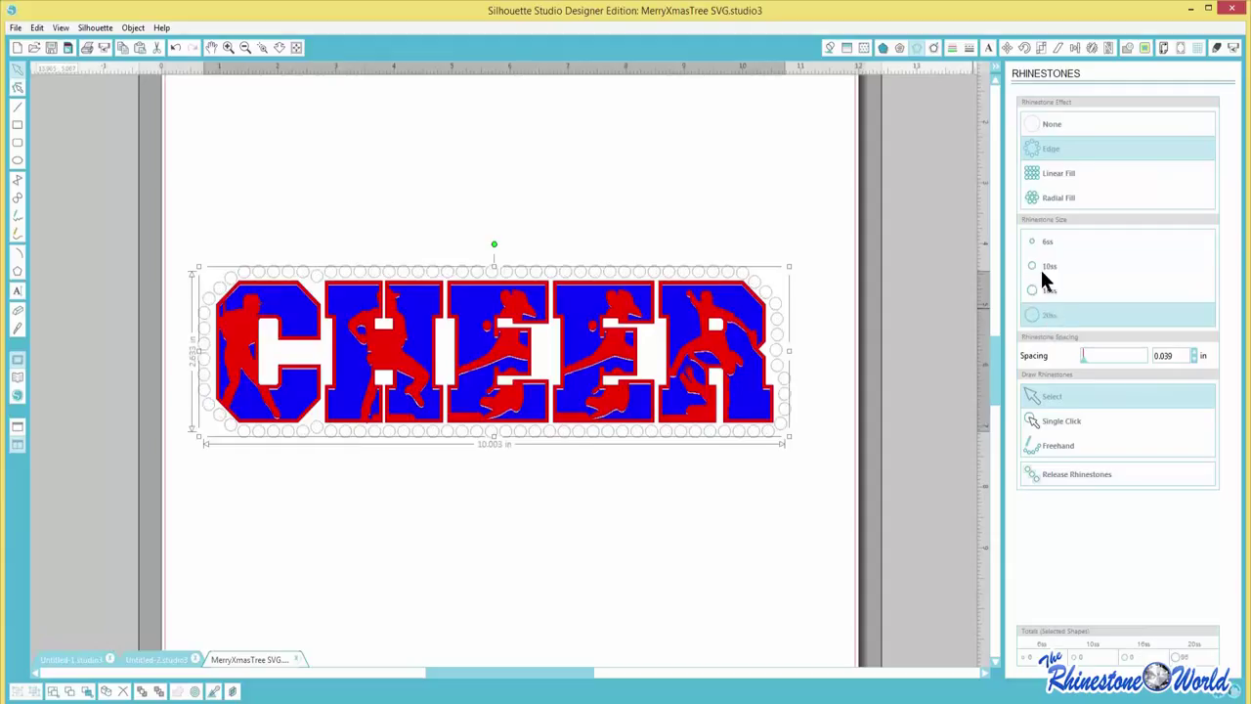
{"action": "left_click", "coordinate": [1043, 270]}
{"action": "left_click", "coordinate": [1046, 244]}
{"action": "left_click", "coordinate": [1043, 269]}
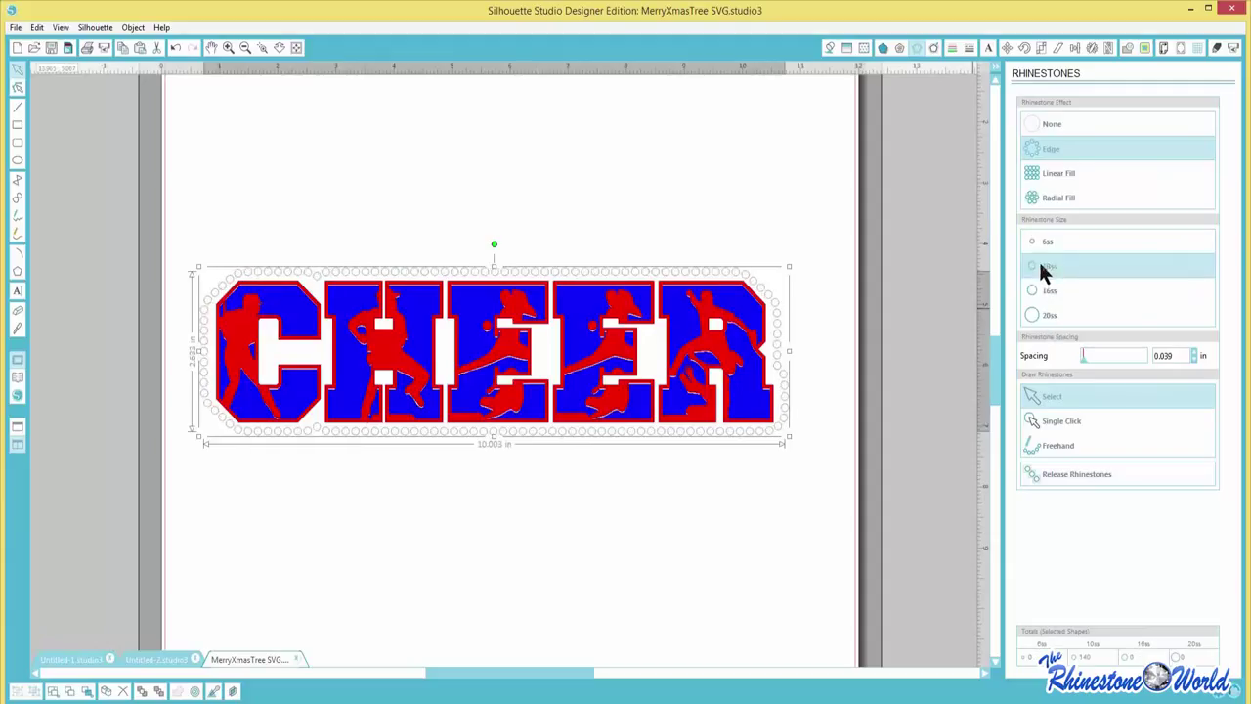
{"action": "left_click", "coordinate": [1043, 293]}
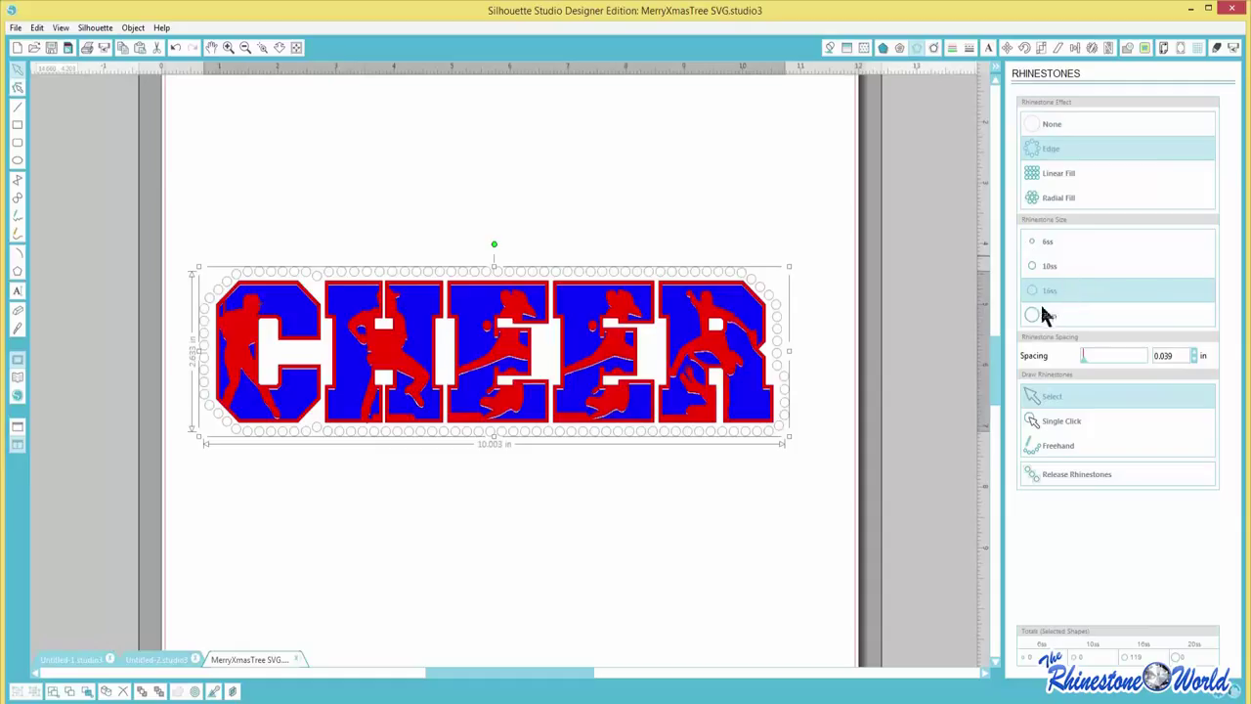
{"action": "left_click", "coordinate": [1039, 308]}
{"action": "left_click", "coordinate": [1044, 286]}
{"action": "left_click", "coordinate": [1039, 268]}
{"action": "mouse_move", "coordinate": [1080, 357]}
{"action": "left_mouse_down"}
{"action": "mouse_move", "coordinate": [1095, 358]}
{"action": "mouse_move", "coordinate": [1073, 358]}
{"action": "left_mouse_up"}
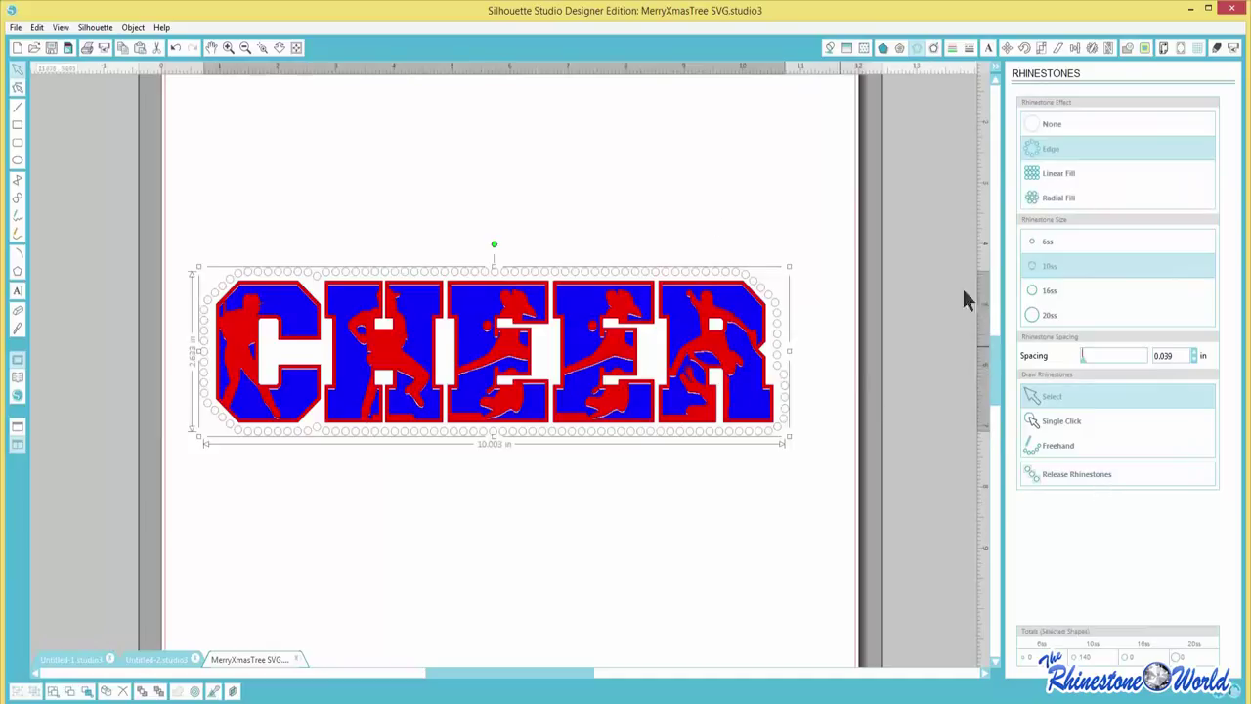
- Try 6ss and 10ss stones on the CHEER design's rhinestone outline and set the stone size to 16ss
{"action": "left_click", "coordinate": [1033, 292]}
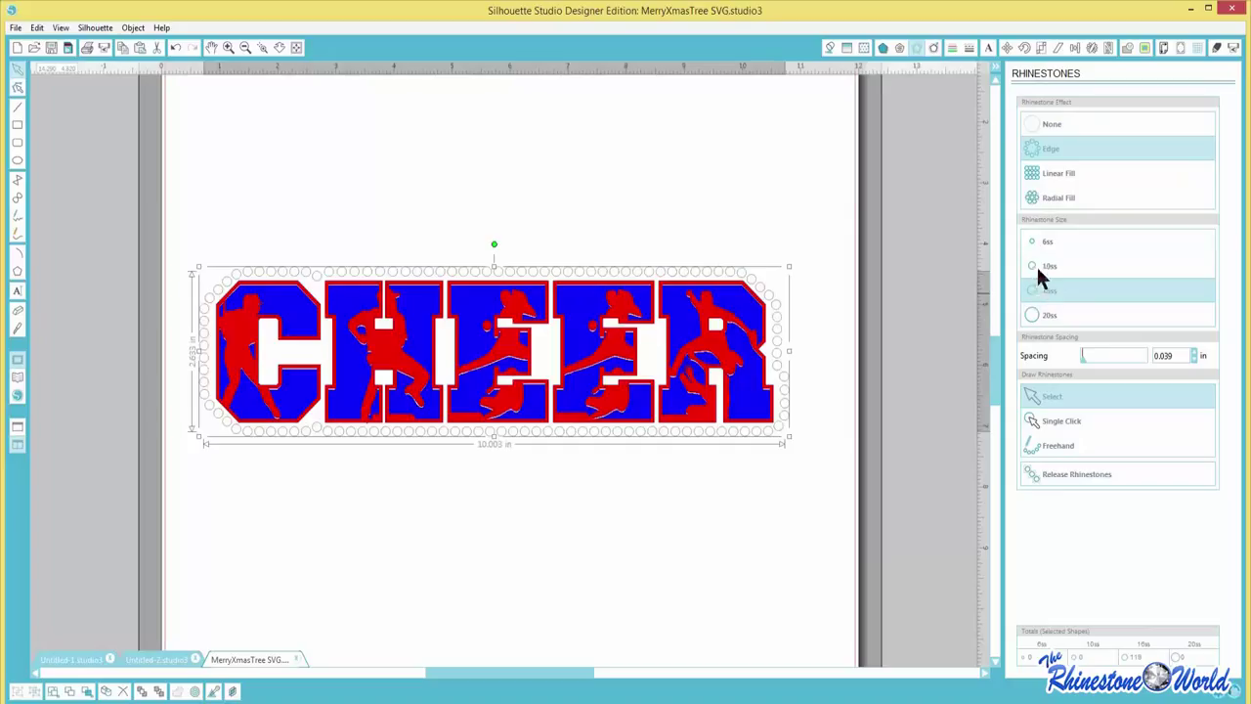
{"action": "left_click", "coordinate": [1038, 244]}
{"action": "left_click", "coordinate": [1036, 268]}
{"action": "left_click", "coordinate": [1036, 290]}
{"action": "left_click", "coordinate": [478, 545]}
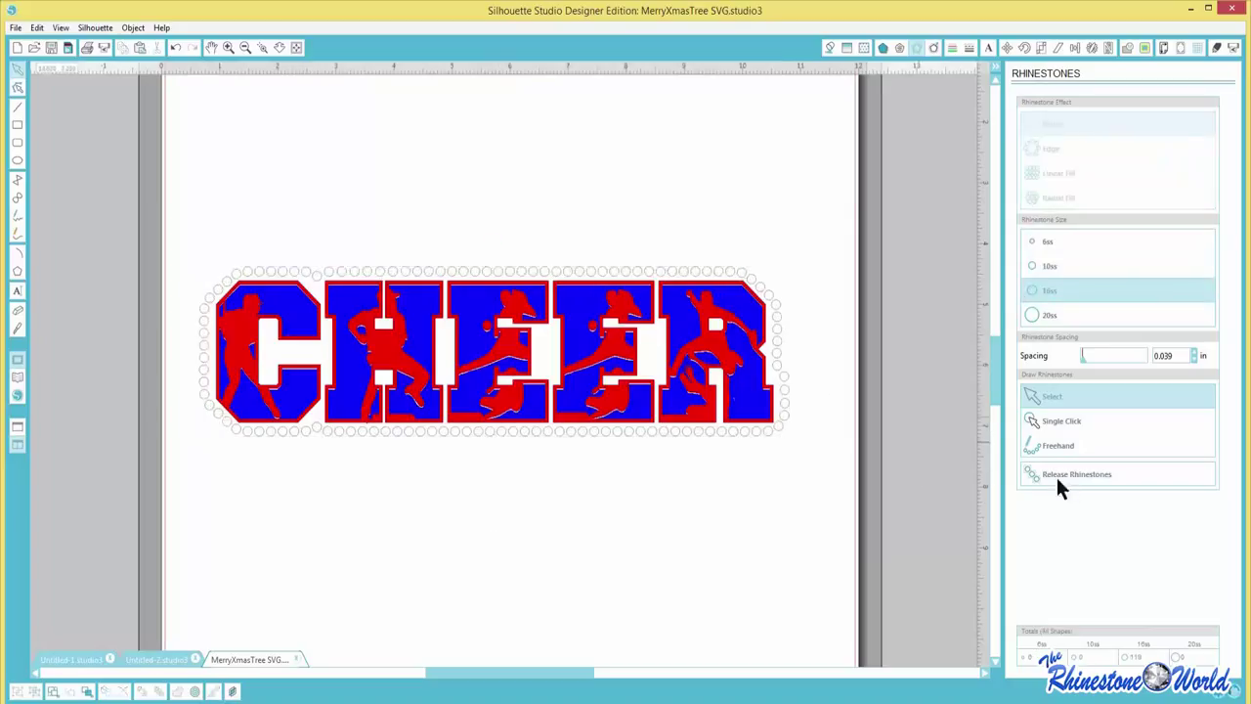
{"action": "left_click", "coordinate": [777, 303]}
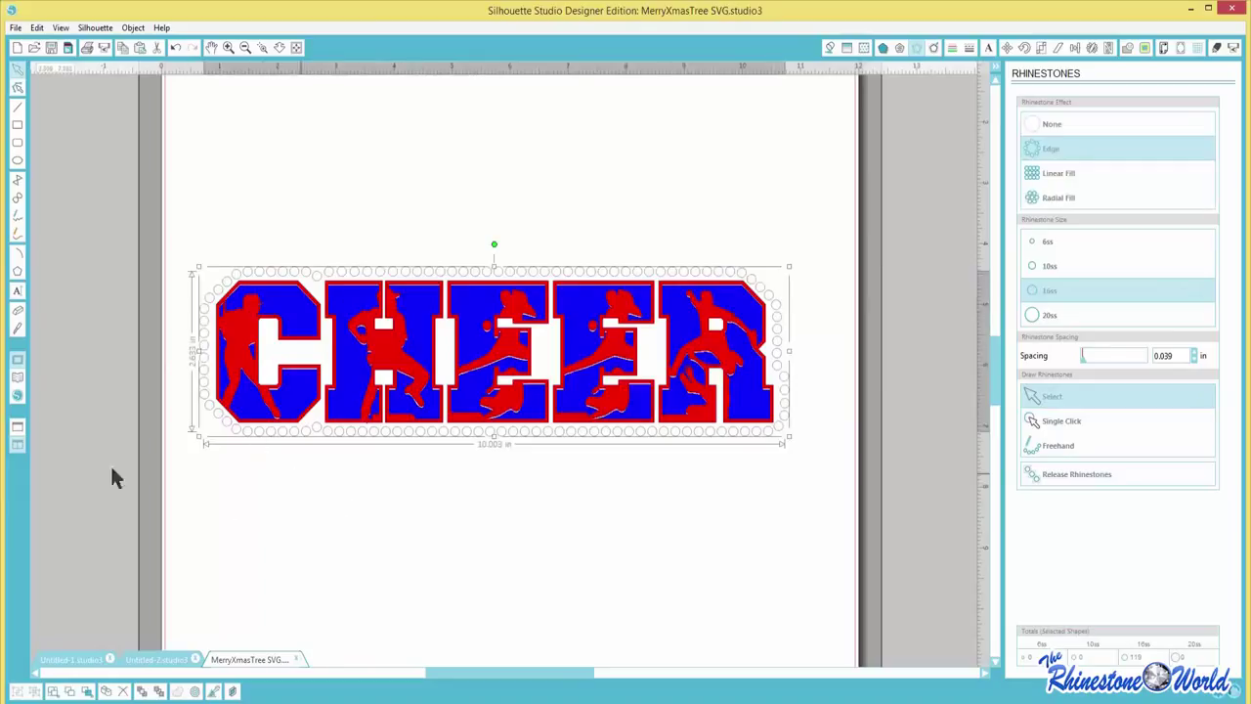
{"action": "left_click", "coordinate": [505, 567]}
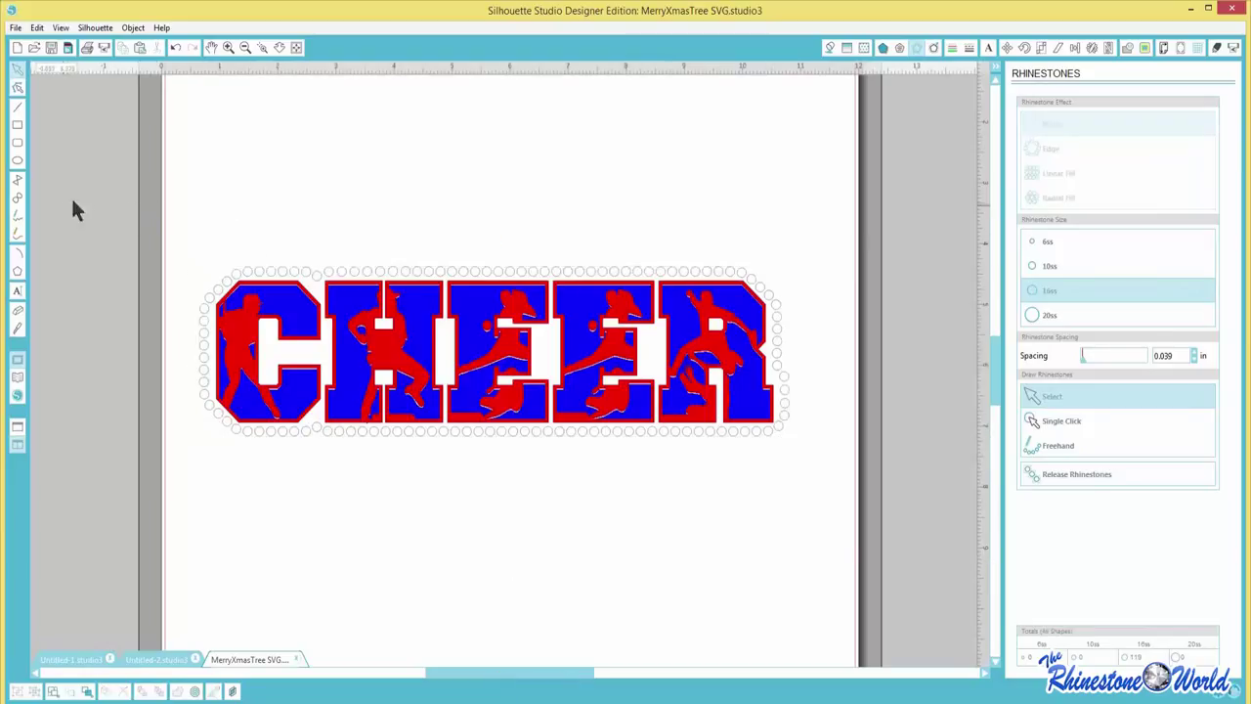
- Delete the whole CHEER design together with its rhinestone outline
{"action": "left_click_drag", "start_coordinate": [89, 189], "coordinate": [838, 534]}
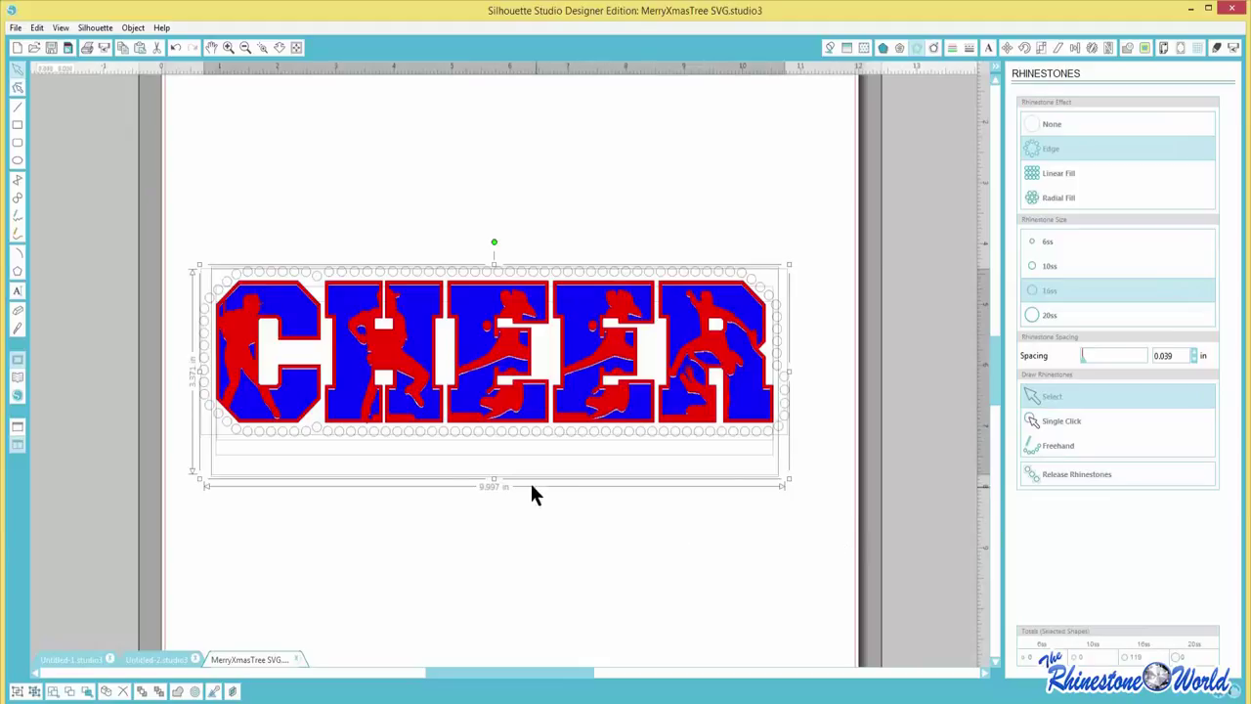
{"action": "left_click", "coordinate": [457, 467]}
{"action": "left_click_drag", "start_coordinate": [147, 173], "coordinate": [846, 489]}
{"action": "key", "text": "Delete"}
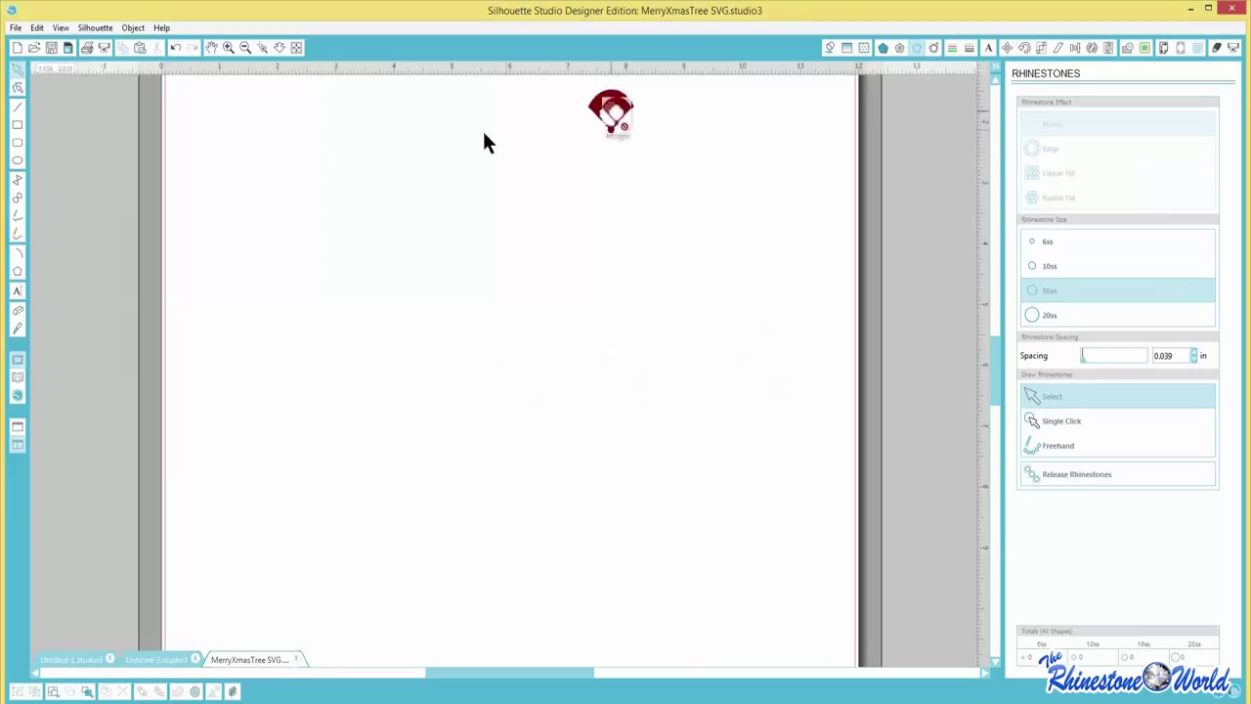
- Place the dark red baseball diamond image on the page and frame it with a trace area about 7.7 by 7.2 in
{"action": "left_click_drag", "start_coordinate": [609, 113], "coordinate": [697, 281]}
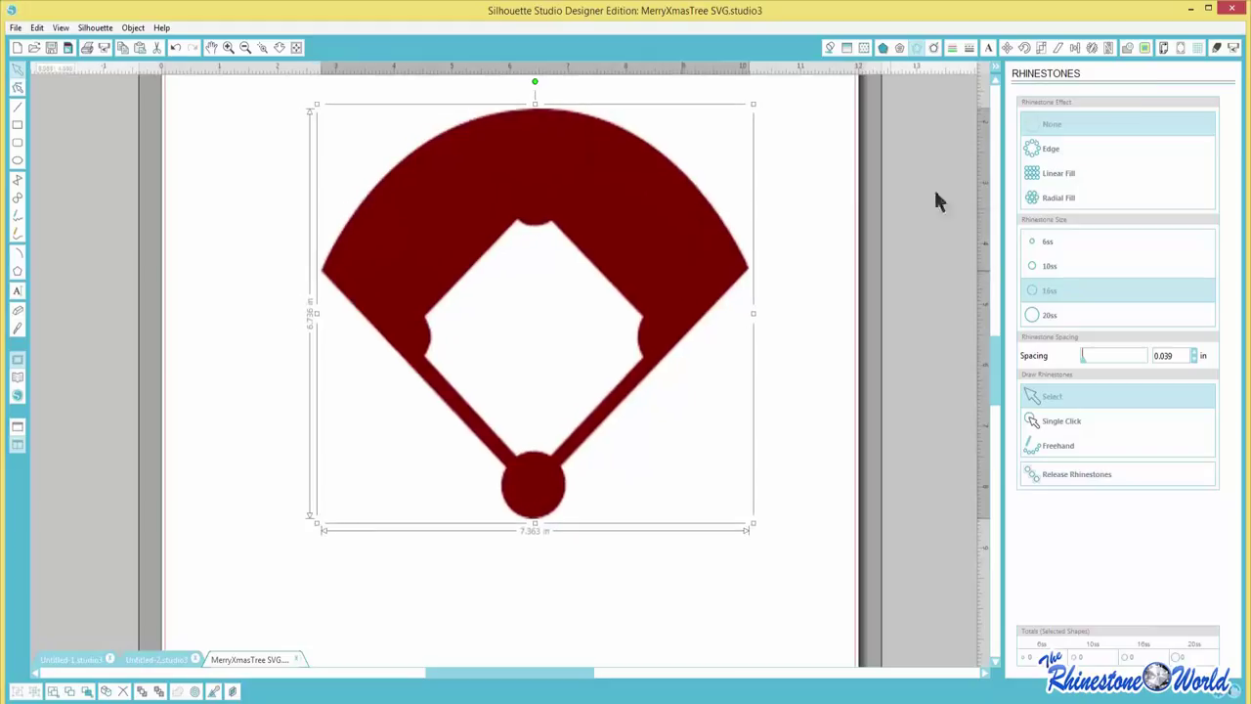
{"action": "left_click", "coordinate": [1143, 49]}
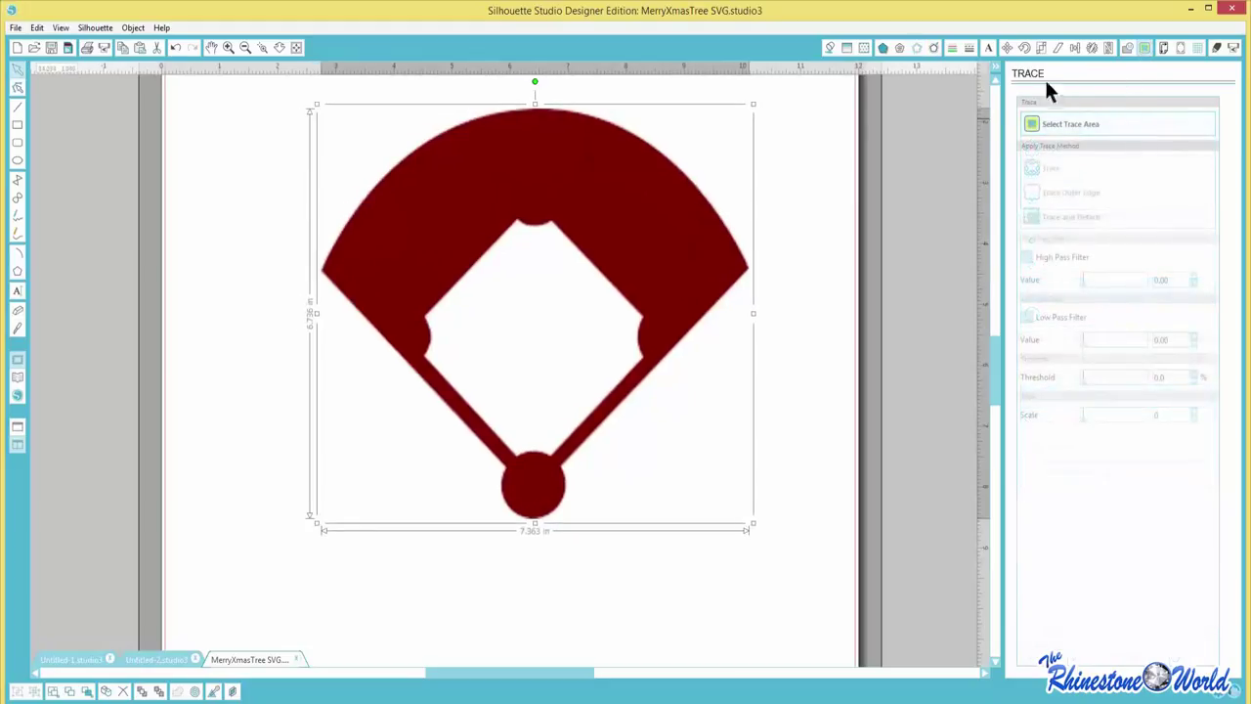
{"action": "left_click", "coordinate": [1039, 125]}
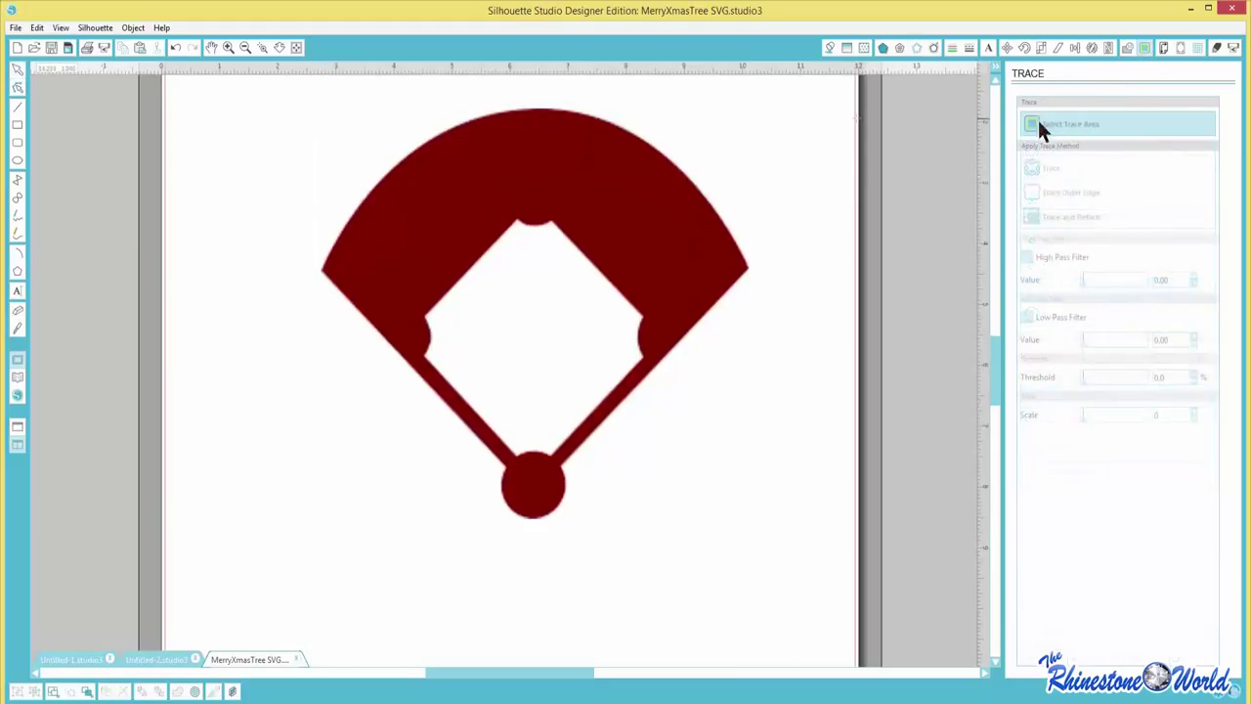
{"action": "mouse_move", "coordinate": [288, 95]}
{"action": "left_mouse_down"}
{"action": "mouse_move", "coordinate": [676, 400]}
{"action": "mouse_move", "coordinate": [767, 503]}
{"action": "mouse_move", "coordinate": [762, 537]}
{"action": "left_mouse_up"}
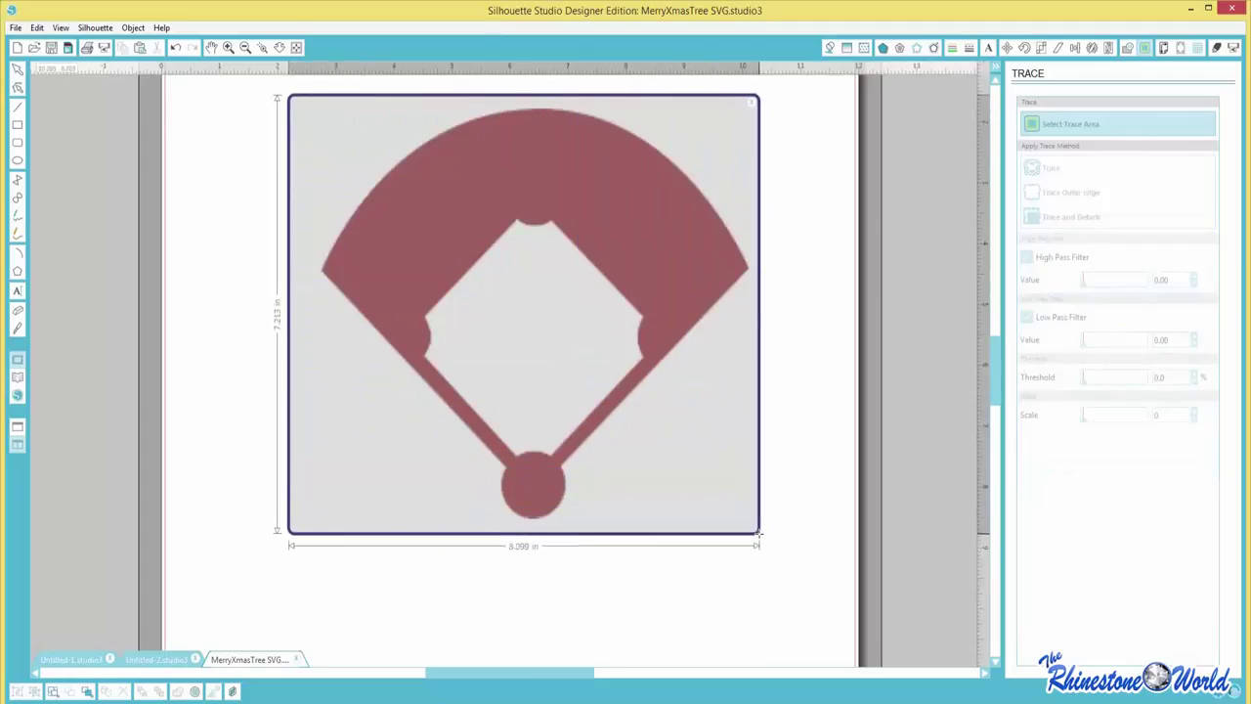
{"action": "left_click_drag", "start_coordinate": [289, 319], "coordinate": [310, 314]}
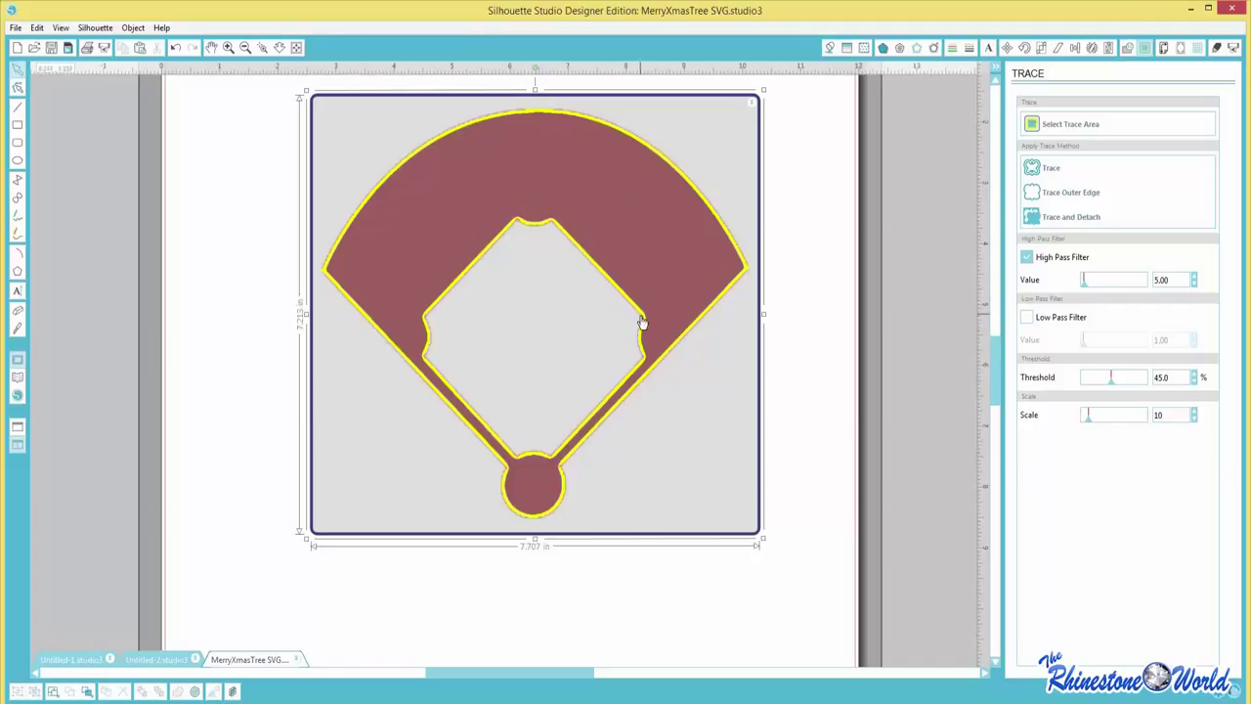
- Try tracing the diamond with the high pass filter at 5.00, inspect the traced outline away from the image, and undo the trace
{"action": "left_click", "coordinate": [1044, 167]}
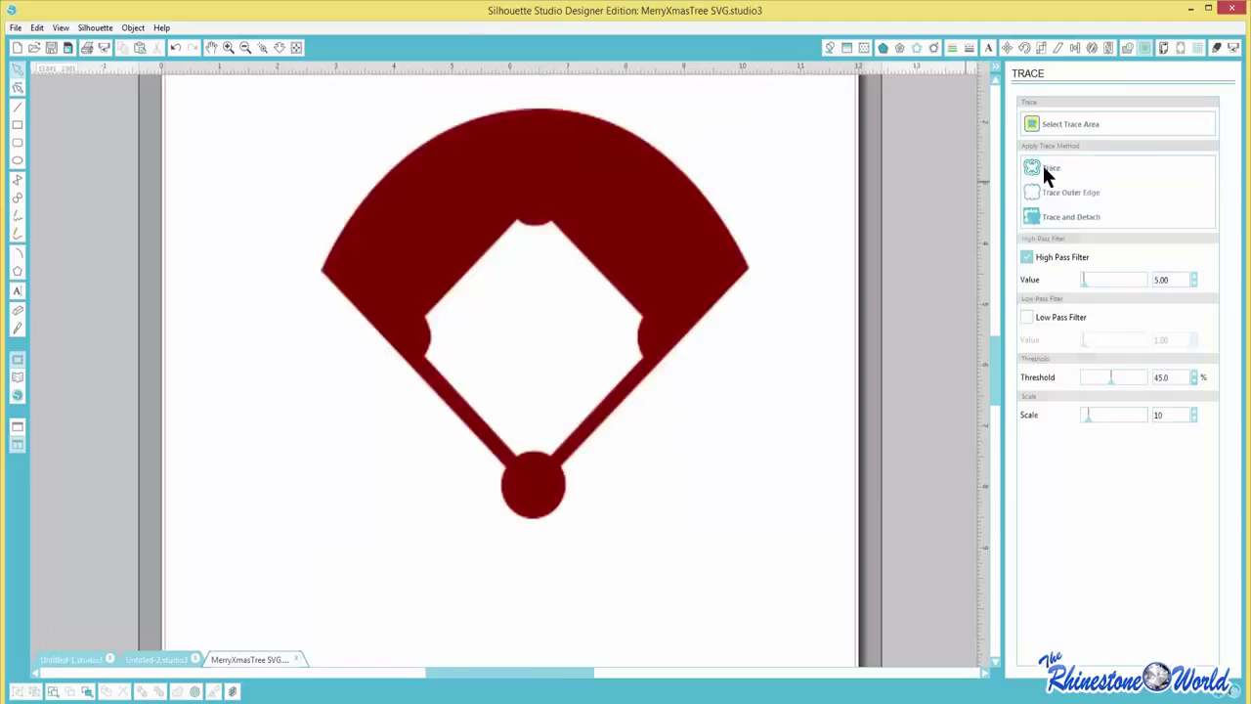
{"action": "left_click_drag", "start_coordinate": [598, 203], "coordinate": [574, 399]}
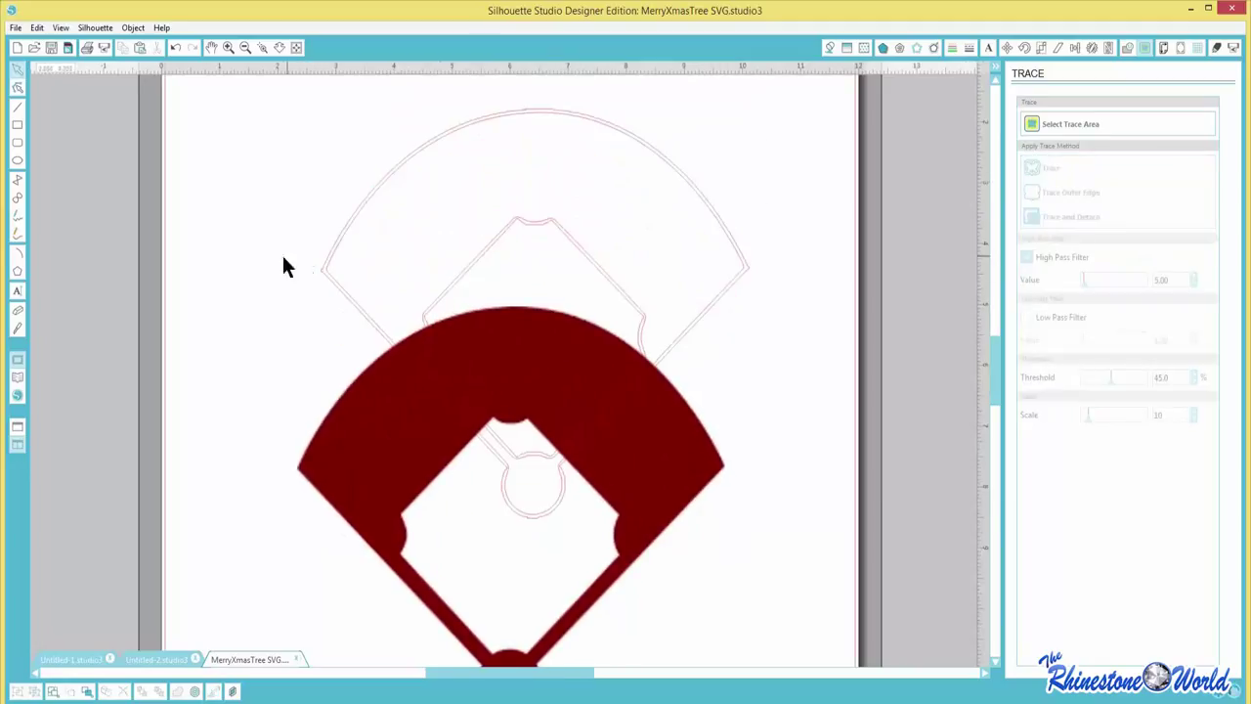
{"action": "left_click", "coordinate": [345, 225]}
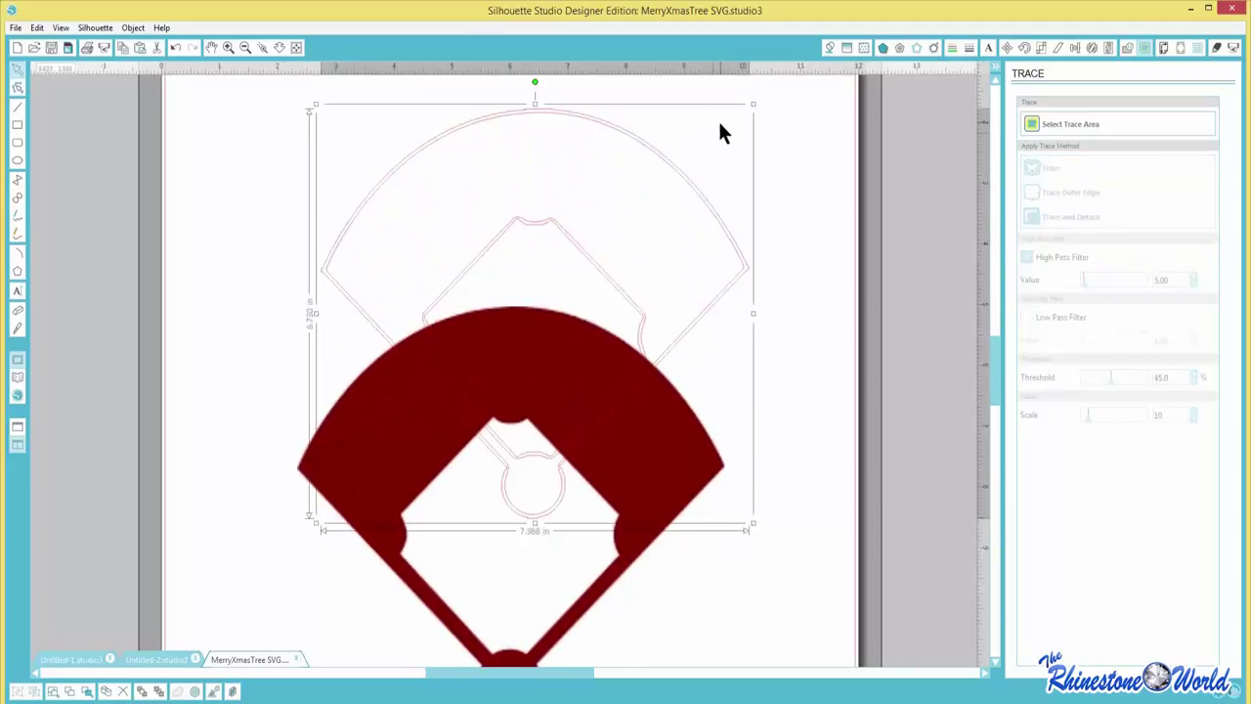
{"action": "key", "text": "Escape"}
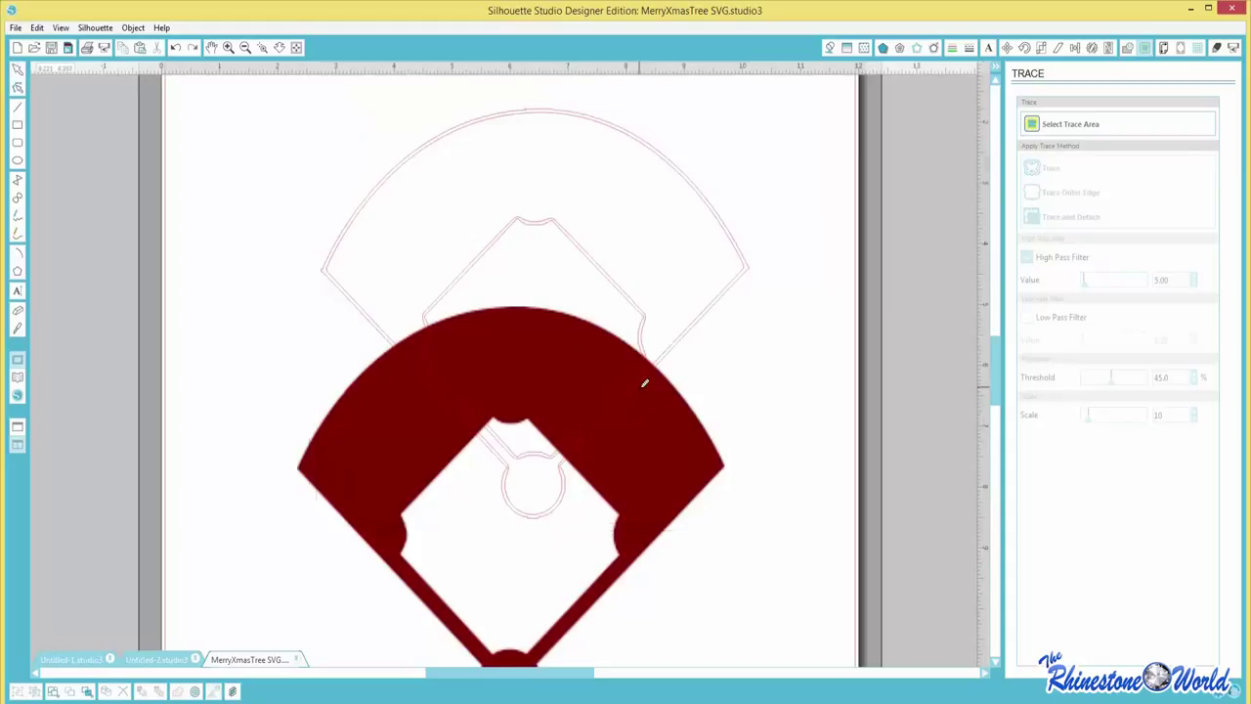
{"action": "key", "text": "ctrl+z"}
- Trace the baseball diamond with the high pass filter at 300.00 and delete the original image
{"action": "left_click", "coordinate": [701, 362]}
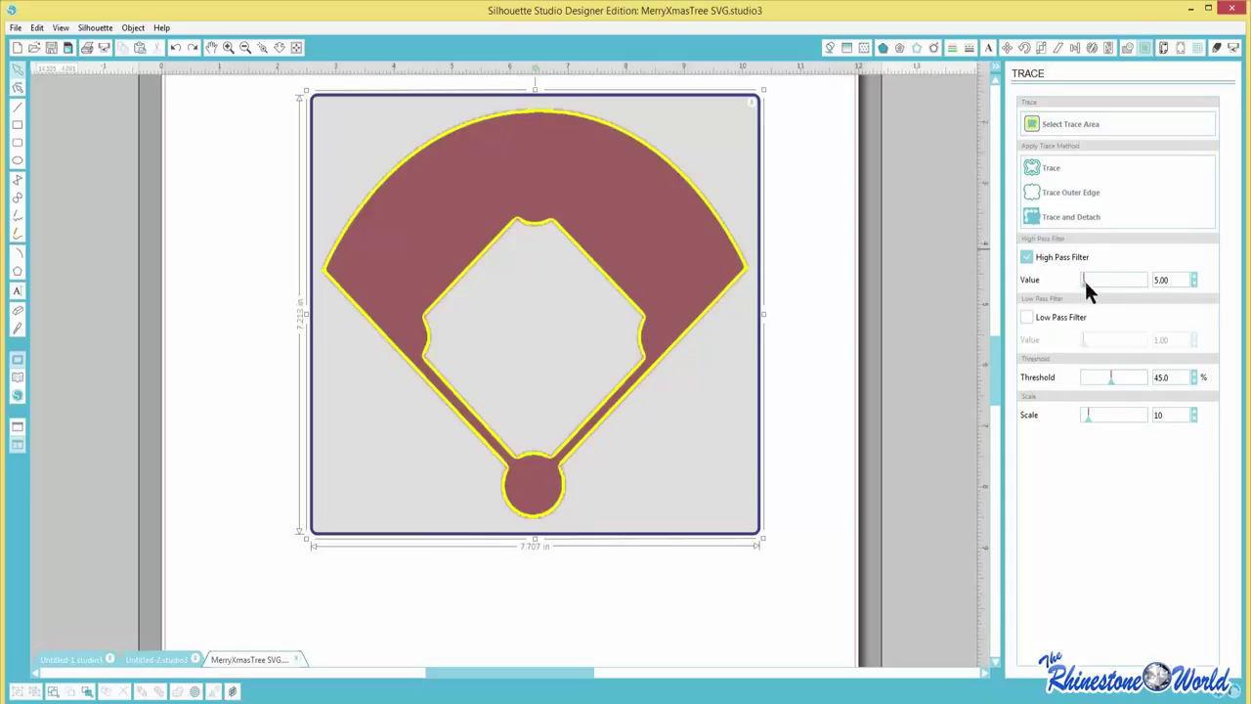
{"action": "left_click_drag", "start_coordinate": [1084, 282], "coordinate": [1123, 280]}
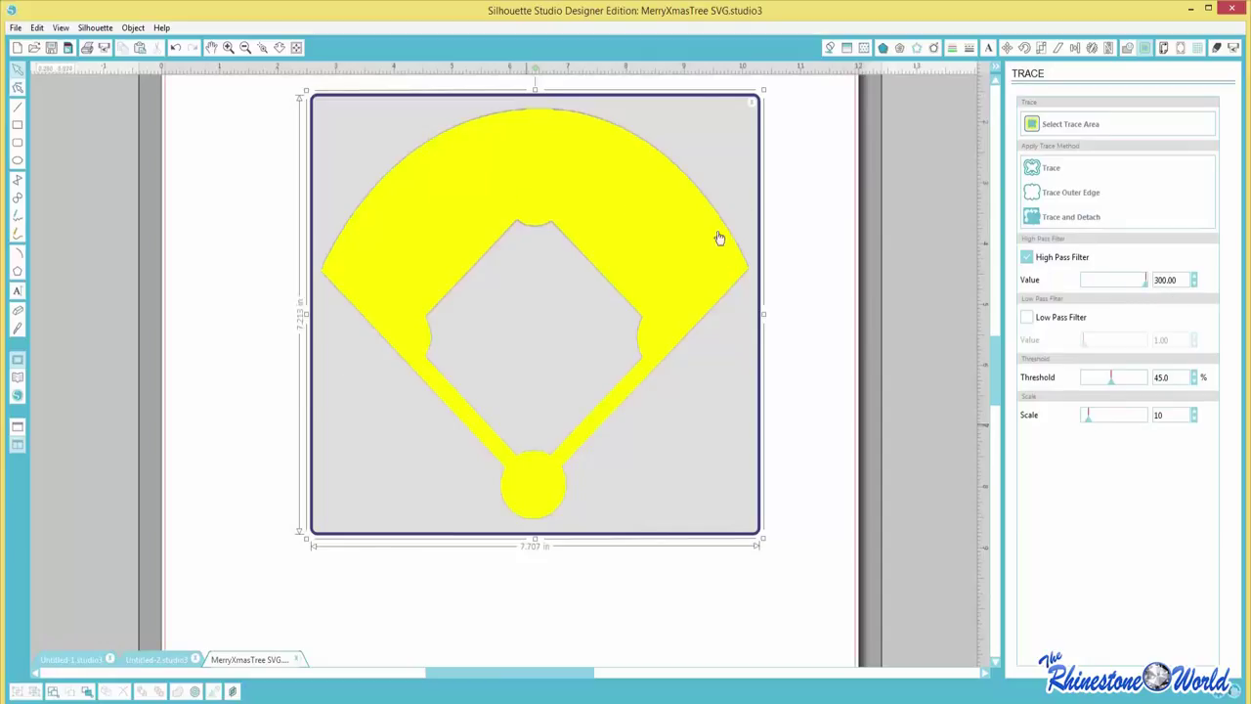
{"action": "left_click", "coordinate": [1046, 169]}
{"action": "left_click_drag", "start_coordinate": [631, 182], "coordinate": [498, 339]}
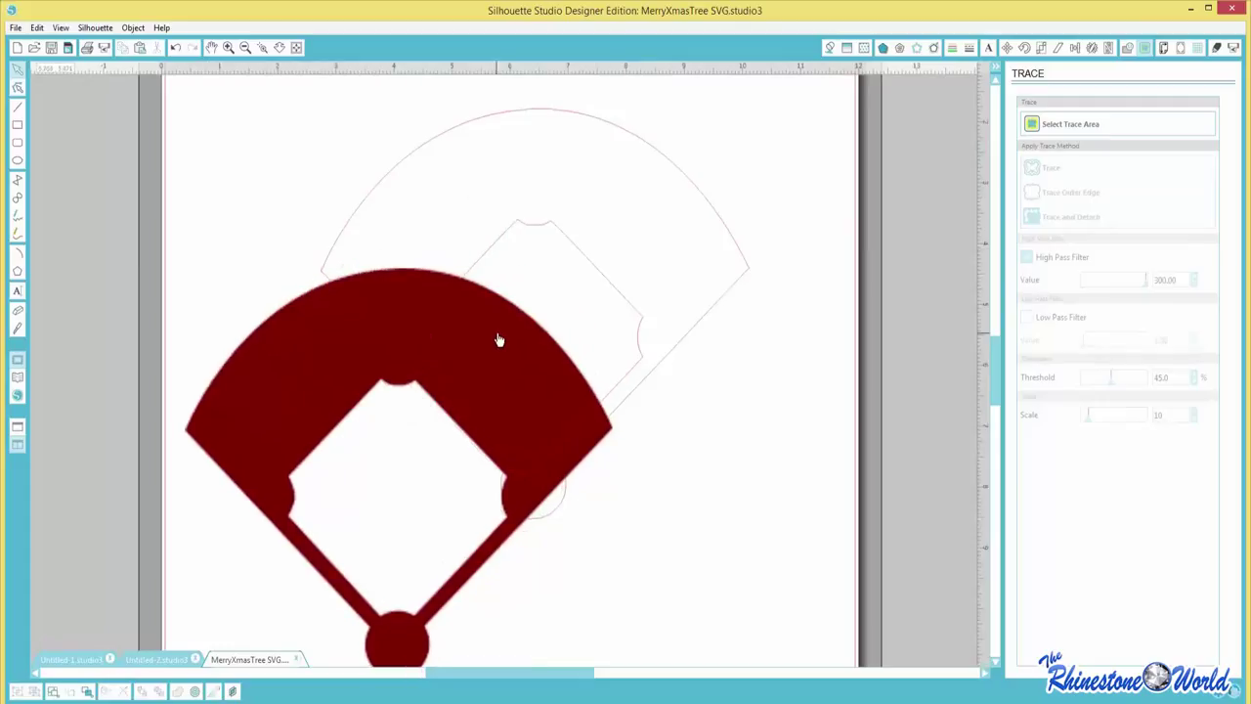
{"action": "key", "text": "Delete"}
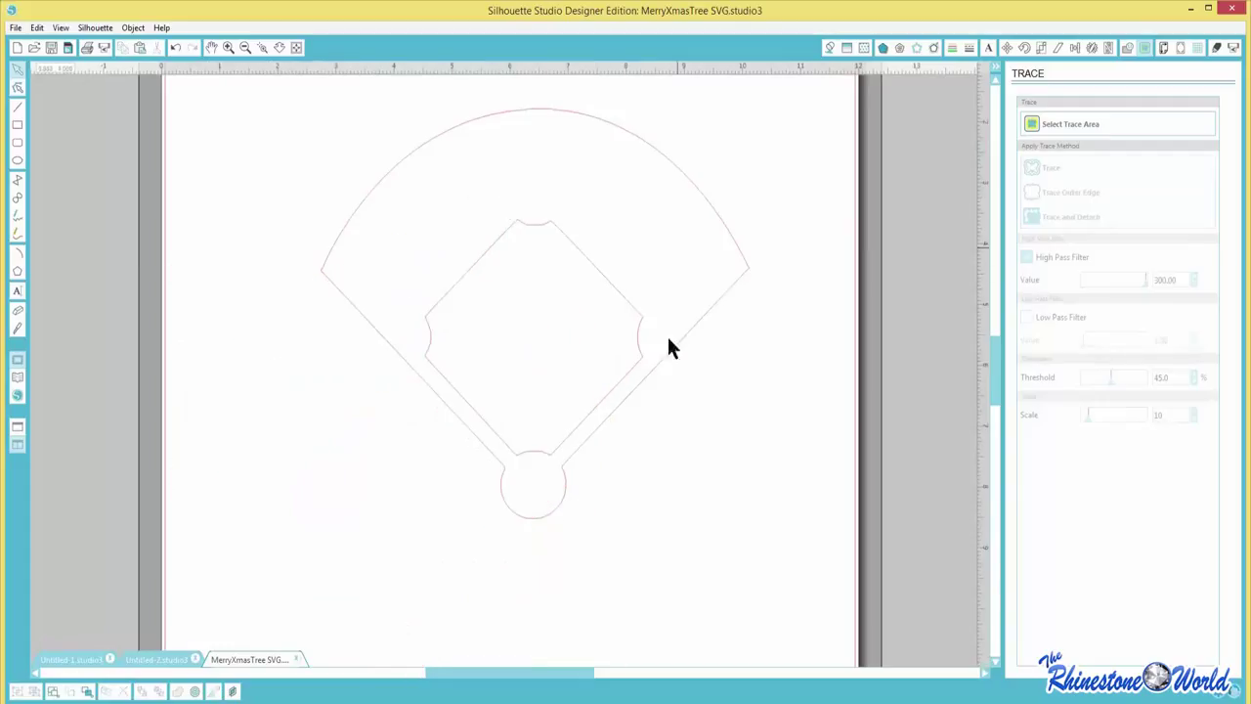
- Fill the traced baseball diamond outline with red
{"action": "left_click", "coordinate": [600, 283]}
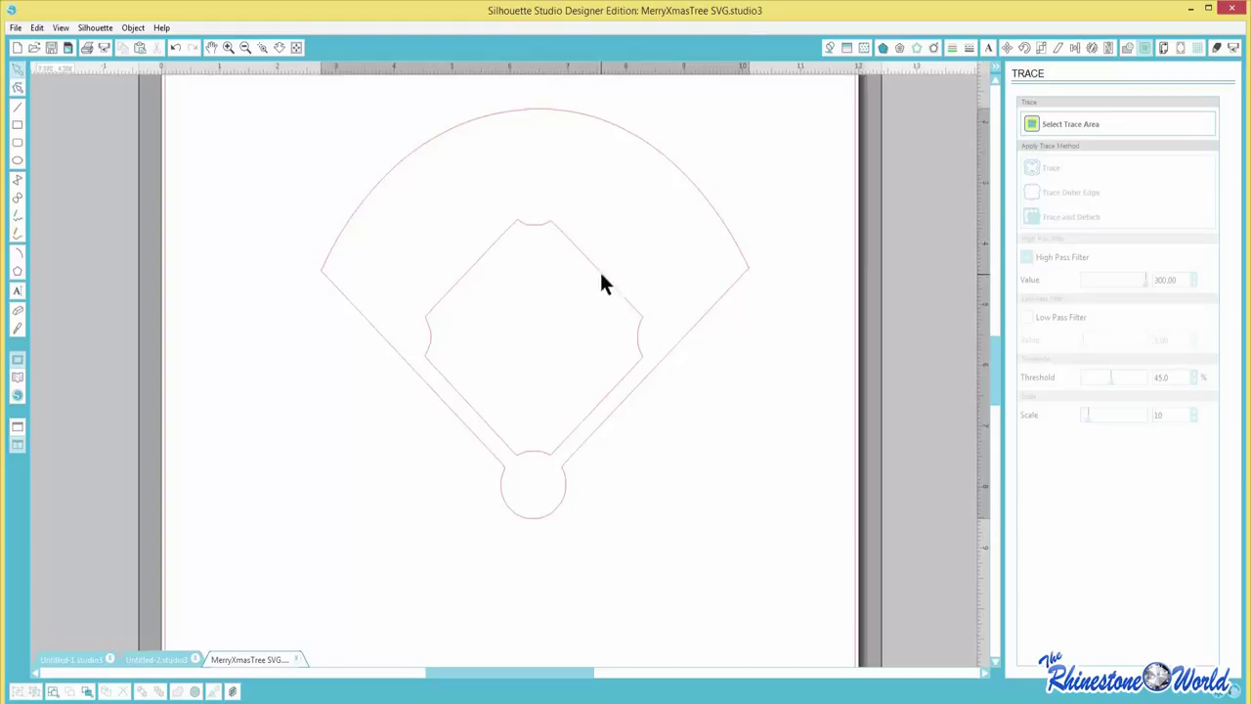
{"action": "left_click", "coordinate": [829, 51]}
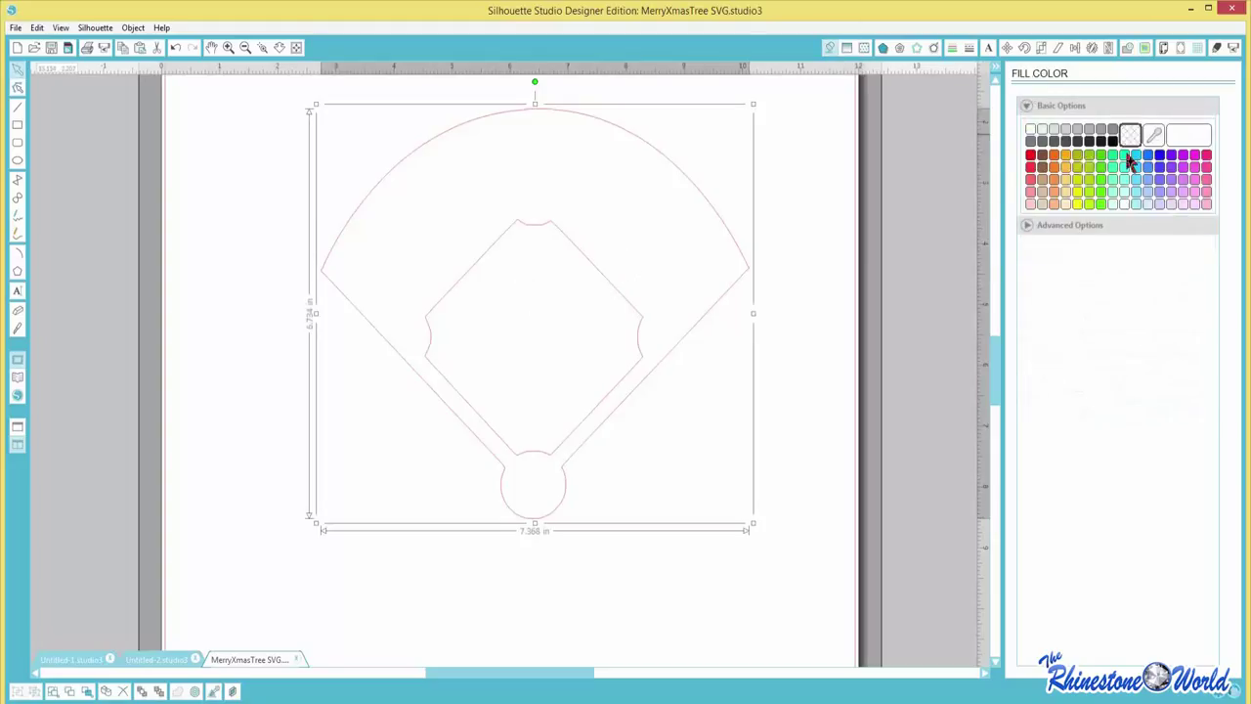
{"action": "left_click", "coordinate": [1032, 161]}
{"action": "left_click", "coordinate": [823, 272]}
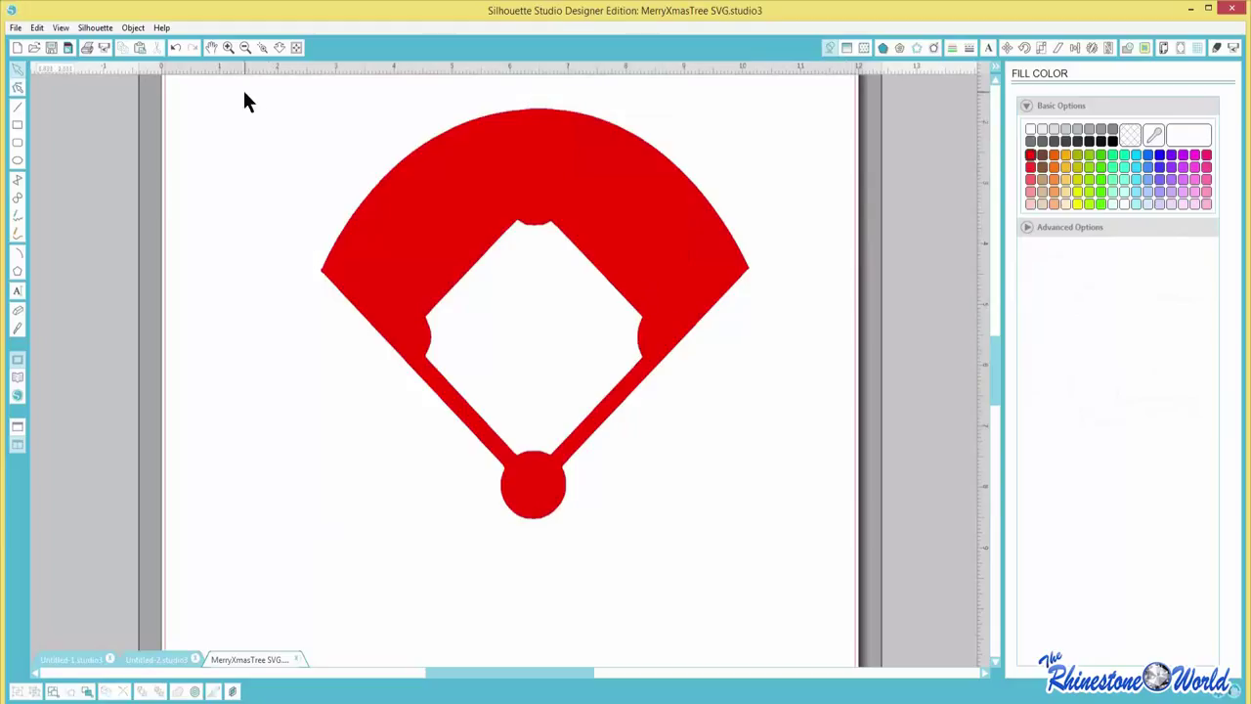
- Try releasing the red diamond's compound path and moving the inner infield shape aside, and undo both changes
{"action": "left_click_drag", "start_coordinate": [243, 95], "coordinate": [815, 520]}
{"action": "right_click", "coordinate": [656, 306]}
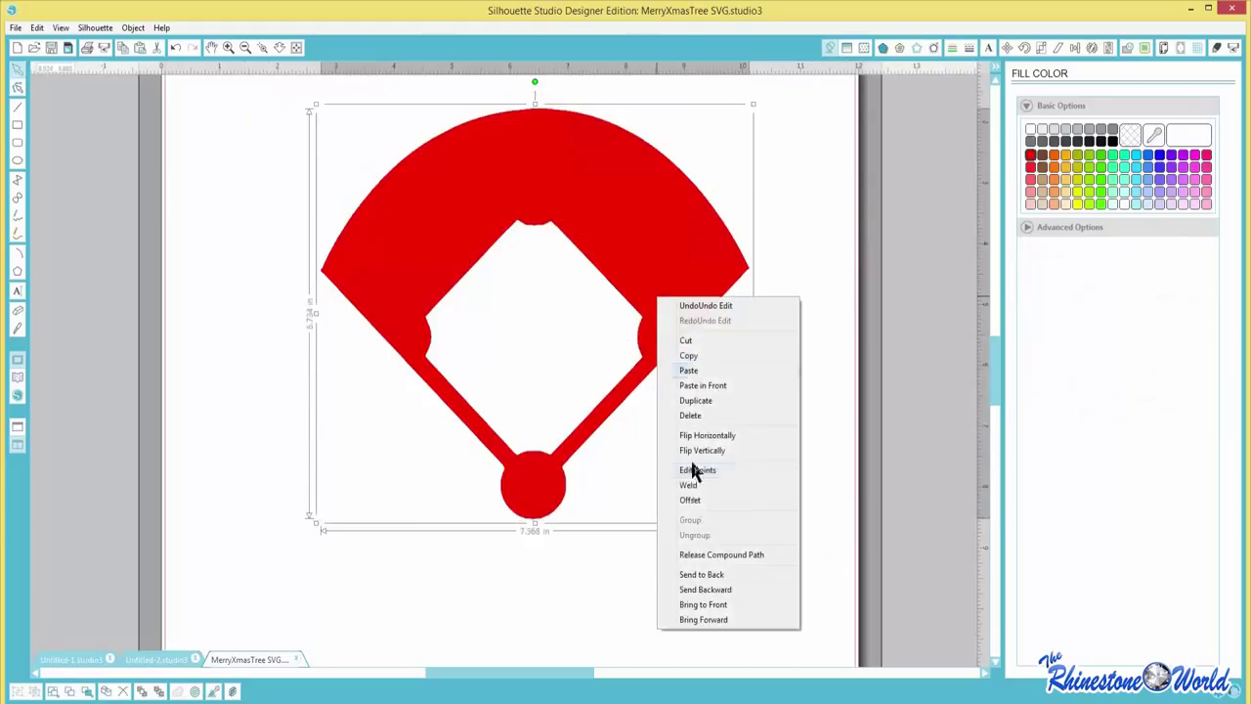
{"action": "left_click", "coordinate": [699, 555]}
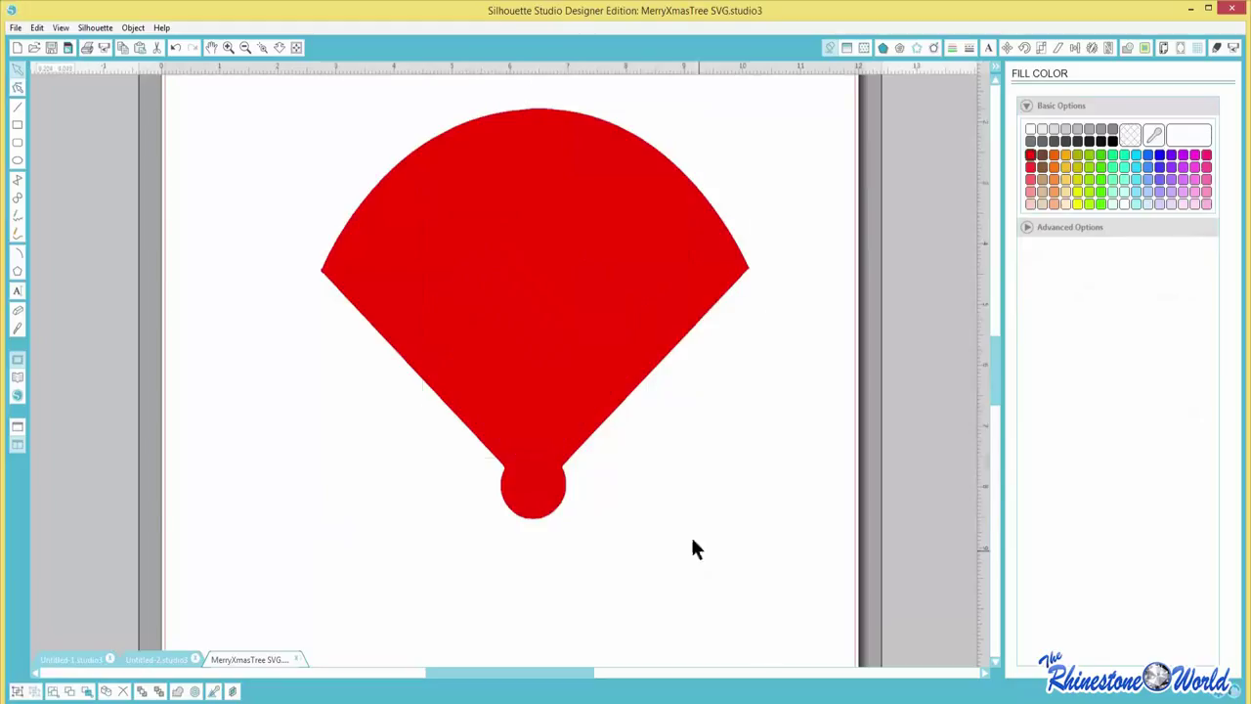
{"action": "left_click_drag", "start_coordinate": [538, 349], "coordinate": [298, 470]}
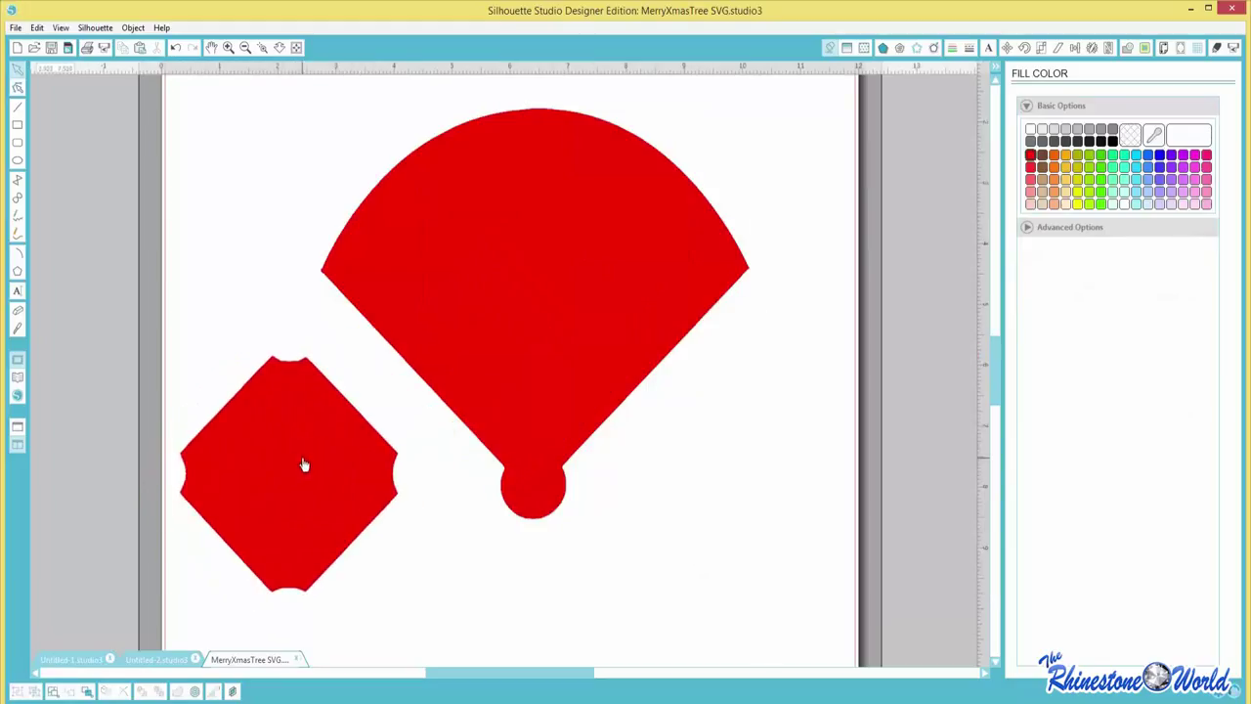
{"action": "key", "text": "ctrl+z"}
{"action": "key", "text": "ctrl+z"}
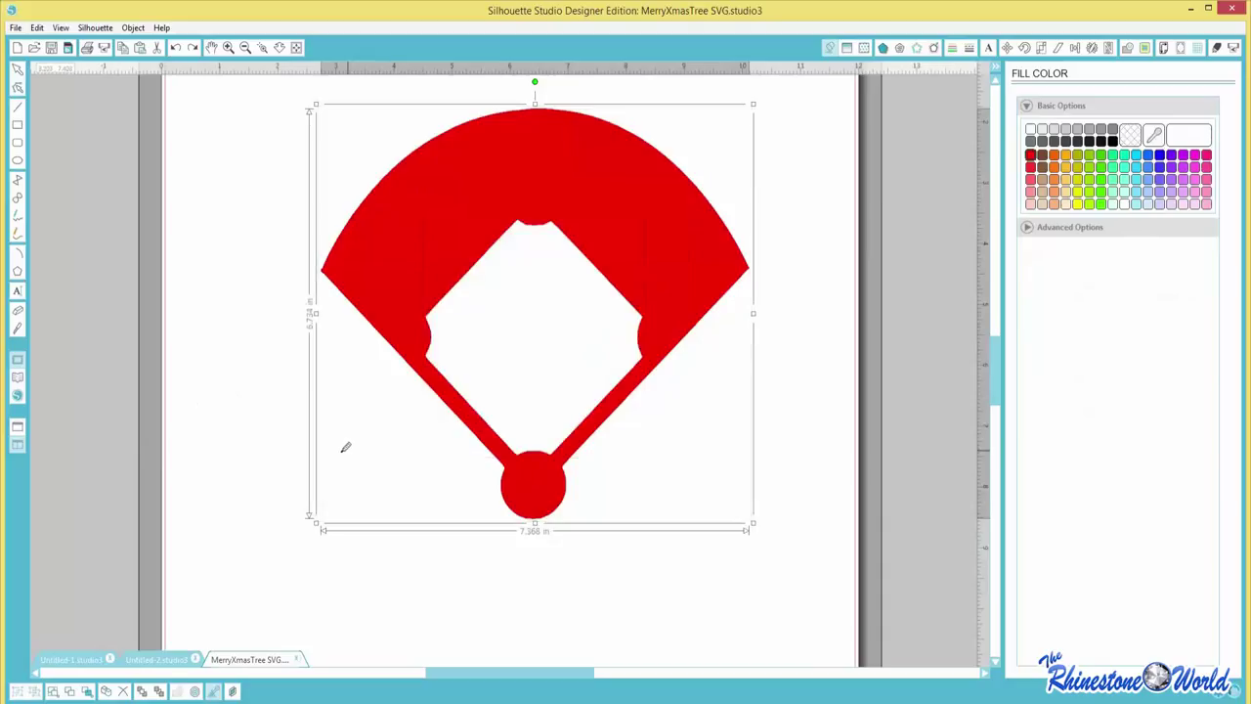
{"action": "right_click", "coordinate": [622, 240]}
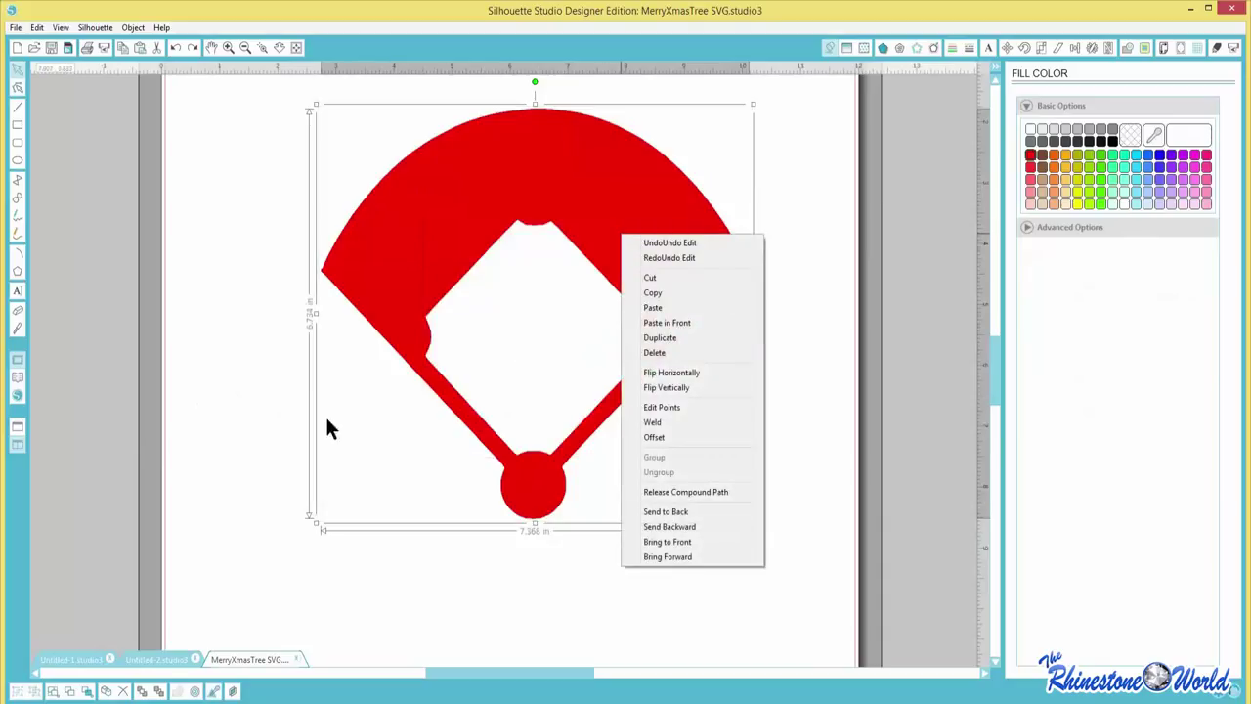
{"action": "left_click", "coordinate": [210, 430]}
- Apply an internal offset to the red baseball diamond and delete the original red shape
{"action": "left_click", "coordinate": [365, 271]}
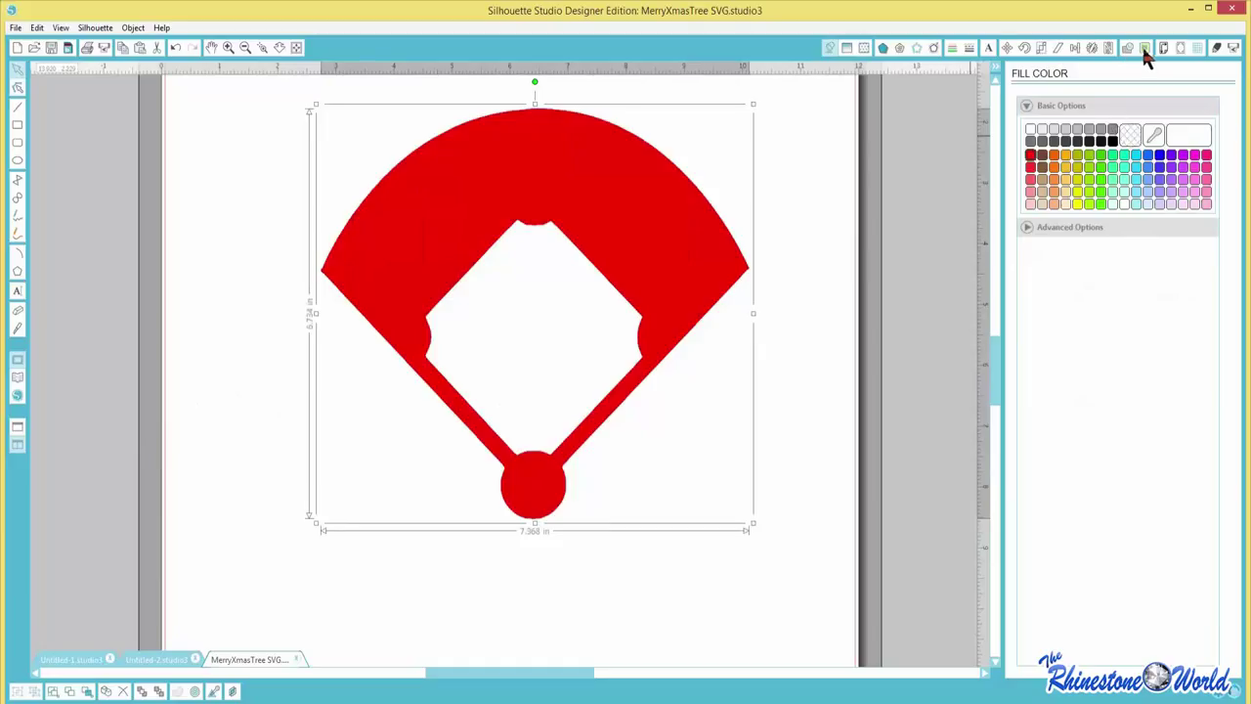
{"action": "left_click", "coordinate": [934, 48]}
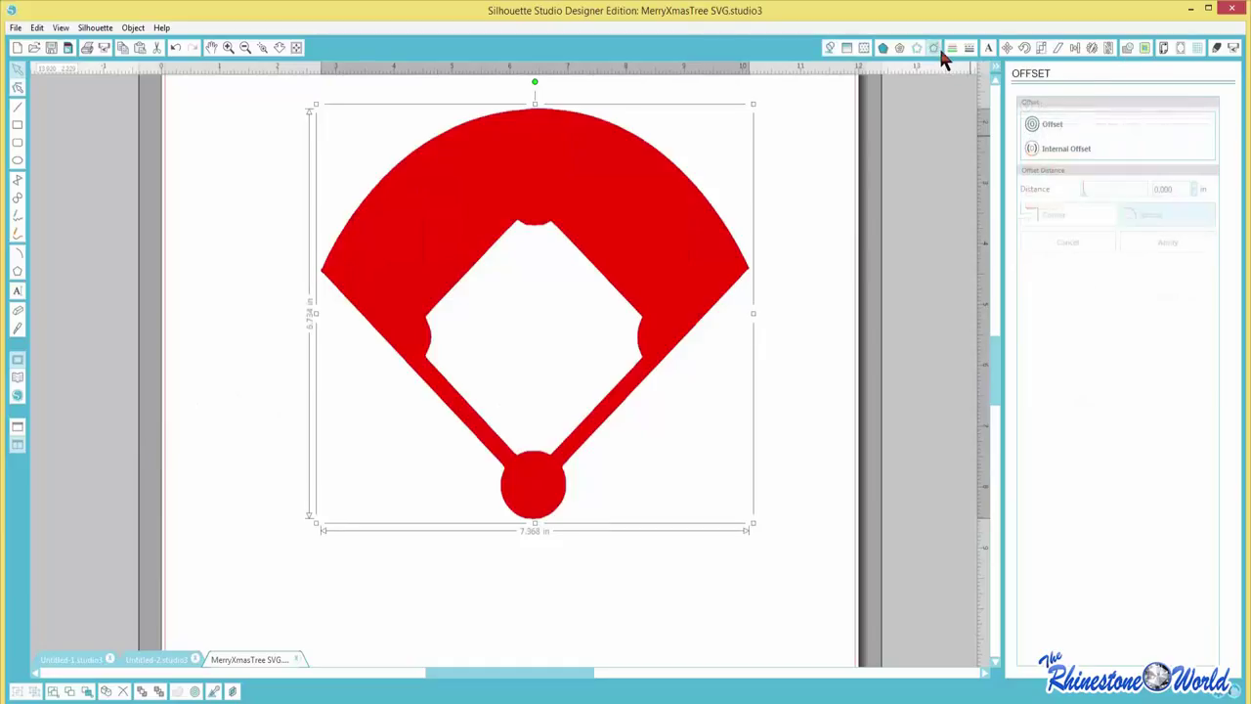
{"action": "left_click", "coordinate": [1069, 144]}
{"action": "left_click", "coordinate": [1167, 241]}
{"action": "left_click_drag", "start_coordinate": [728, 210], "coordinate": [570, 360]}
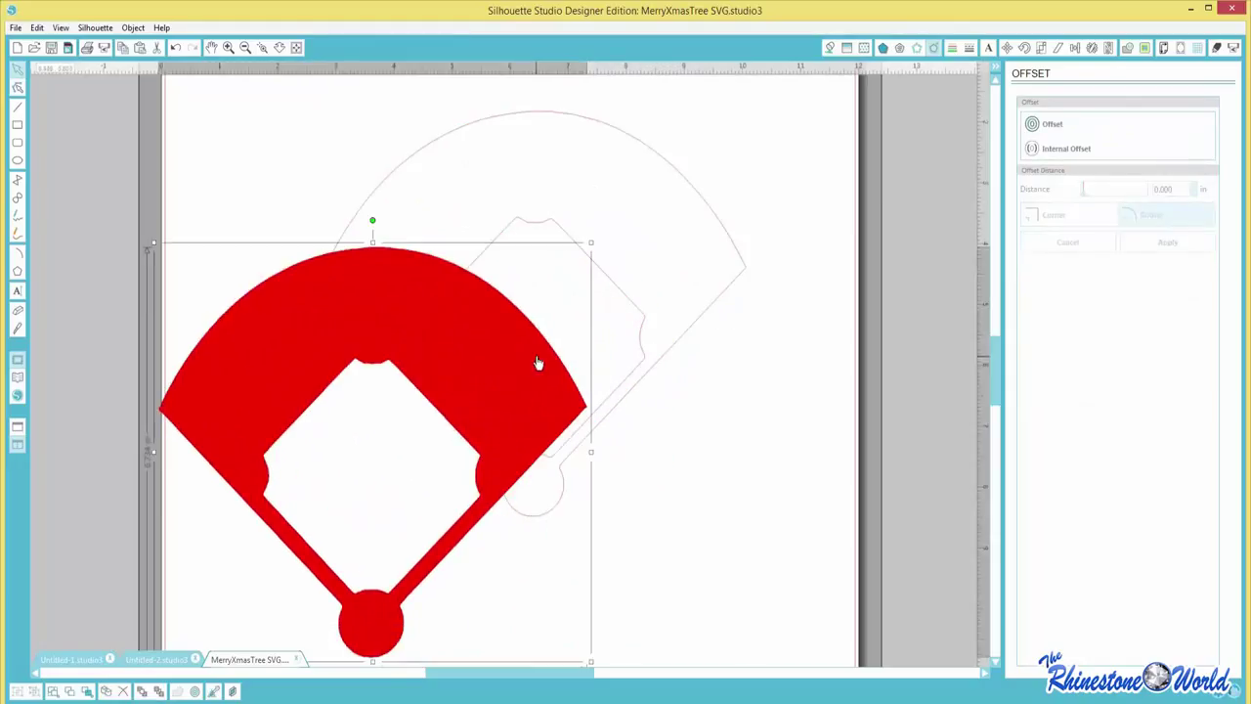
{"action": "key", "text": "Delete"}
- Preview a 0.039 in internal offset and a 0.125 in outward offset on the diamond outline, cancelling each
{"action": "left_click", "coordinate": [623, 299]}
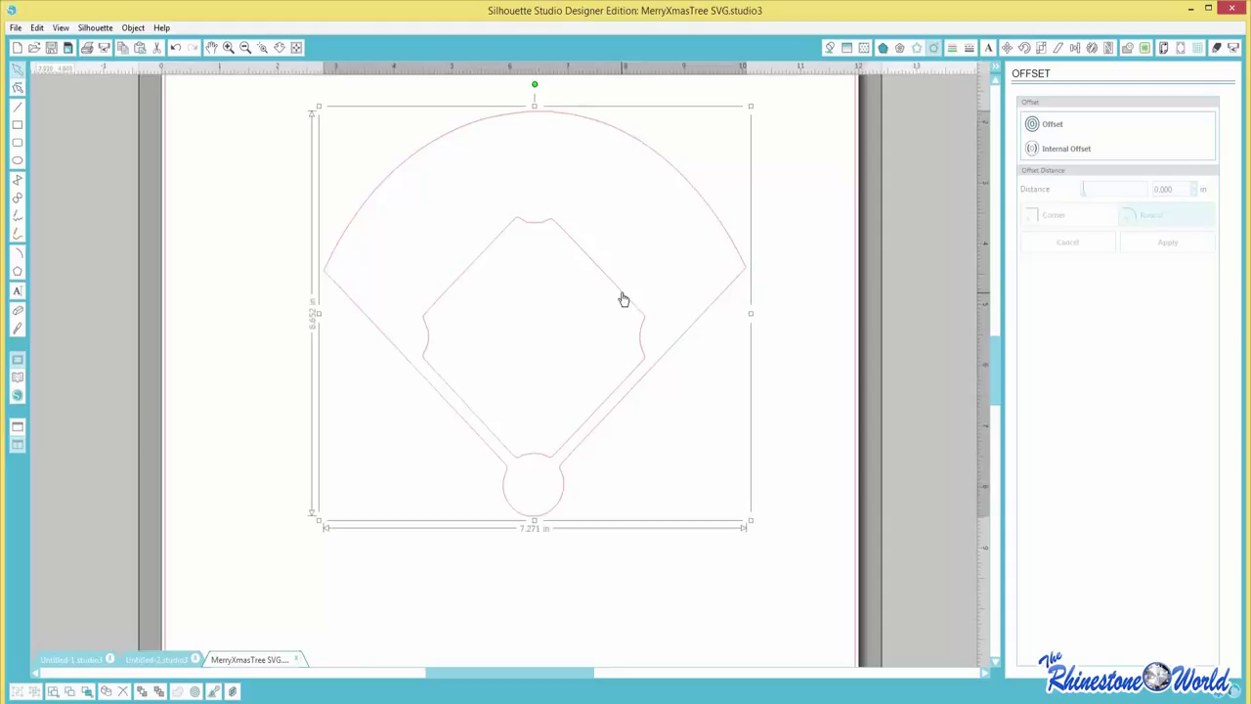
{"action": "left_click", "coordinate": [1032, 149]}
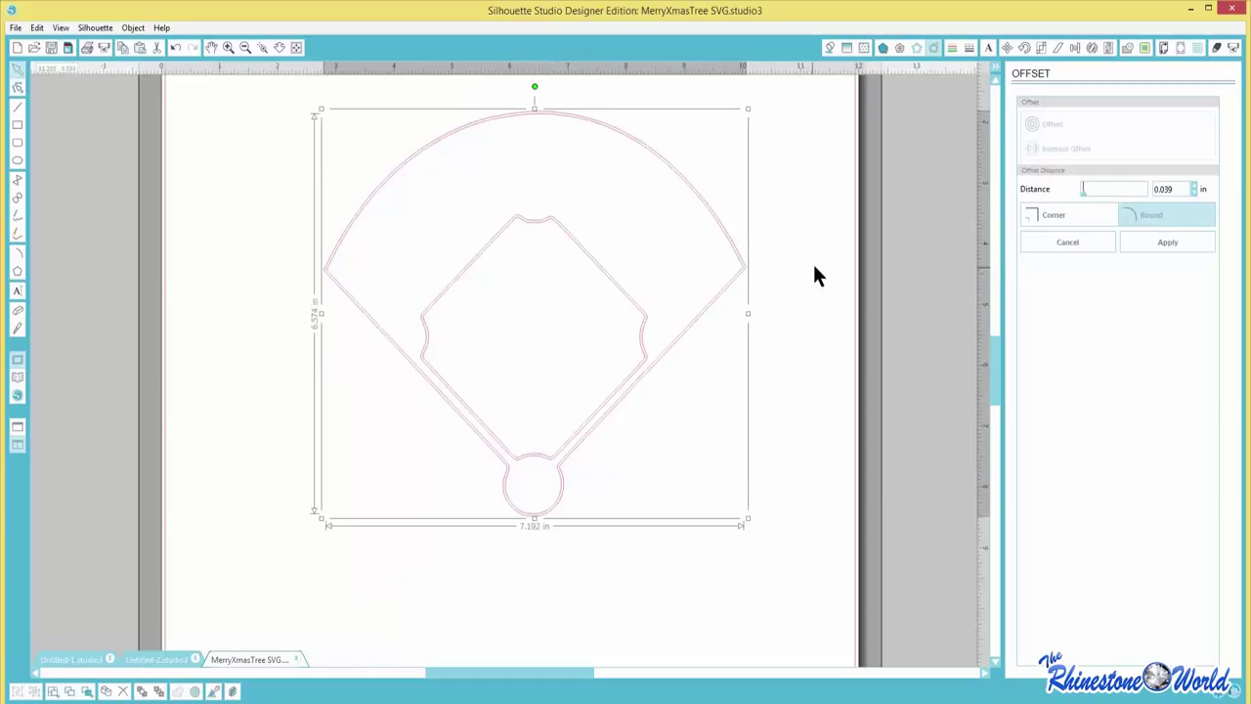
{"action": "key", "text": "Escape"}
{"action": "left_click", "coordinate": [1038, 123]}
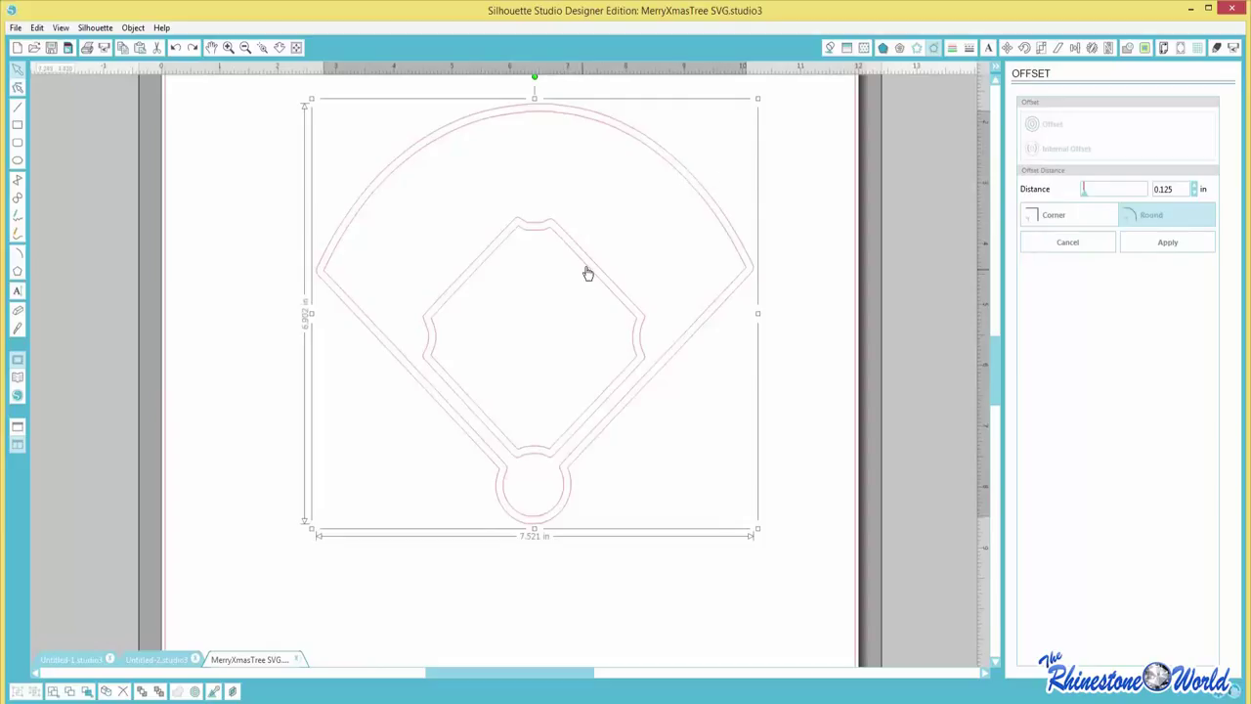
{"action": "key", "text": "Escape"}
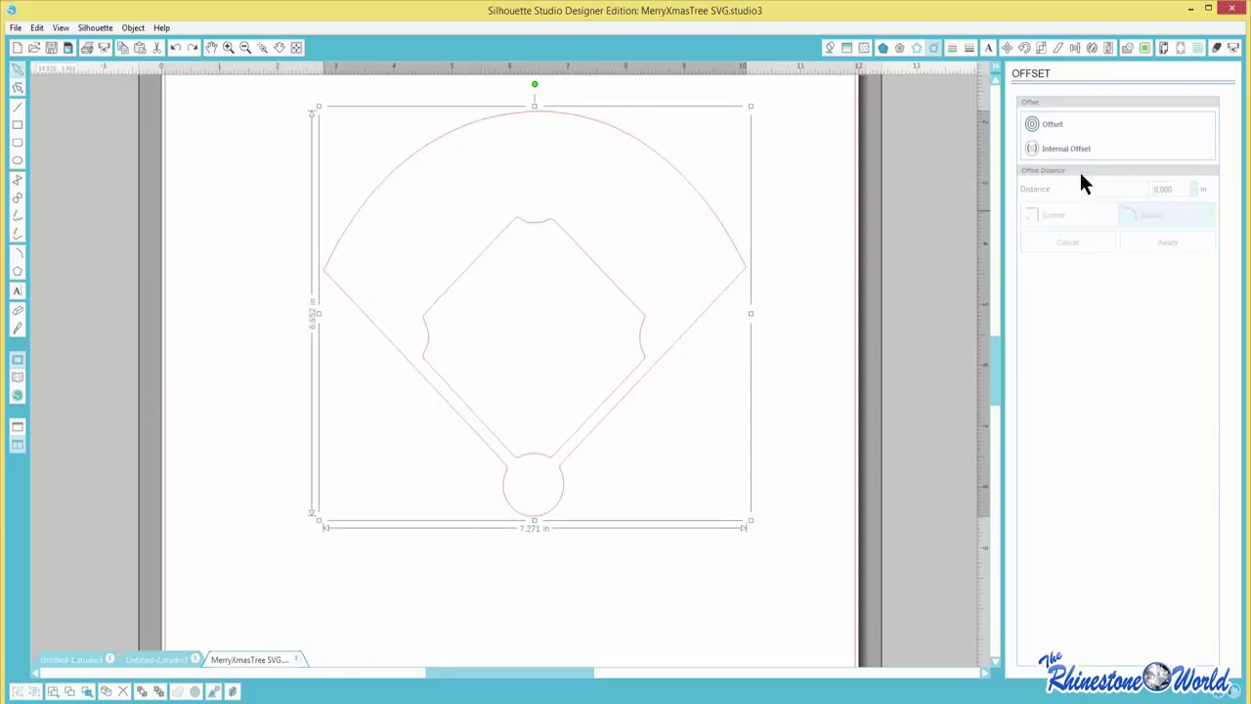
- Create a 0.039 in internal offset of the baseball diamond outline, and delete both outlines from the page
{"action": "left_click", "coordinate": [1057, 150]}
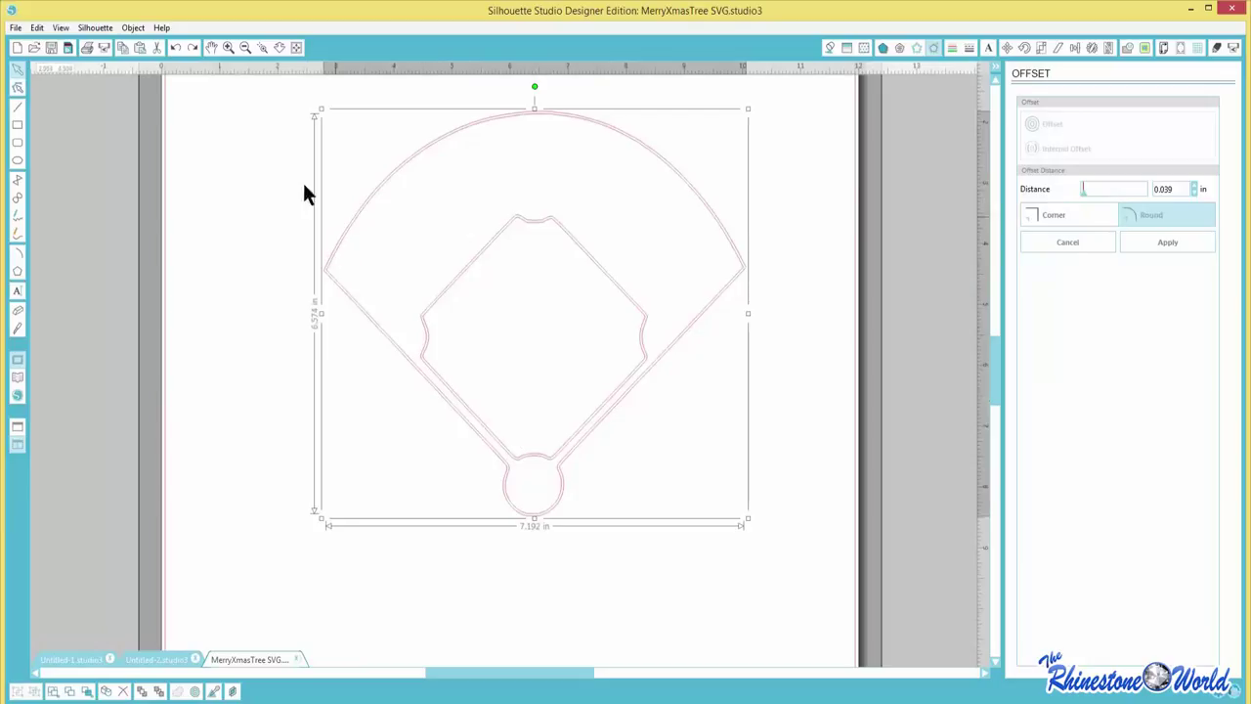
{"action": "left_click", "coordinate": [300, 119]}
{"action": "left_click_drag", "start_coordinate": [303, 98], "coordinate": [775, 558]}
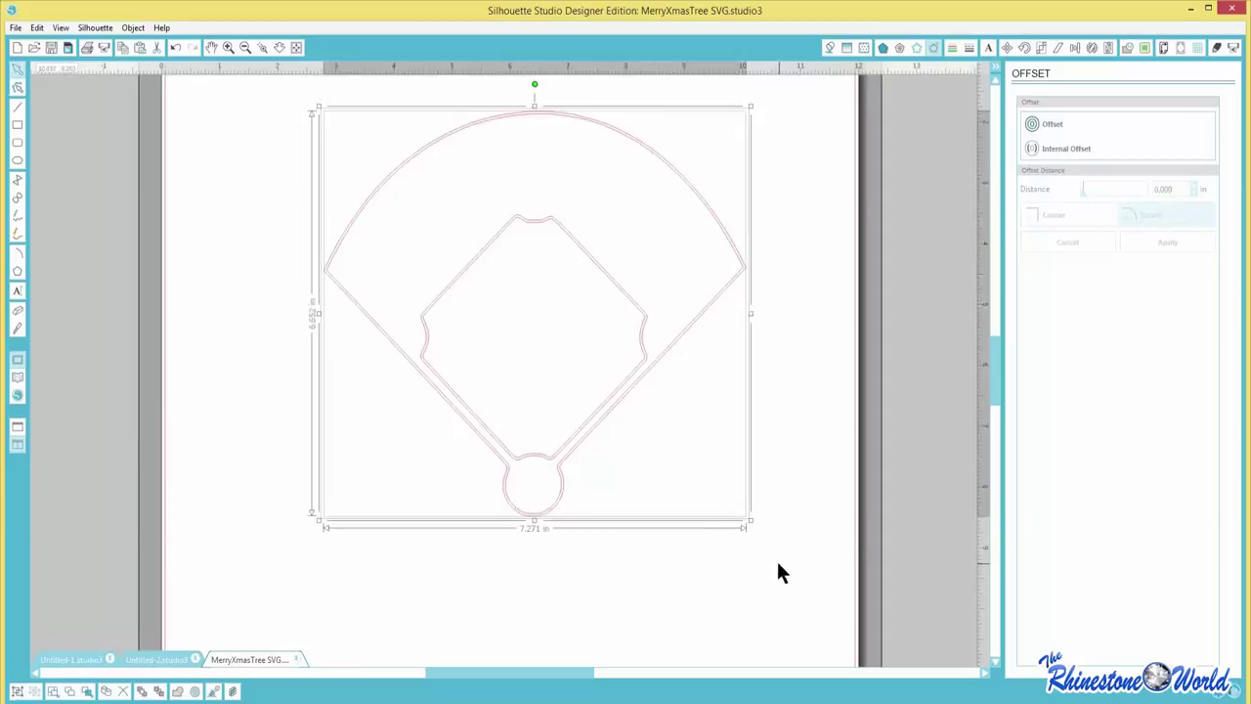
{"action": "key", "text": "Delete"}
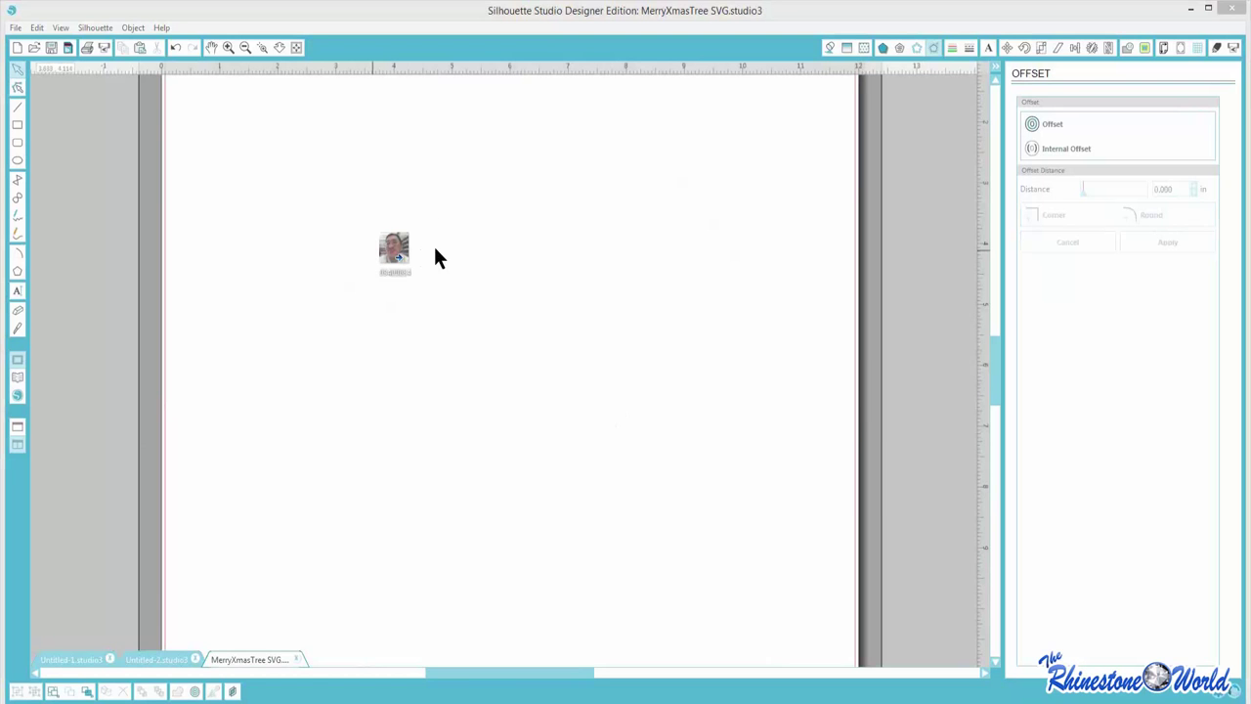
- Place the portrait photo file on the page and locate its upper corner
{"action": "left_click_drag", "start_coordinate": [436, 257], "coordinate": [436, 256]}
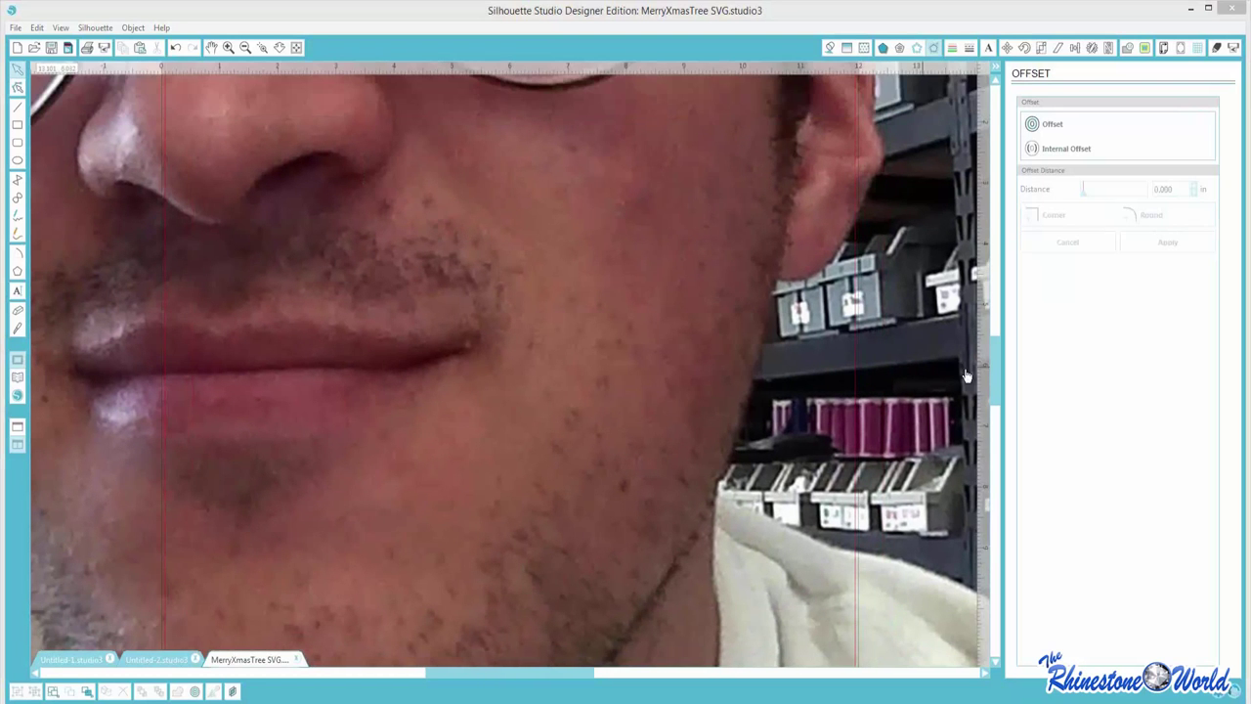
{"action": "left_click_drag", "start_coordinate": [994, 371], "coordinate": [997, 166]}
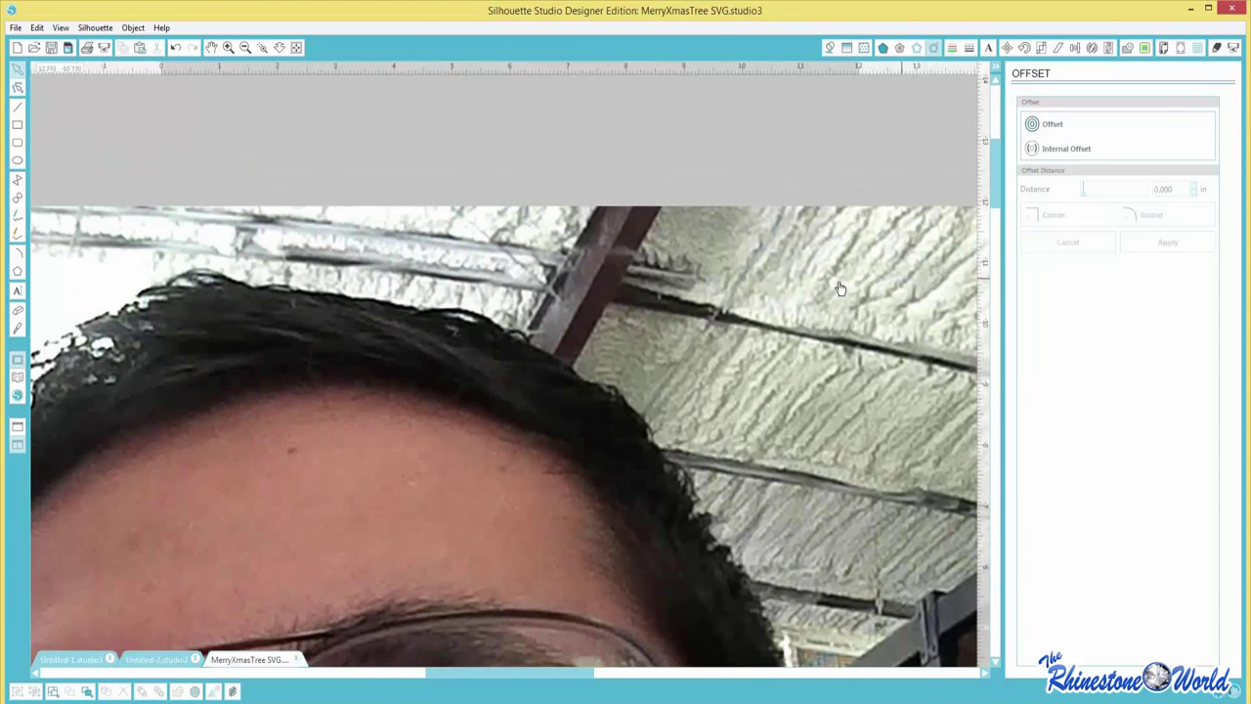
{"action": "left_click_drag", "start_coordinate": [839, 288], "coordinate": [816, 320]}
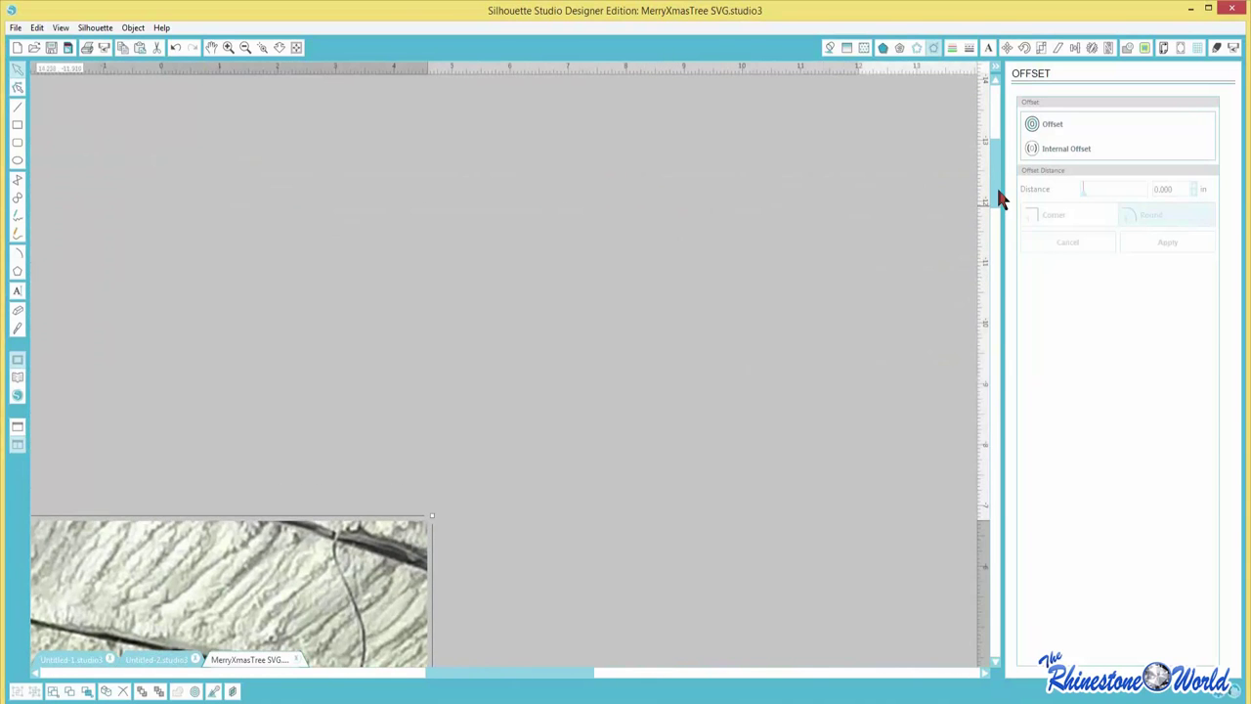
{"action": "left_click_drag", "start_coordinate": [998, 198], "coordinate": [1002, 290]}
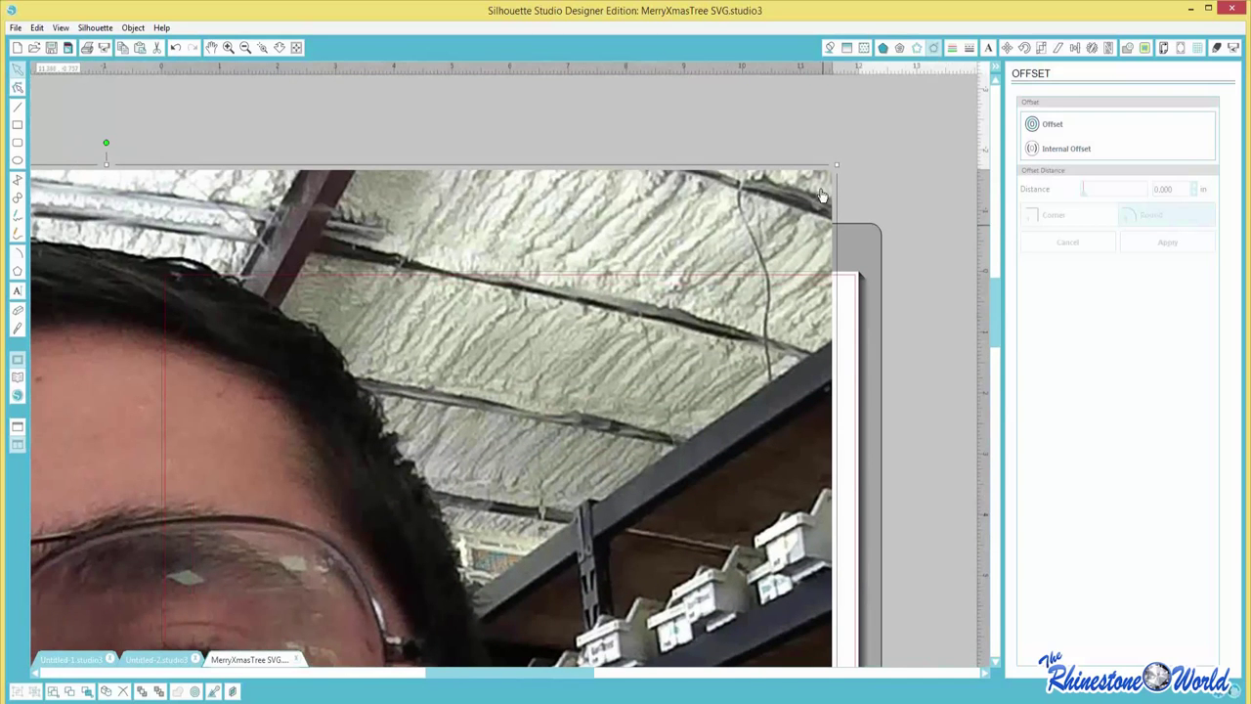
- Scale the portrait photo down to about 5.97 in square and position it near the middle of the page
{"action": "left_click_drag", "start_coordinate": [838, 167], "coordinate": [936, 121]}
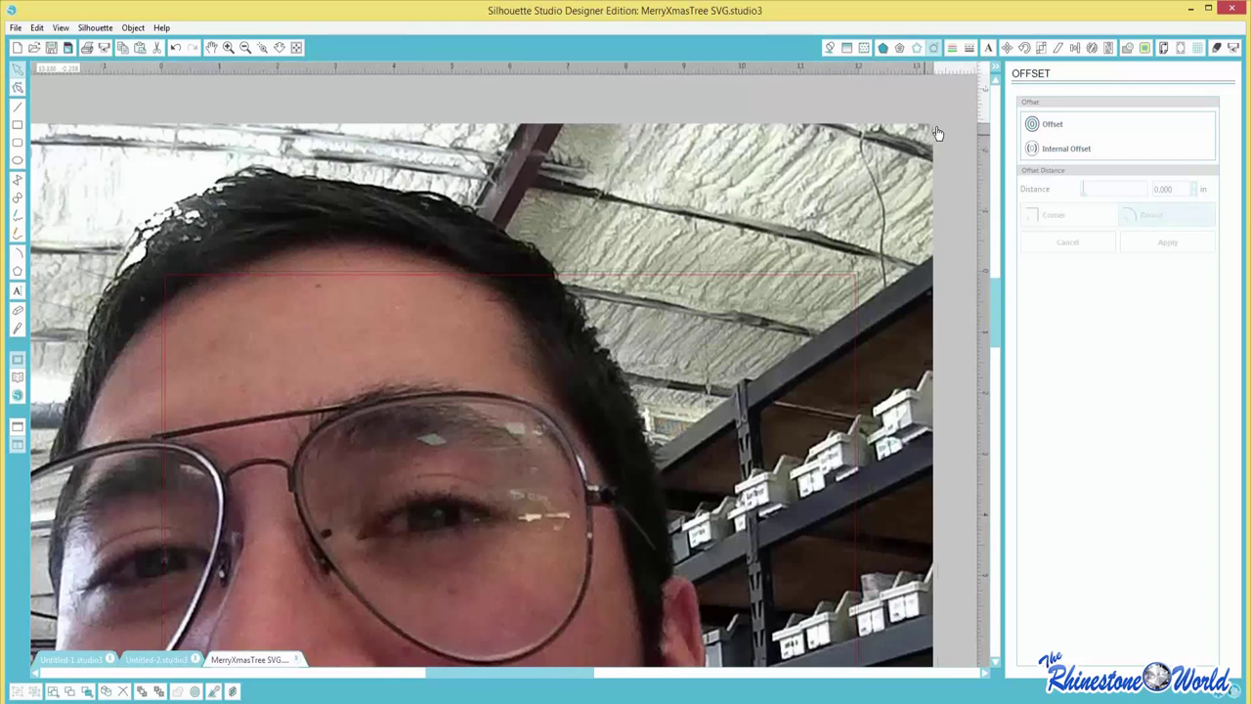
{"action": "left_click_drag", "start_coordinate": [936, 132], "coordinate": [353, 600]}
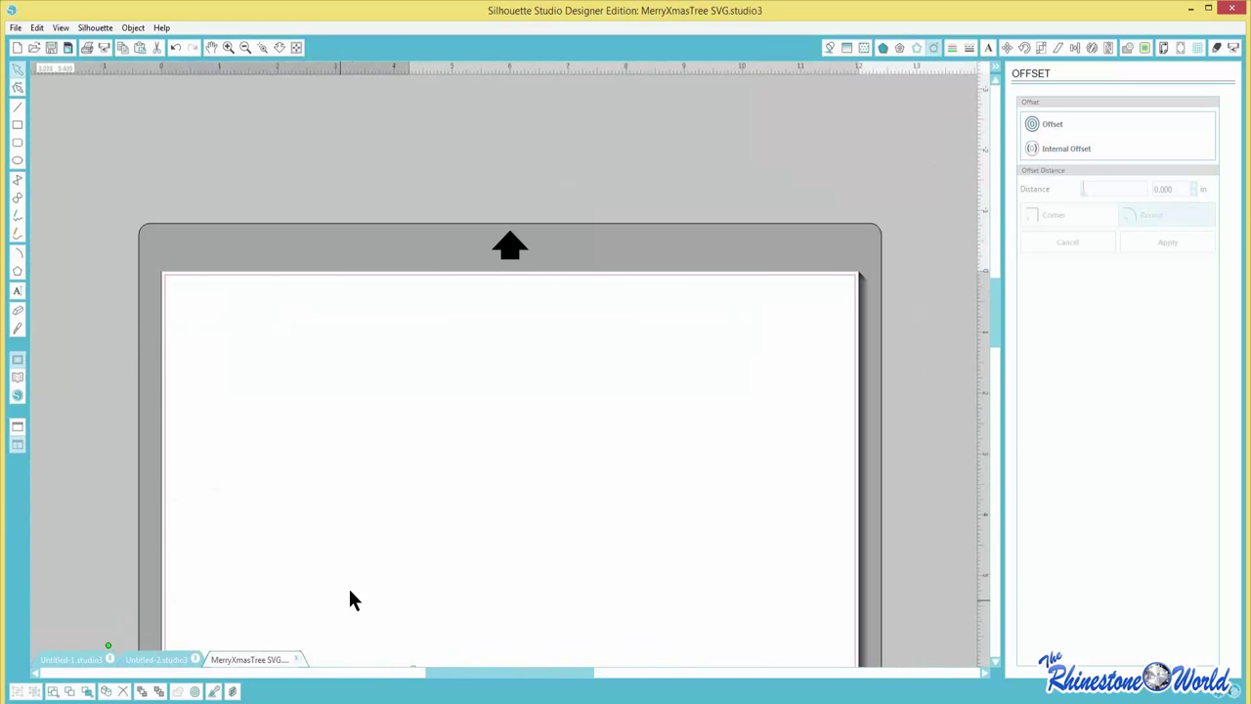
{"action": "left_click_drag", "start_coordinate": [992, 328], "coordinate": [891, 399]}
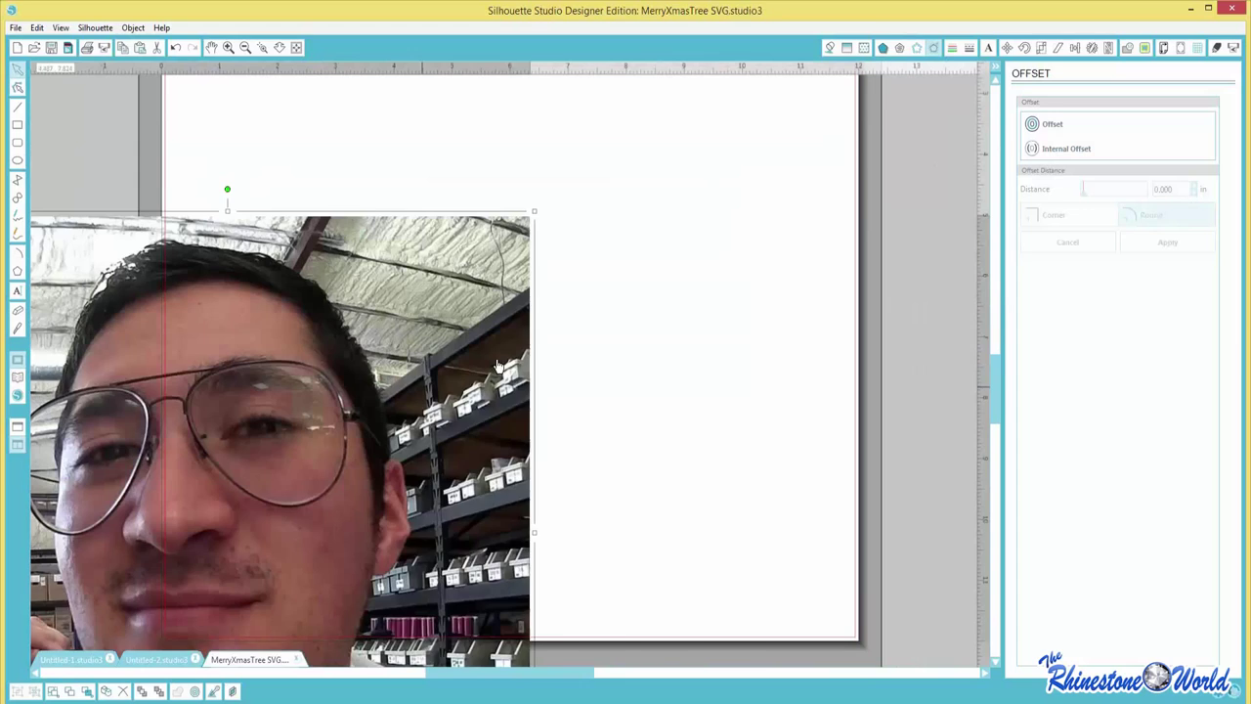
{"action": "left_click_drag", "start_coordinate": [498, 367], "coordinate": [718, 301]}
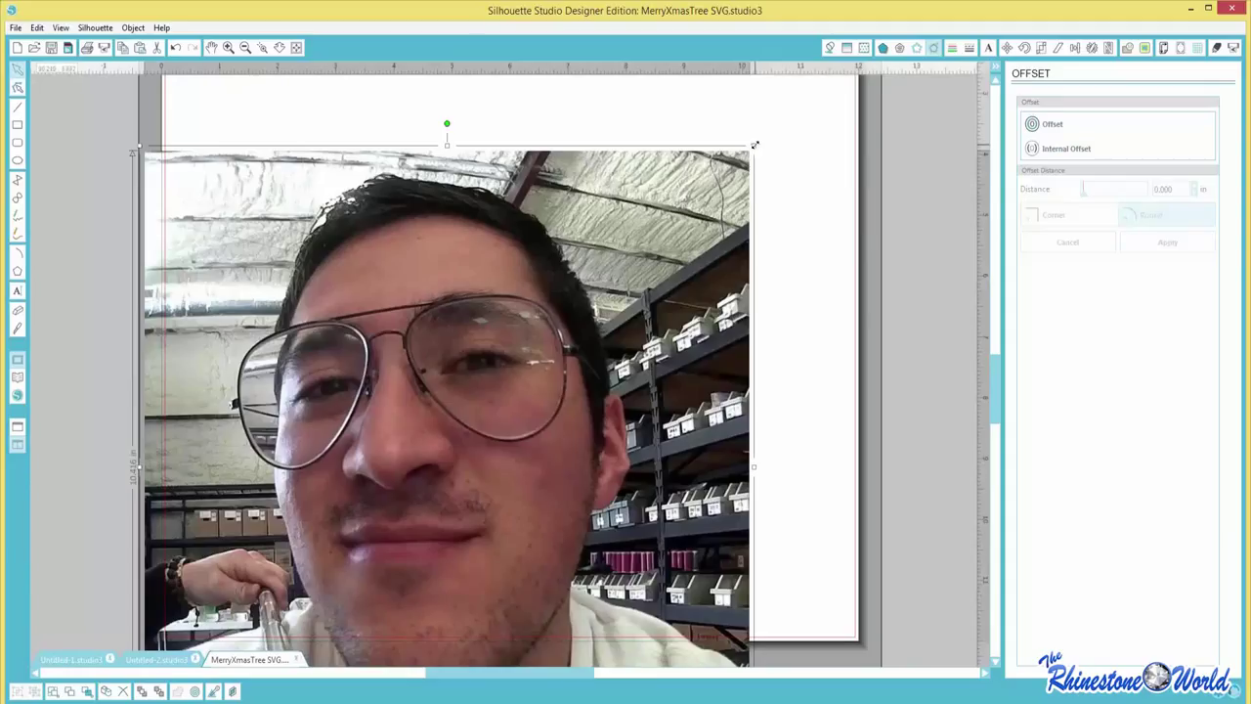
{"action": "left_click_drag", "start_coordinate": [755, 145], "coordinate": [494, 419]}
{"action": "left_click_drag", "start_coordinate": [454, 498], "coordinate": [578, 286]}
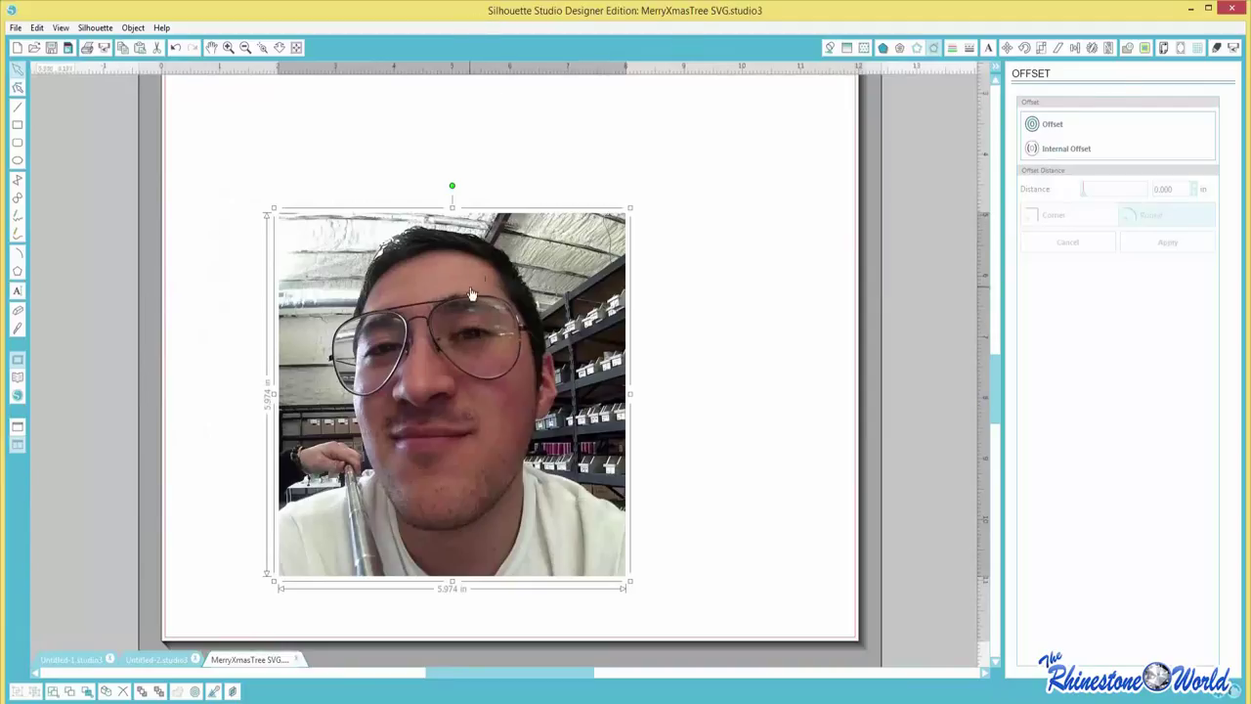
{"action": "left_click_drag", "start_coordinate": [472, 295], "coordinate": [533, 198]}
- Select the face in the photo as the trace area, with high pass filter 60.00 and threshold 49.5%
{"action": "left_click", "coordinate": [1144, 47]}
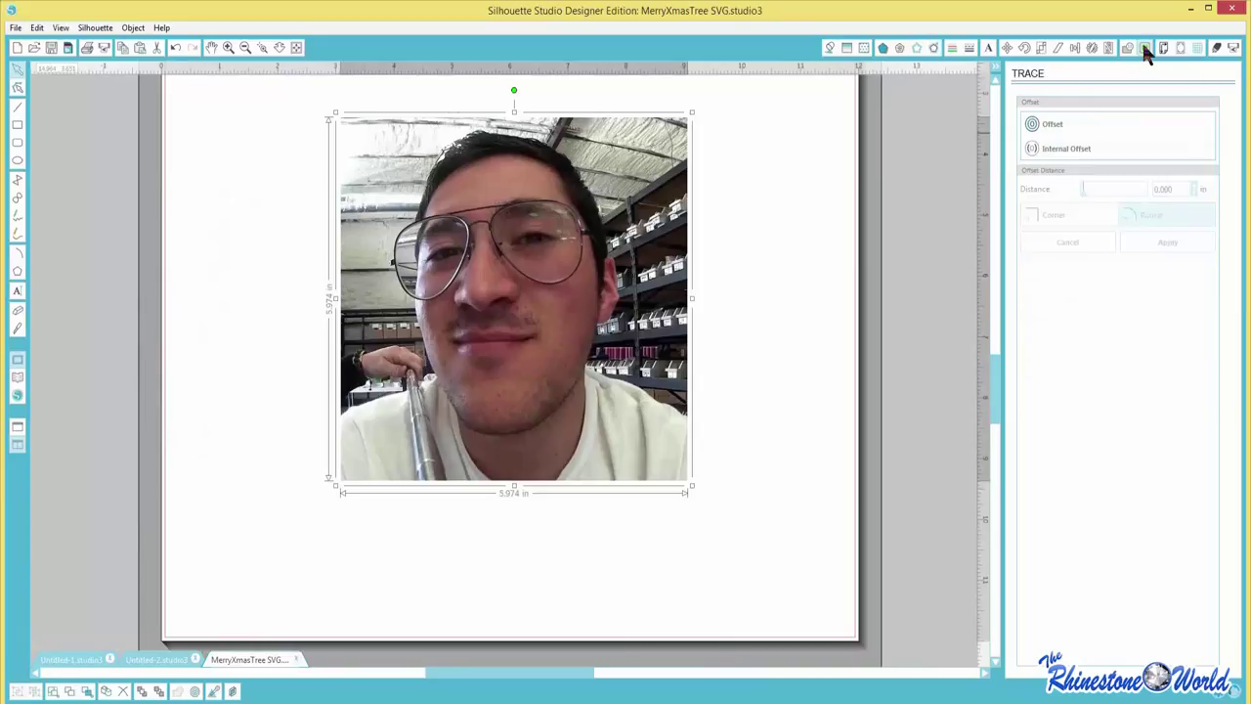
{"action": "left_click", "coordinate": [1051, 124]}
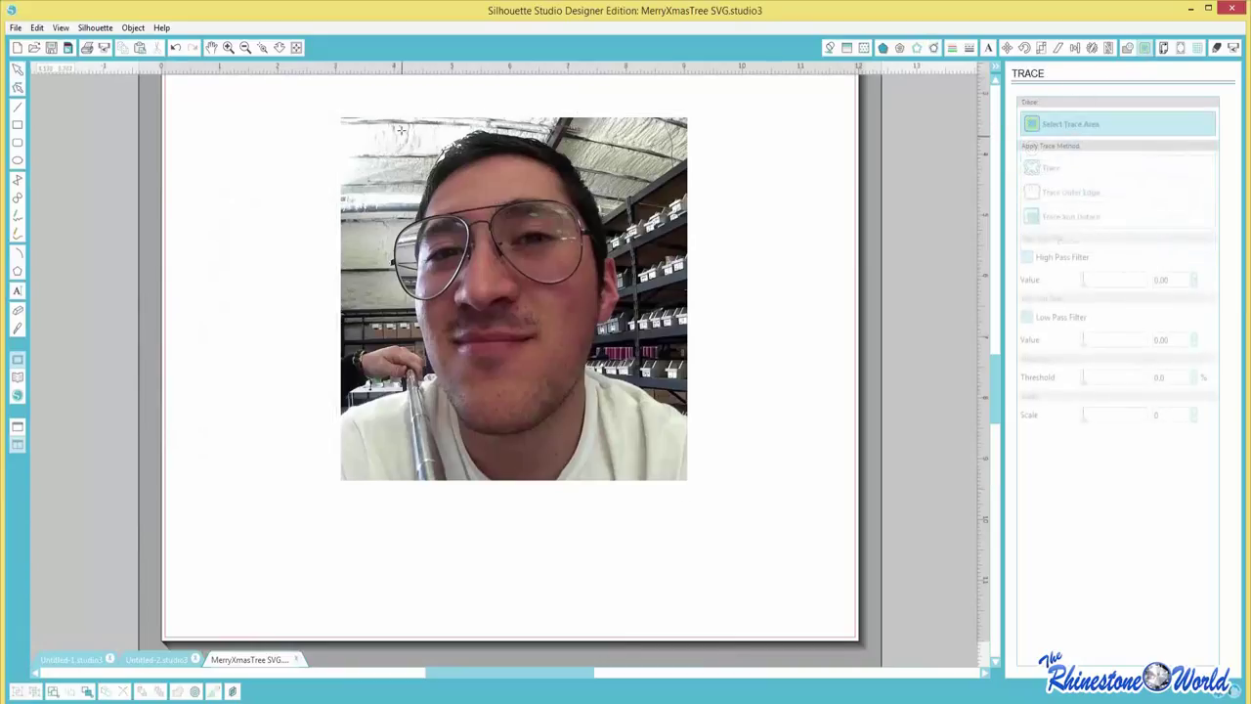
{"action": "left_click_drag", "start_coordinate": [382, 121], "coordinate": [519, 261]}
{"action": "mouse_move", "coordinate": [587, 332]}
{"action": "left_mouse_down"}
{"action": "mouse_move", "coordinate": [645, 479]}
{"action": "mouse_move", "coordinate": [641, 451]}
{"action": "left_mouse_up"}
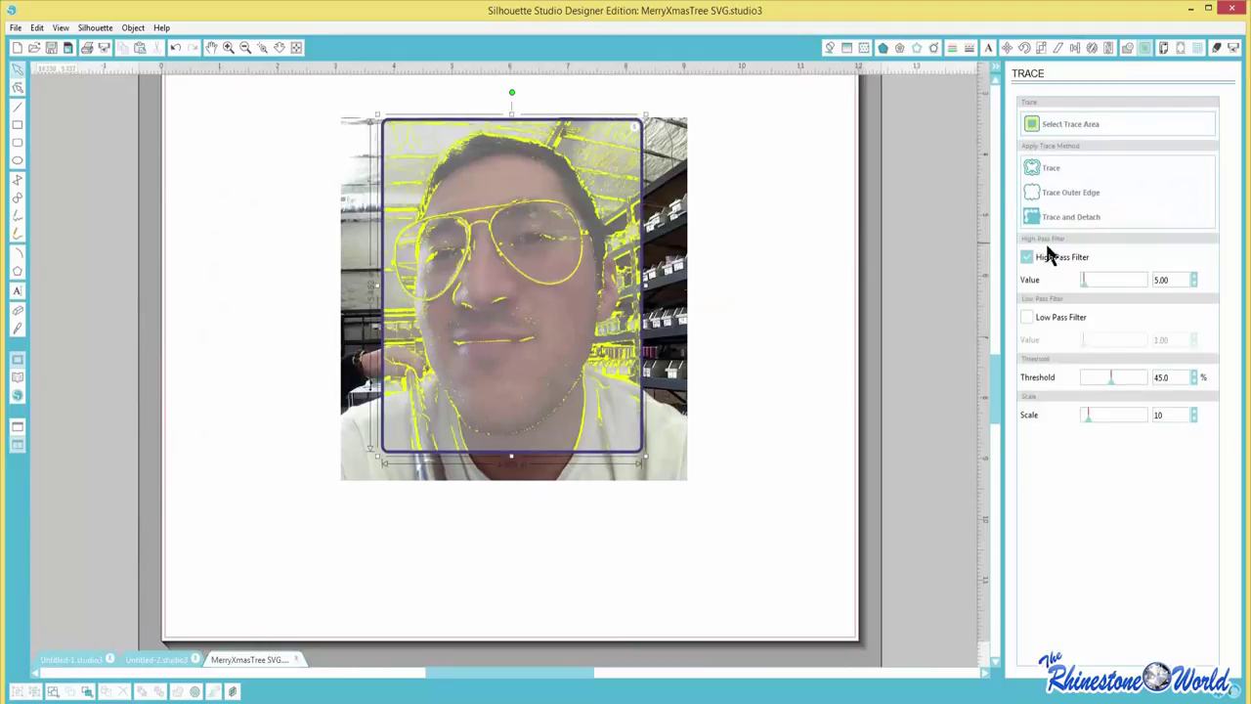
{"action": "left_click_drag", "start_coordinate": [1083, 279], "coordinate": [1094, 280]}
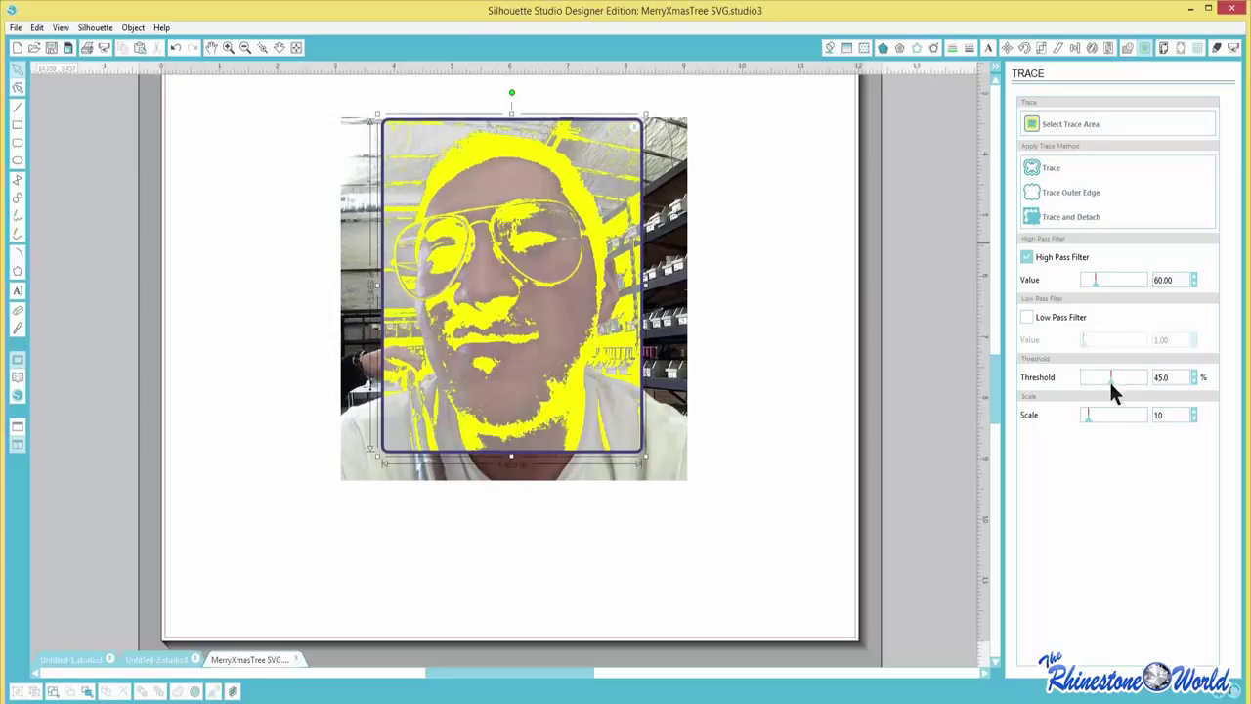
{"action": "left_click_drag", "start_coordinate": [1108, 379], "coordinate": [1114, 379]}
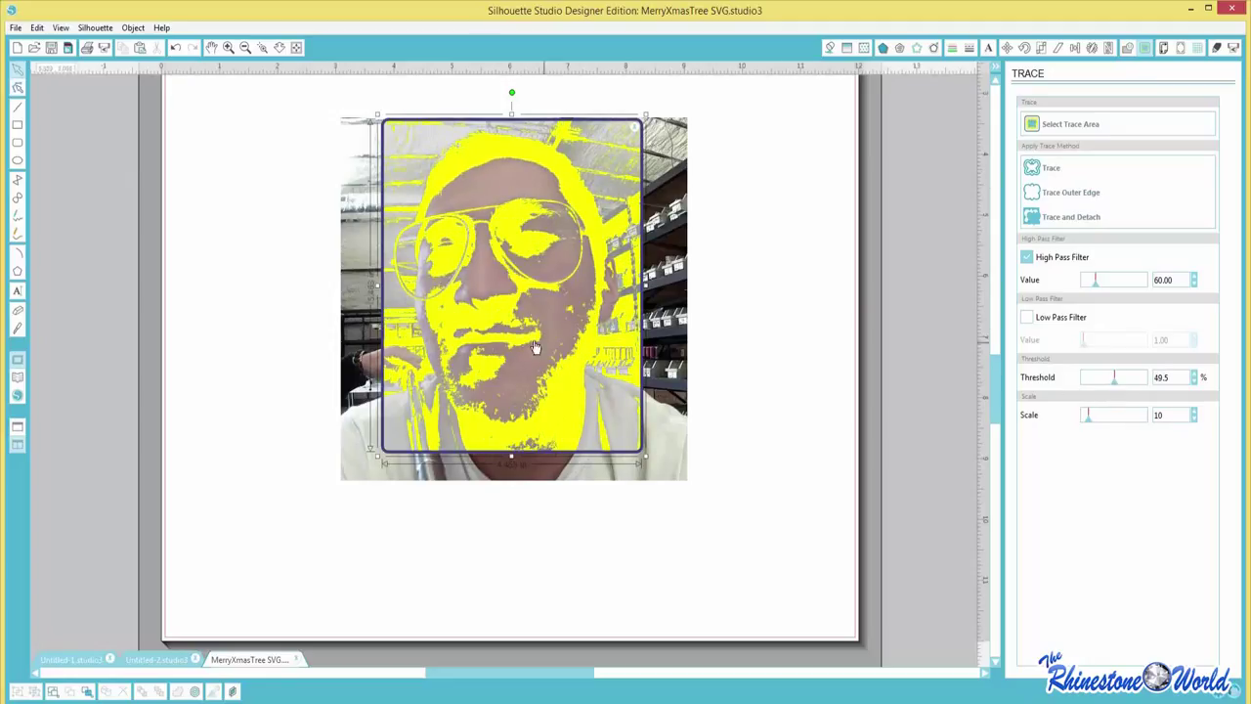
- Trace the selected face area, separate the outline from the photo, and delete the photo
{"action": "left_click", "coordinate": [1044, 168]}
{"action": "mouse_move", "coordinate": [580, 277]}
{"action": "left_mouse_down"}
{"action": "mouse_move", "coordinate": [478, 377]}
{"action": "mouse_move", "coordinate": [324, 433]}
{"action": "mouse_move", "coordinate": [435, 363]}
{"action": "mouse_move", "coordinate": [383, 351]}
{"action": "mouse_move", "coordinate": [623, 290]}
{"action": "left_mouse_up"}
{"action": "left_click", "coordinate": [580, 326]}
{"action": "key", "text": "Delete"}
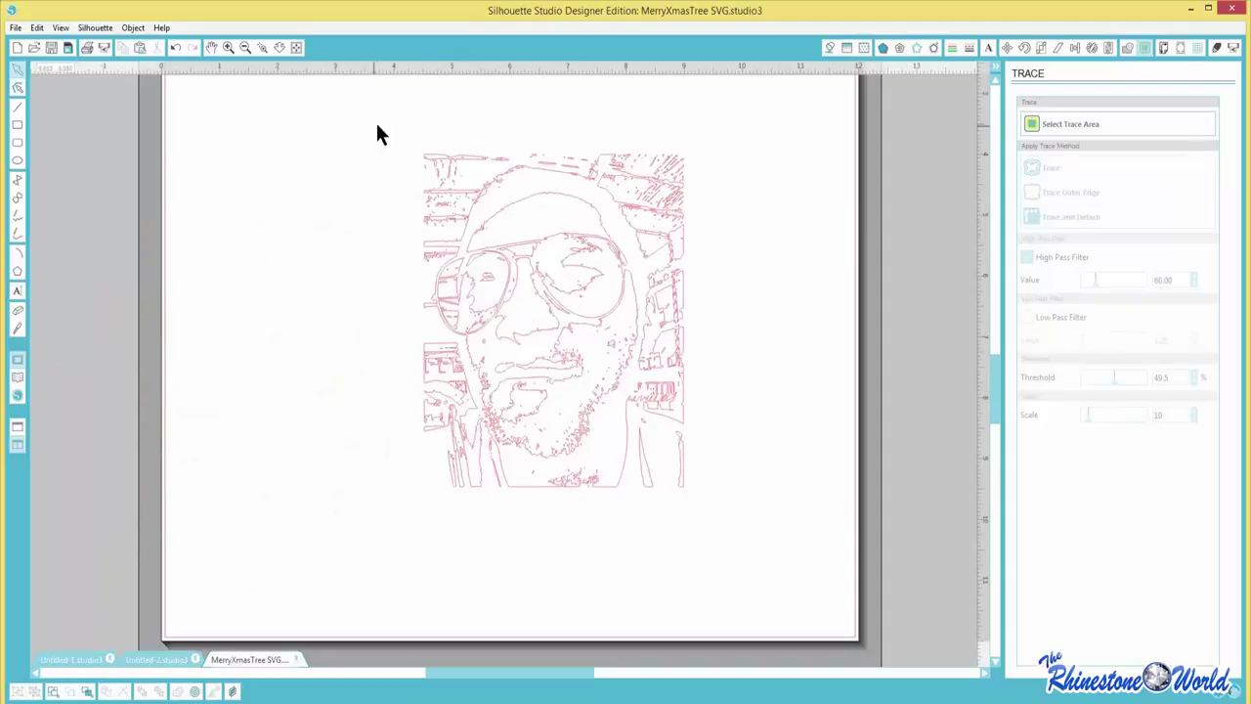
- Delete the whole traced portrait outline from the page
{"action": "left_click_drag", "start_coordinate": [377, 124], "coordinate": [738, 557]}
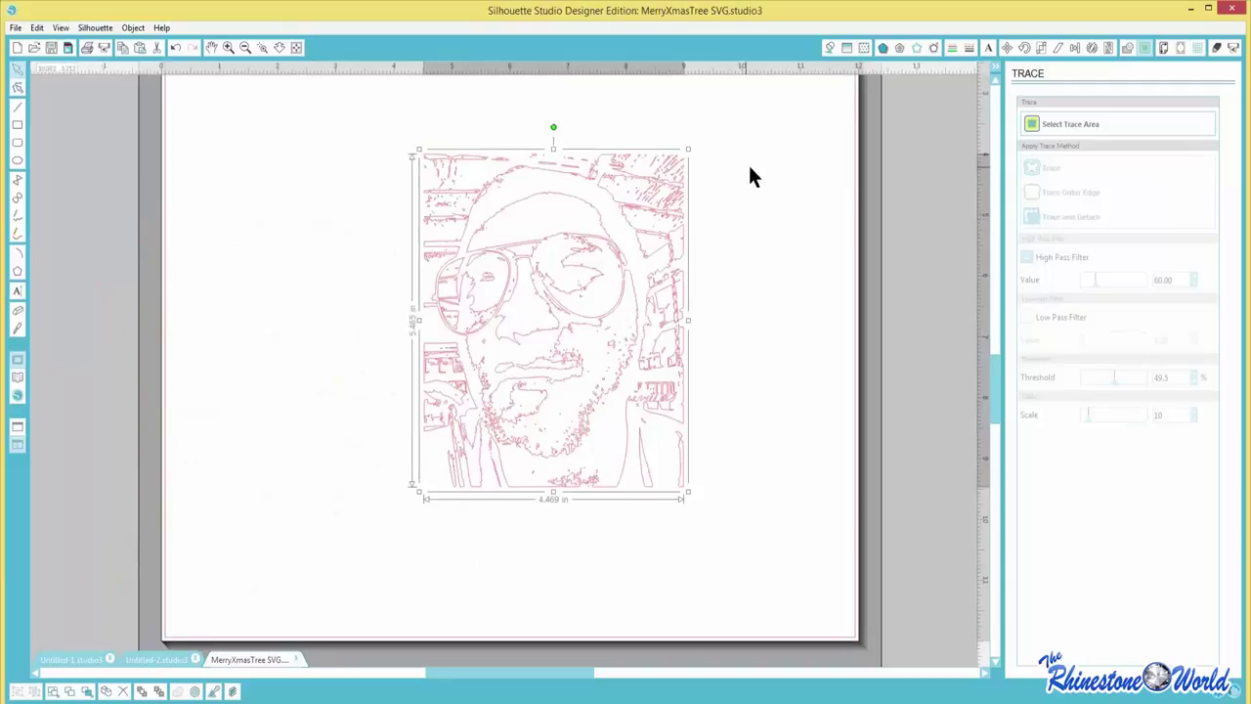
{"action": "key", "text": "Delete"}
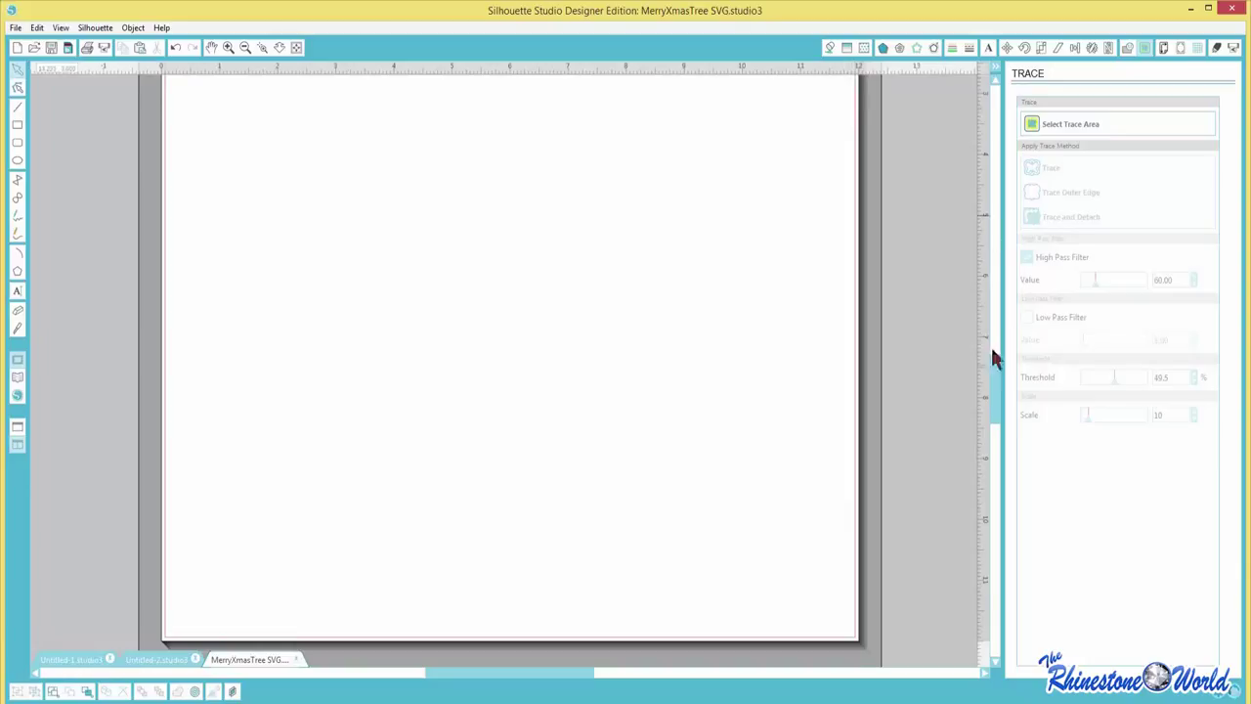
{"action": "left_click_drag", "start_coordinate": [993, 371], "coordinate": [994, 342]}
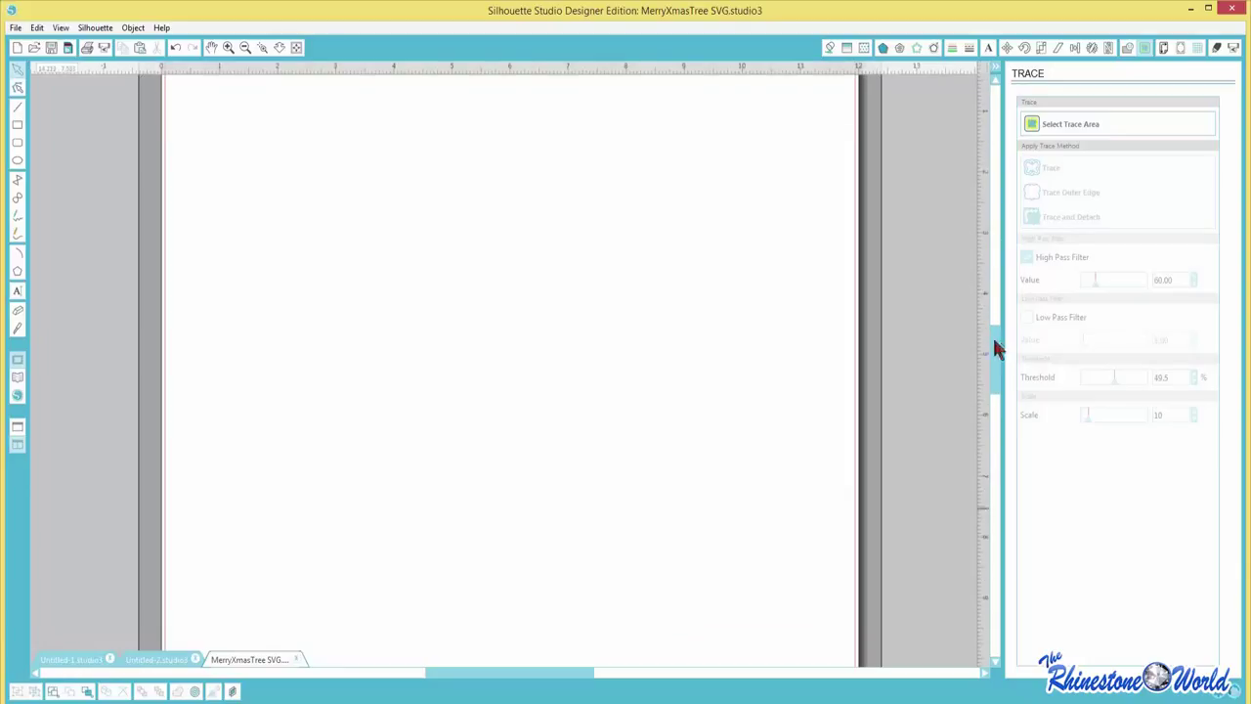
- Try a text insertion and an ellipse about 5.41 in wide and 3.23 in tall, and delete the ellipse
{"action": "left_click", "coordinate": [16, 291]}
{"action": "left_click", "coordinate": [415, 205]}
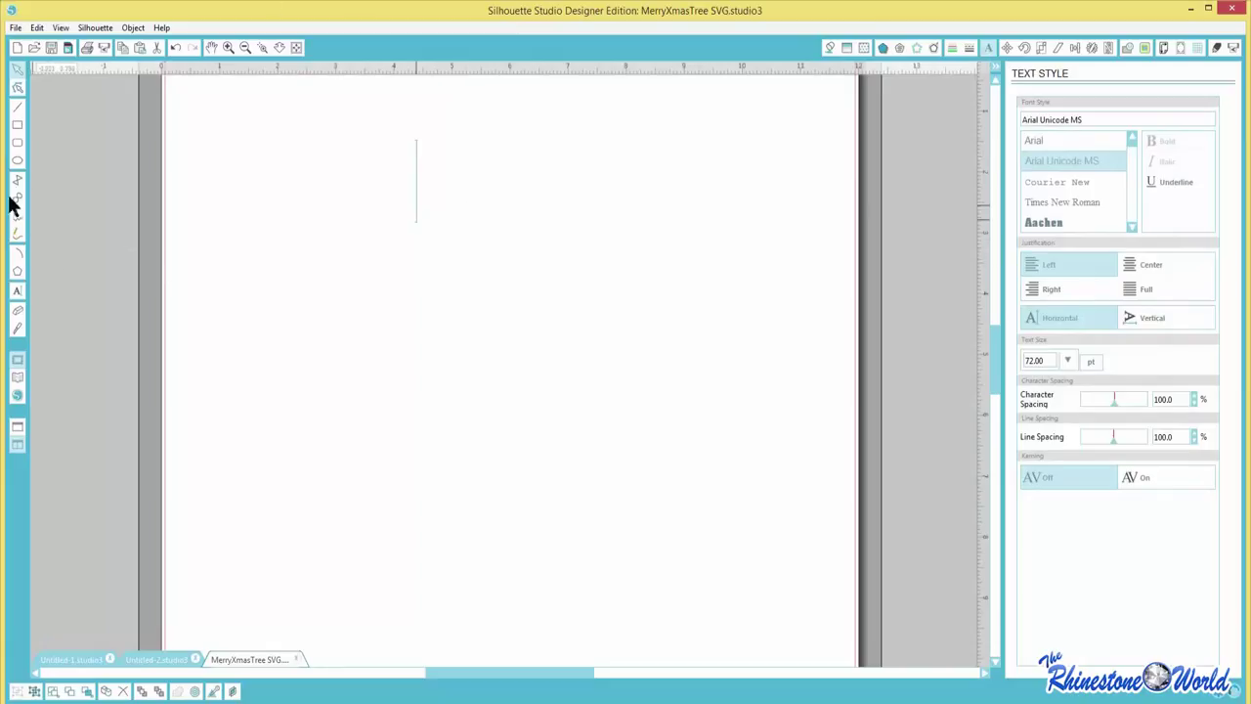
{"action": "left_click", "coordinate": [16, 161]}
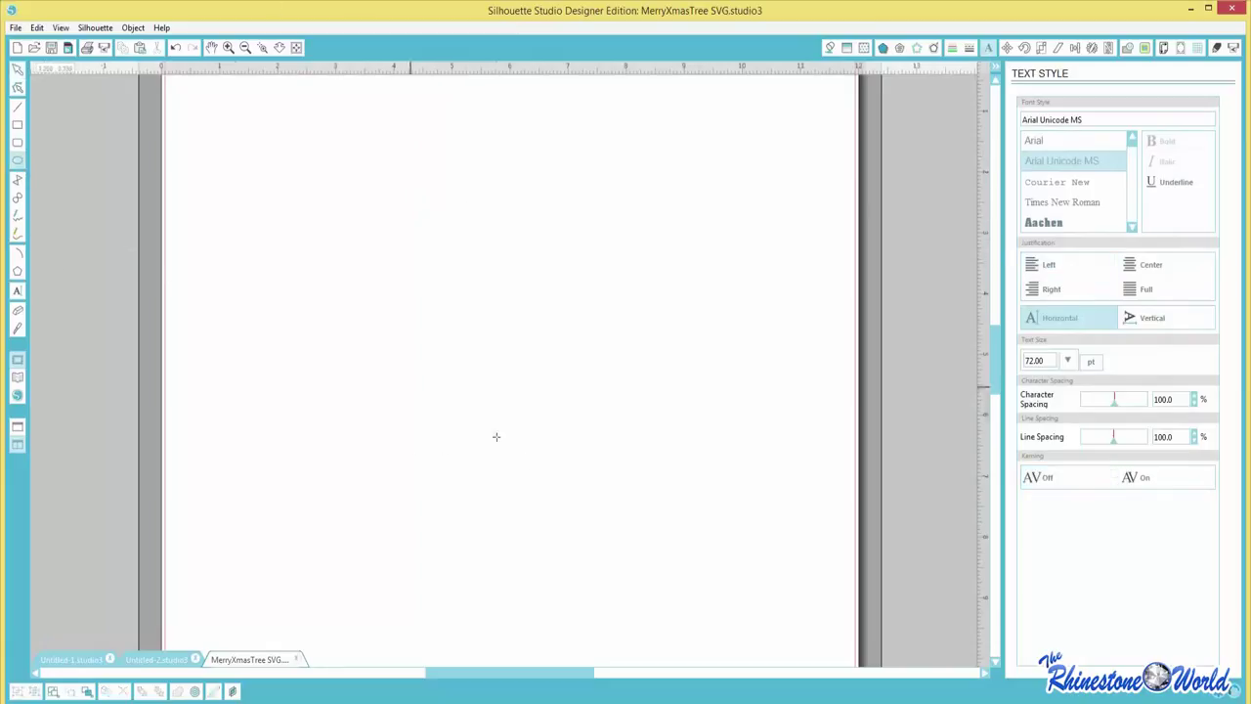
{"action": "left_click_drag", "start_coordinate": [408, 387], "coordinate": [724, 583]}
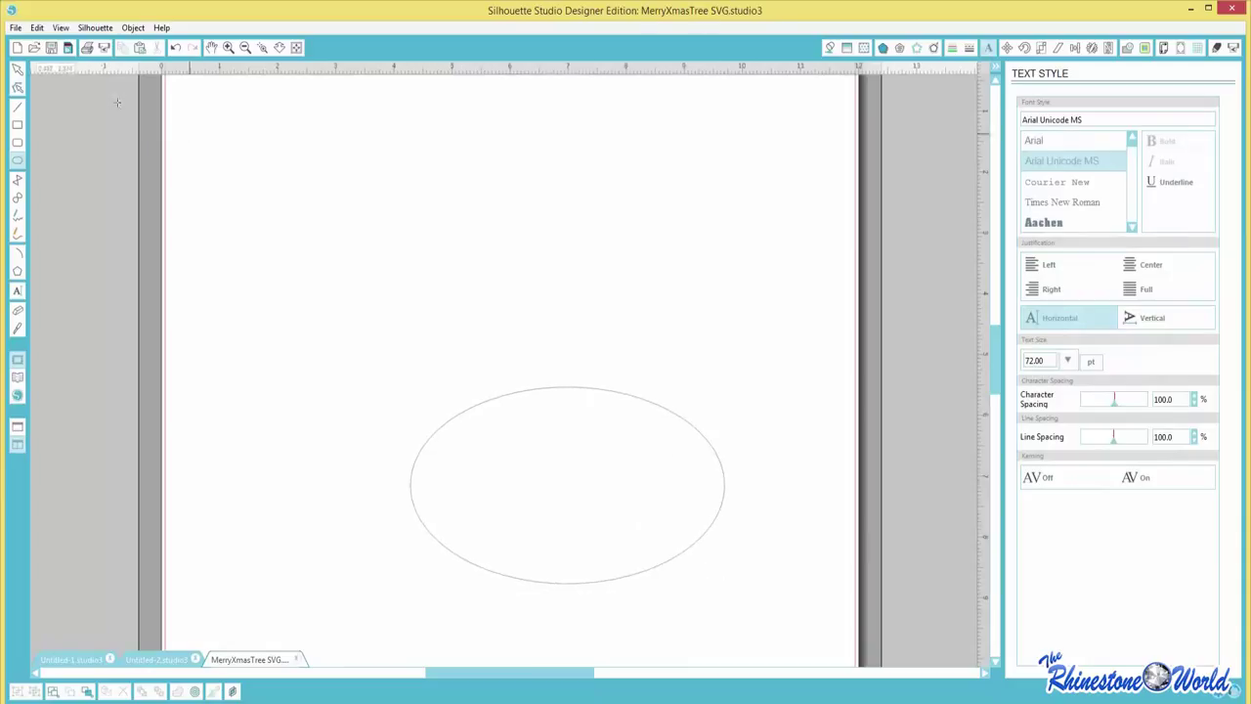
{"action": "left_click", "coordinate": [15, 72]}
{"action": "left_click", "coordinate": [18, 291]}
{"action": "left_click", "coordinate": [493, 401]}
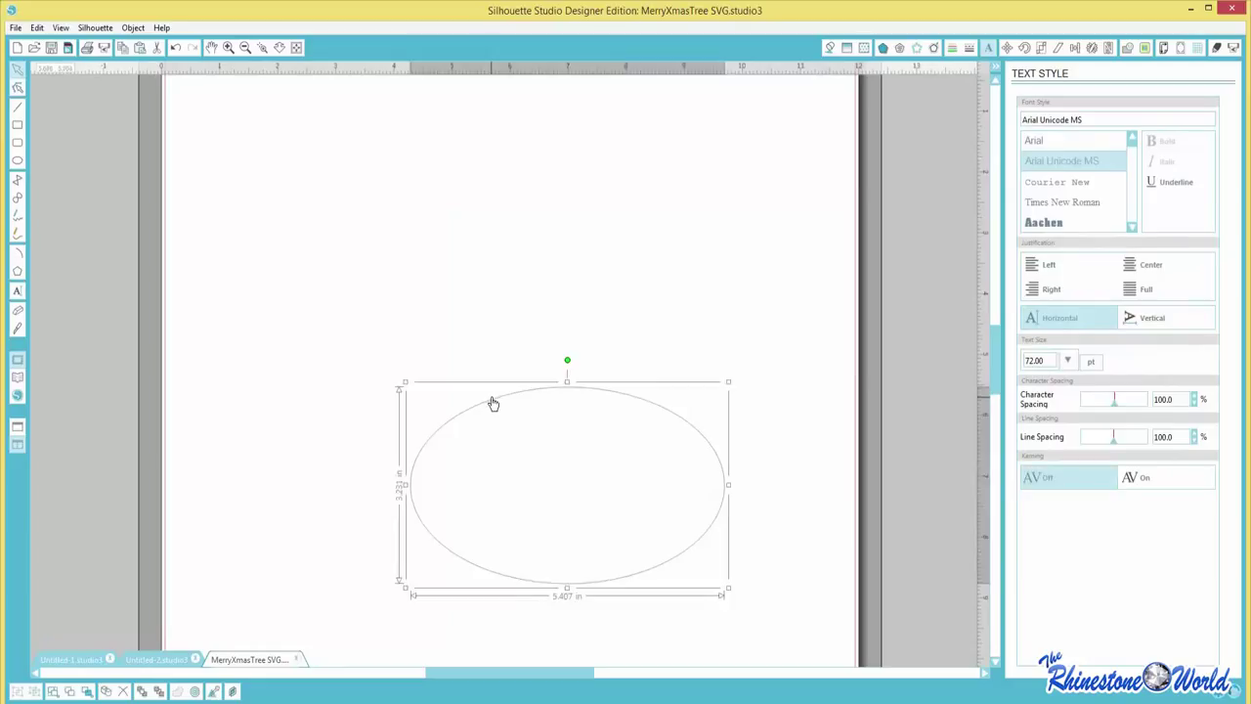
{"action": "key", "text": "Delete"}
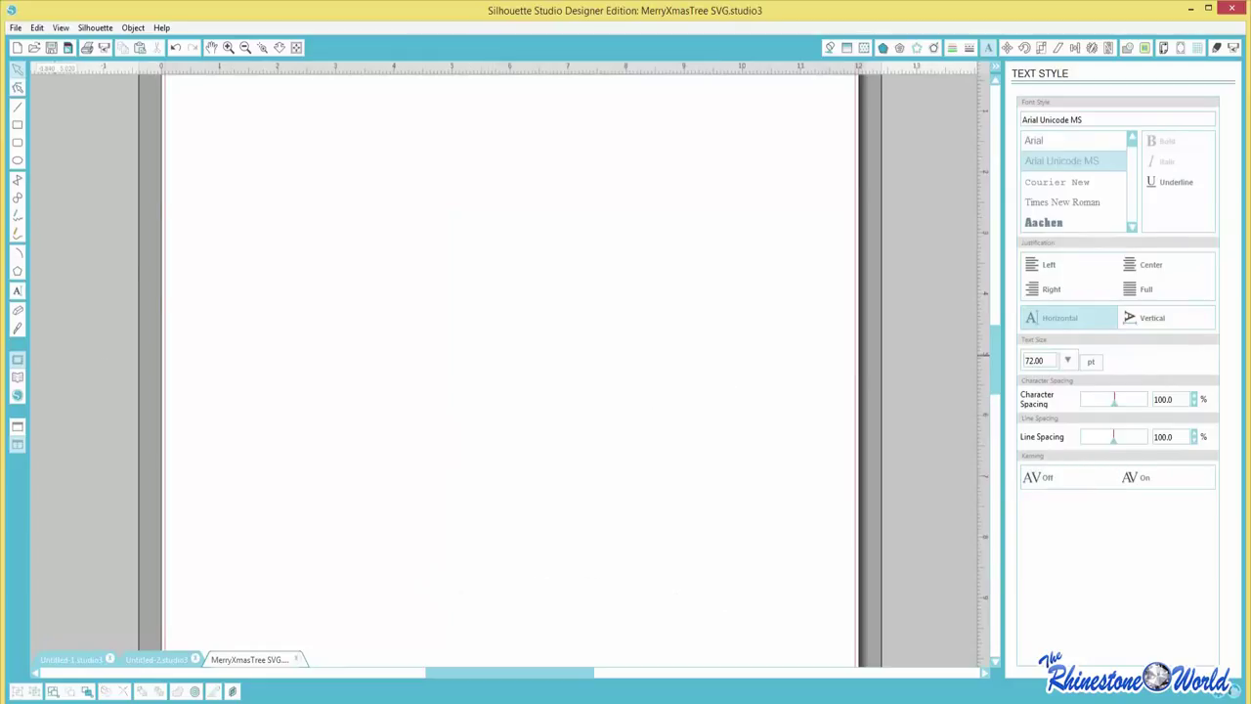
- Paste the copied sports graphics onto the page and delete the hockey player and volleyball
{"action": "key", "text": "ctrl+v"}
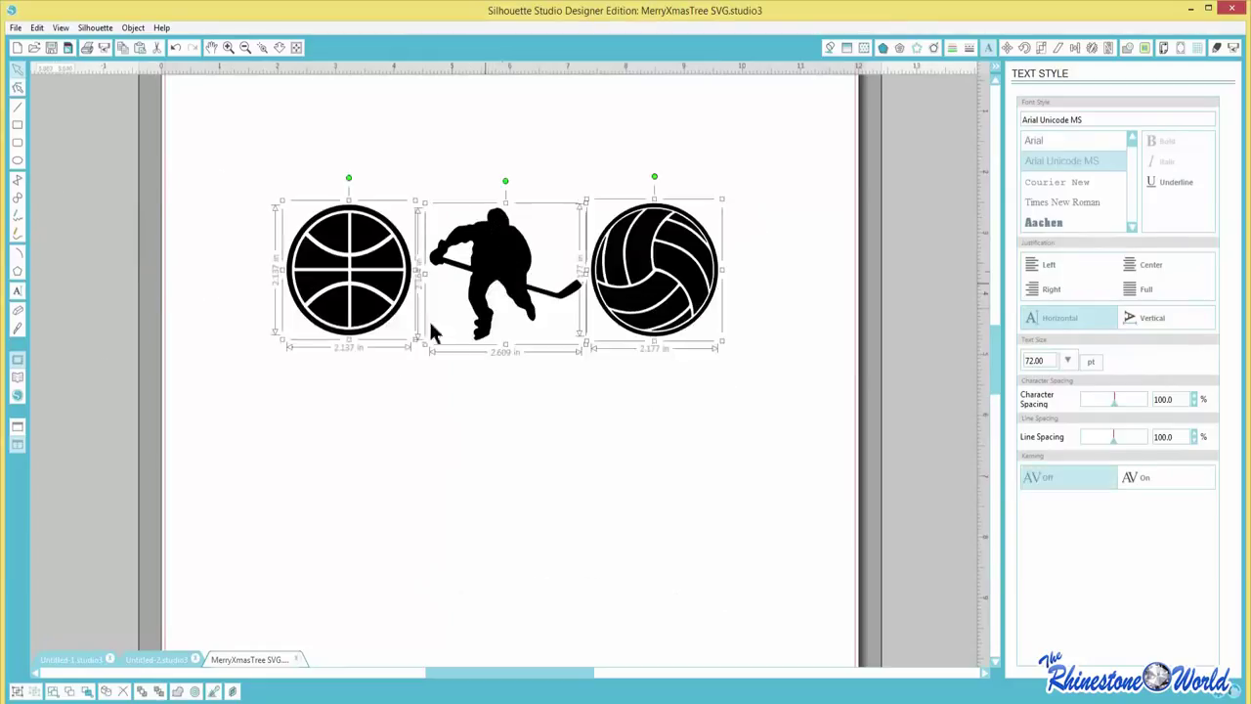
{"action": "left_click_drag", "start_coordinate": [438, 168], "coordinate": [768, 419]}
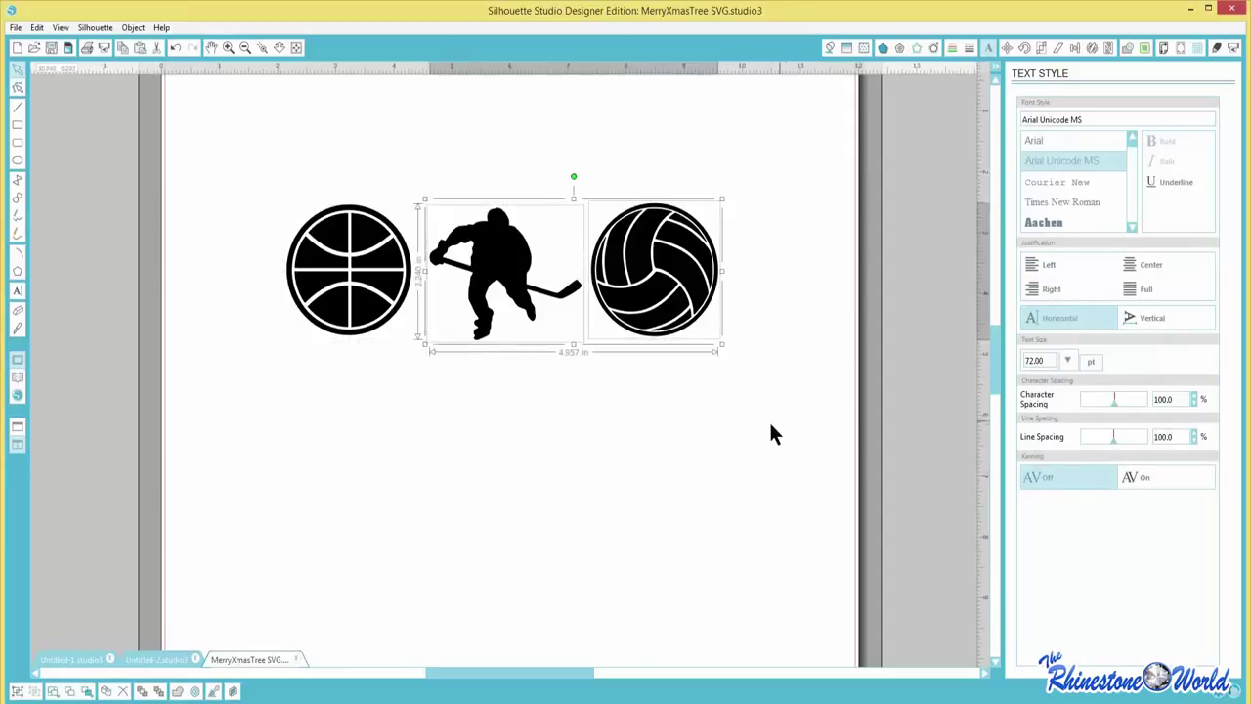
{"action": "key", "text": "Delete"}
- Enlarge the basketball graphic to about 7 in wide, leaving space above it on the page
{"action": "left_click", "coordinate": [397, 280]}
{"action": "left_click_drag", "start_coordinate": [419, 348], "coordinate": [762, 556]}
{"action": "left_click", "coordinate": [332, 225]}
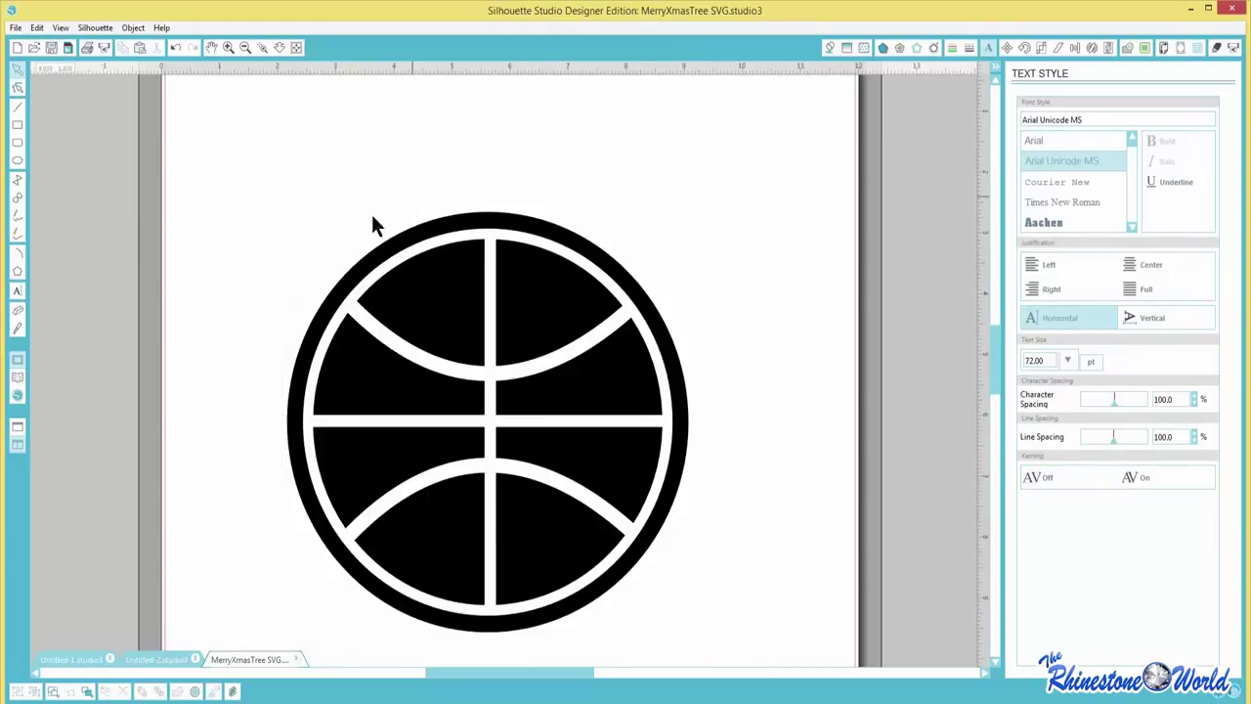
- Add the text "Mustangs" above the basketball in Arial Unicode MS at 72 pt
{"action": "left_click", "coordinate": [17, 293]}
{"action": "left_click", "coordinate": [291, 188]}
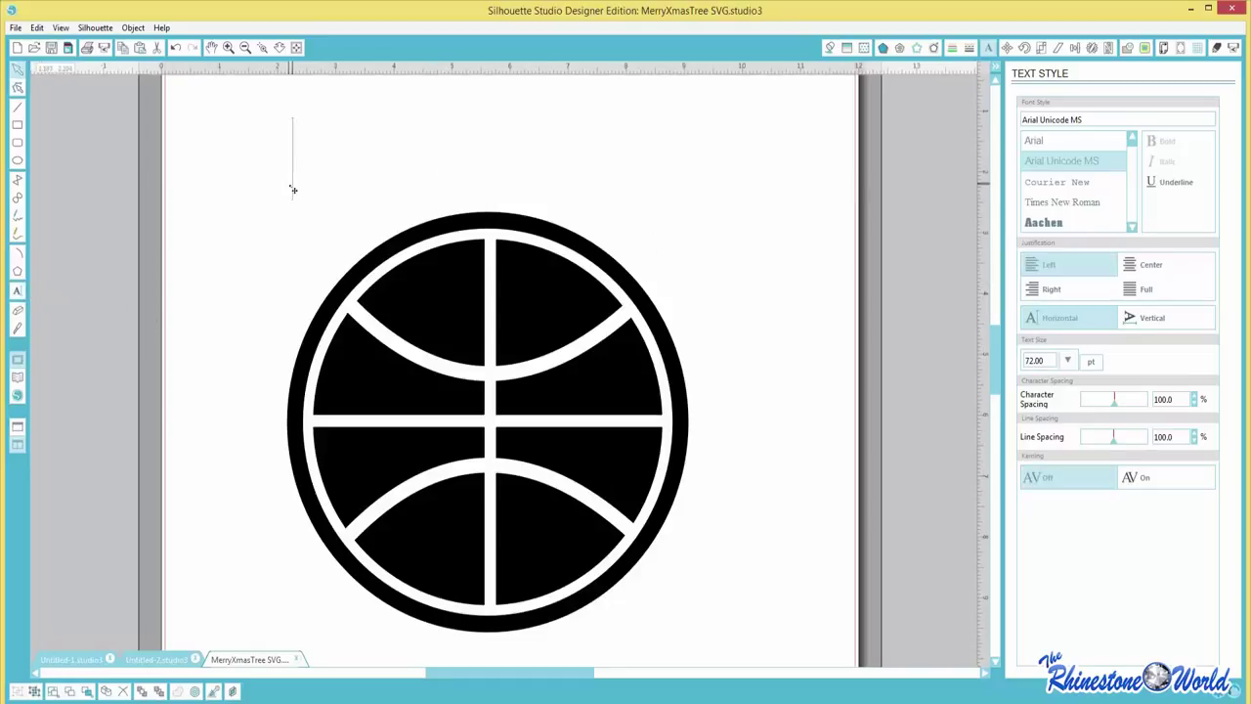
{"action": "type", "text": "Mus"}
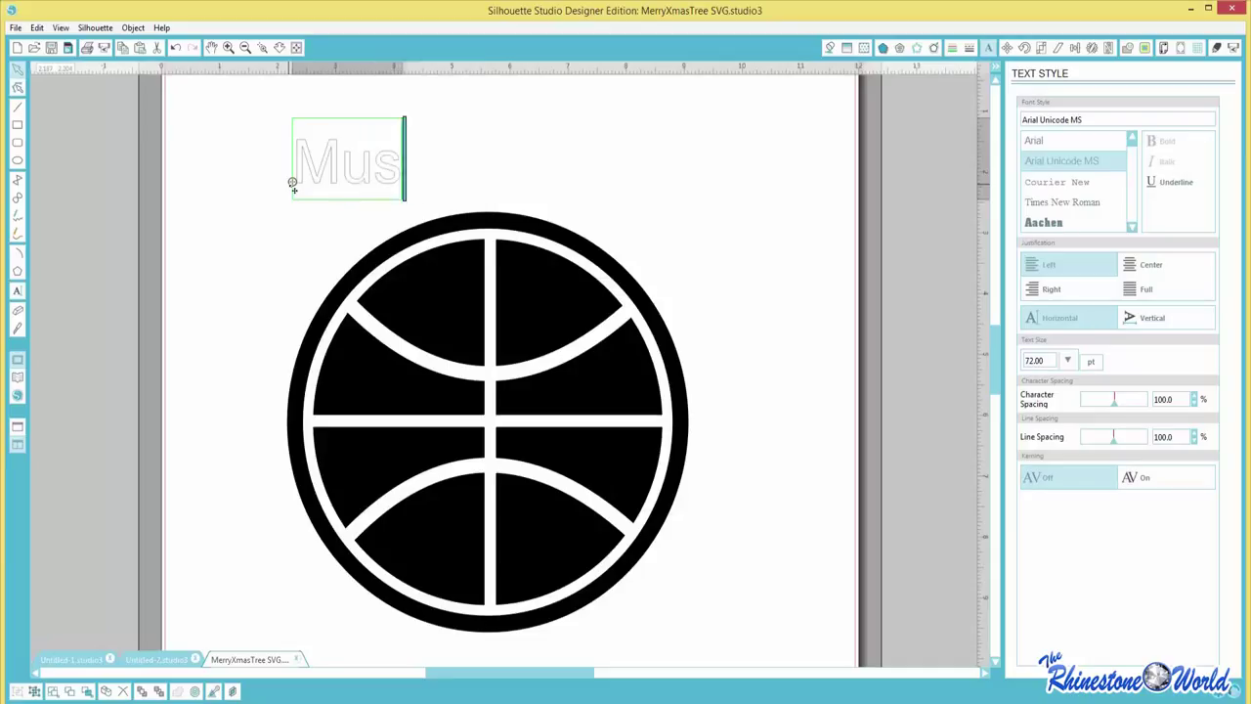
{"action": "type", "text": "tangs"}
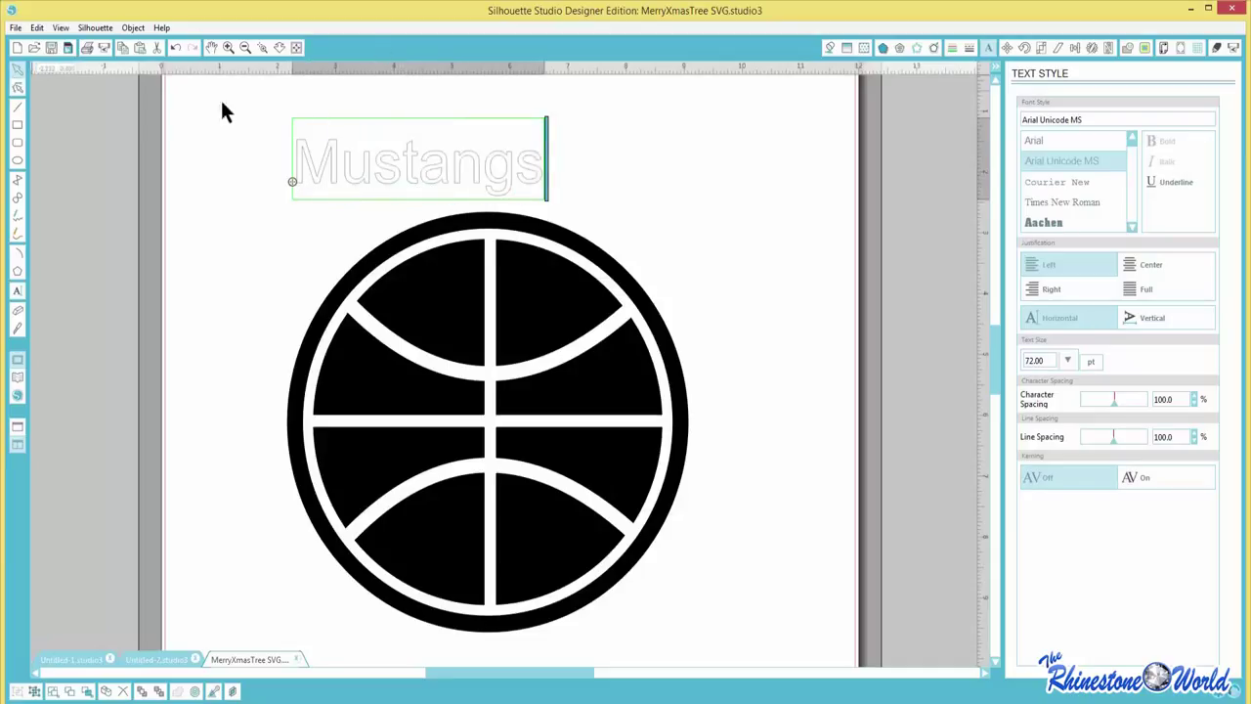
{"action": "left_click", "coordinate": [310, 226]}
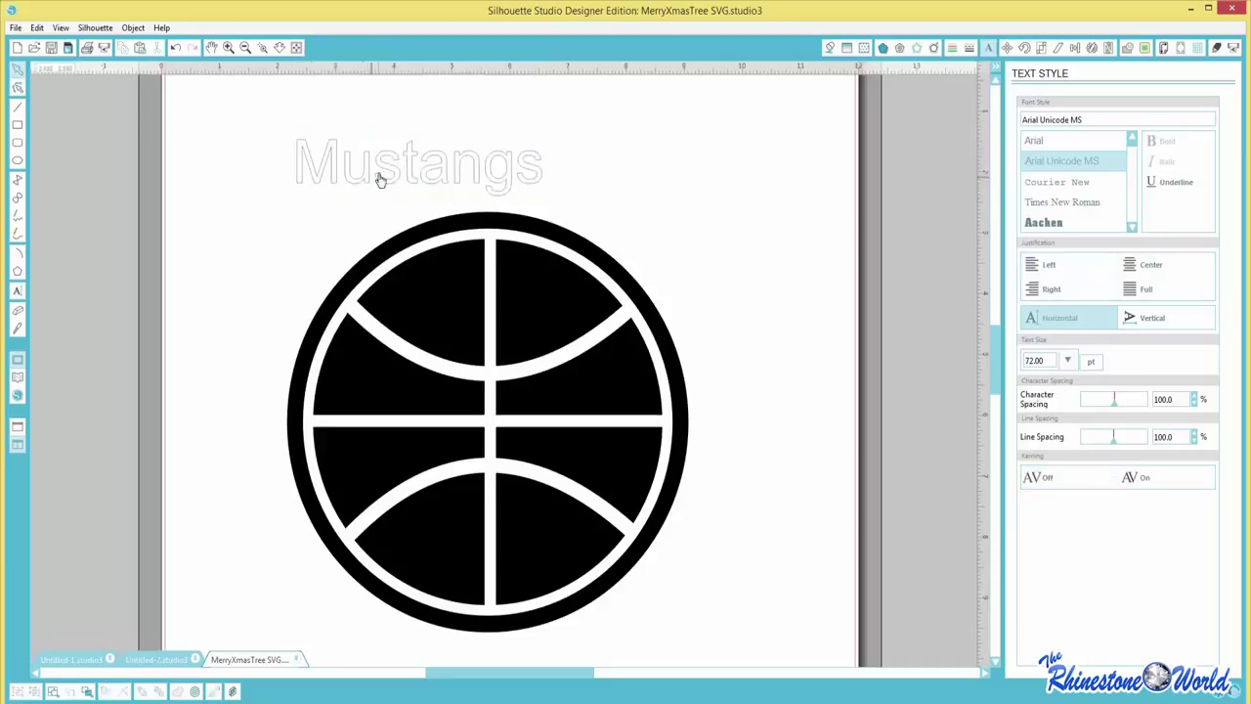
- Move the "Mustangs" text over the basketball's top edge and enlarge it to about 120 pt
{"action": "left_click_drag", "start_coordinate": [380, 179], "coordinate": [465, 185]}
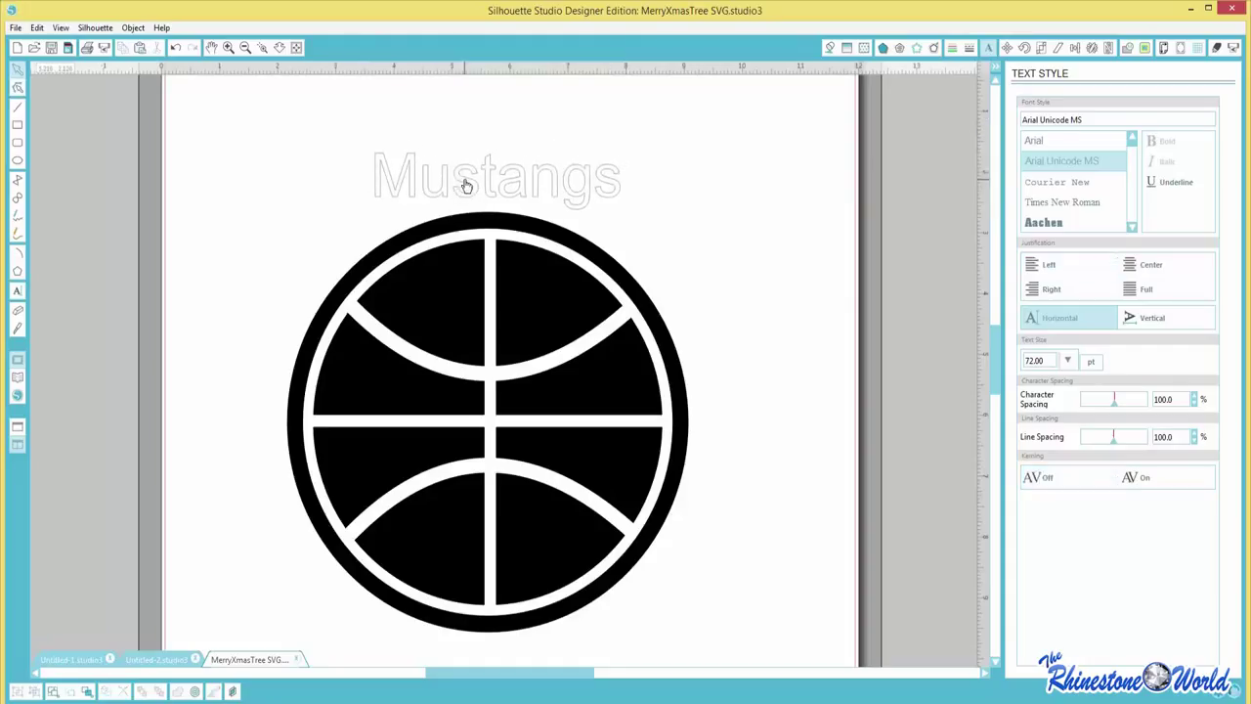
{"action": "left_click", "coordinate": [465, 186]}
{"action": "left_click_drag", "start_coordinate": [625, 126], "coordinate": [739, 104]}
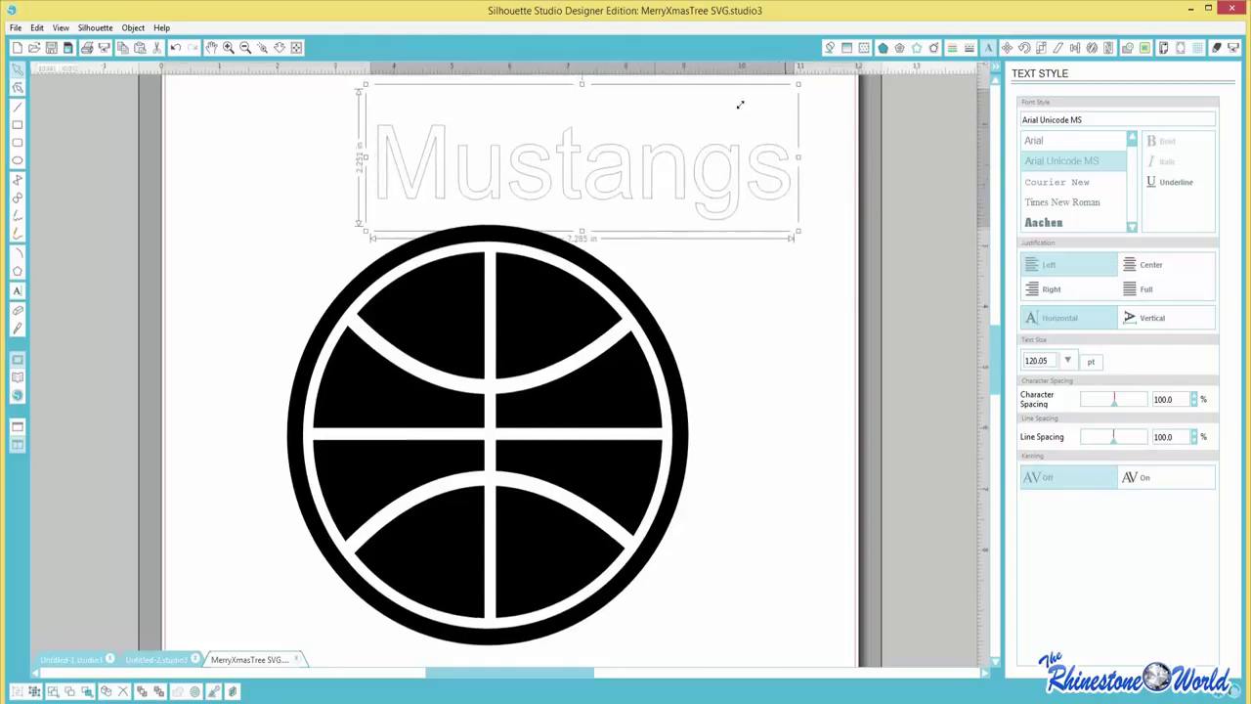
- Move the "Mustangs" text up on the page so it sits clear above the basketball
{"action": "double_click", "coordinate": [790, 184]}
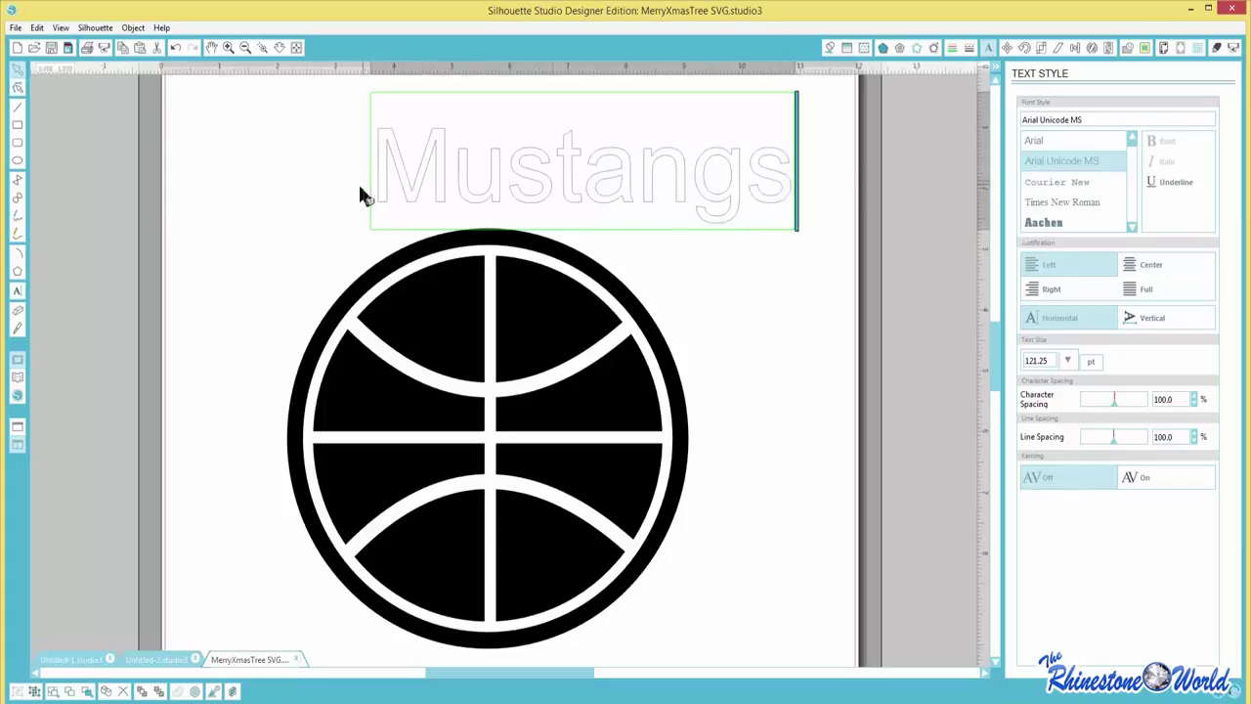
{"action": "left_click_drag", "start_coordinate": [370, 202], "coordinate": [399, 163]}
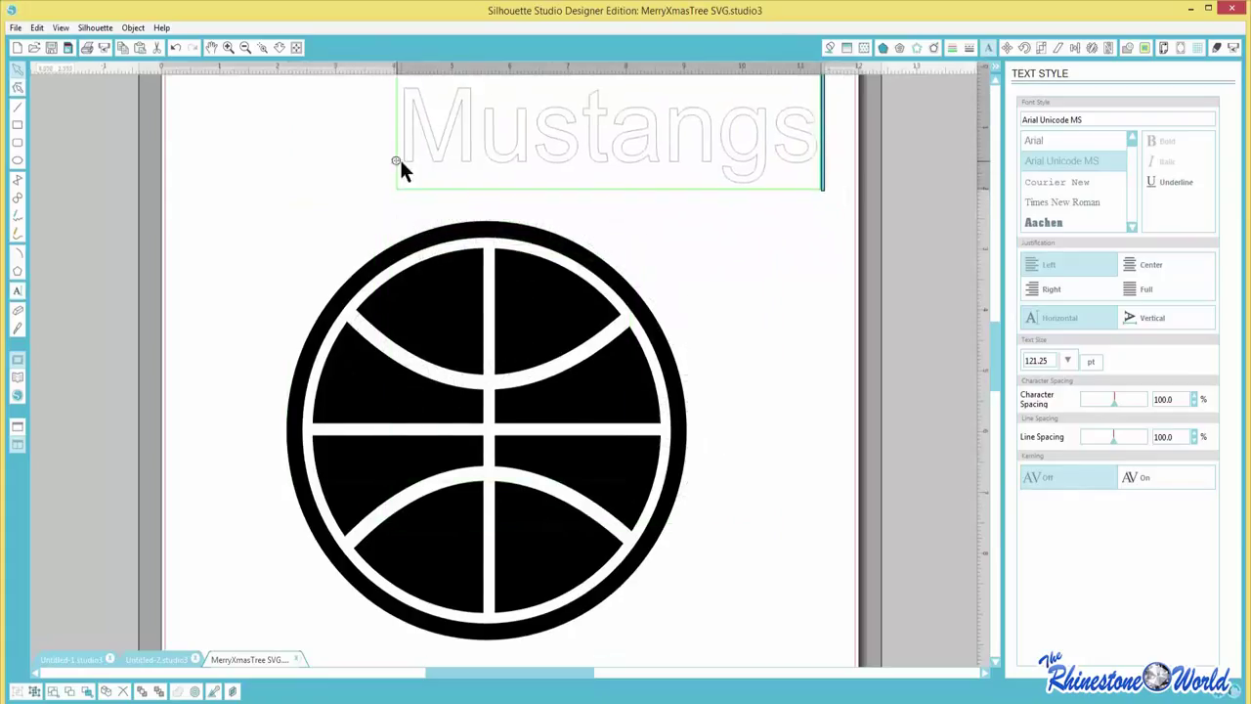
{"action": "left_click", "coordinate": [245, 47]}
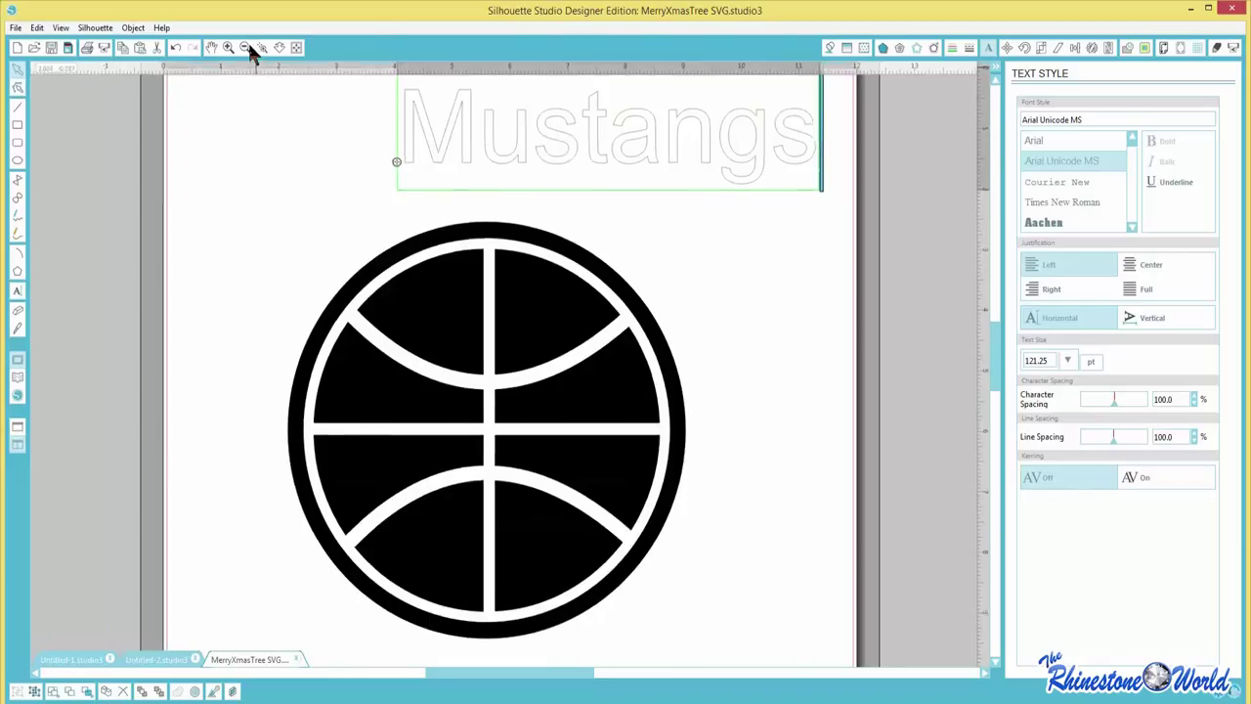
{"action": "left_click_drag", "start_coordinate": [991, 349], "coordinate": [988, 318]}
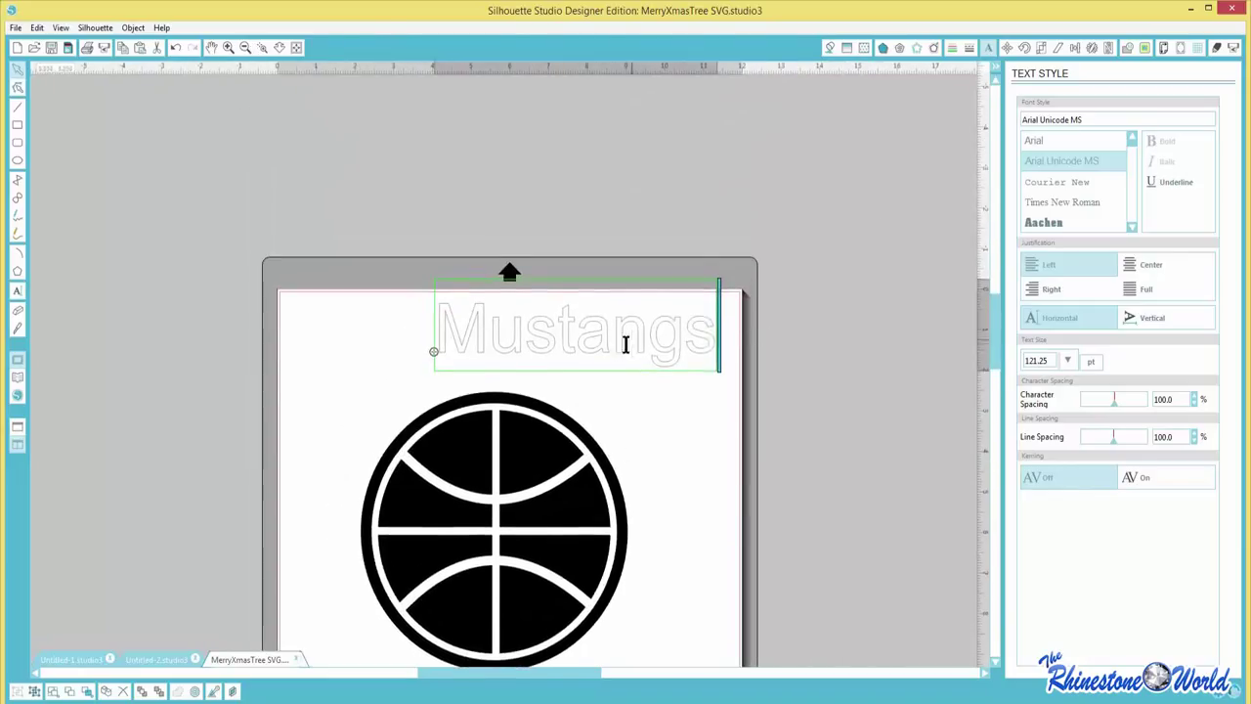
{"action": "left_click", "coordinate": [395, 356]}
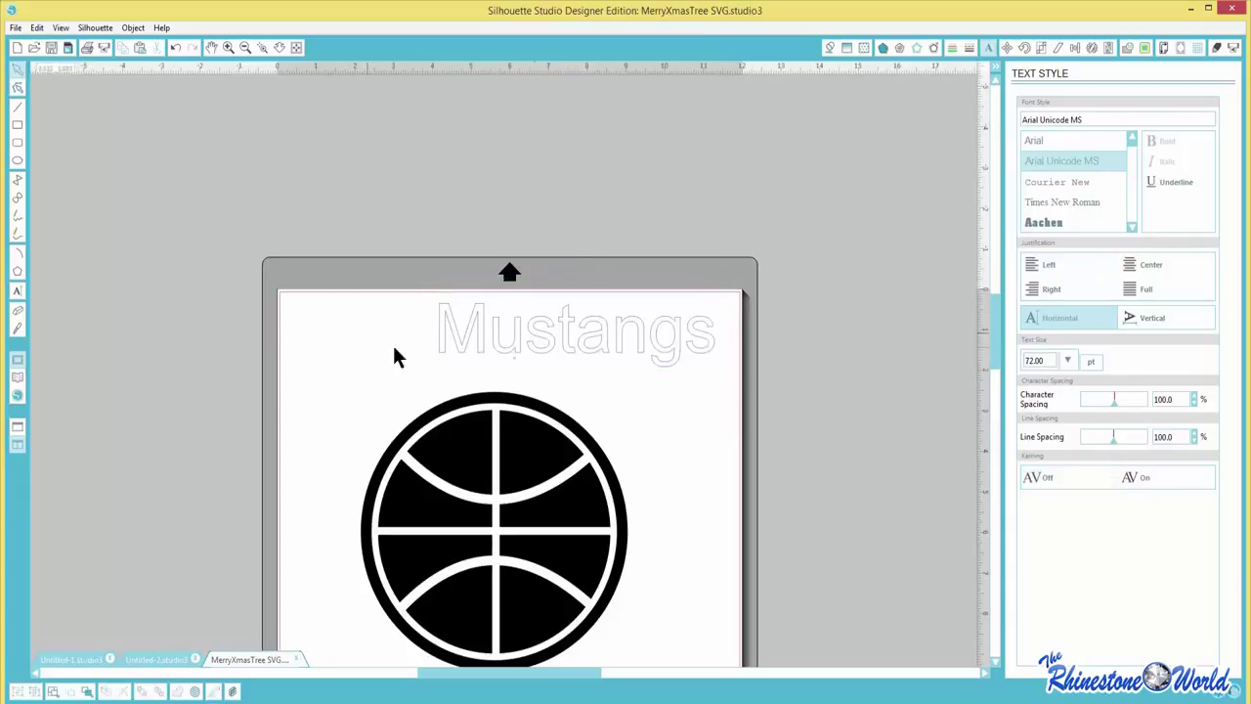
- Attach the "Mustangs" text to the basketball's outer edge so it curves from the top down around one side
{"action": "left_click", "coordinate": [710, 344]}
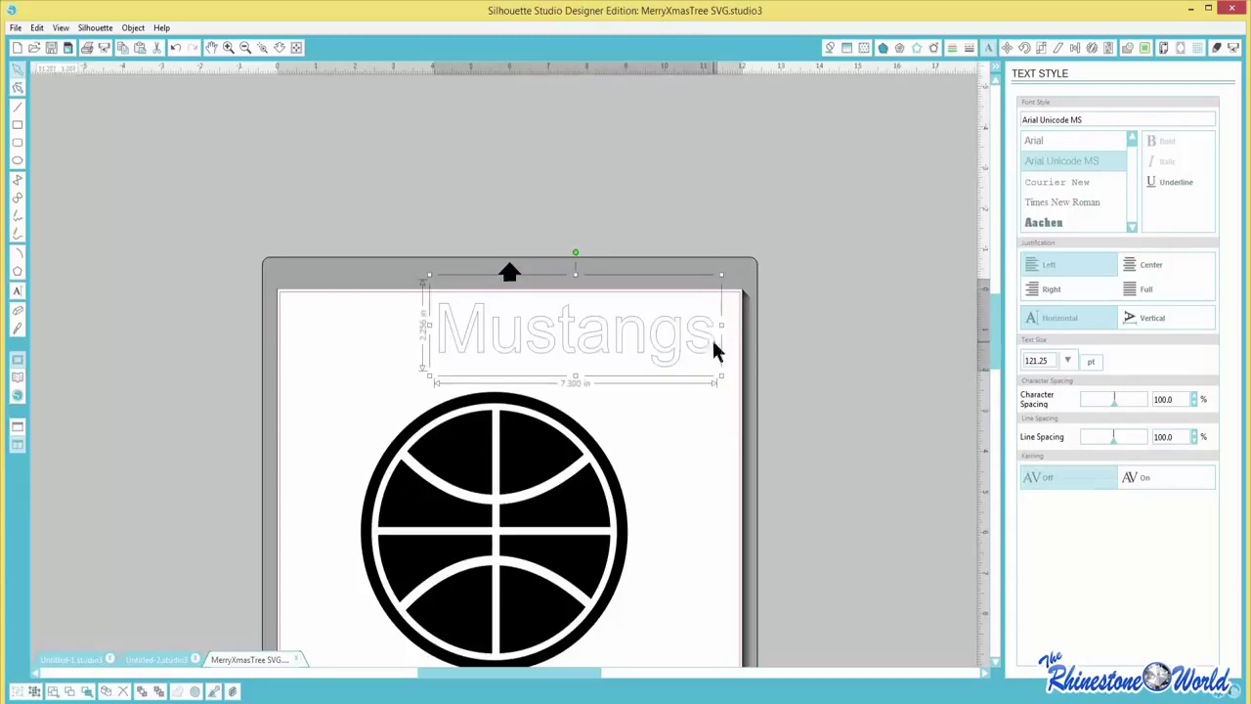
{"action": "double_click", "coordinate": [712, 343]}
{"action": "left_click_drag", "start_coordinate": [712, 343], "coordinate": [759, 346]}
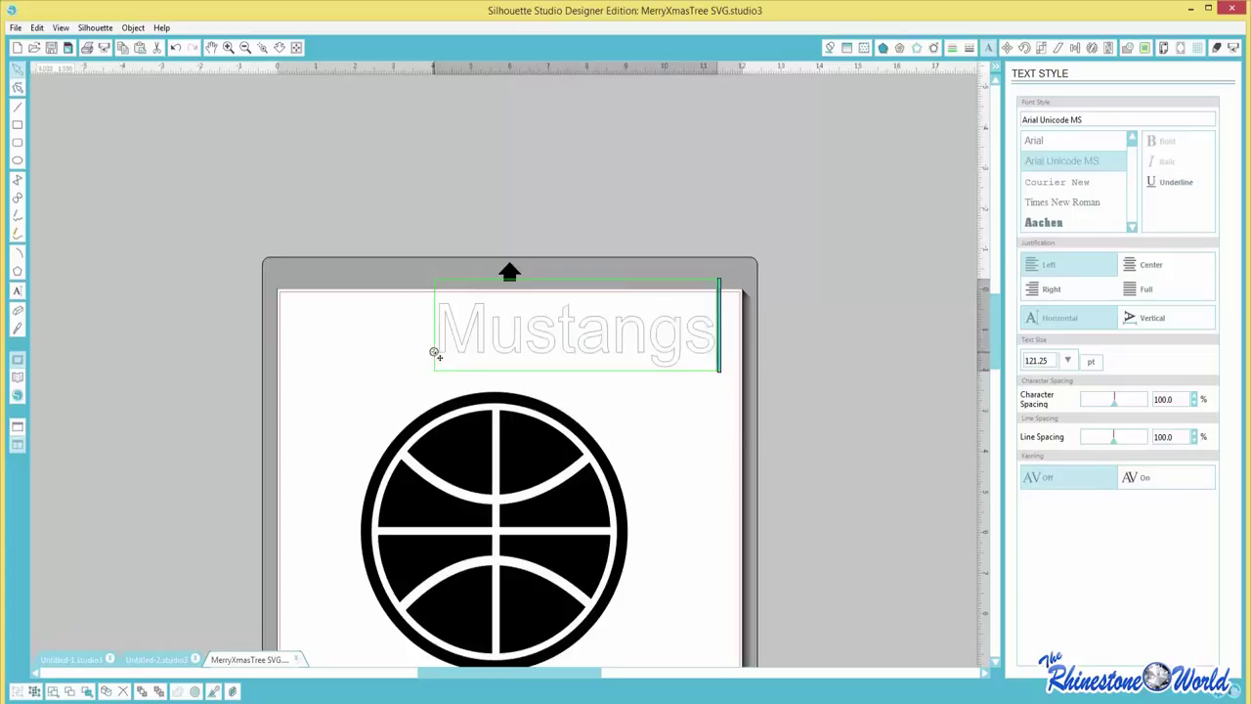
{"action": "left_click_drag", "start_coordinate": [434, 354], "coordinate": [369, 425]}
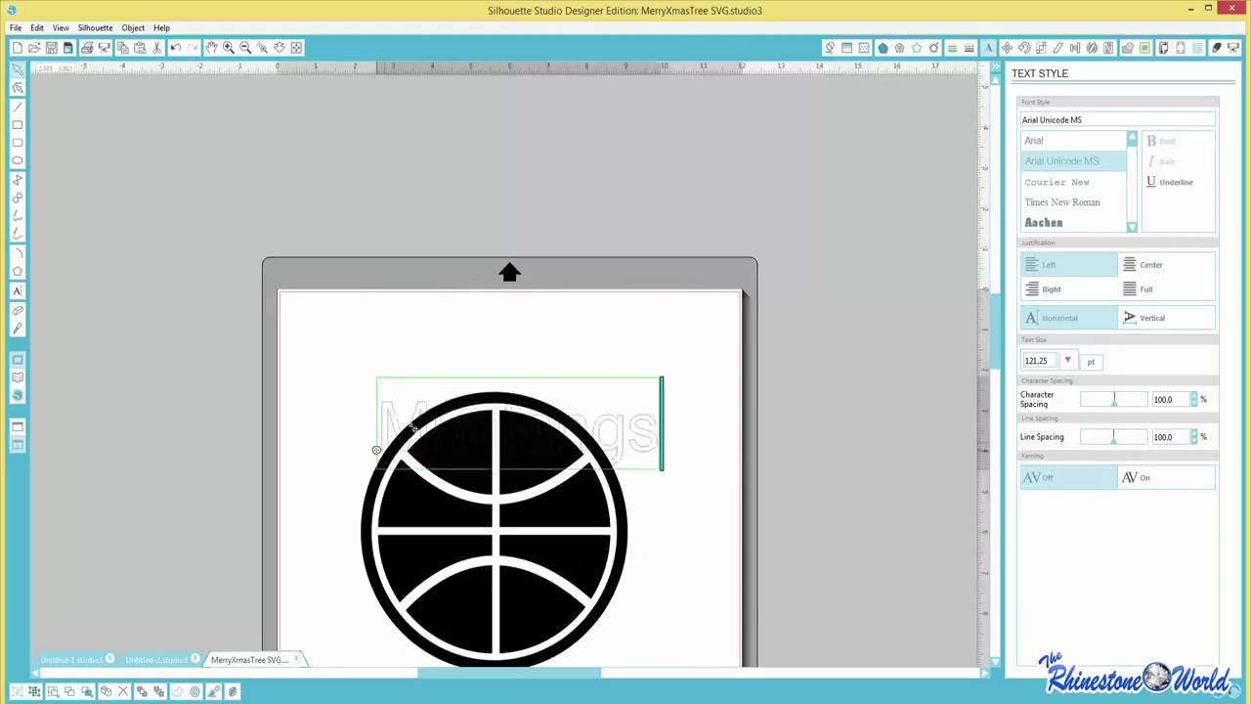
{"action": "left_click_drag", "start_coordinate": [367, 450], "coordinate": [572, 409]}
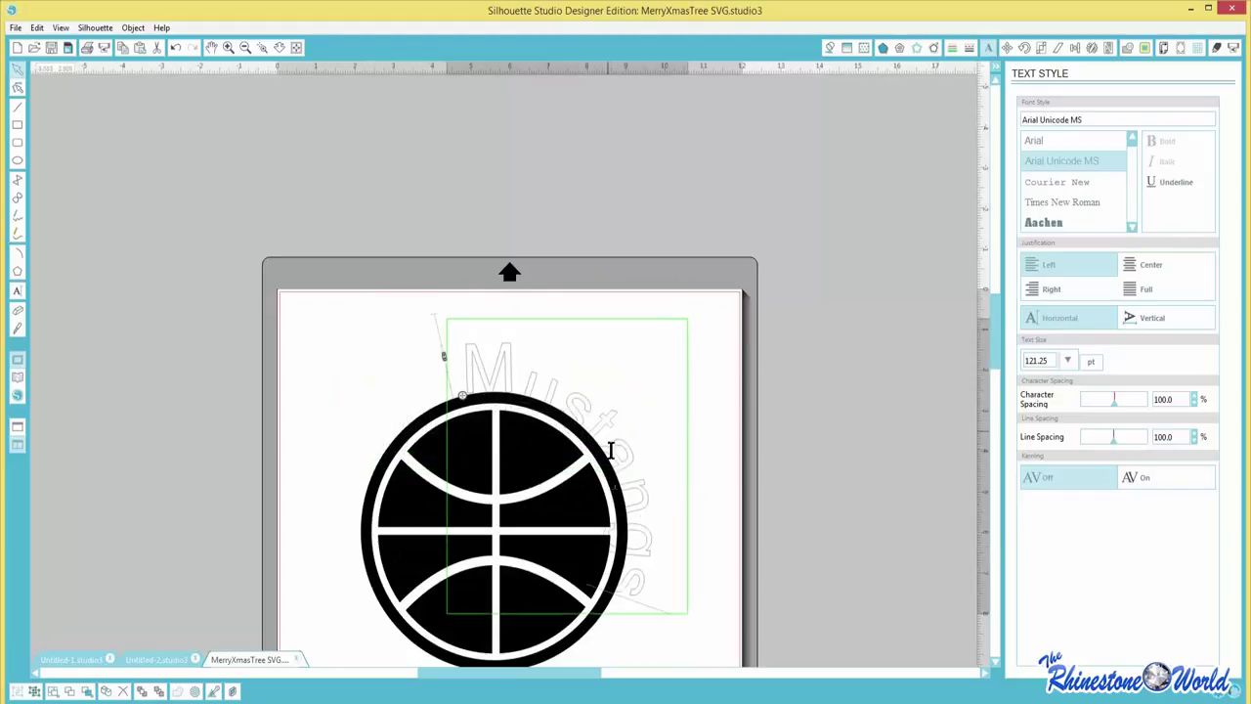
- Reopen the curved "Mustangs" text for editing and slide it counter-clockwise along the basketball's outer edge
{"action": "left_click", "coordinate": [433, 314]}
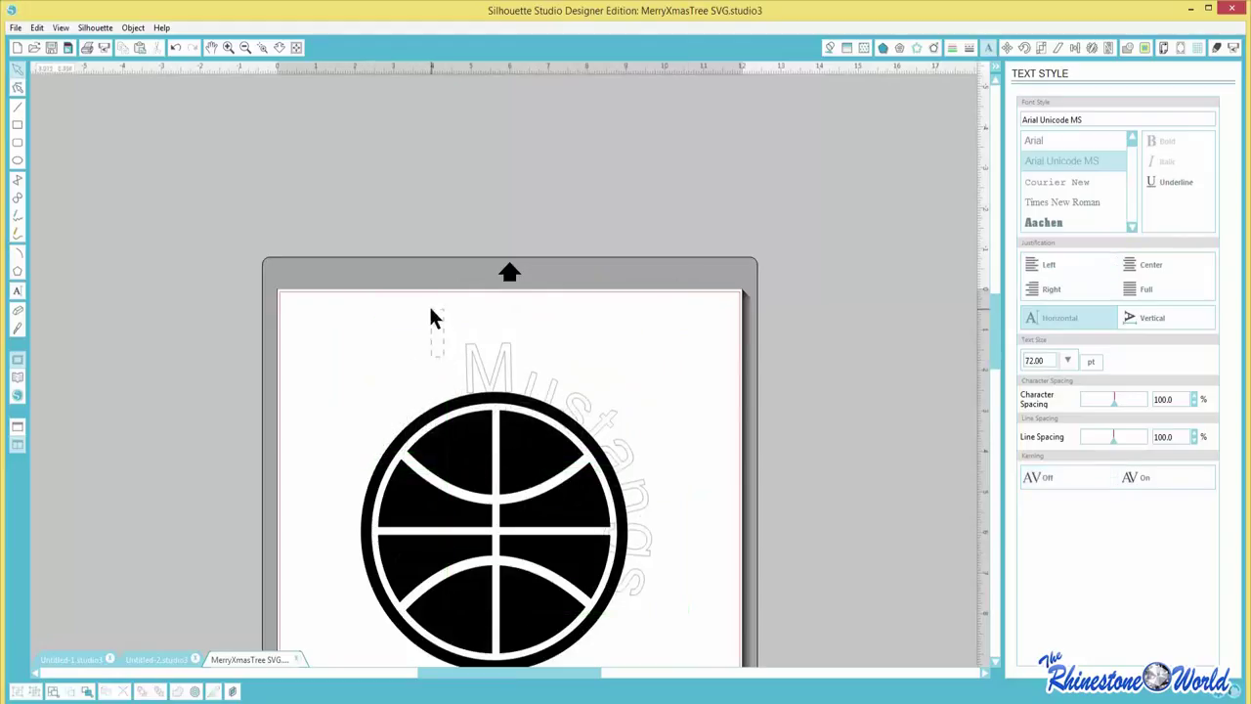
{"action": "left_click", "coordinate": [476, 367]}
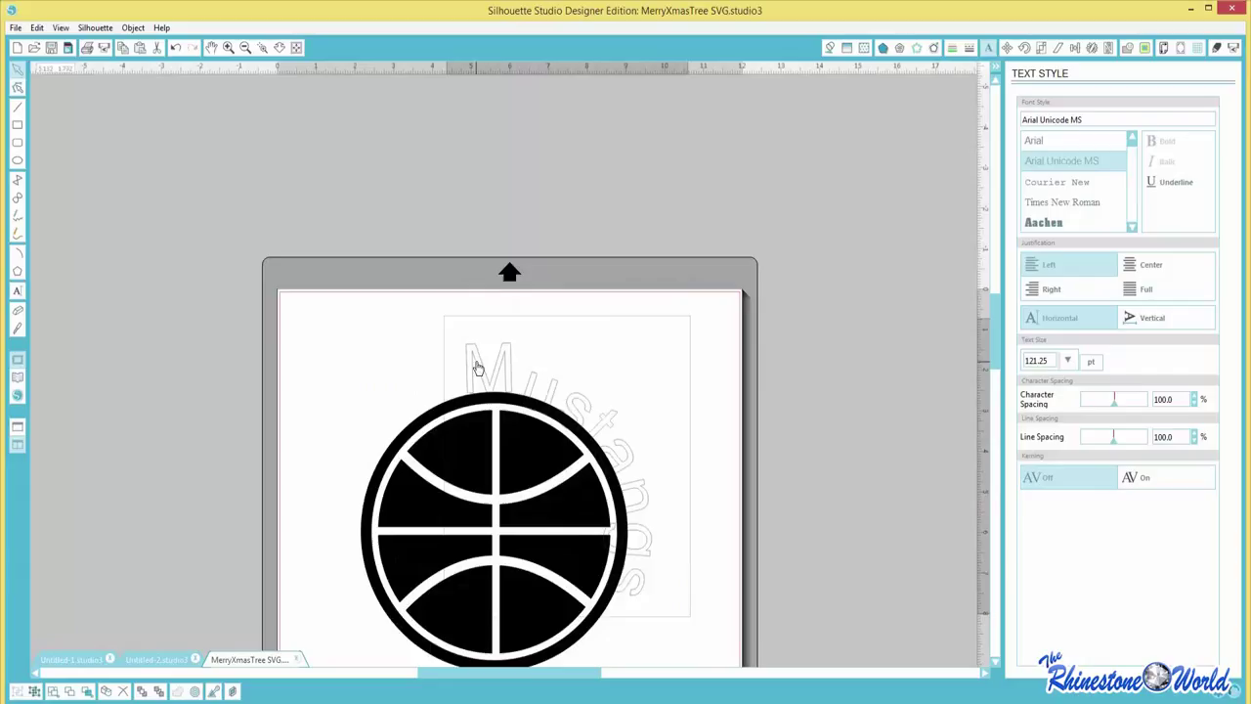
{"action": "double_click", "coordinate": [637, 586]}
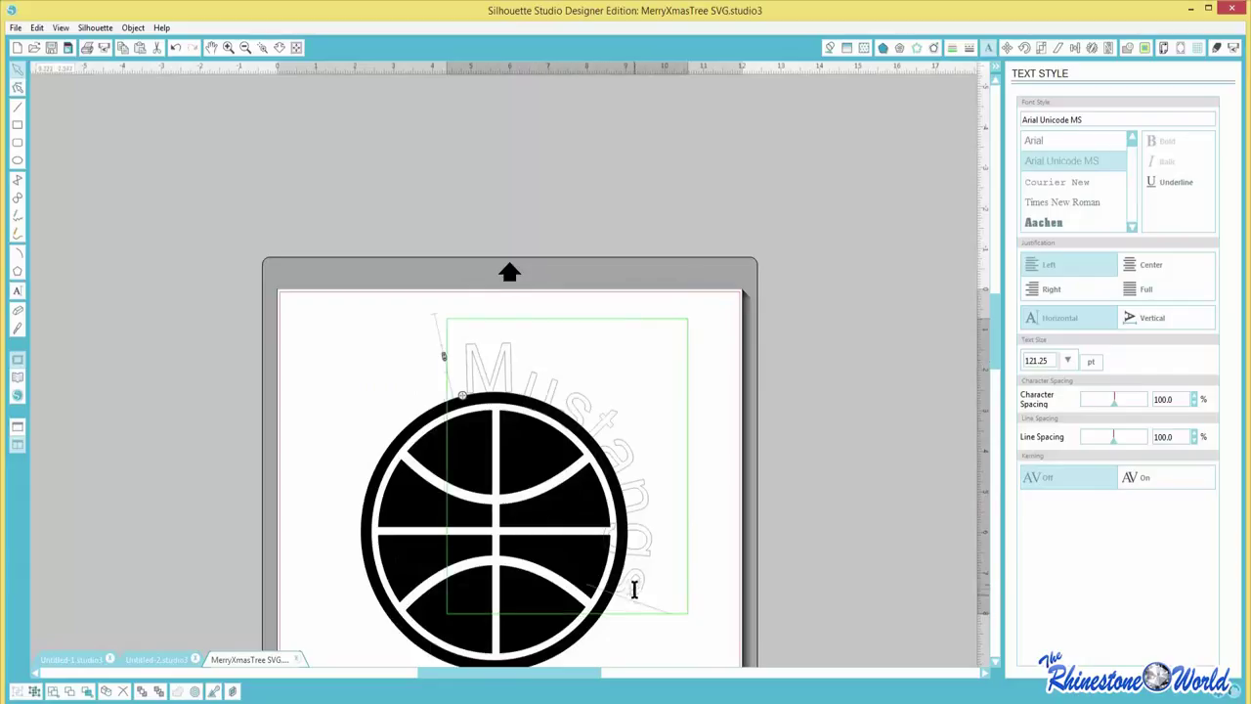
{"action": "left_click", "coordinate": [442, 356]}
{"action": "double_click", "coordinate": [463, 357]}
{"action": "left_click", "coordinate": [446, 358]}
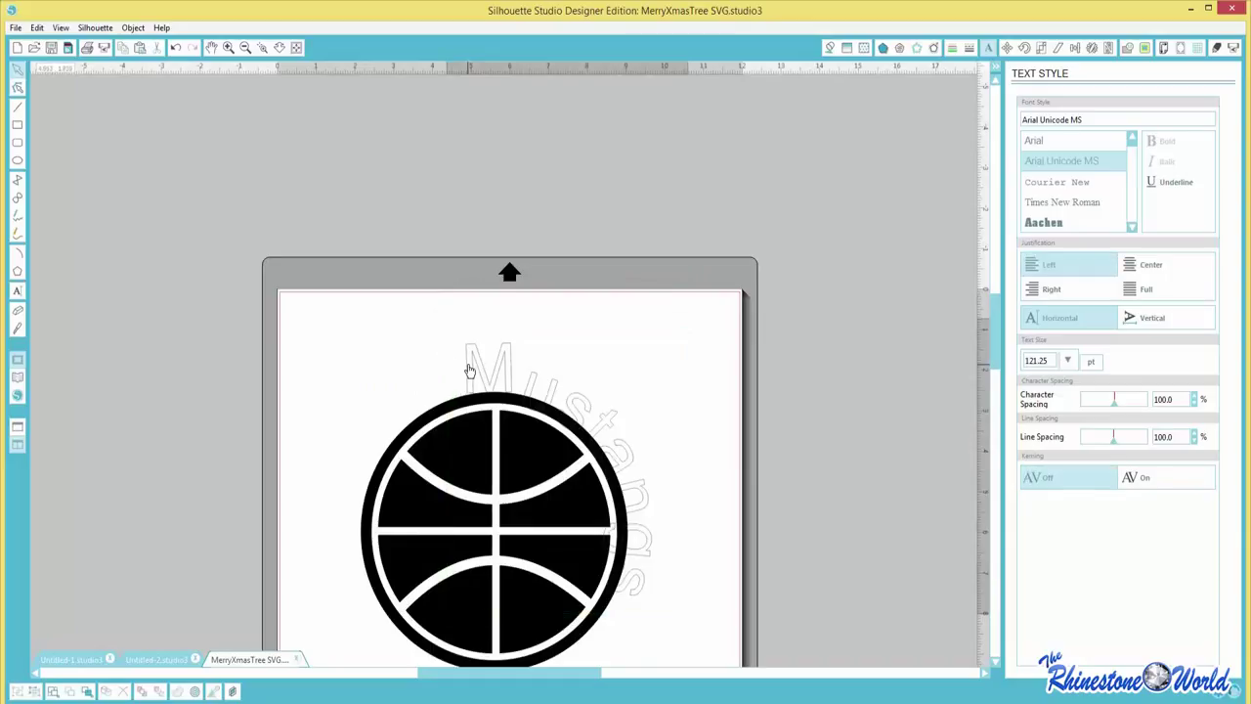
{"action": "double_click", "coordinate": [465, 364]}
{"action": "left_click", "coordinate": [445, 365]}
{"action": "double_click", "coordinate": [460, 358]}
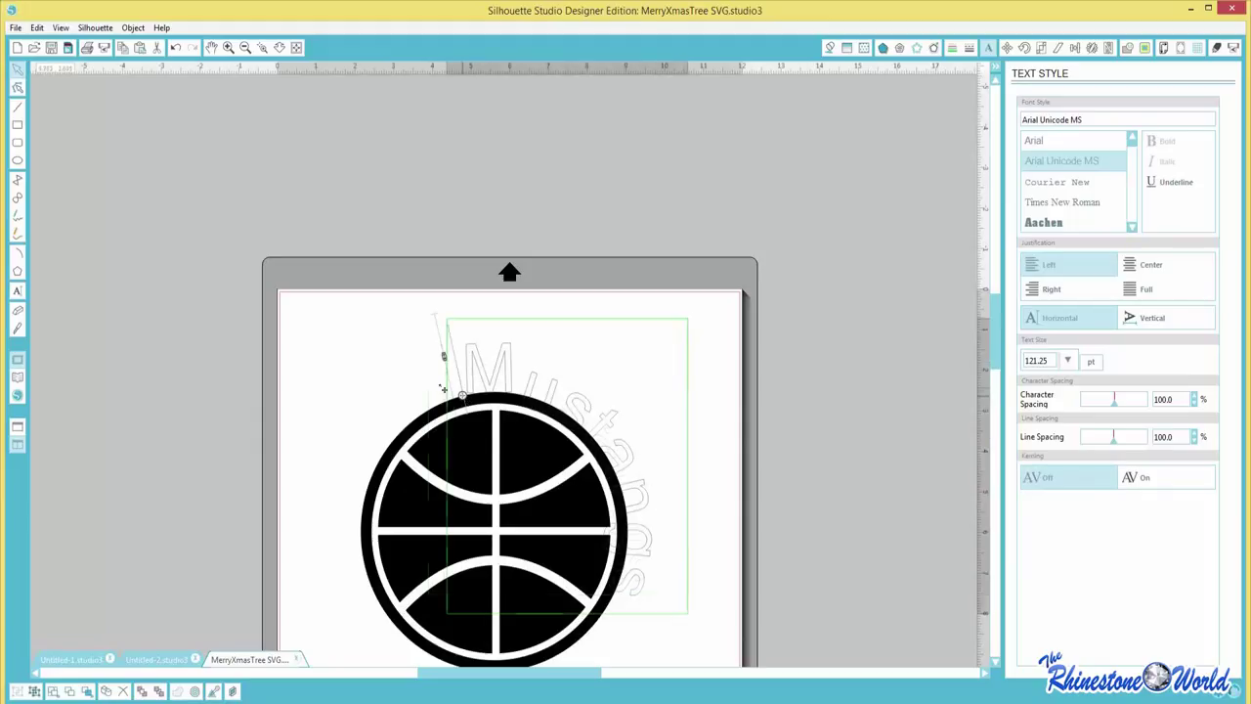
{"action": "left_click_drag", "start_coordinate": [444, 357], "coordinate": [398, 380]}
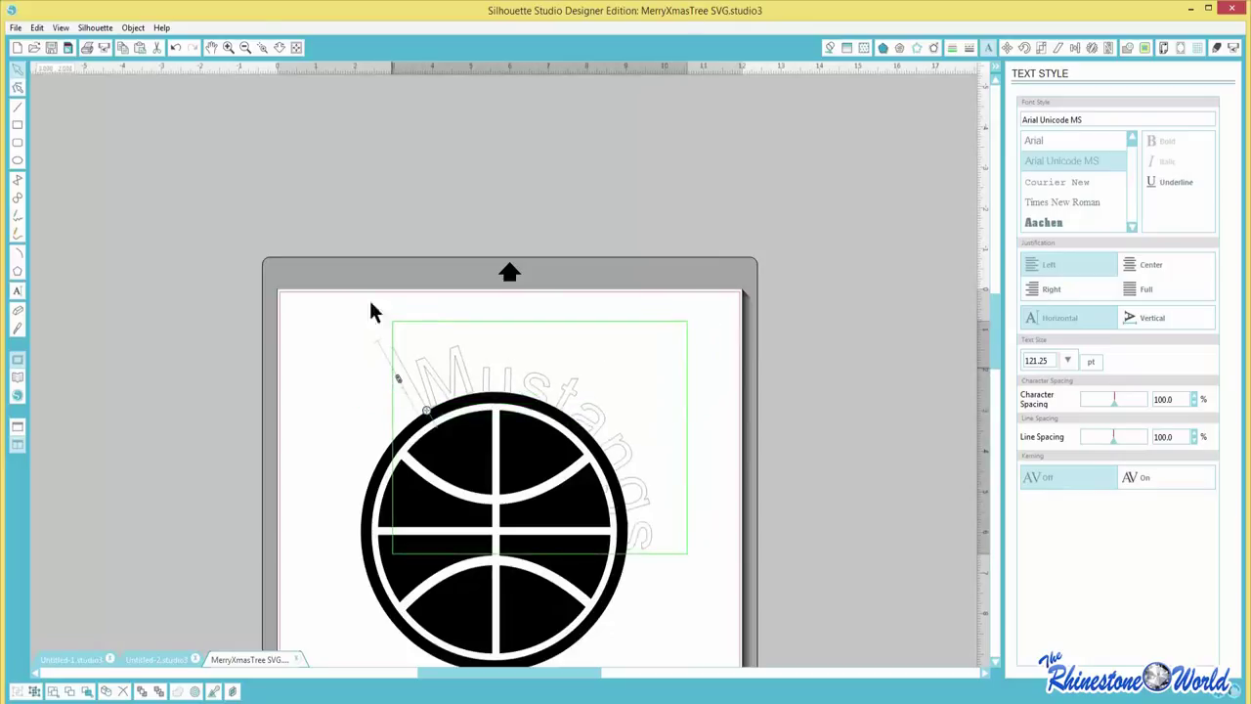
- Detach the curved text from the basketball's edge, making it a straight line above the ball
{"action": "left_click", "coordinate": [263, 48]}
{"action": "left_click", "coordinate": [401, 378]}
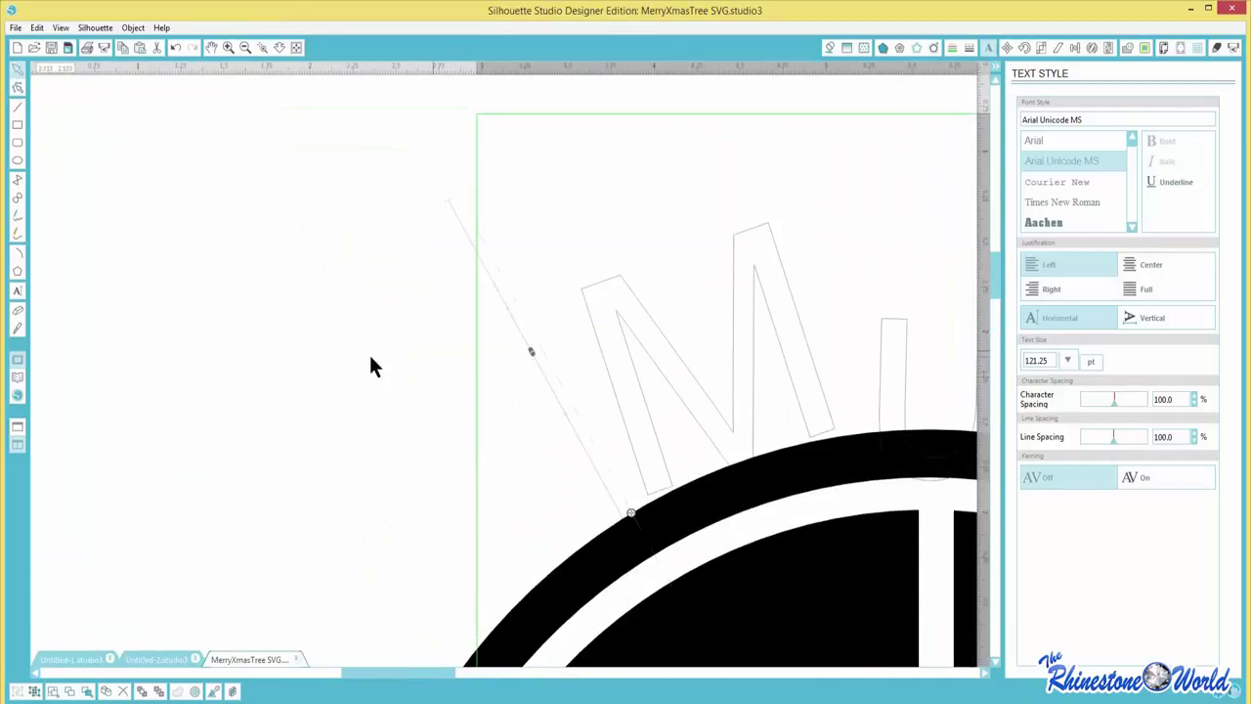
{"action": "left_click", "coordinate": [371, 363]}
{"action": "double_click", "coordinate": [594, 354]}
{"action": "left_click", "coordinate": [533, 349]}
{"action": "double_click", "coordinate": [600, 352]}
{"action": "left_click_drag", "start_coordinate": [531, 349], "coordinate": [471, 393]}
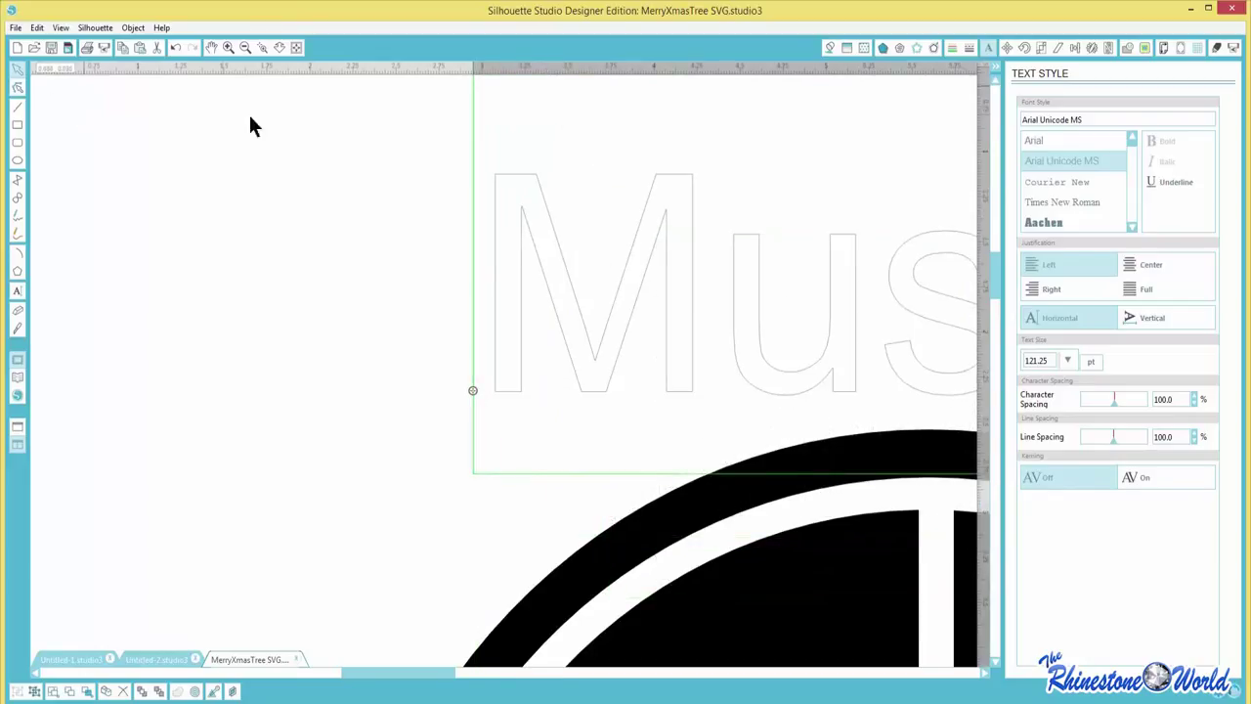
- Curve the "Mustangs" text around the basketball's outer edge again and make it a compound path
{"action": "left_click", "coordinate": [244, 47]}
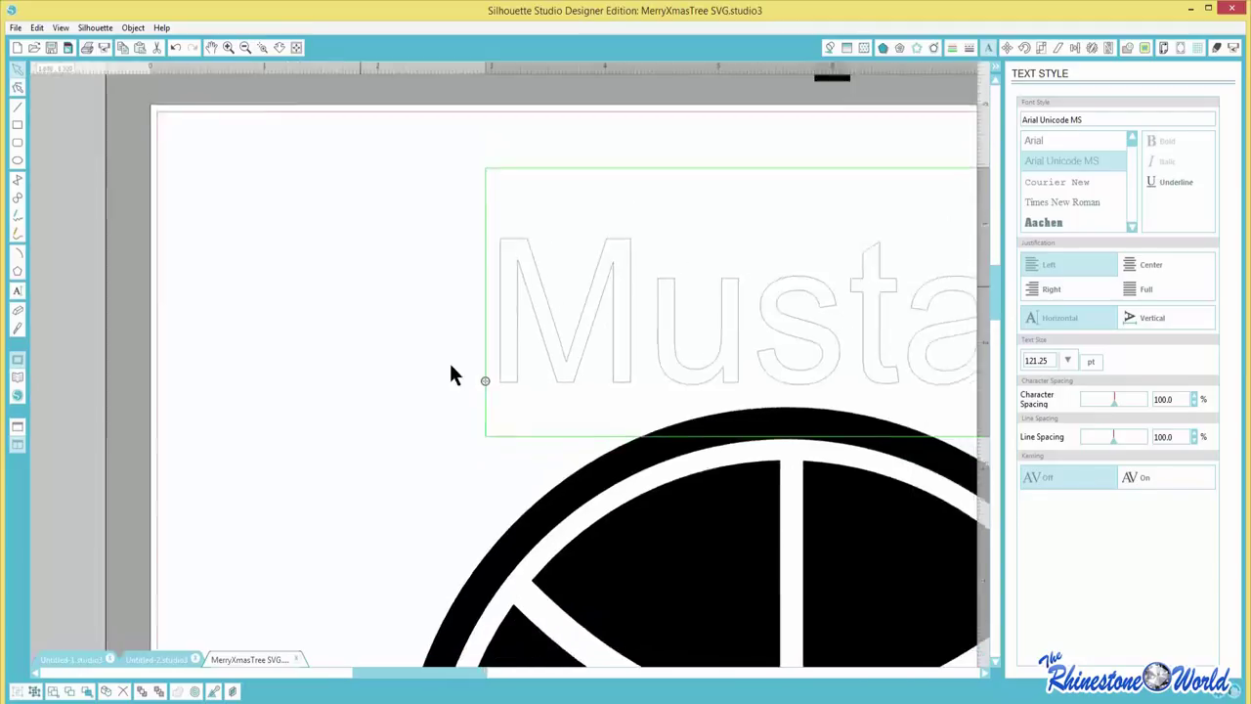
{"action": "left_click_drag", "start_coordinate": [491, 372], "coordinate": [639, 400]}
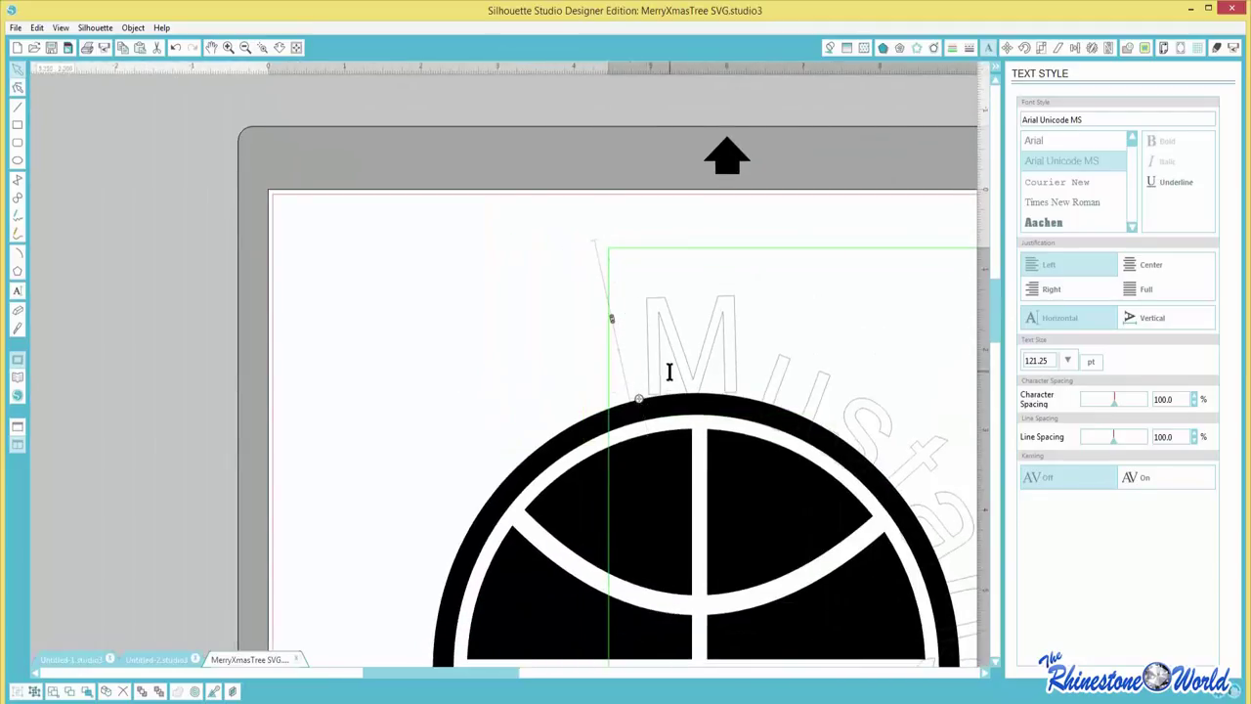
{"action": "left_click", "coordinate": [604, 361]}
{"action": "left_click", "coordinate": [657, 366]}
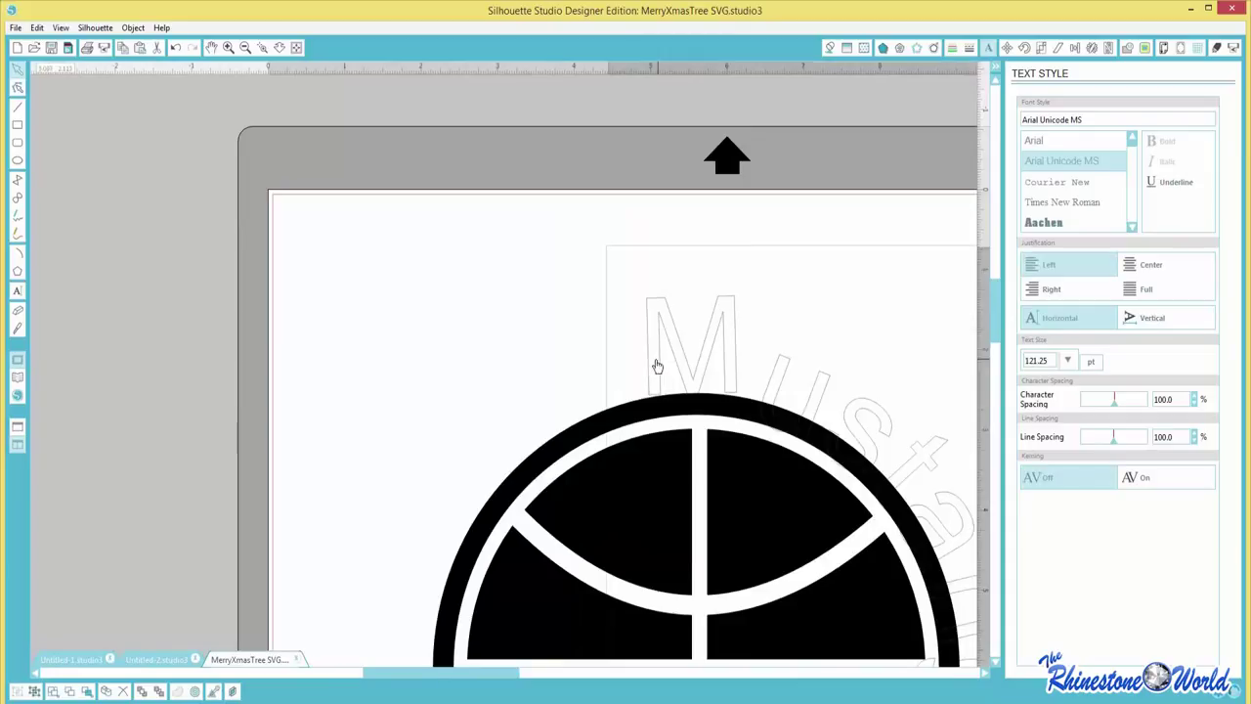
{"action": "right_click", "coordinate": [732, 370]}
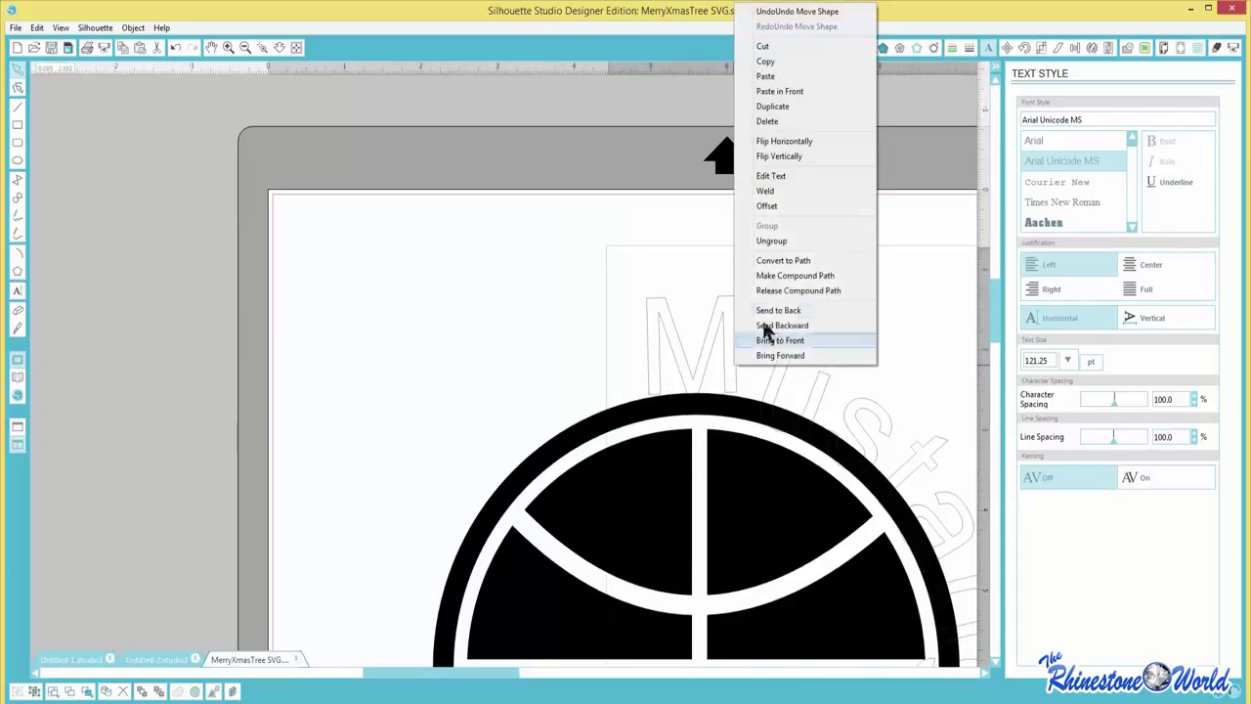
{"action": "left_click", "coordinate": [780, 276]}
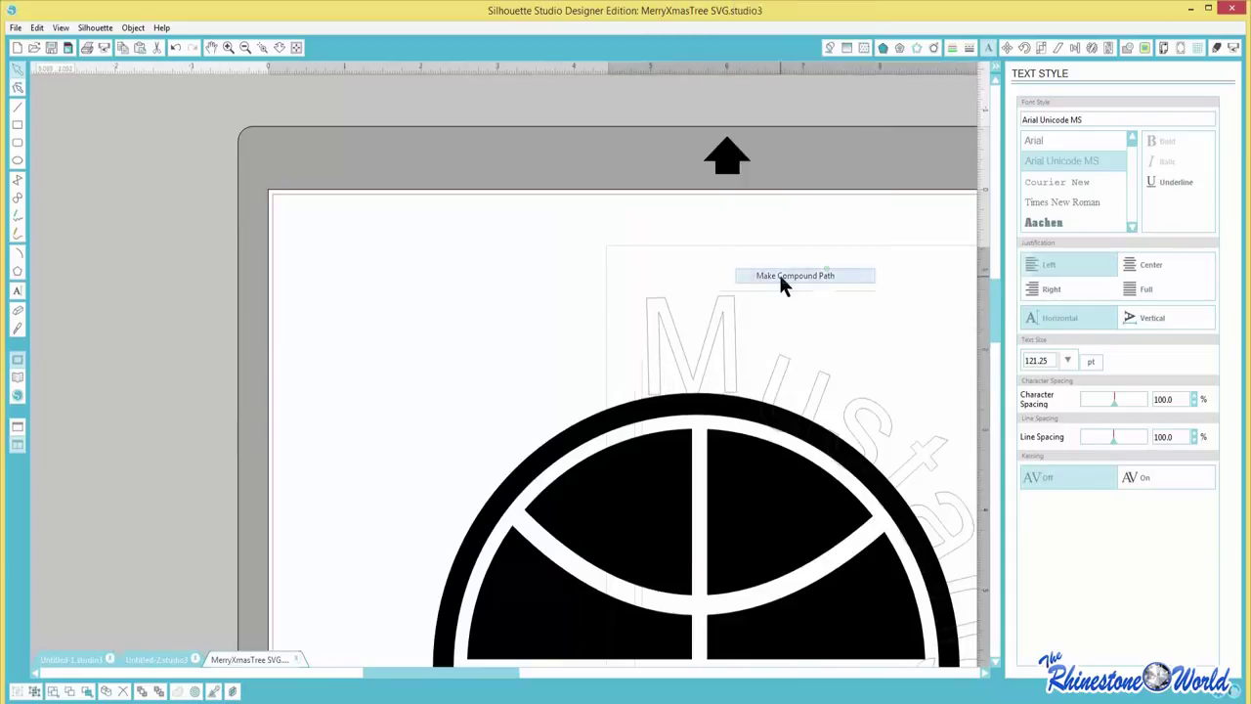
- Fill the curved "Mustangs" lettering with blue and reposition it beside the basketball's outer edge
{"action": "left_click", "coordinate": [830, 46]}
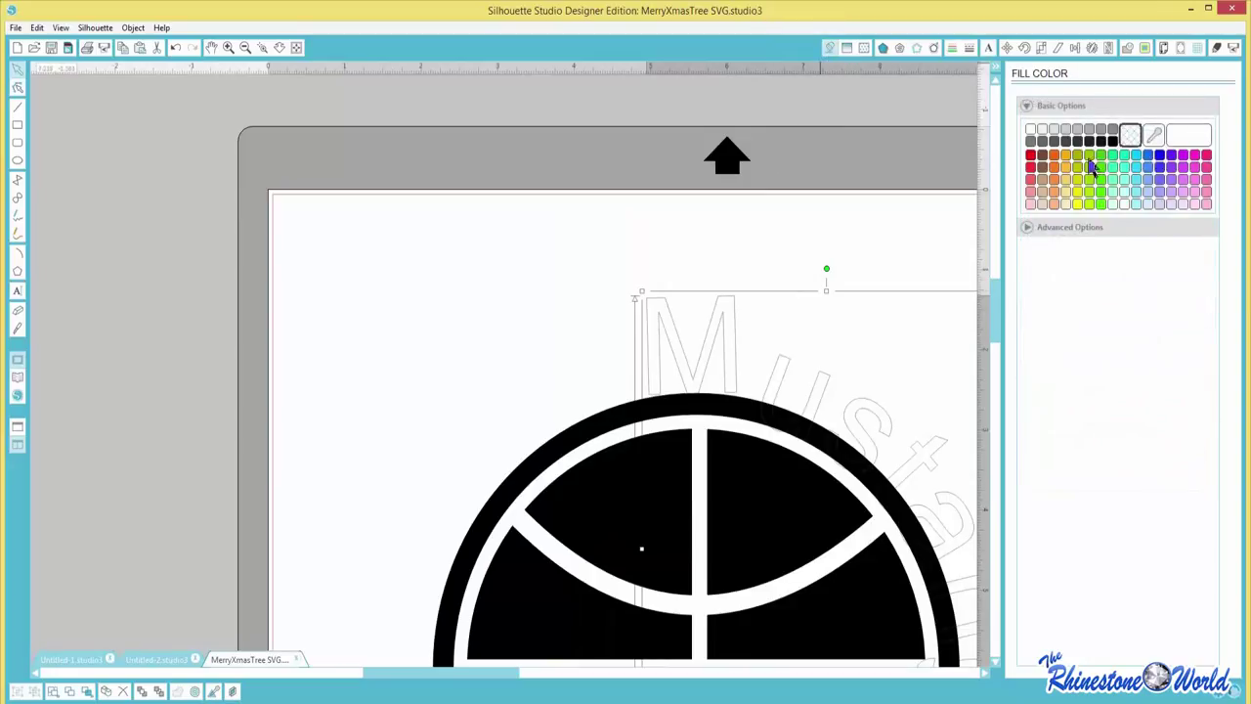
{"action": "left_click", "coordinate": [1157, 158]}
{"action": "left_click", "coordinate": [607, 220]}
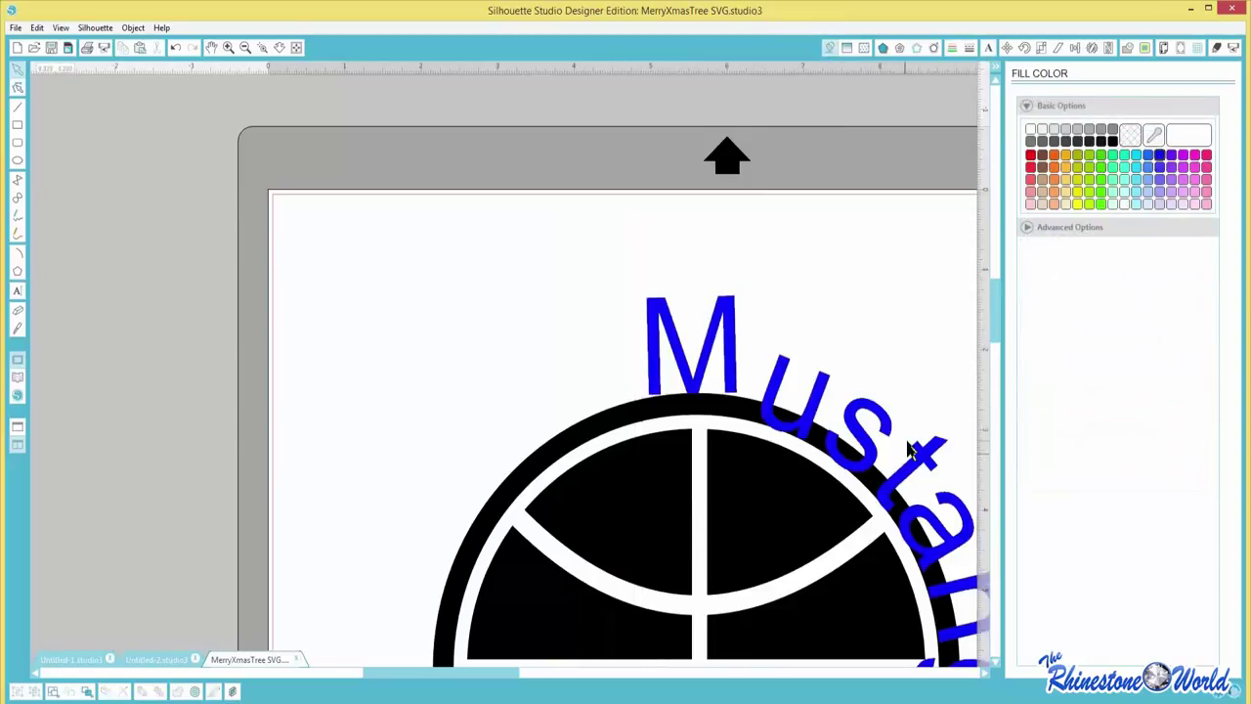
{"action": "left_click", "coordinate": [246, 49]}
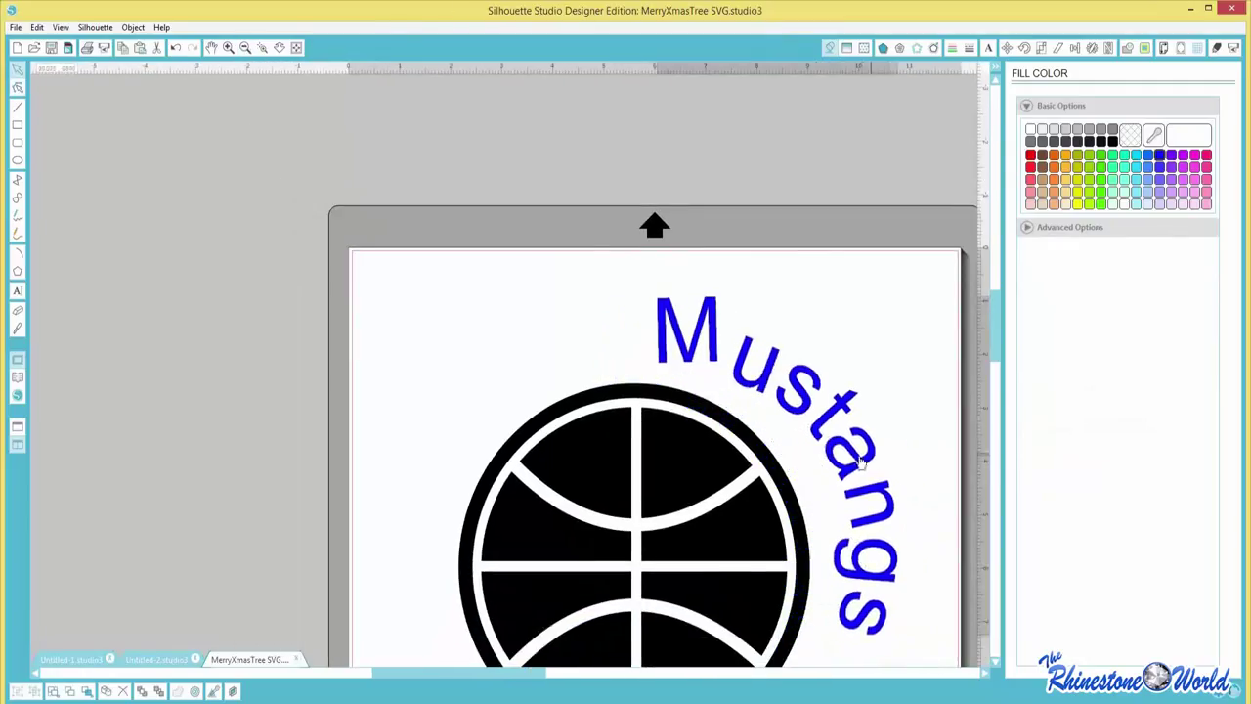
{"action": "left_click_drag", "start_coordinate": [860, 459], "coordinate": [831, 463]}
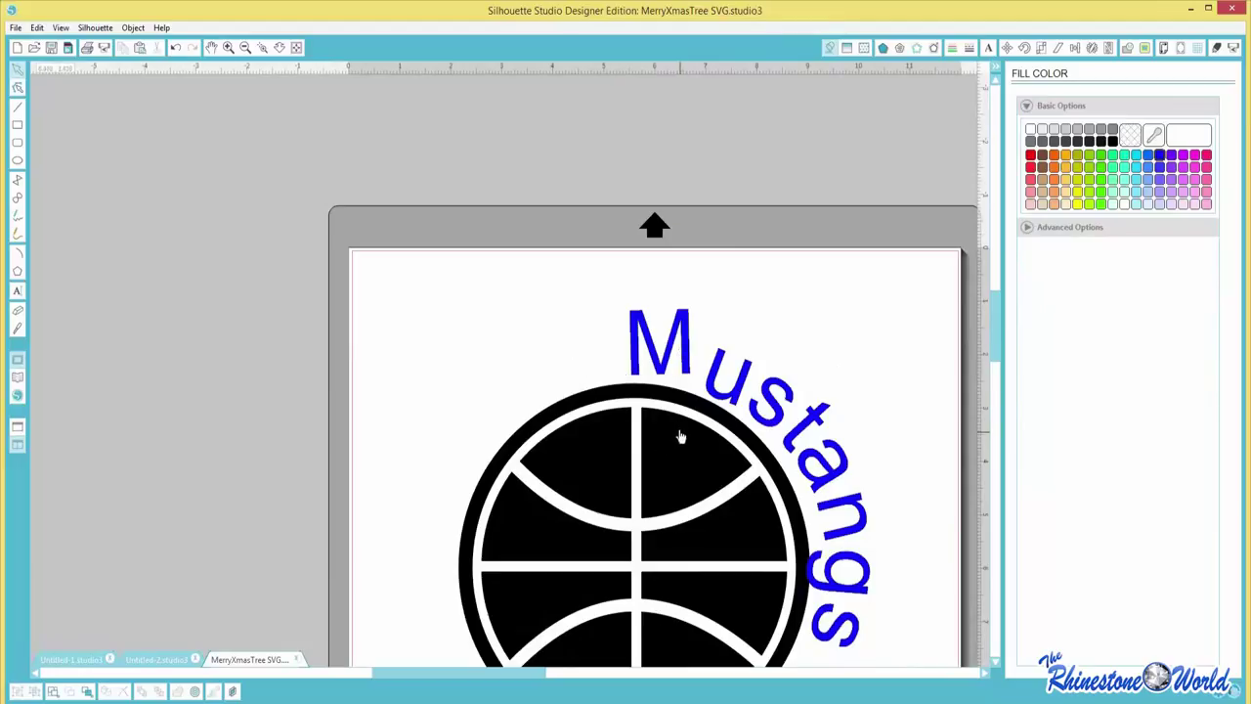
- Move the basketball separately from the curved text, and delete both the lettering and the basketball
{"action": "left_click", "coordinate": [549, 426]}
{"action": "left_click_drag", "start_coordinate": [549, 426], "coordinate": [502, 358]}
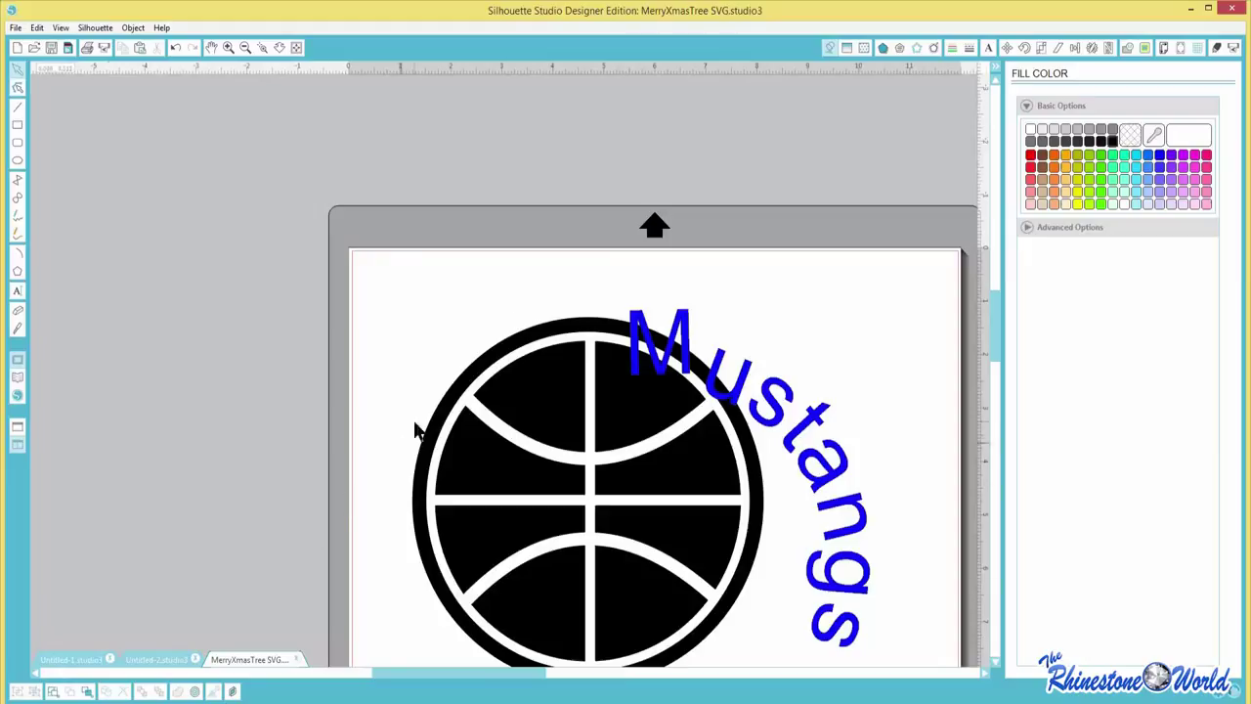
{"action": "left_click", "coordinate": [691, 336]}
{"action": "key", "text": "Delete"}
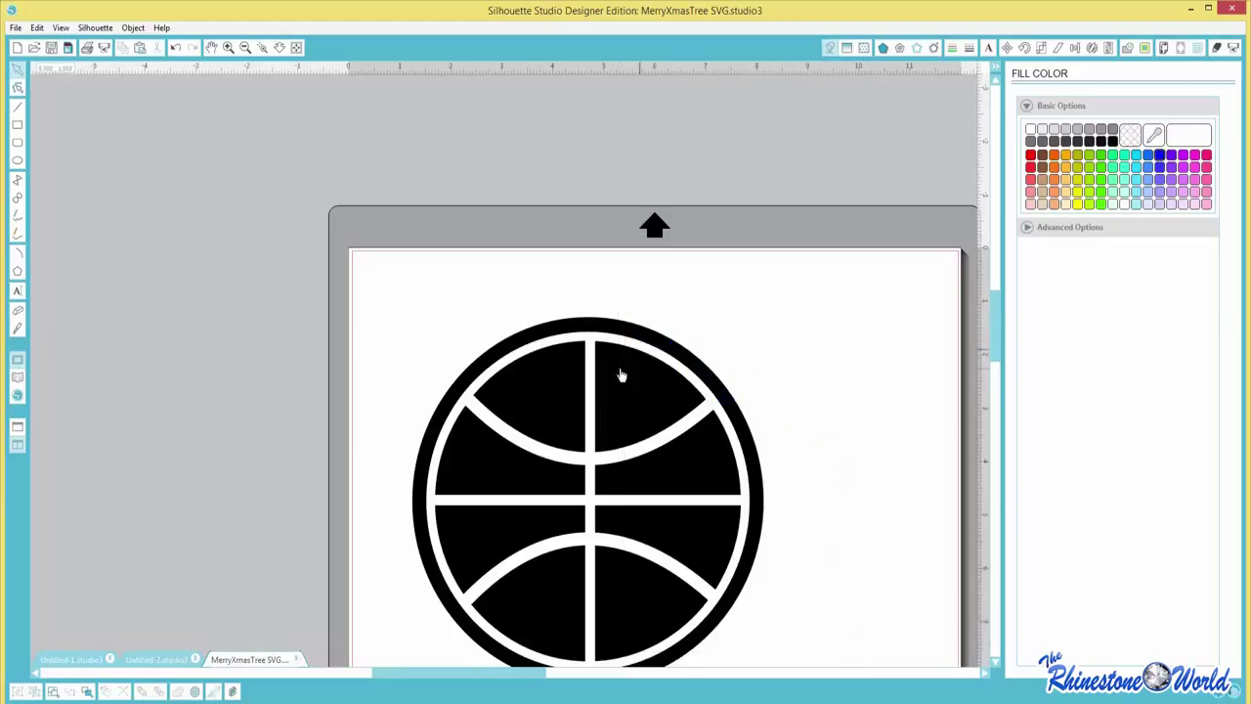
{"action": "left_click", "coordinate": [642, 362]}
{"action": "key", "text": "Delete"}
- Add the text "TRW" in Arial Unicode MS at 72 pt with character spacing of 125.8%
{"action": "left_click", "coordinate": [17, 291]}
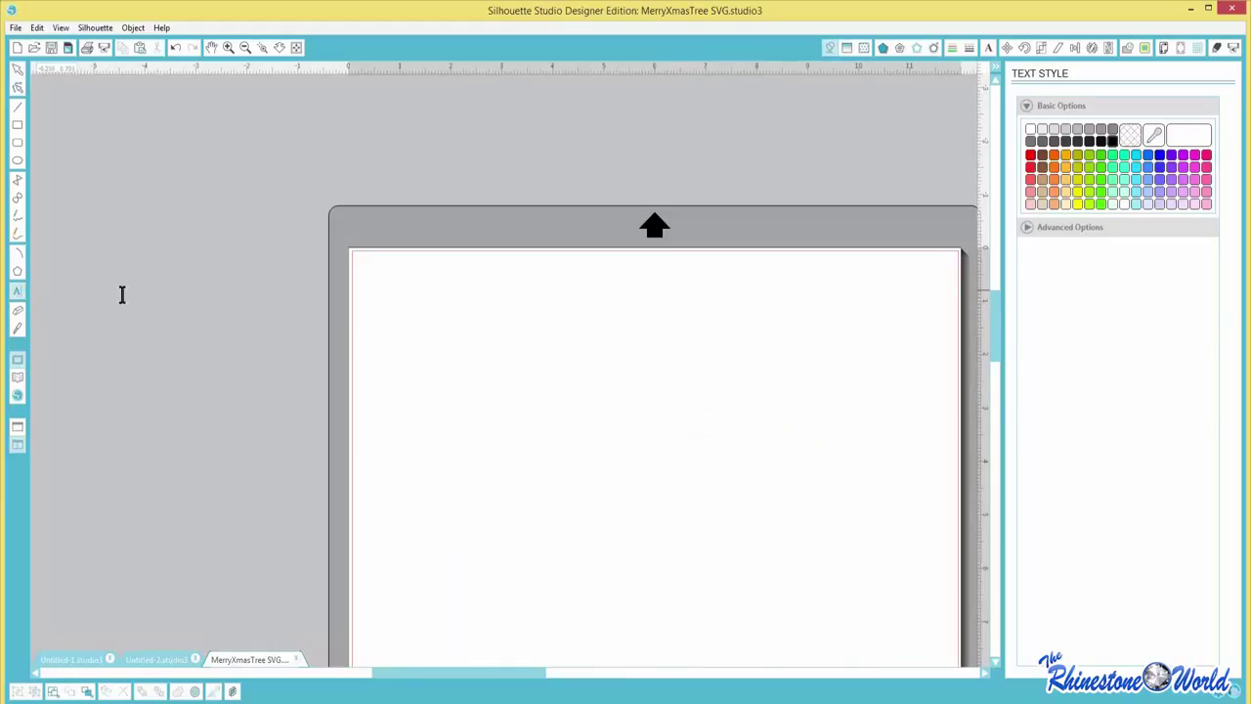
{"action": "left_click", "coordinate": [573, 389]}
{"action": "type", "text": "TRW"}
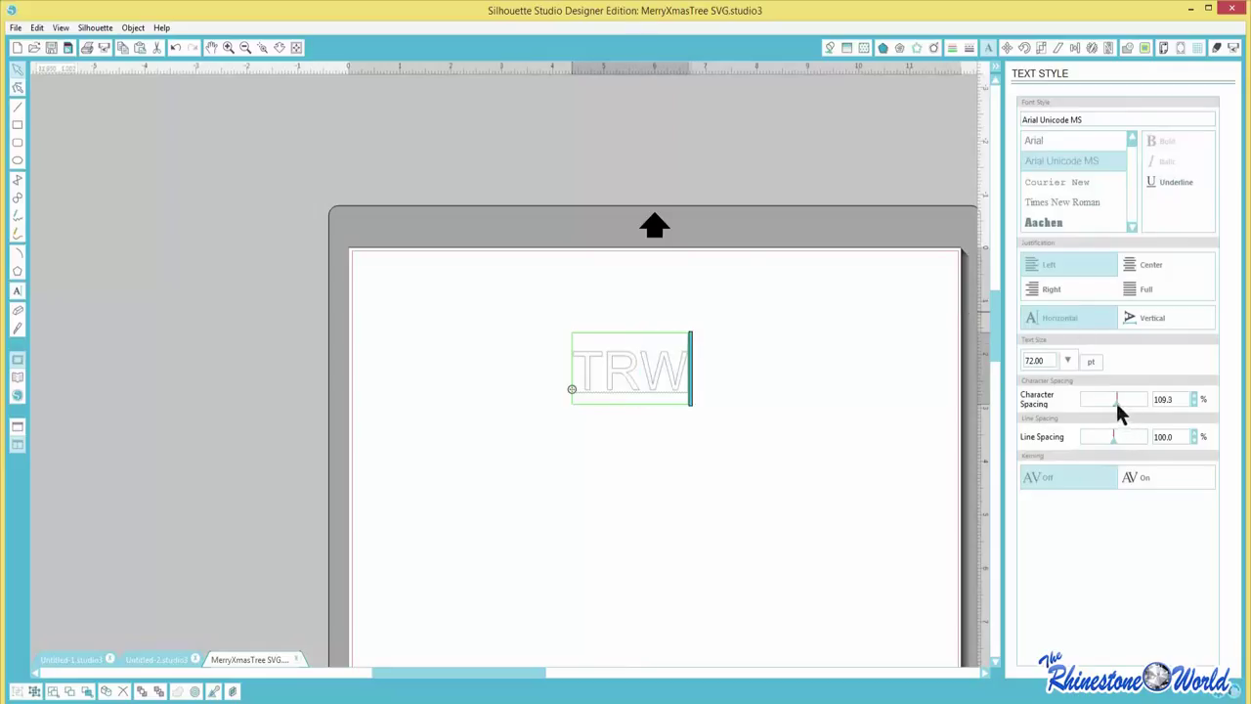
{"action": "mouse_move", "coordinate": [1114, 400]}
{"action": "left_mouse_down"}
{"action": "mouse_move", "coordinate": [1102, 400]}
{"action": "mouse_move", "coordinate": [1162, 406]}
{"action": "mouse_move", "coordinate": [1117, 405]}
{"action": "left_mouse_up"}
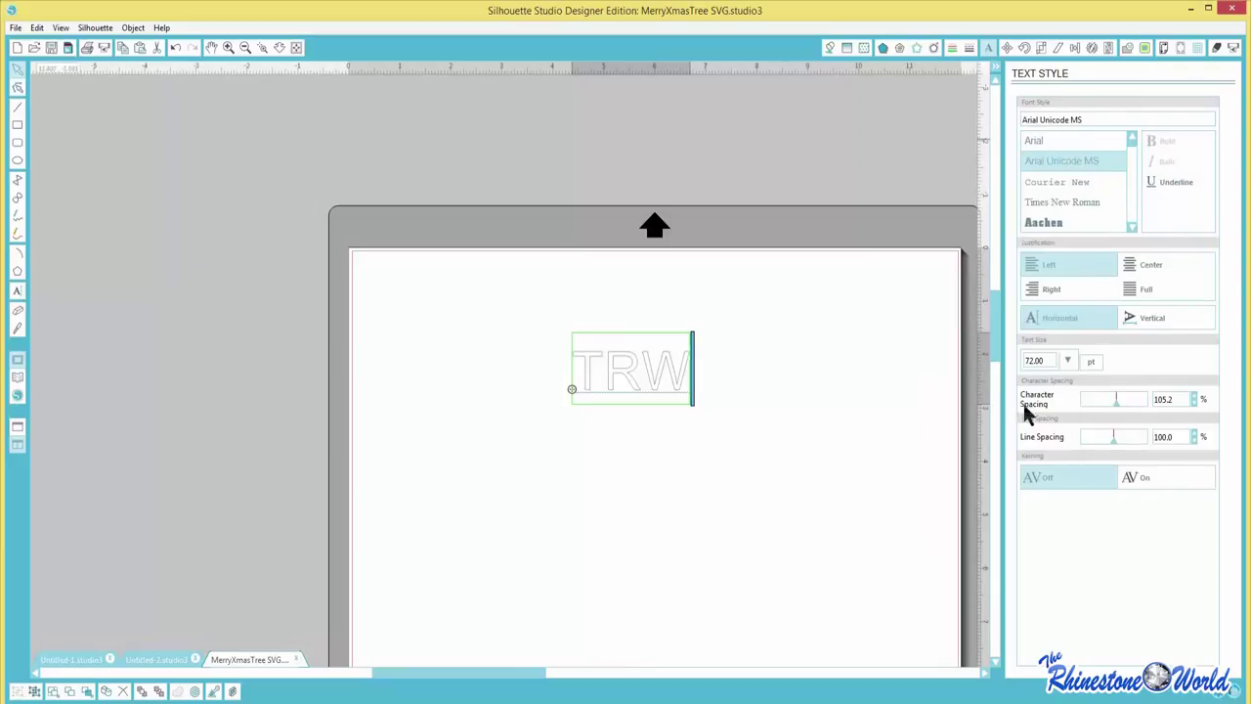
{"action": "mouse_move", "coordinate": [1119, 405]}
{"action": "left_mouse_down"}
{"action": "mouse_move", "coordinate": [1097, 407]}
{"action": "mouse_move", "coordinate": [1121, 411]}
{"action": "left_mouse_up"}
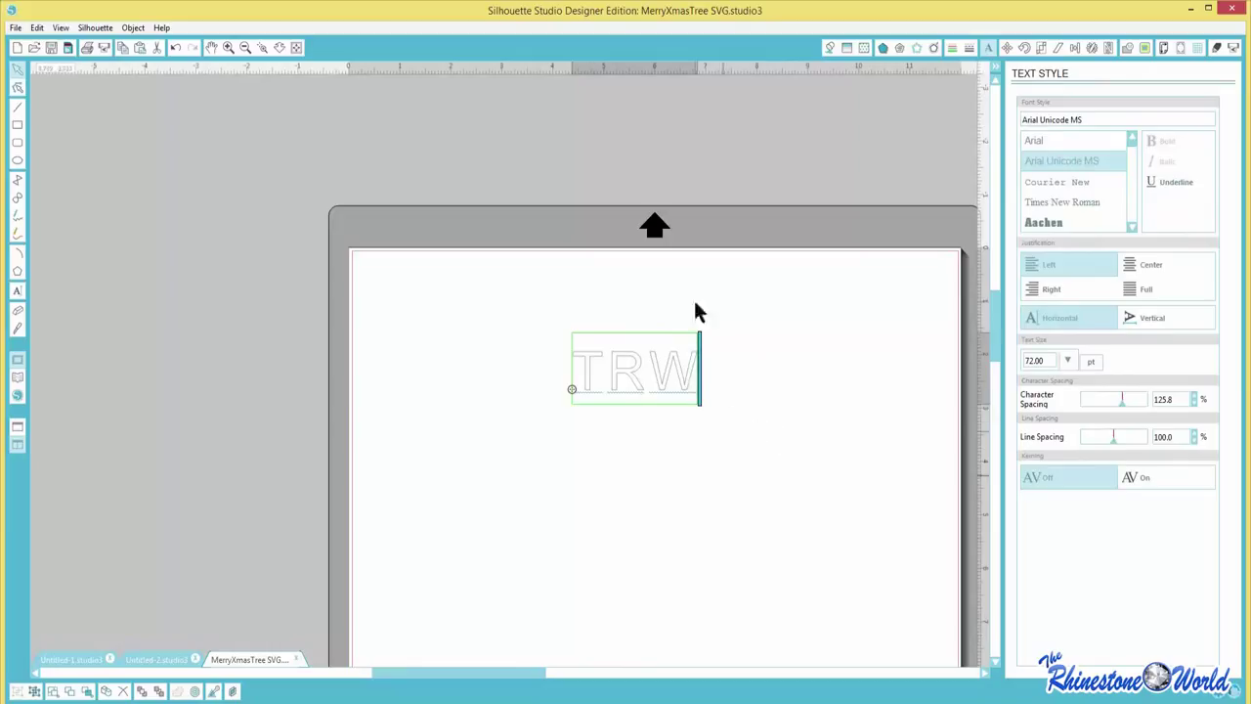
- Switch the "TRW" text to vertical orientation with increased line spacing, and delete it from the page
{"action": "left_click_drag", "start_coordinate": [1113, 440], "coordinate": [1120, 444]}
{"action": "left_click", "coordinate": [1131, 318]}
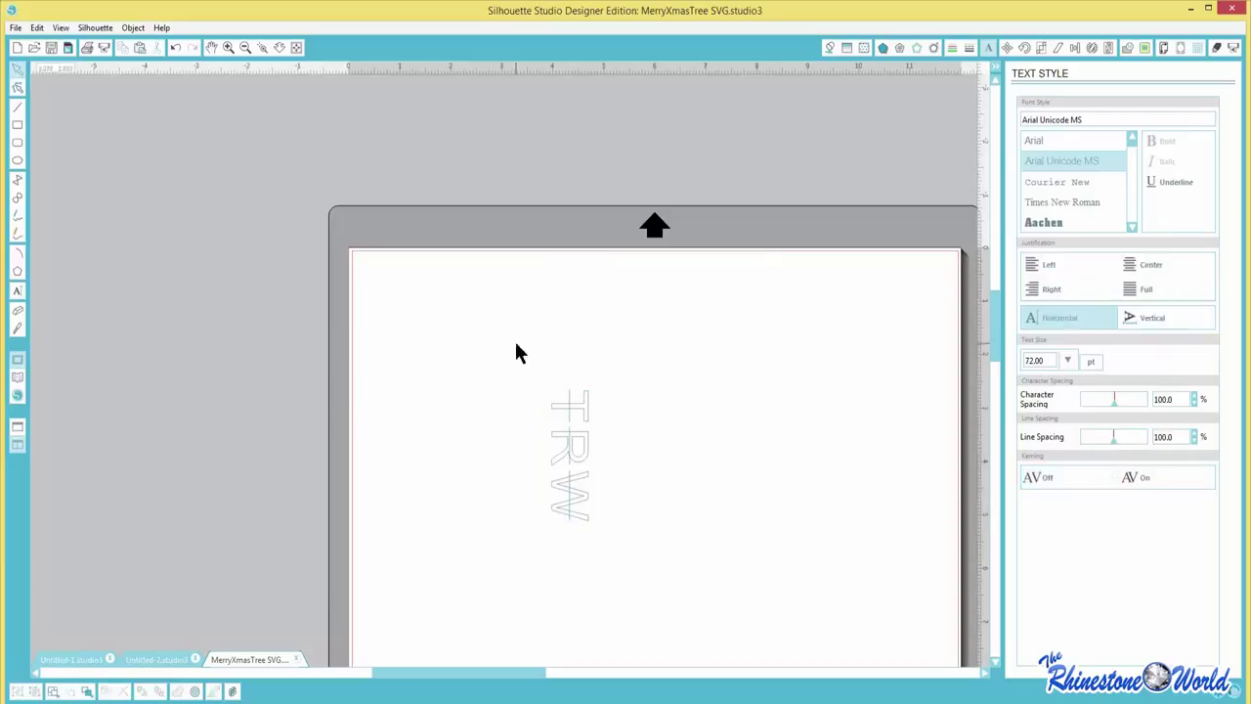
{"action": "left_click_drag", "start_coordinate": [514, 349], "coordinate": [695, 570]}
{"action": "key", "text": "Delete"}
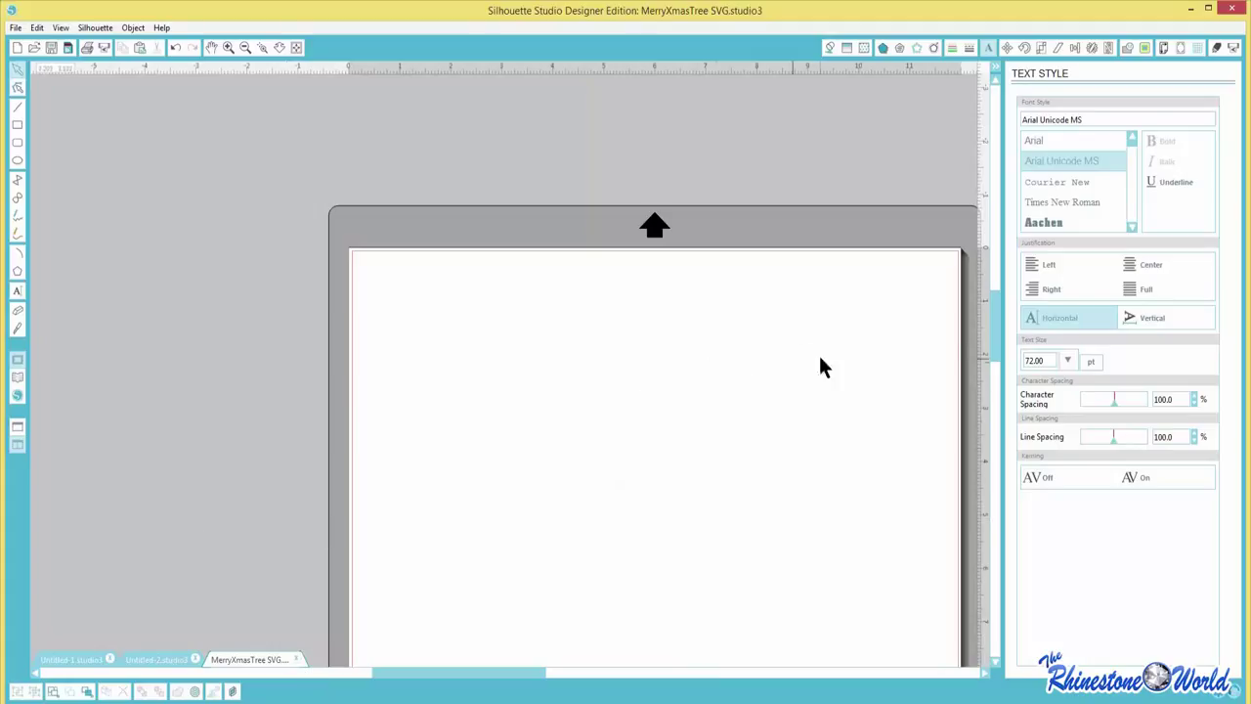
{"action": "scroll", "coordinate": [990, 341], "scroll_direction": "down", "scroll_amount": 3}
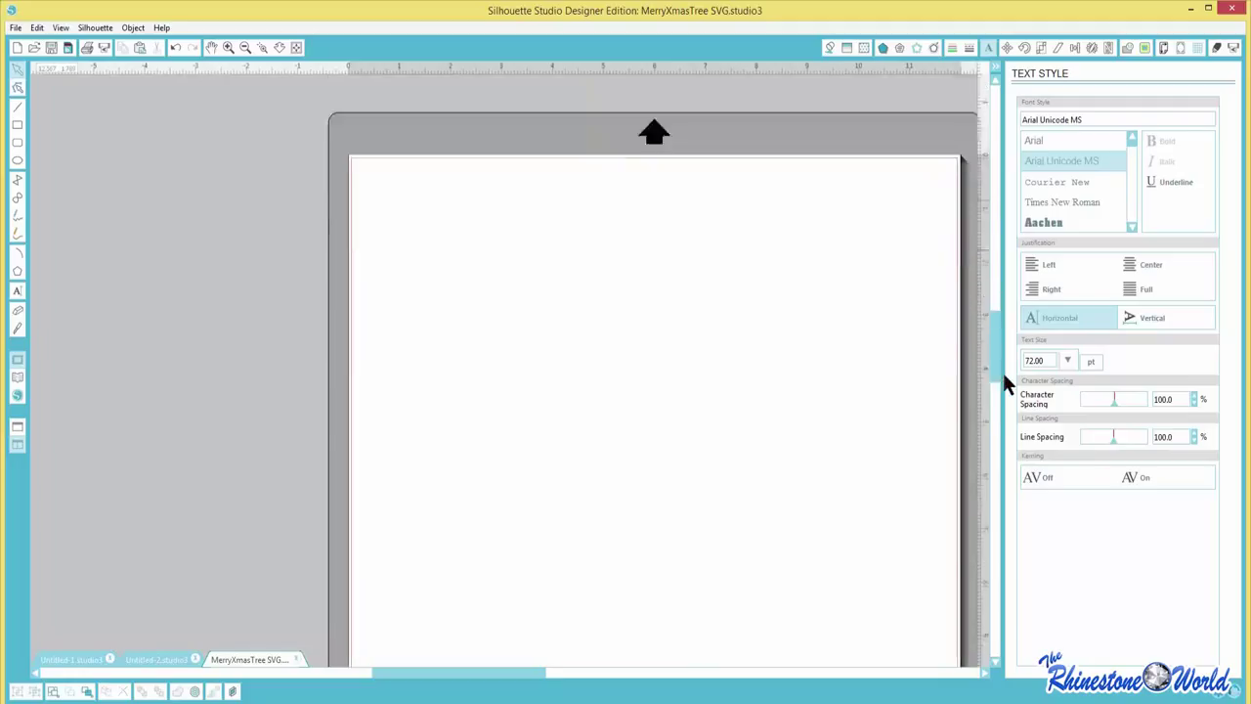
{"action": "scroll", "coordinate": [1003, 340], "scroll_direction": "up", "scroll_amount": 5}
{"action": "scroll", "coordinate": [1010, 390], "scroll_direction": "down", "scroll_amount": 5}
{"action": "scroll", "coordinate": [1010, 391], "scroll_direction": "up", "scroll_amount": 3}
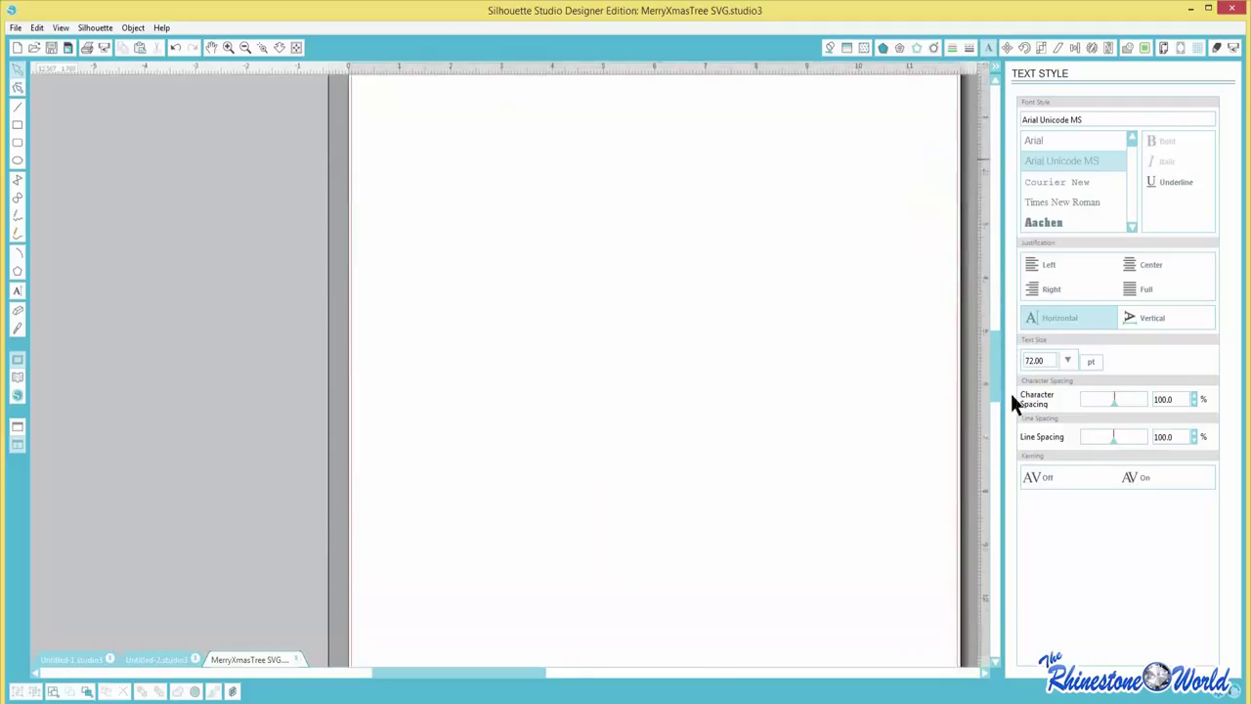
{"action": "scroll", "coordinate": [1009, 389], "scroll_direction": "down", "scroll_amount": 1}
{"action": "left_click", "coordinate": [563, 684]}
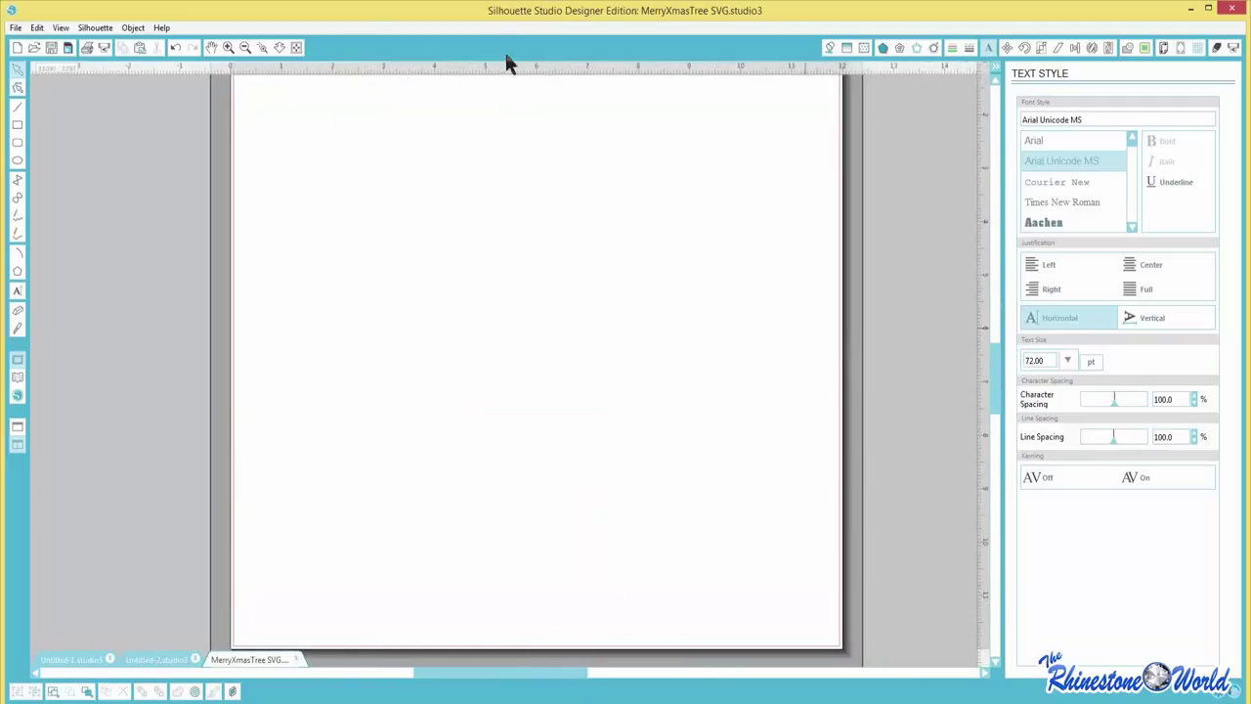
- Paste the baseball field image onto the page and enlarge it to about 9.9 in wide
{"action": "left_click", "coordinate": [247, 49]}
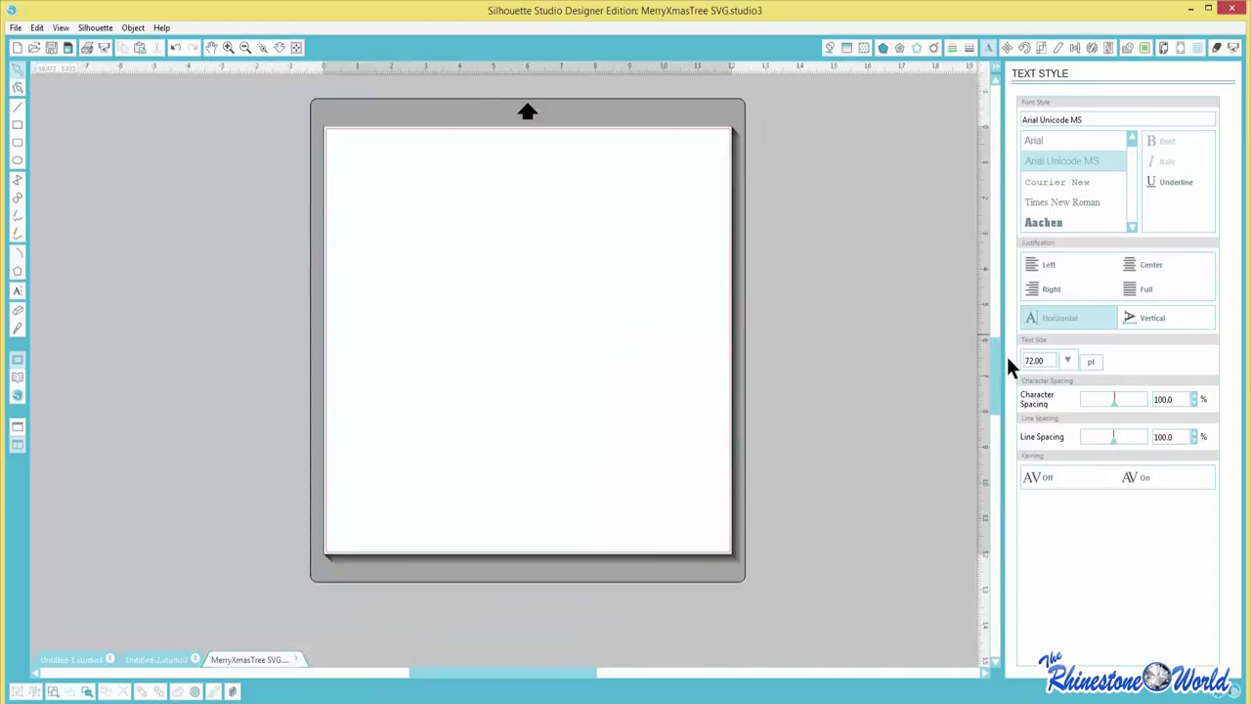
{"action": "scroll", "coordinate": [1002, 361], "scroll_direction": "up", "scroll_amount": 3}
{"action": "scroll", "coordinate": [1001, 361], "scroll_direction": "down", "scroll_amount": 2}
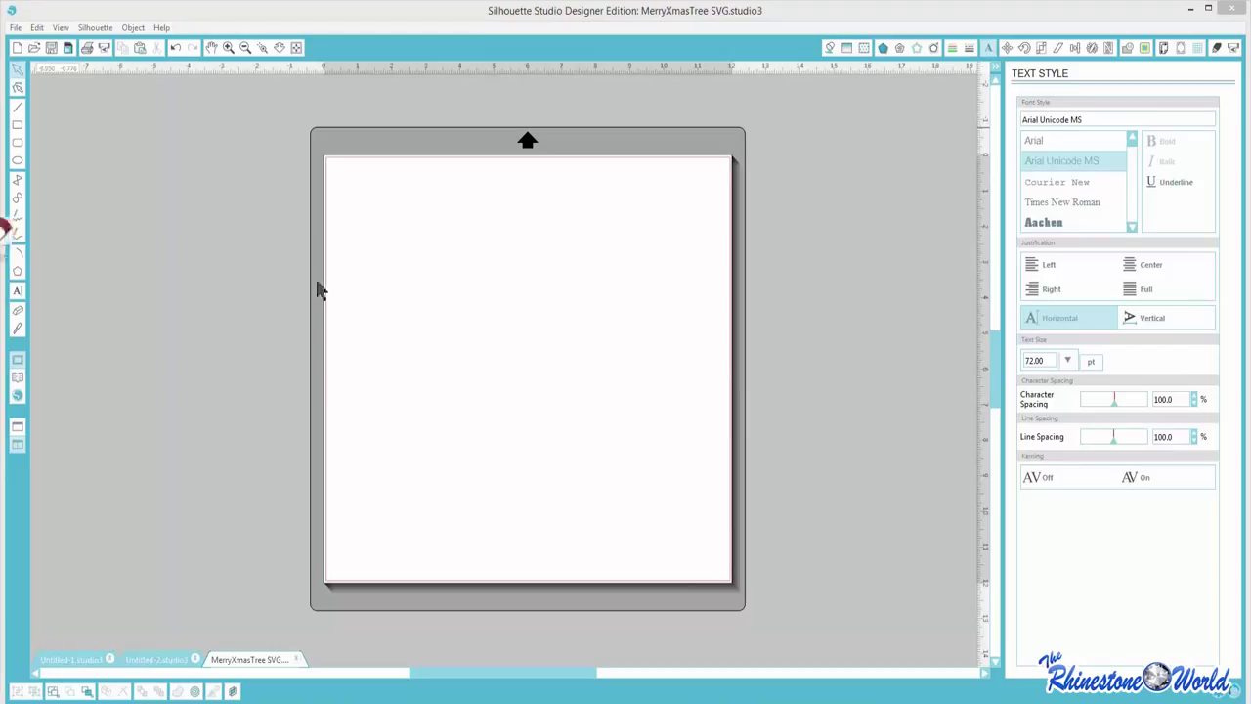
{"action": "key", "text": "ctrl+v"}
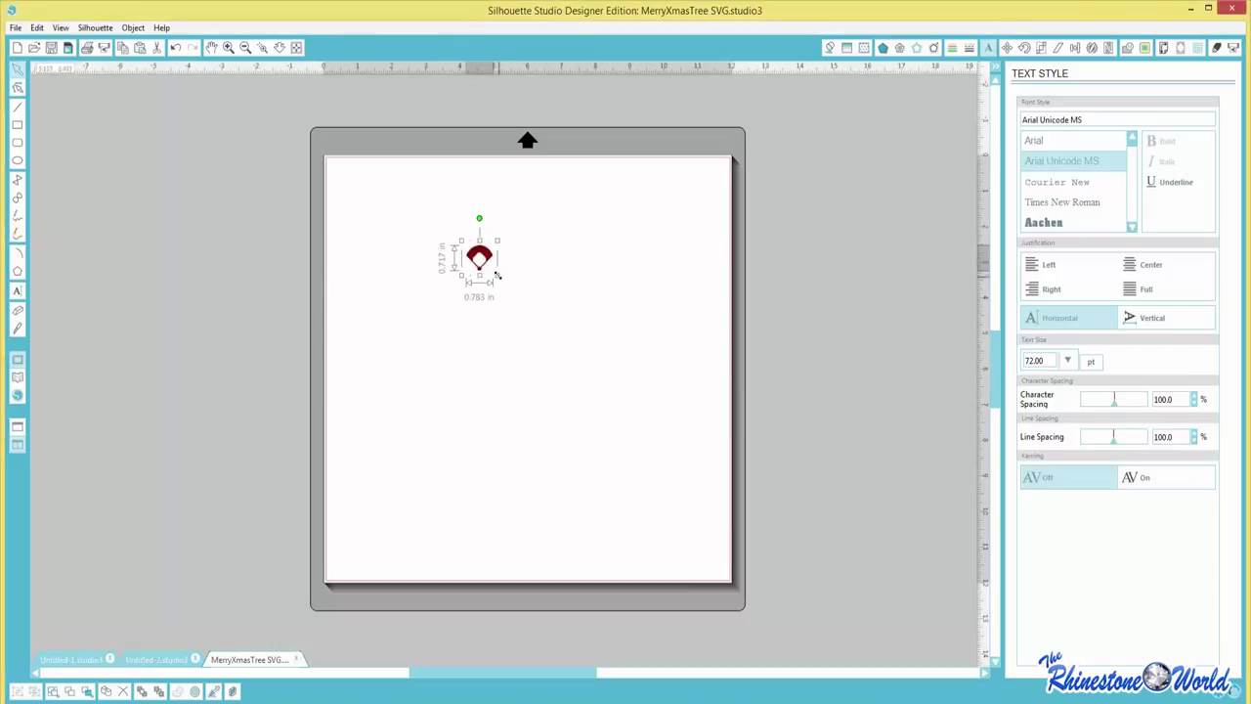
{"action": "left_click_drag", "start_coordinate": [499, 275], "coordinate": [698, 468]}
{"action": "left_click_drag", "start_coordinate": [544, 298], "coordinate": [425, 248]}
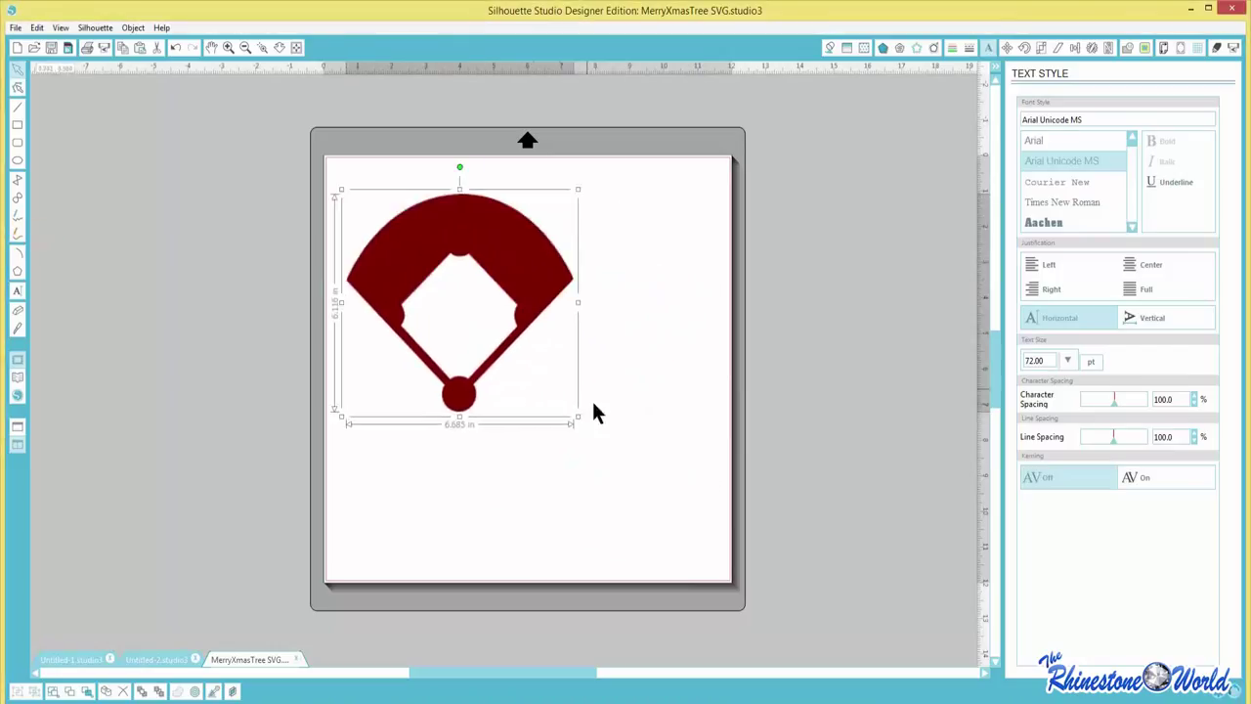
{"action": "left_click_drag", "start_coordinate": [580, 417], "coordinate": [686, 491]}
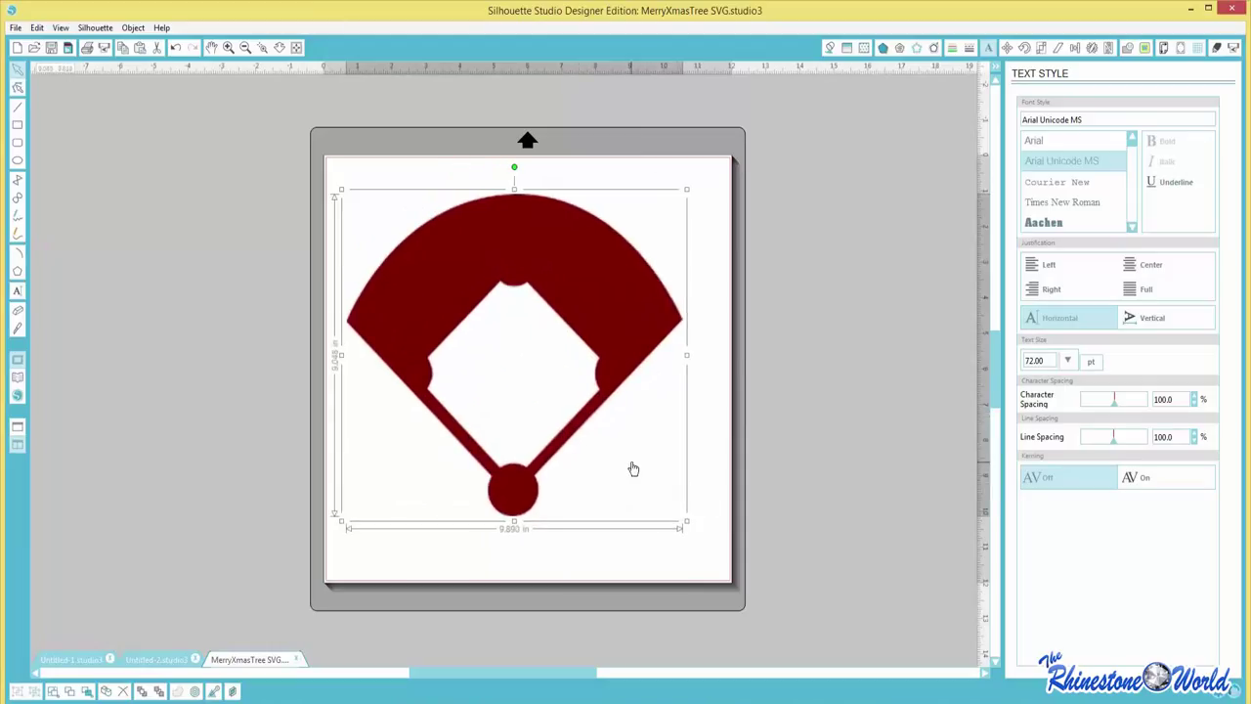
- Trace the baseball field image with a High Pass Filter of 300, and delete the original image
{"action": "left_click", "coordinate": [1145, 49]}
{"action": "left_click", "coordinate": [1052, 123]}
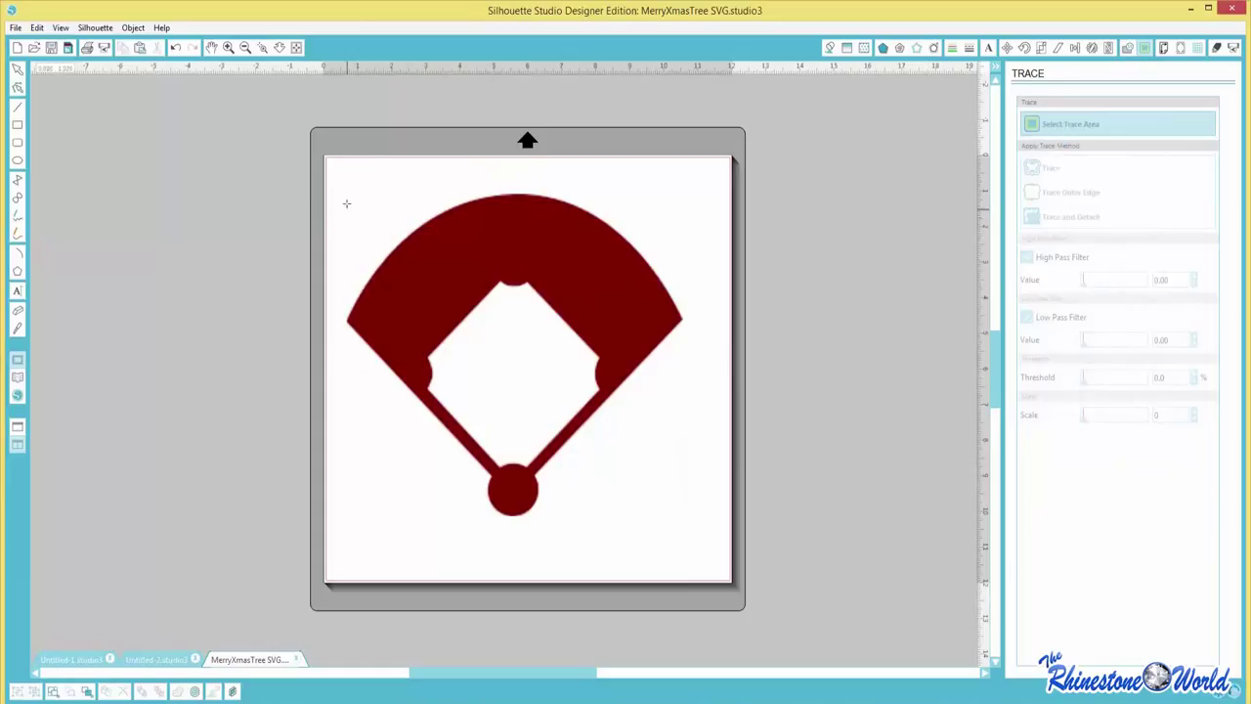
{"action": "left_click_drag", "start_coordinate": [339, 177], "coordinate": [690, 528]}
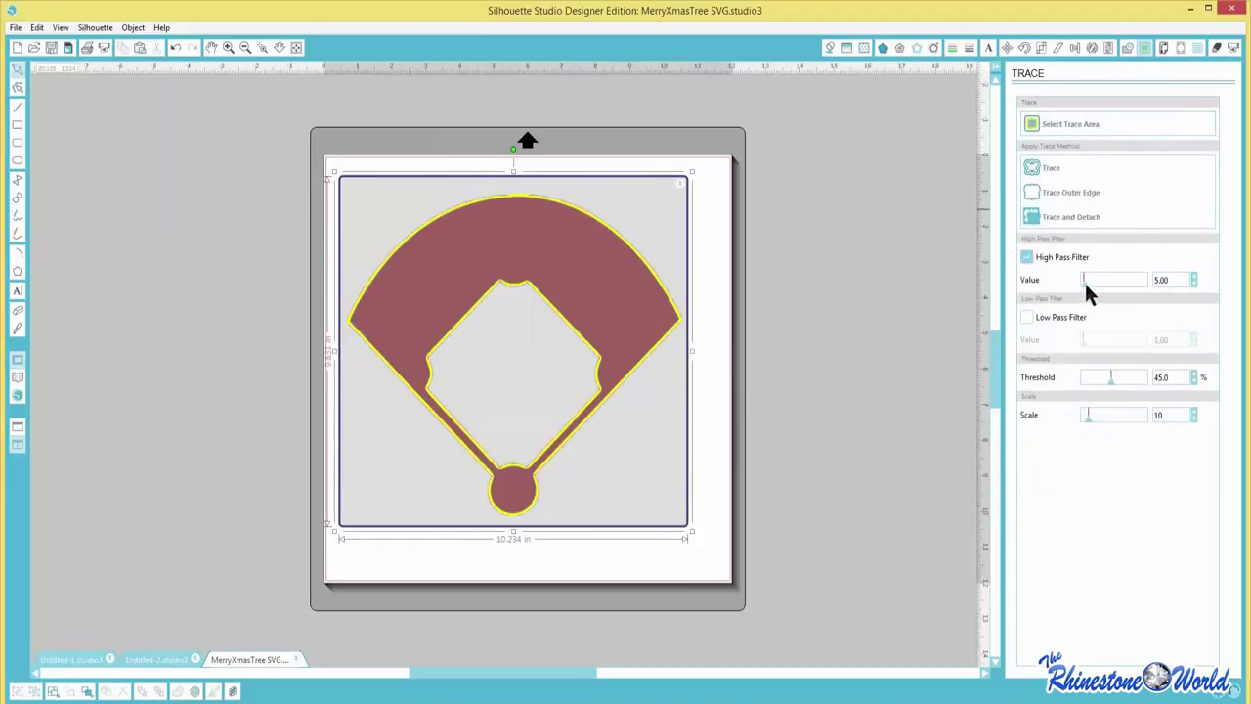
{"action": "left_click_drag", "start_coordinate": [1084, 280], "coordinate": [1152, 286]}
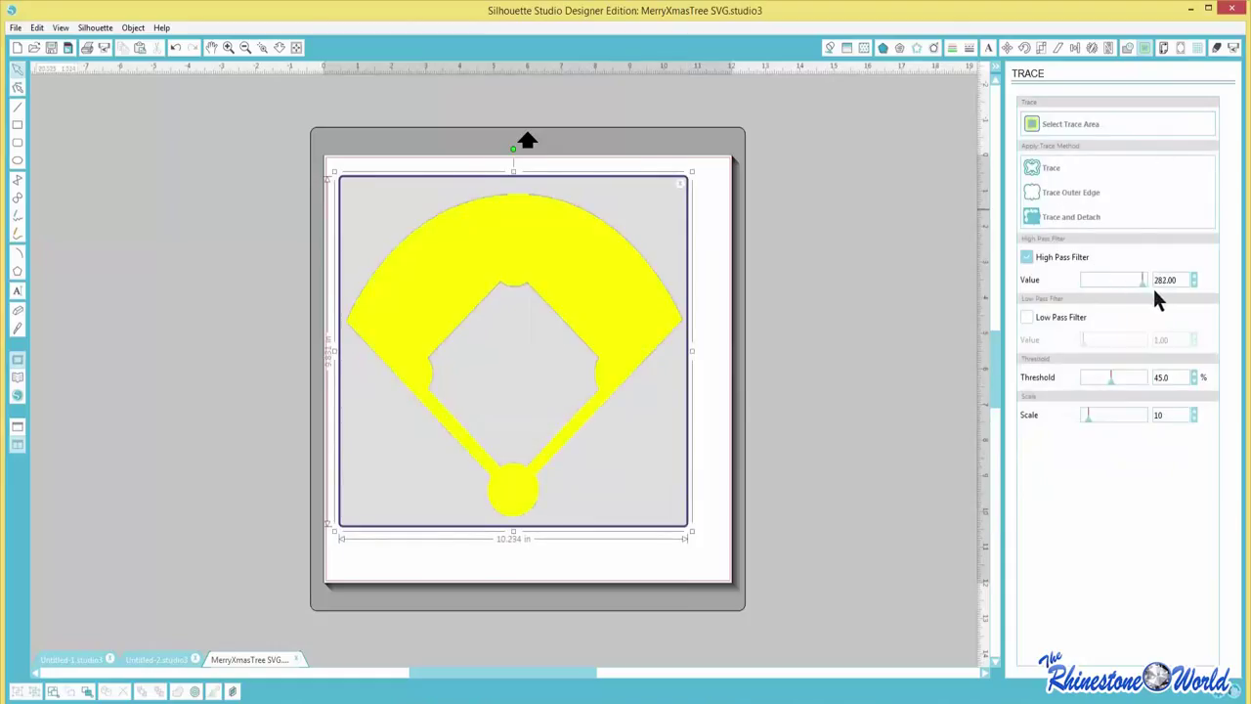
{"action": "left_click", "coordinate": [1047, 169]}
{"action": "left_click_drag", "start_coordinate": [553, 262], "coordinate": [382, 310]}
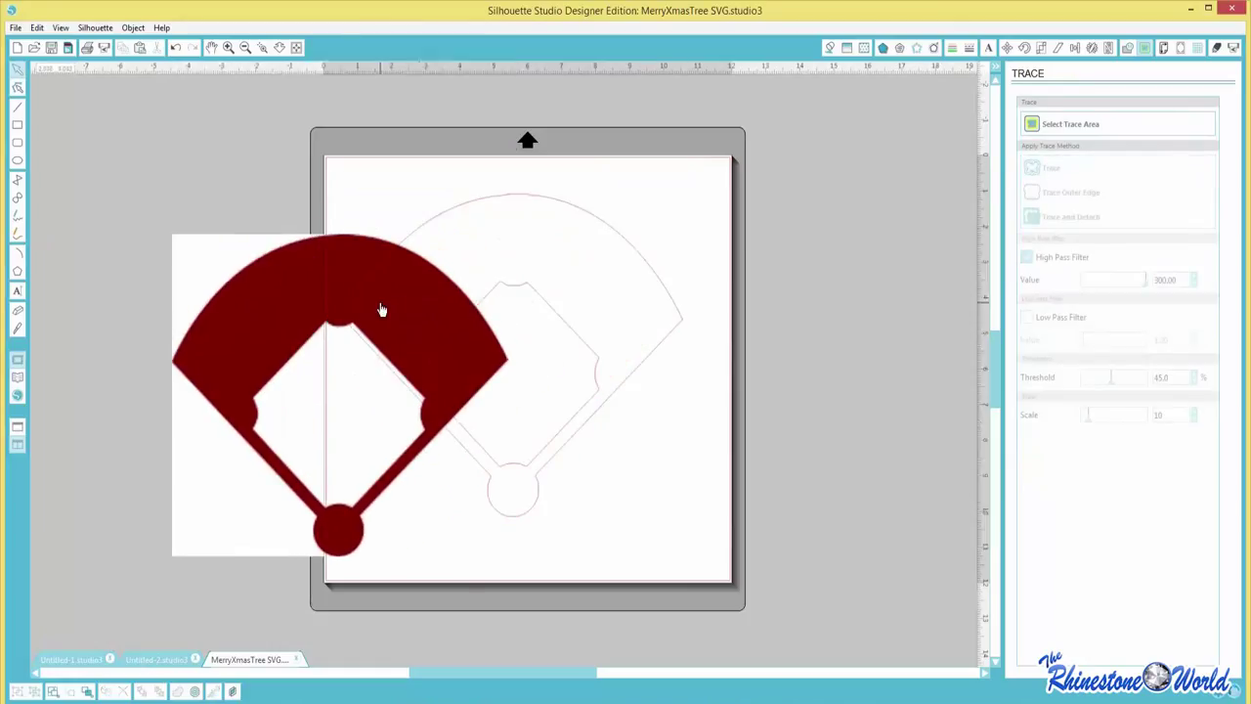
{"action": "key", "text": "Delete"}
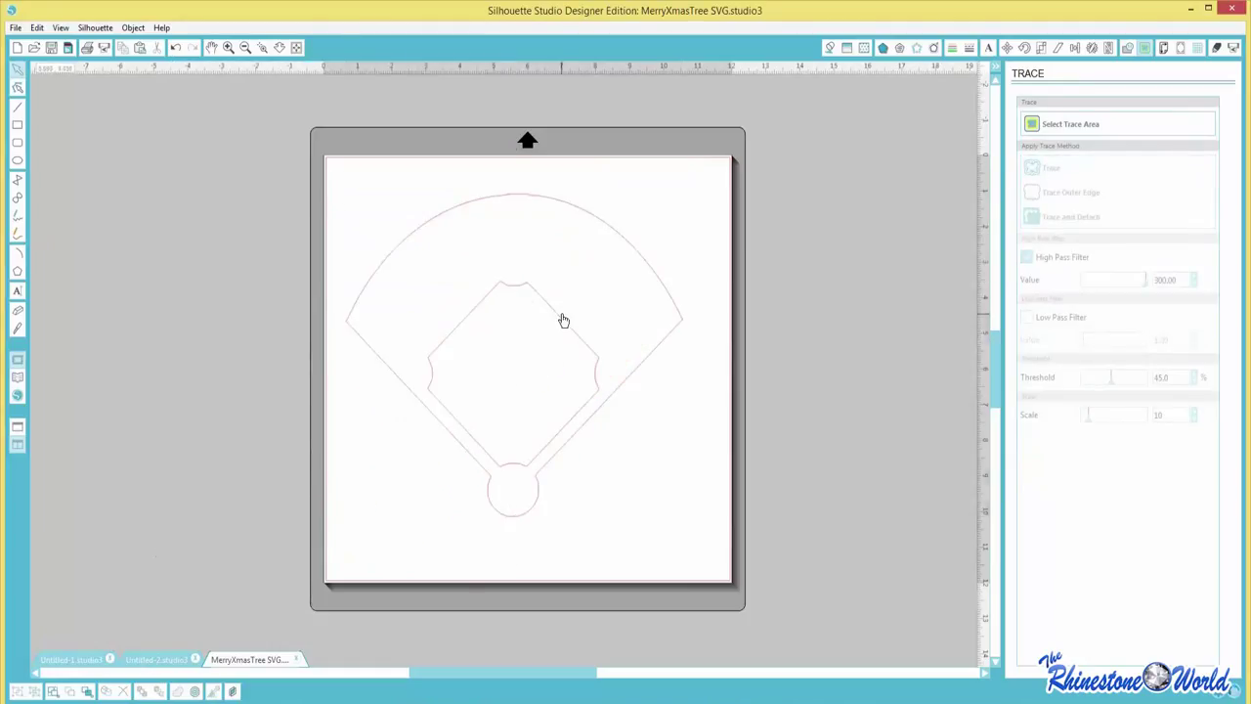
- Move the traced field outline slightly down and apply an outward offset with rounded corners to it
{"action": "left_click_drag", "start_coordinate": [563, 321], "coordinate": [550, 346]}
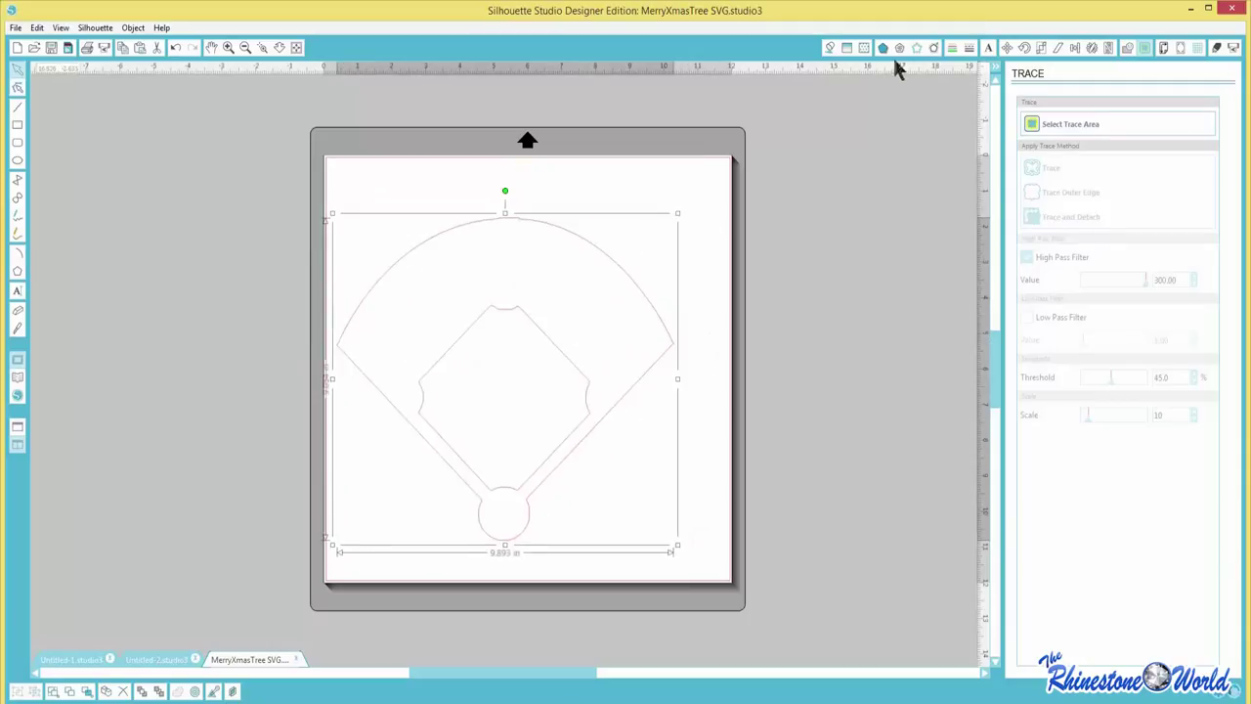
{"action": "left_click", "coordinate": [933, 45]}
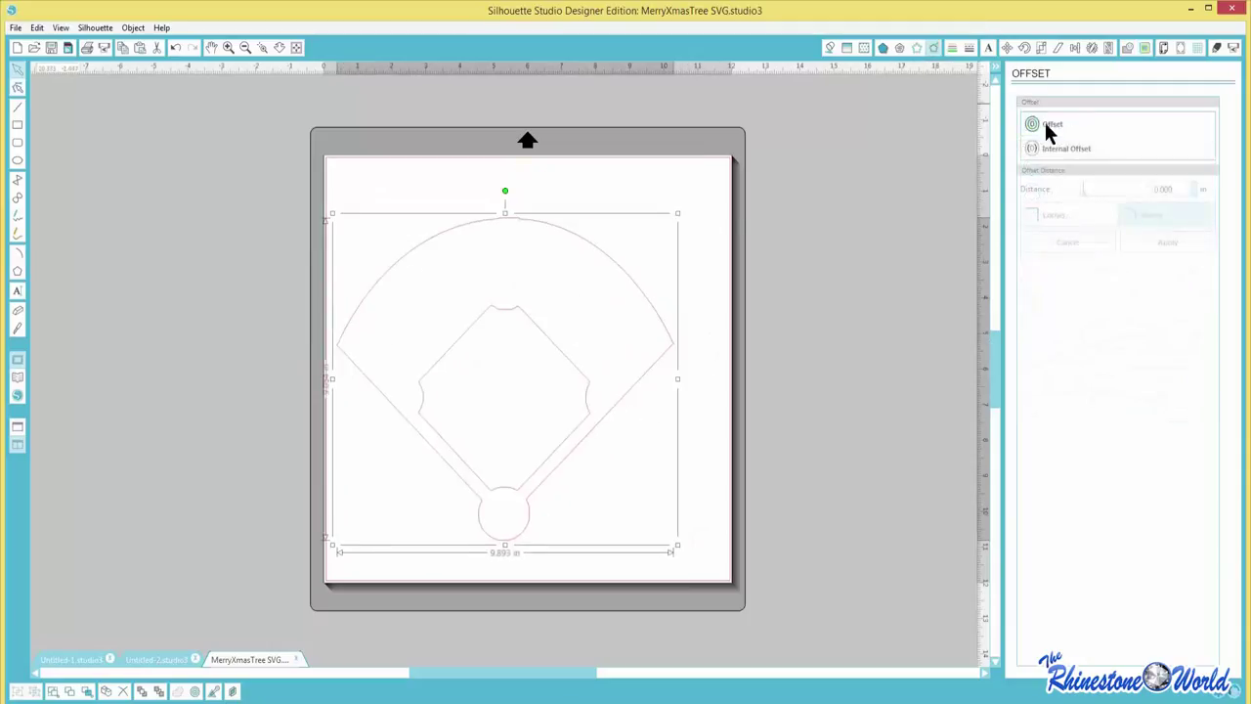
{"action": "left_click", "coordinate": [1046, 125]}
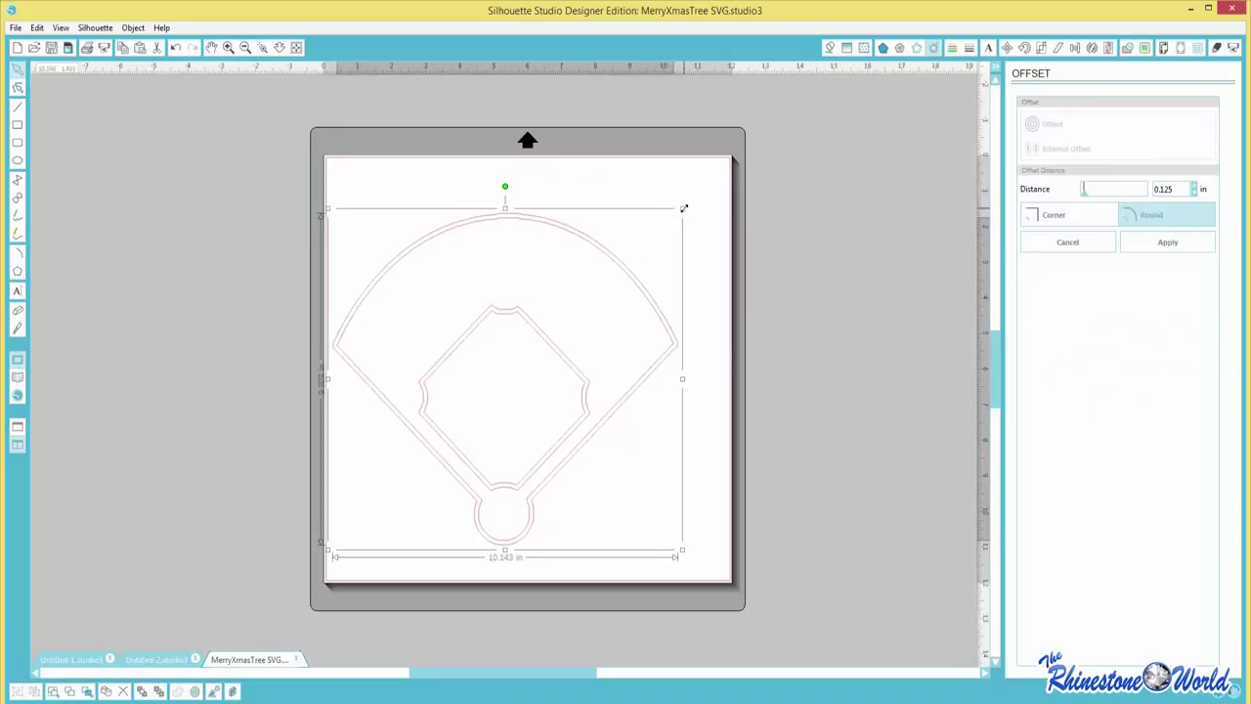
{"action": "left_click_drag", "start_coordinate": [683, 208], "coordinate": [687, 204]}
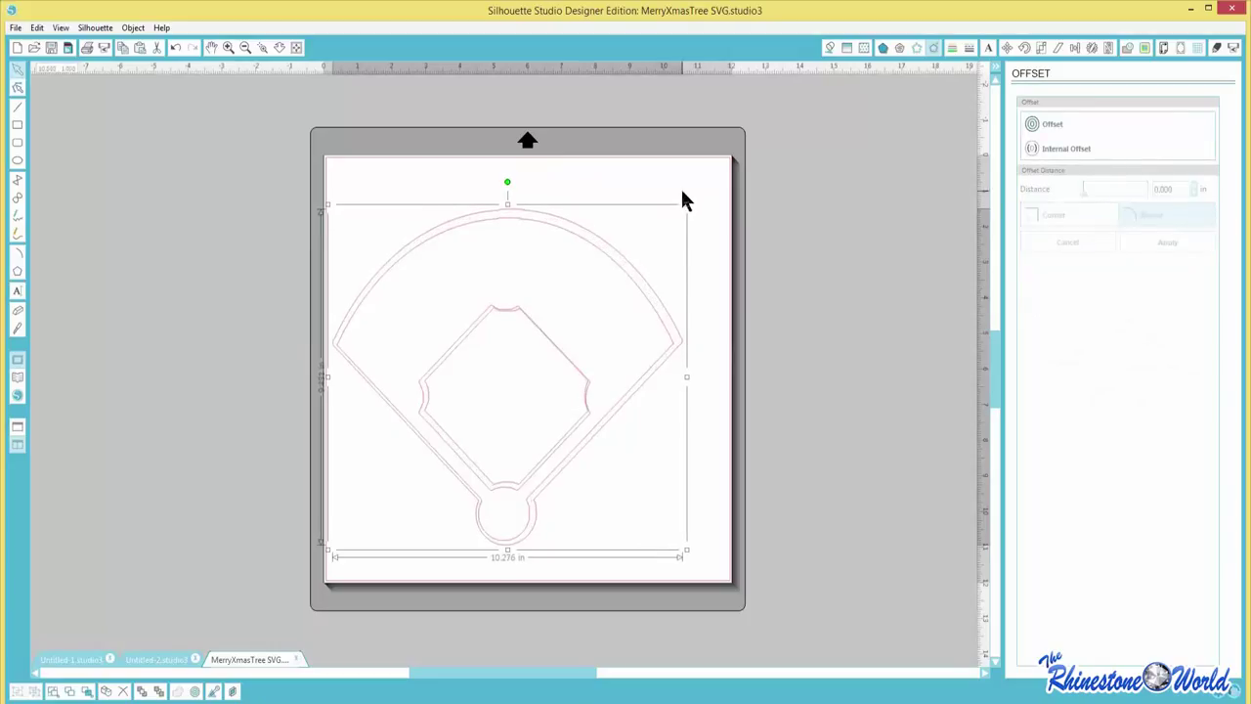
{"action": "key", "text": "k"}
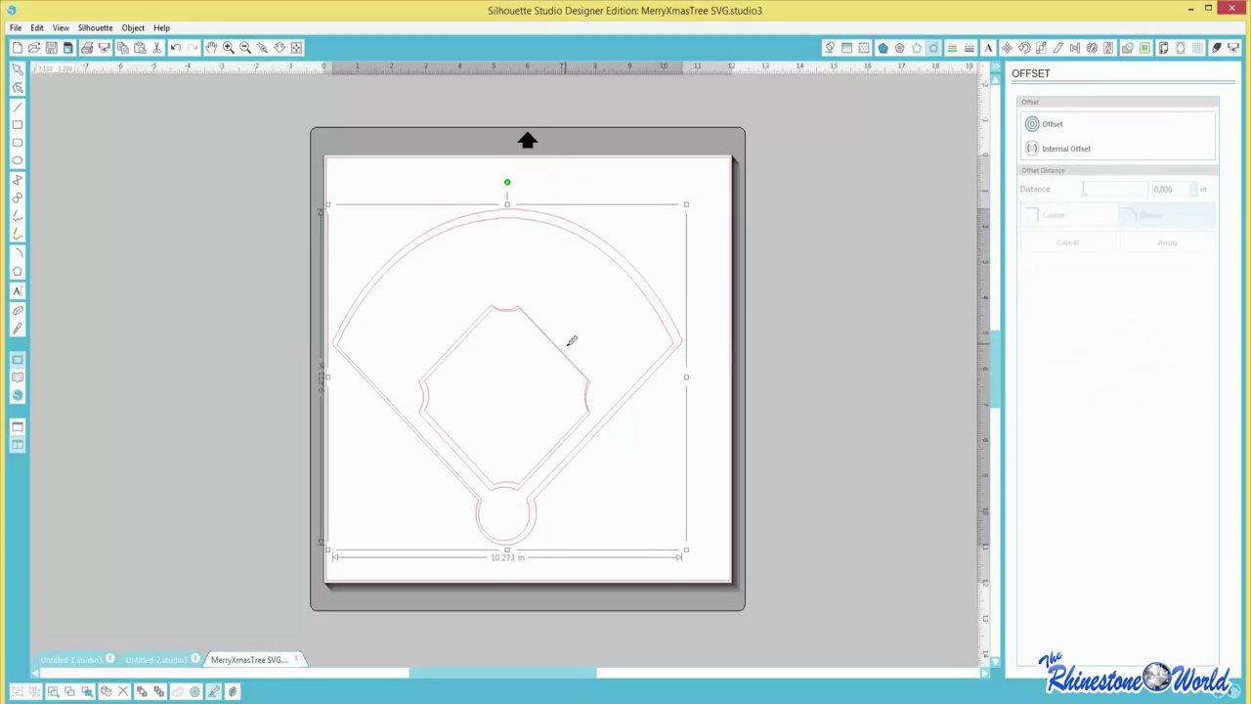
{"action": "key", "text": "ctrl+z"}
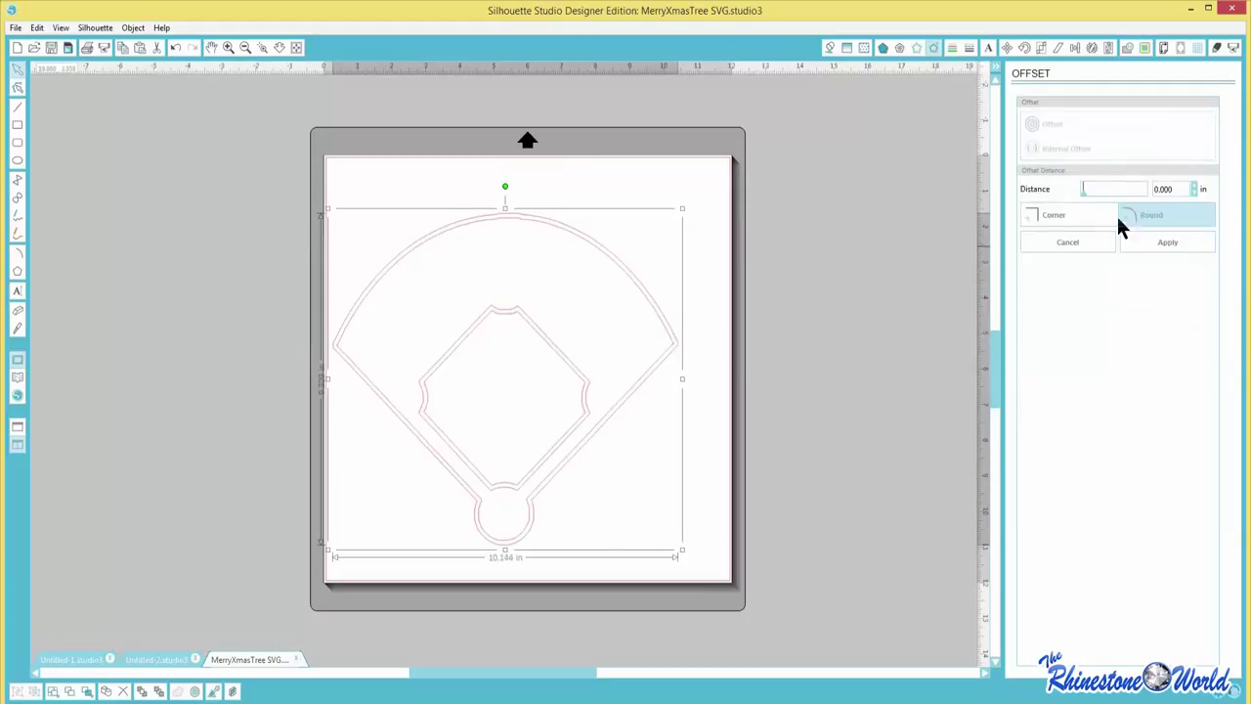
{"action": "left_click", "coordinate": [1083, 189]}
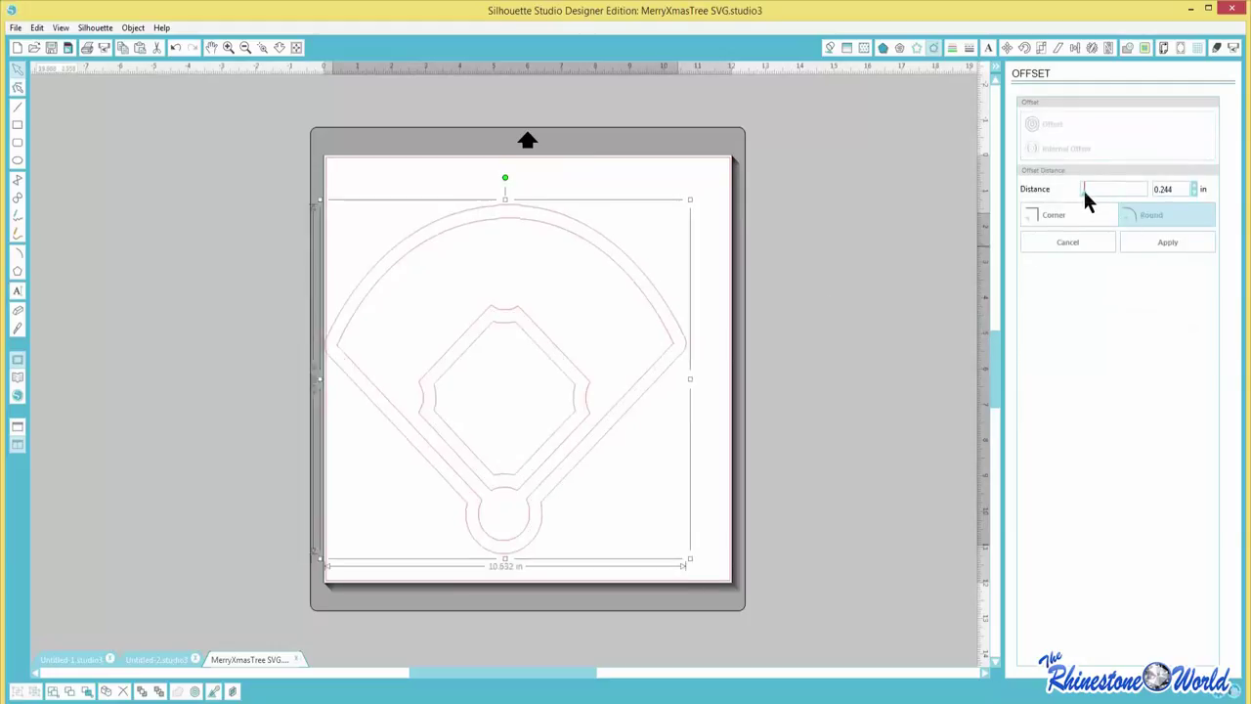
{"action": "left_click", "coordinate": [1168, 246]}
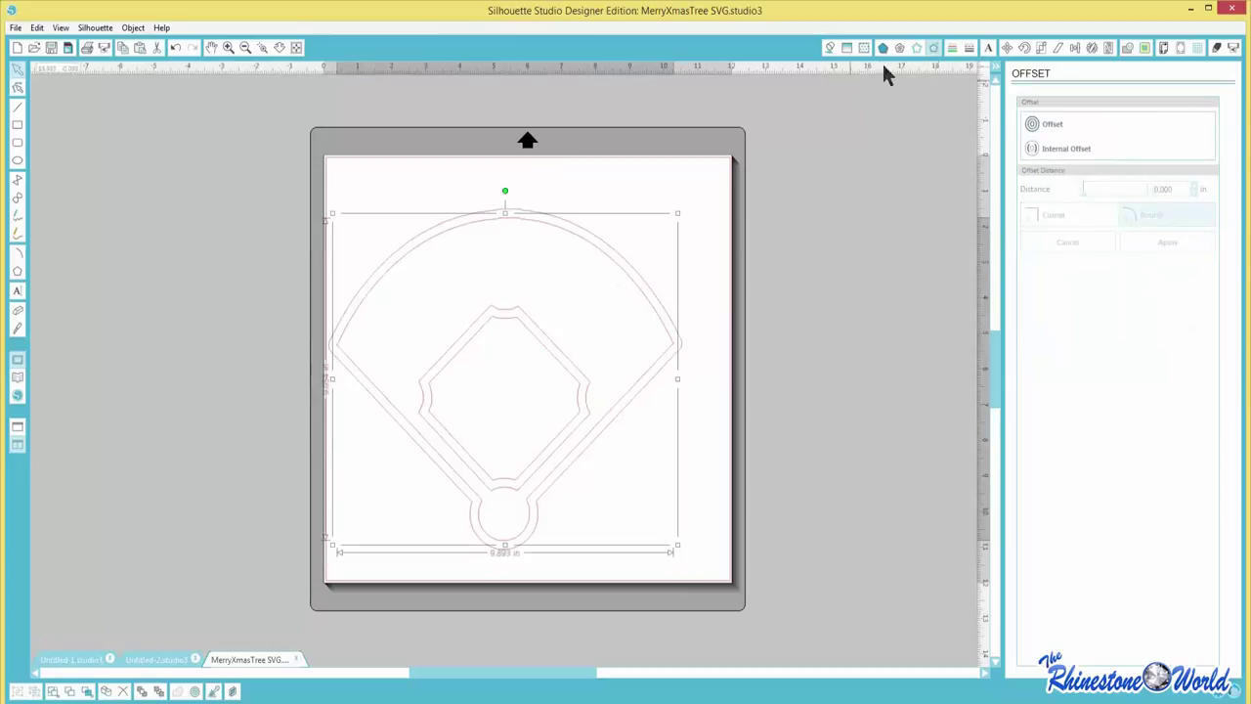
- Color the original traced outline blue and give it a Radial Fill of 10ss rhinestones with 0.039 in spacing
{"action": "left_click", "coordinate": [951, 46]}
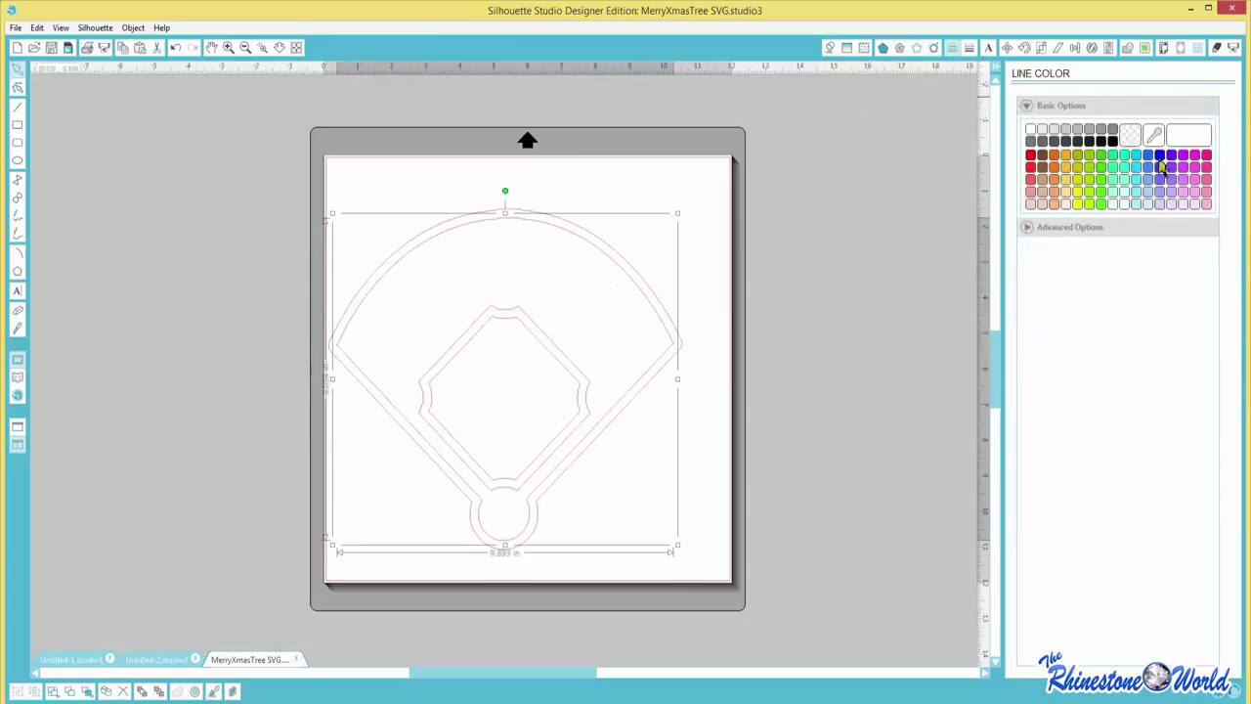
{"action": "left_click", "coordinate": [711, 271]}
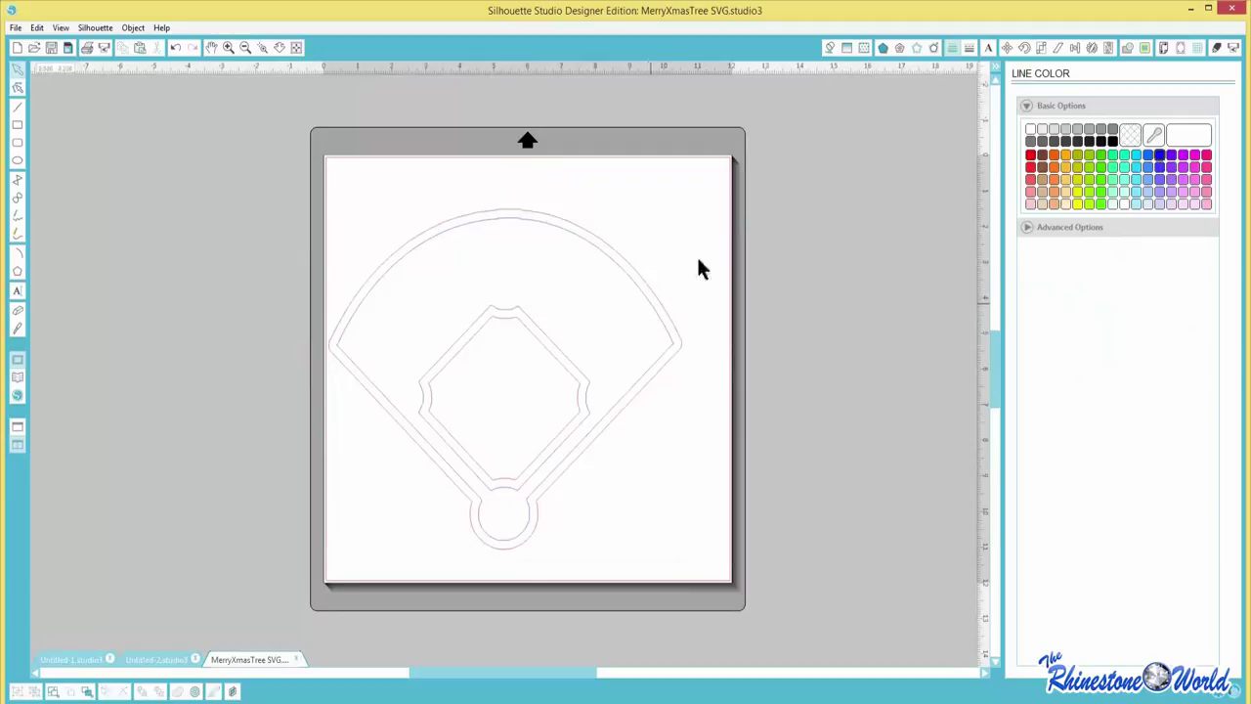
{"action": "left_click", "coordinate": [916, 49]}
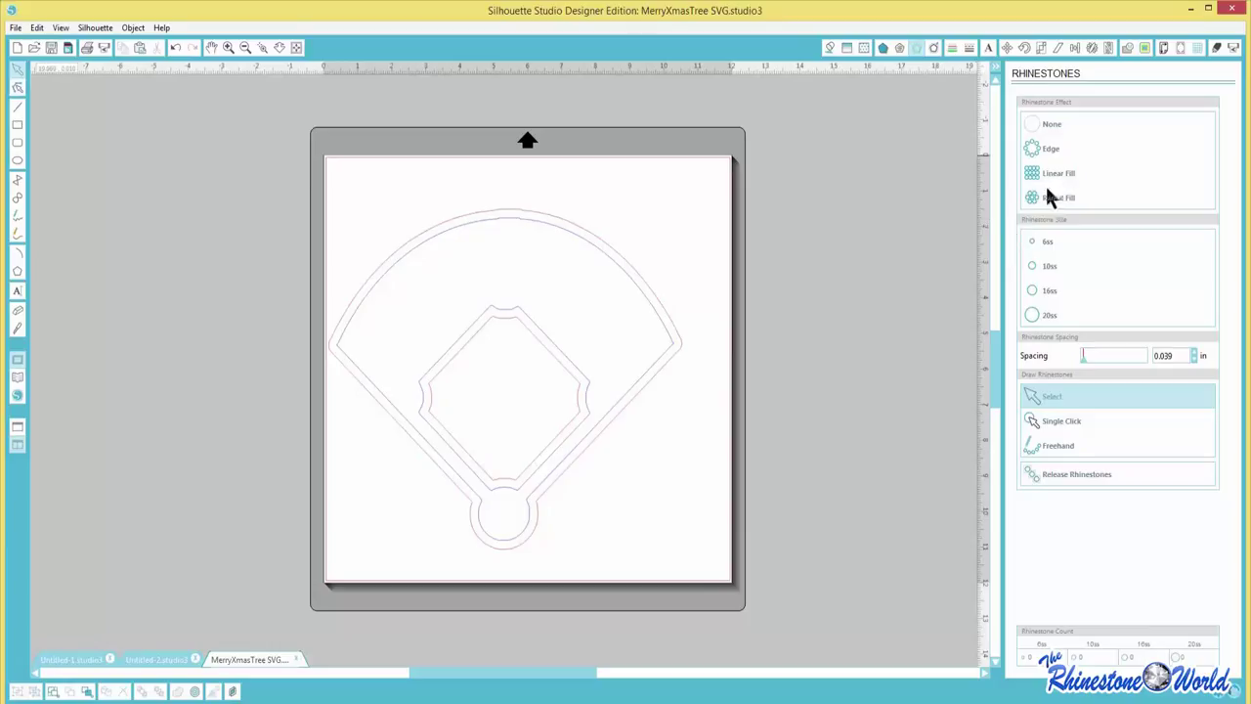
{"action": "left_click", "coordinate": [656, 318]}
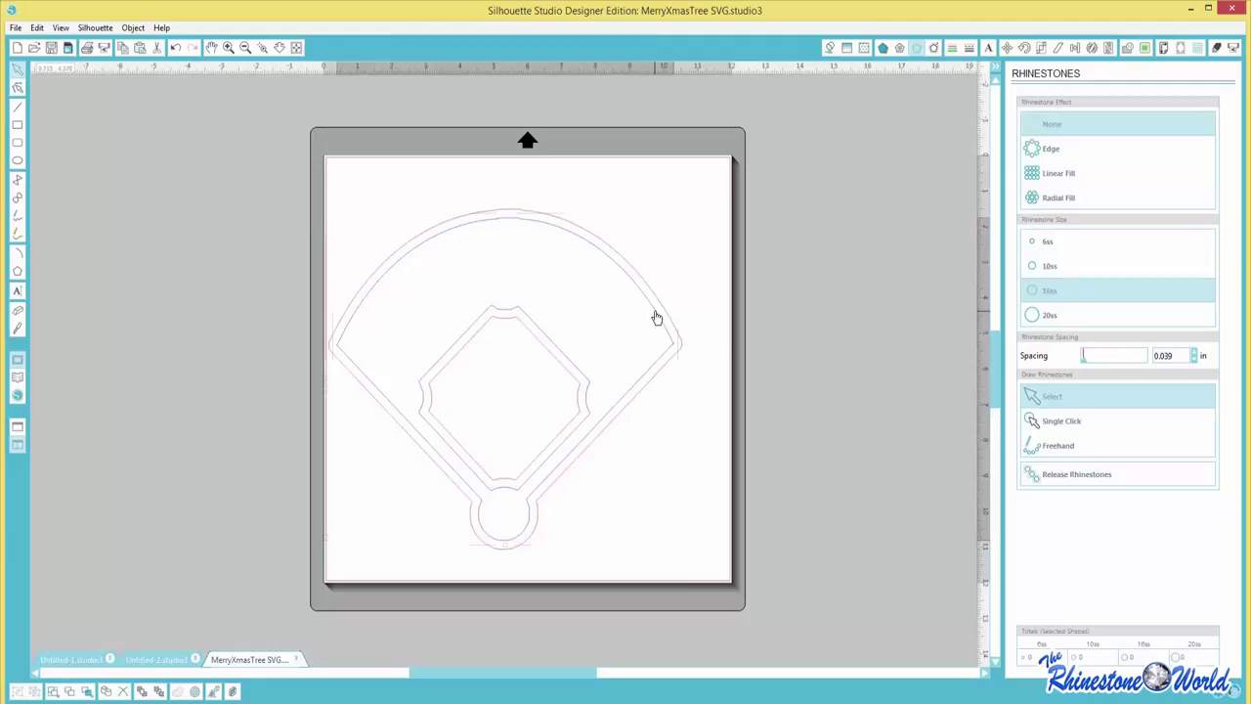
{"action": "left_click", "coordinate": [1066, 199]}
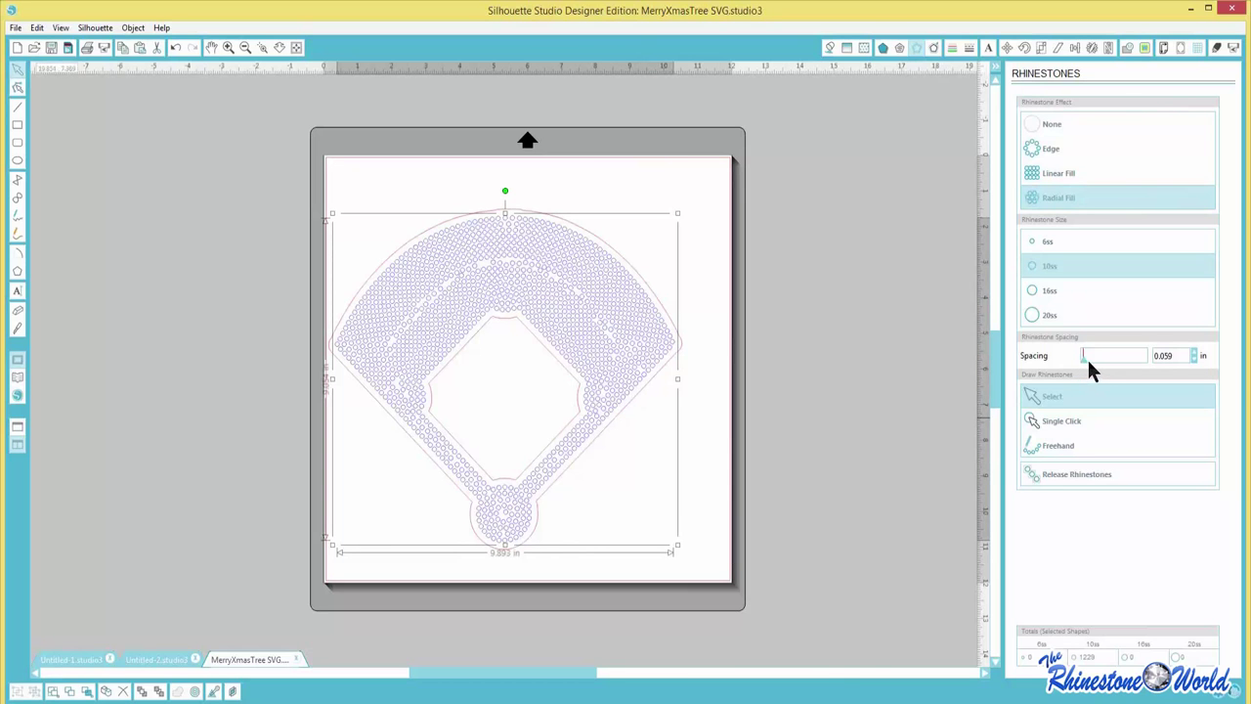
{"action": "left_click_drag", "start_coordinate": [1085, 358], "coordinate": [1081, 362]}
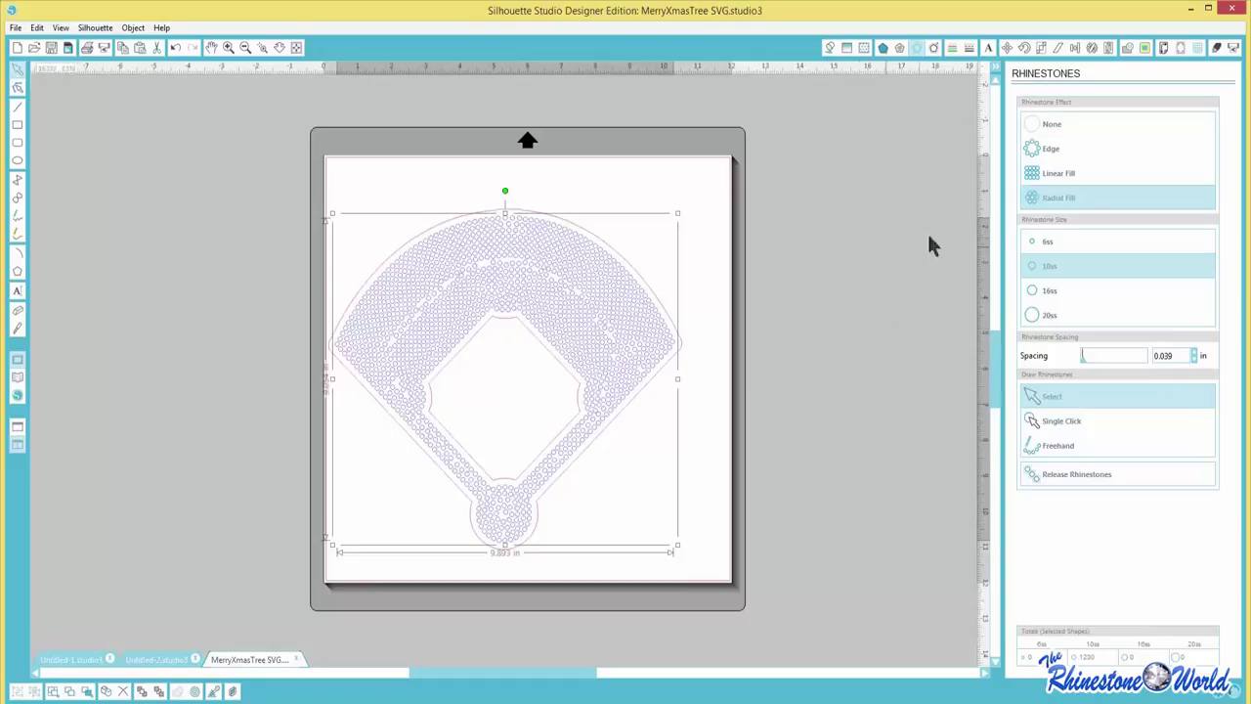
- Try a Linear Fill of rhinestones on the traced field, and return it to Radial Fill
{"action": "left_click", "coordinate": [1055, 173]}
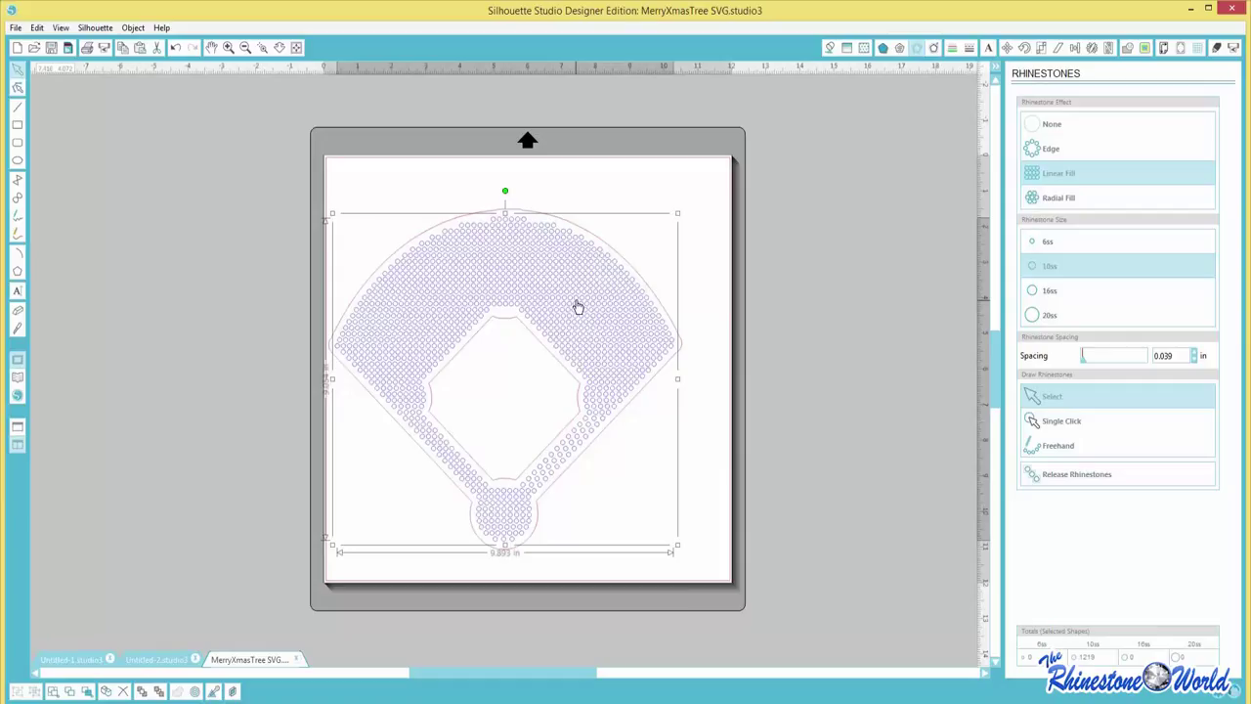
{"action": "left_click", "coordinate": [1065, 203]}
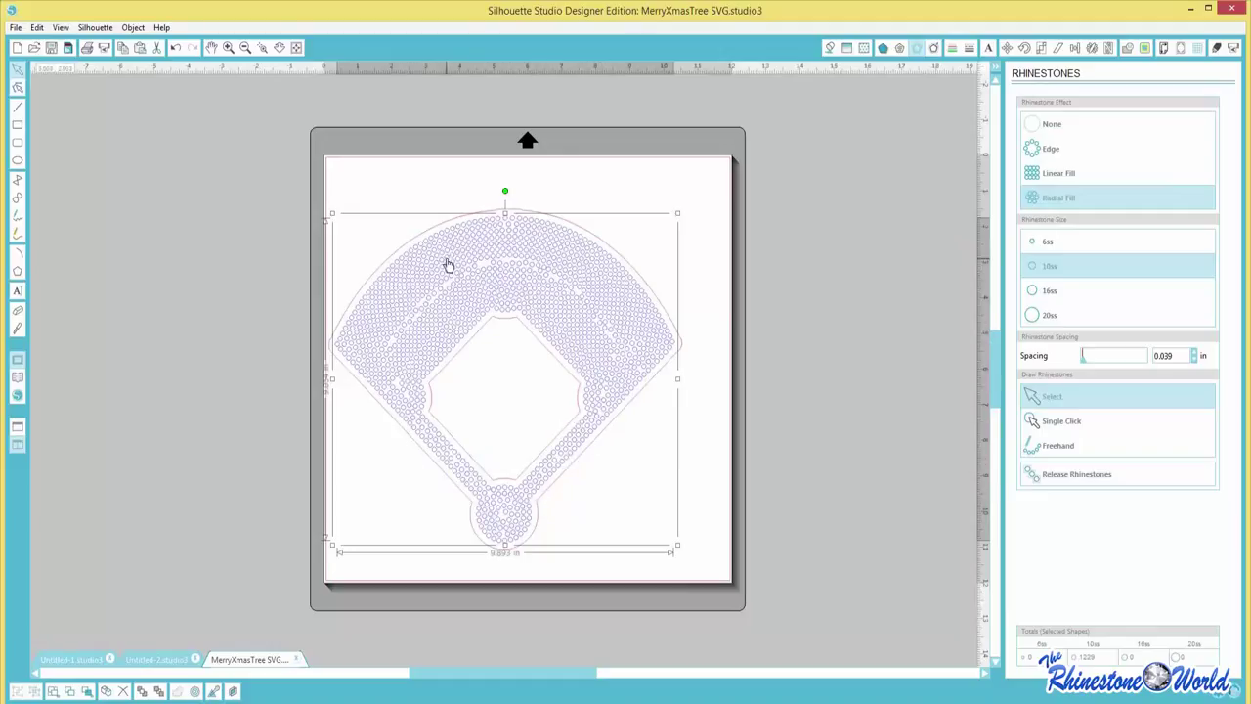
{"action": "left_click", "coordinate": [690, 231]}
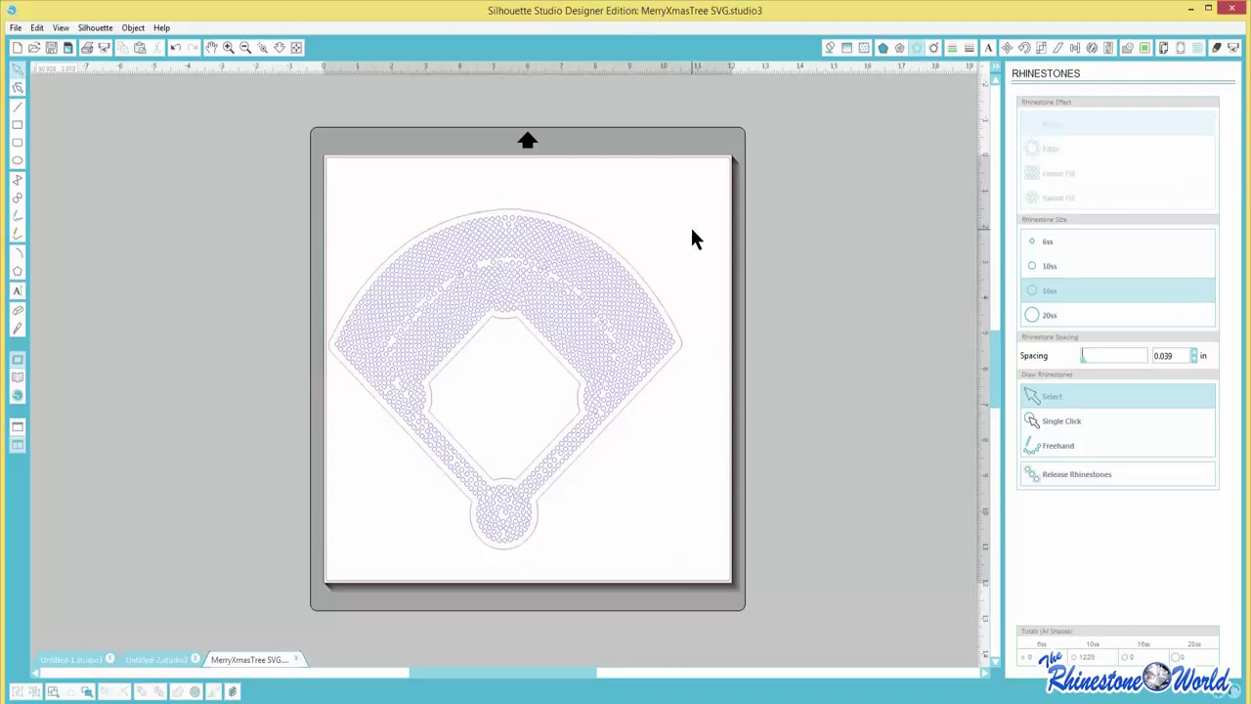
- Apply the Edge rhinestone effect with 10ss stones to the offset outline around the field
{"action": "left_click", "coordinate": [654, 291]}
{"action": "left_click", "coordinate": [1034, 149]}
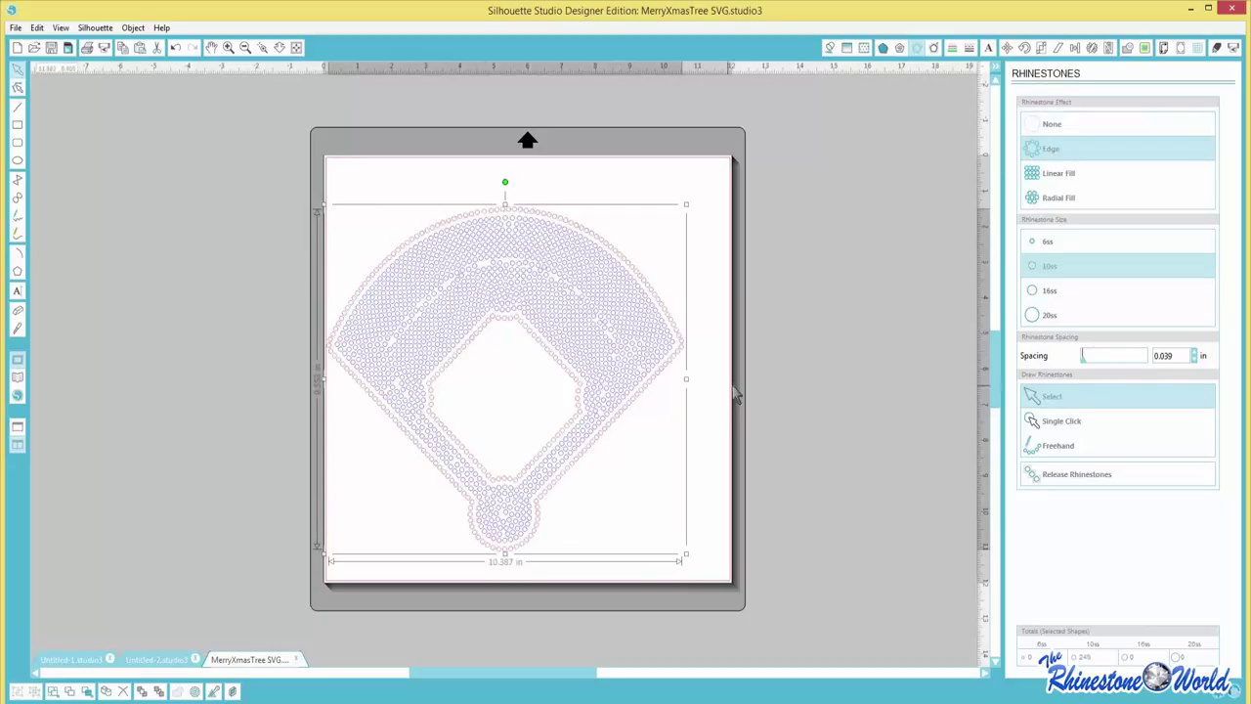
{"action": "left_click", "coordinate": [709, 400]}
- Select all the rhinestone shapes and examine the stone placement up close at the field's right corner
{"action": "left_click_drag", "start_coordinate": [714, 174], "coordinate": [279, 594]}
{"action": "scroll", "coordinate": [280, 594], "scroll_direction": "down", "scroll_amount": 1}
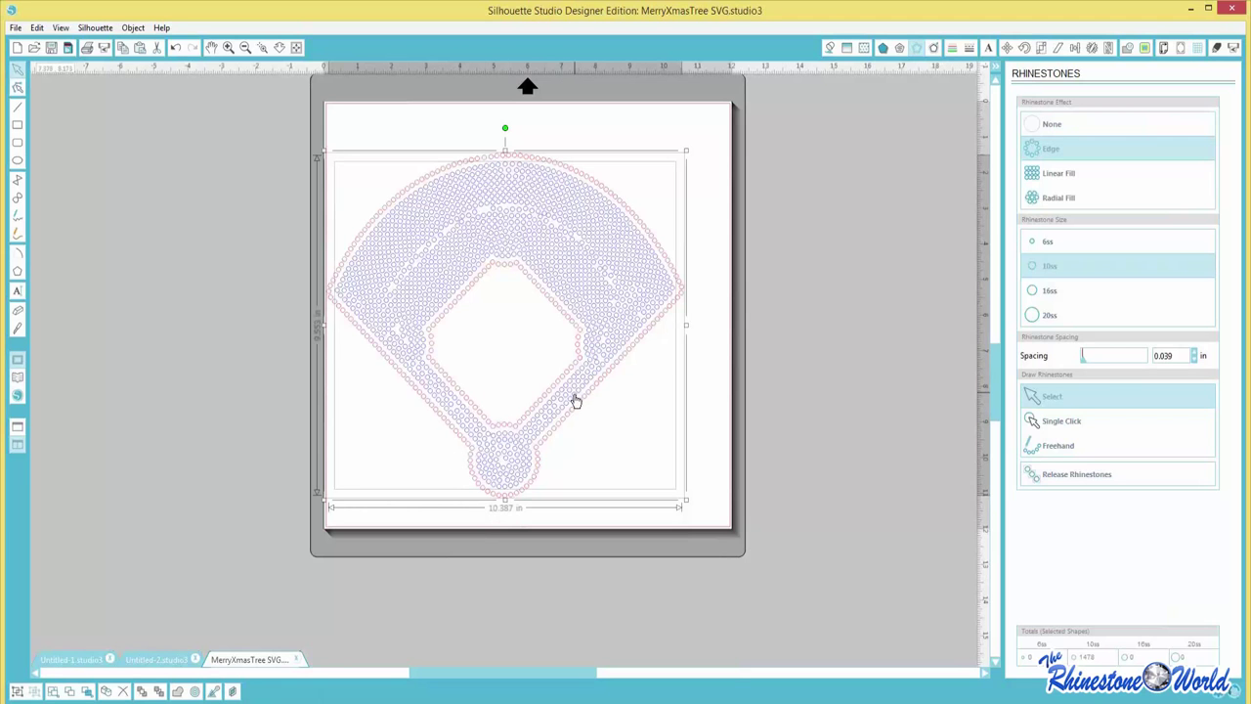
{"action": "left_click", "coordinate": [263, 49]}
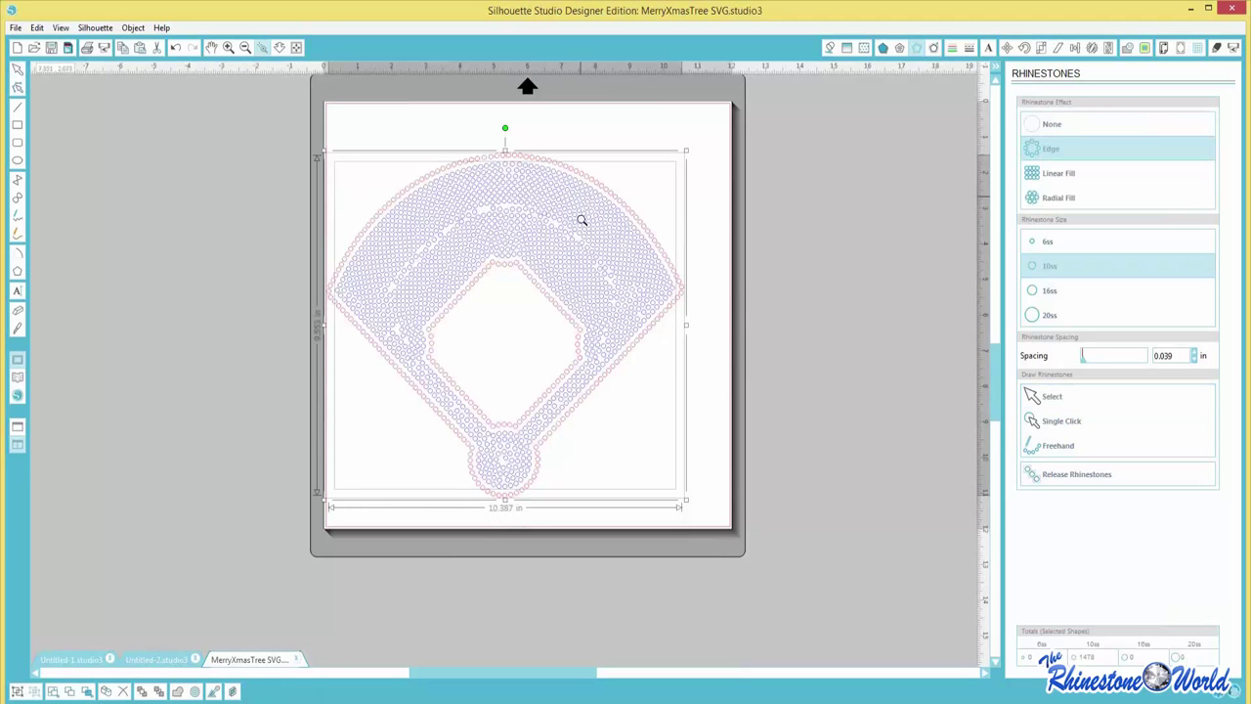
{"action": "left_click_drag", "start_coordinate": [581, 218], "coordinate": [714, 290]}
{"action": "scroll", "coordinate": [672, 293], "scroll_direction": "up", "scroll_amount": 2}
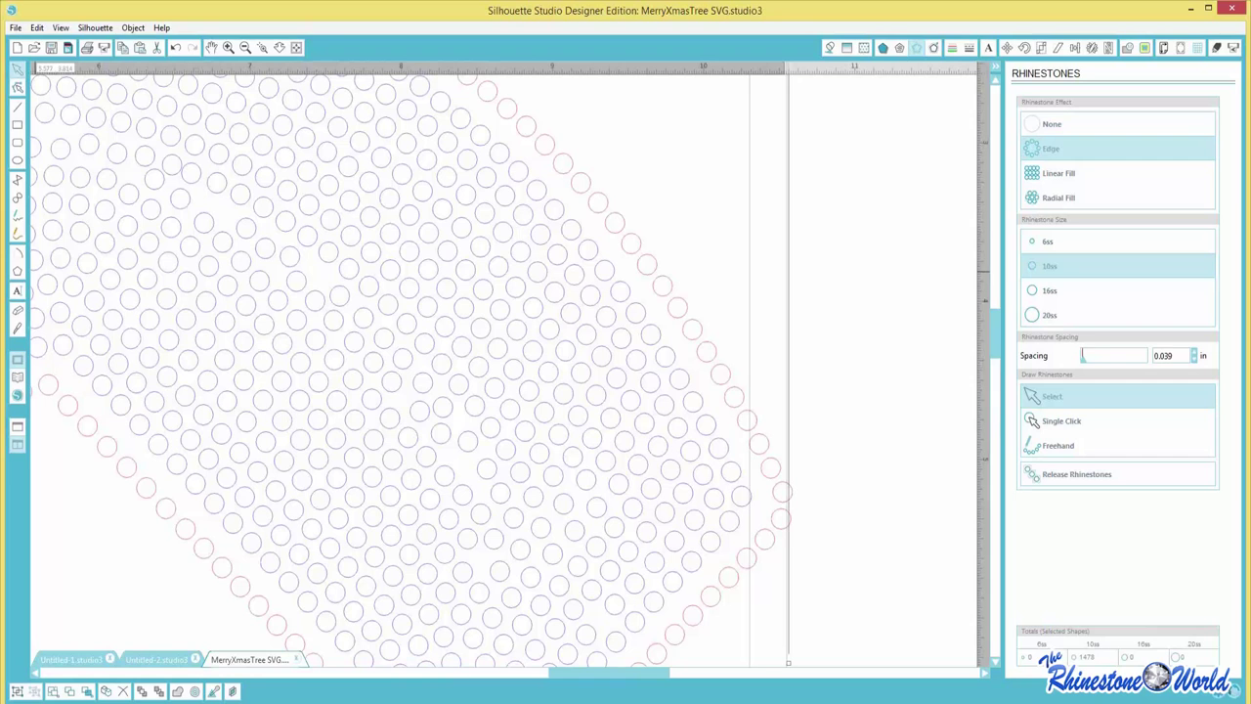
{"action": "left_click", "coordinate": [243, 50]}
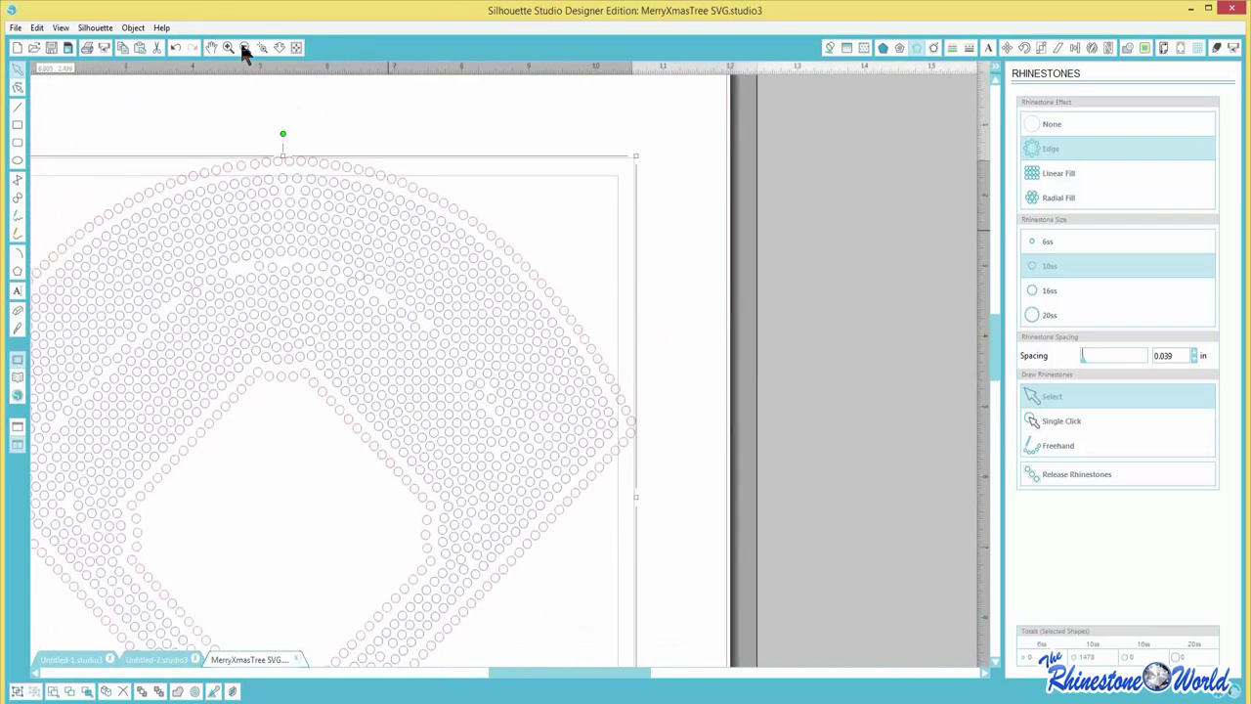
- Select the whole baseball field rhinestone design and delete it from the page
{"action": "left_click", "coordinate": [244, 50]}
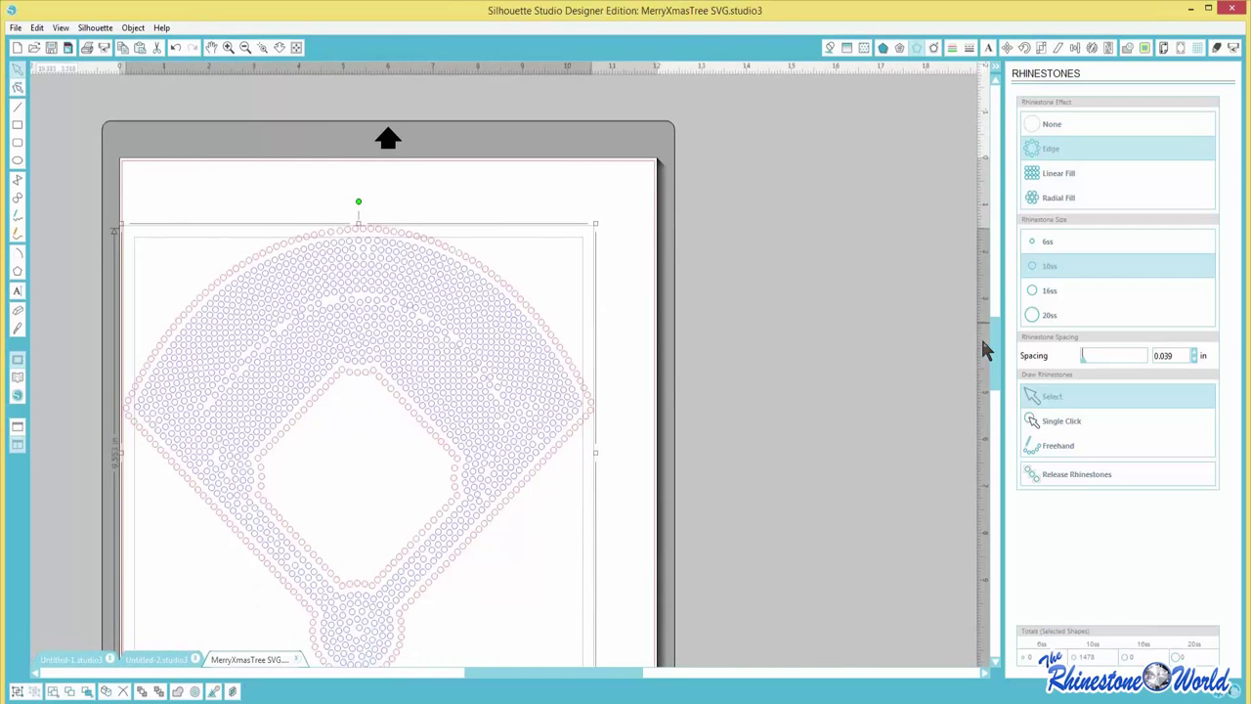
{"action": "scroll", "coordinate": [993, 369], "scroll_direction": "down", "scroll_amount": 2}
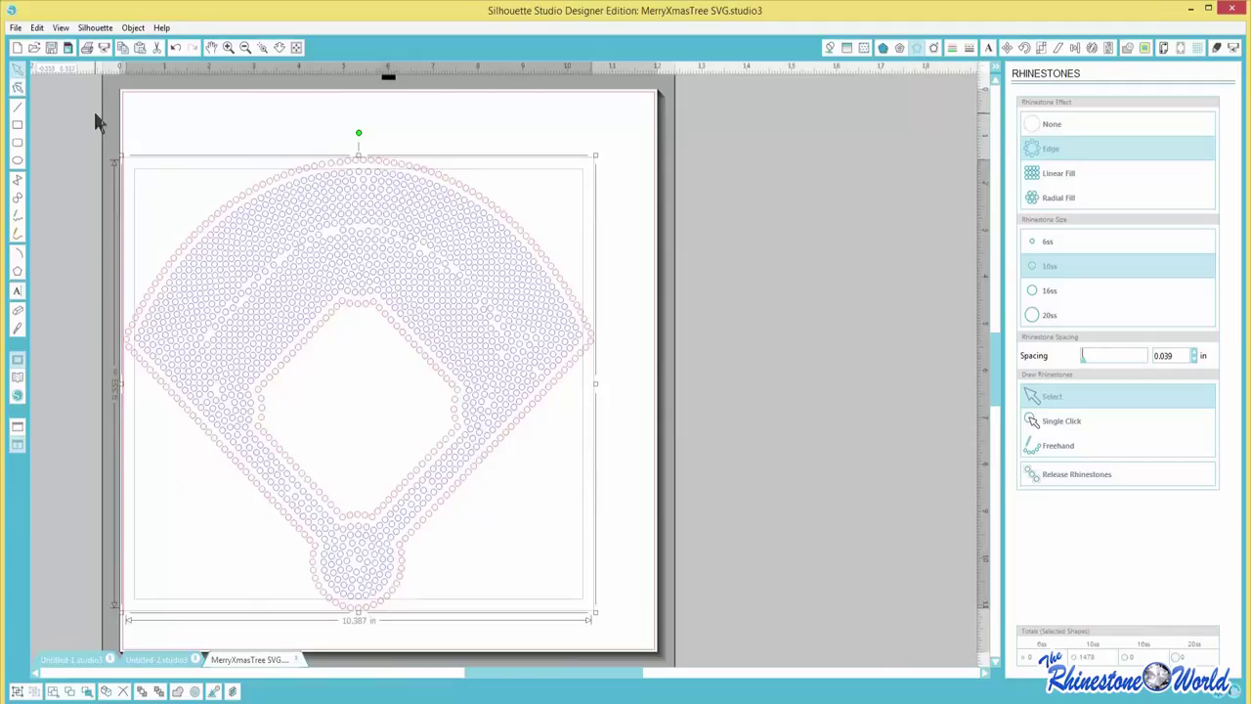
{"action": "left_click_drag", "start_coordinate": [93, 112], "coordinate": [606, 625]}
{"action": "scroll", "coordinate": [674, 592], "scroll_direction": "down", "scroll_amount": 1}
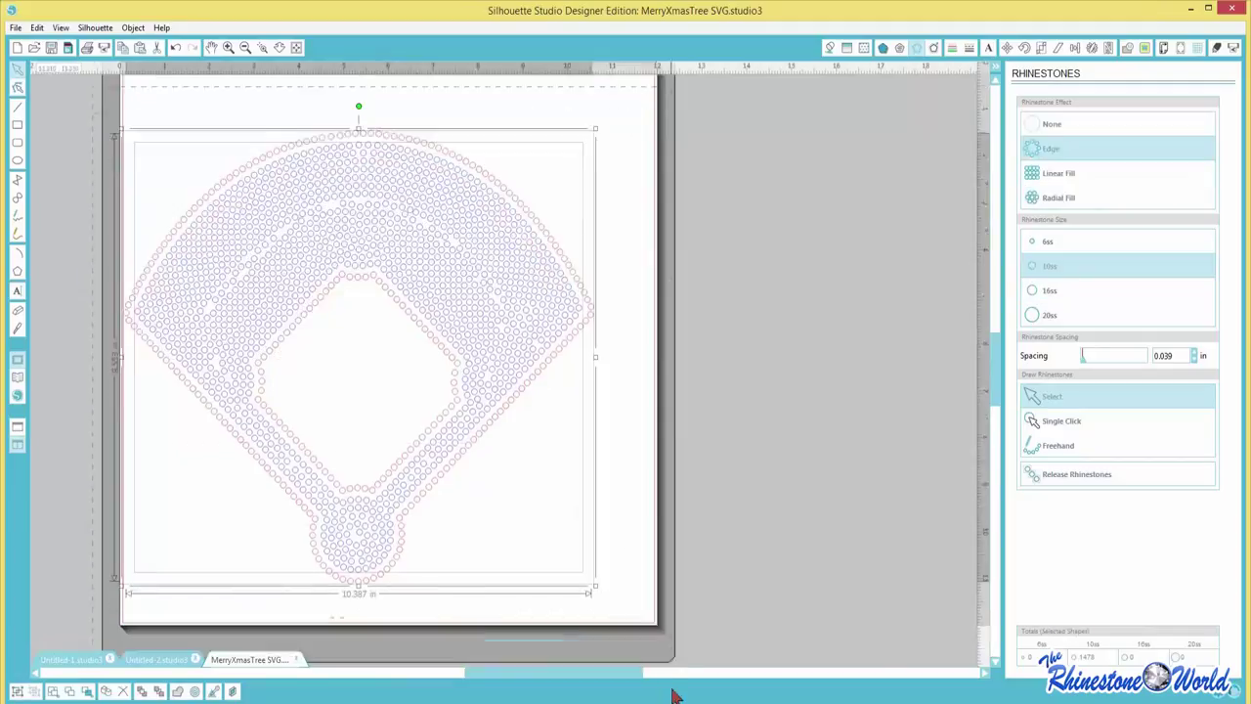
{"action": "key", "text": "Delete"}
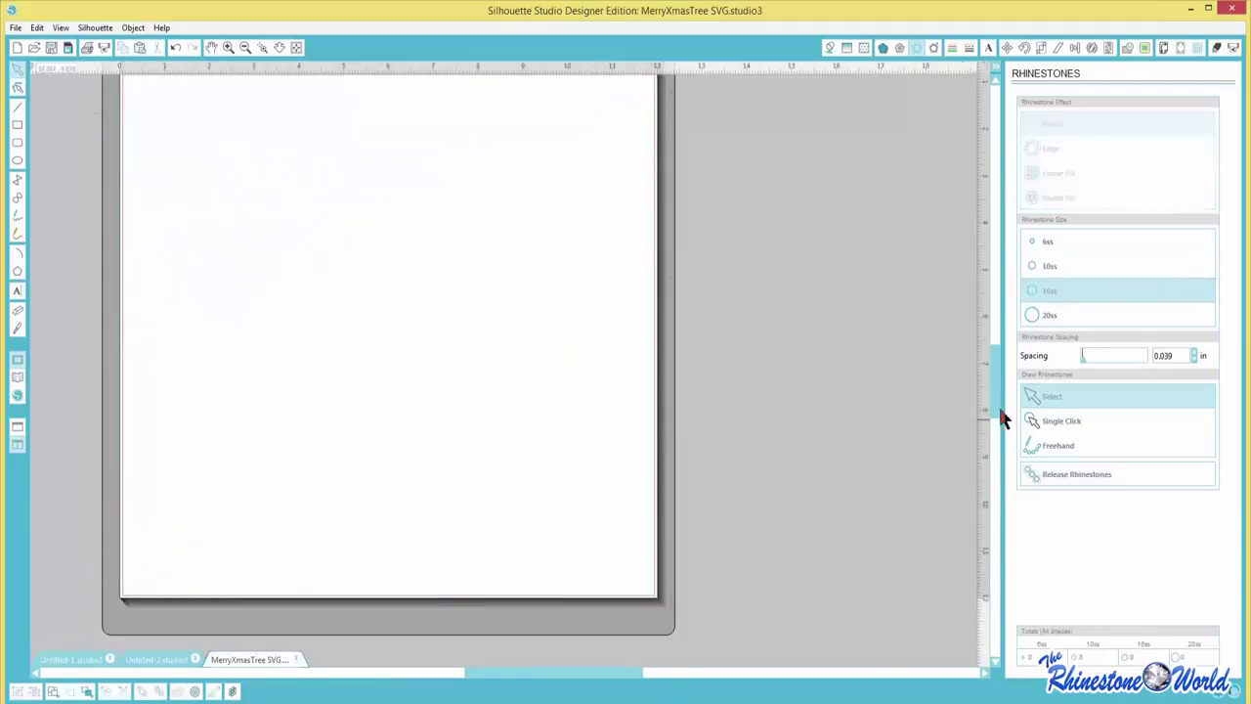
{"action": "scroll", "coordinate": [1000, 419], "scroll_direction": "up", "scroll_amount": 2}
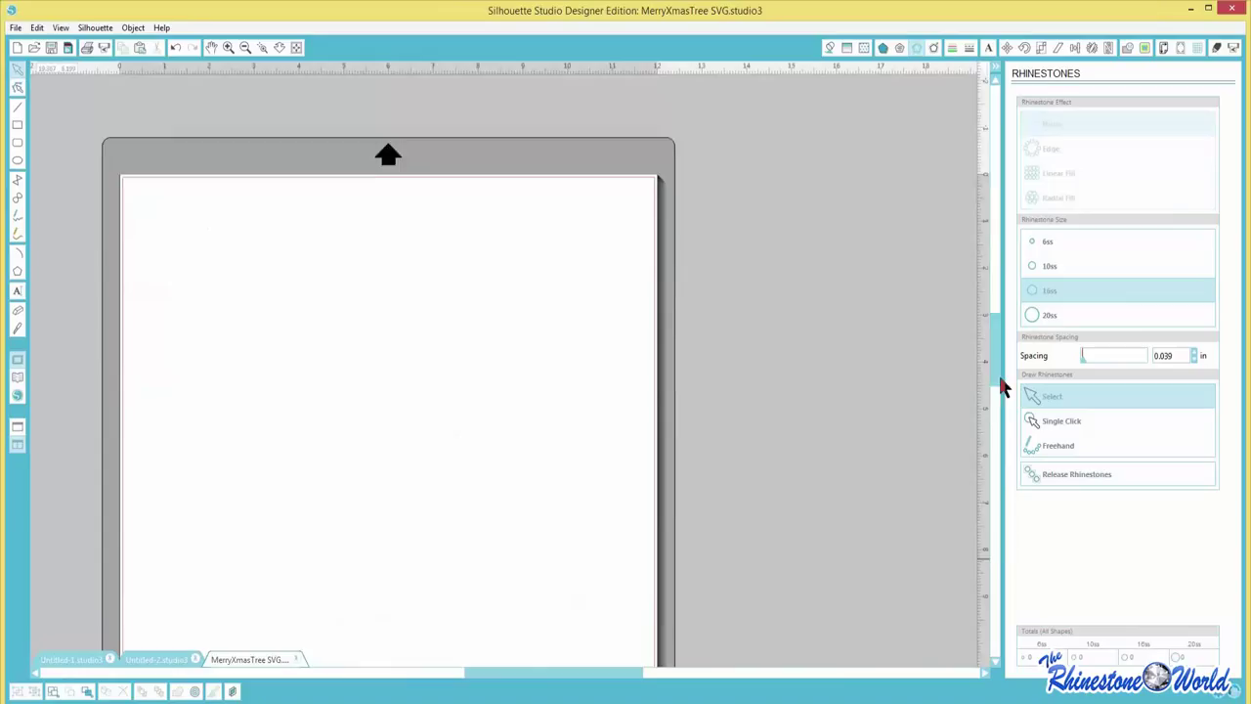
- Add the text BASEBALL to the empty page and set its font to Aachen
{"action": "left_click", "coordinate": [17, 290]}
{"action": "left_click", "coordinate": [293, 298]}
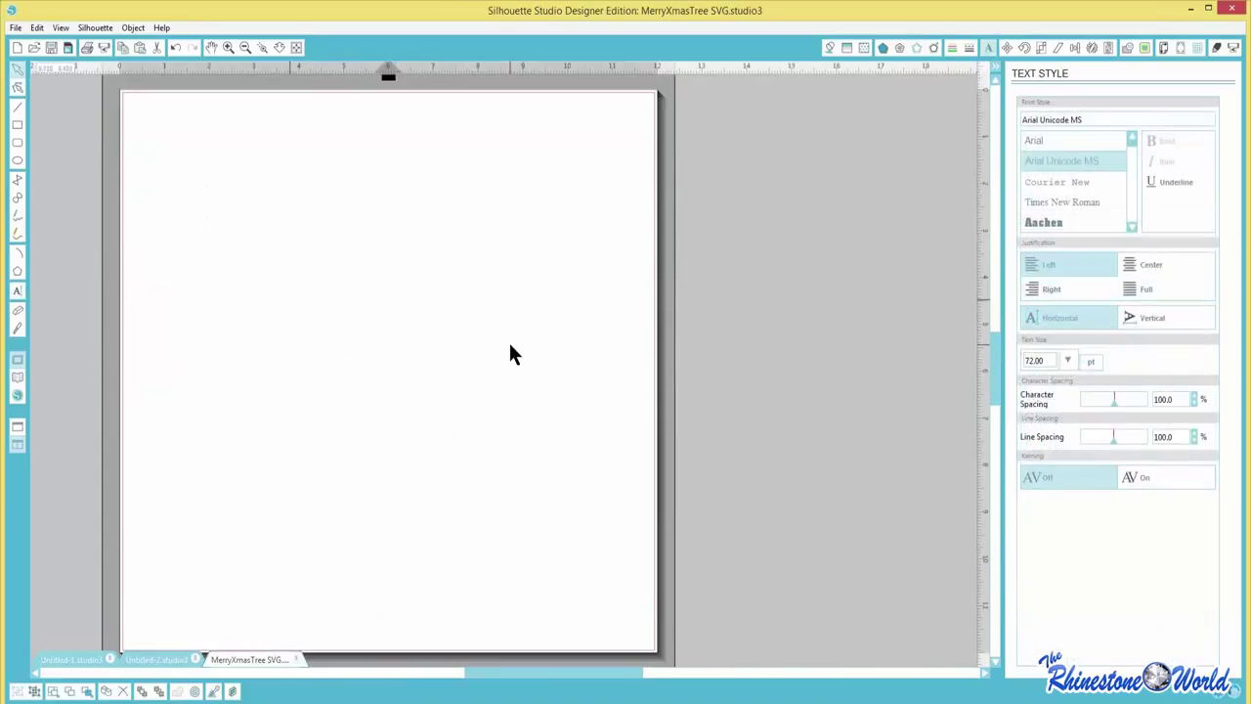
{"action": "type", "text": "BASEBALL"}
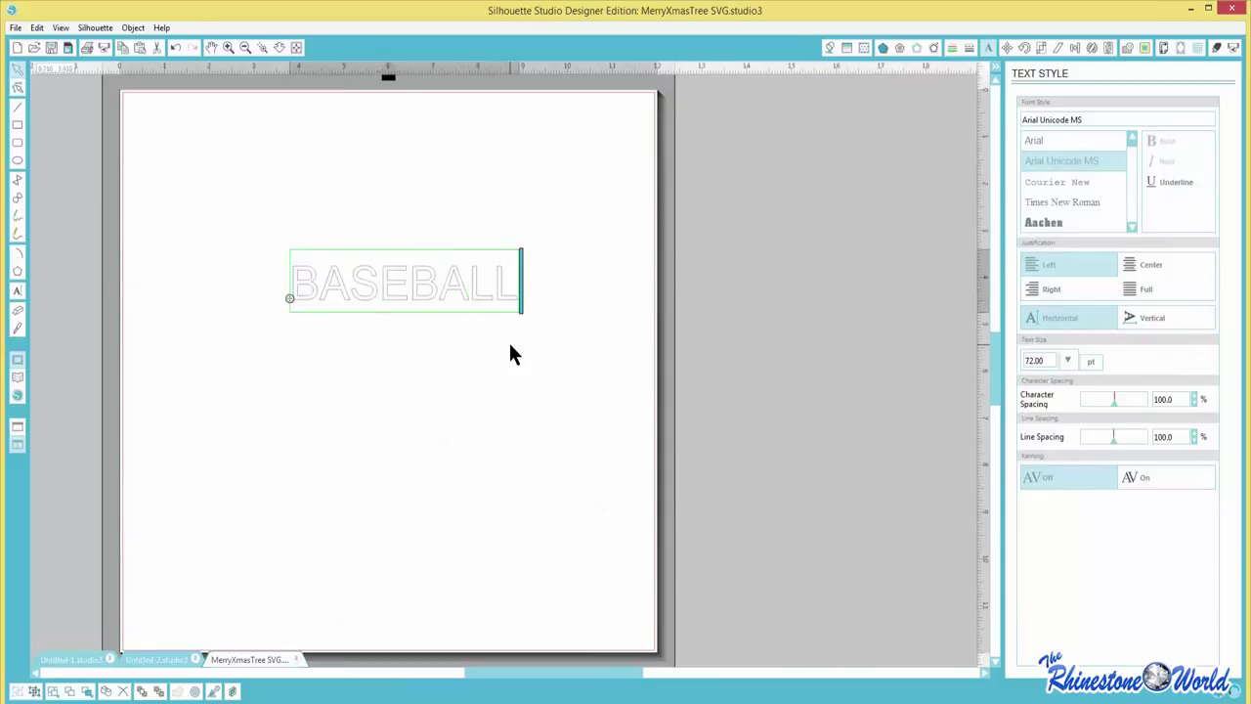
{"action": "left_click", "coordinate": [1036, 222]}
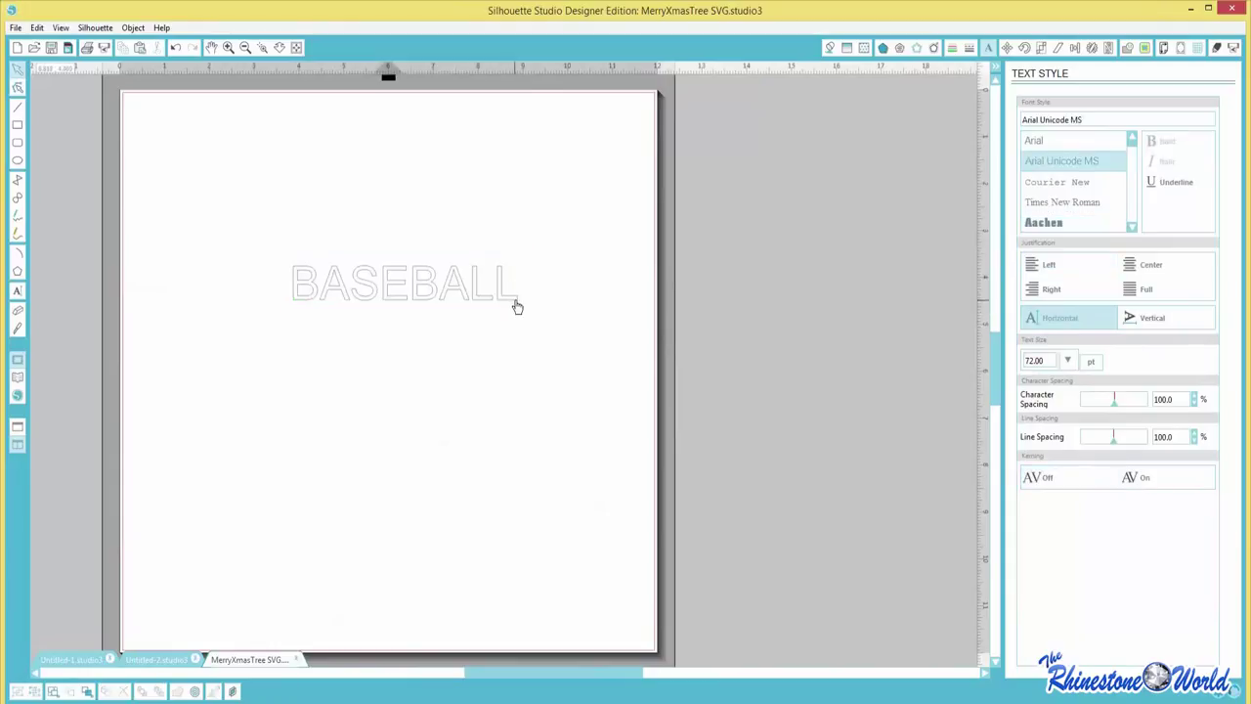
{"action": "left_click_drag", "start_coordinate": [517, 299], "coordinate": [292, 297]}
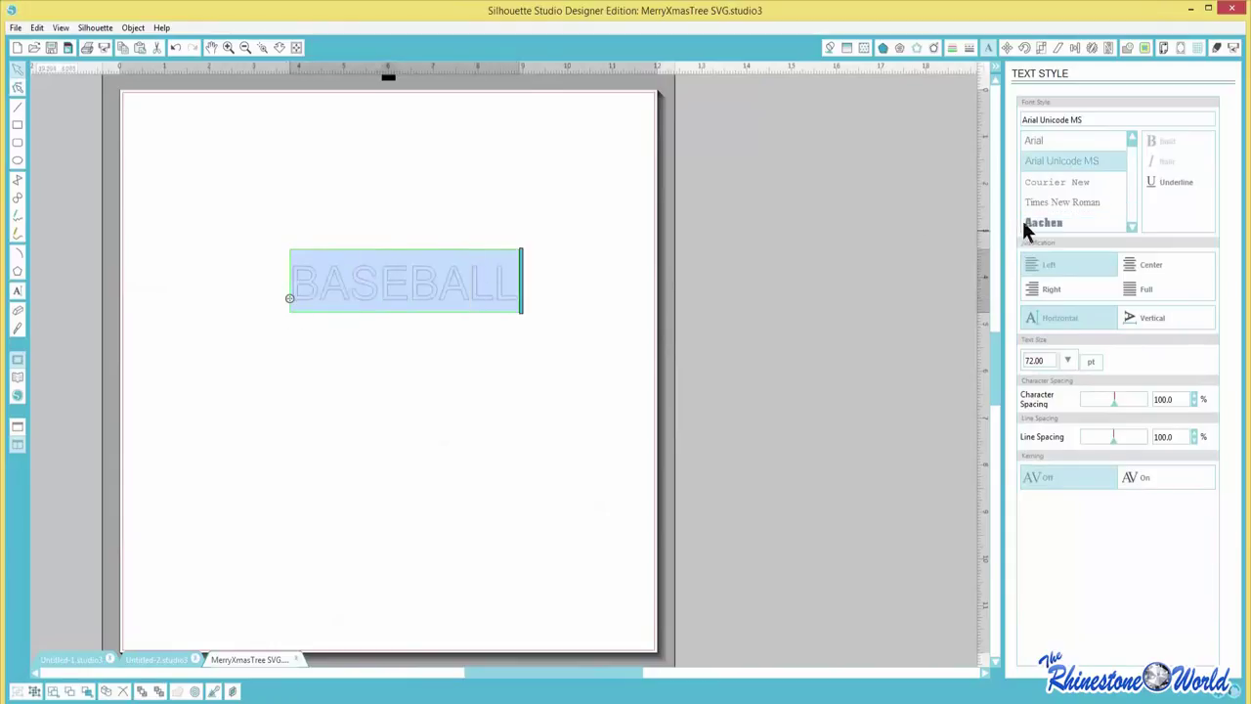
{"action": "left_click", "coordinate": [1030, 224]}
{"action": "left_click", "coordinate": [312, 306]}
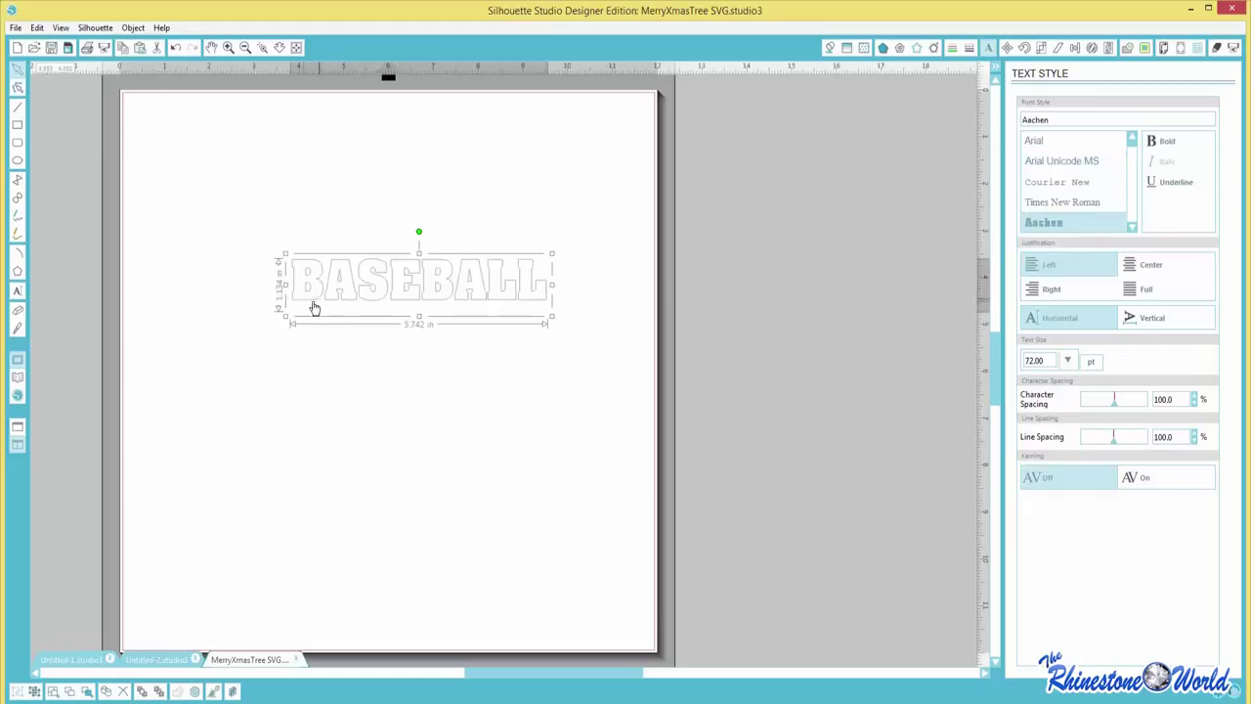
- Scale the BASEBALL text to about 11.43 in wide and position it across the middle of the page
{"action": "left_click_drag", "start_coordinate": [286, 318], "coordinate": [97, 450]}
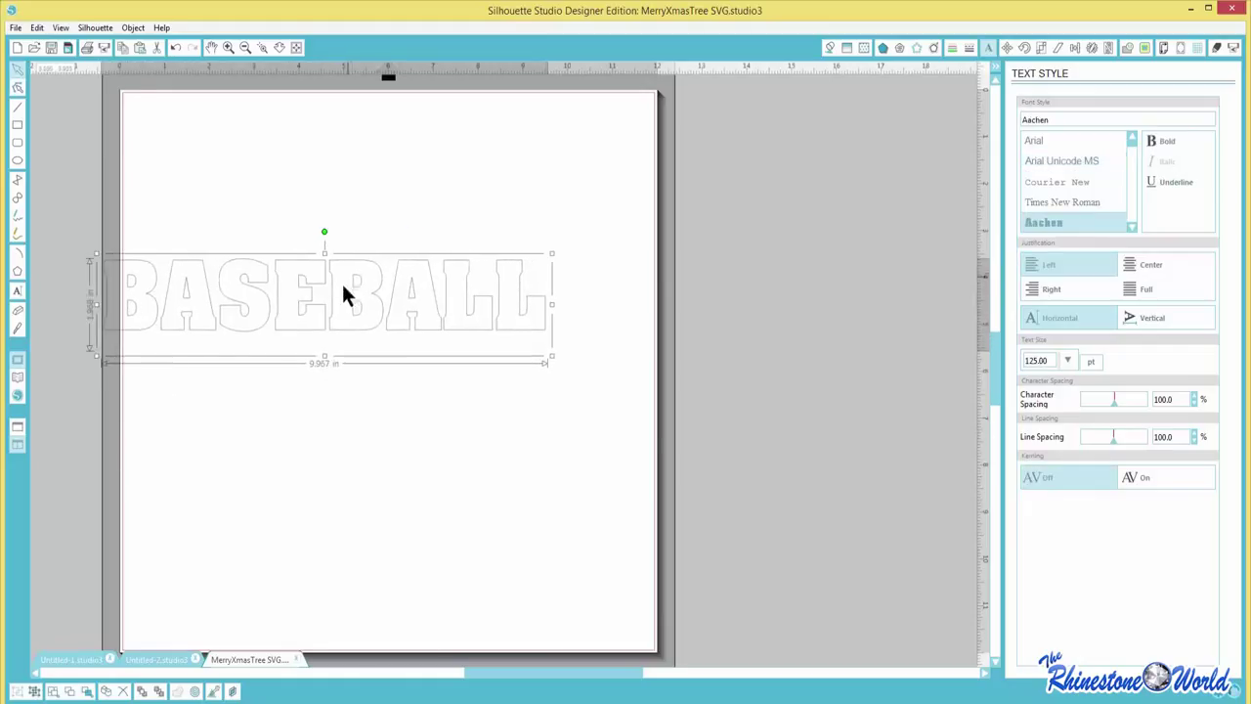
{"action": "left_click_drag", "start_coordinate": [335, 315], "coordinate": [390, 404]}
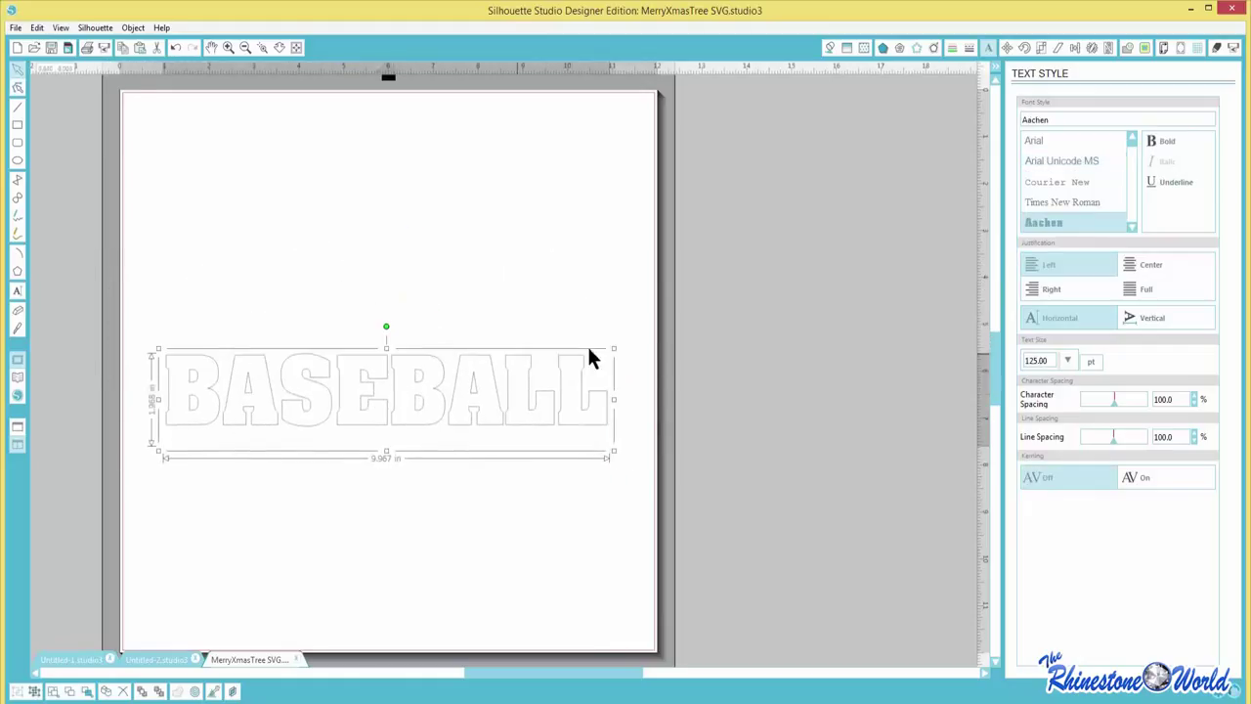
{"action": "left_click_drag", "start_coordinate": [614, 348], "coordinate": [740, 321]}
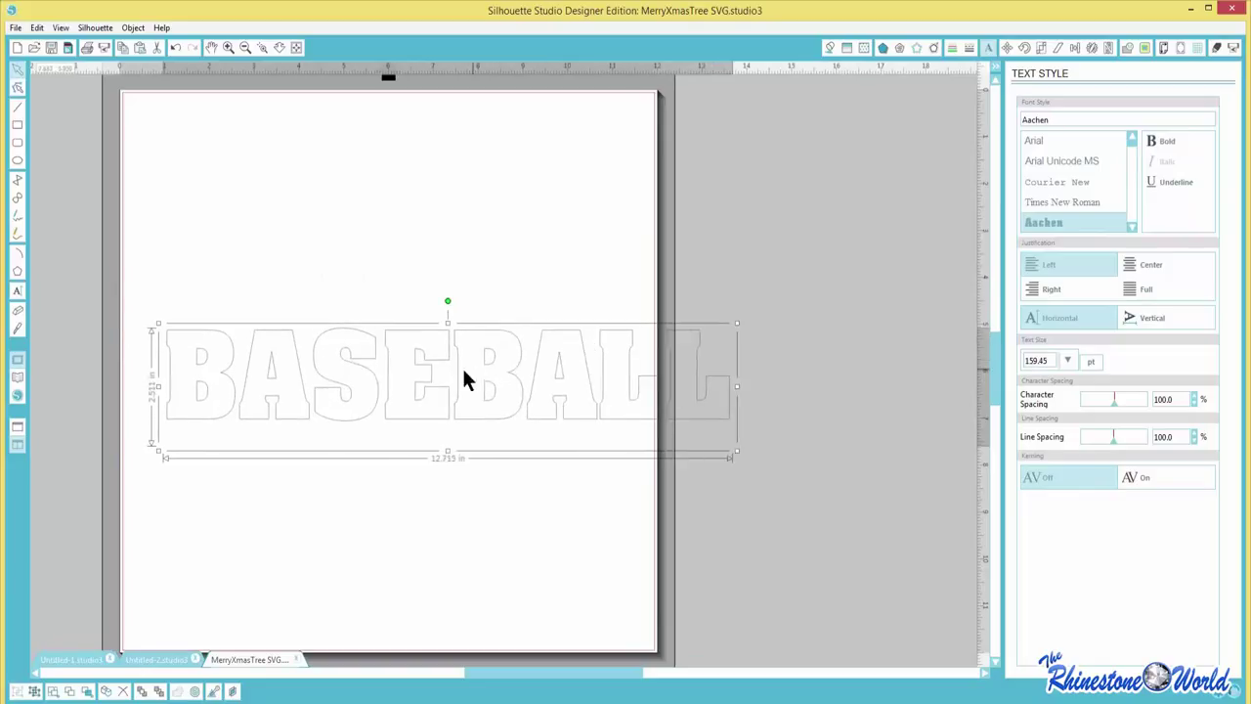
{"action": "left_click_drag", "start_coordinate": [439, 380], "coordinate": [431, 380]}
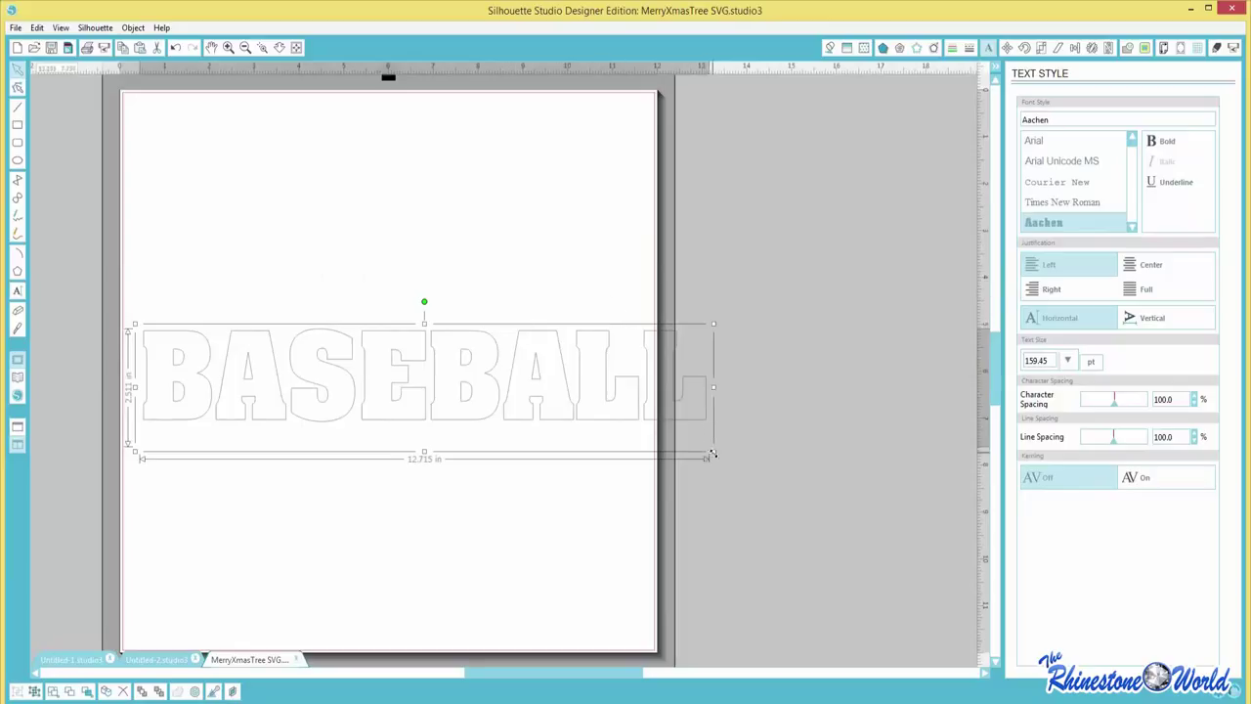
{"action": "left_click_drag", "start_coordinate": [713, 453], "coordinate": [654, 440]}
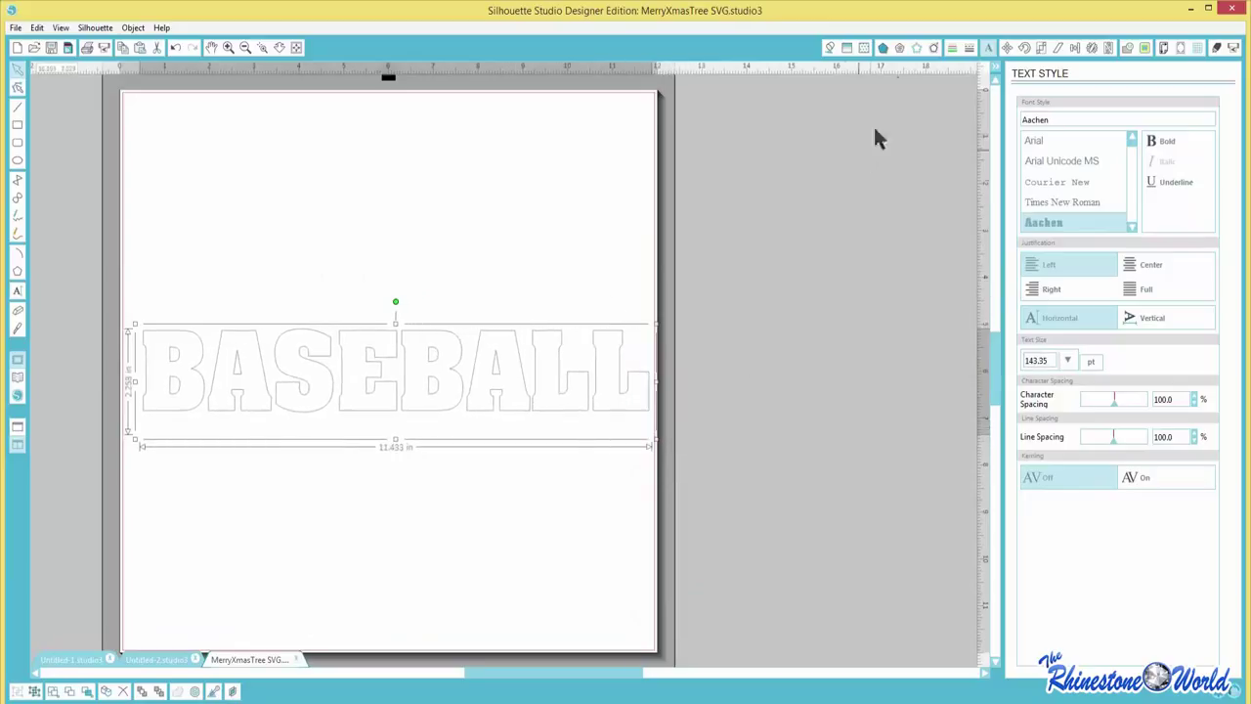
- Apply the Edge rhinestone effect with 10ss stones to the BASEBALL text, and enlarge it to about 13.97 in wide, centred over the page
{"action": "left_click", "coordinate": [914, 46]}
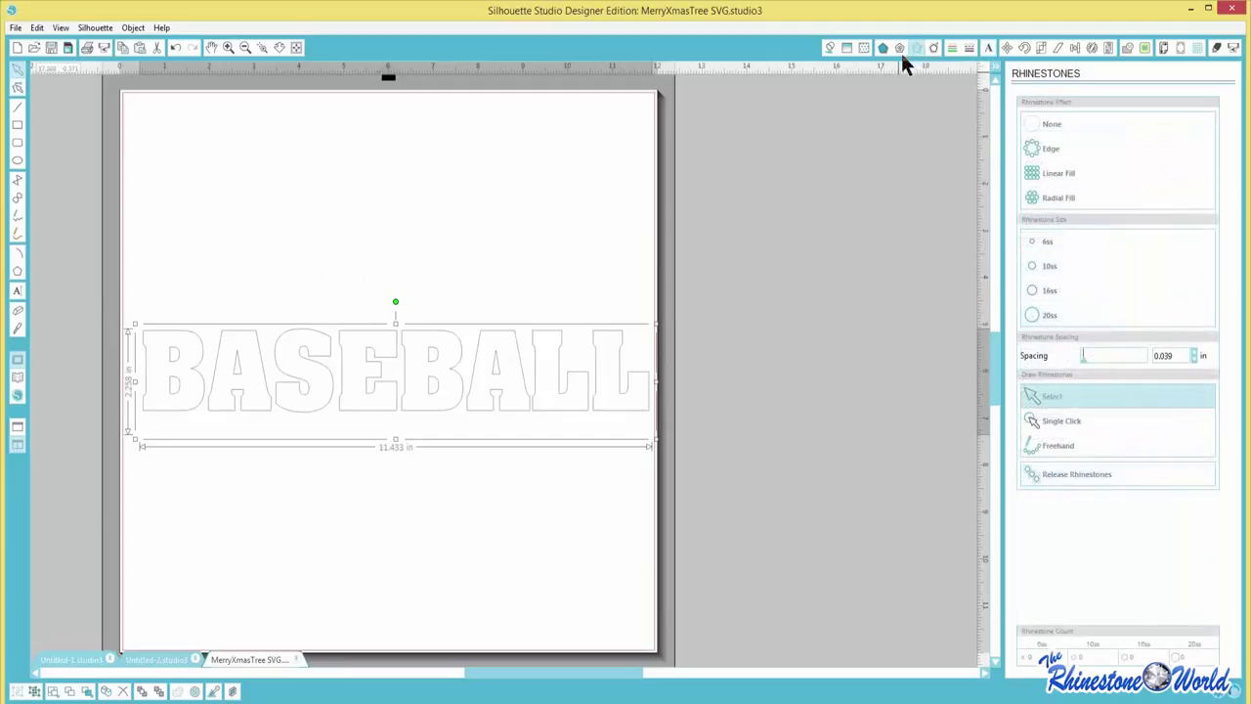
{"action": "left_click", "coordinate": [1048, 147]}
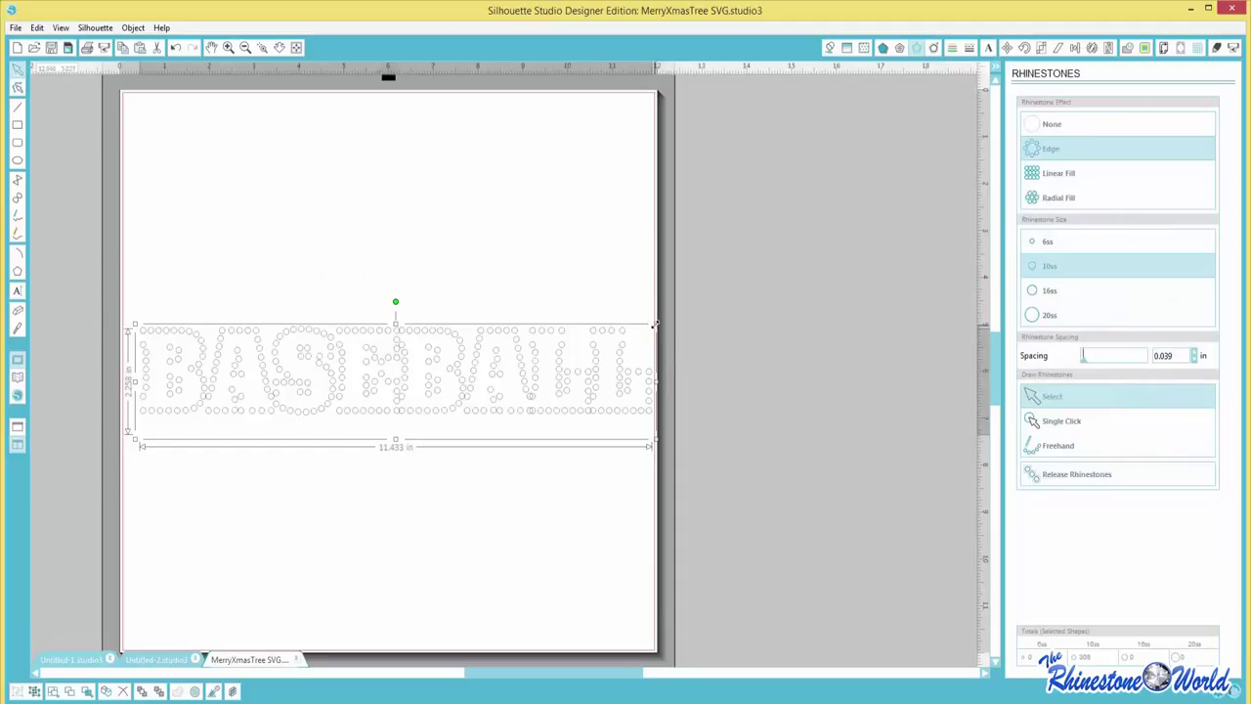
{"action": "left_click_drag", "start_coordinate": [654, 323], "coordinate": [770, 291]}
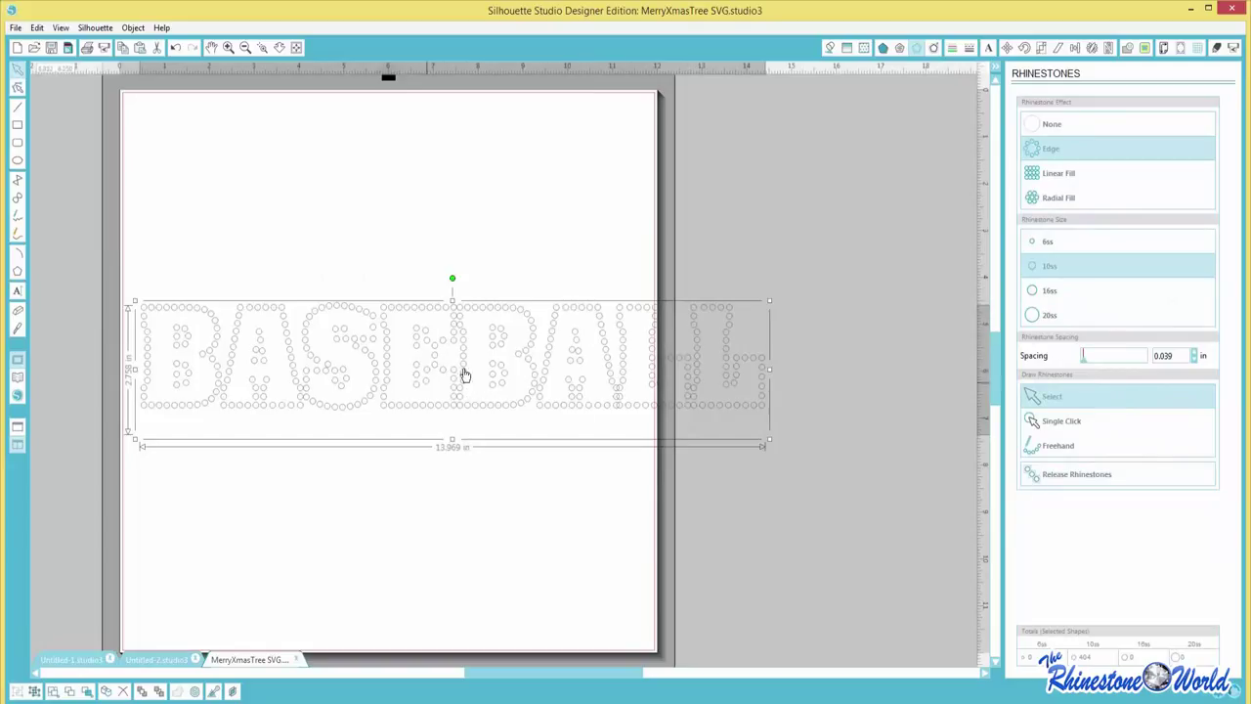
{"action": "left_click", "coordinate": [544, 509]}
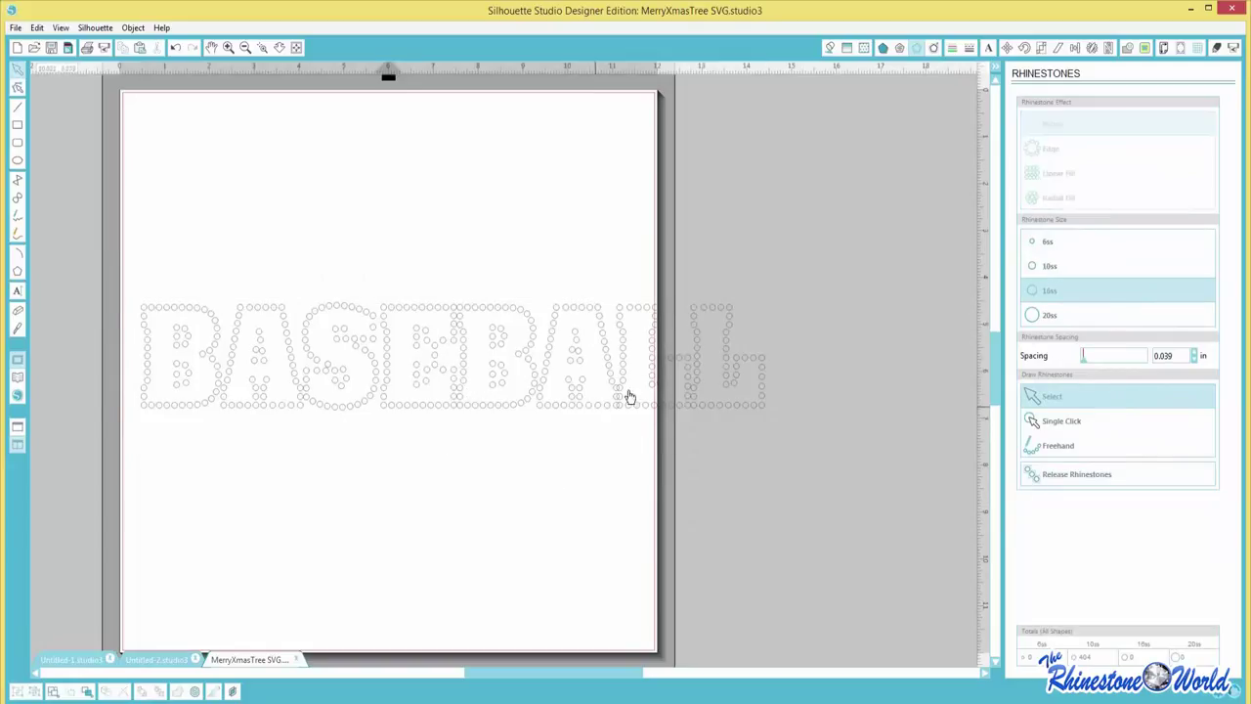
{"action": "left_click_drag", "start_coordinate": [619, 400], "coordinate": [544, 401]}
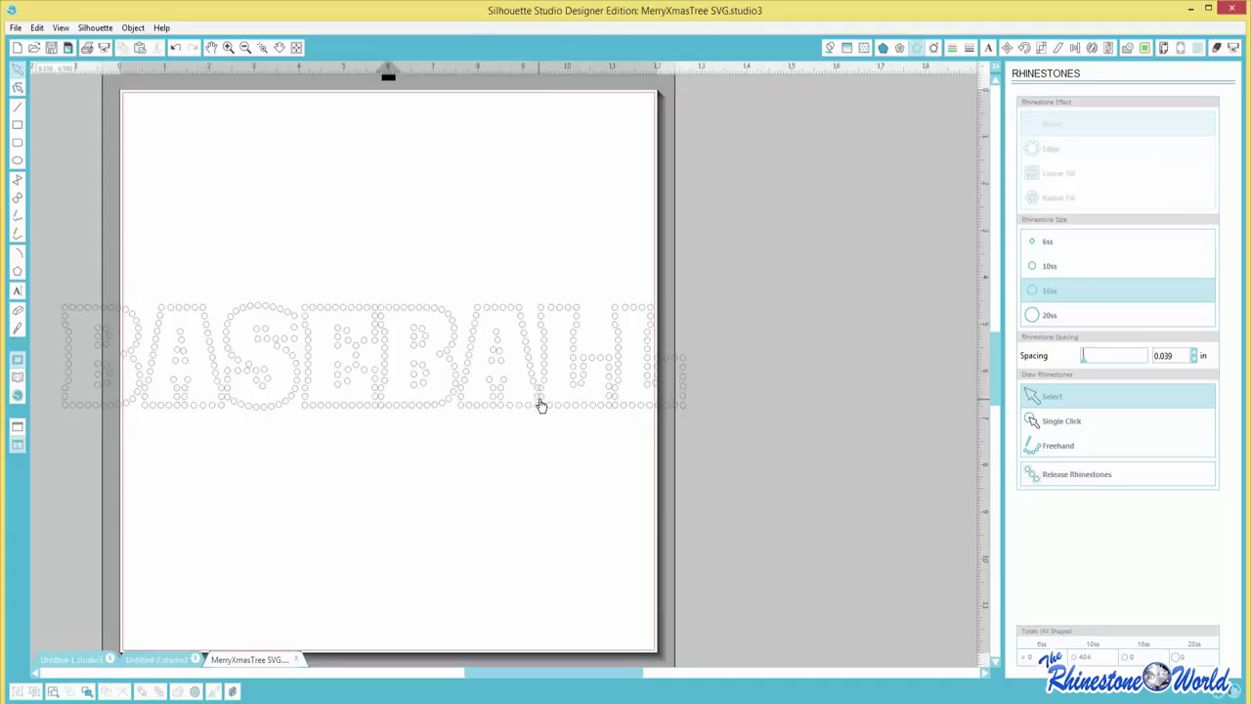
- Select all the BASEBALL letters, try a Radial Fill of rhinestones, and switch them to Linear Fill
{"action": "double_click", "coordinate": [539, 405]}
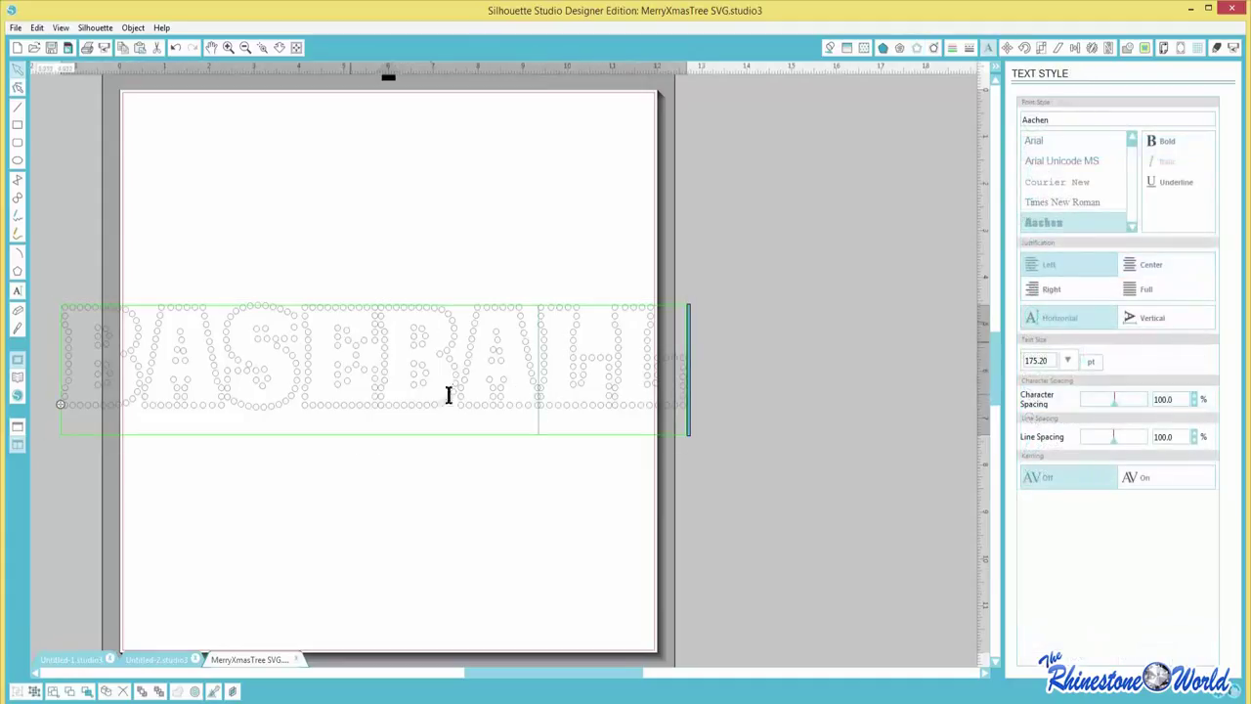
{"action": "left_click_drag", "start_coordinate": [685, 372], "coordinate": [53, 374]}
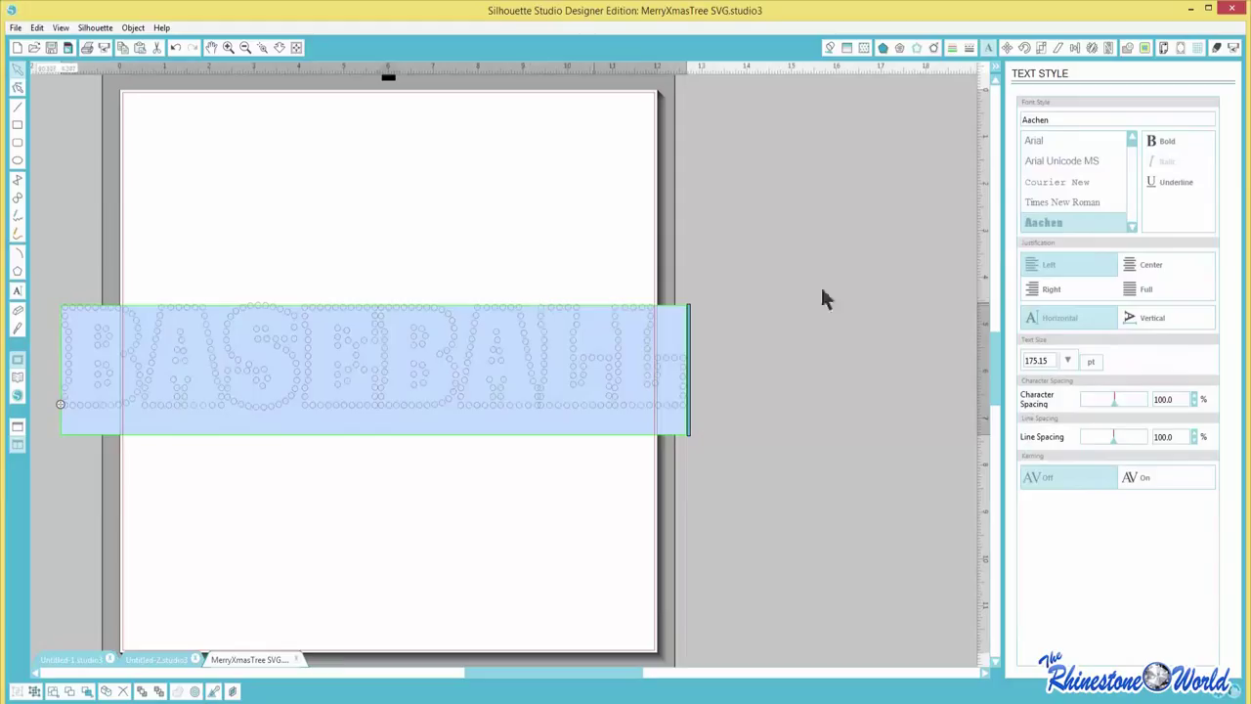
{"action": "left_click", "coordinate": [916, 48]}
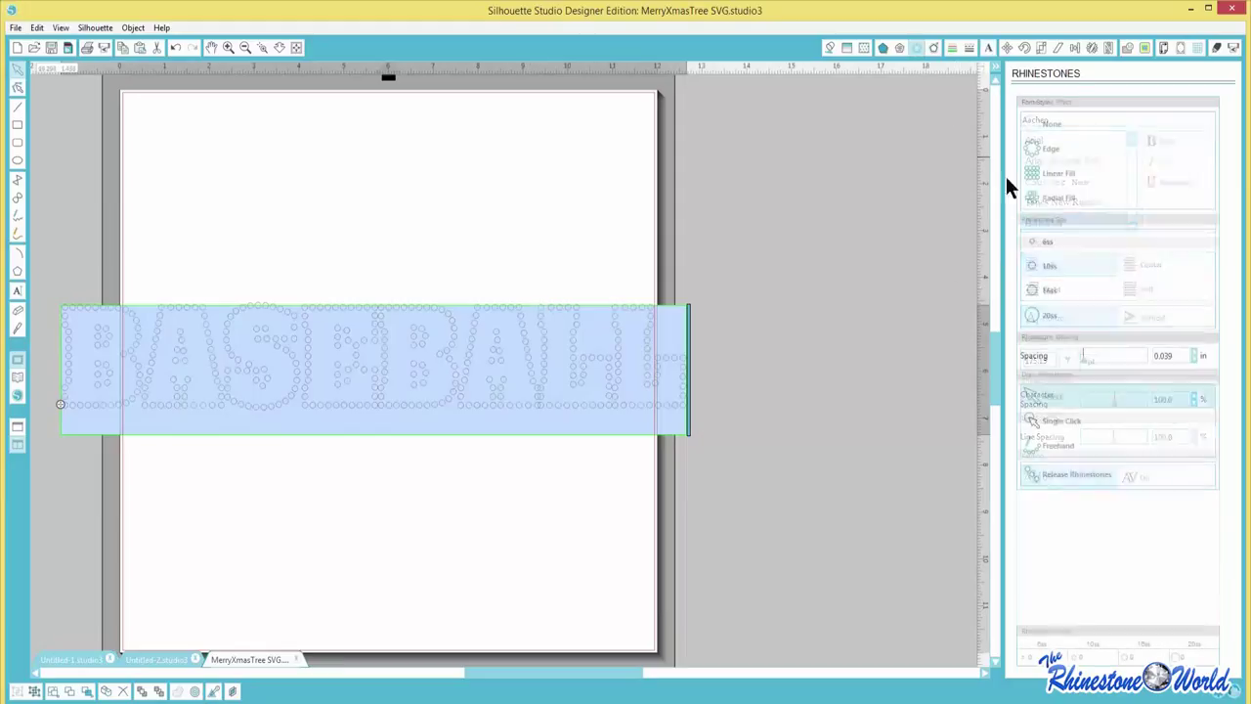
{"action": "left_click", "coordinate": [1044, 198]}
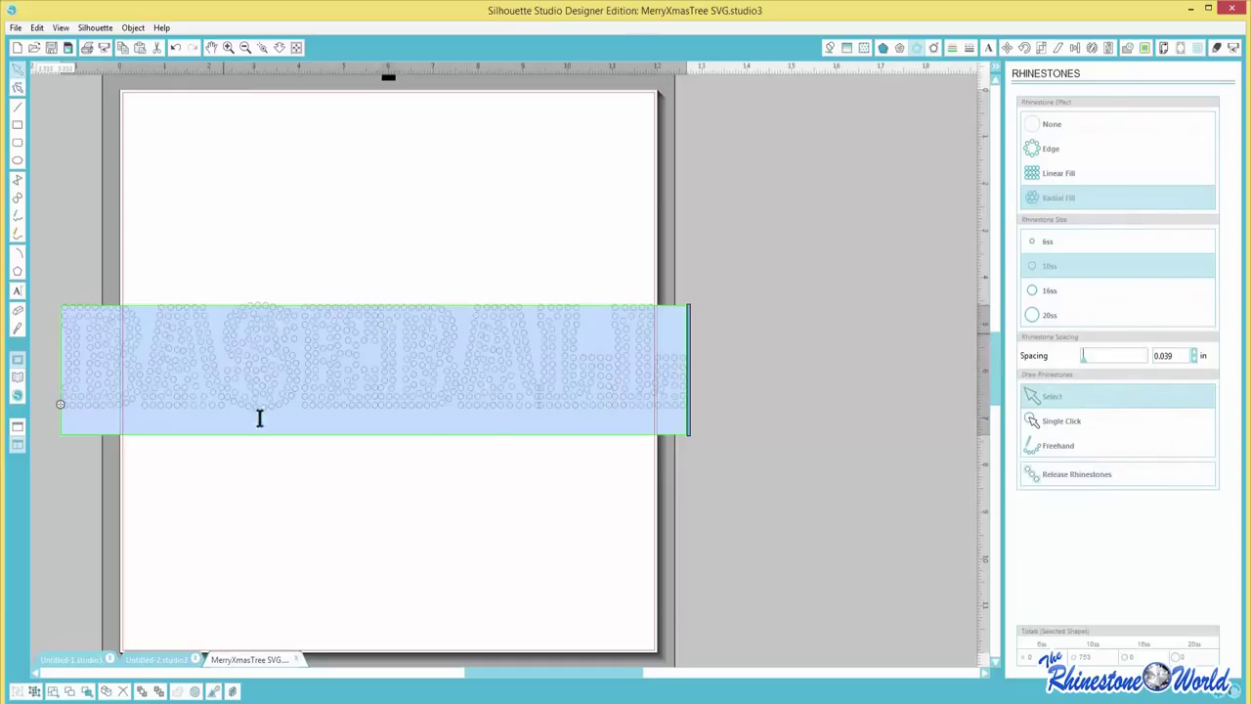
{"action": "left_click", "coordinate": [1046, 171]}
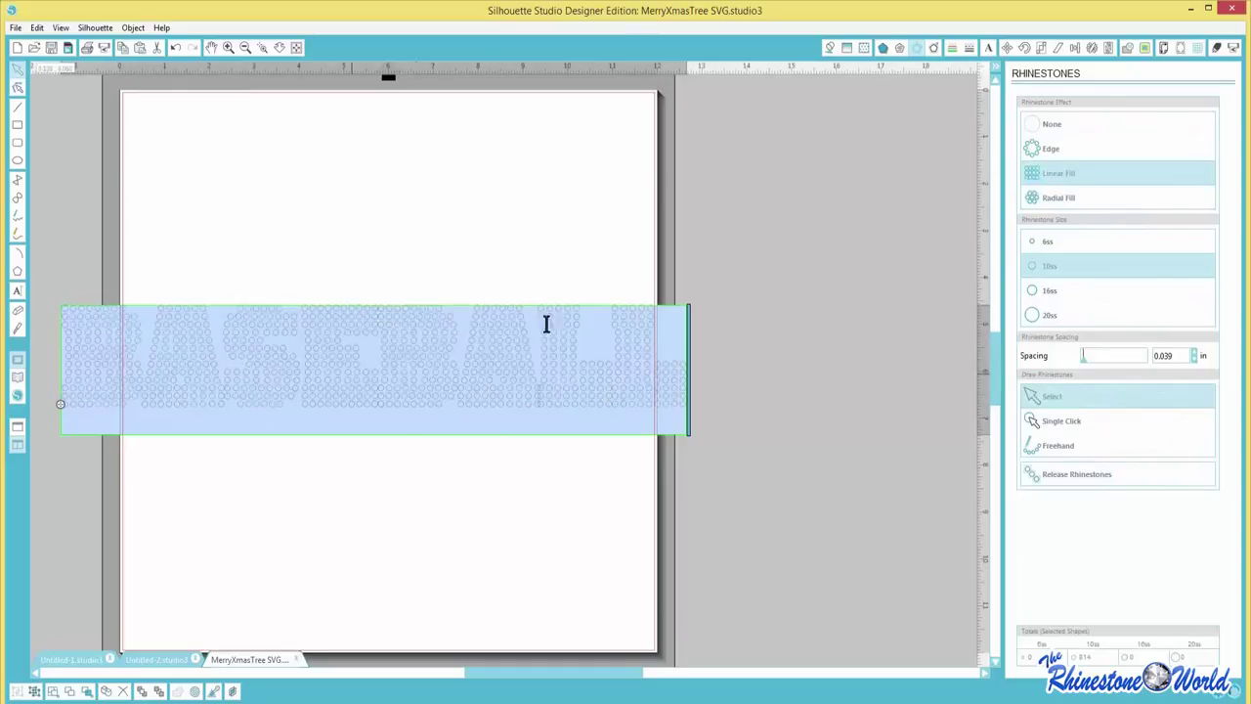
{"action": "left_click", "coordinate": [420, 239]}
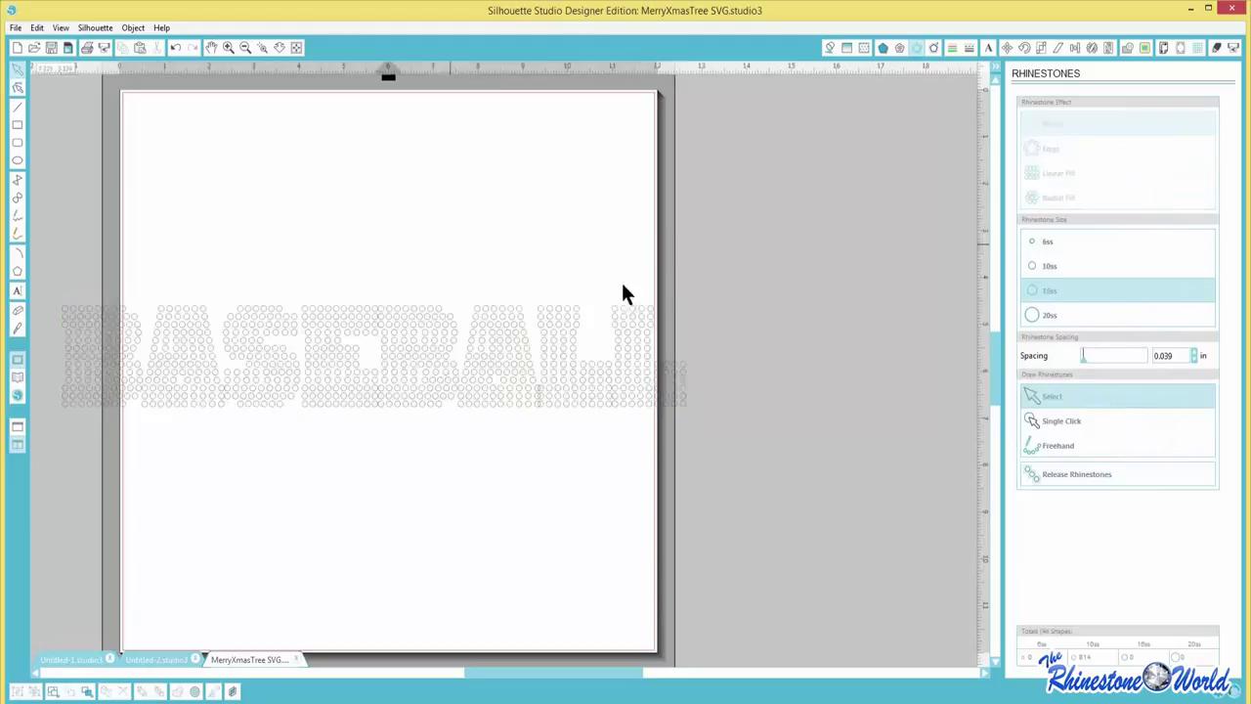
- Try the Abscissa, AcmeFont and ACTION fonts on the rhinestone-filled BASEBALL text, and set it to Action Is JL
{"action": "double_click", "coordinate": [682, 381]}
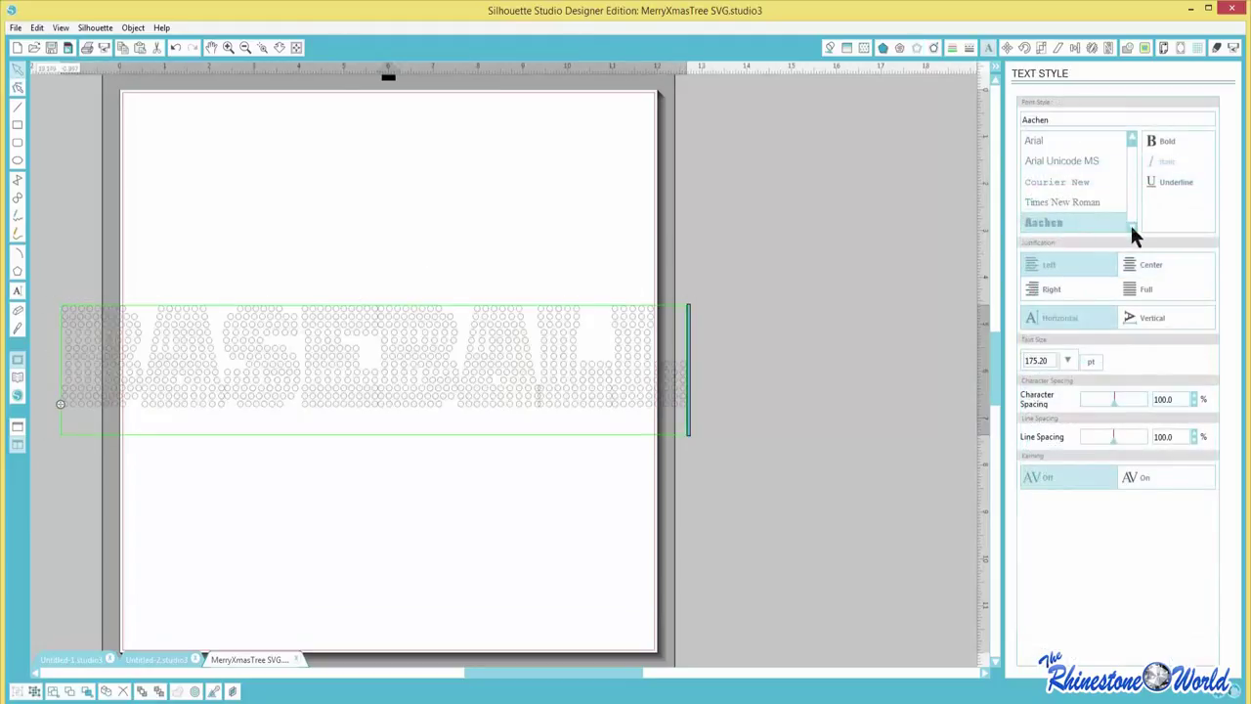
{"action": "scroll", "coordinate": [1129, 225], "scroll_direction": "down", "scroll_amount": 8}
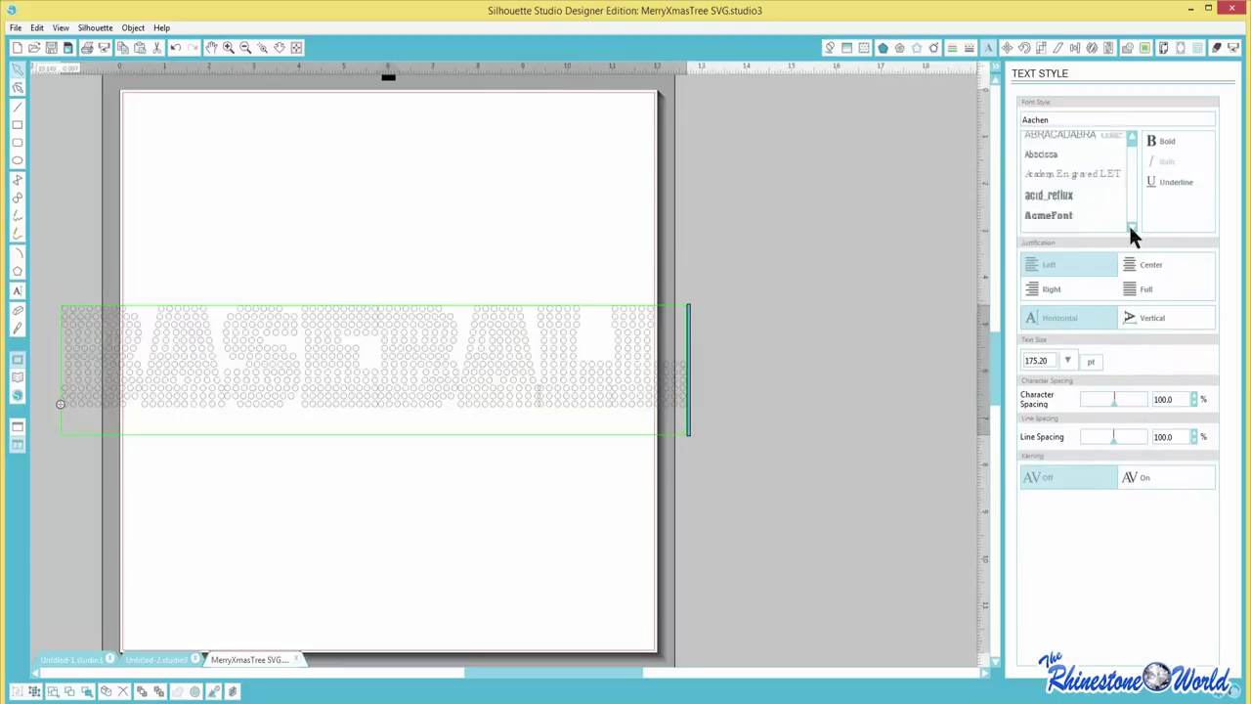
{"action": "scroll", "coordinate": [1130, 225], "scroll_direction": "down", "scroll_amount": 3}
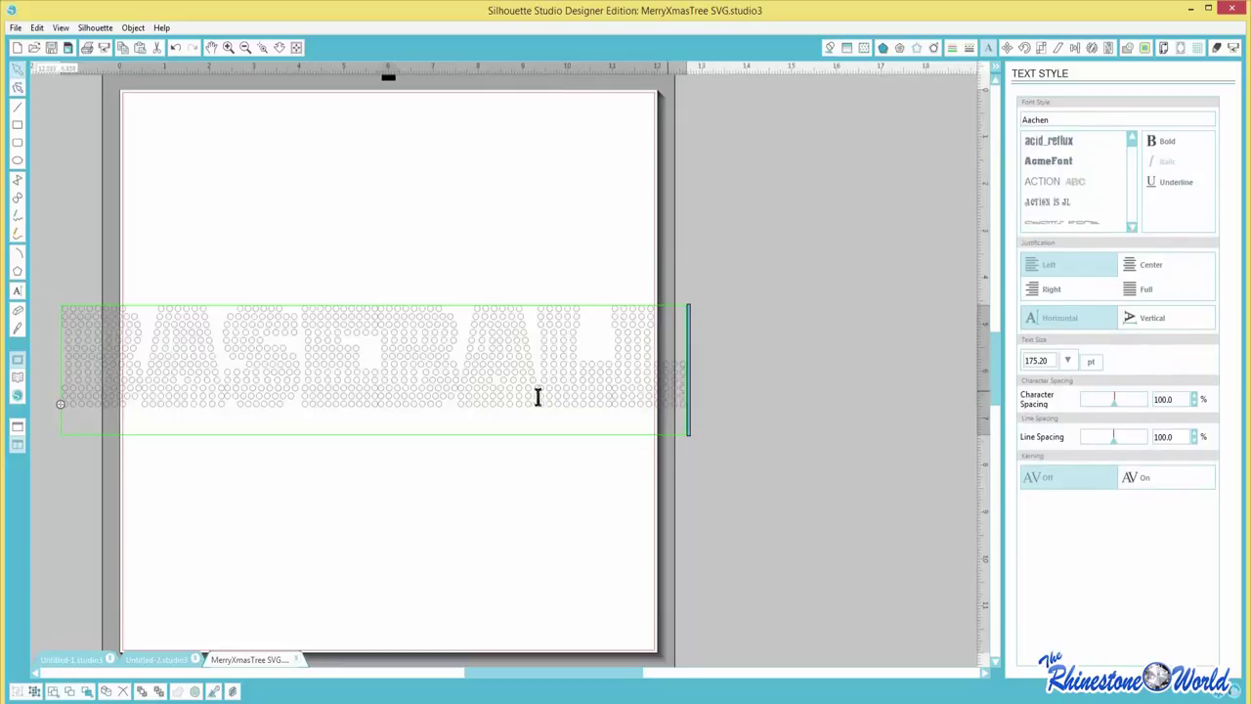
{"action": "left_click_drag", "start_coordinate": [684, 396], "coordinate": [60, 403]}
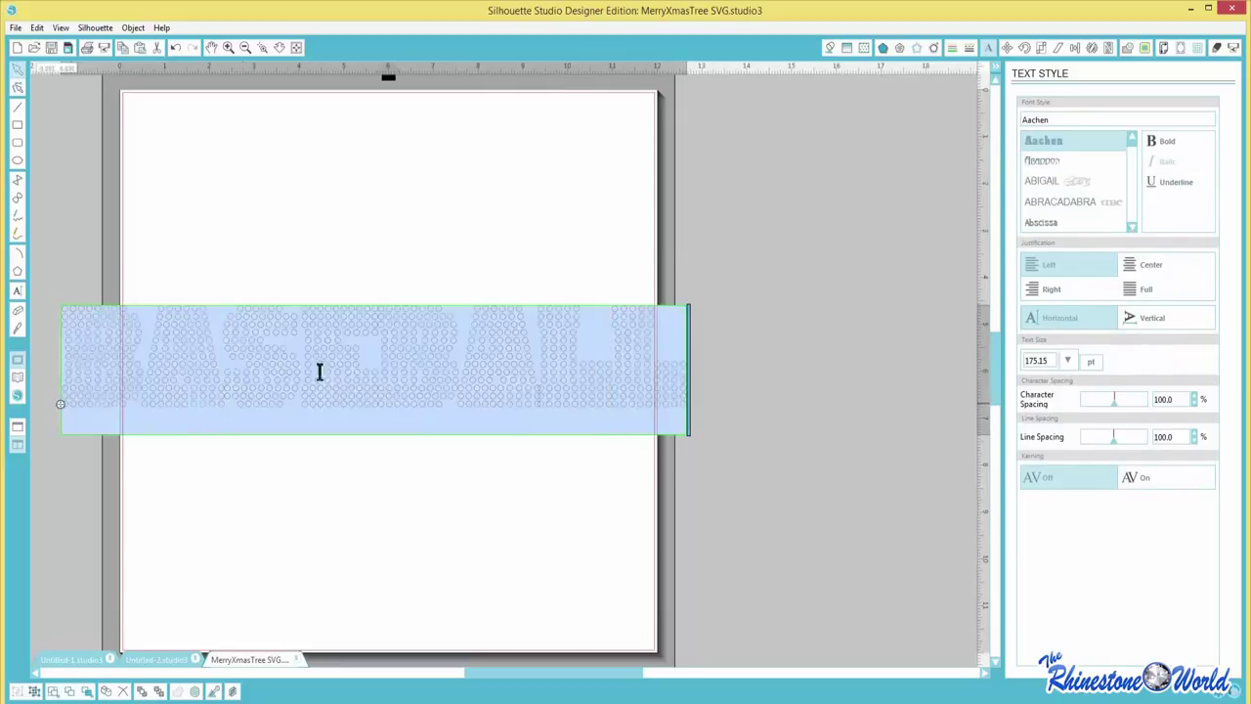
{"action": "left_click", "coordinate": [1045, 223]}
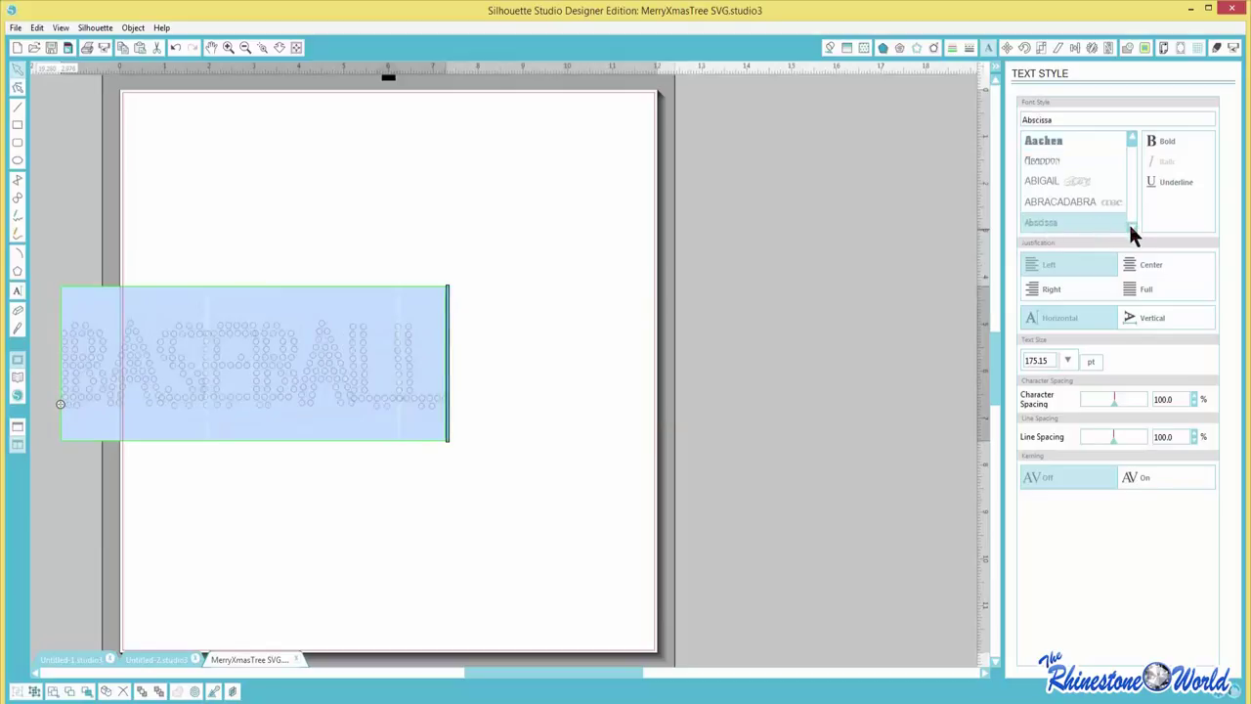
{"action": "scroll", "coordinate": [1130, 233], "scroll_direction": "down", "scroll_amount": 3}
{"action": "left_click", "coordinate": [1065, 217]}
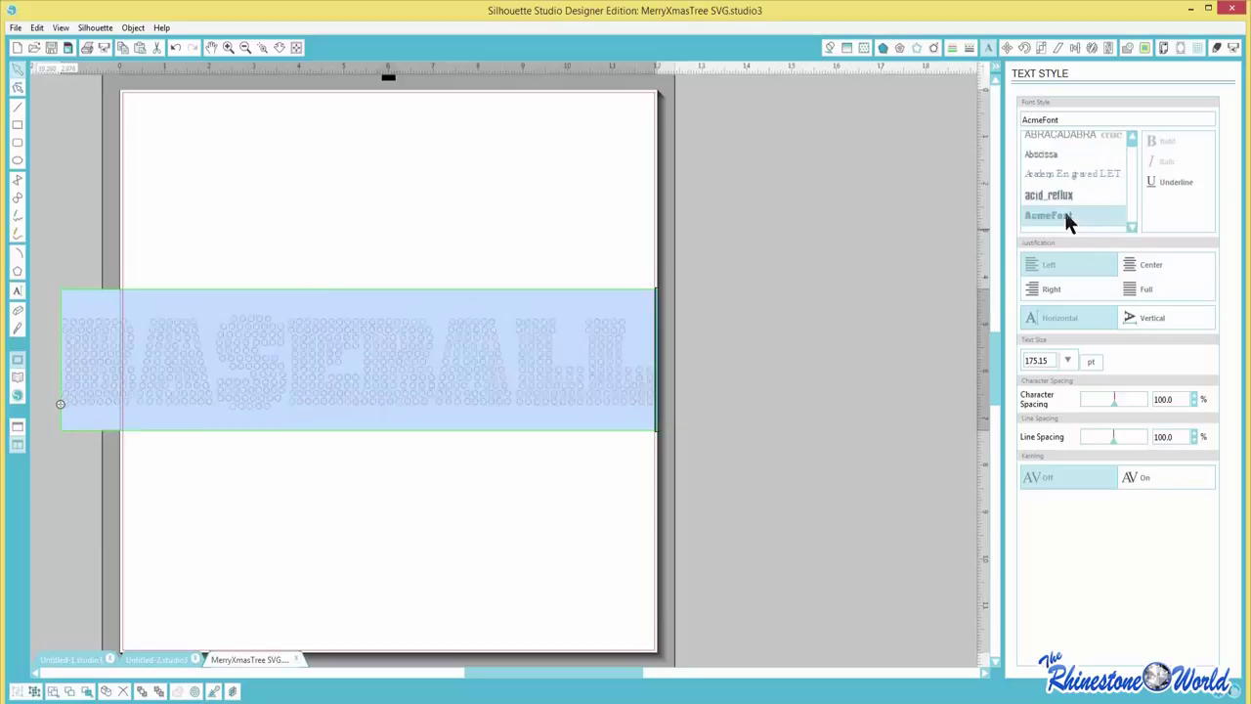
{"action": "scroll", "coordinate": [1130, 227], "scroll_direction": "down", "scroll_amount": 2}
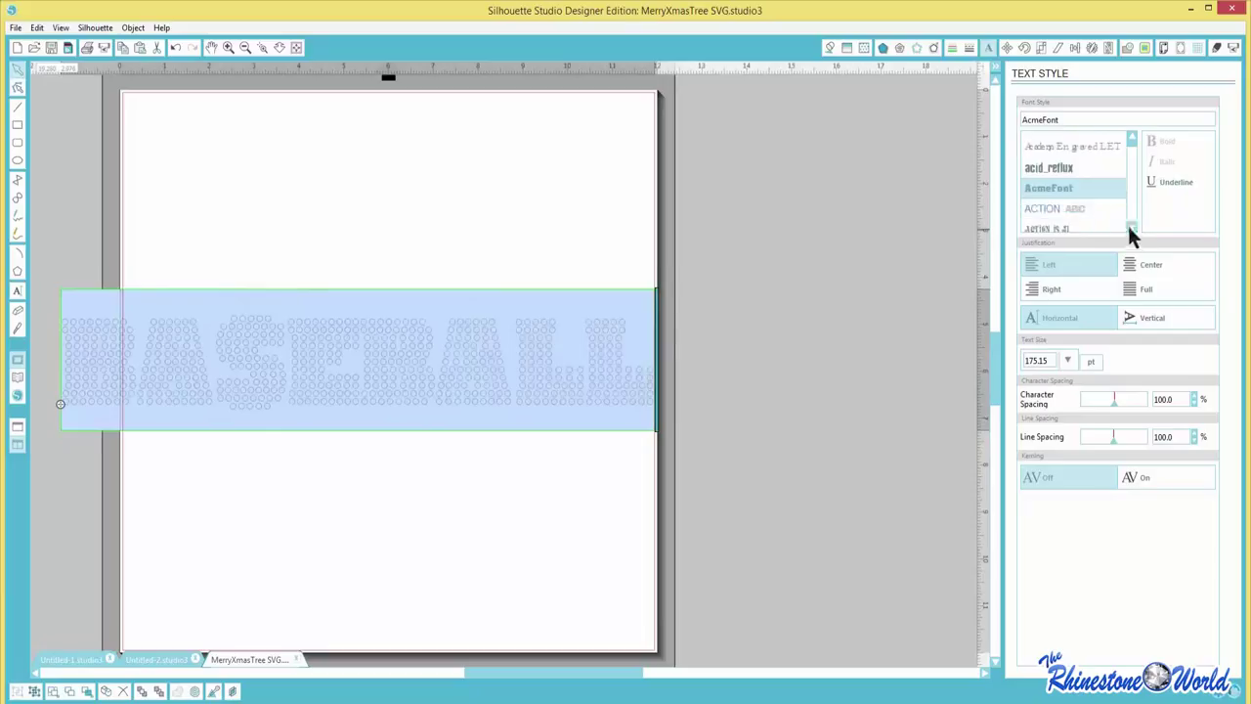
{"action": "left_click", "coordinate": [1065, 208]}
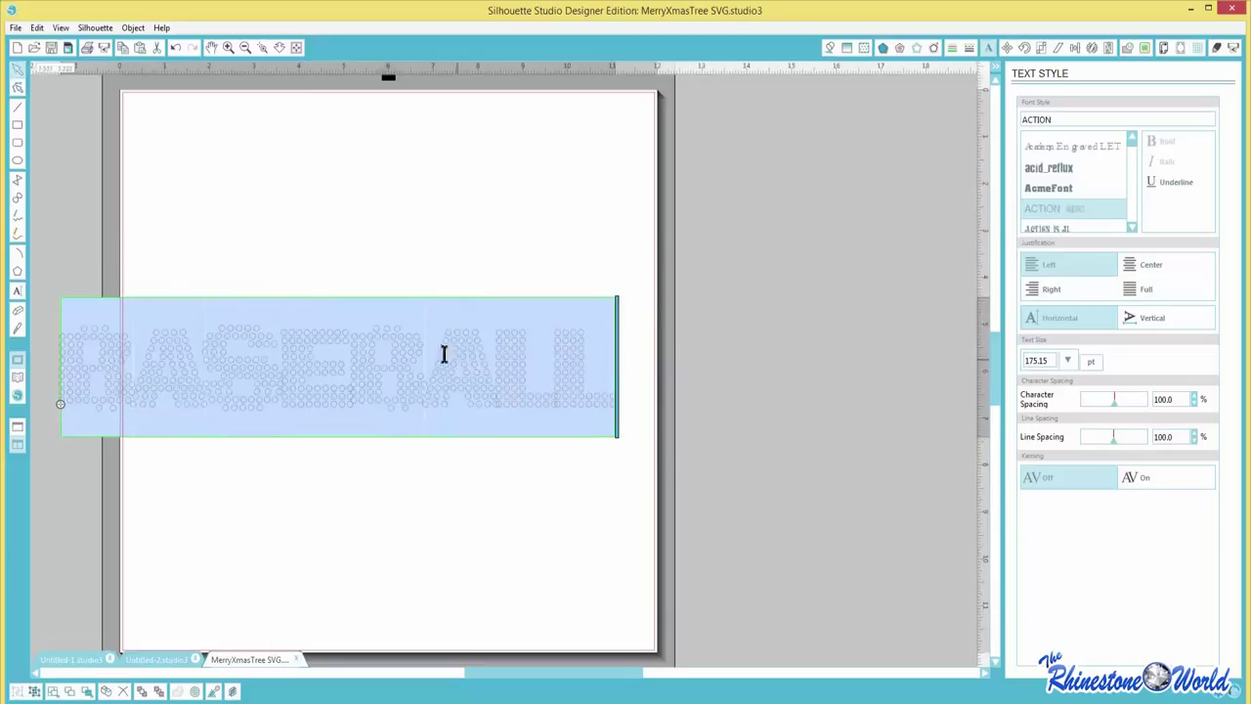
{"action": "left_click", "coordinate": [1049, 223]}
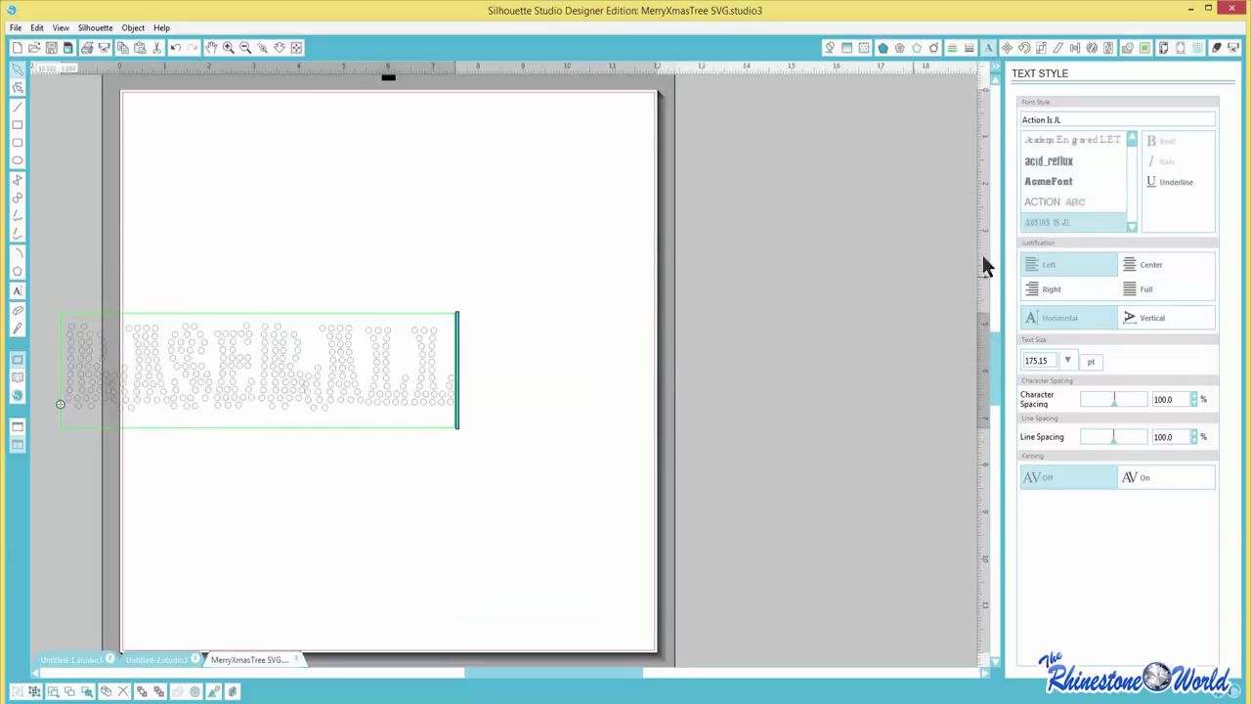
- Try Adam's Font and Adobe Arabic on all letters of the rhinestone-filled BASEBALL text
{"action": "left_click_drag", "start_coordinate": [455, 397], "coordinate": [64, 406]}
{"action": "left_click", "coordinate": [1132, 226]}
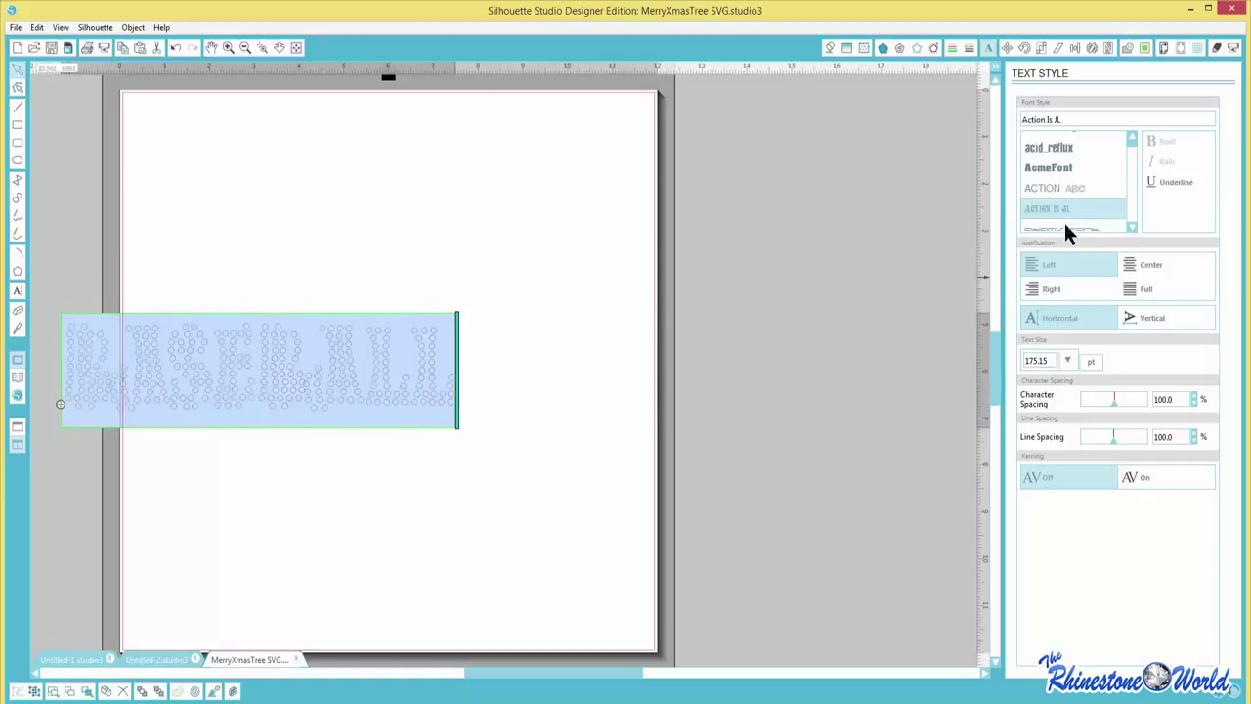
{"action": "left_click", "coordinate": [1069, 224]}
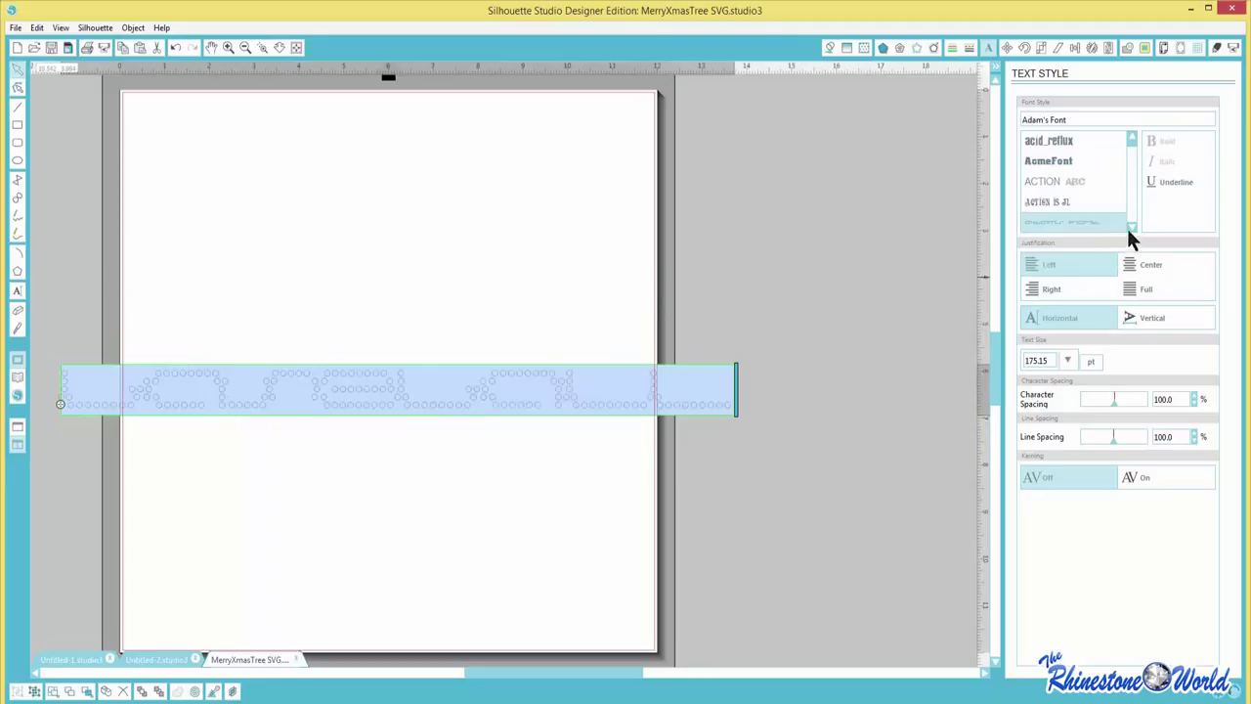
{"action": "left_click", "coordinate": [1128, 225]}
{"action": "left_click", "coordinate": [1070, 222]}
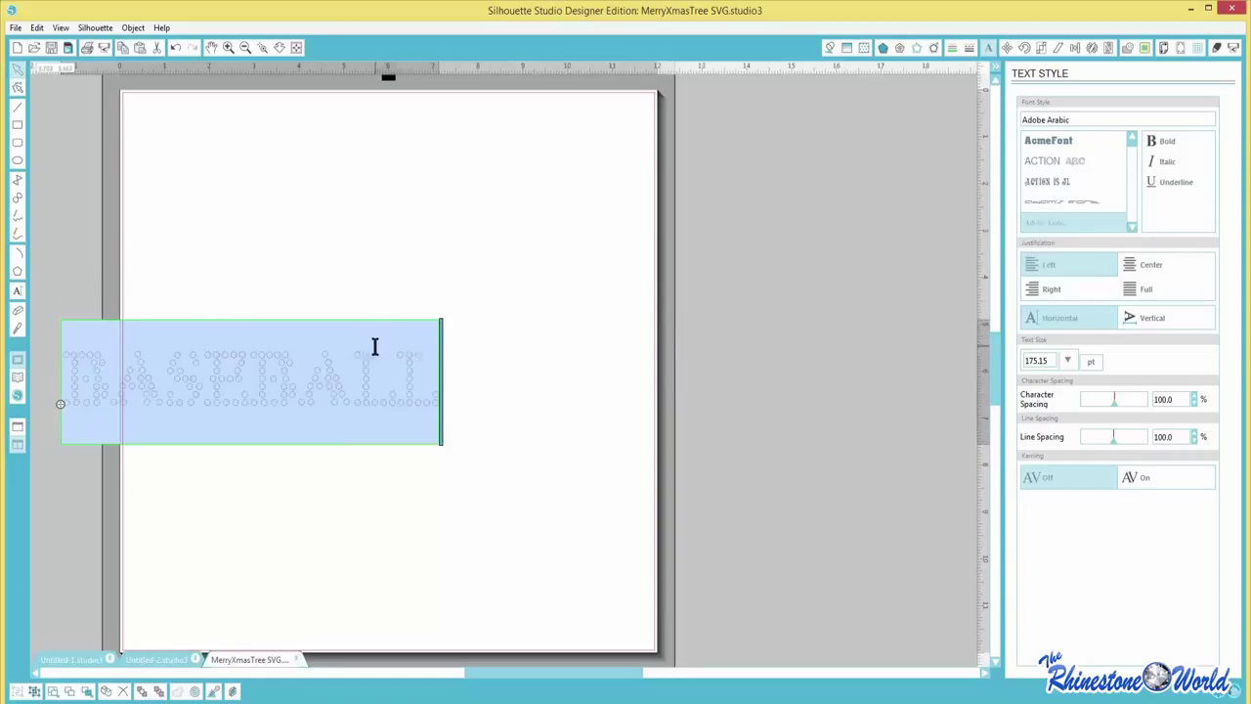
- Delete the BASEBALL text and add the text CHEER on the upper part of the page
{"action": "key", "text": "Delete"}
{"action": "left_click", "coordinate": [17, 290]}
{"action": "left_click", "coordinate": [342, 290]}
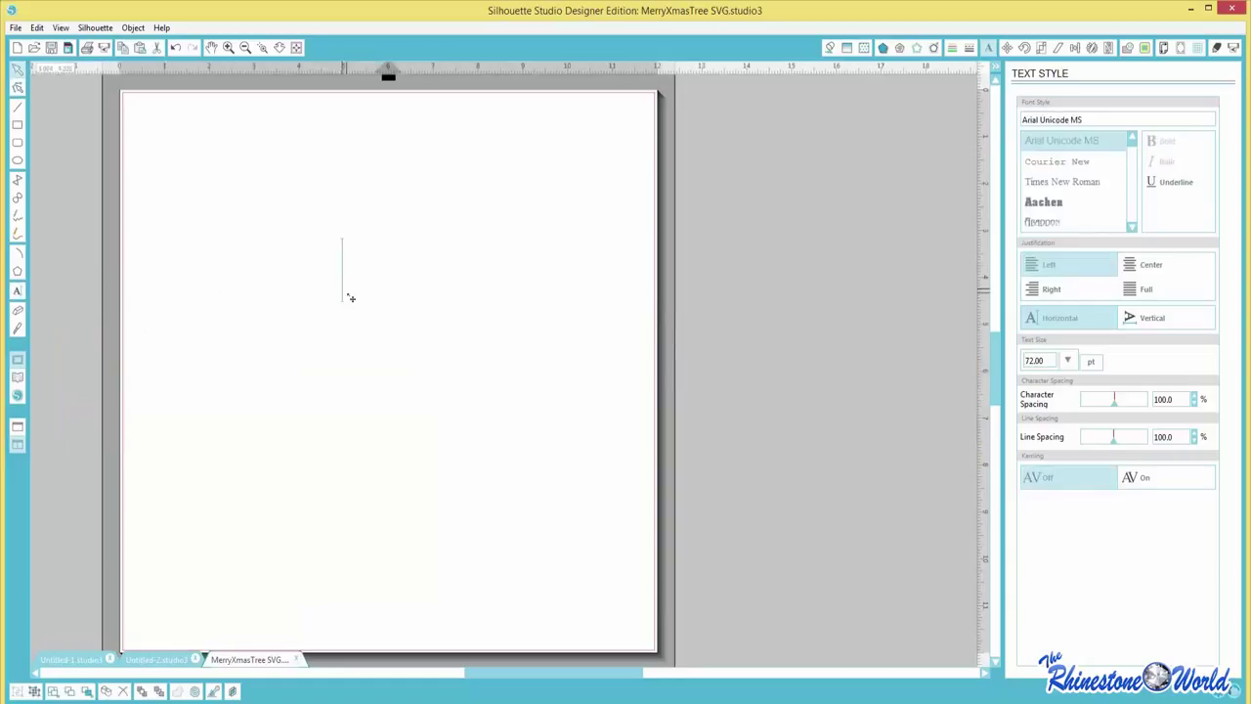
{"action": "type", "text": "CHHE"}
{"action": "type", "text": "E"}
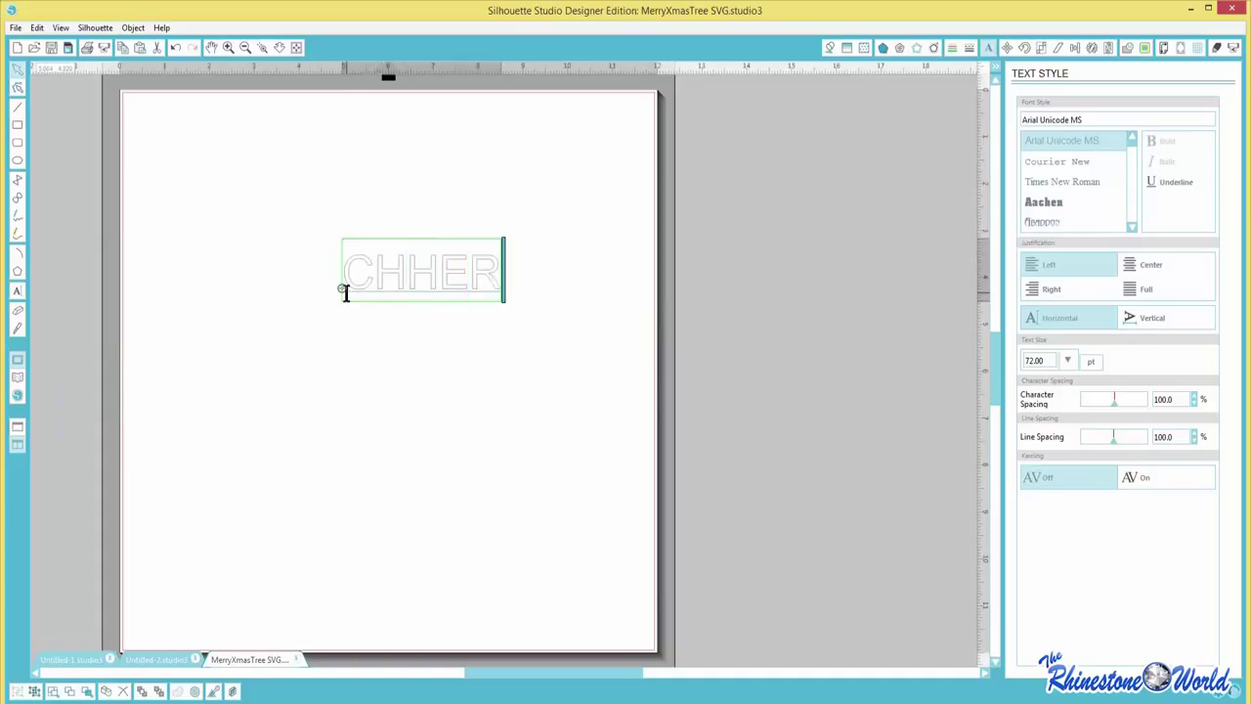
{"action": "key", "text": "BackSpace"}
{"action": "key", "text": "BackSpace"}
{"action": "key", "text": "BackSpace"}
{"action": "key", "text": "BackSpace"}
{"action": "type", "text": "HEER"}
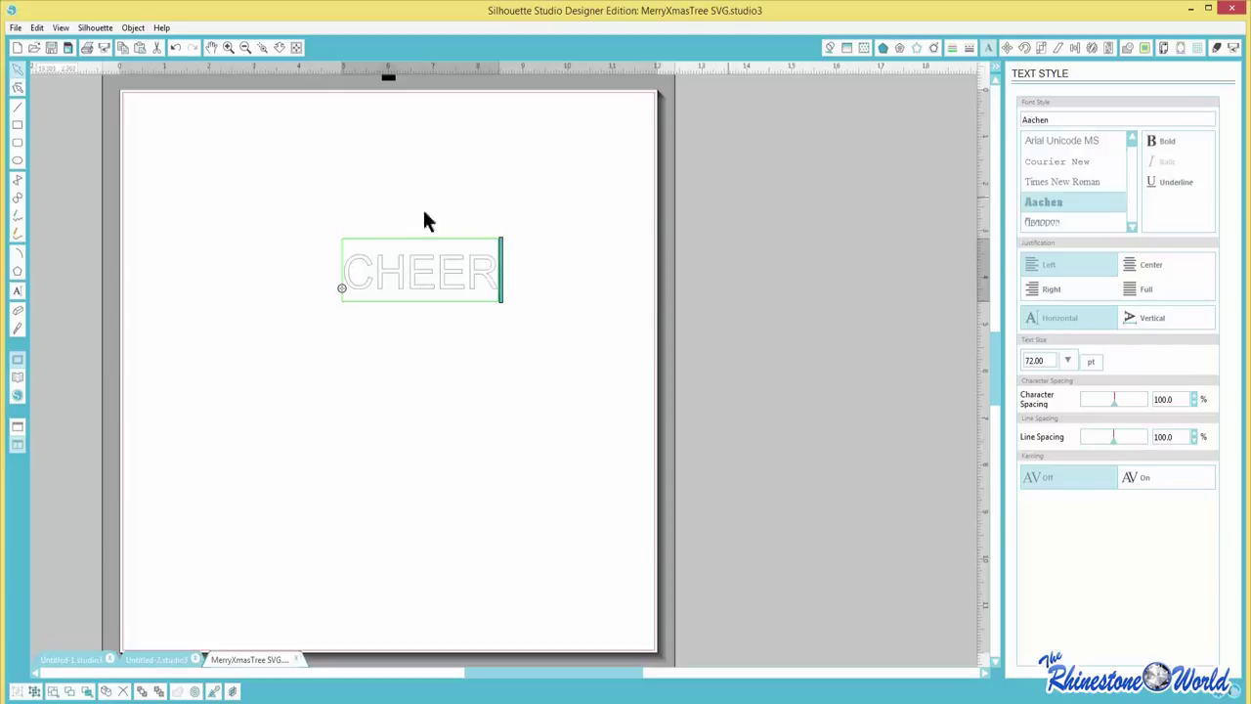
- Set all the letters of the CHEER text to the Aachen font and finish editing the text
{"action": "left_click_drag", "start_coordinate": [496, 271], "coordinate": [326, 271]}
{"action": "left_click", "coordinate": [1047, 203]}
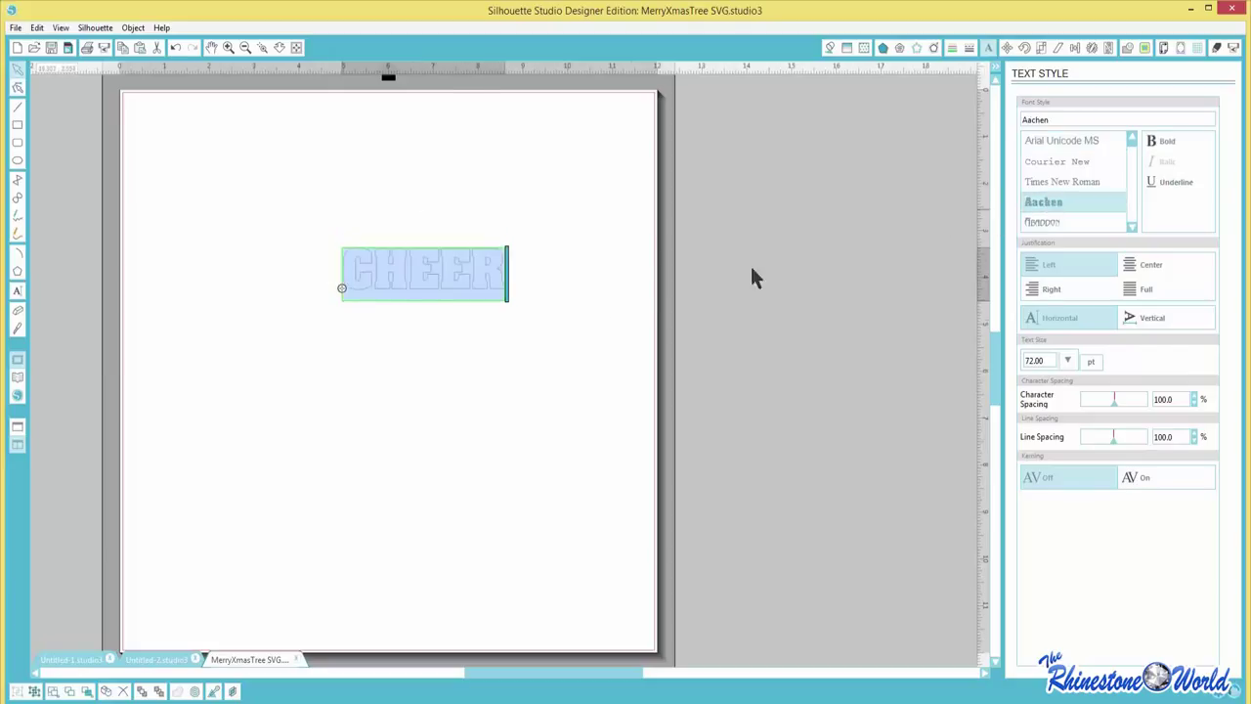
{"action": "left_click", "coordinate": [371, 308]}
{"action": "left_click", "coordinate": [340, 305]}
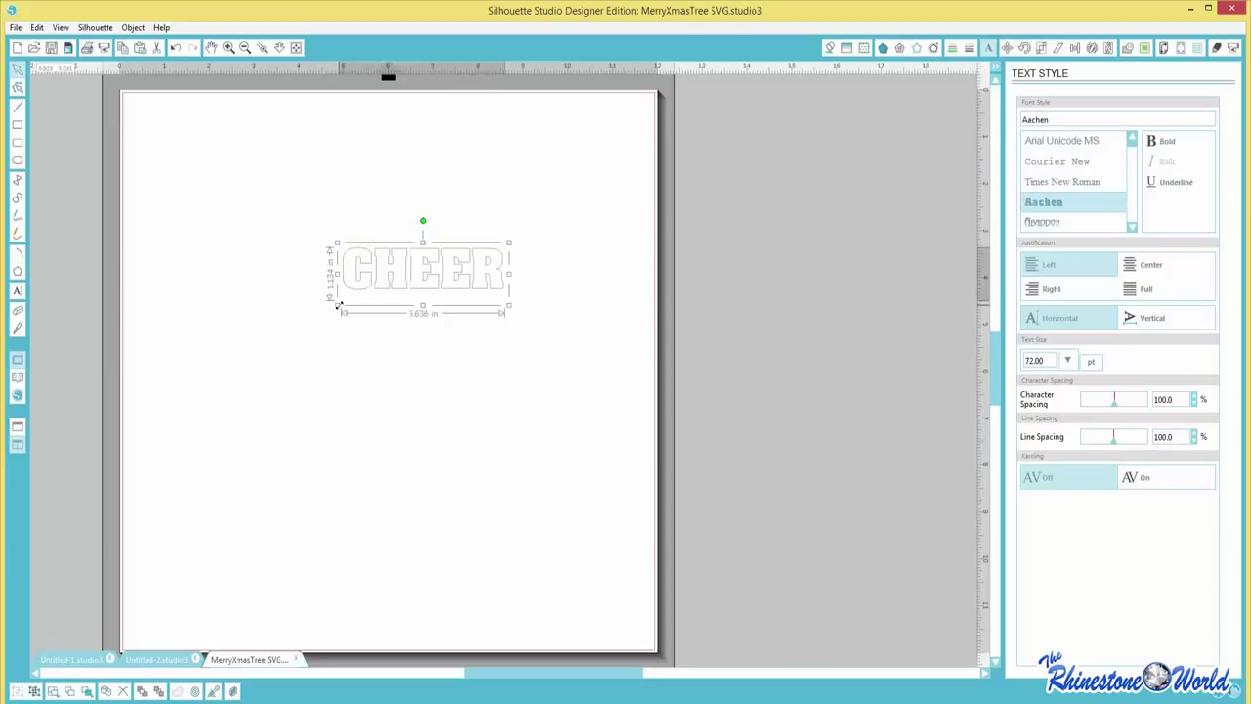
- Enlarge the CHEER text to about 10.2 in wide and position it across the middle of the page
{"action": "left_click_drag", "start_coordinate": [340, 309], "coordinate": [84, 388]}
{"action": "left_click_drag", "start_coordinate": [320, 323], "coordinate": [405, 361]}
{"action": "left_click_drag", "start_coordinate": [592, 427], "coordinate": [642, 460]}
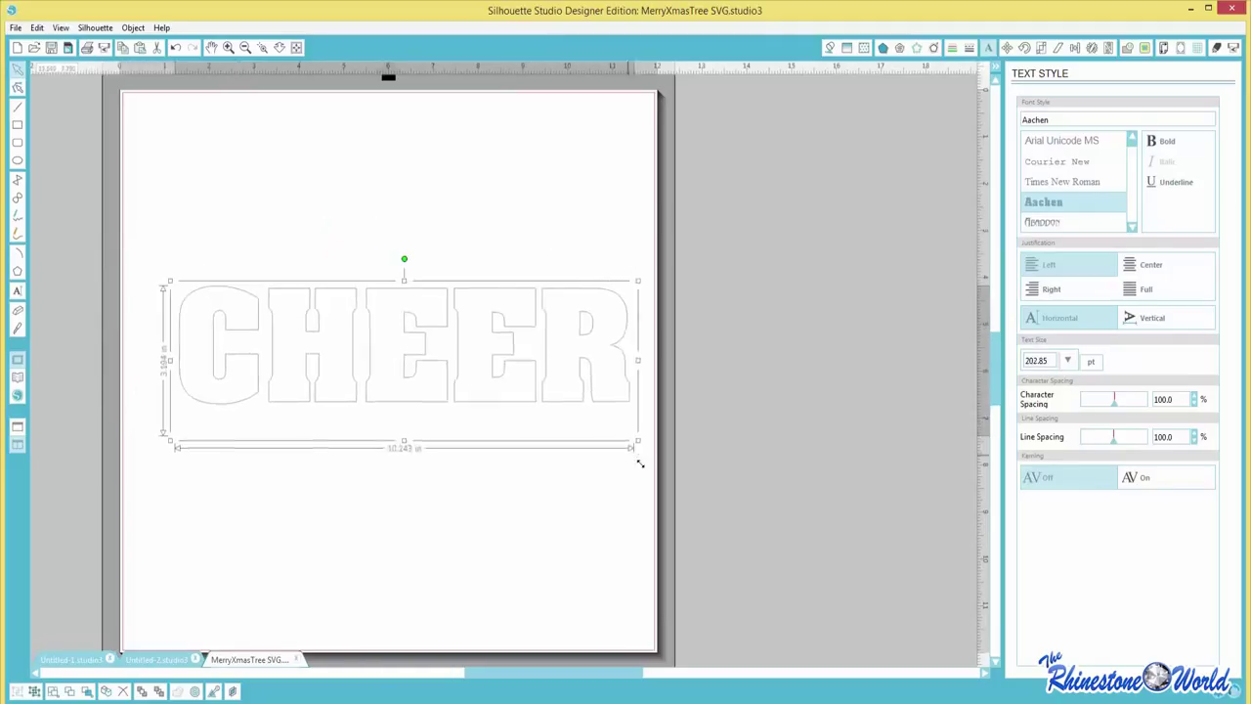
{"action": "mouse_move", "coordinate": [550, 400]}
{"action": "left_mouse_down"}
{"action": "mouse_move", "coordinate": [480, 410]}
{"action": "mouse_move", "coordinate": [552, 413]}
{"action": "left_mouse_up"}
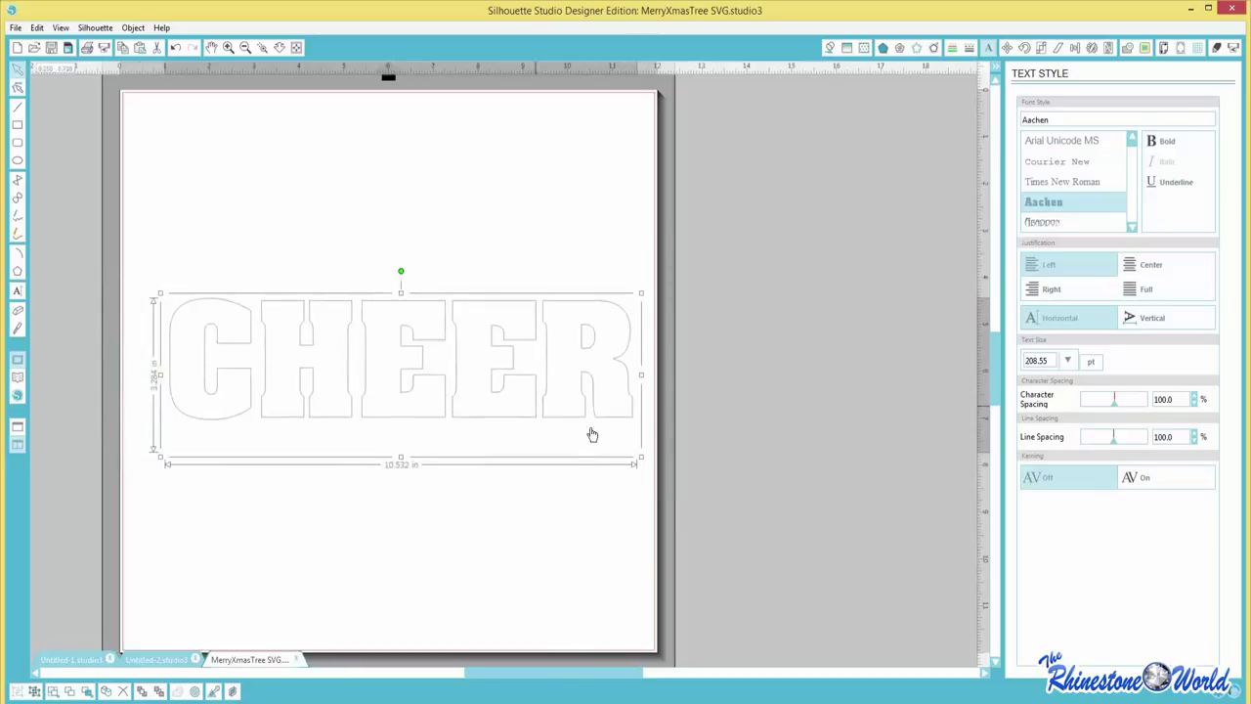
{"action": "left_click_drag", "start_coordinate": [642, 456], "coordinate": [627, 453]}
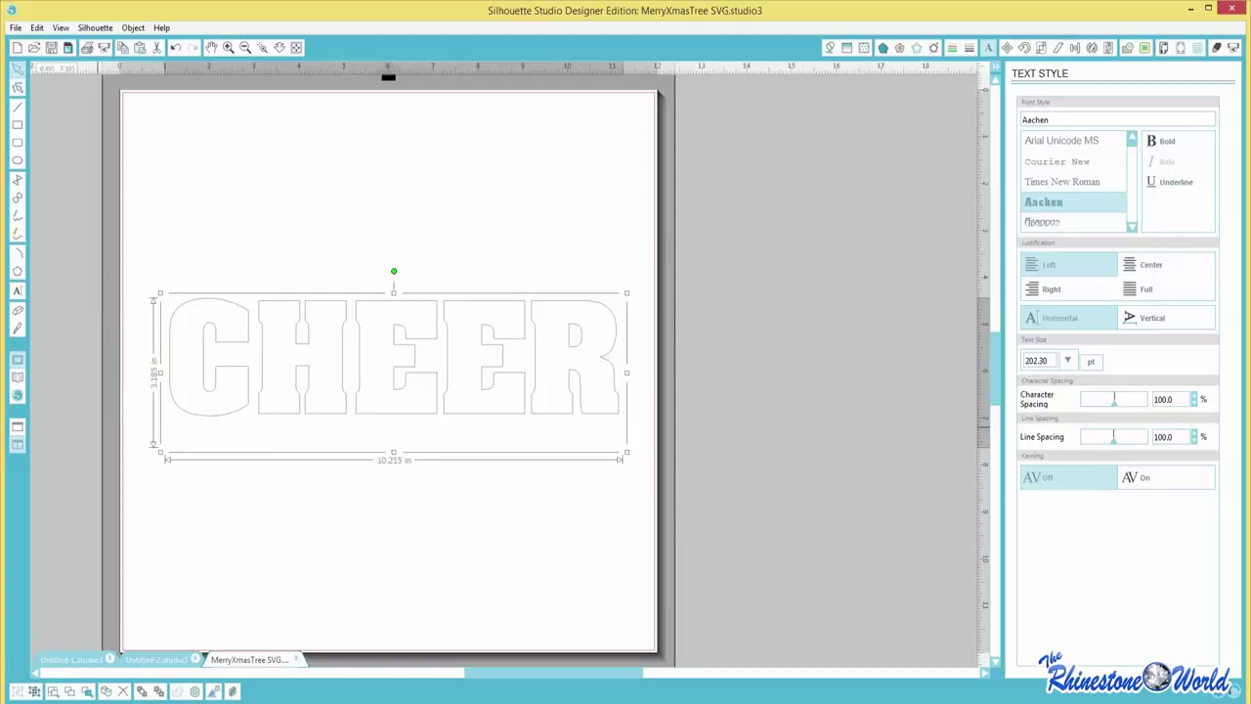
- Try a rounded 0.125 in offset outline around the CHEER text, and delete the outline
{"action": "left_click", "coordinate": [933, 46]}
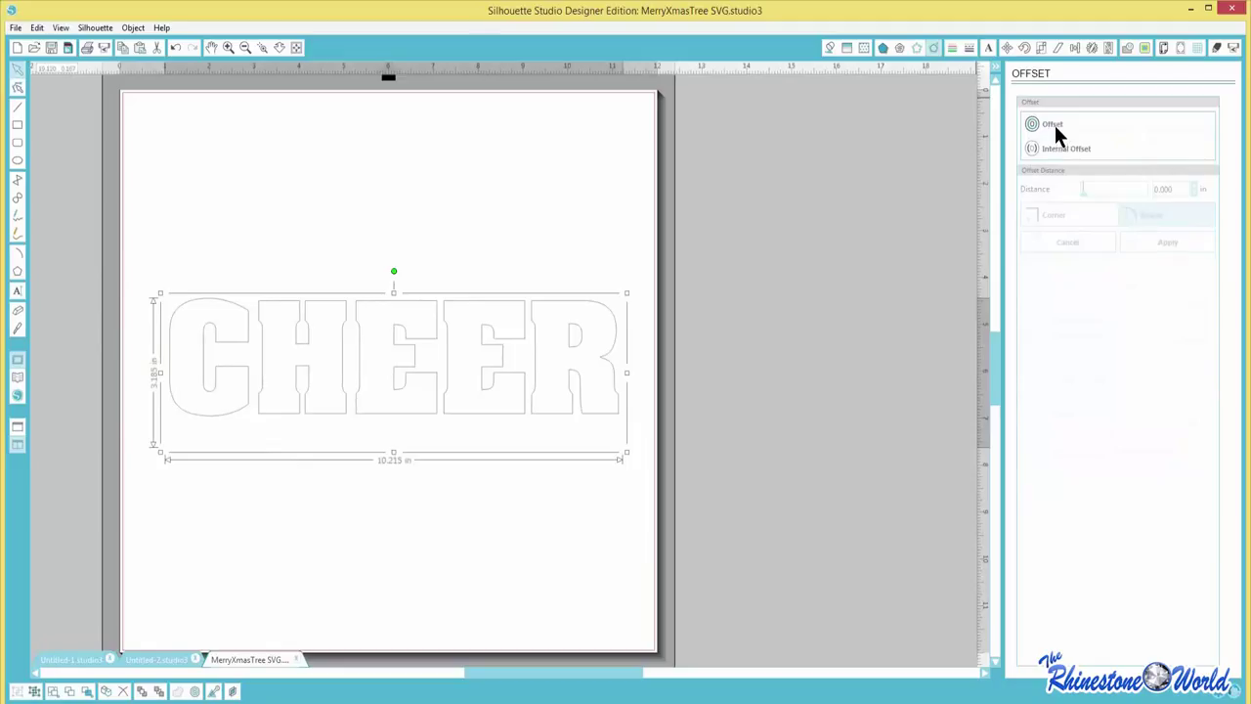
{"action": "left_click", "coordinate": [1052, 124]}
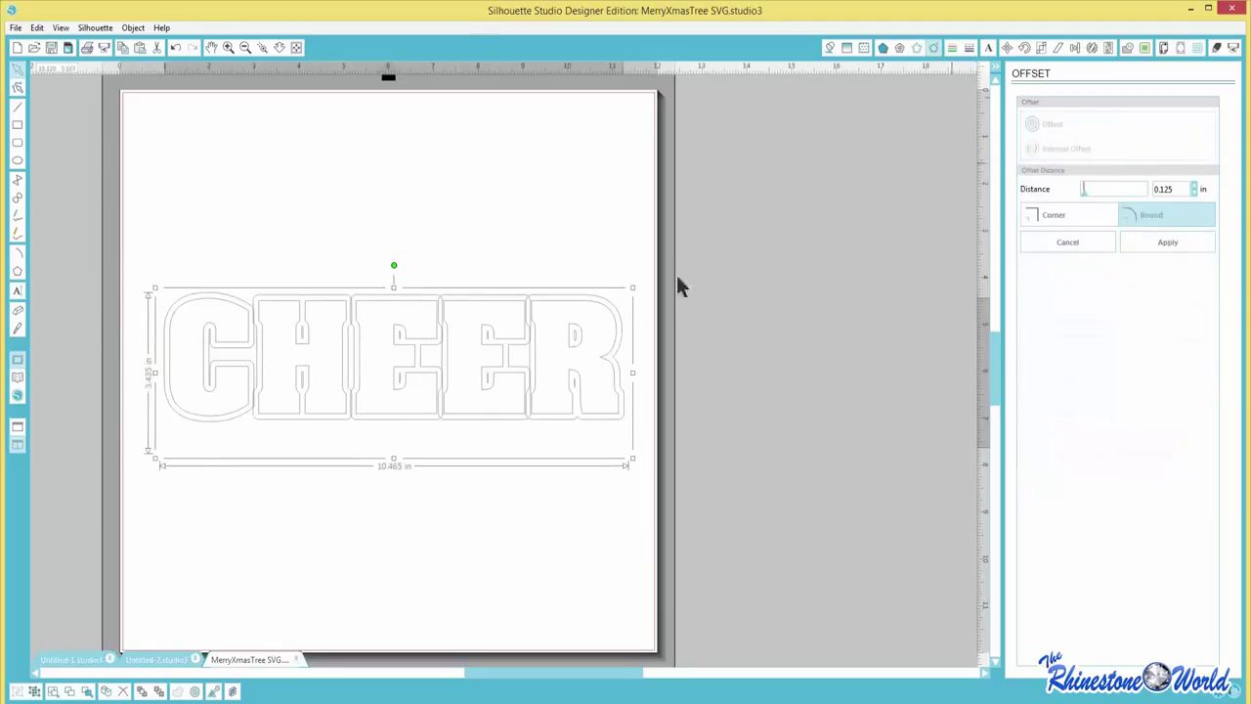
{"action": "left_click", "coordinate": [230, 47]}
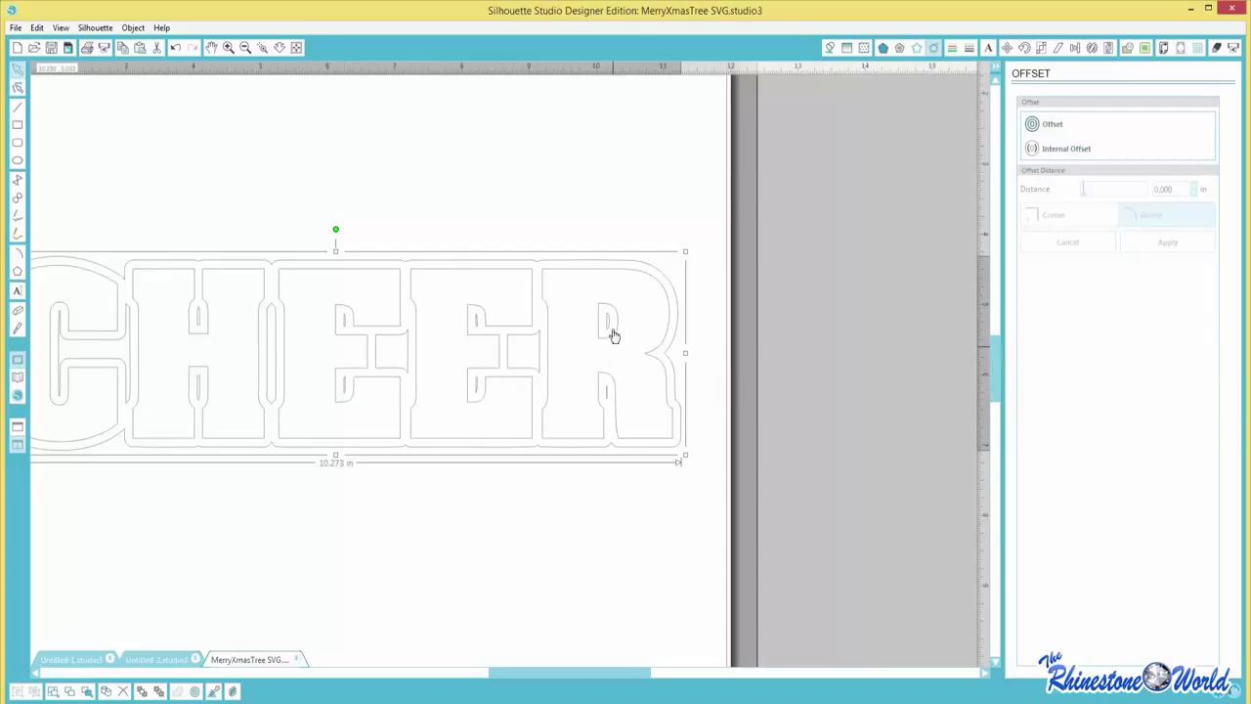
{"action": "left_click", "coordinate": [687, 415]}
{"action": "left_click", "coordinate": [682, 417]}
{"action": "key", "text": "Delete"}
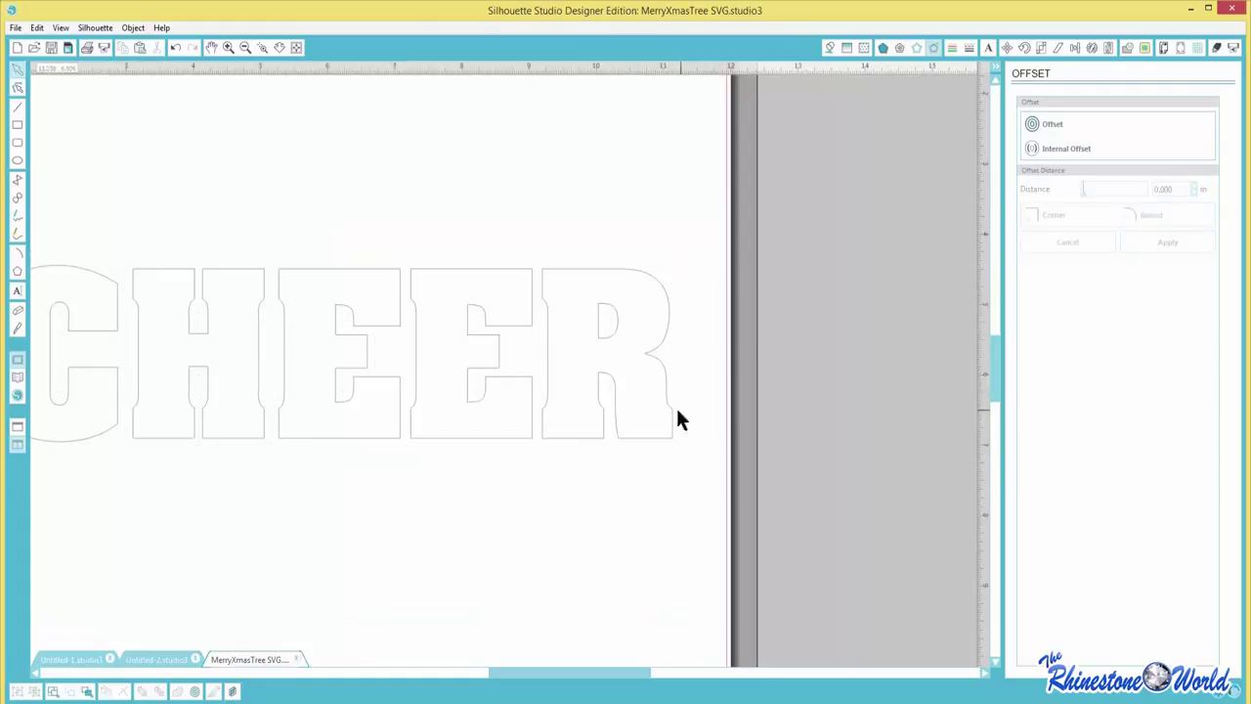
- Create a rounded offset outline around the CHEER text at a distance of 0.244 in
{"action": "left_click", "coordinate": [671, 415]}
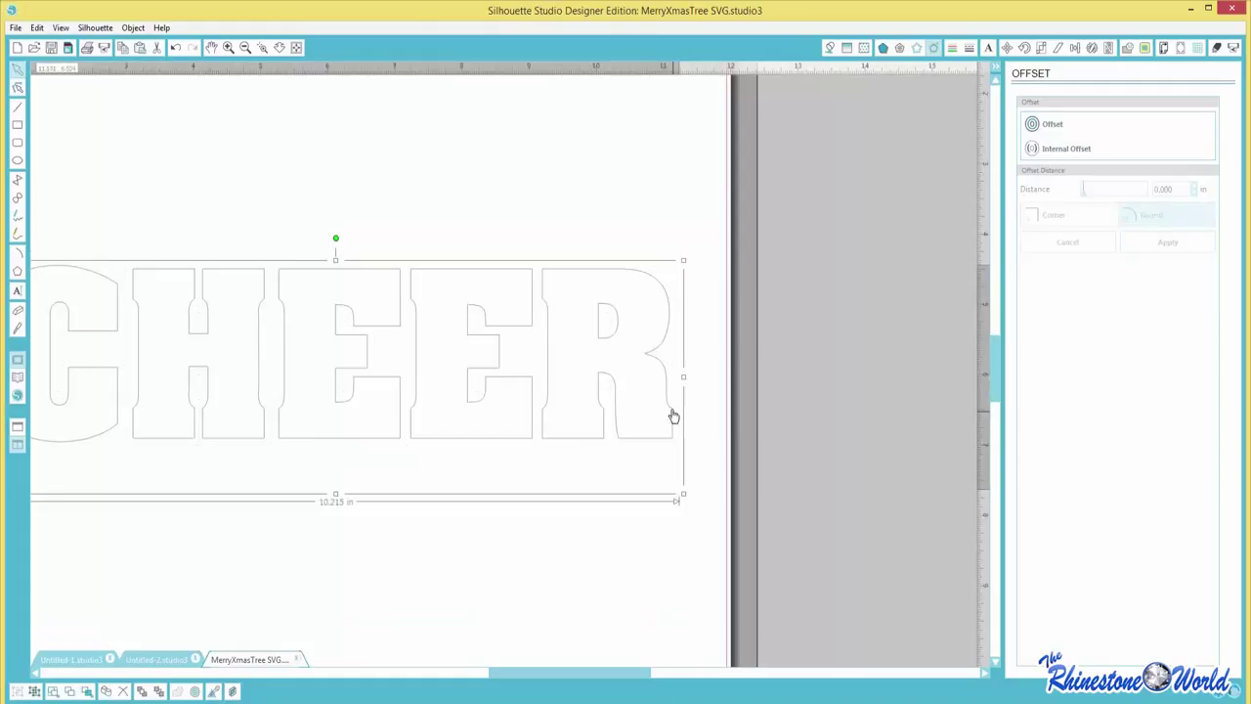
{"action": "left_click", "coordinate": [1047, 131]}
{"action": "left_click", "coordinate": [1084, 191]}
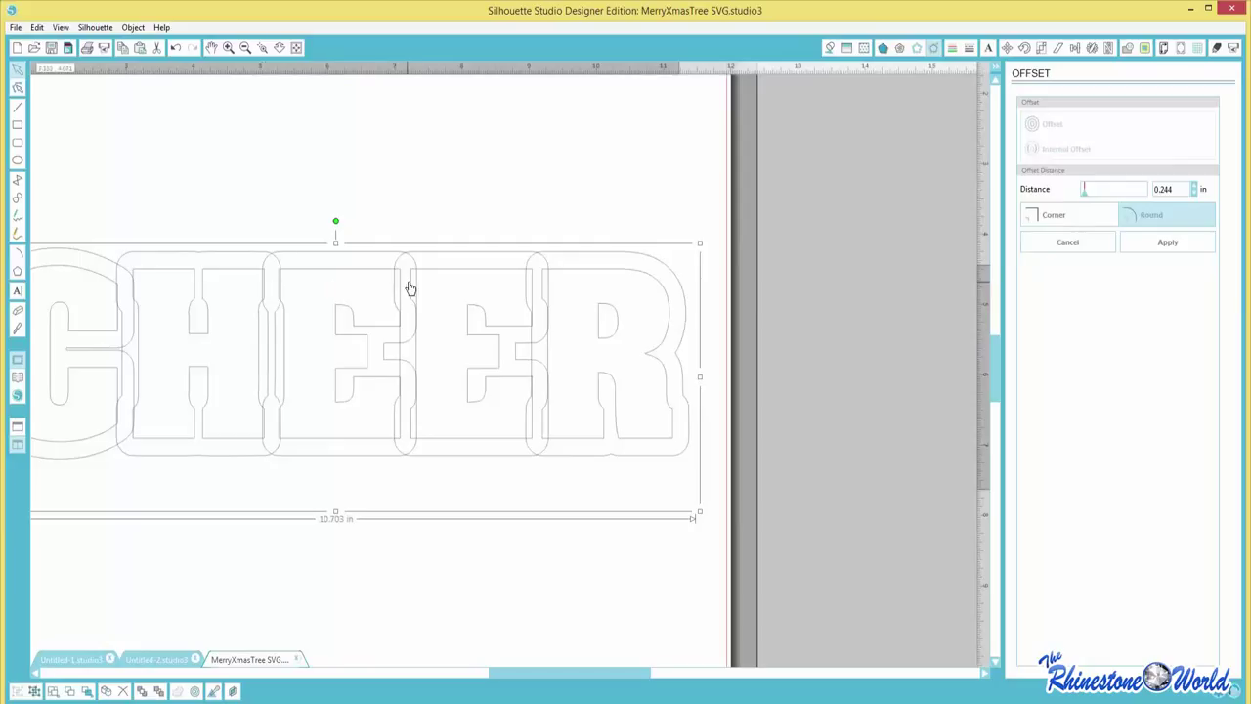
{"action": "left_click", "coordinate": [1169, 245]}
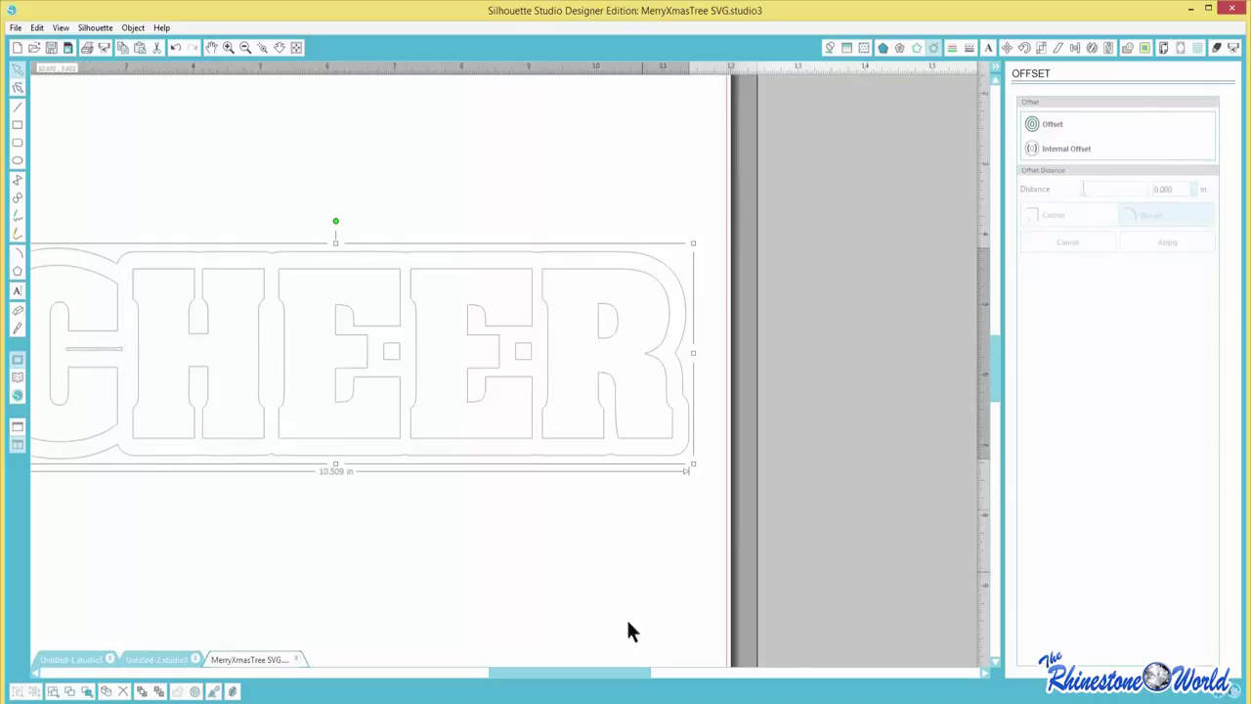
- Apply the Edge rhinestone effect with 10ss stones to the offset outline around CHEER
{"action": "left_click_drag", "start_coordinate": [628, 673], "coordinate": [569, 673]}
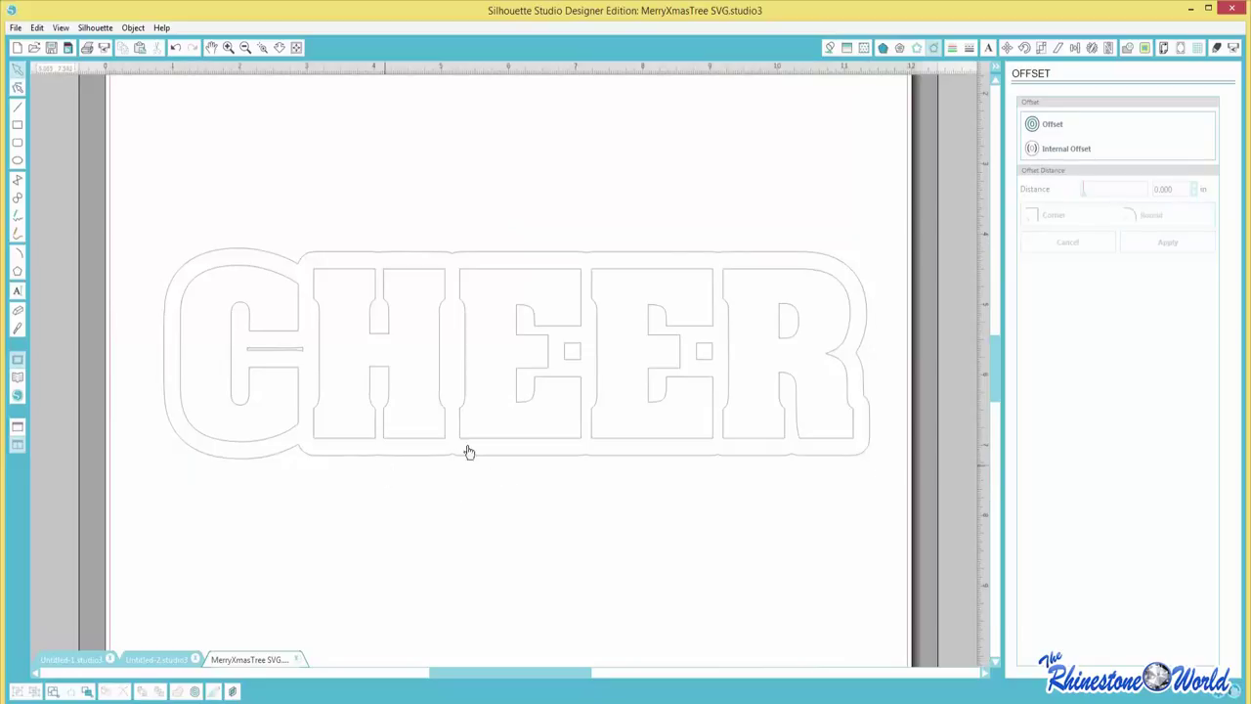
{"action": "left_click", "coordinate": [488, 253]}
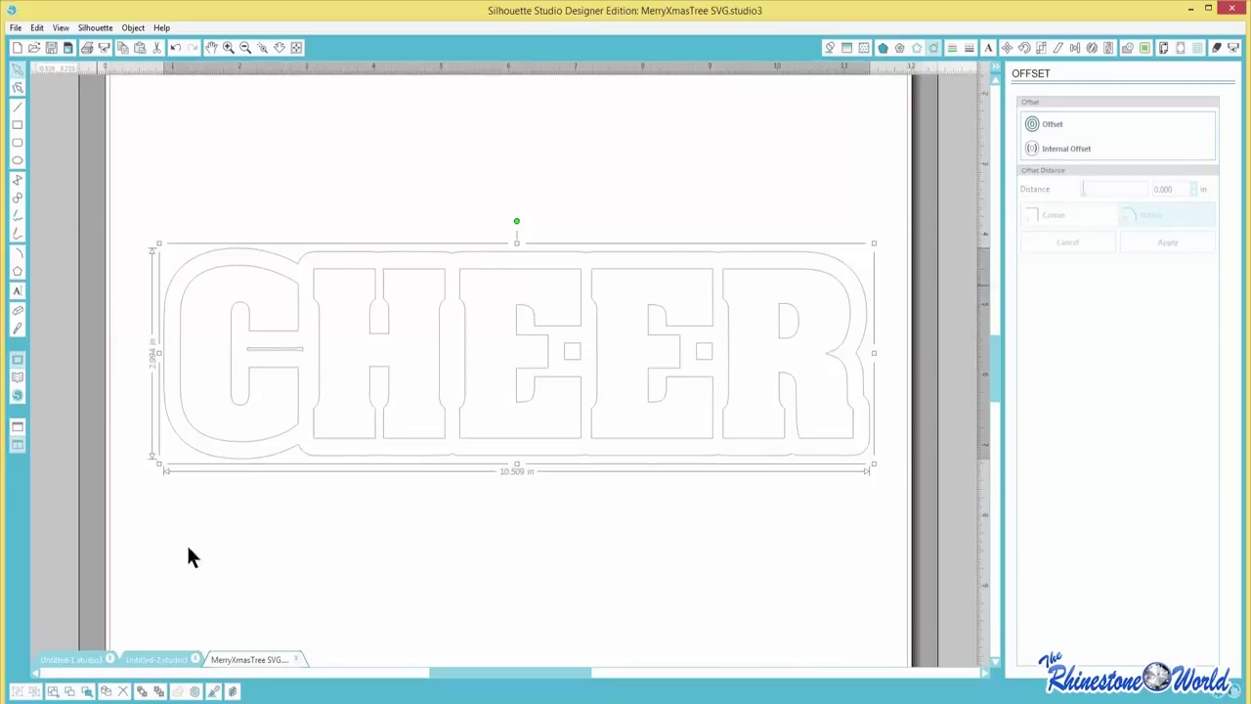
{"action": "left_click", "coordinate": [917, 47]}
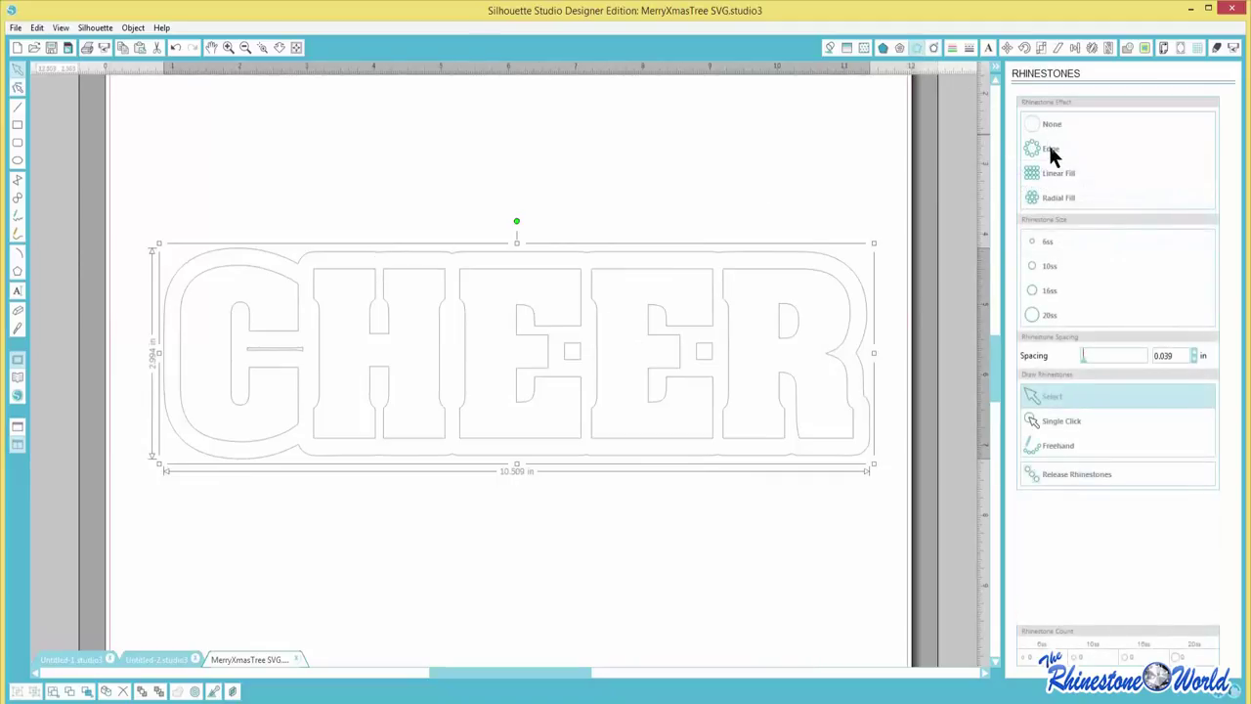
{"action": "left_click", "coordinate": [1048, 147]}
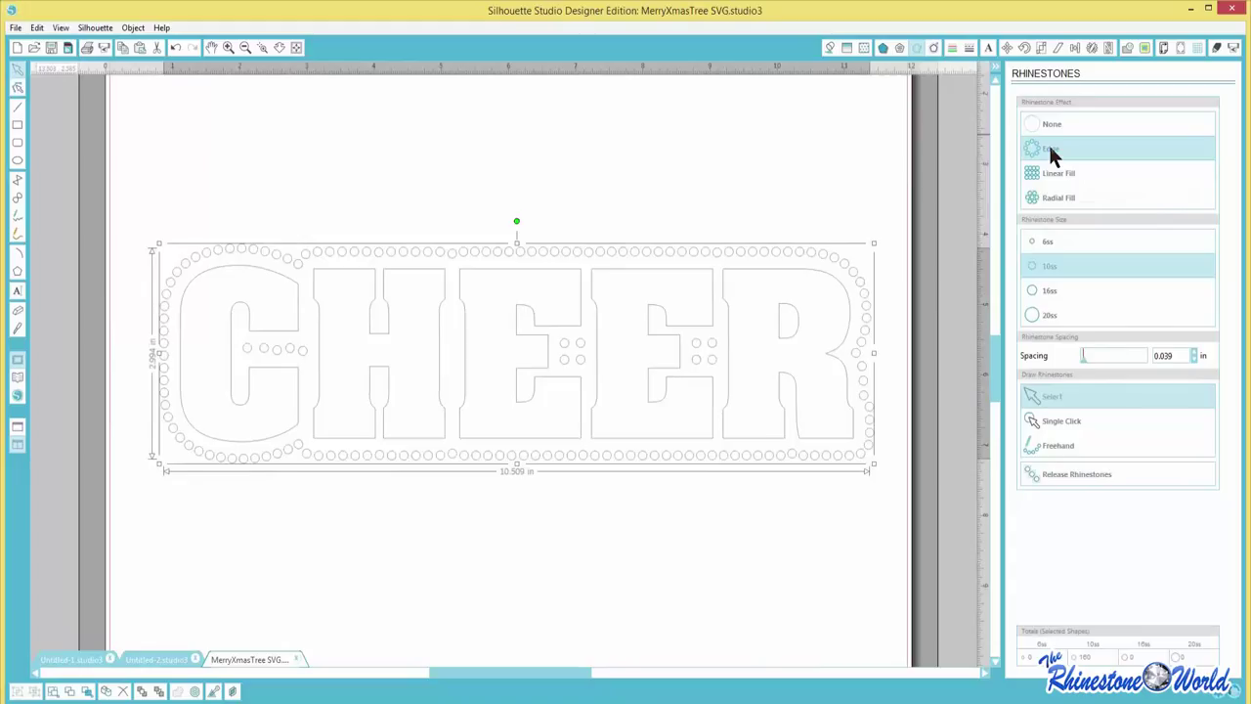
{"action": "left_click", "coordinate": [594, 187]}
- Fill the rhinestones of the offset outline with red
{"action": "left_click", "coordinate": [742, 256]}
{"action": "left_click", "coordinate": [951, 49]}
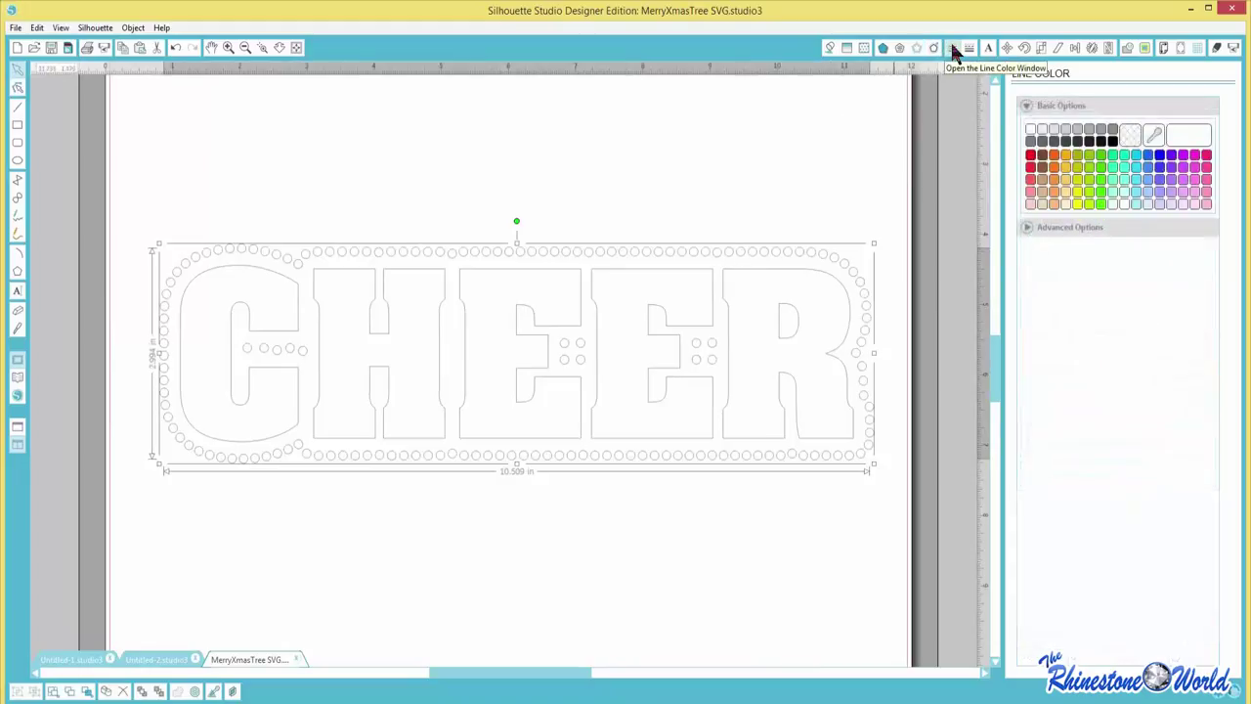
{"action": "left_click", "coordinate": [827, 49]}
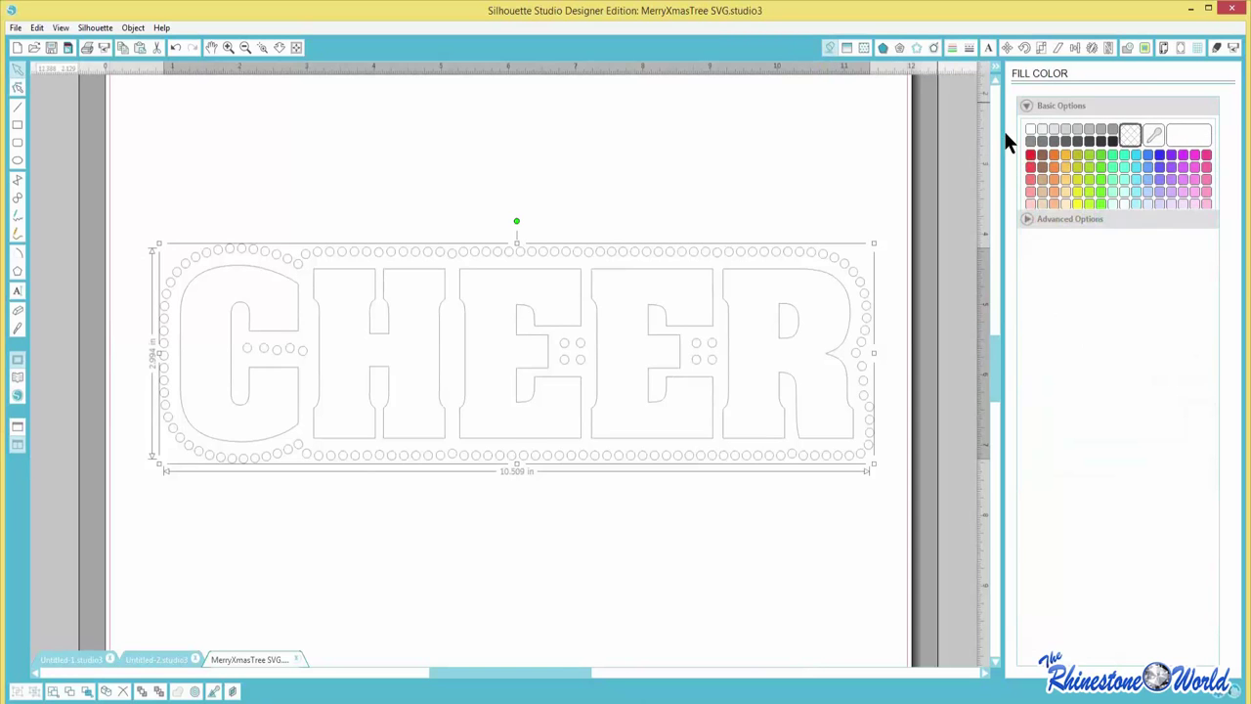
{"action": "left_click", "coordinate": [1030, 154]}
{"action": "left_click", "coordinate": [525, 212]}
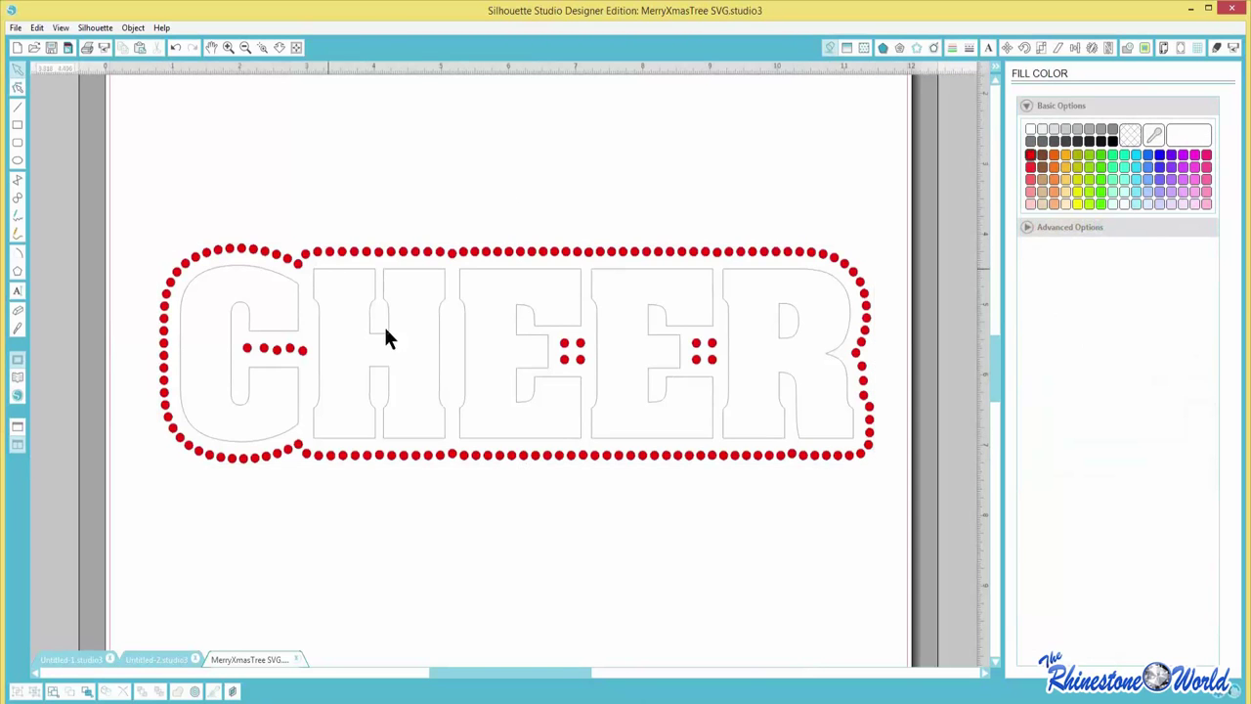
- Shrink the red rhinestone outline to about 10.43 in wide, and bring its left edge slightly inward toward the letter C
{"action": "left_click", "coordinate": [440, 255]}
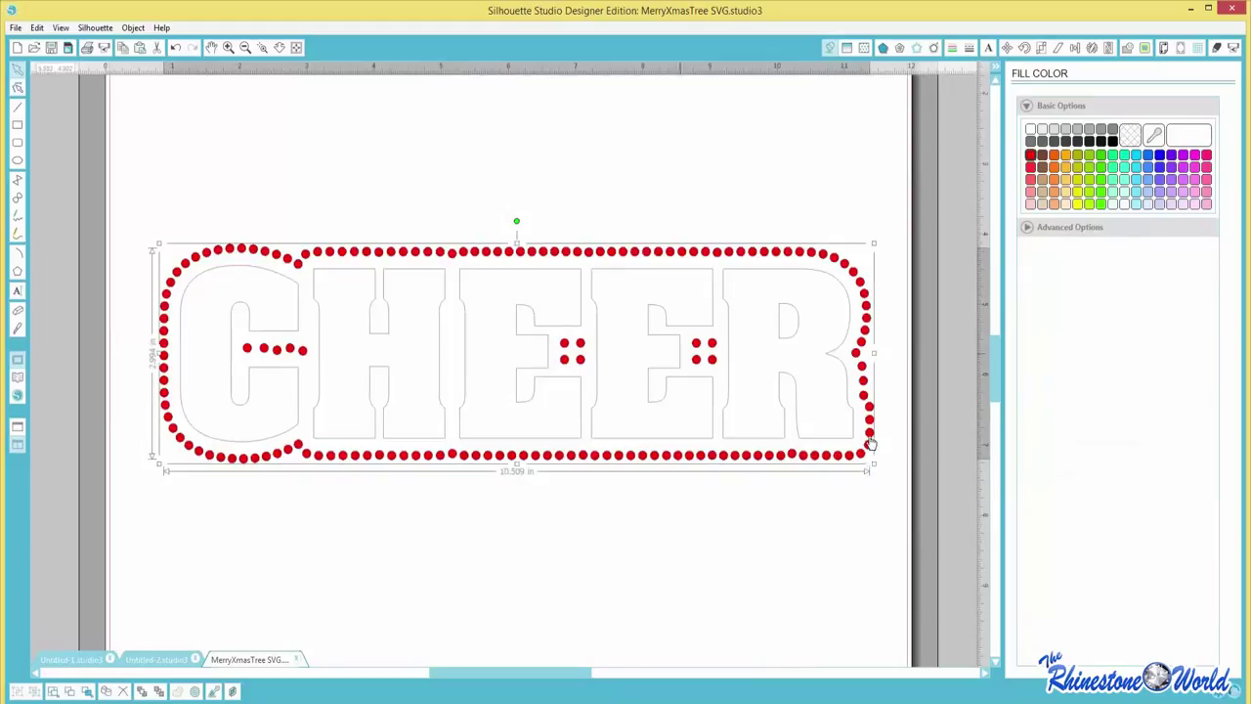
{"action": "left_click_drag", "start_coordinate": [873, 466], "coordinate": [870, 465]}
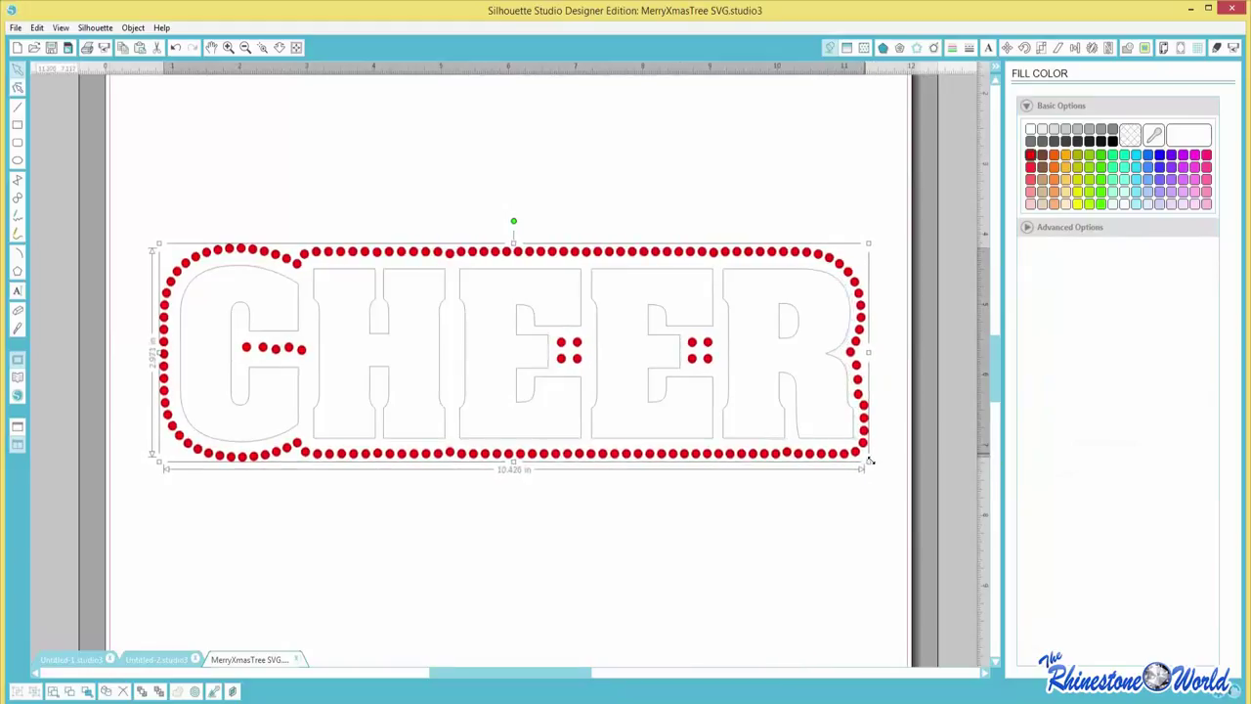
{"action": "left_click_drag", "start_coordinate": [158, 352], "coordinate": [162, 351]}
{"action": "left_click", "coordinate": [391, 476]}
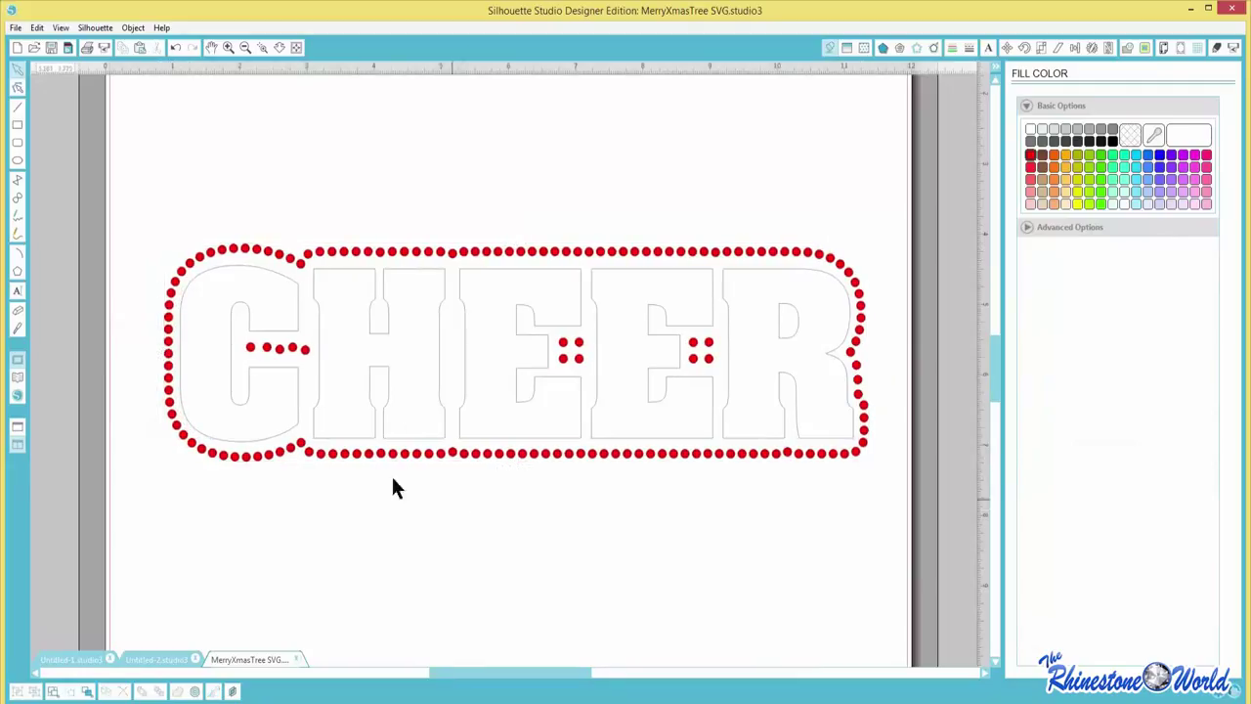
- Apply the Linear Fill rhinestone effect with 10ss stones to the CHEER letters
{"action": "left_click", "coordinate": [316, 423]}
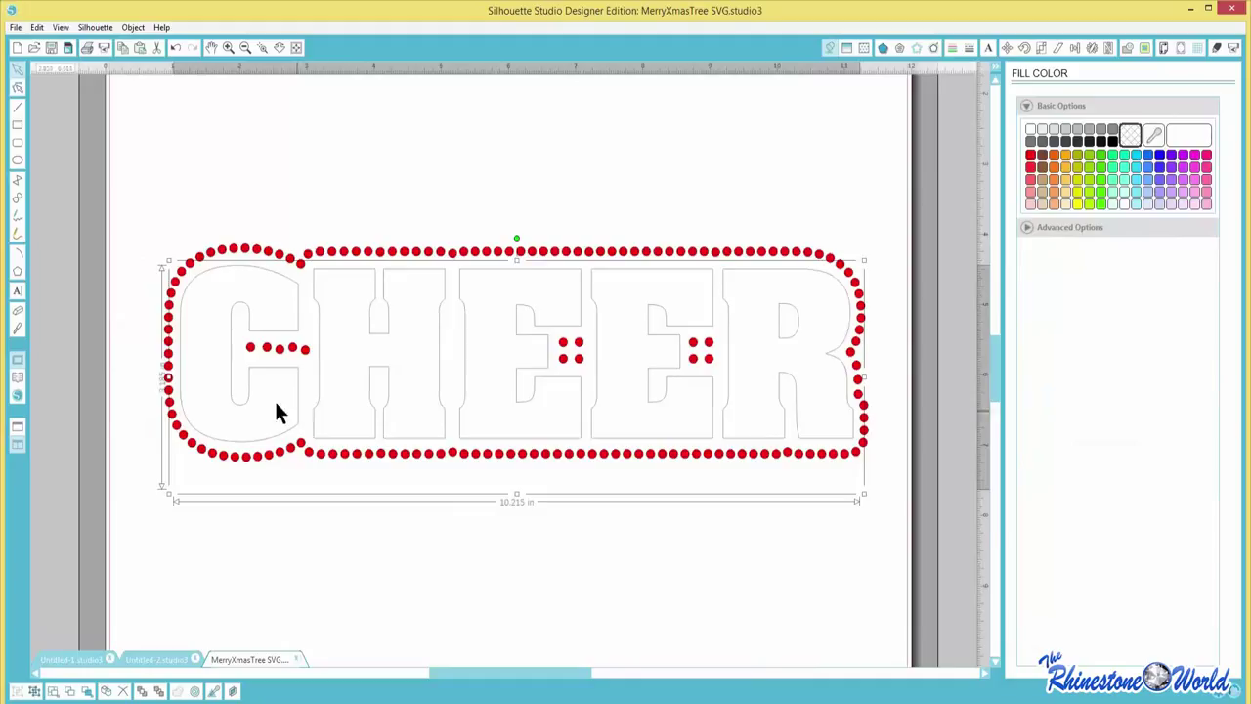
{"action": "left_click", "coordinate": [792, 496]}
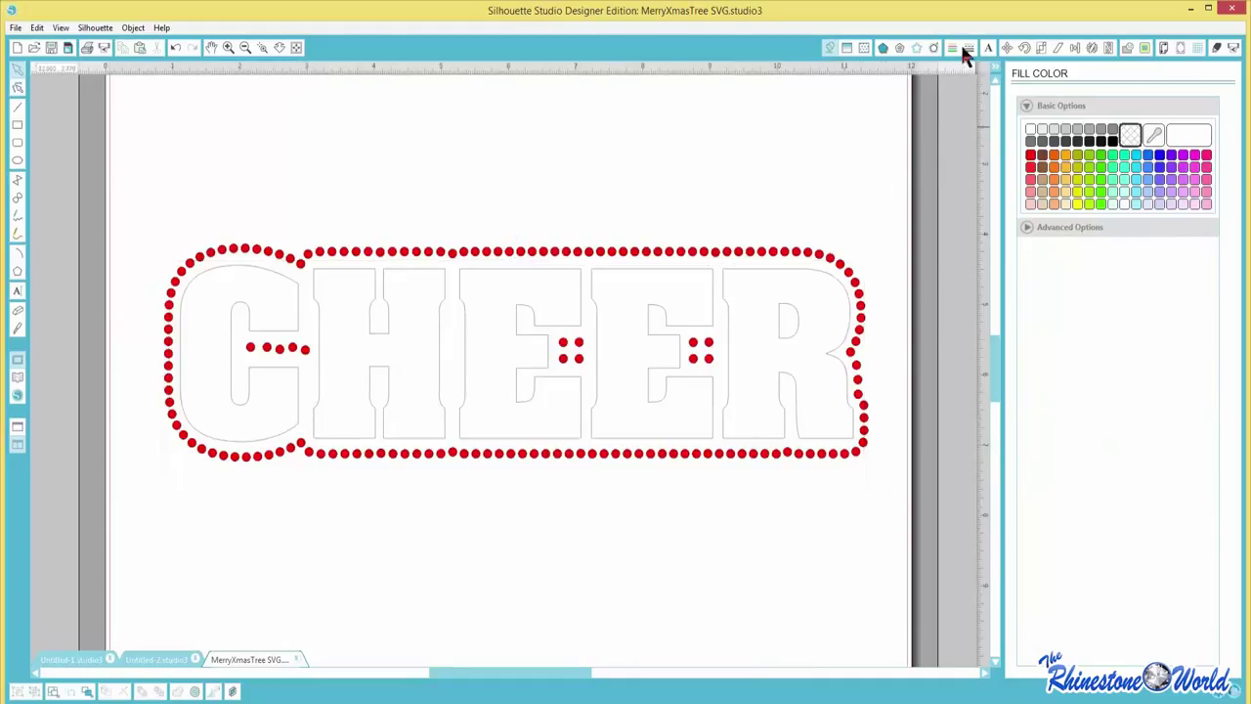
{"action": "left_click", "coordinate": [916, 47]}
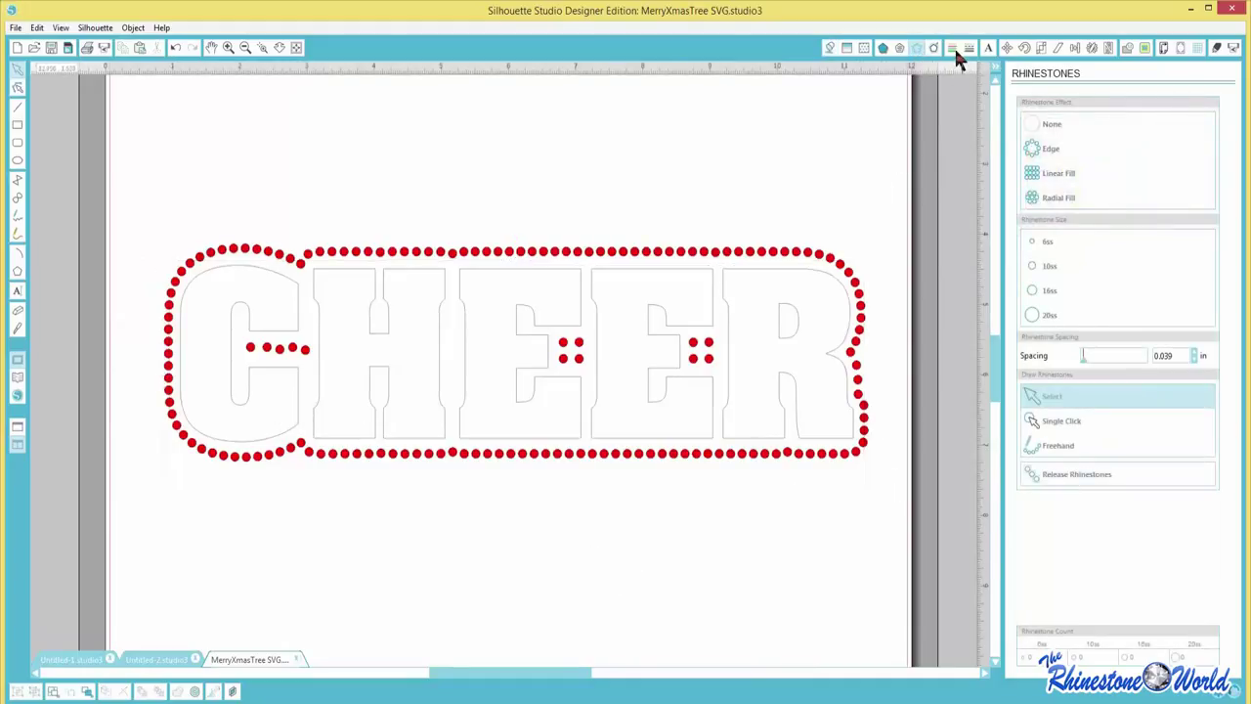
{"action": "left_click", "coordinate": [583, 400]}
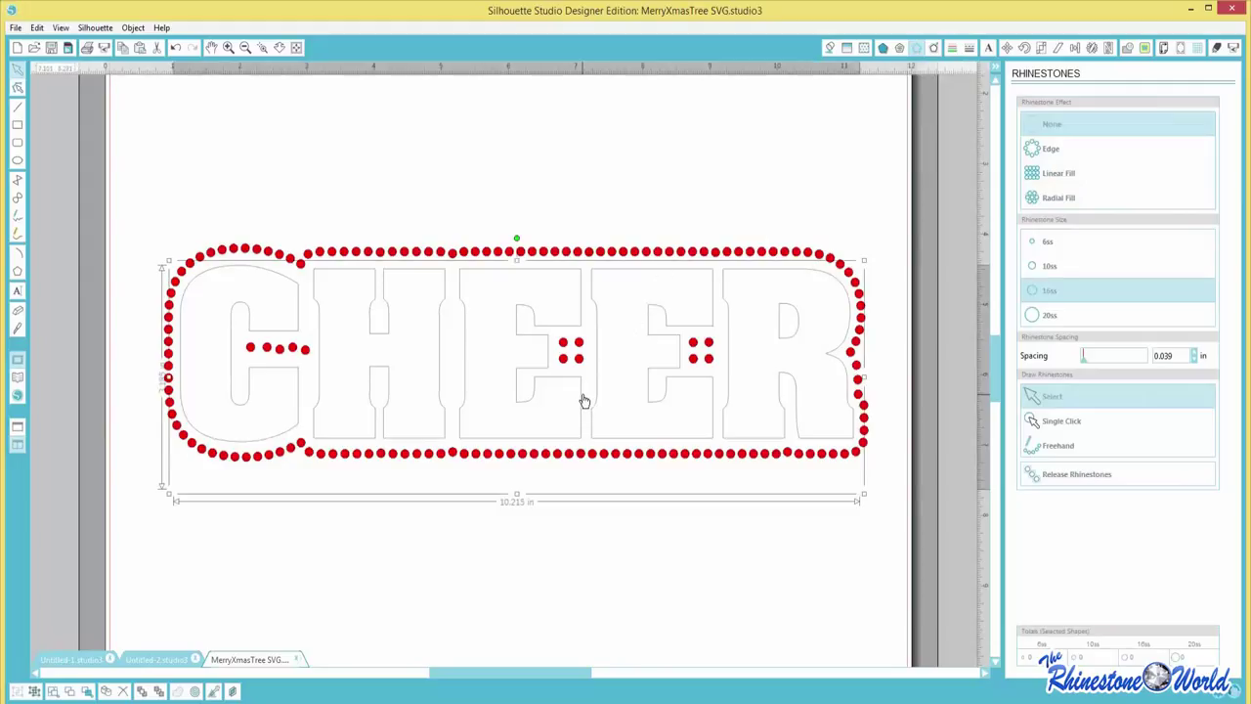
{"action": "left_click", "coordinate": [1055, 172]}
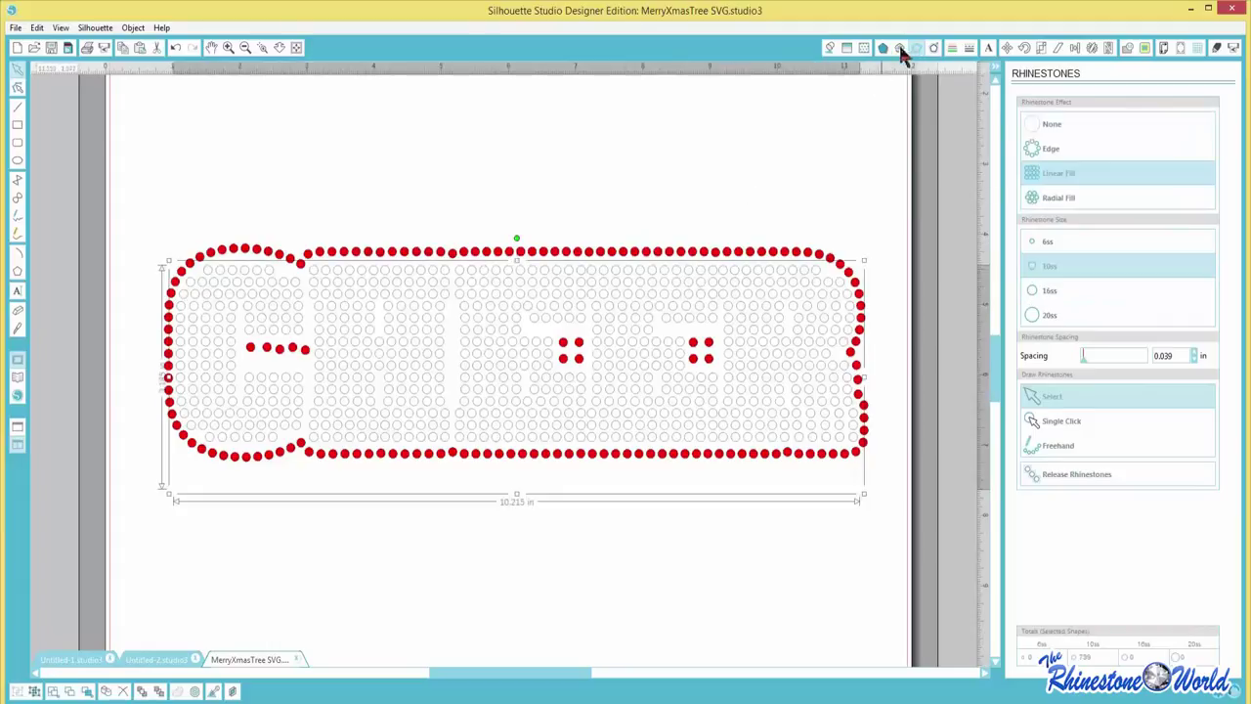
- Fill the rhinestones inside the CHEER letters with blue
{"action": "left_click", "coordinate": [828, 47]}
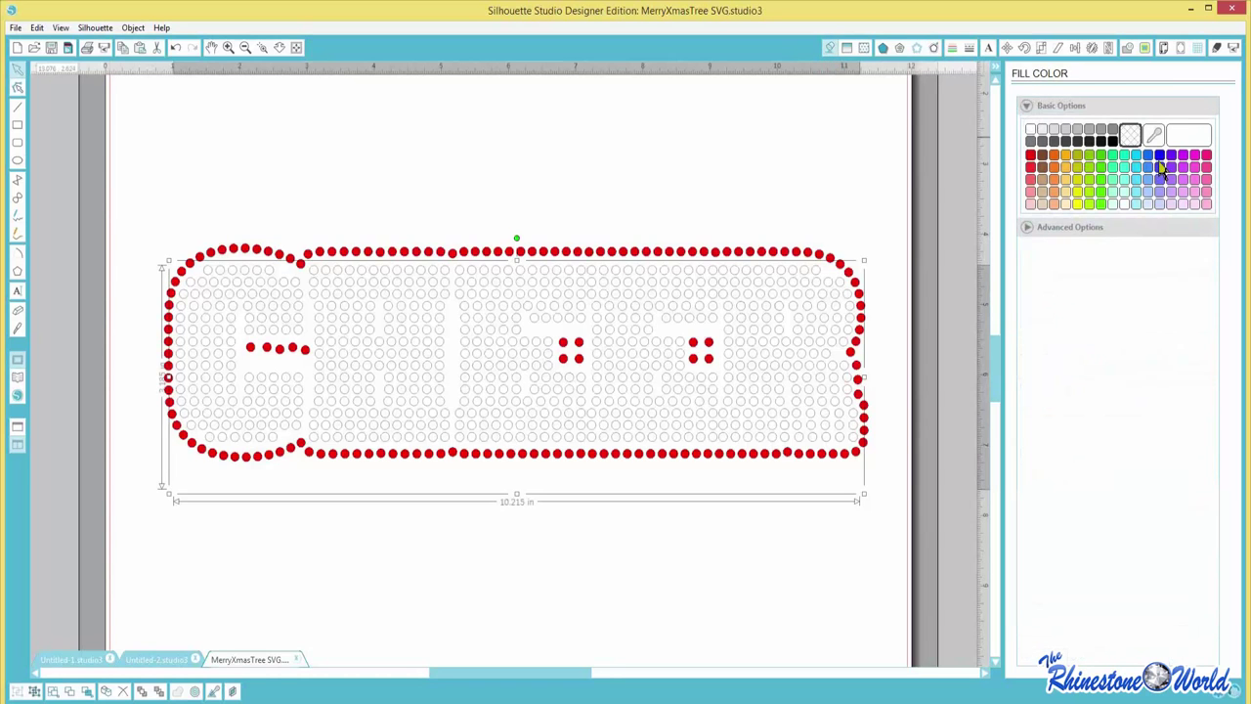
{"action": "left_click", "coordinate": [1157, 156]}
{"action": "left_click", "coordinate": [687, 152]}
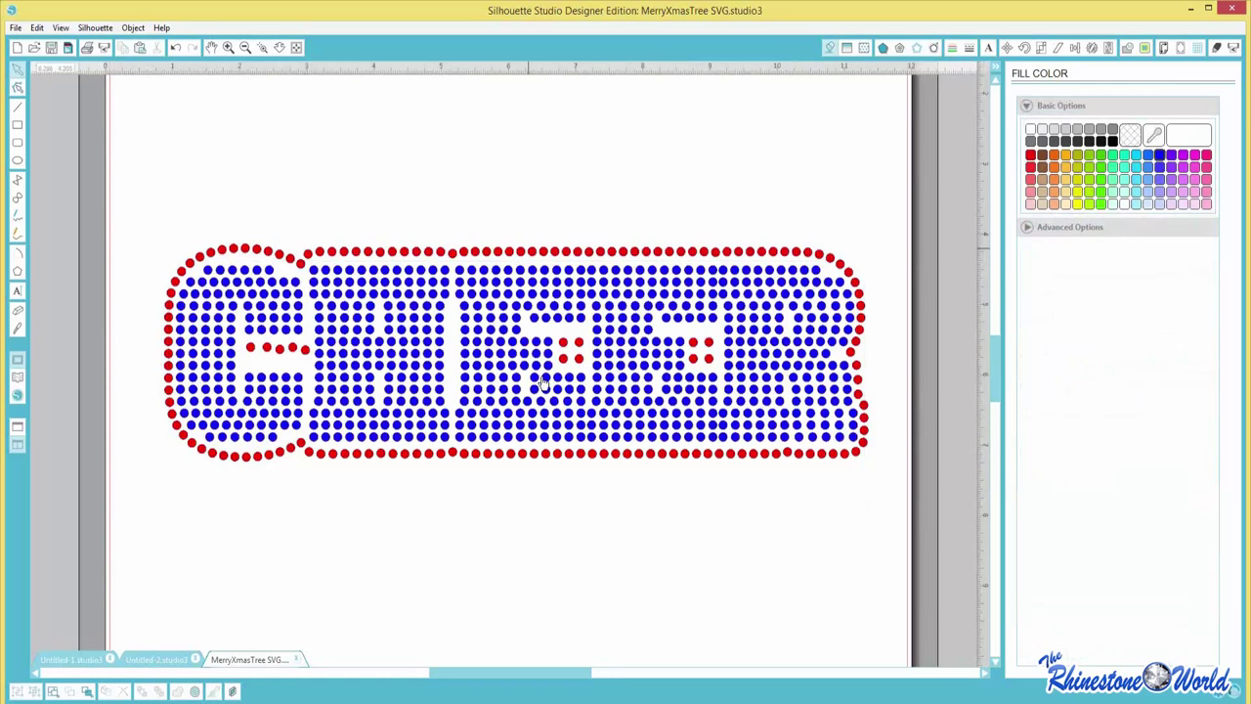
- Reduce the height of the red rhinestone outline to about 2.82 in, bringing its upper and lower edges closer to the letters
{"action": "left_click", "coordinate": [644, 258]}
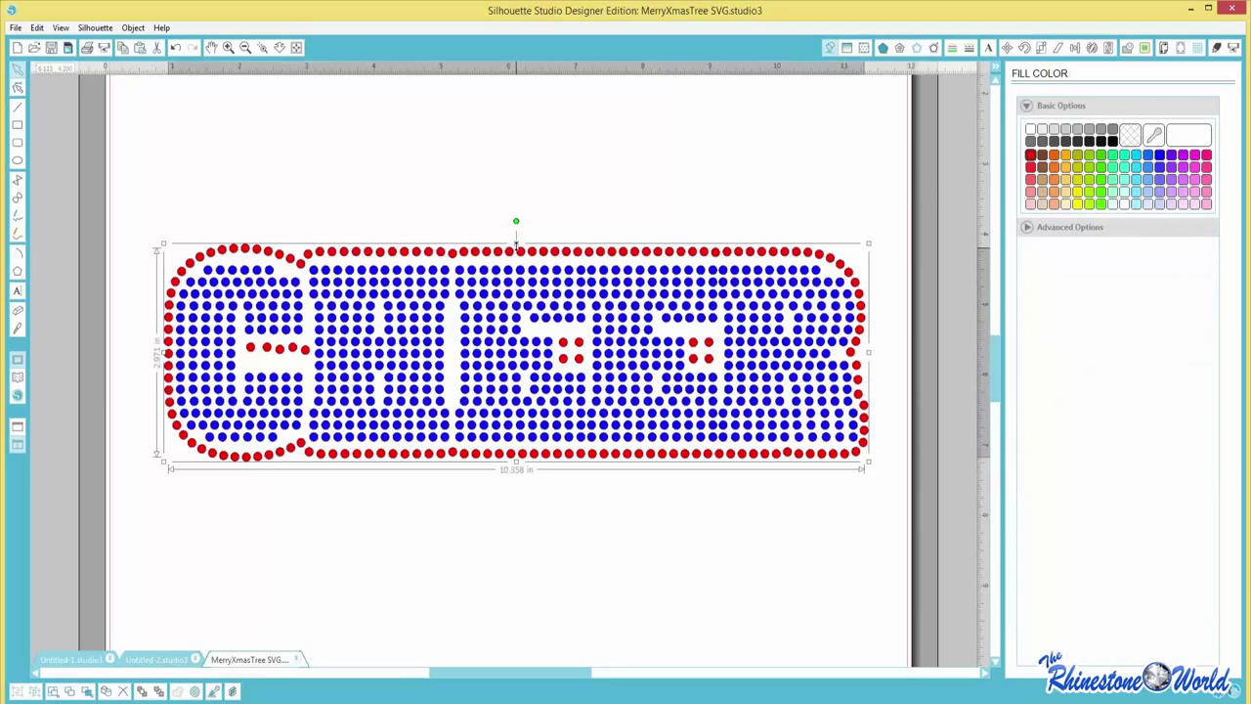
{"action": "left_click_drag", "start_coordinate": [515, 249], "coordinate": [516, 249]}
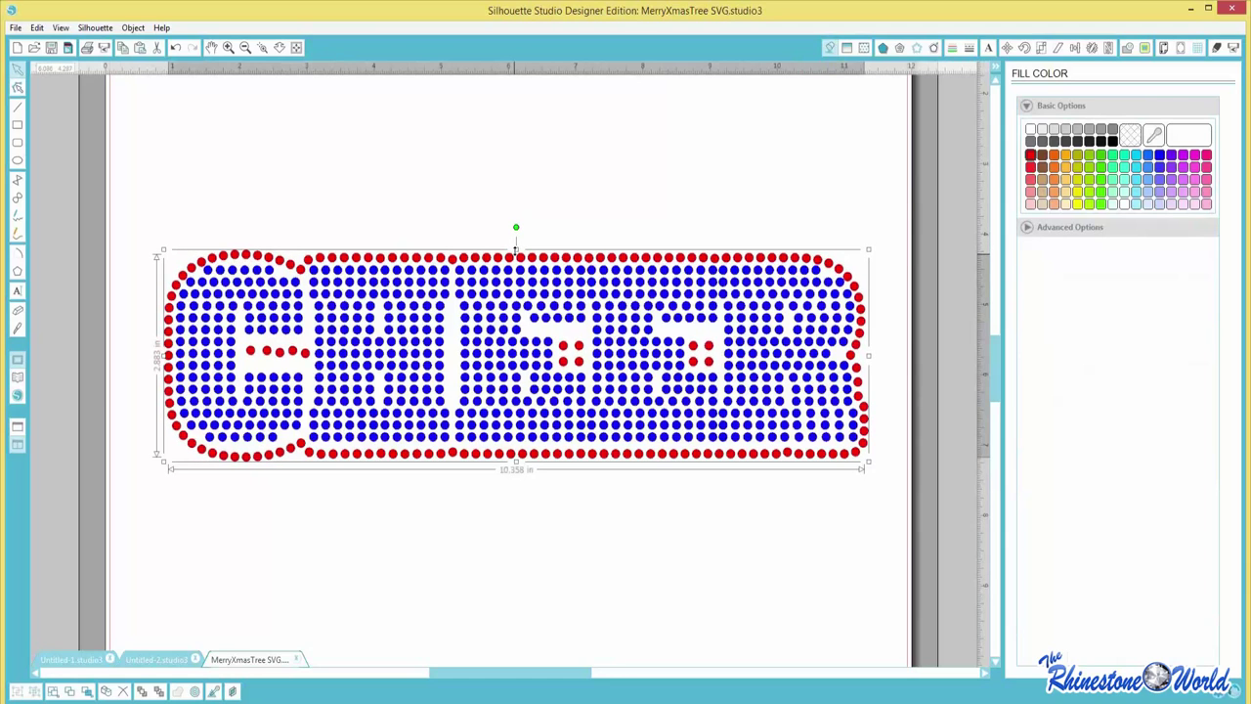
{"action": "left_click_drag", "start_coordinate": [516, 463], "coordinate": [516, 459]}
{"action": "left_click", "coordinate": [623, 129]}
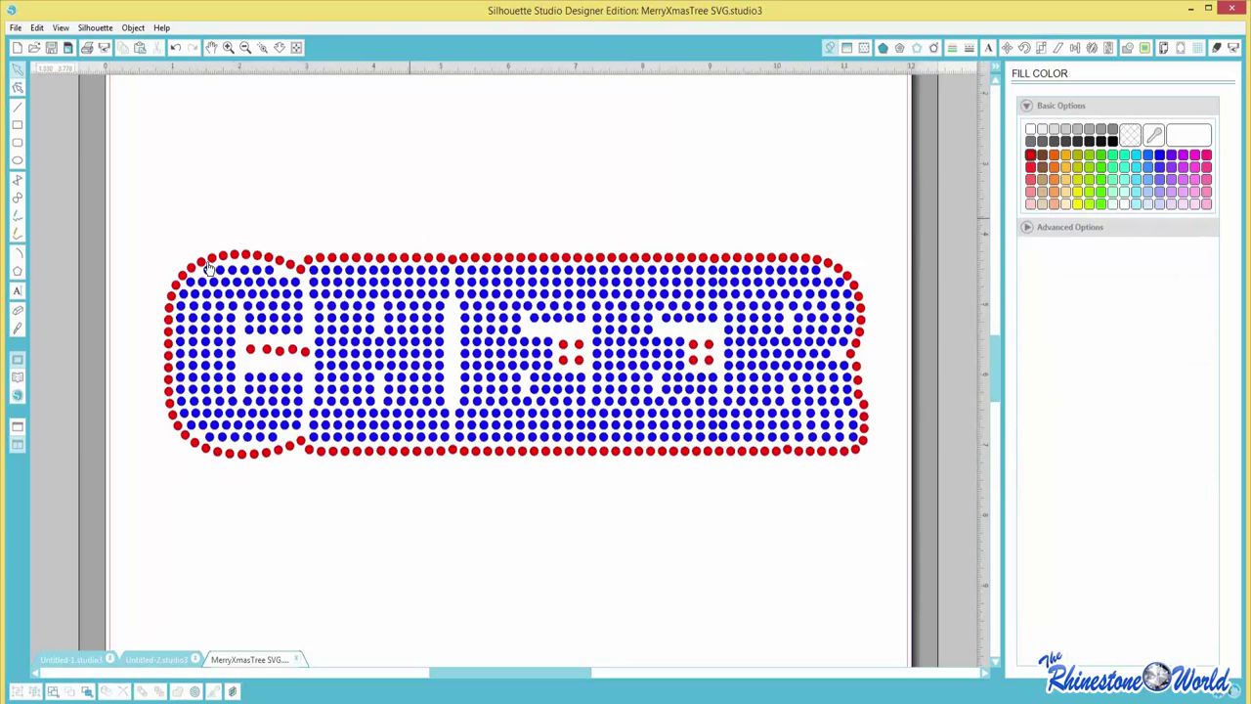
- Release the compound paths of the whole CHEER design, including the blue stones and the red outline
{"action": "left_click_drag", "start_coordinate": [148, 202], "coordinate": [879, 494]}
{"action": "right_click", "coordinate": [752, 340]}
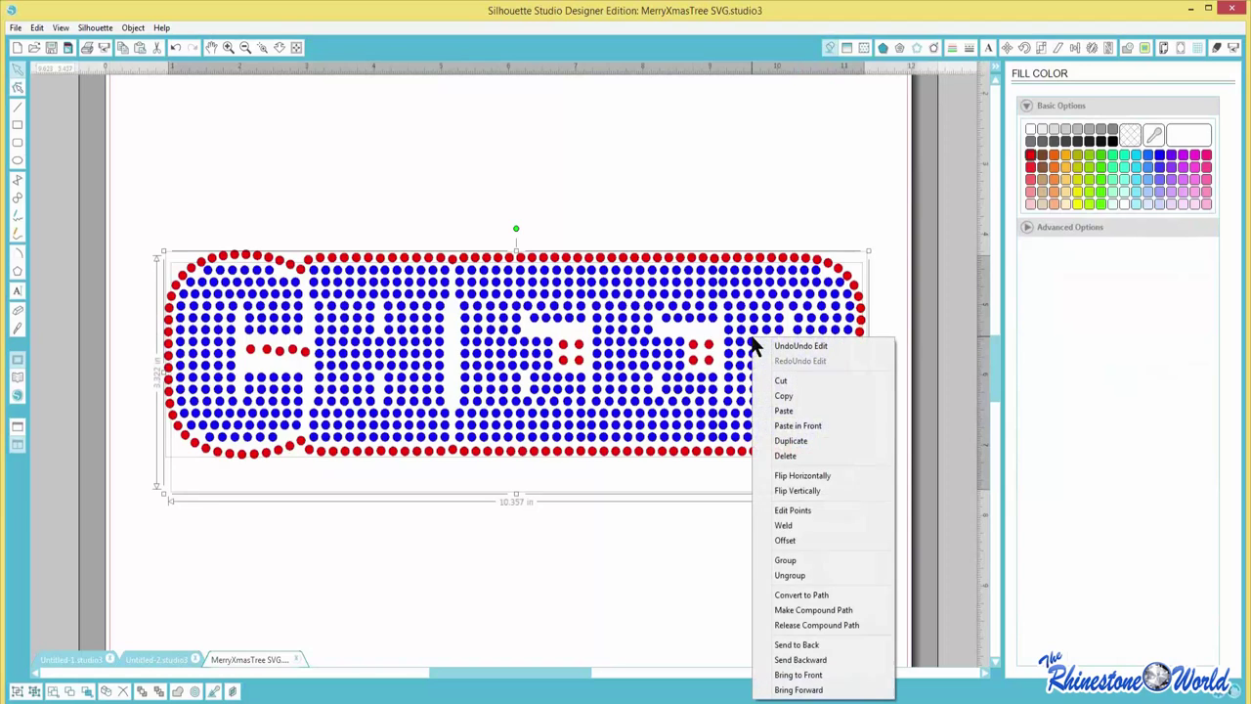
{"action": "left_click", "coordinate": [816, 624]}
{"action": "left_click", "coordinate": [741, 564]}
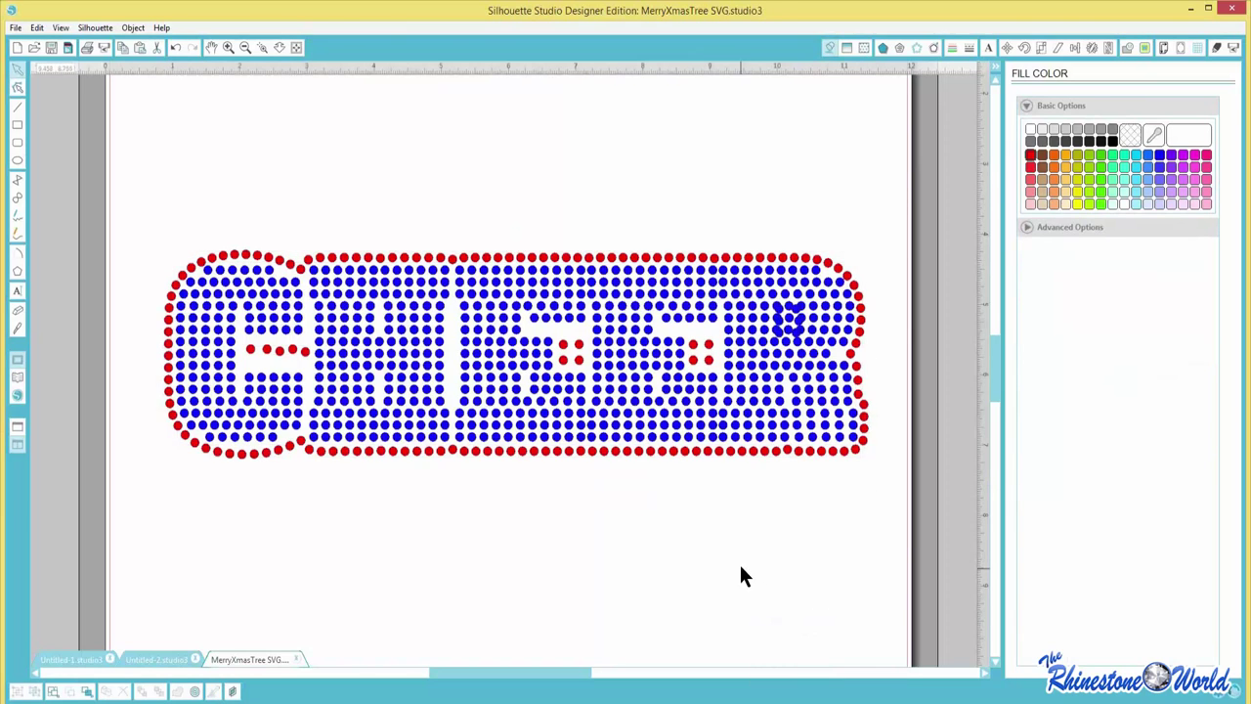
{"action": "left_click", "coordinate": [779, 321]}
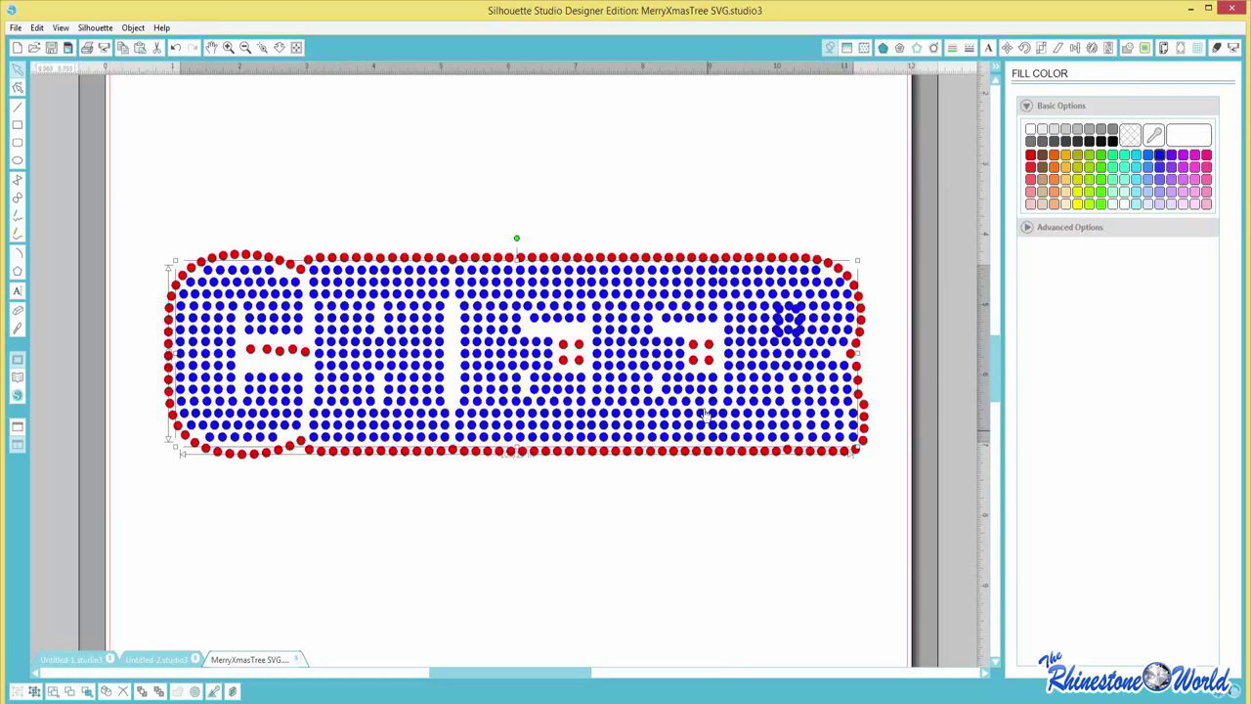
{"action": "left_click", "coordinate": [781, 542]}
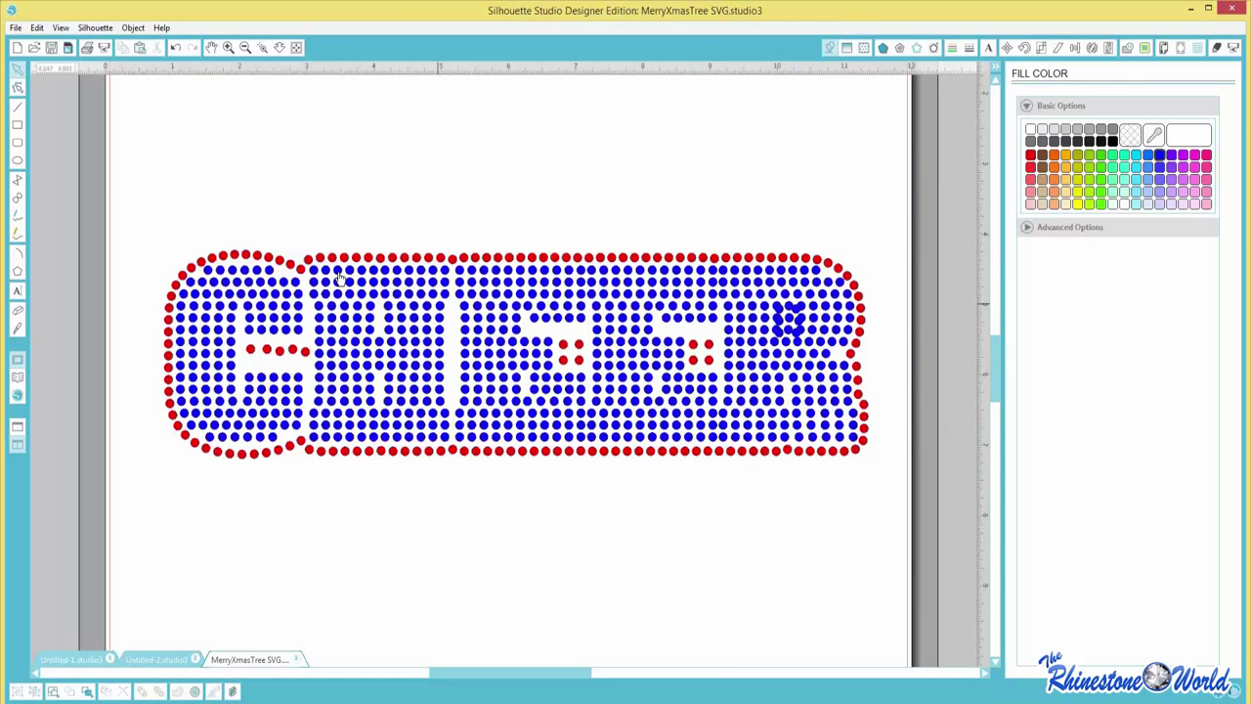
{"action": "left_click_drag", "start_coordinate": [133, 183], "coordinate": [893, 496]}
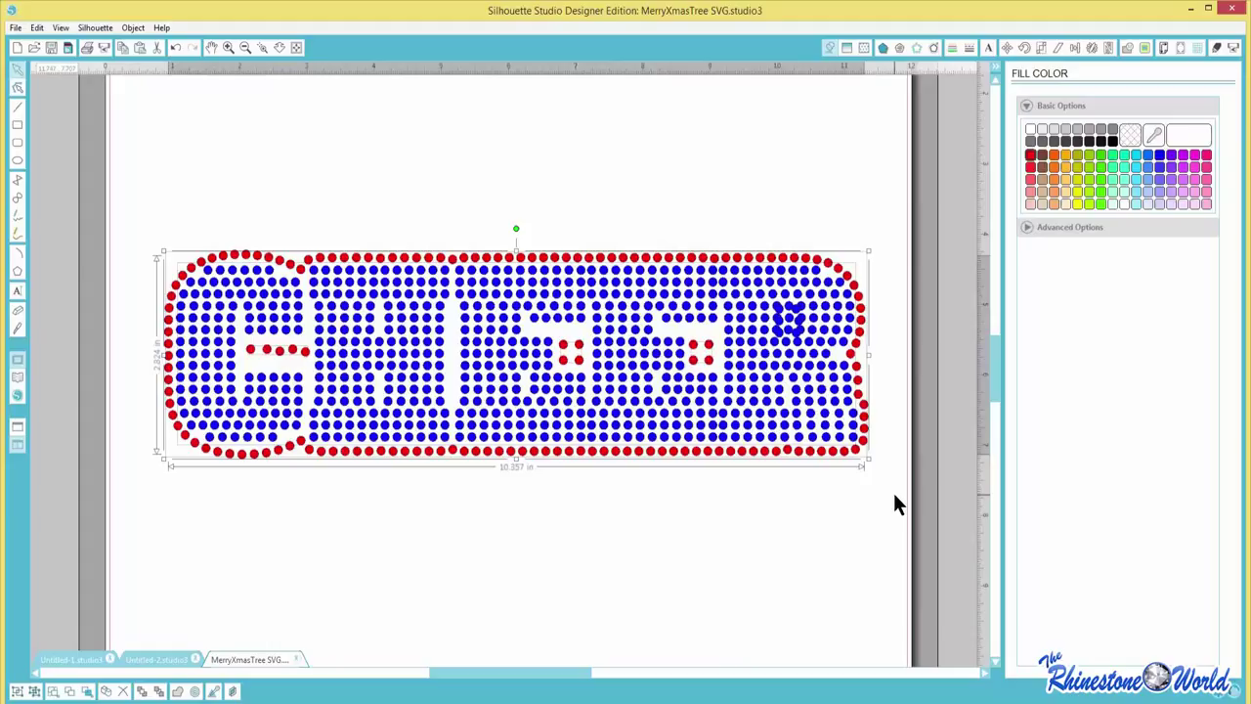
{"action": "key", "text": "Delete"}
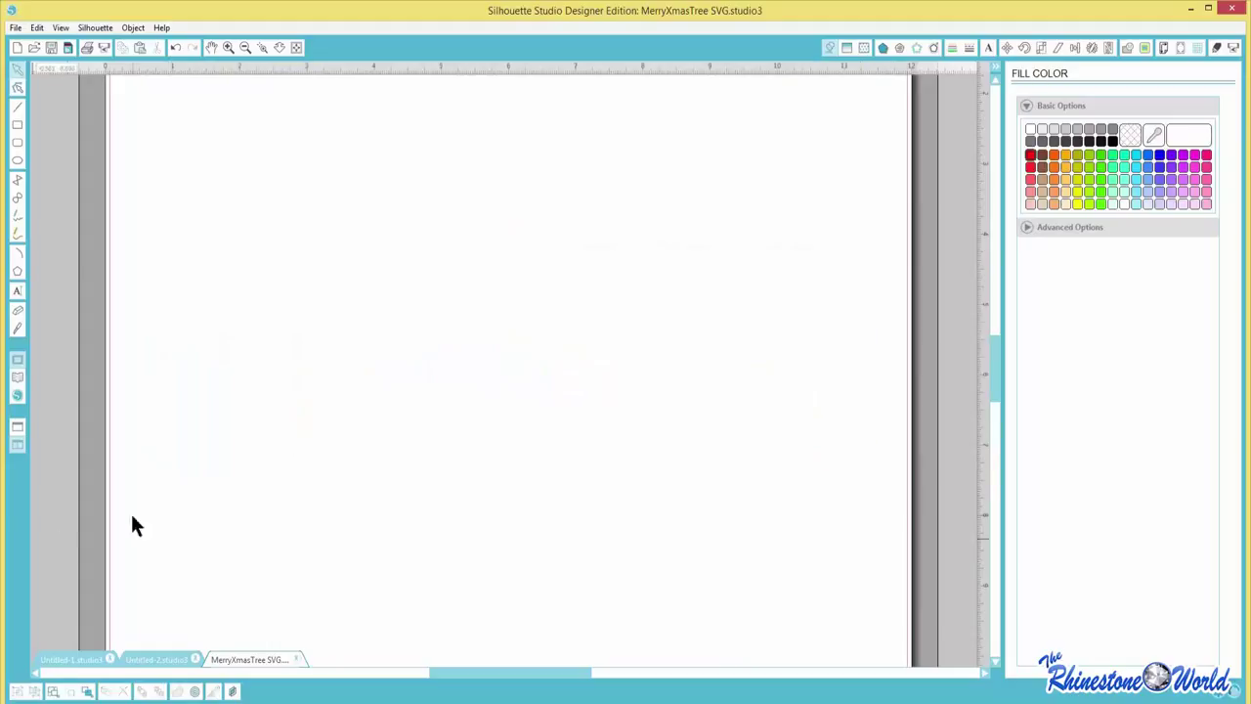
{"action": "key", "text": "ctrl+z"}
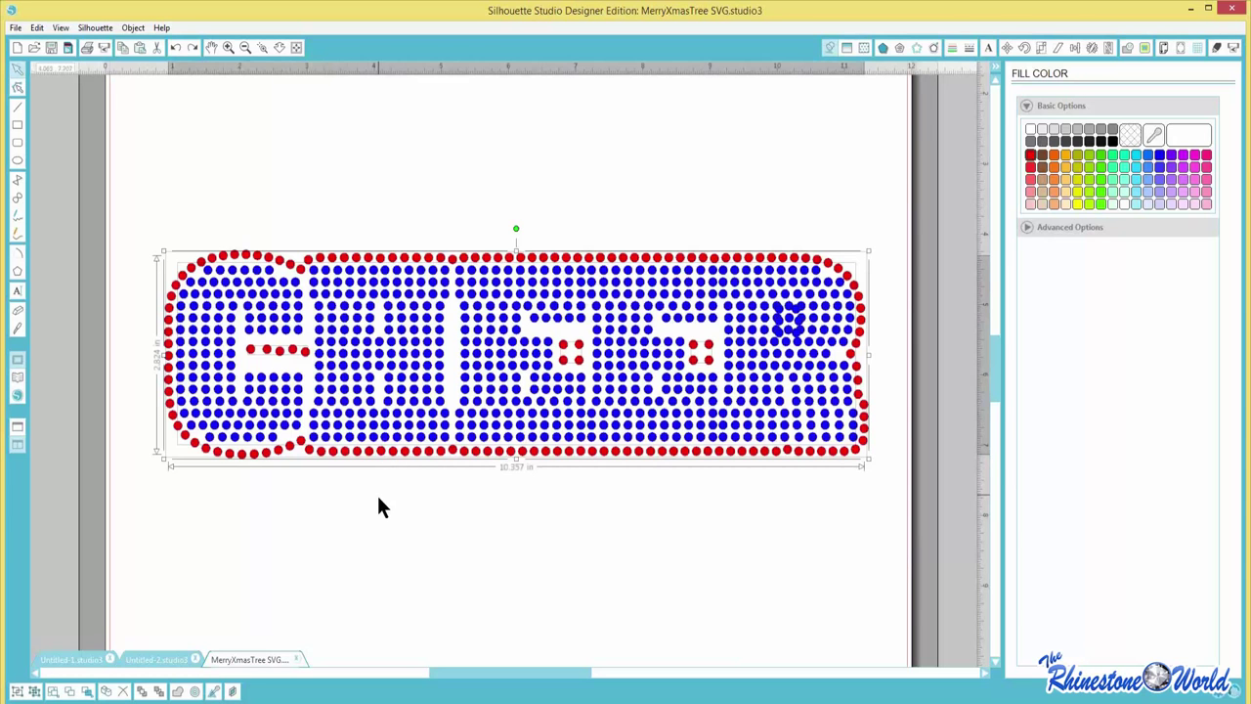
{"action": "left_click", "coordinate": [377, 491]}
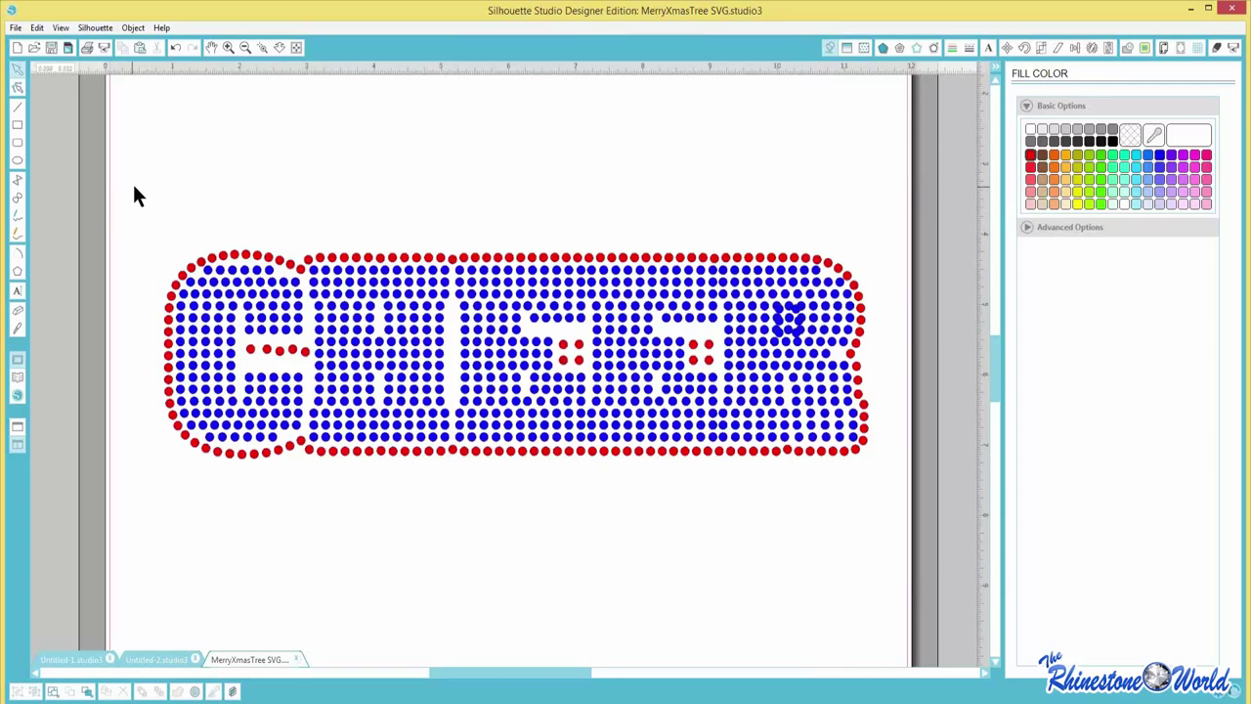
- Set the cut settings to Advanced mode by fill color, enabling only the blue RGB (10,10,255) stones for cutting
{"action": "left_click_drag", "start_coordinate": [134, 194], "coordinate": [832, 537]}
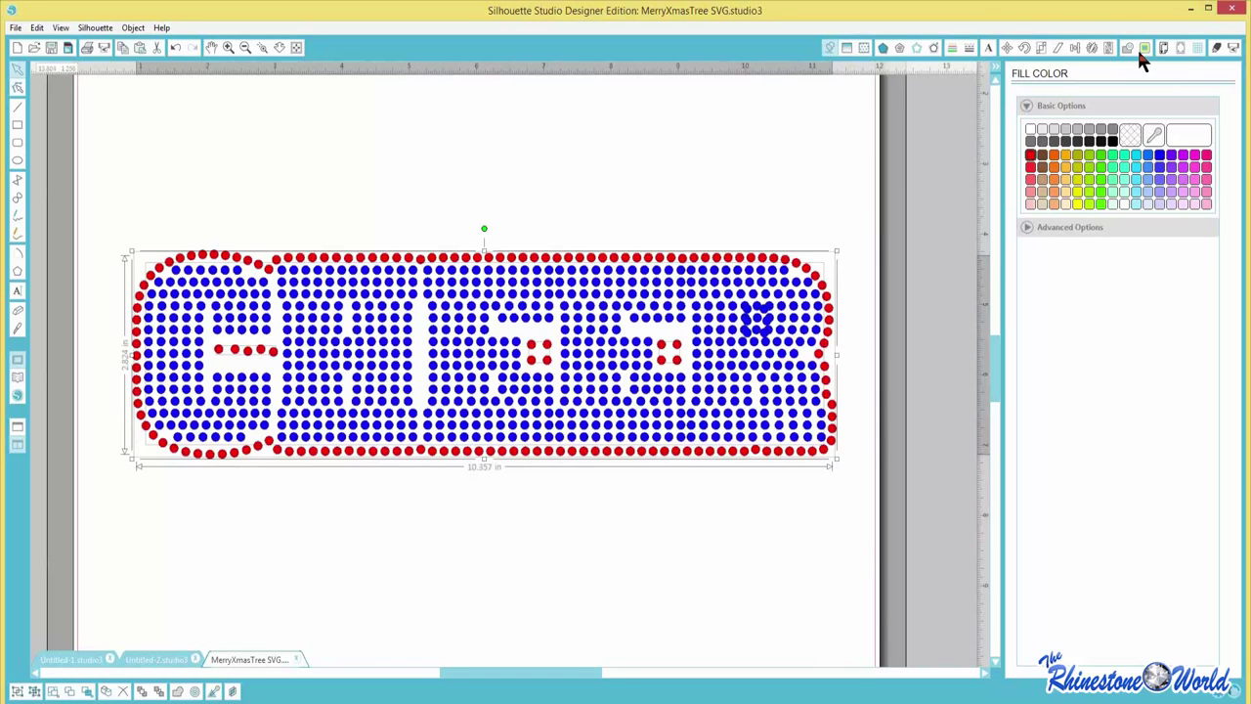
{"action": "left_click", "coordinate": [1217, 49]}
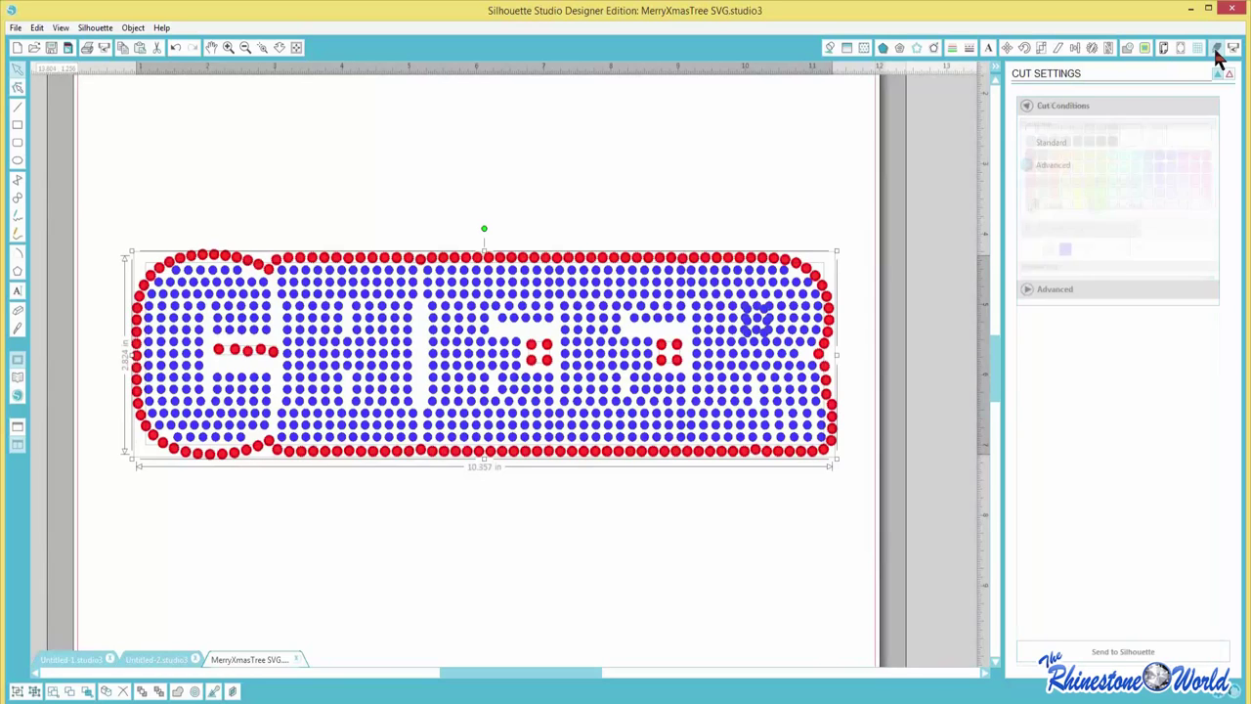
{"action": "left_click", "coordinate": [1052, 142]}
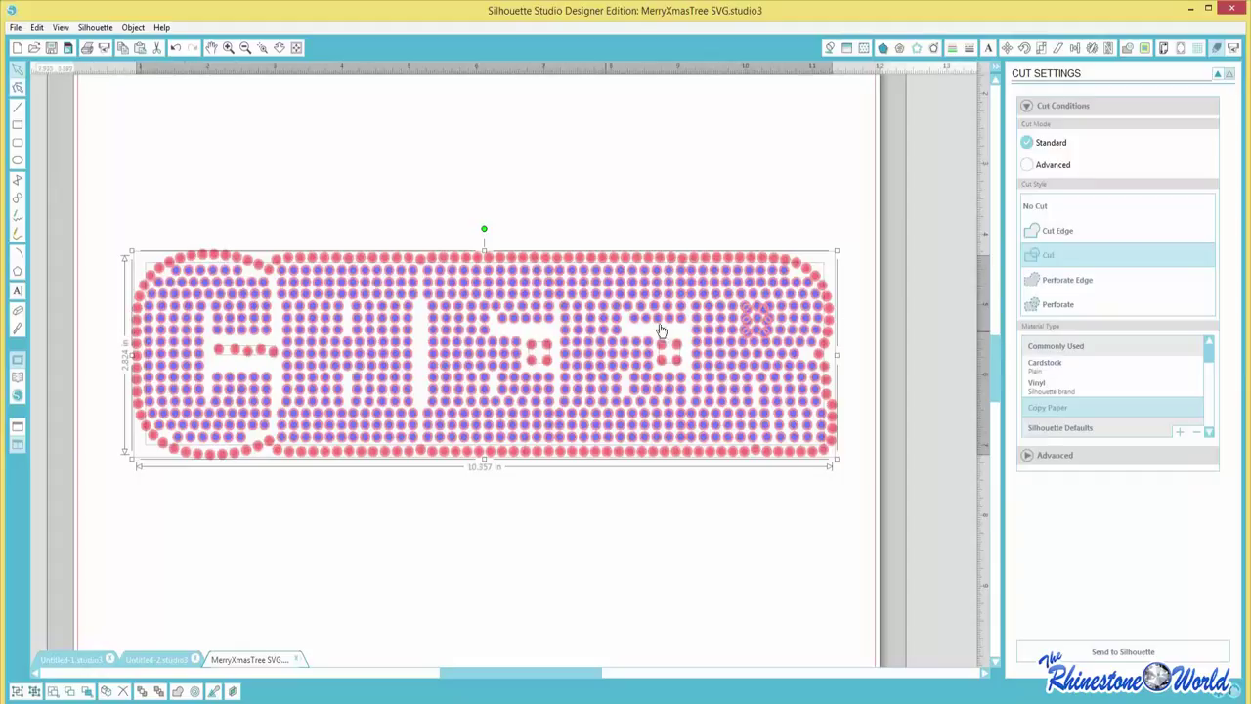
{"action": "left_click", "coordinate": [1027, 166]}
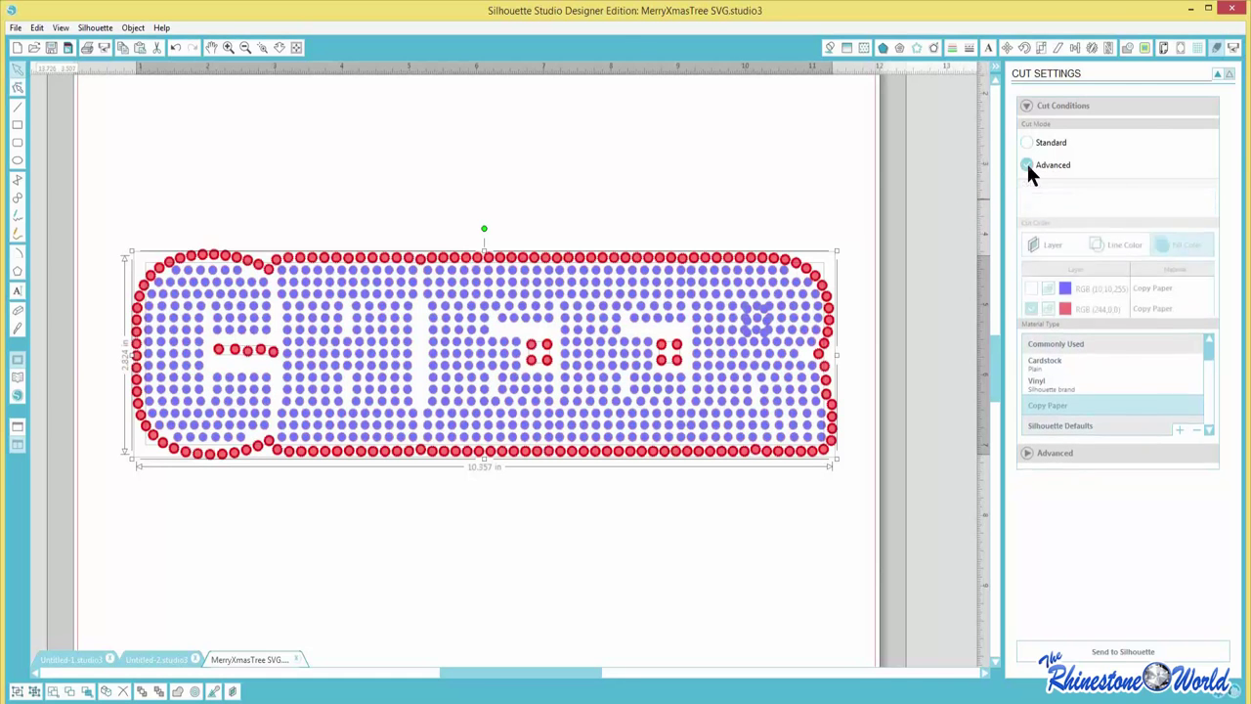
{"action": "left_click", "coordinate": [1029, 248]}
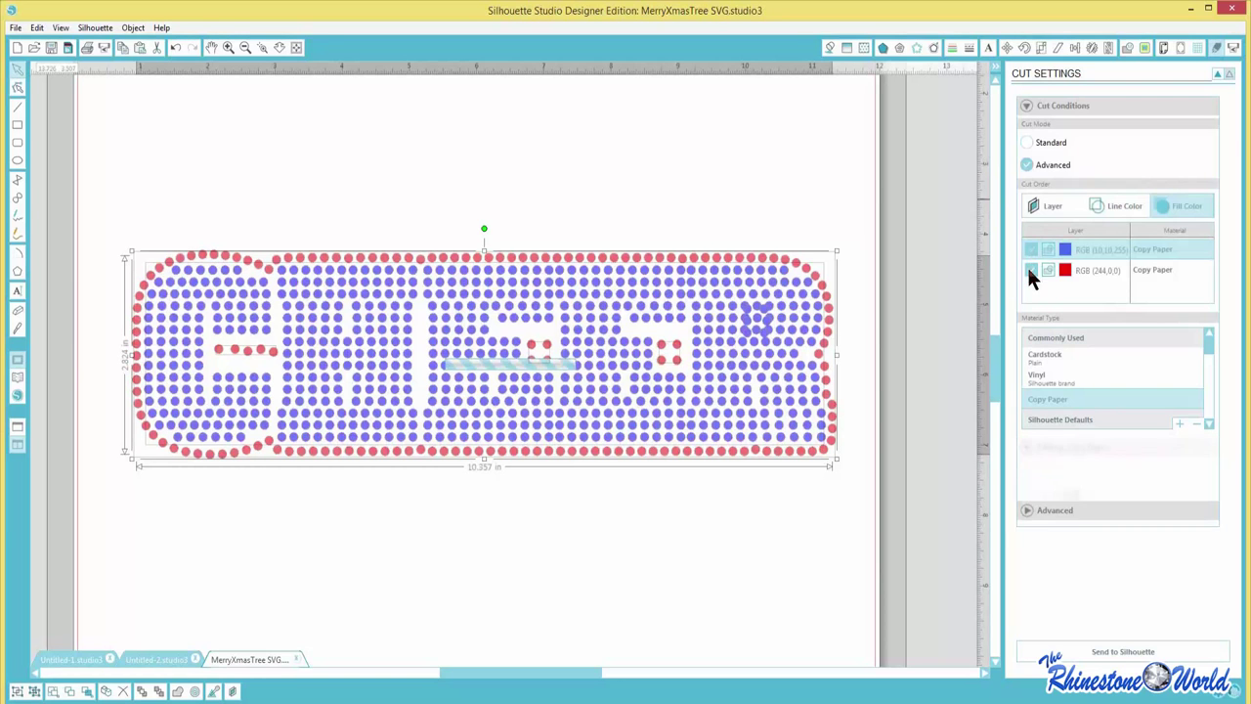
{"action": "left_click", "coordinate": [1026, 266]}
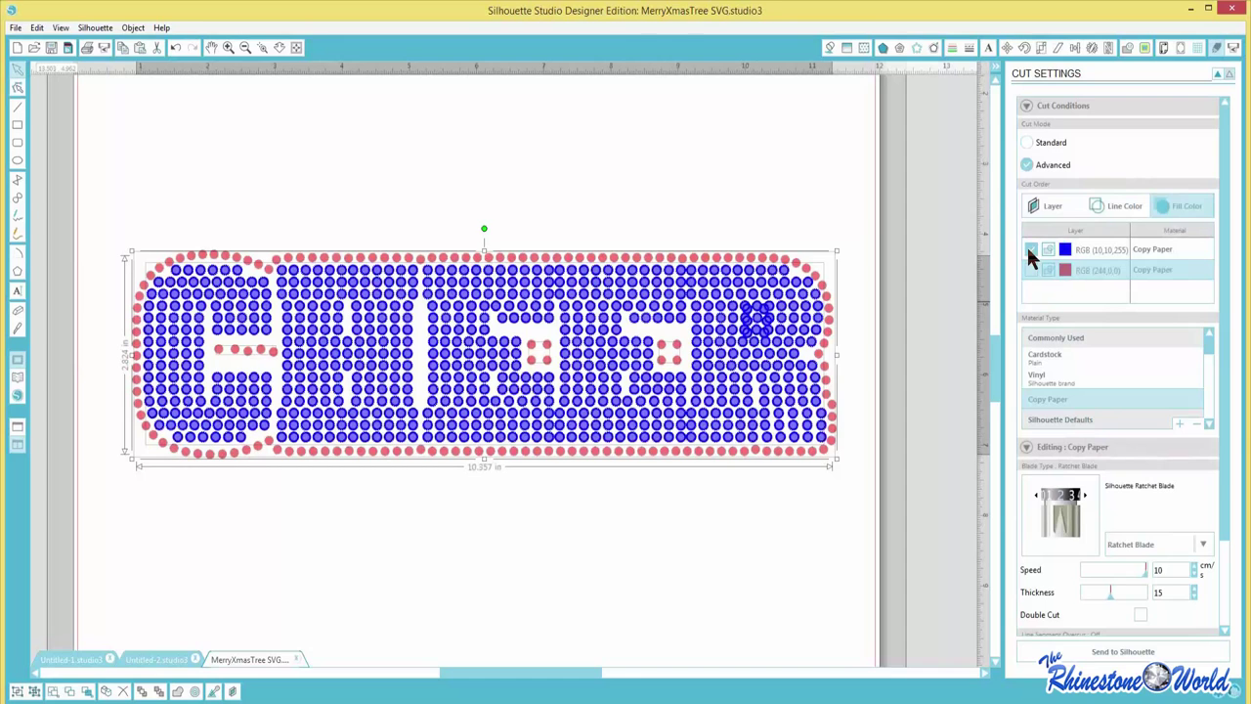
{"action": "scroll", "coordinate": [1228, 488], "scroll_direction": "down", "scroll_amount": 2}
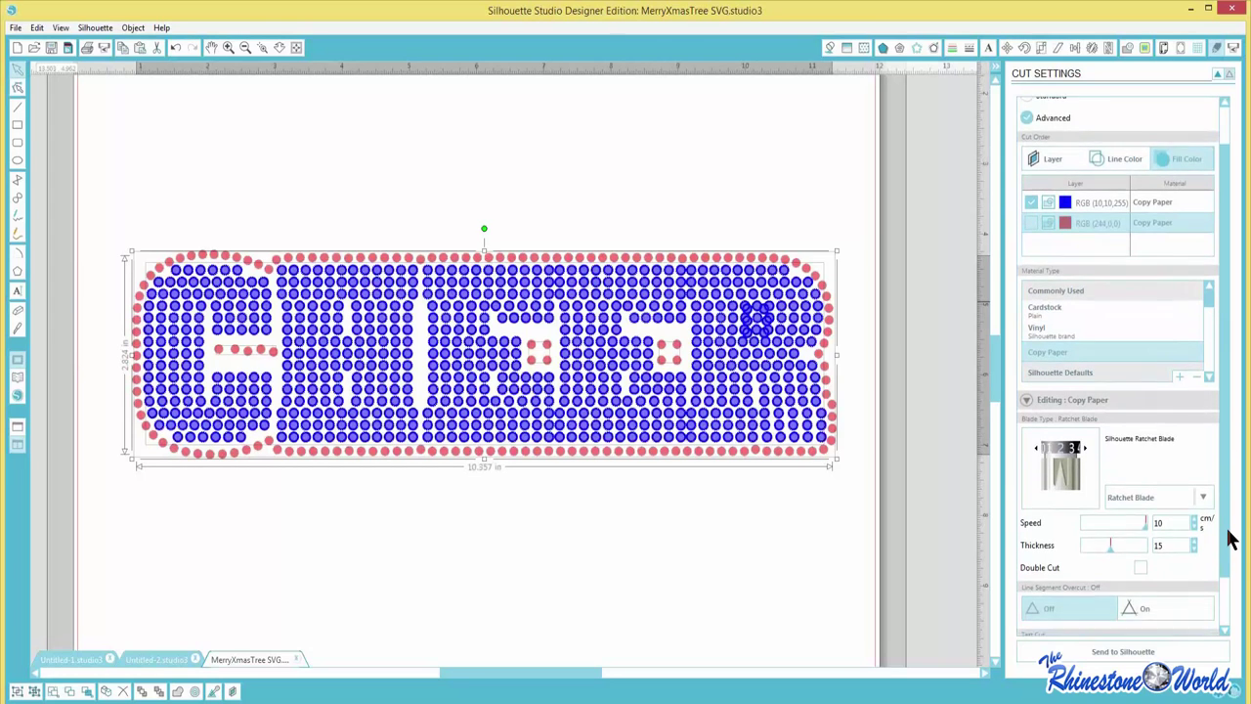
{"action": "scroll", "coordinate": [1228, 540], "scroll_direction": "down", "scroll_amount": 2}
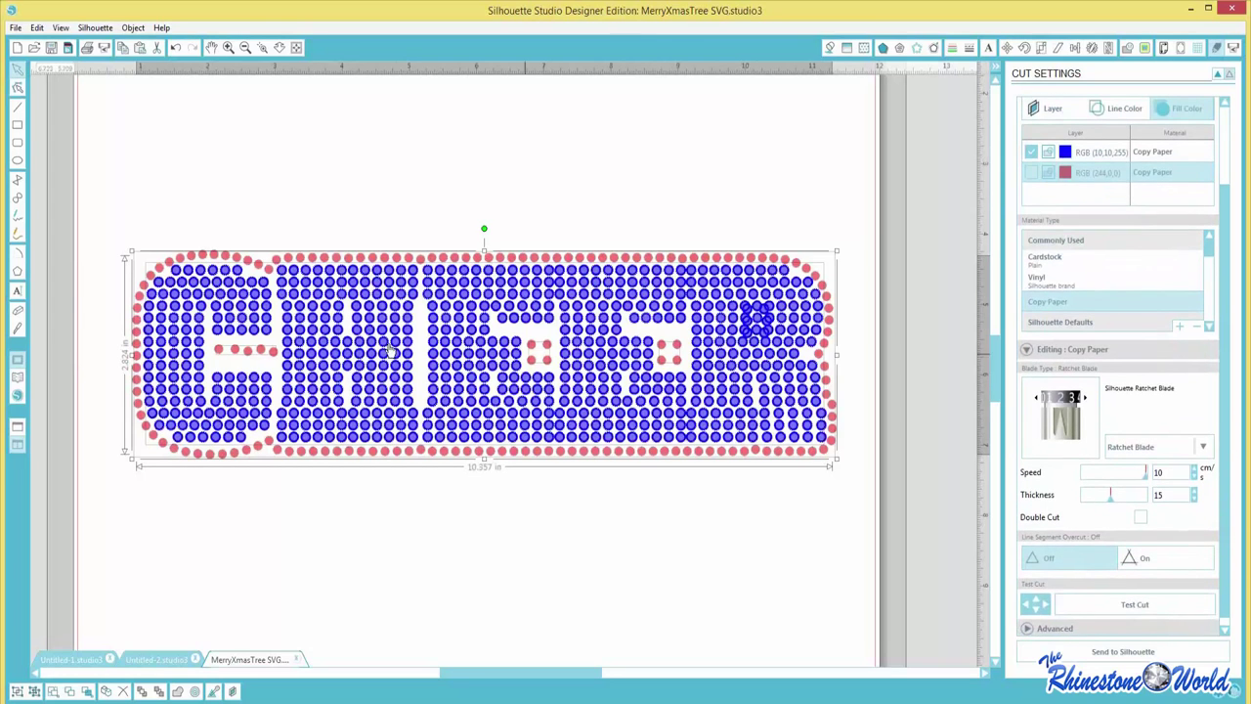
{"action": "left_click", "coordinate": [146, 207]}
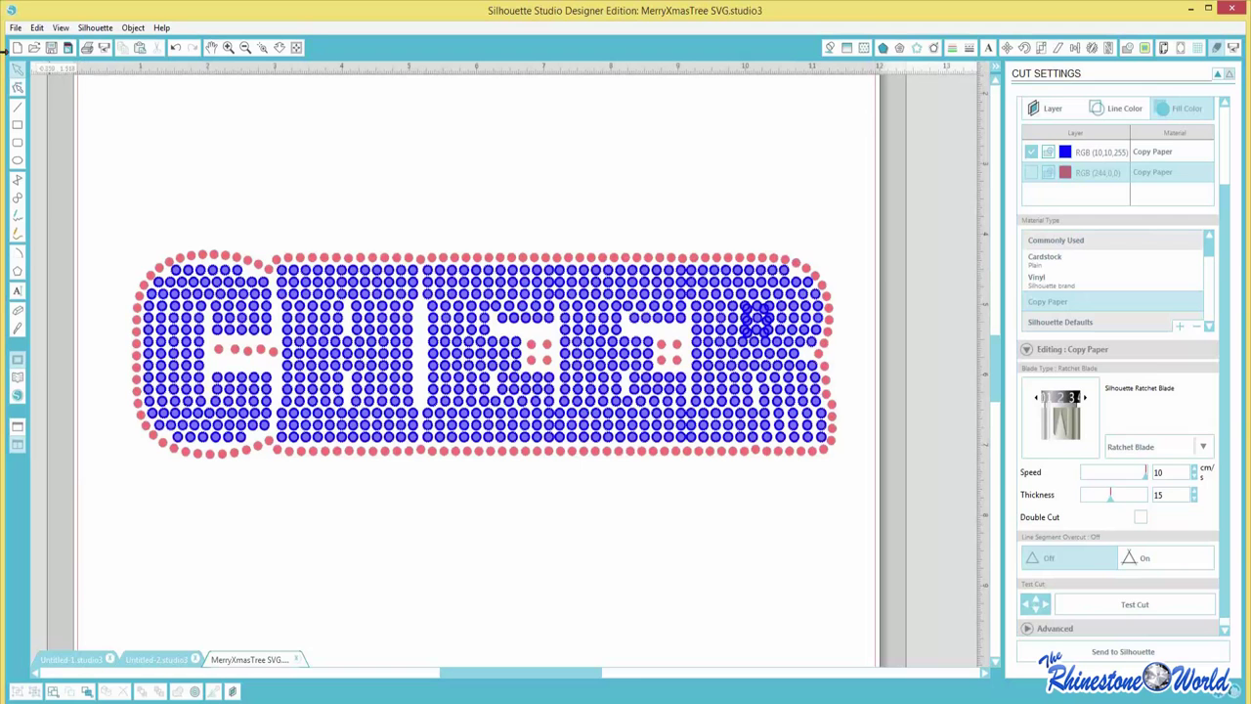
{"action": "left_click", "coordinate": [16, 28]}
{"action": "left_click", "coordinate": [427, 124]}
- Draw a rectangle about 10.77 in wide and 3.62 in high around the CHEER design
{"action": "left_click", "coordinate": [829, 47]}
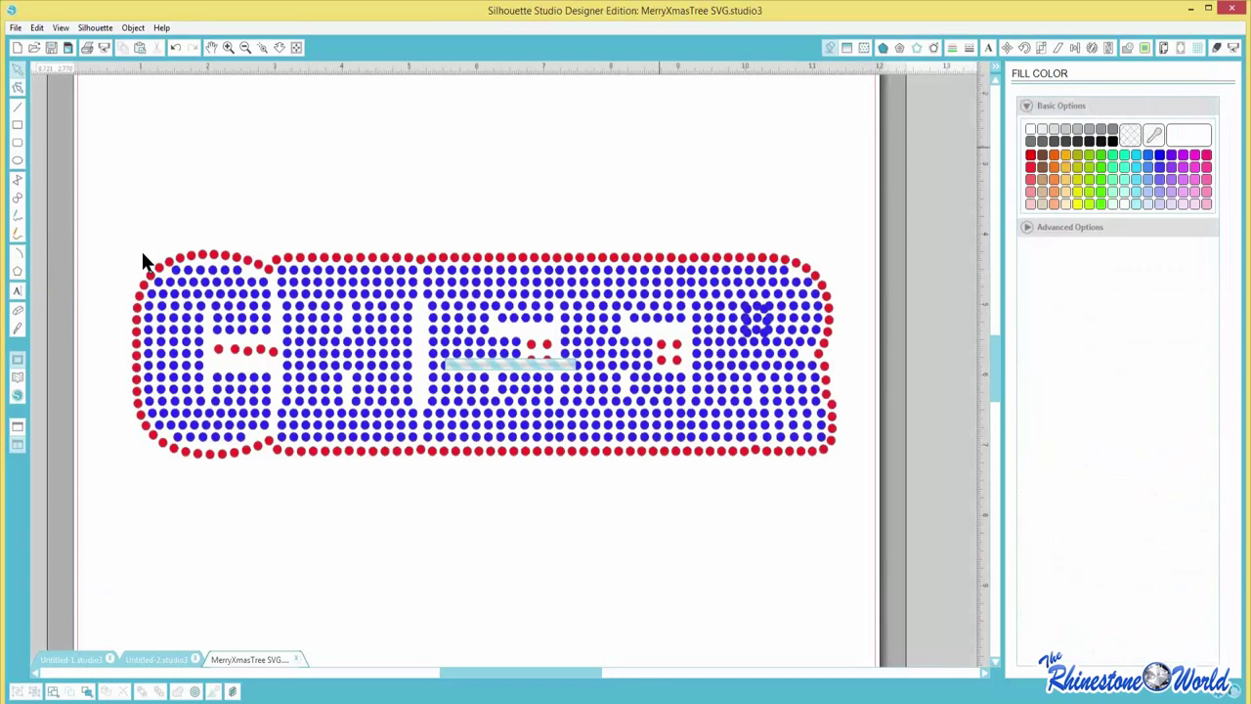
{"action": "left_click", "coordinate": [17, 124]}
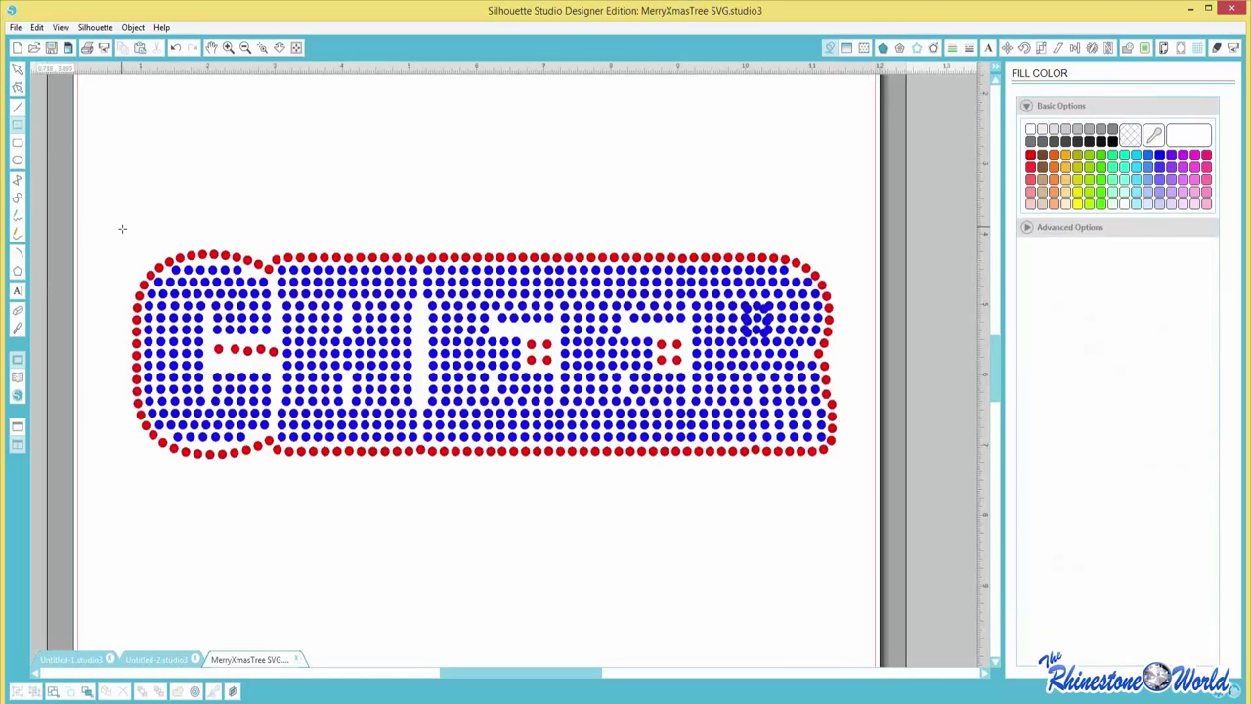
{"action": "left_click_drag", "start_coordinate": [122, 226], "coordinate": [846, 480]}
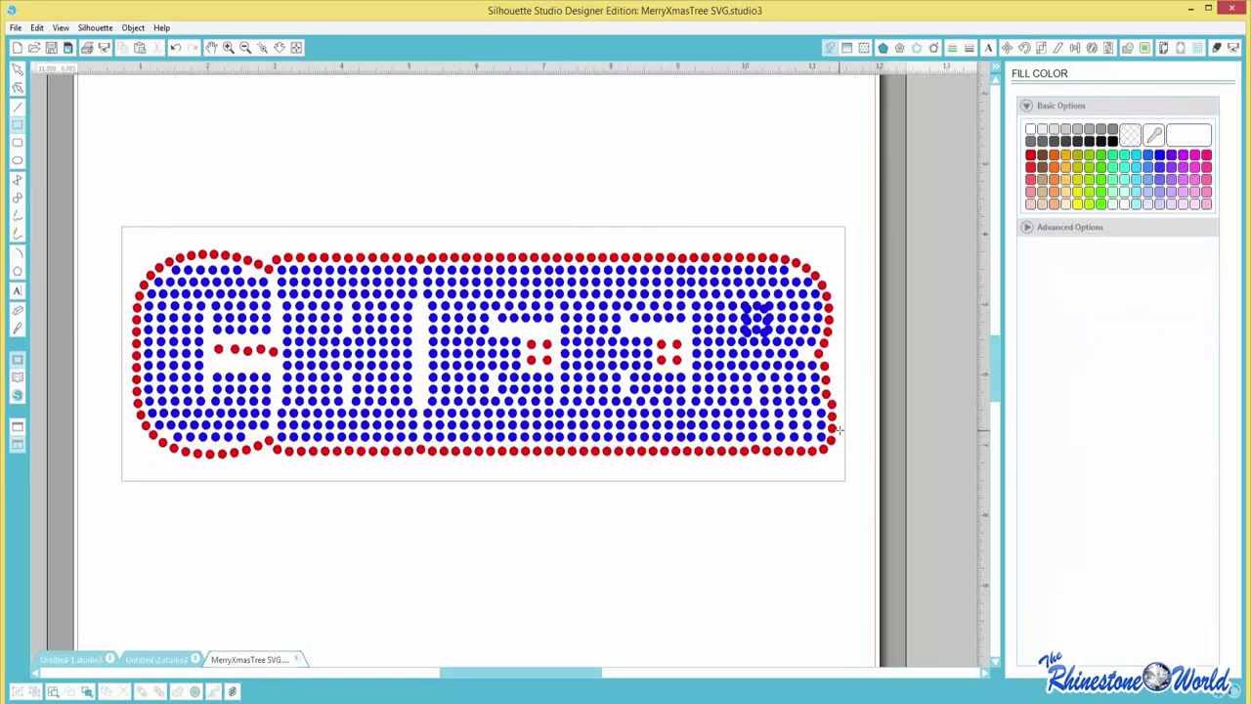
{"action": "left_click", "coordinate": [16, 69]}
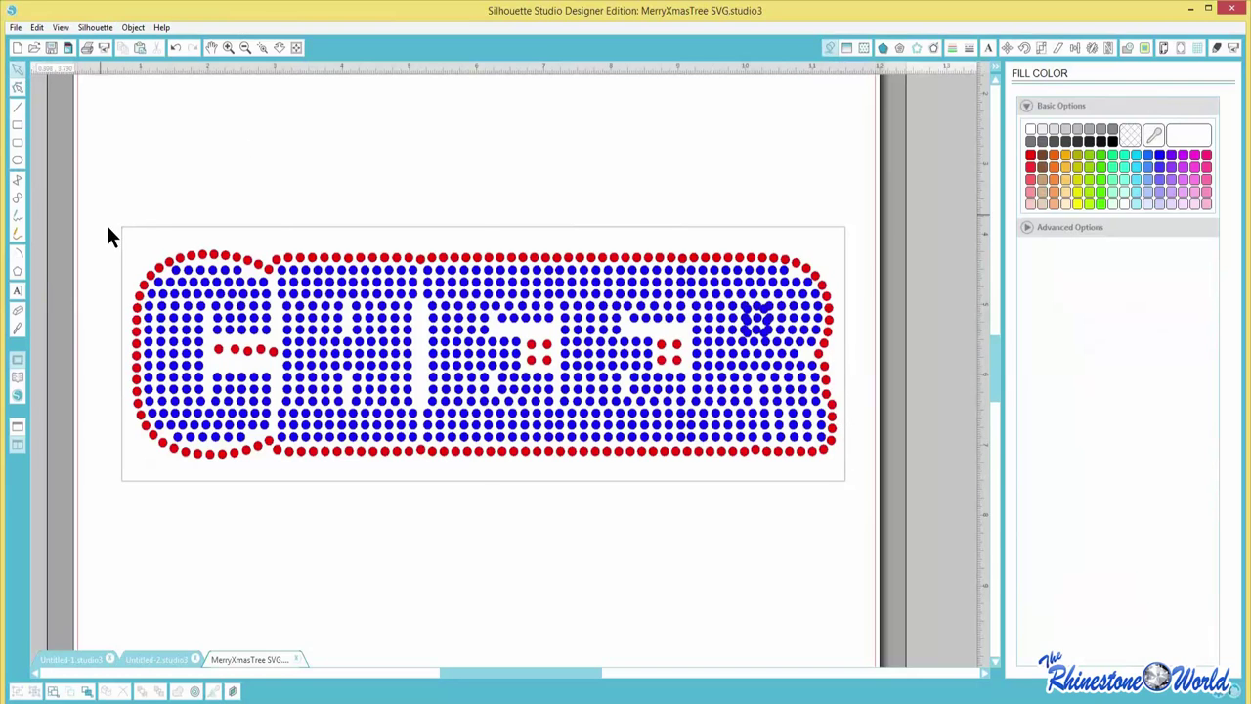
- Set the line color of the surrounding rectangle to red
{"action": "left_click", "coordinate": [122, 238]}
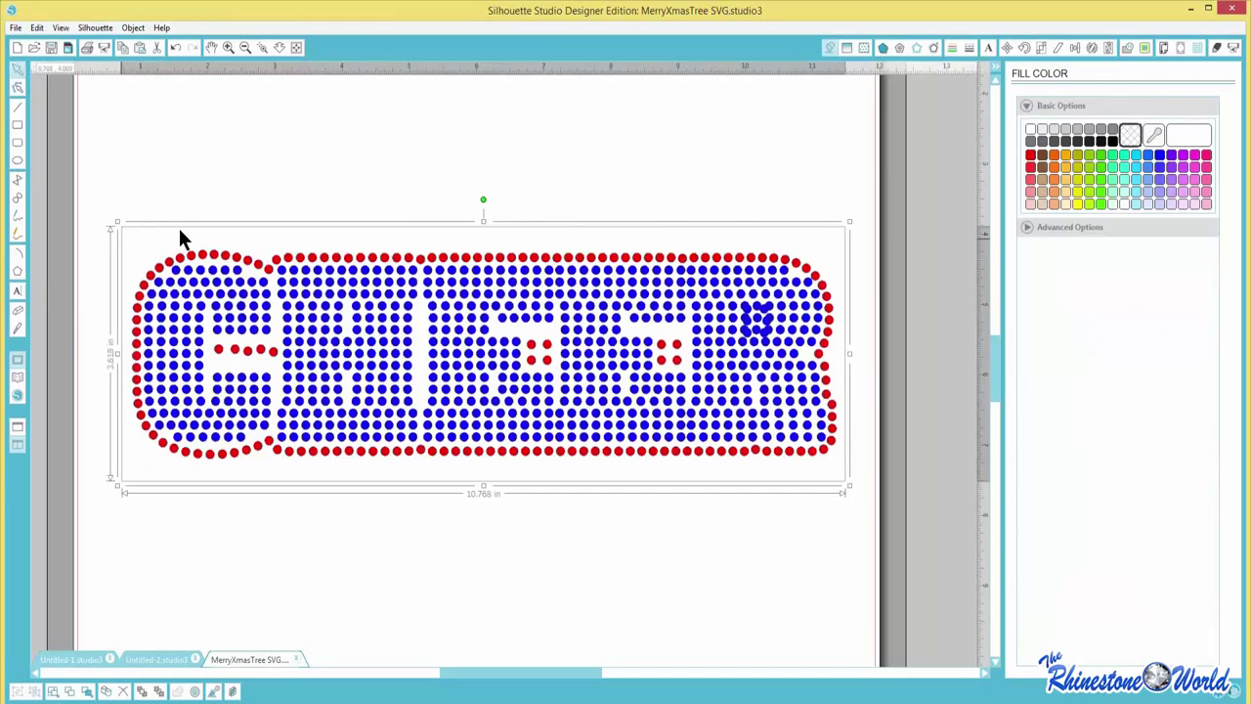
{"action": "left_click", "coordinate": [952, 48]}
{"action": "left_click", "coordinate": [1032, 158]}
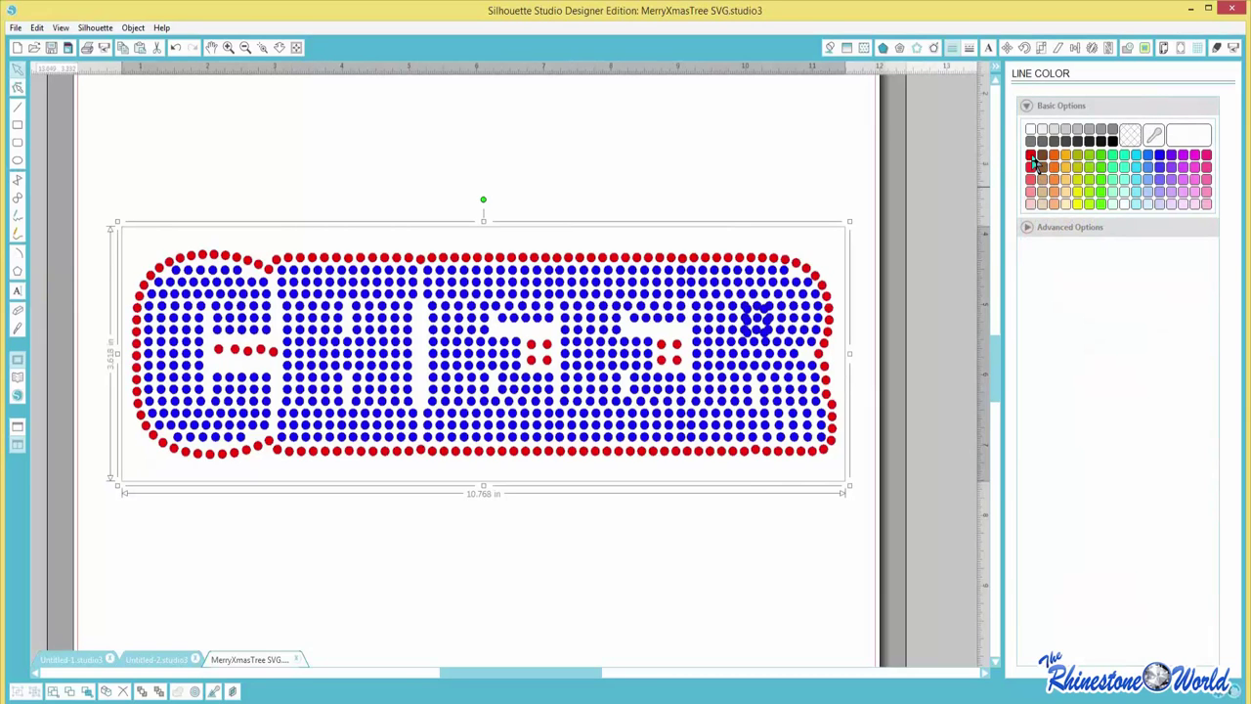
{"action": "left_click", "coordinate": [703, 126]}
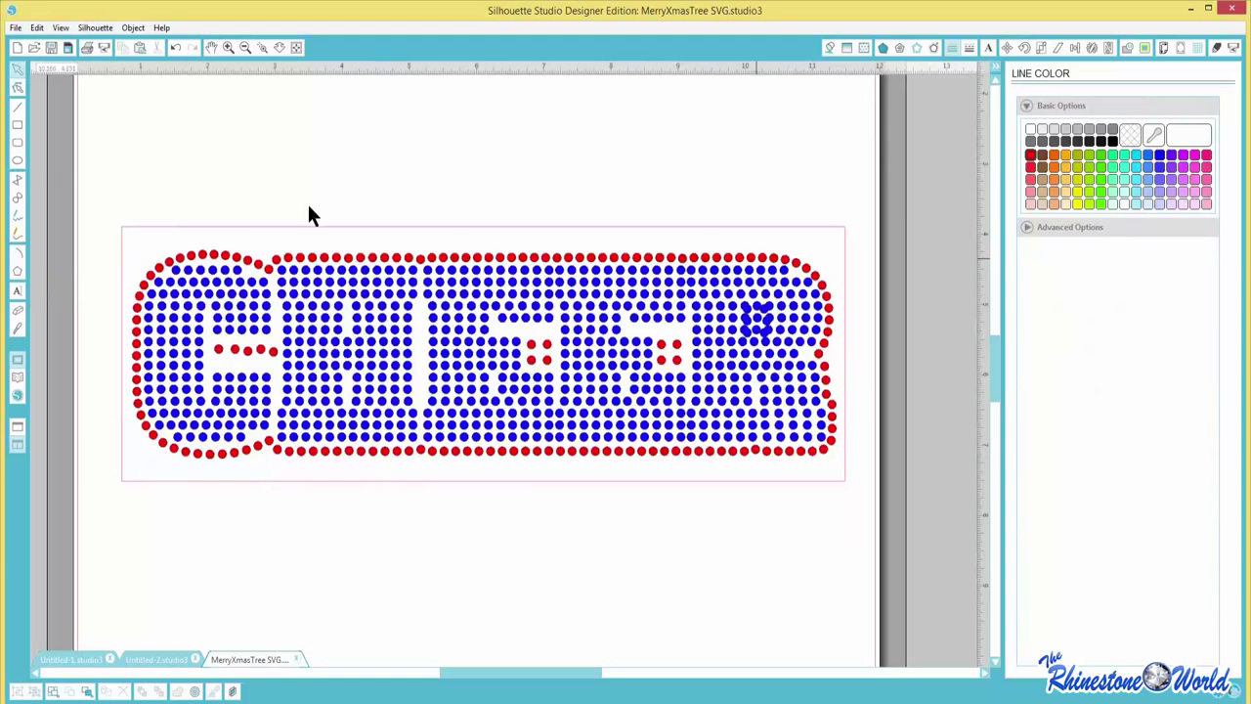
- Duplicate the red rectangle and center-align the copy with the original so that both overlap exactly
{"action": "left_click", "coordinate": [119, 264]}
{"action": "key", "text": "k"}
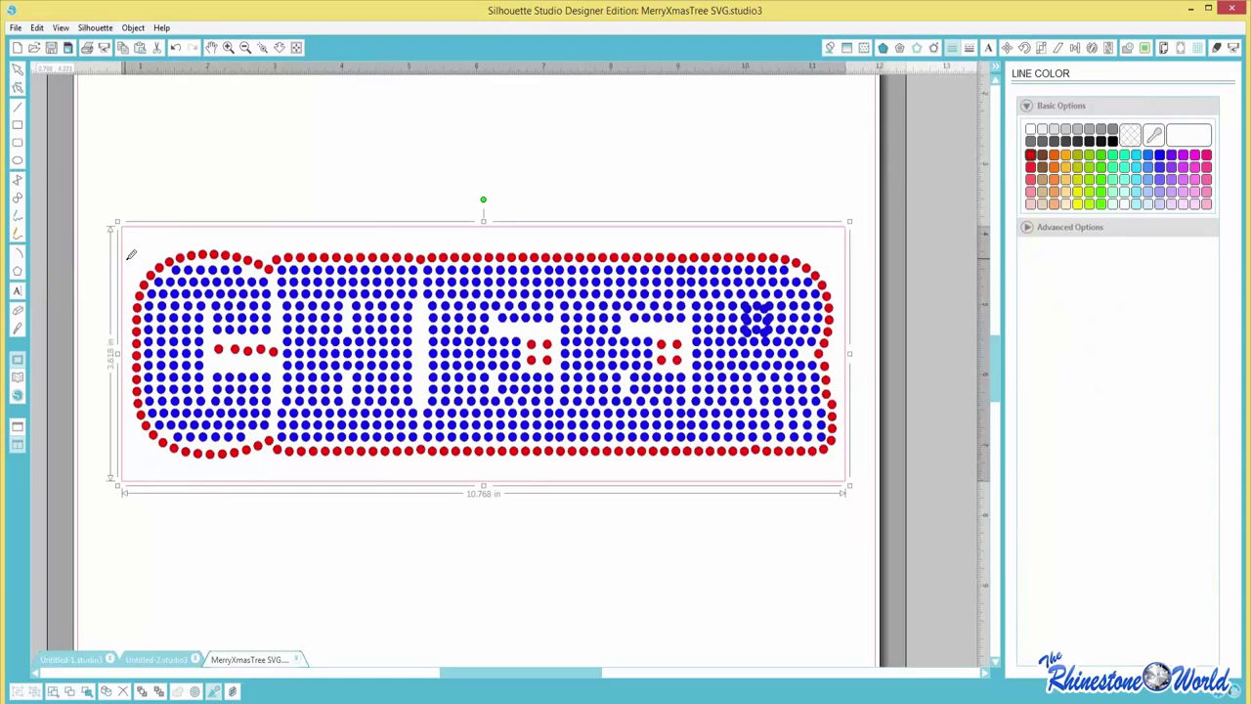
{"action": "key", "text": "ctrl+d"}
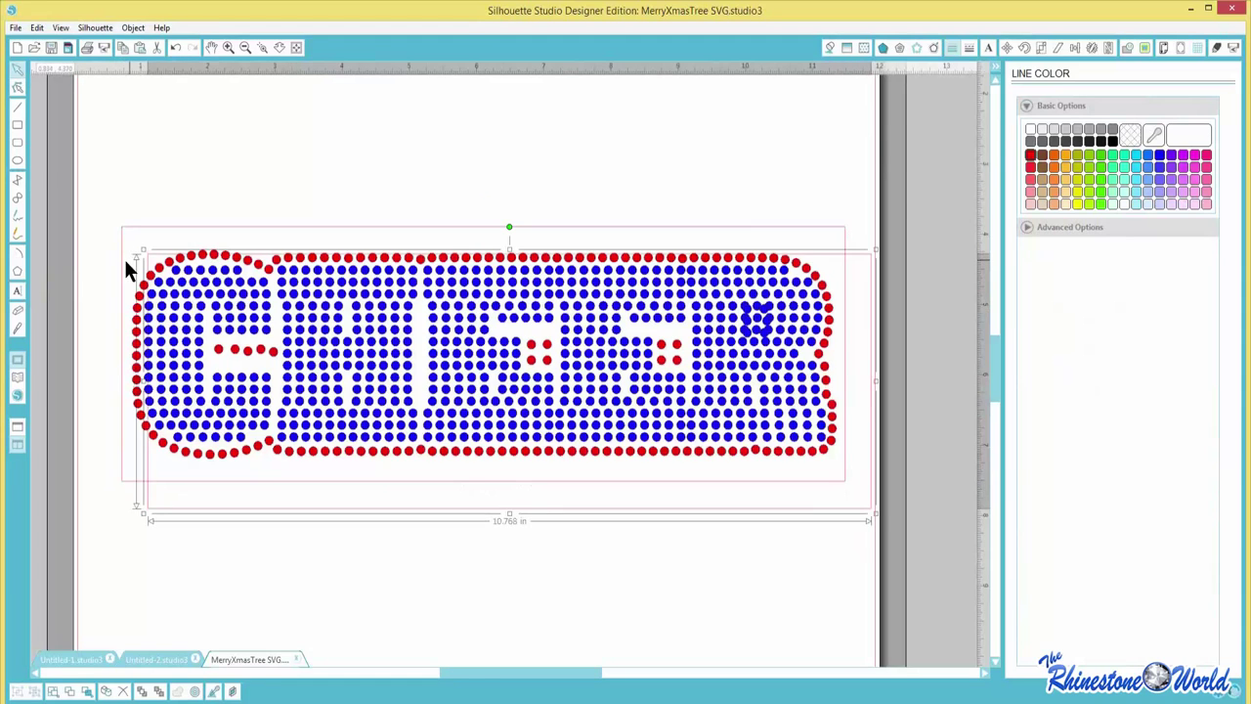
{"action": "left_click", "coordinate": [171, 232], "text": "shift"}
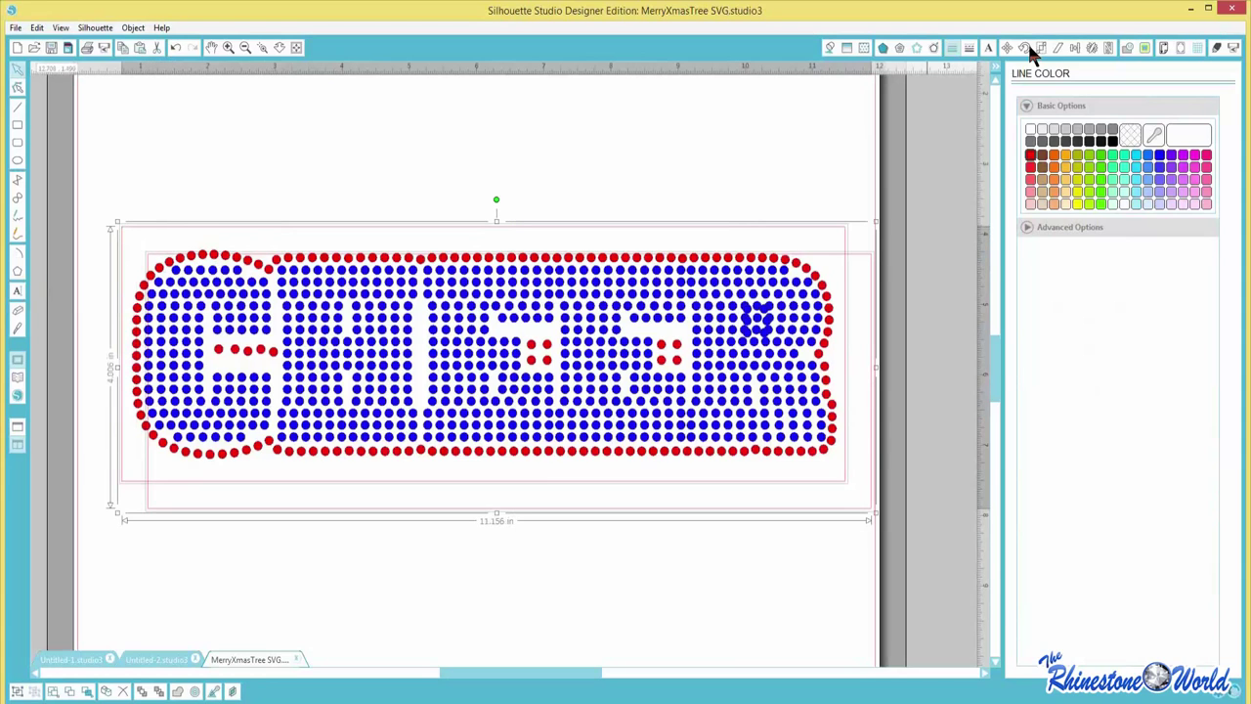
{"action": "left_click", "coordinate": [1077, 47]}
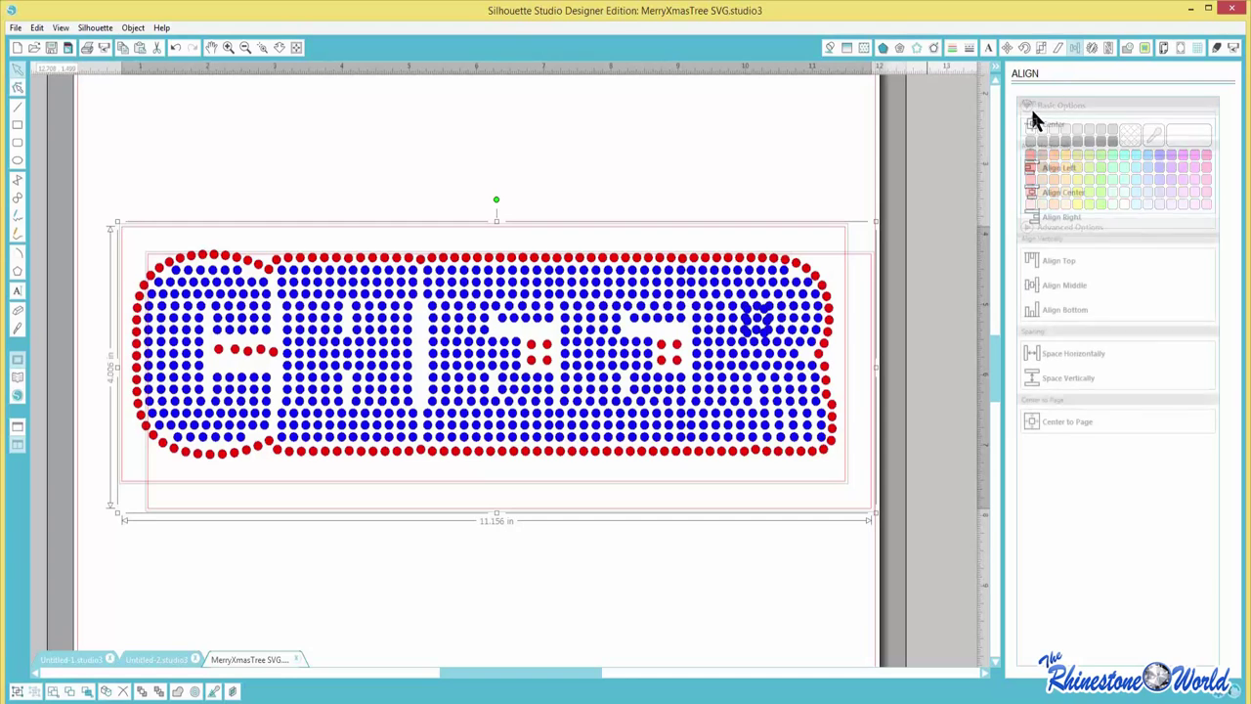
{"action": "left_click", "coordinate": [1038, 124]}
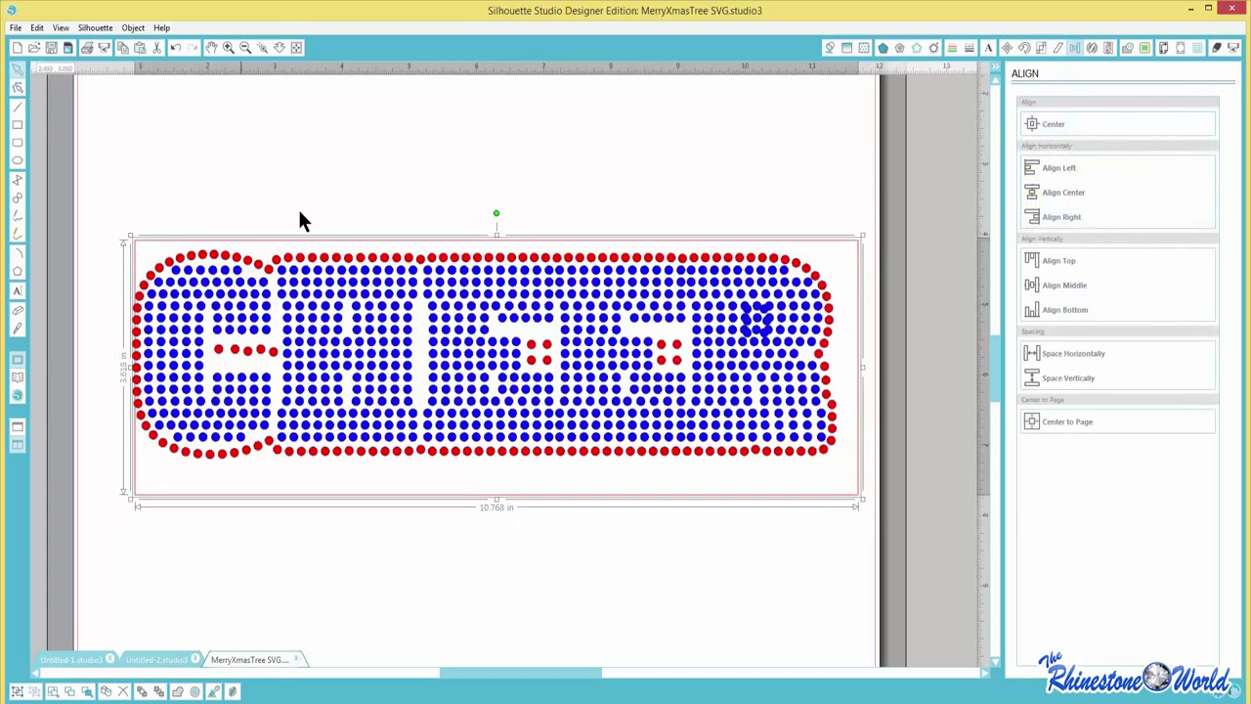
{"action": "left_click", "coordinate": [180, 215]}
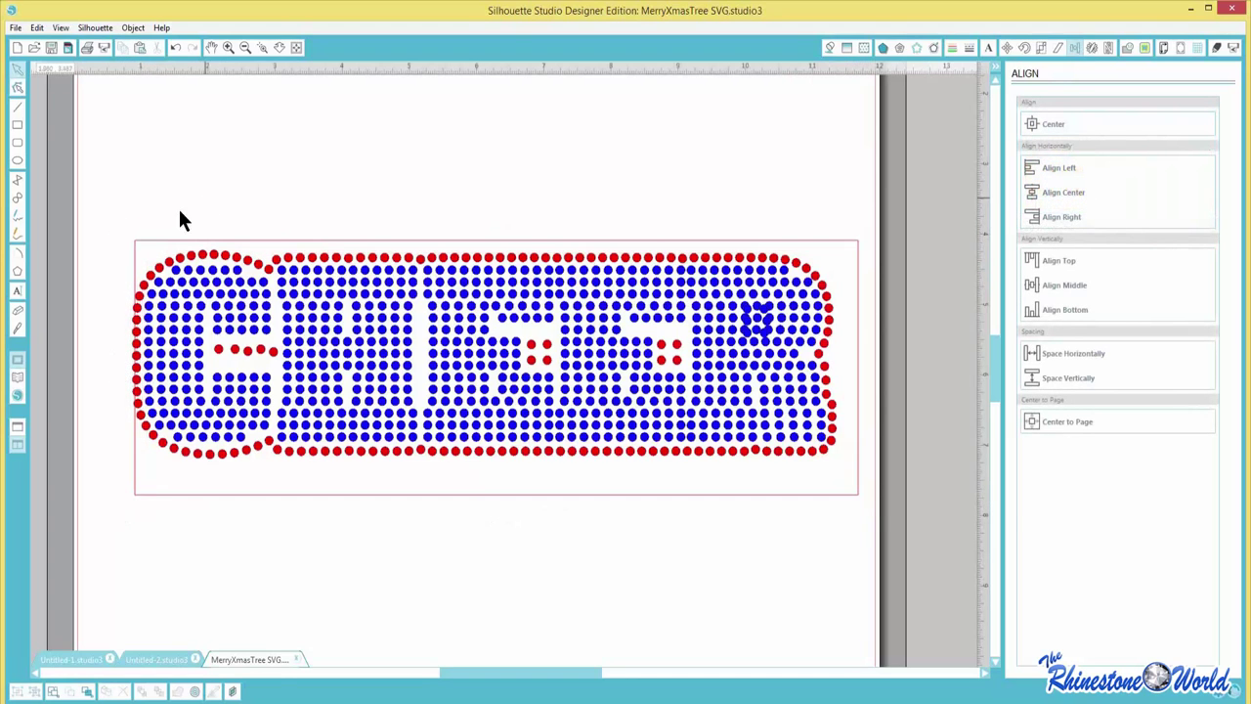
- Set the line color of the top rectangle around the CHEER design to blue
{"action": "left_click", "coordinate": [138, 257]}
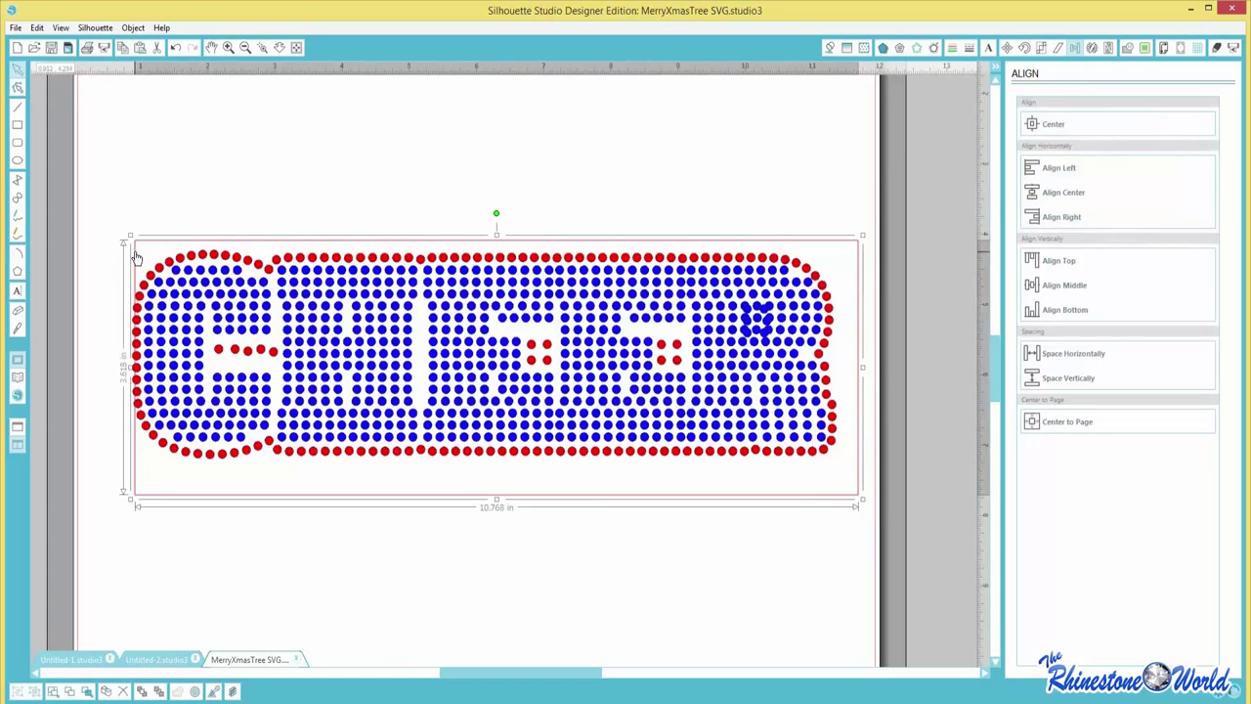
{"action": "left_click", "coordinate": [951, 50]}
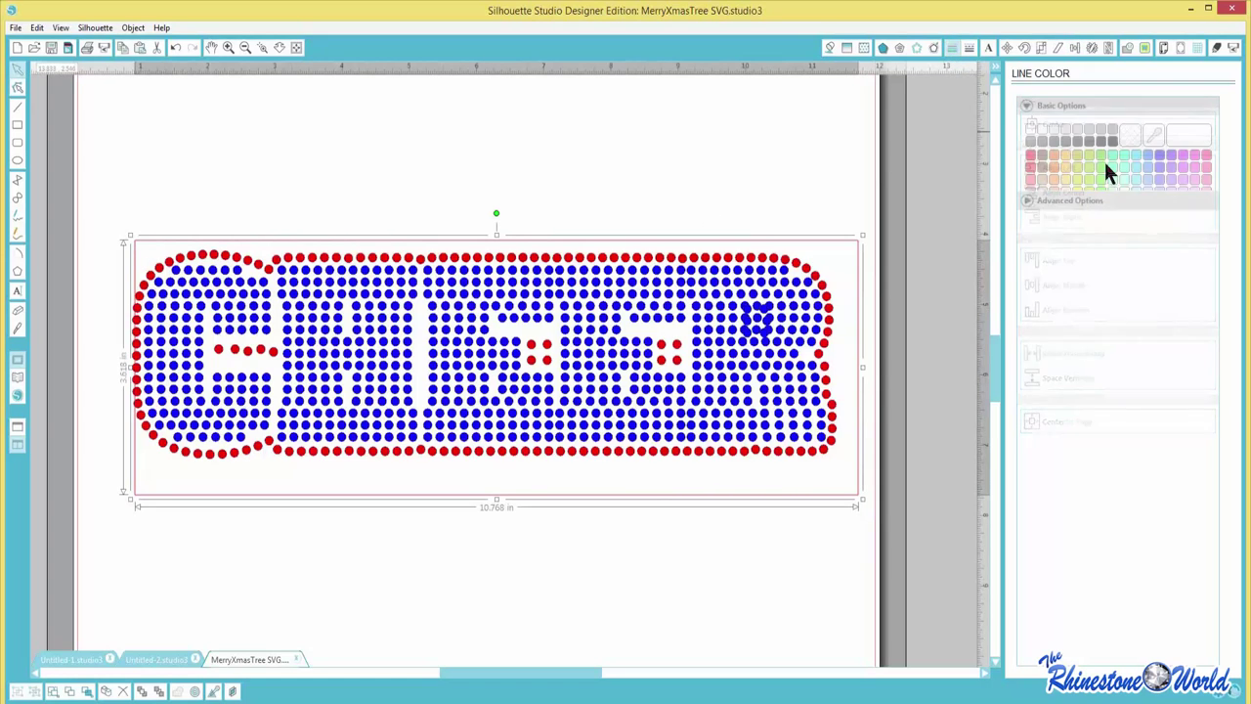
{"action": "left_click", "coordinate": [1158, 161]}
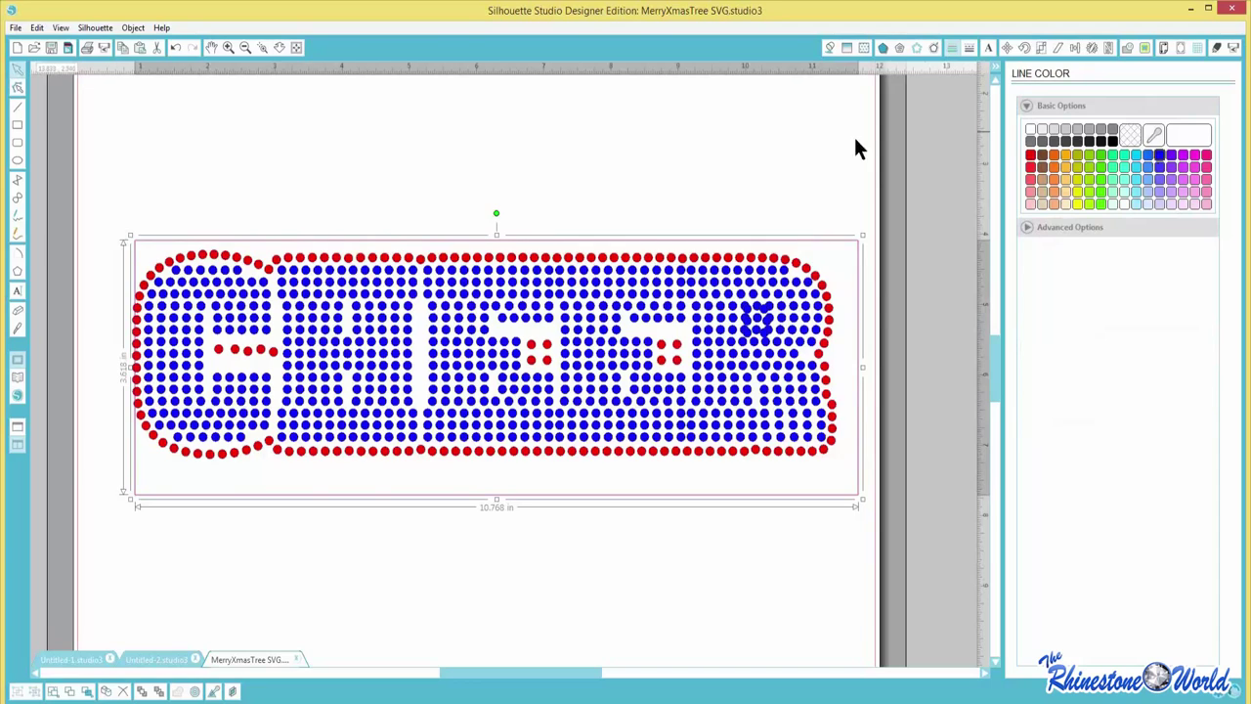
{"action": "left_click", "coordinate": [654, 143]}
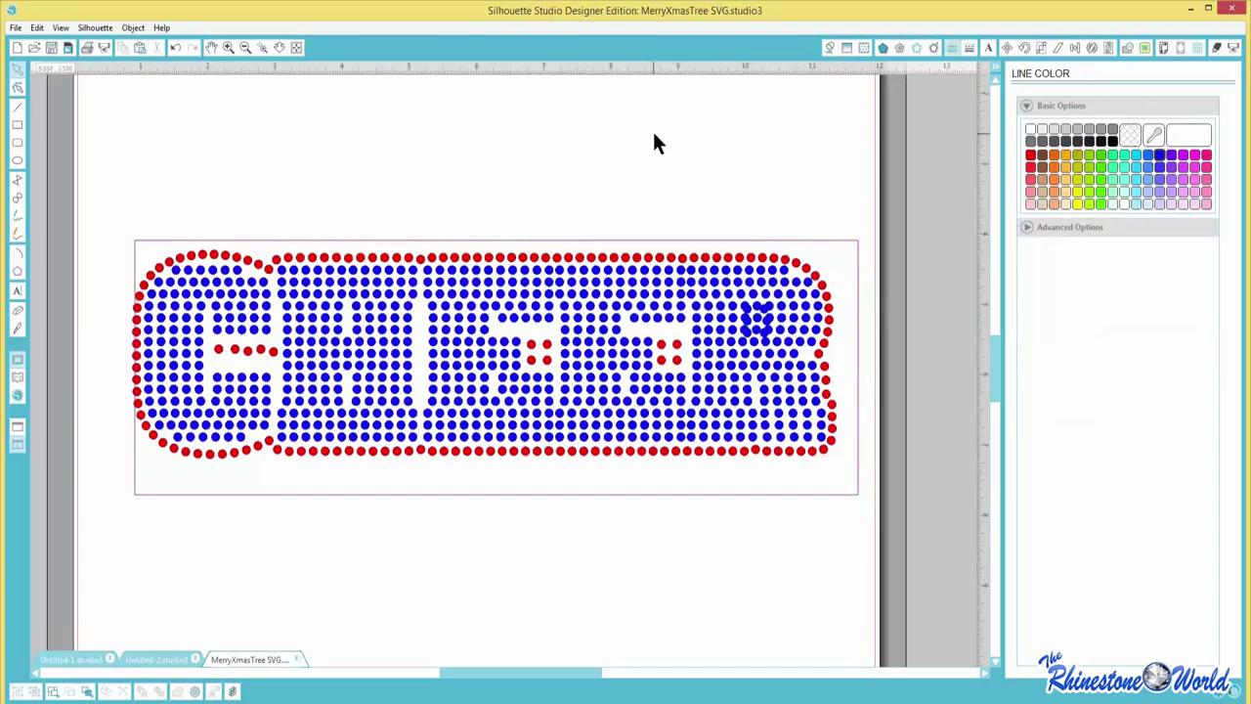
{"action": "left_click", "coordinate": [857, 276]}
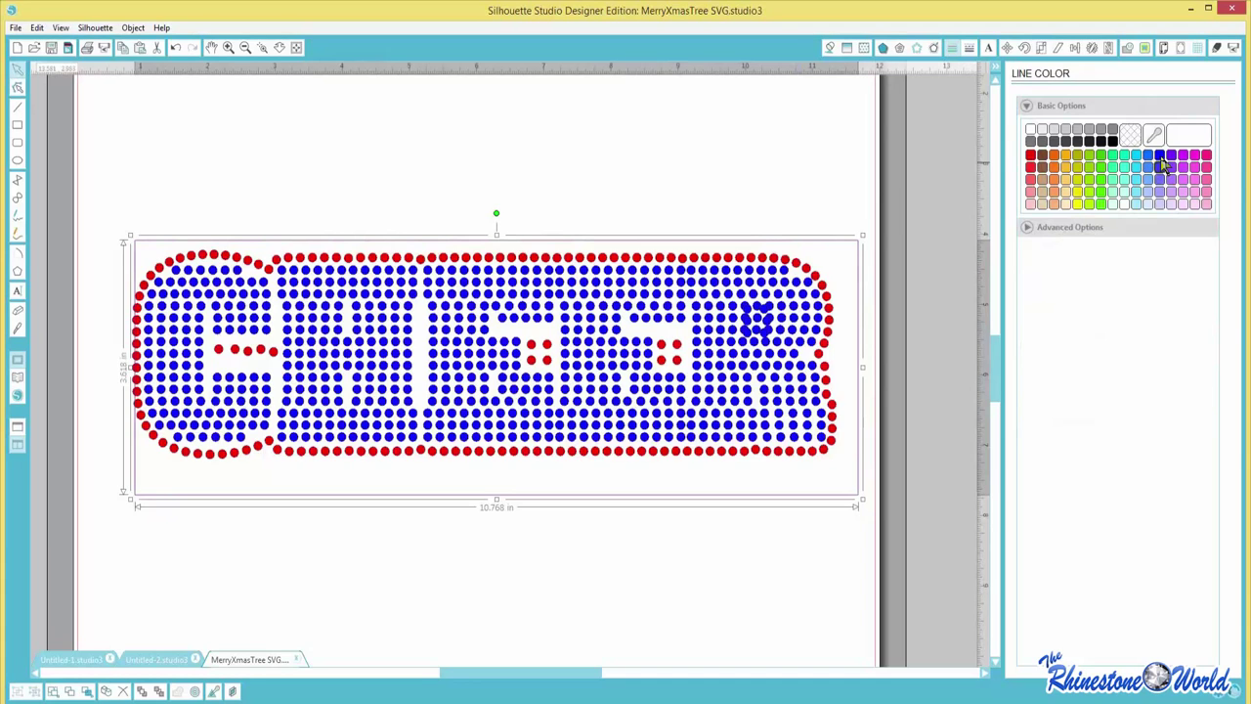
{"action": "left_click", "coordinate": [829, 143]}
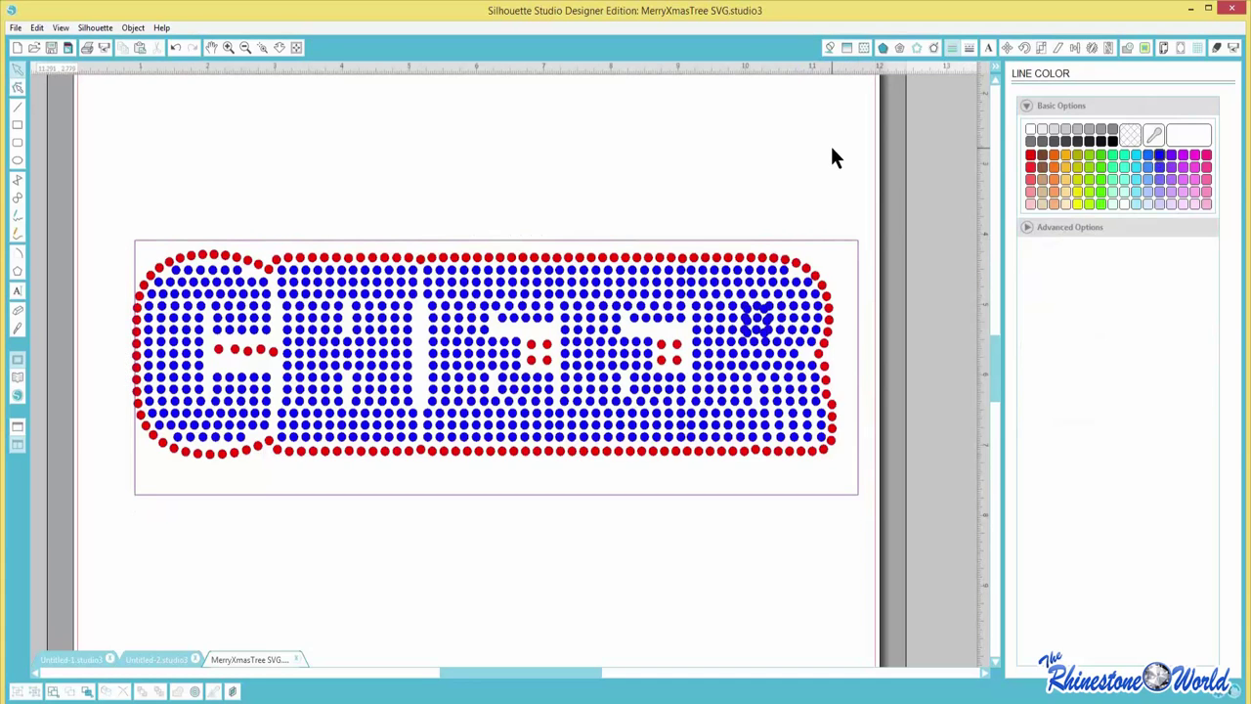
- Select the CHEER design with its rectangles and switch the fill-color cut from the blue stones to the red RGB (244,0,0) stones
{"action": "left_click", "coordinate": [837, 246]}
{"action": "left_click", "coordinate": [61, 180]}
{"action": "left_click_drag", "start_coordinate": [61, 181], "coordinate": [888, 580]}
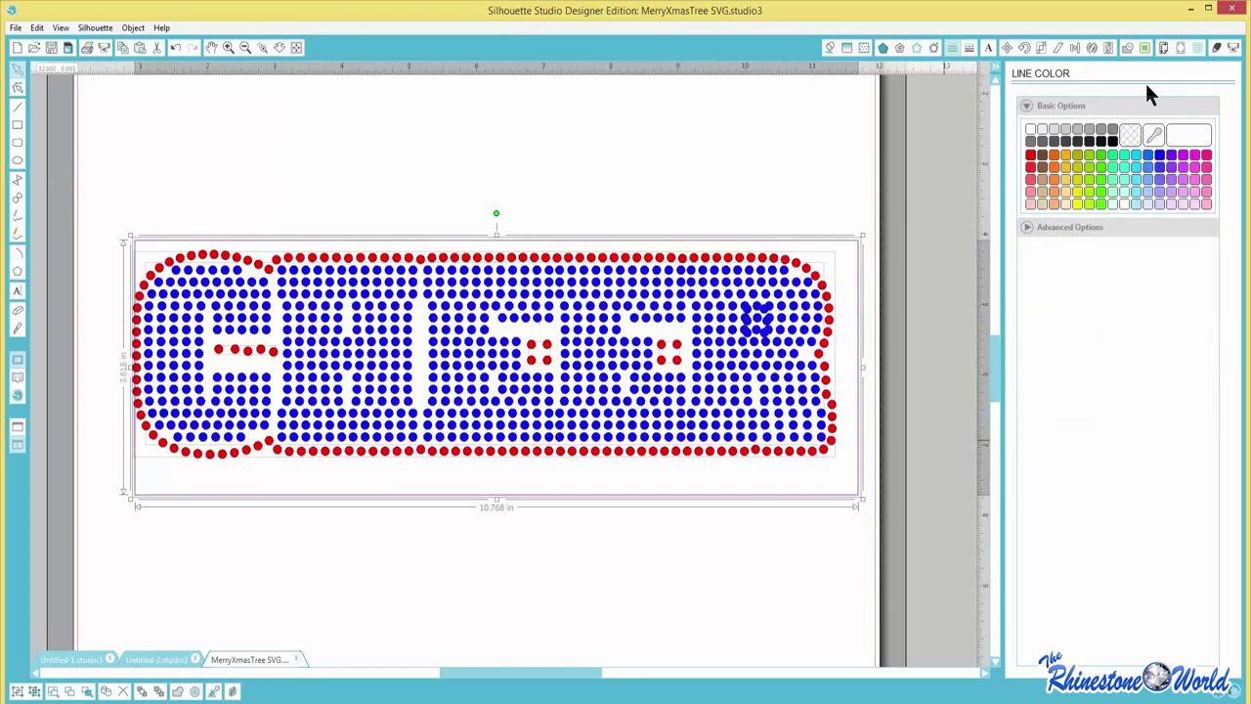
{"action": "left_click", "coordinate": [1217, 54]}
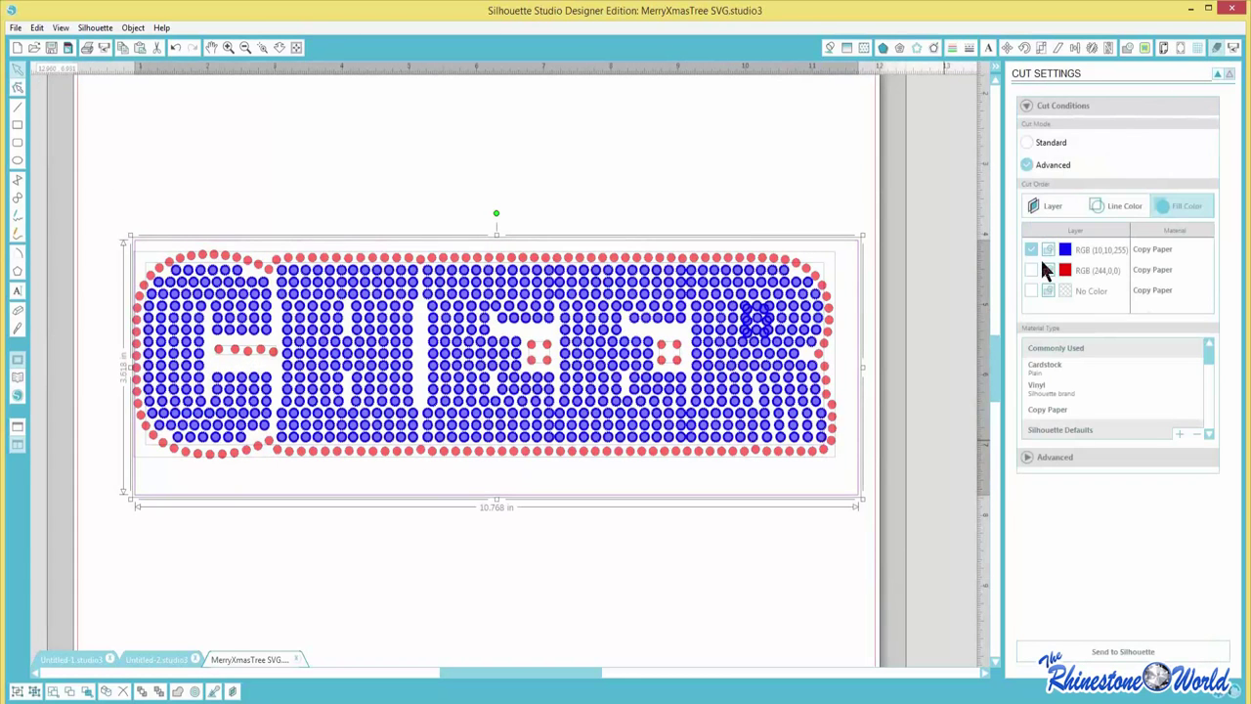
{"action": "left_click", "coordinate": [1031, 250]}
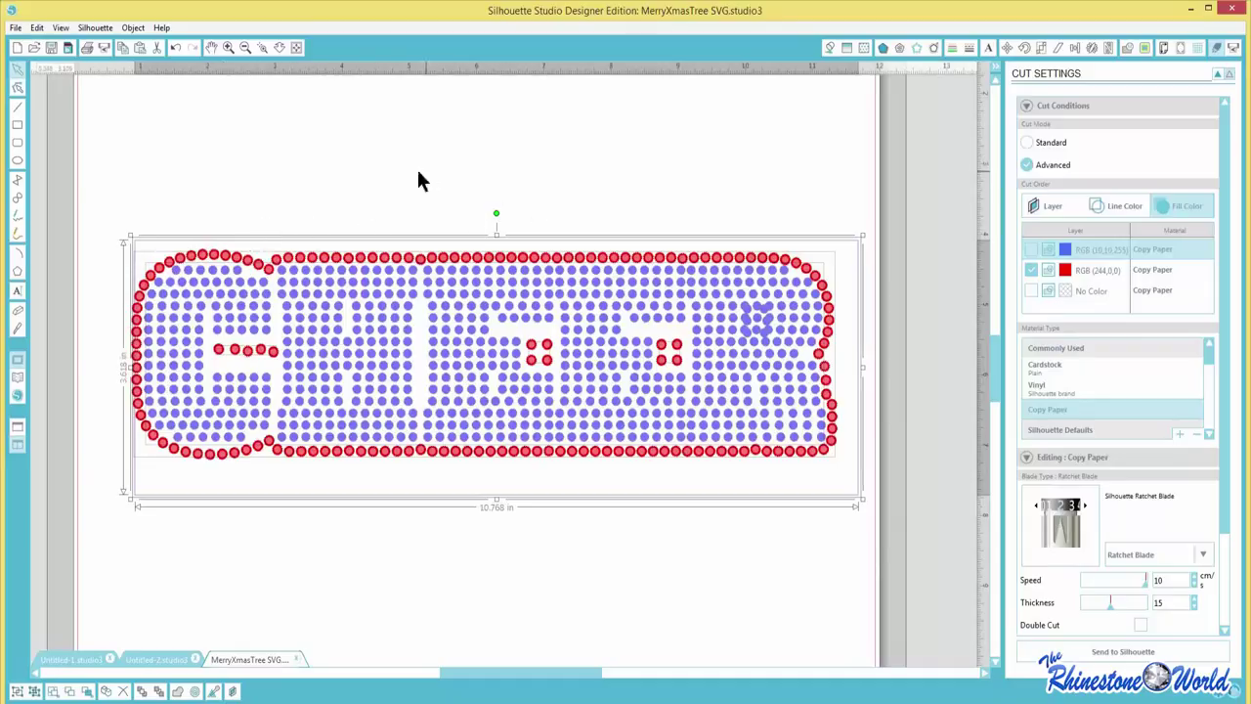
- Delete the CHEER design with its rectangles and paste the baseball diamond image onto the page
{"action": "left_click_drag", "start_coordinate": [86, 173], "coordinate": [904, 549]}
{"action": "key", "text": "Delete"}
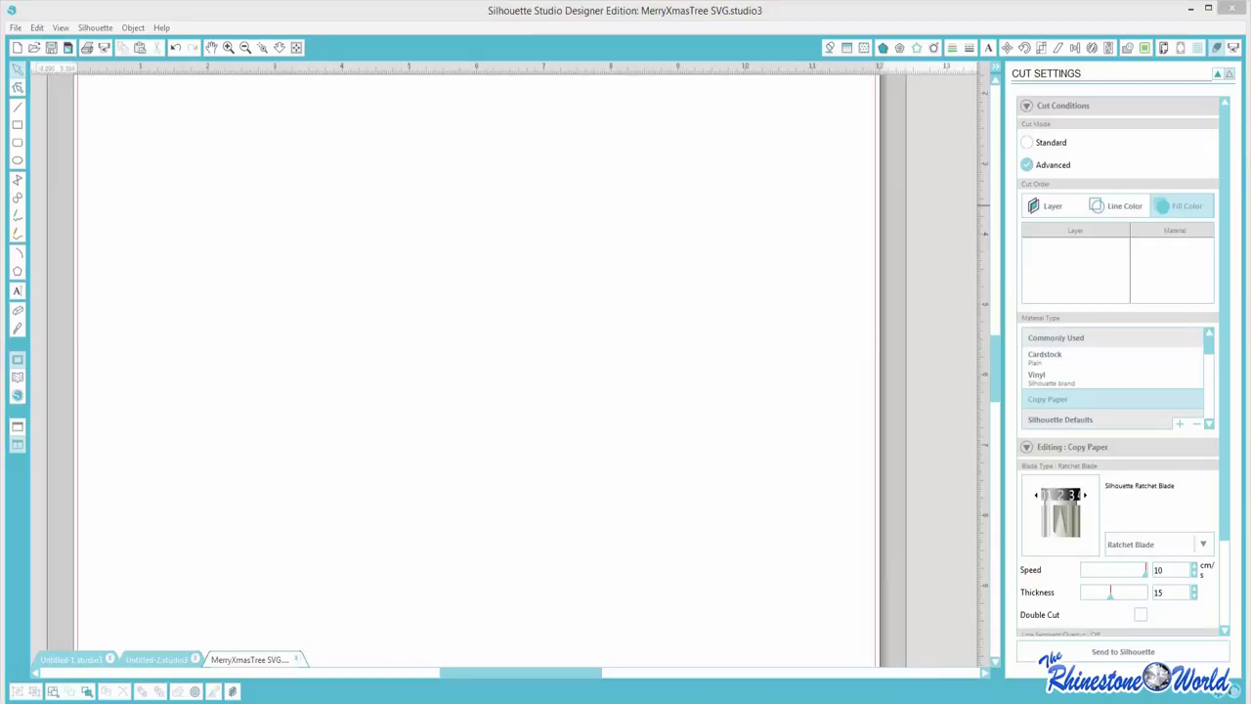
{"action": "key", "text": "ctrl+v"}
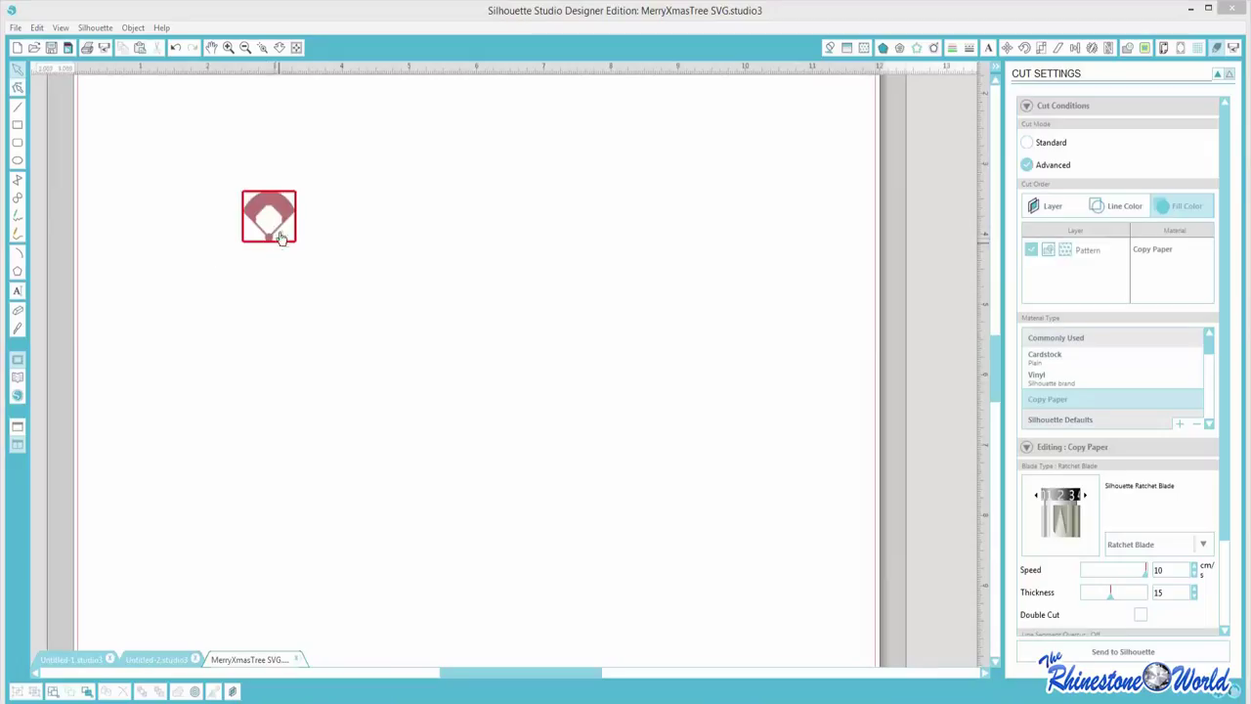
- Enlarge the baseball diamond image to about 7.63 in wide and 6.98 in high, and position it on the page
{"action": "left_click", "coordinate": [828, 47]}
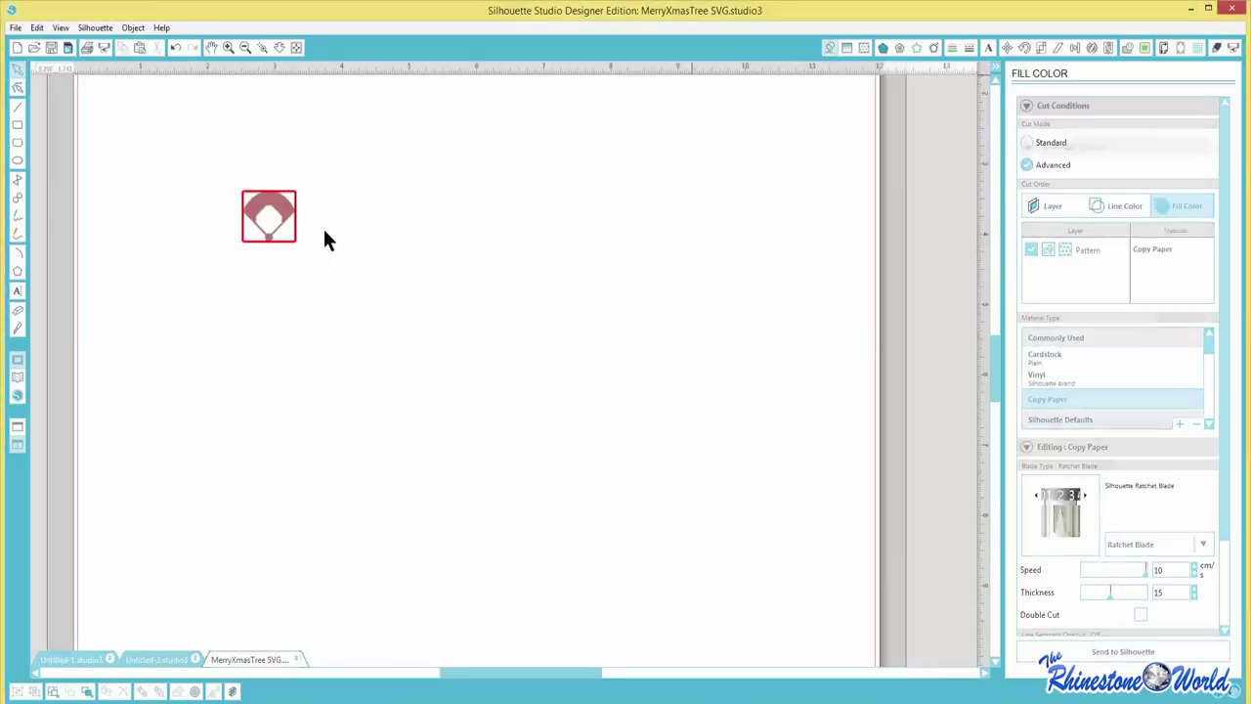
{"action": "left_click_drag", "start_coordinate": [224, 196], "coordinate": [725, 530]}
{"action": "left_click_drag", "start_coordinate": [676, 363], "coordinate": [645, 343]}
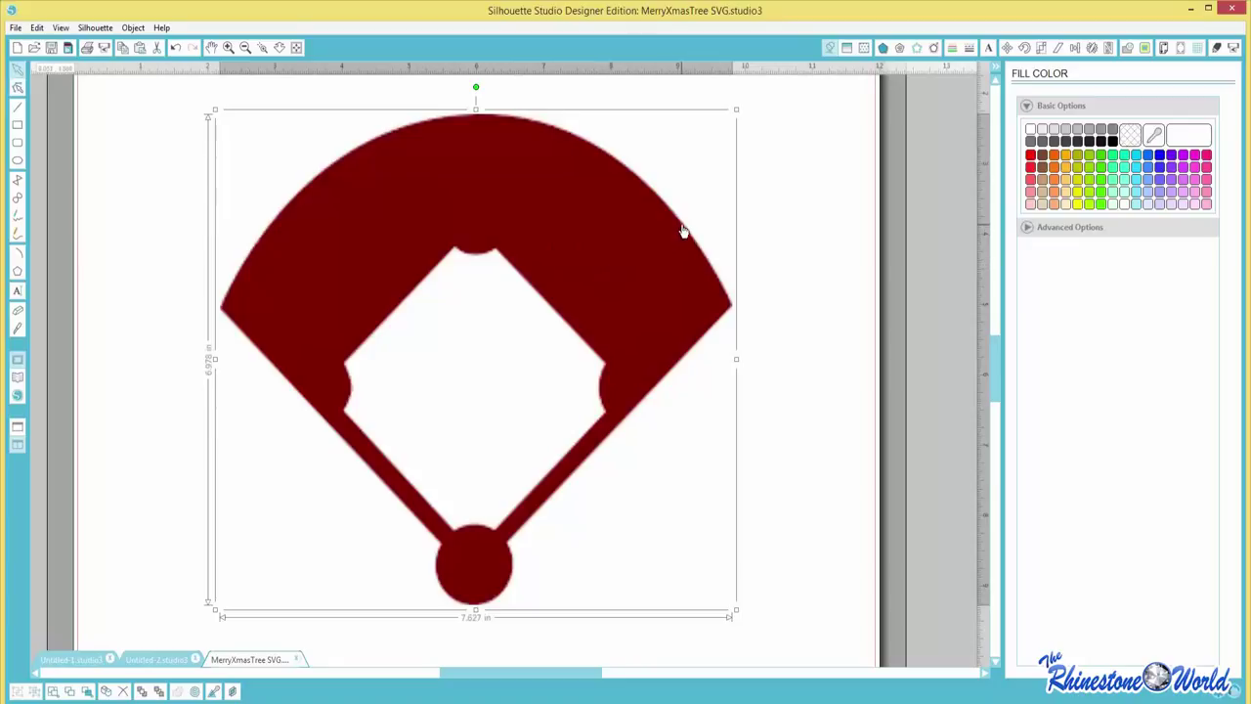
{"action": "mouse_move", "coordinate": [687, 237]}
{"action": "left_mouse_down"}
{"action": "mouse_move", "coordinate": [709, 254]}
{"action": "mouse_move", "coordinate": [688, 240]}
{"action": "left_mouse_up"}
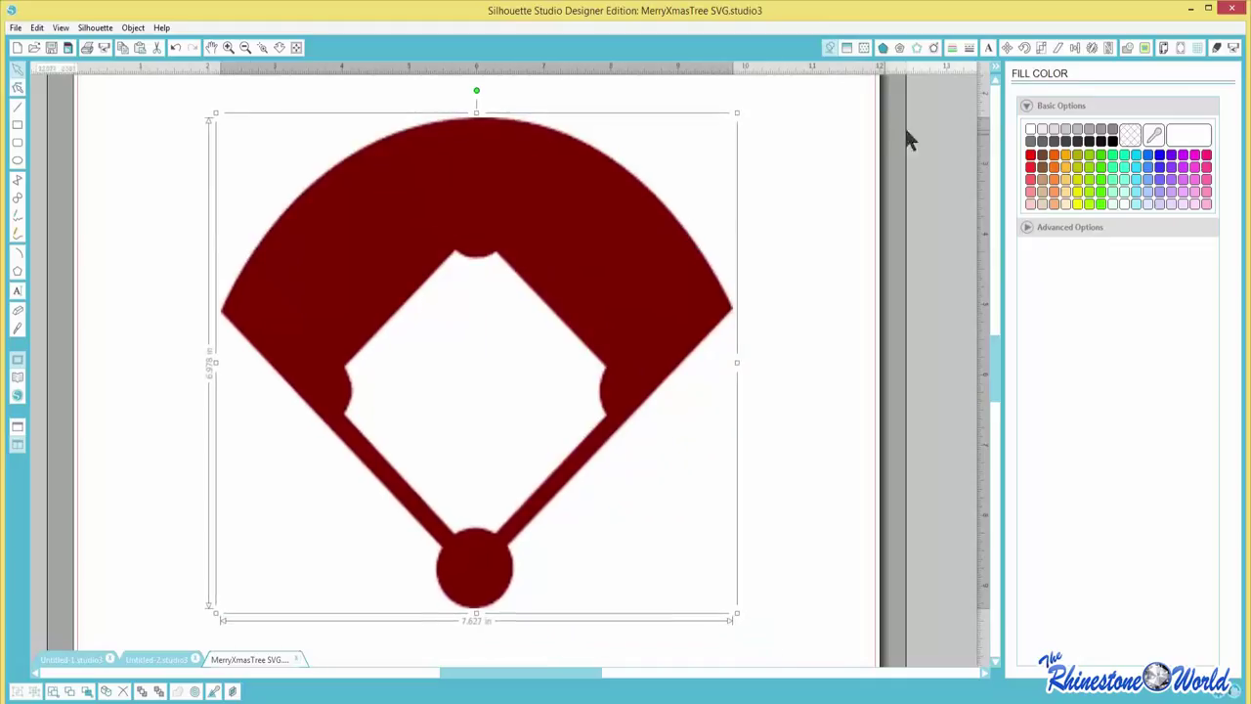
- Check the image's cut lines, and select a trace area about 8.36 in wide and 7.53 in high around the baseball diamond
{"action": "left_click", "coordinate": [1217, 47]}
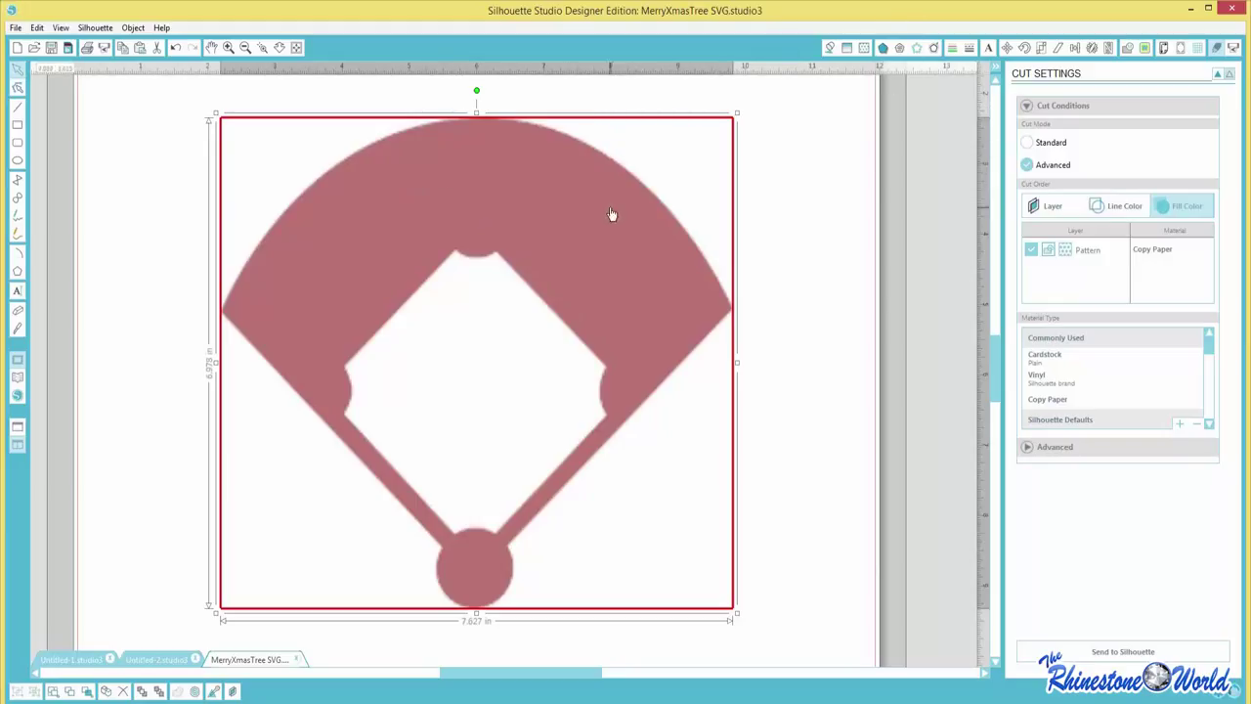
{"action": "left_click", "coordinate": [1145, 48]}
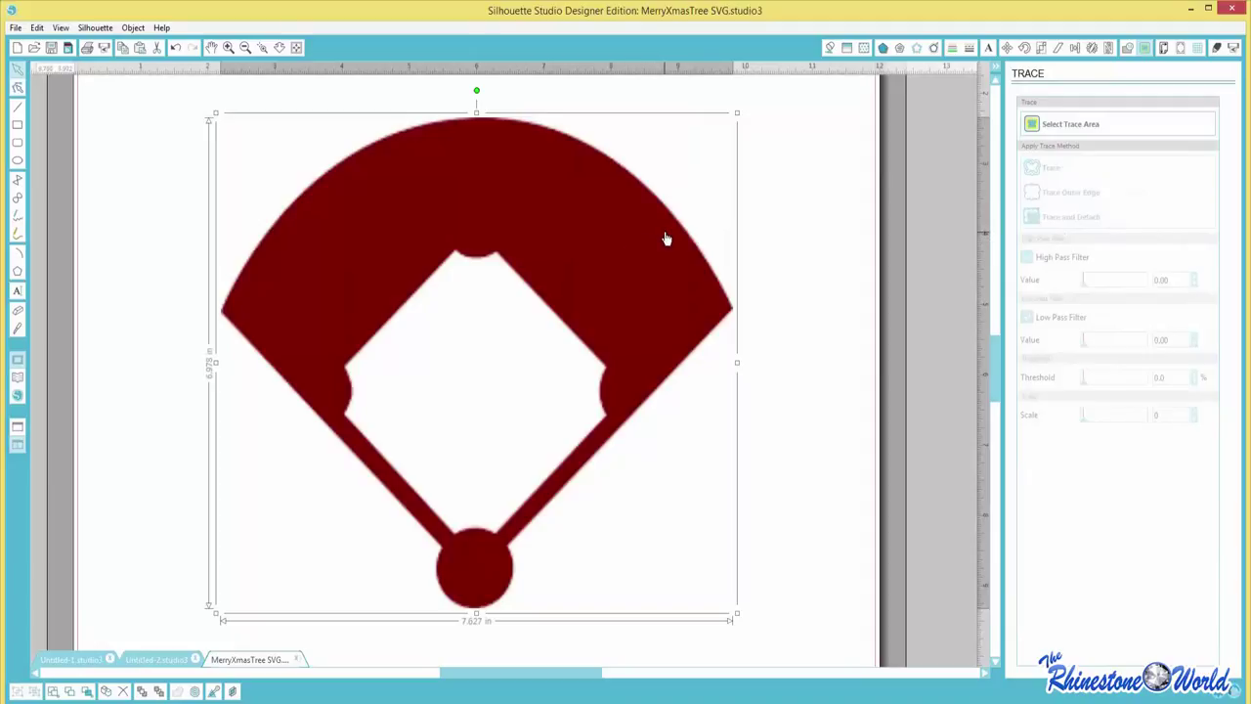
{"action": "left_click", "coordinate": [1069, 119]}
{"action": "mouse_move", "coordinate": [191, 91]}
{"action": "left_mouse_down"}
{"action": "mouse_move", "coordinate": [321, 232]}
{"action": "mouse_move", "coordinate": [681, 475]}
{"action": "mouse_move", "coordinate": [735, 617]}
{"action": "mouse_move", "coordinate": [752, 619]}
{"action": "left_mouse_up"}
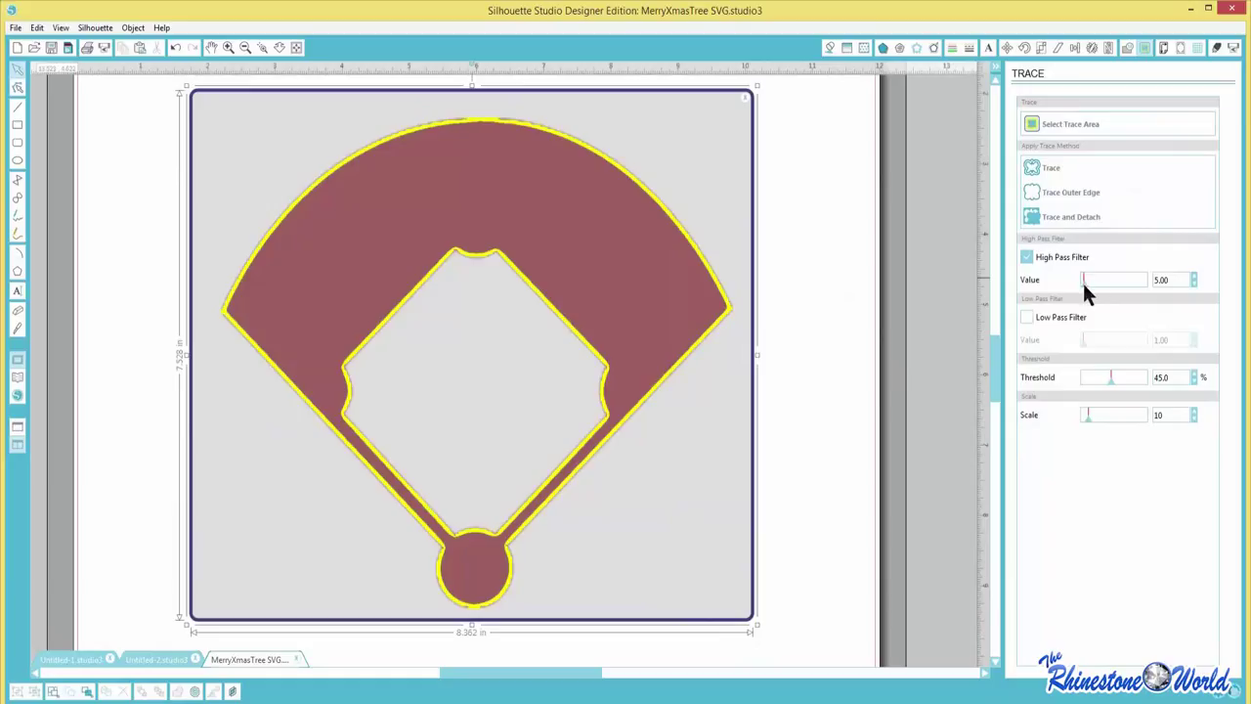
- Raise the high pass filter until the trace preview covers the whole diamond, and trace the shape
{"action": "left_click_drag", "start_coordinate": [1082, 280], "coordinate": [1121, 284]}
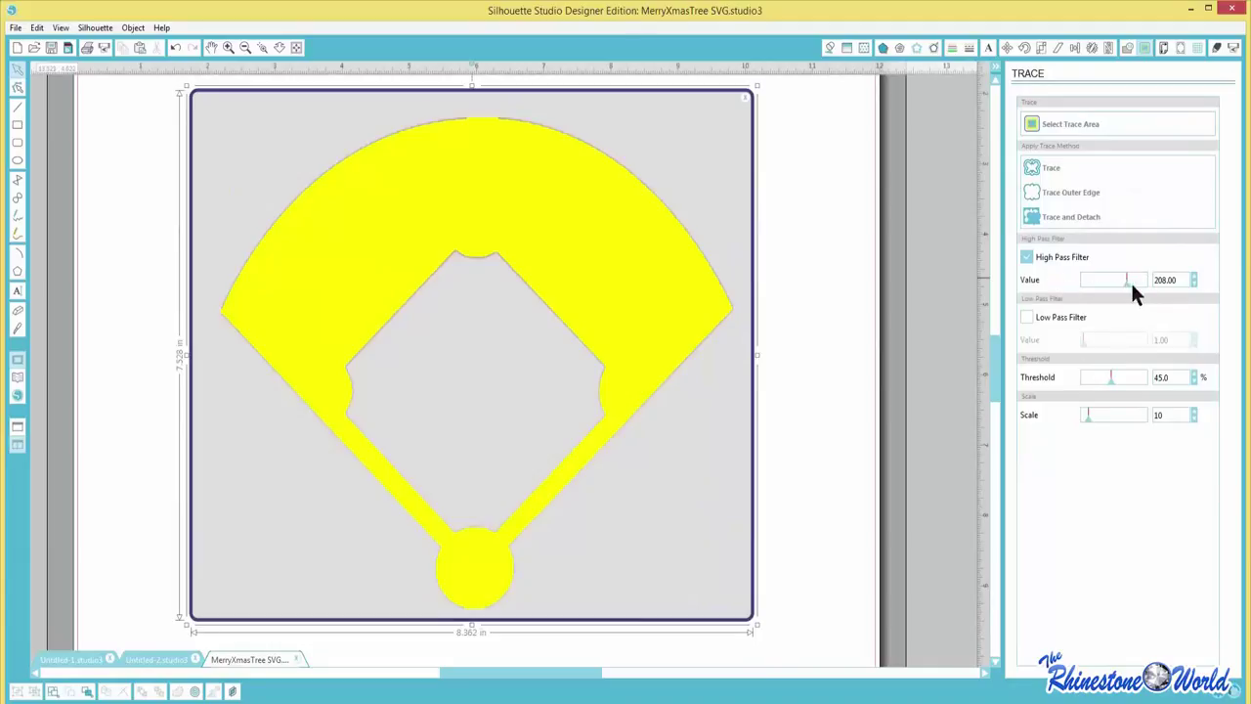
{"action": "left_click_drag", "start_coordinate": [1134, 281], "coordinate": [1143, 281]}
{"action": "left_click", "coordinate": [1036, 172]}
- Separate the traced outline from the dark red image, delete the image and move the outline to the middle of the page
{"action": "left_click_drag", "start_coordinate": [511, 217], "coordinate": [134, 341]}
{"action": "left_click_drag", "start_coordinate": [433, 287], "coordinate": [583, 264]}
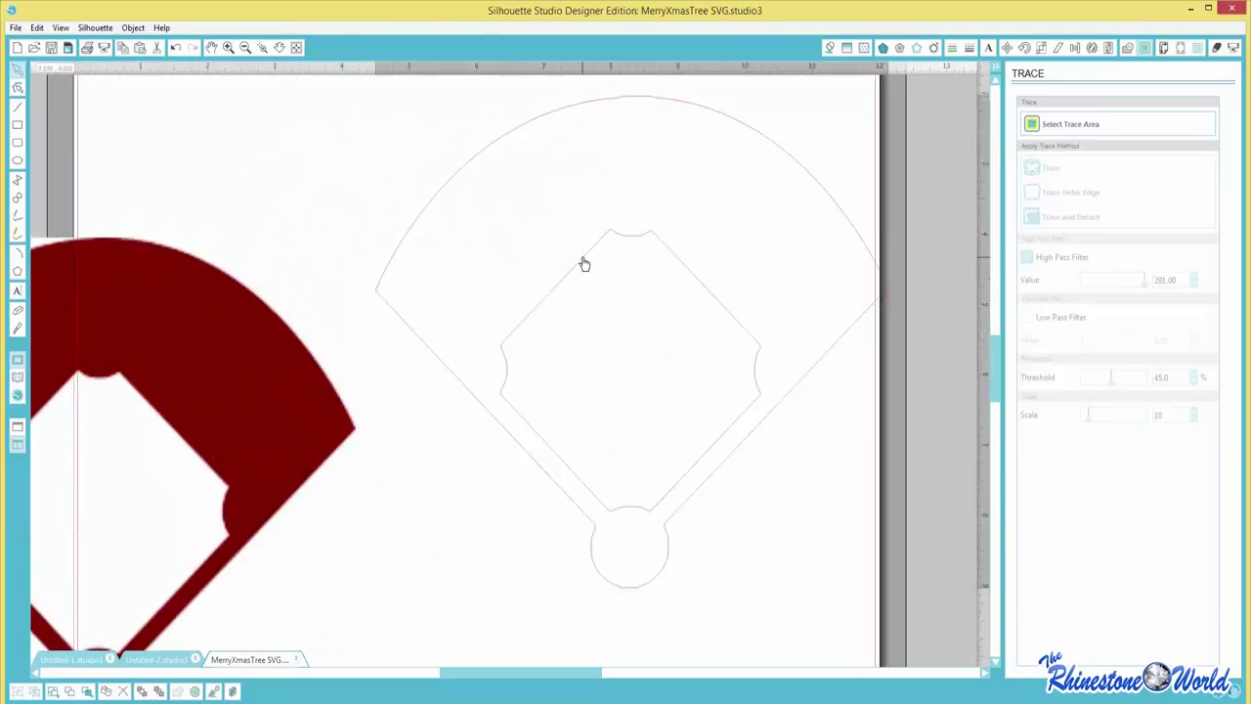
{"action": "left_click", "coordinate": [303, 402]}
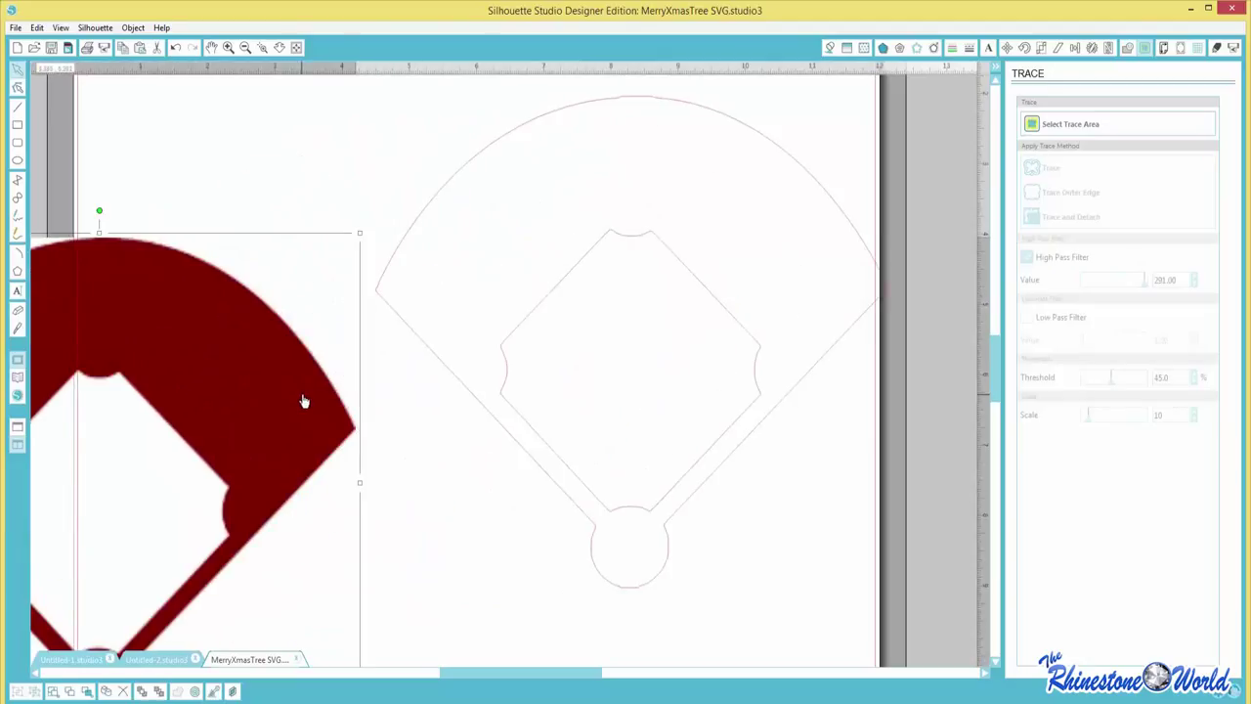
{"action": "key", "text": "Delete"}
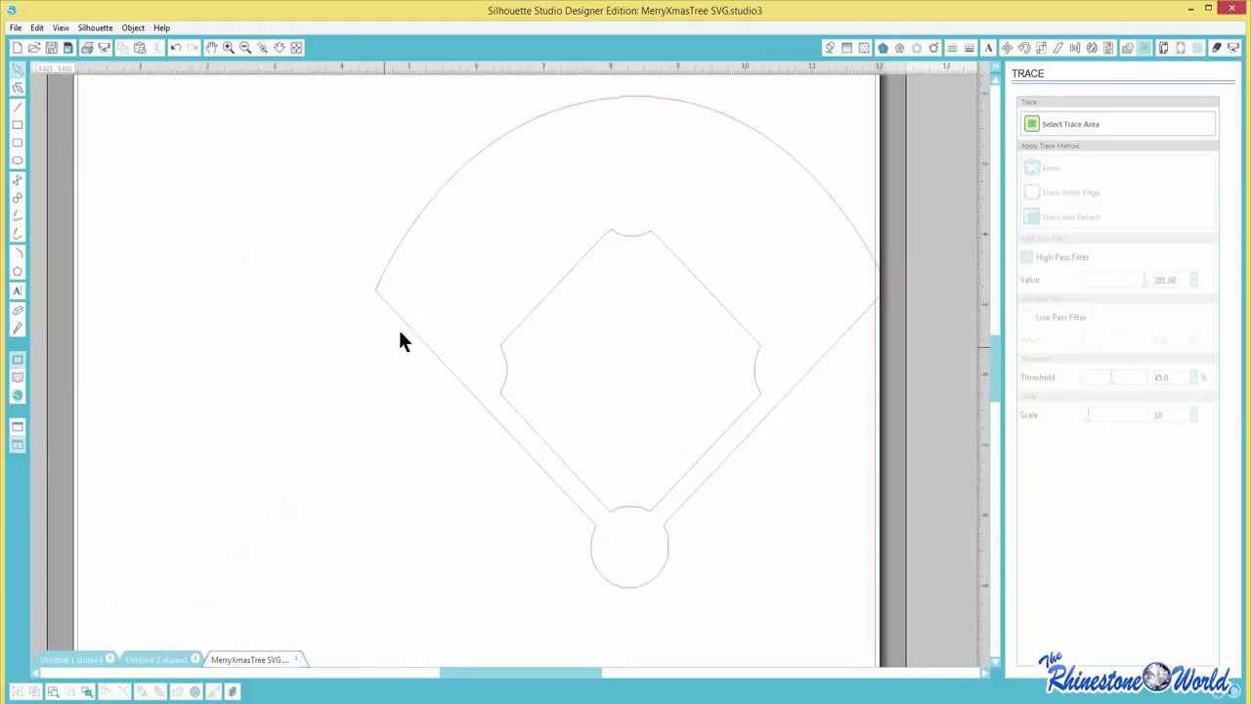
{"action": "left_click_drag", "start_coordinate": [417, 325], "coordinate": [271, 369]}
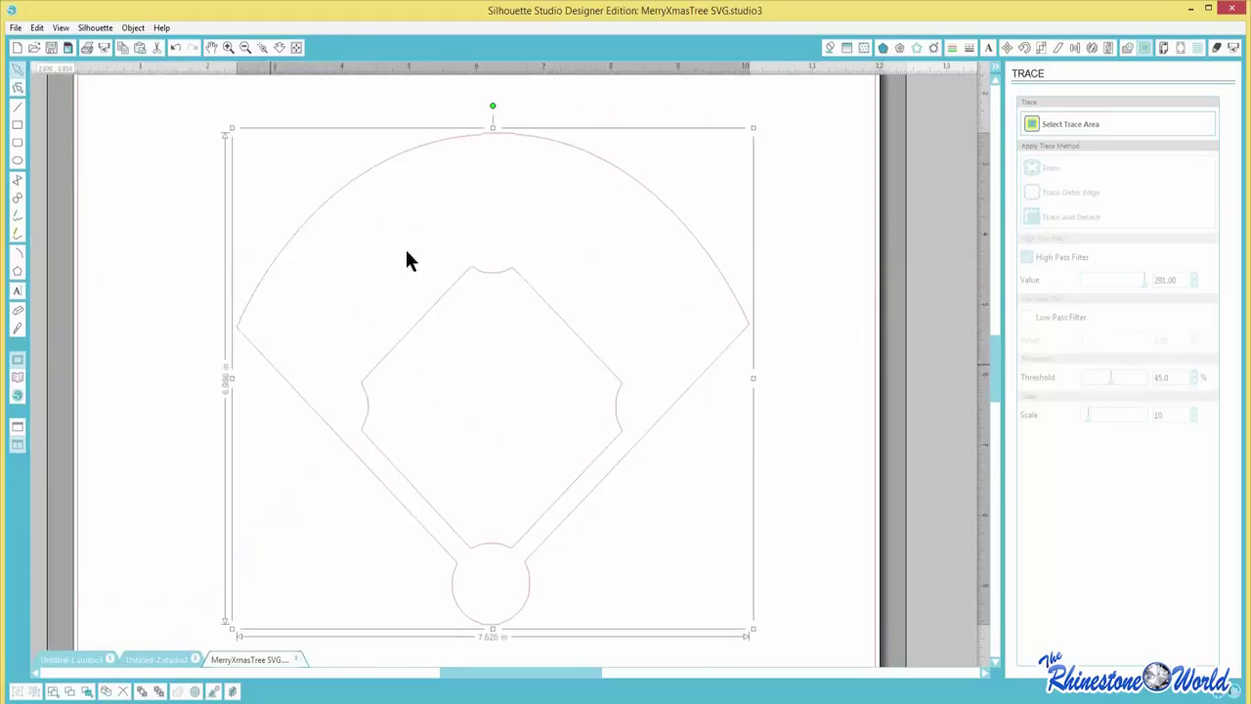
- Fill the traced baseball diamond with red and view its cut lines in the cut settings by fill color and by layer
{"action": "left_click", "coordinate": [826, 47]}
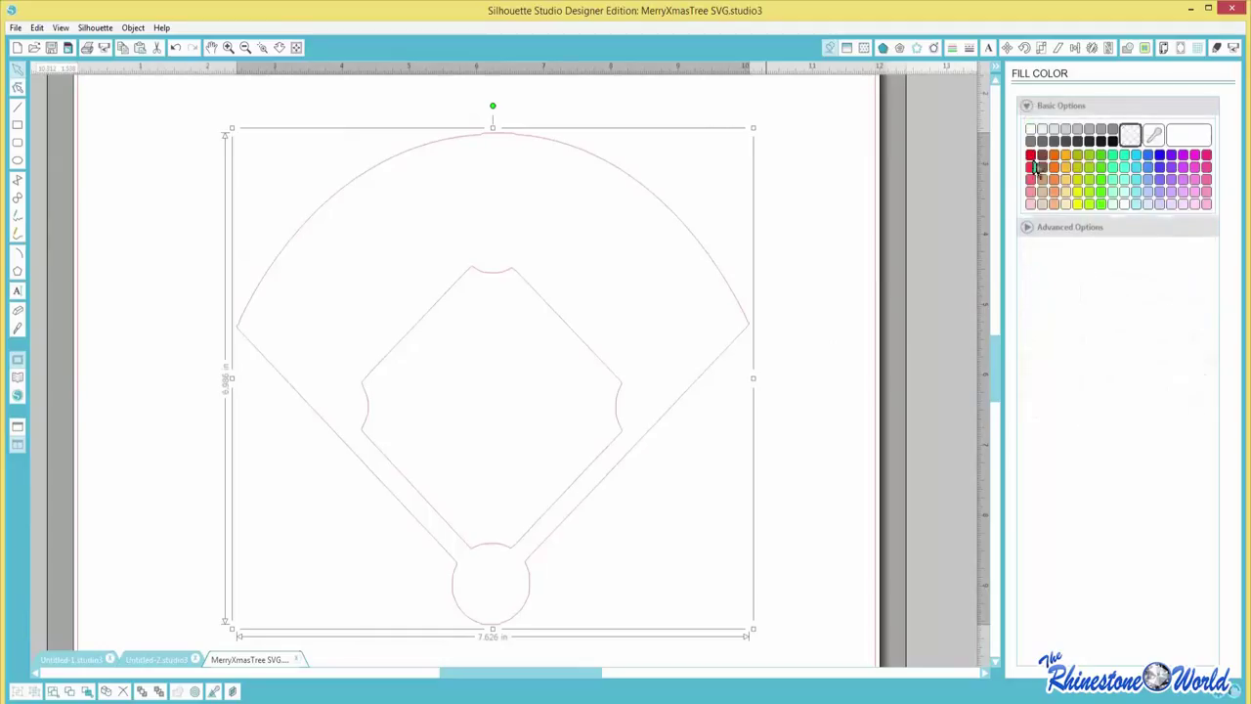
{"action": "left_click", "coordinate": [1031, 157]}
{"action": "left_click_drag", "start_coordinate": [167, 118], "coordinate": [816, 638]}
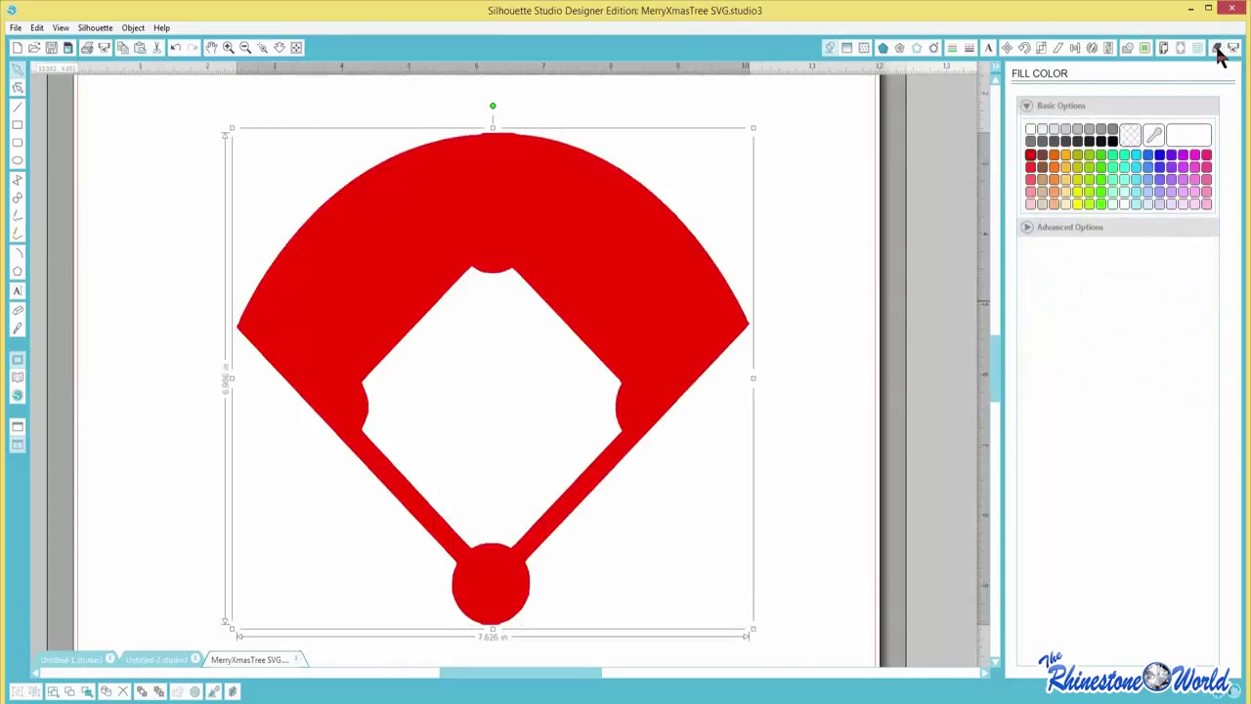
{"action": "left_click", "coordinate": [1216, 47]}
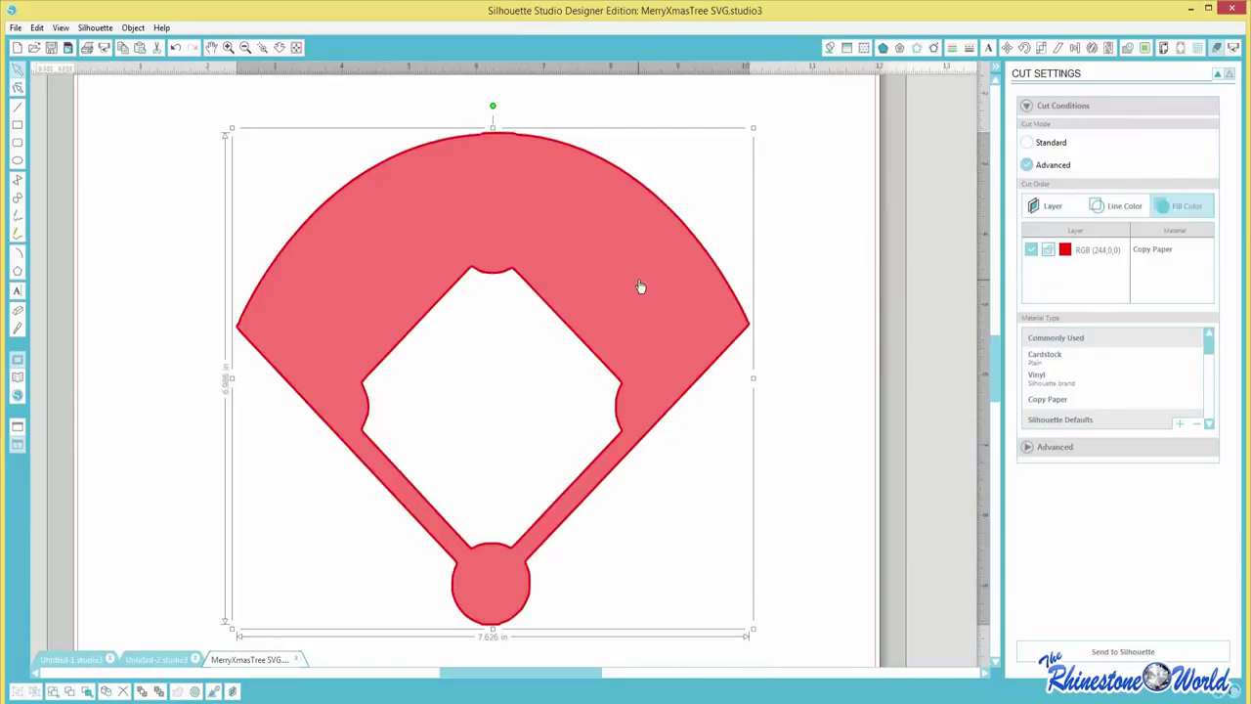
{"action": "left_click", "coordinate": [1046, 204]}
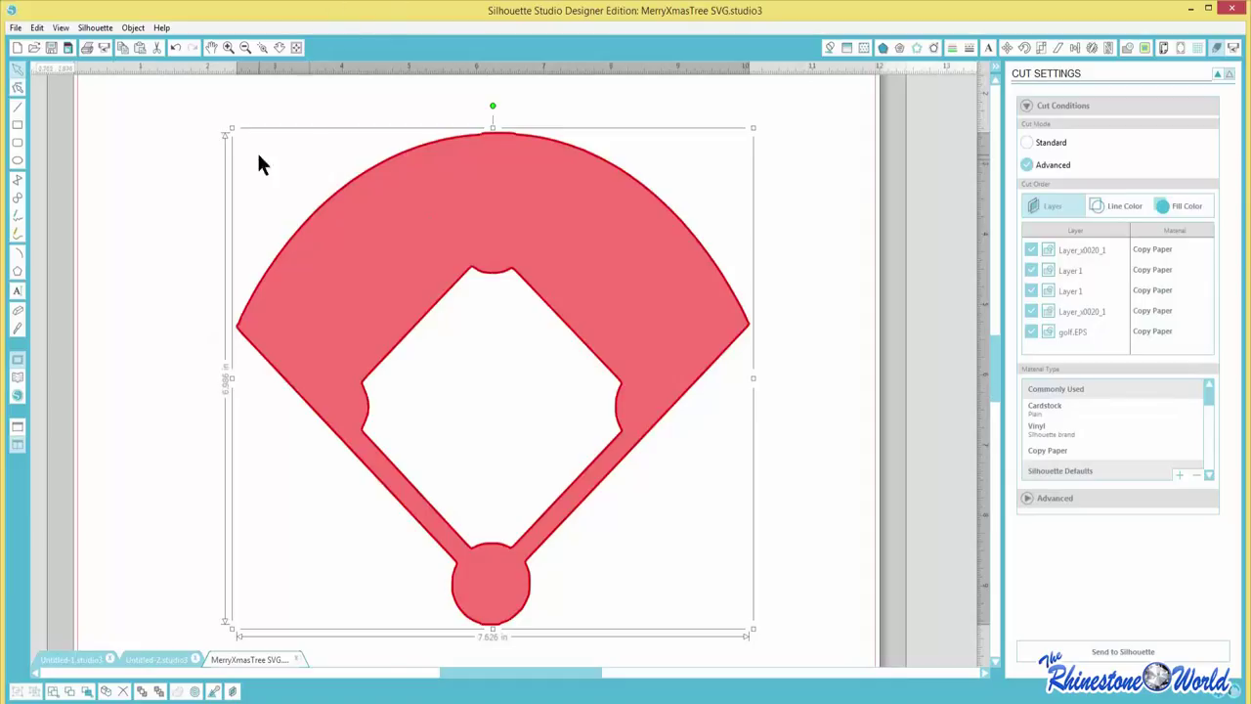
- Undo the red fill, the image deletion and the trace to return to the original baseball diamond image
{"action": "left_click", "coordinate": [189, 159]}
{"action": "key", "text": "ctrl+a"}
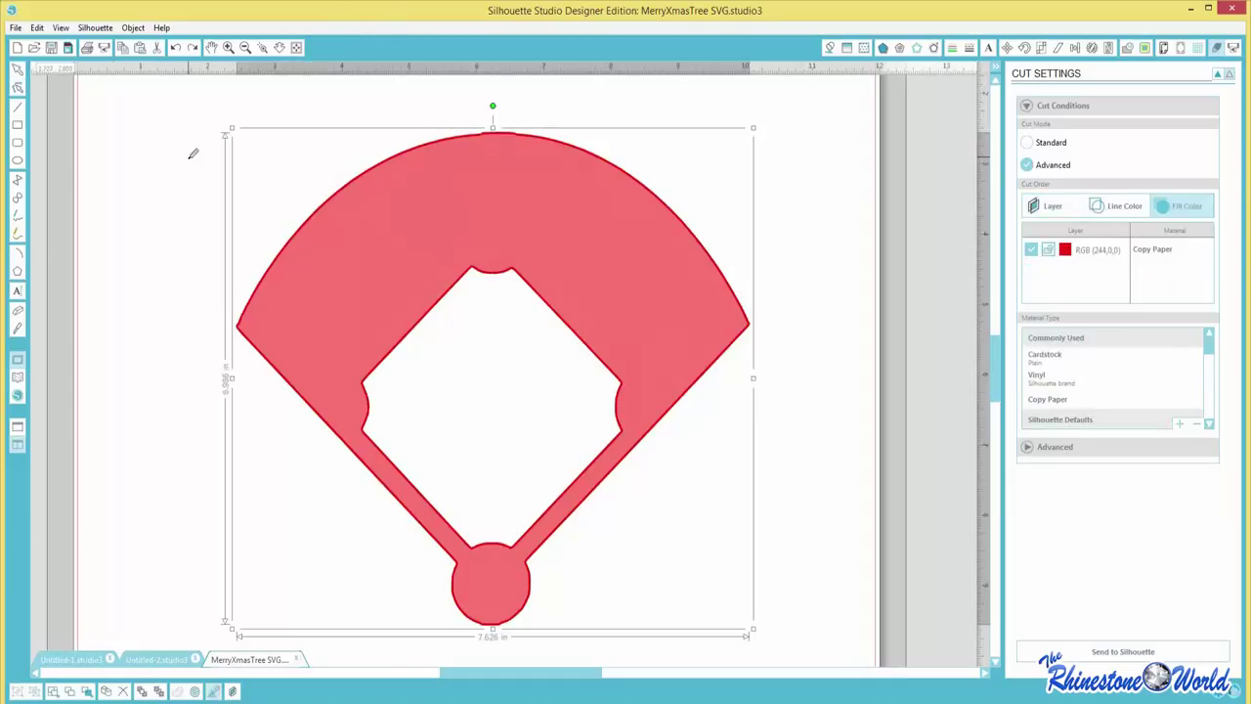
{"action": "key", "text": "ctrl+z"}
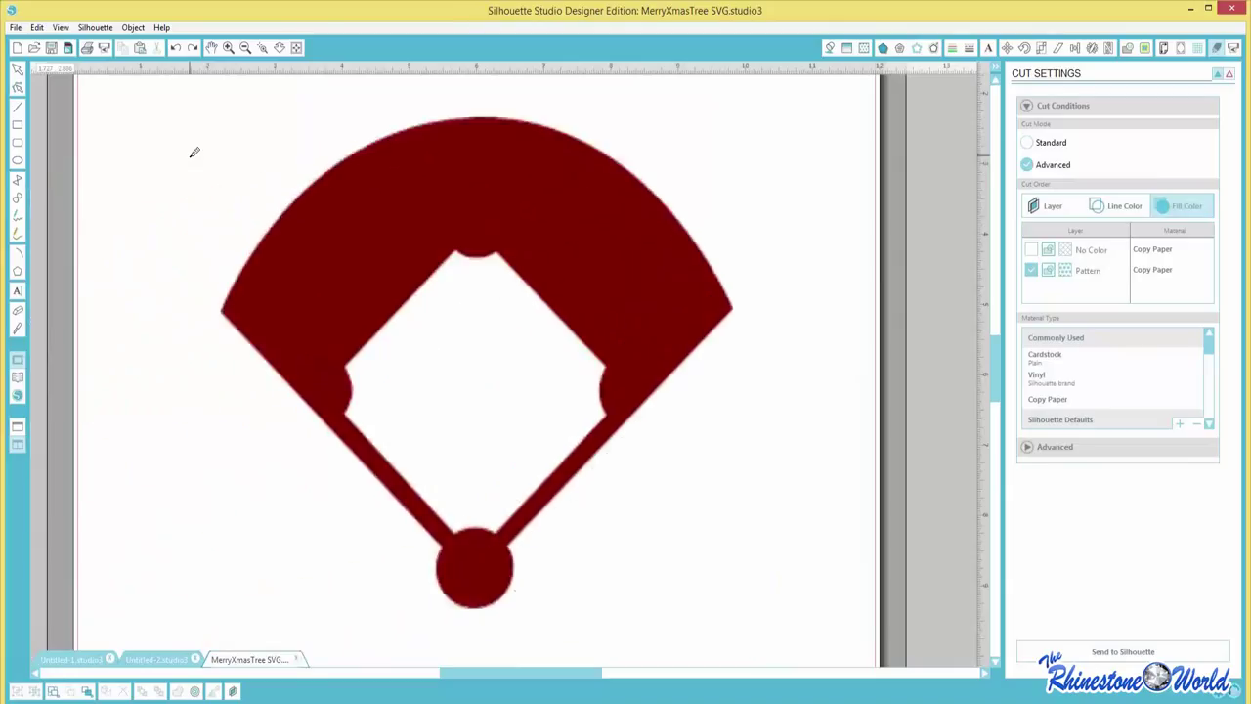
{"action": "left_click", "coordinate": [195, 153]}
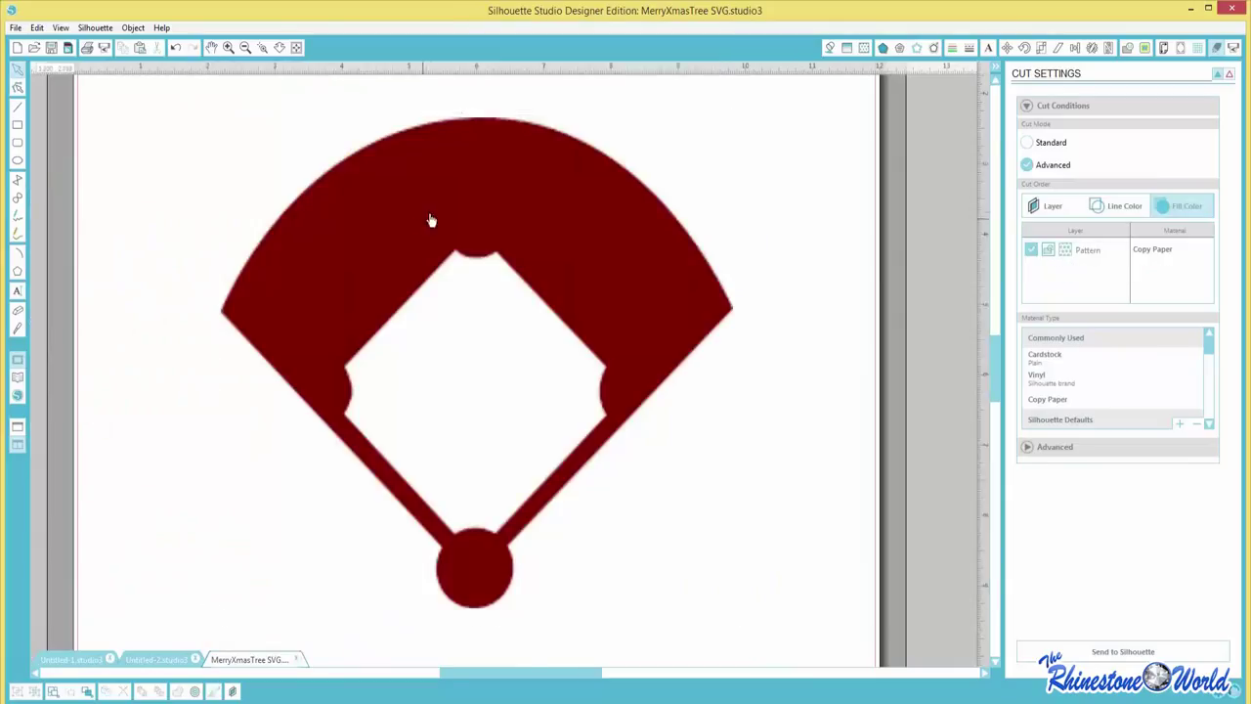
- Reposition the baseball diamond image slightly lower on the page
{"action": "left_click_drag", "start_coordinate": [430, 218], "coordinate": [389, 386]}
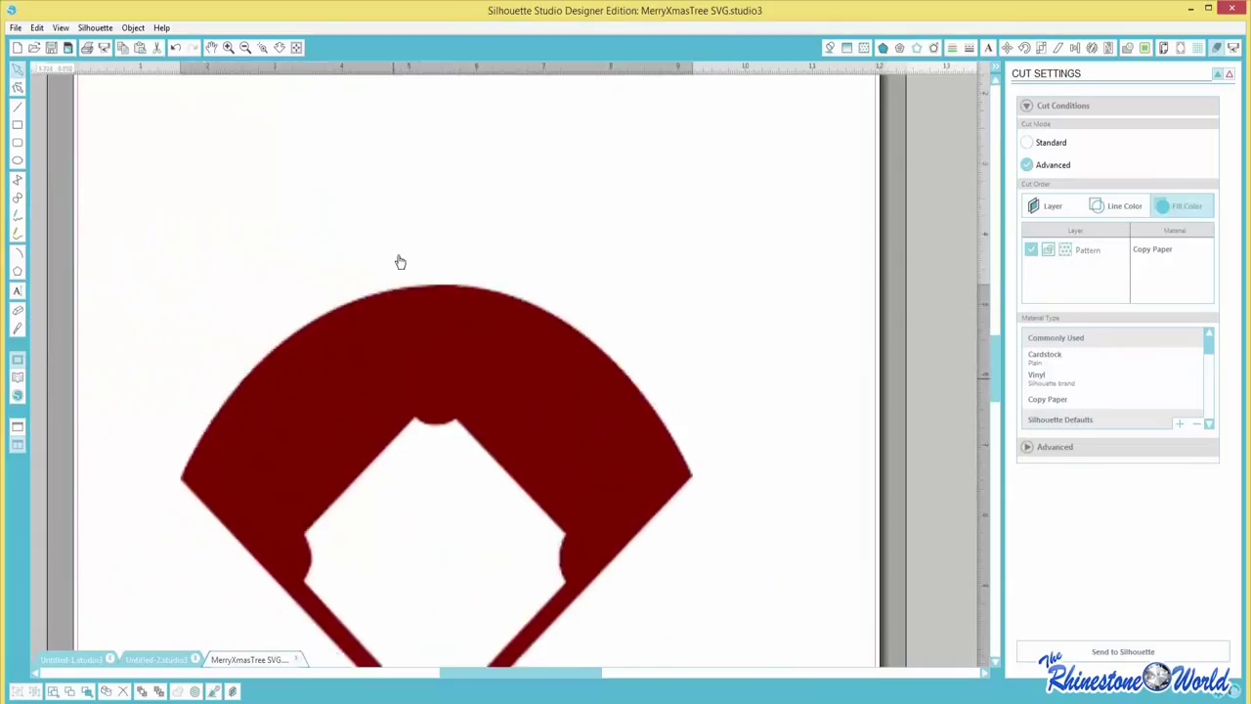
{"action": "left_click", "coordinate": [433, 228]}
{"action": "right_click", "coordinate": [436, 224]}
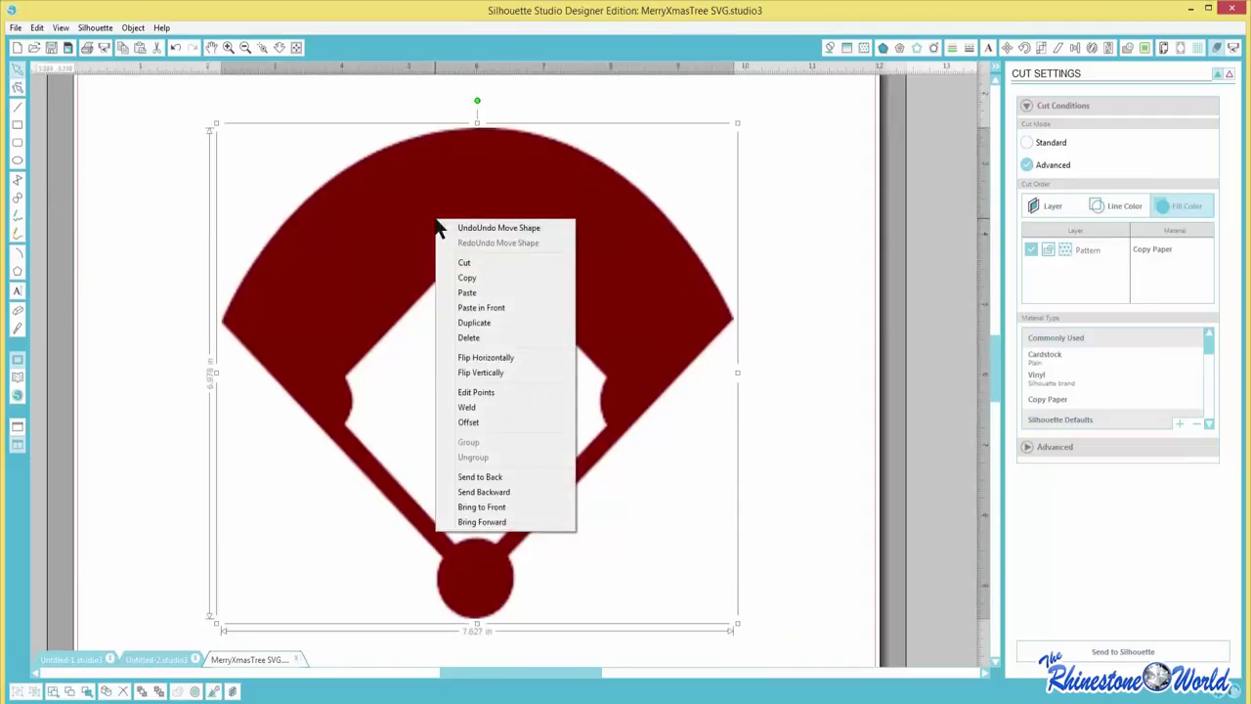
{"action": "left_click", "coordinate": [170, 219]}
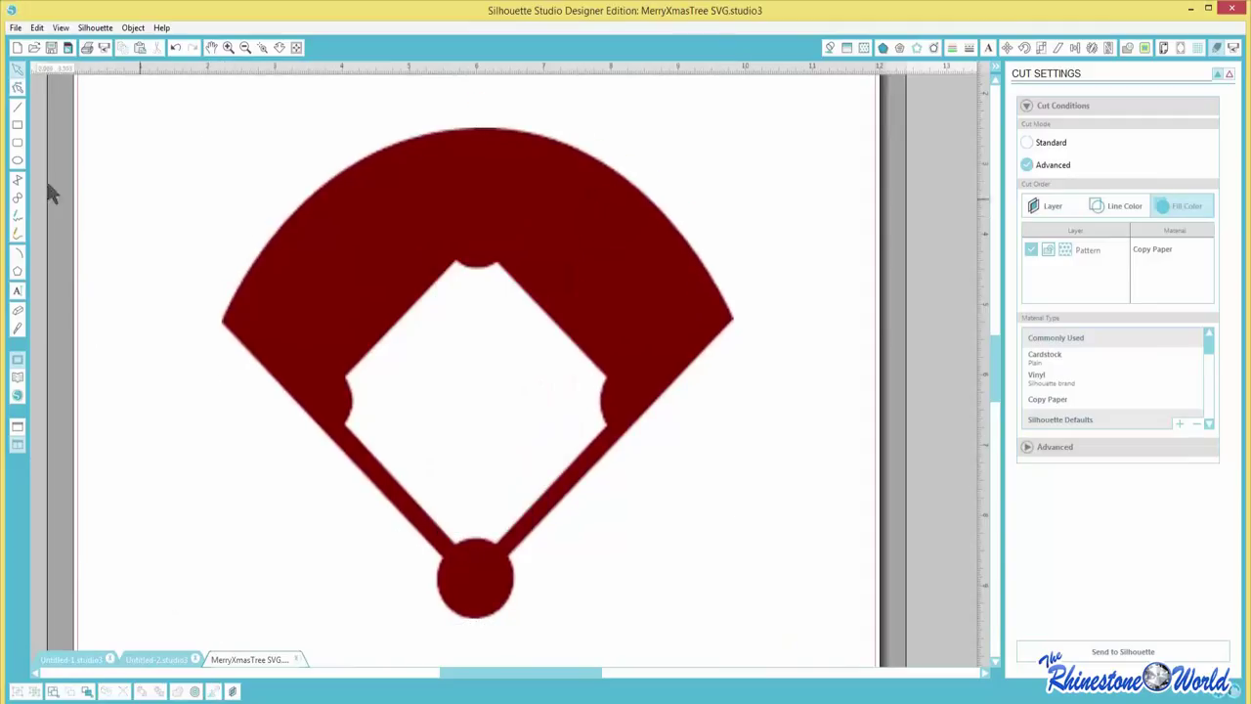
- Draw a smooth freehand line along the upper-left part of the baseball diamond's outer arc
{"action": "left_click", "coordinate": [16, 231]}
{"action": "mouse_move", "coordinate": [231, 301]}
{"action": "left_mouse_down"}
{"action": "mouse_move", "coordinate": [213, 290]}
{"action": "mouse_move", "coordinate": [368, 156]}
{"action": "left_mouse_up"}
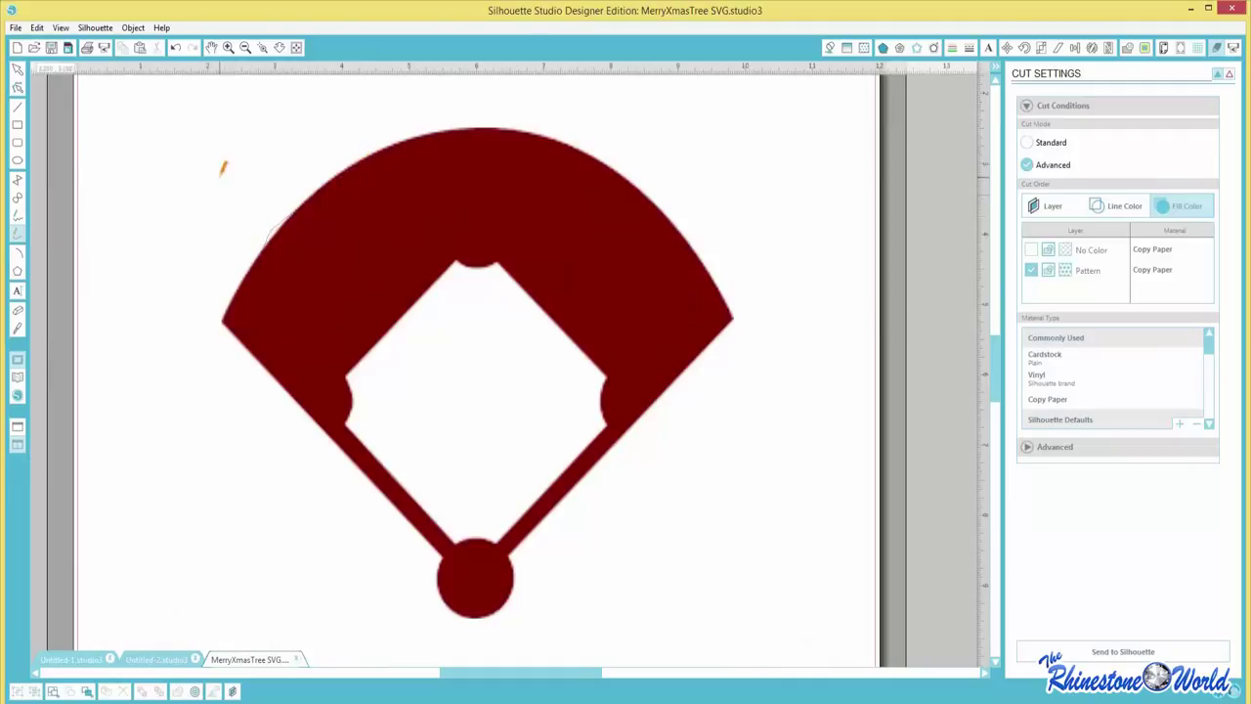
- Draw a curve shape along the diamond's left foul line and around the bottom edge of the home plate circle
{"action": "left_click", "coordinate": [17, 201]}
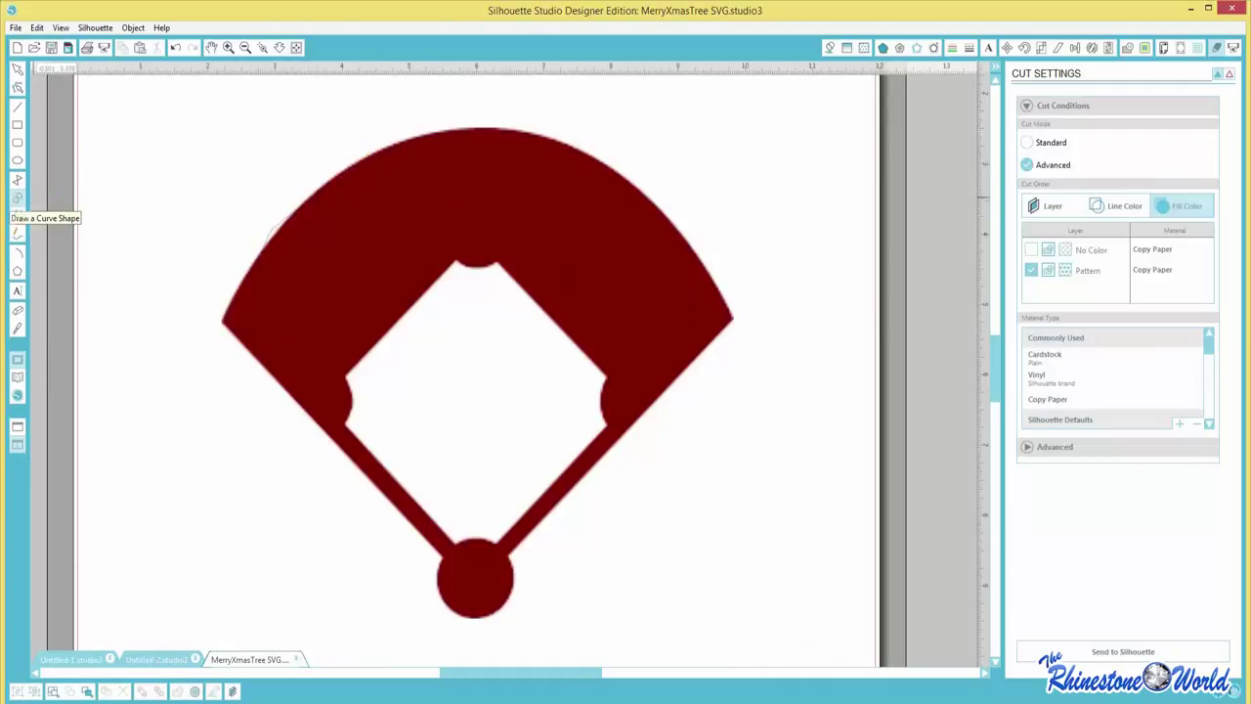
{"action": "left_click", "coordinate": [224, 326]}
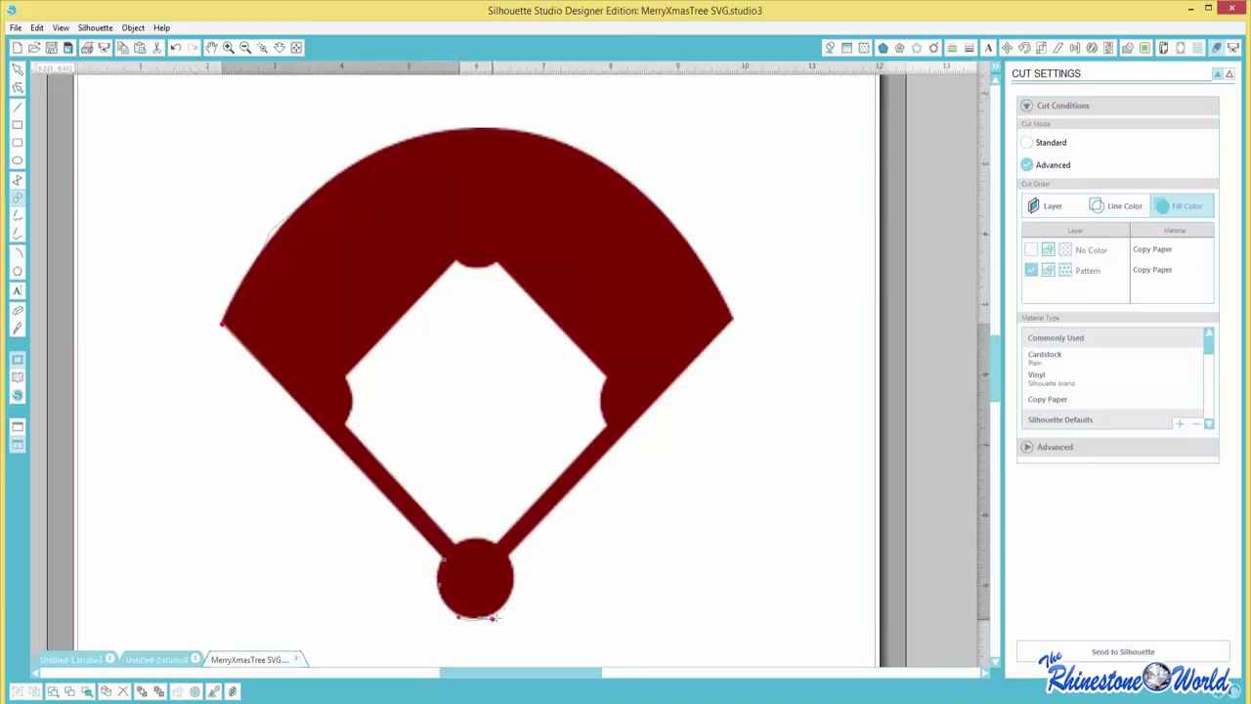
{"action": "key", "text": "Escape"}
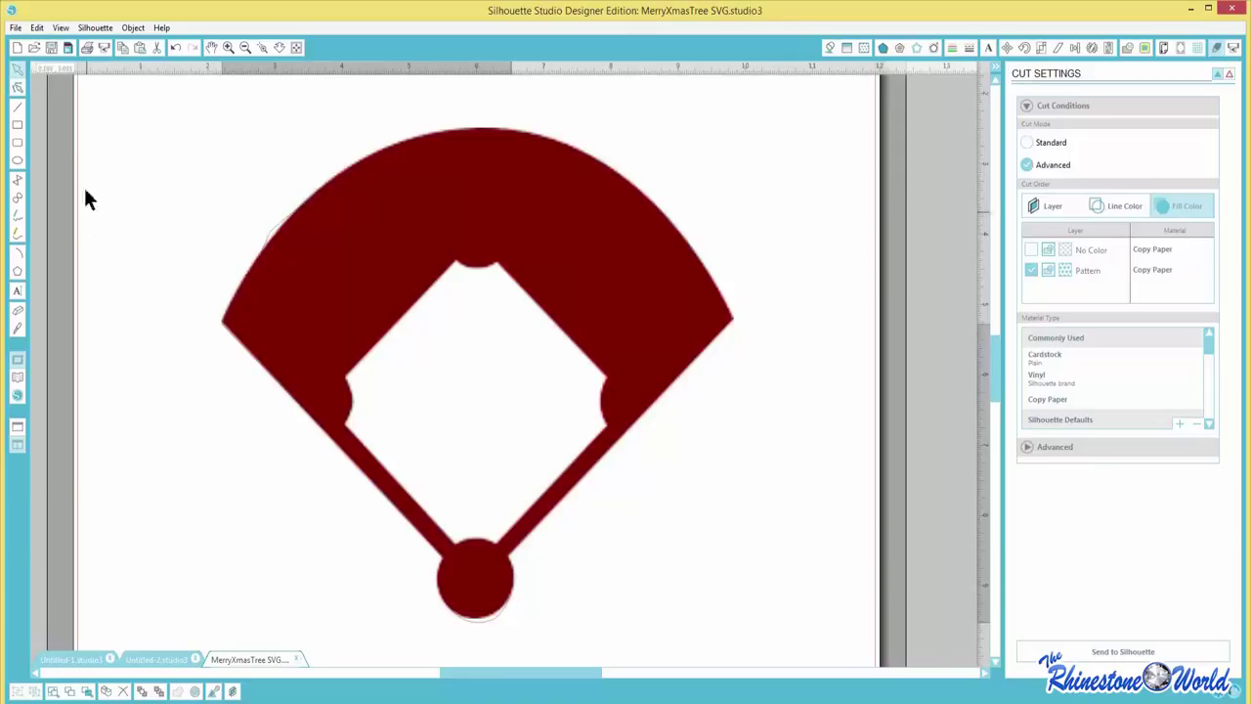
{"action": "left_click", "coordinate": [234, 244]}
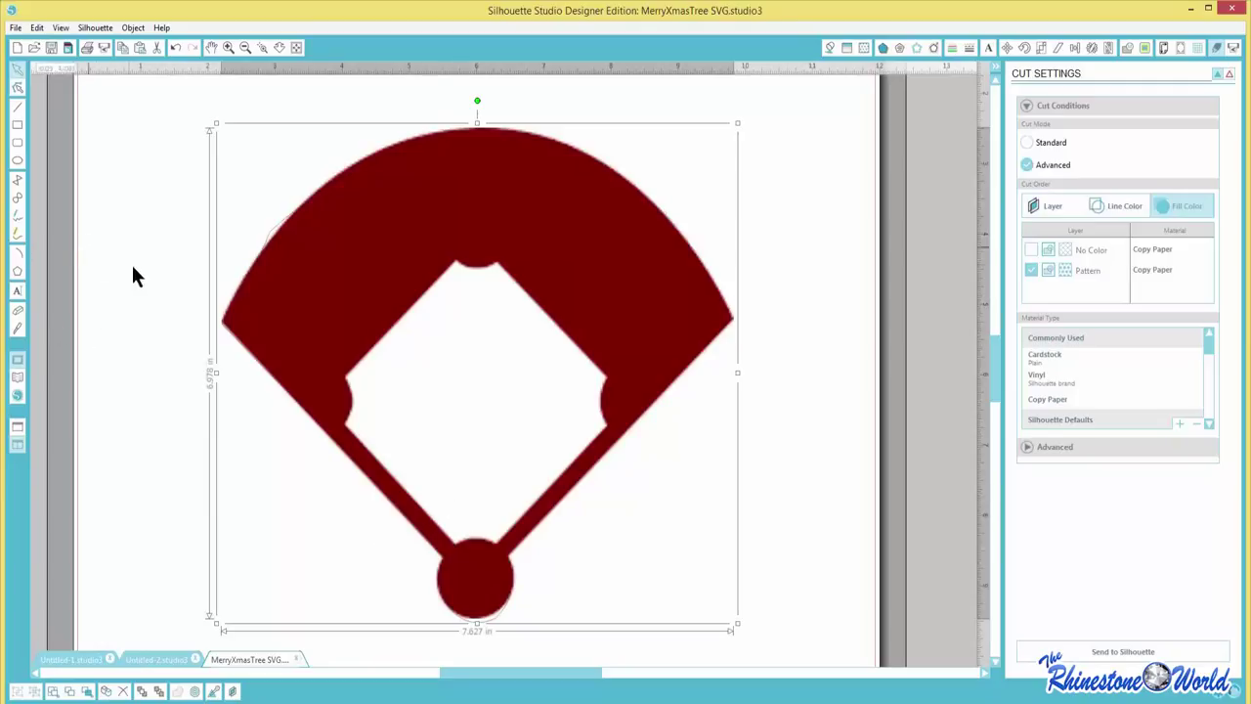
{"action": "left_click", "coordinate": [101, 204]}
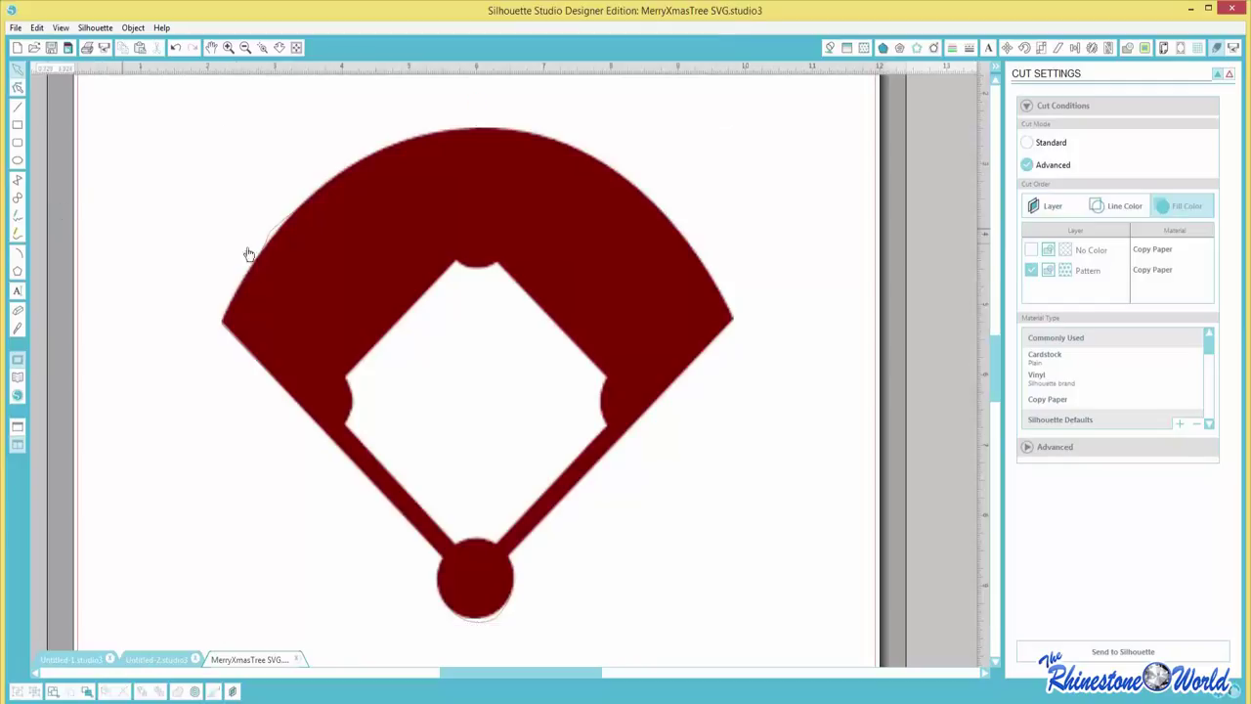
- Draw a polygon line from the diamond's right corner down the right foul line and around the right side of the home plate circle
{"action": "left_click", "coordinate": [18, 183]}
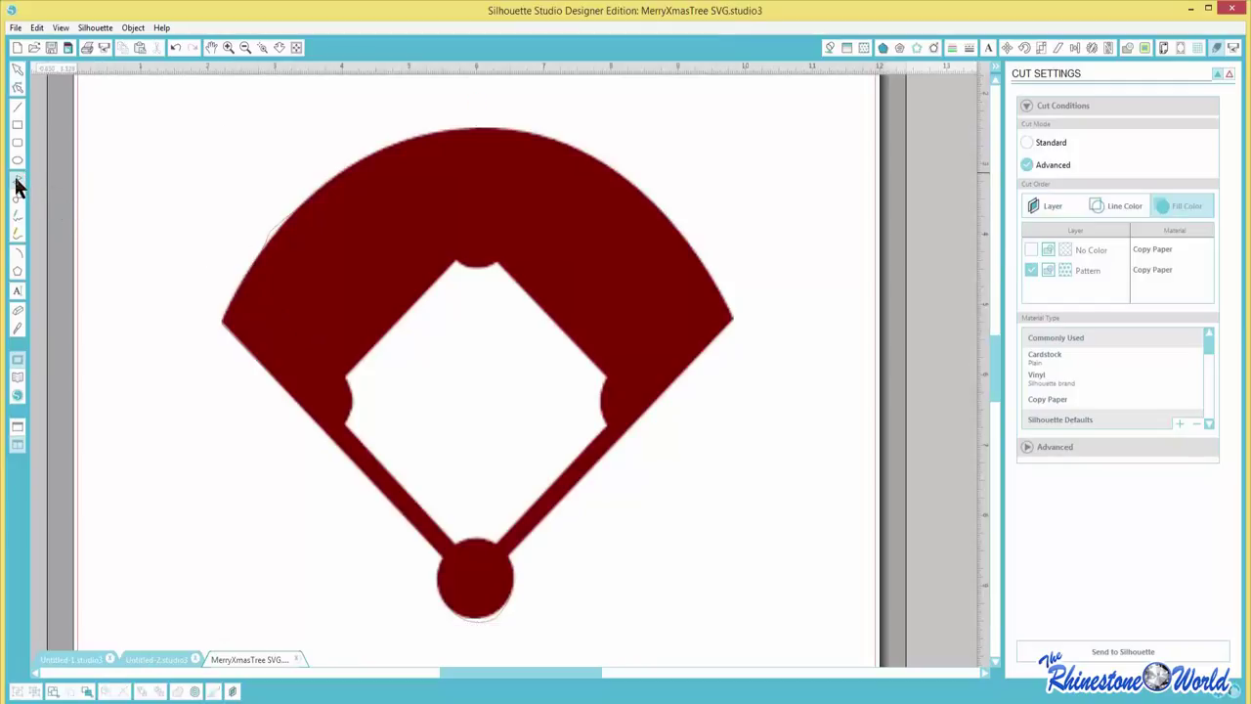
{"action": "left_click", "coordinate": [732, 317]}
{"action": "left_click", "coordinate": [589, 490]}
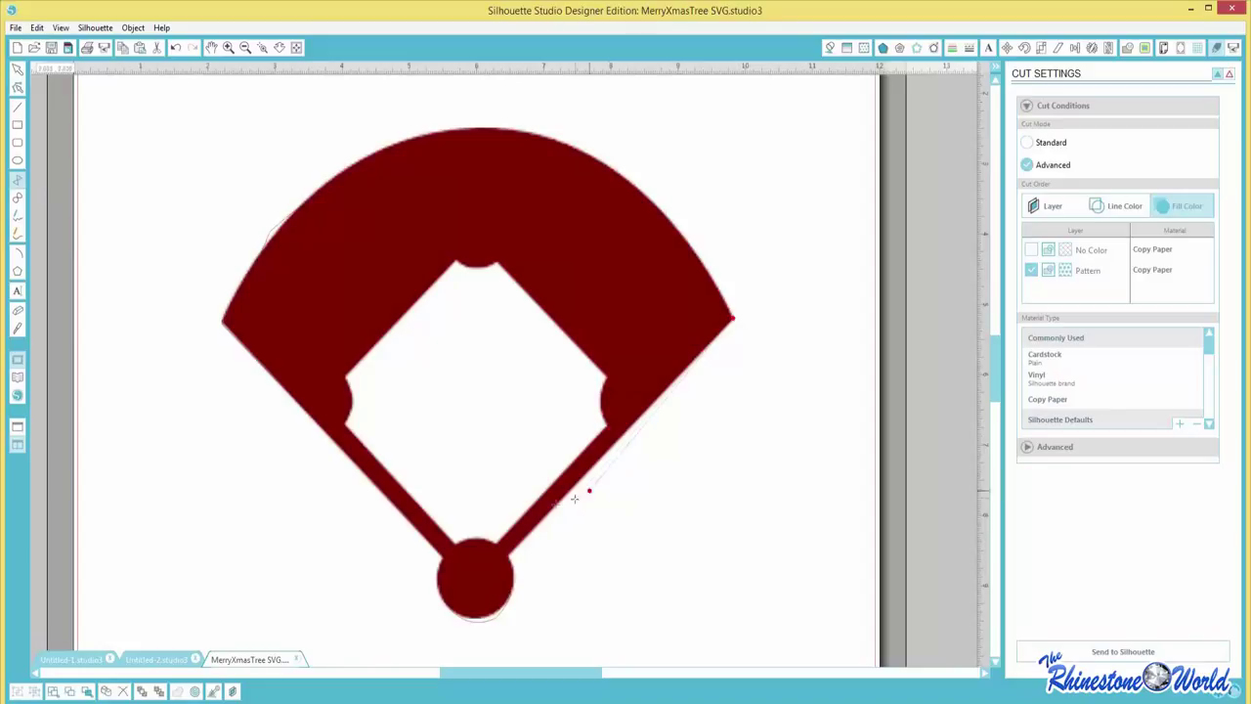
{"action": "left_click", "coordinate": [510, 554]}
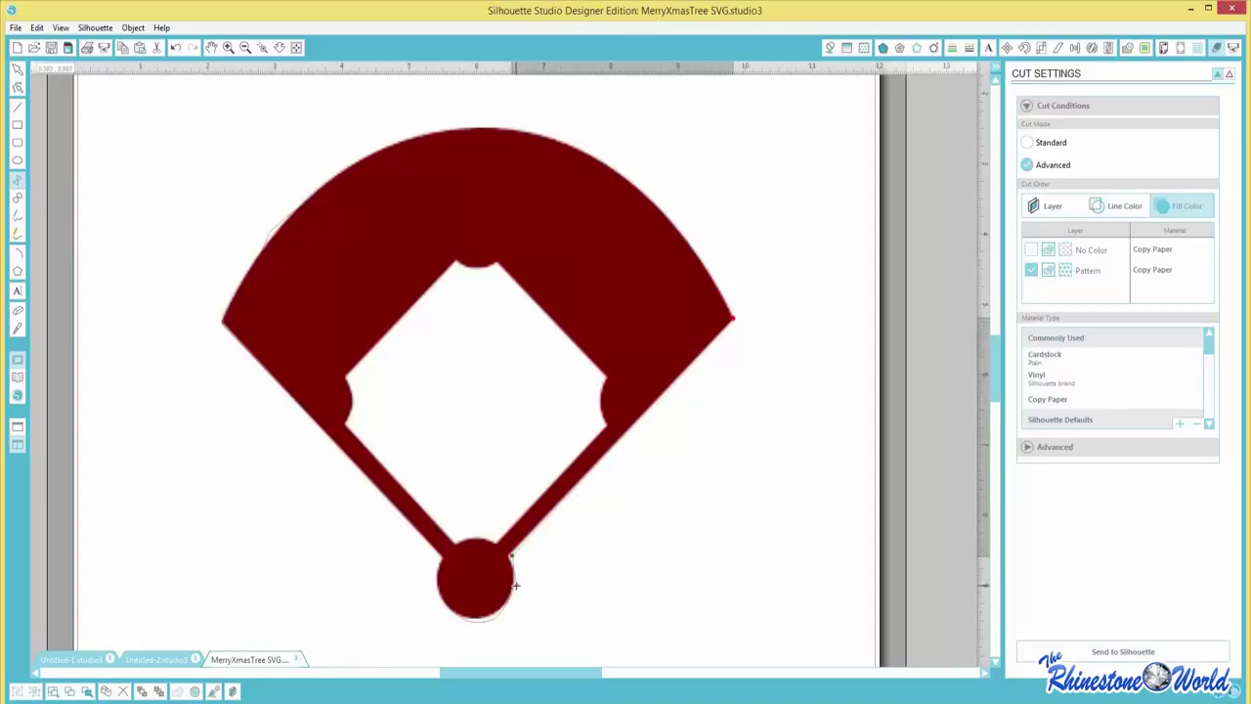
{"action": "left_click", "coordinate": [515, 585]}
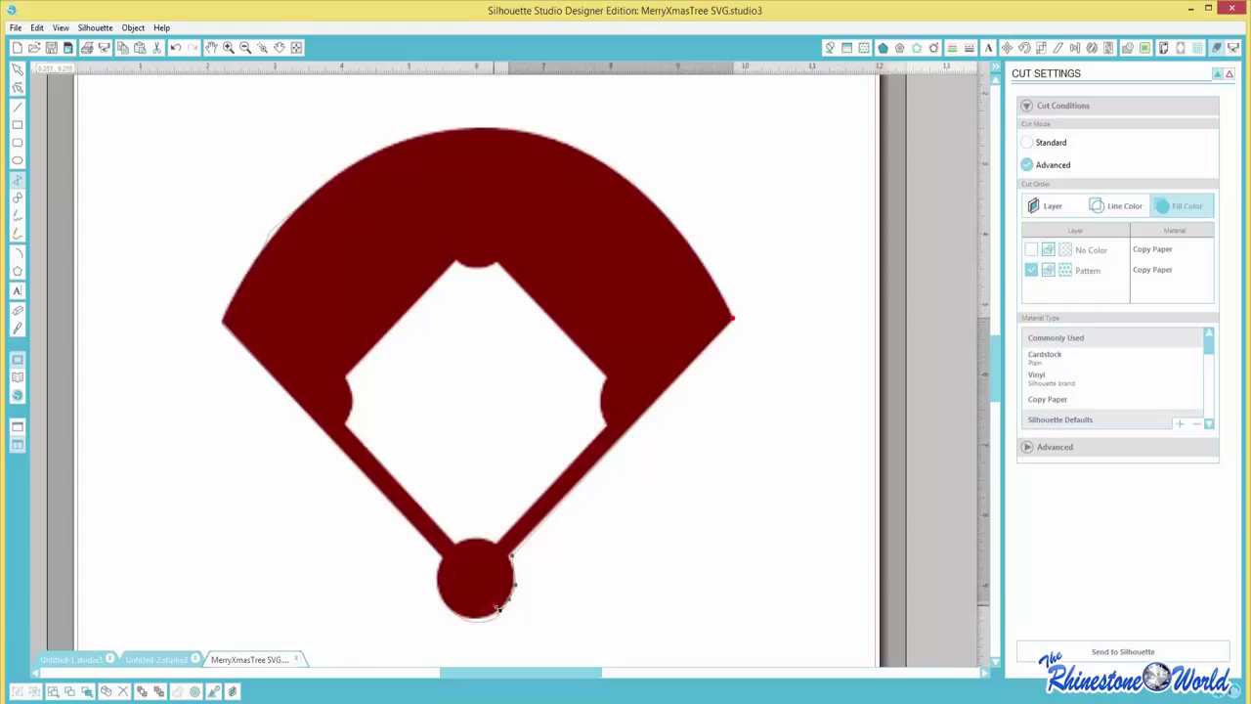
{"action": "key", "text": "Escape"}
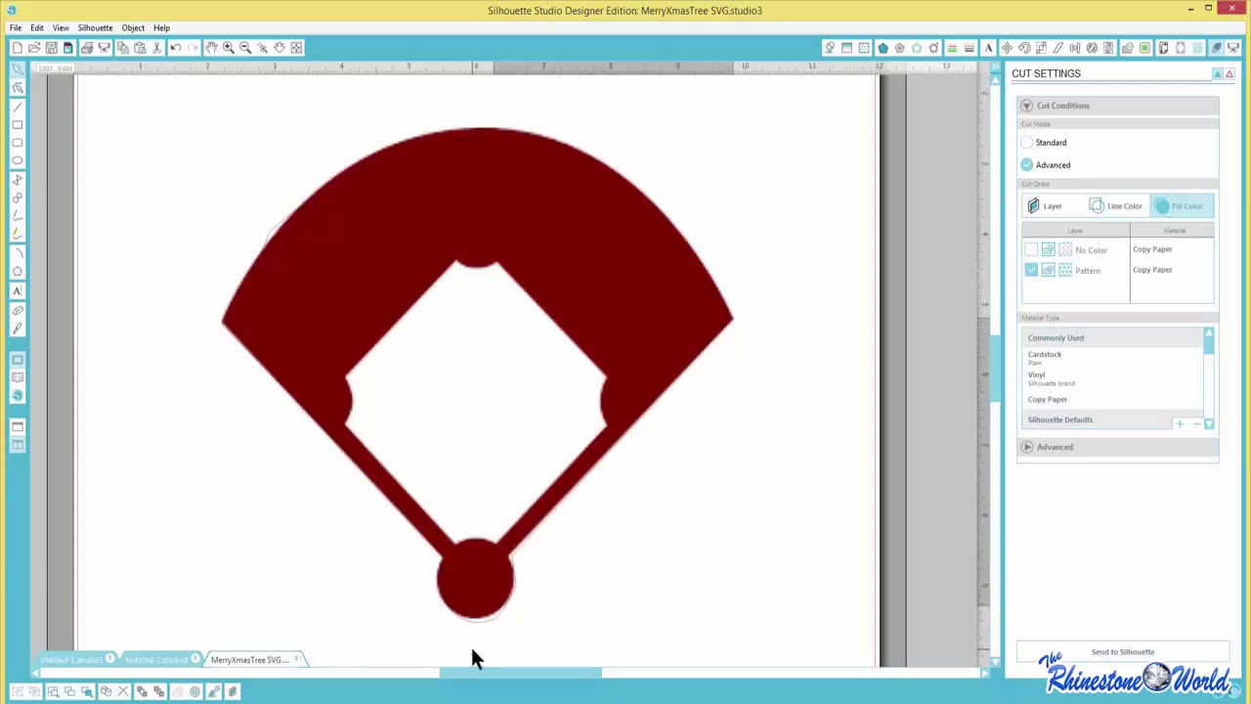
- Delete the baseball diamond image and all the hand-drawn outline segments from the page
{"action": "left_click_drag", "start_coordinate": [548, 166], "coordinate": [527, 186]}
{"action": "key", "text": "Delete"}
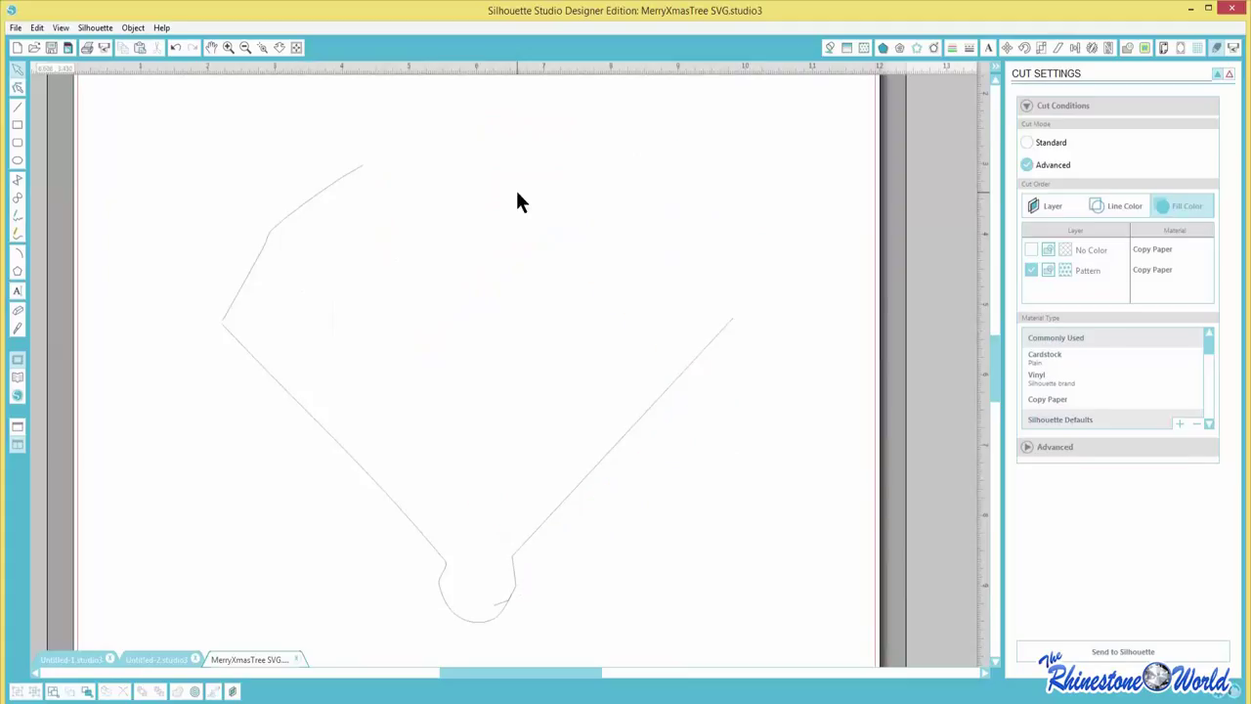
{"action": "left_click_drag", "start_coordinate": [134, 142], "coordinate": [783, 640]}
{"action": "key", "text": "Delete"}
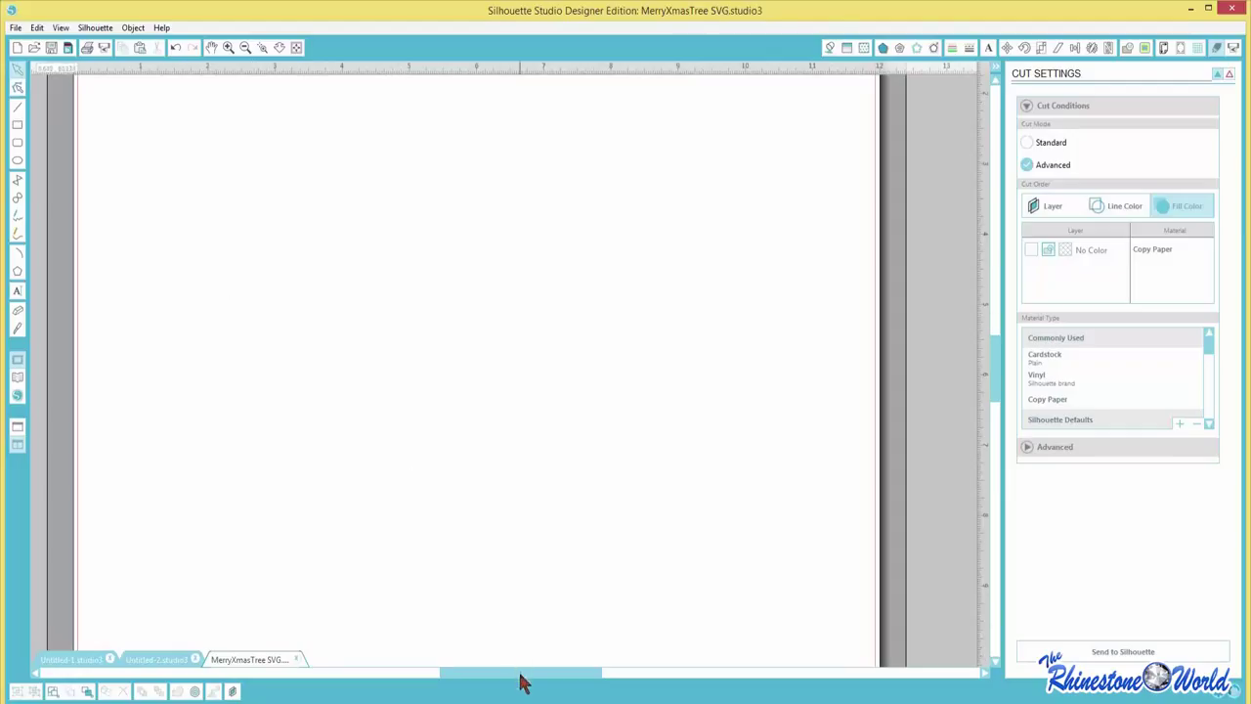
- Paste the baseball diamond image, enlarge it to about 6.46 in wide and reposition it toward the left of the page
{"action": "left_click_drag", "start_coordinate": [523, 682], "coordinate": [491, 686]}
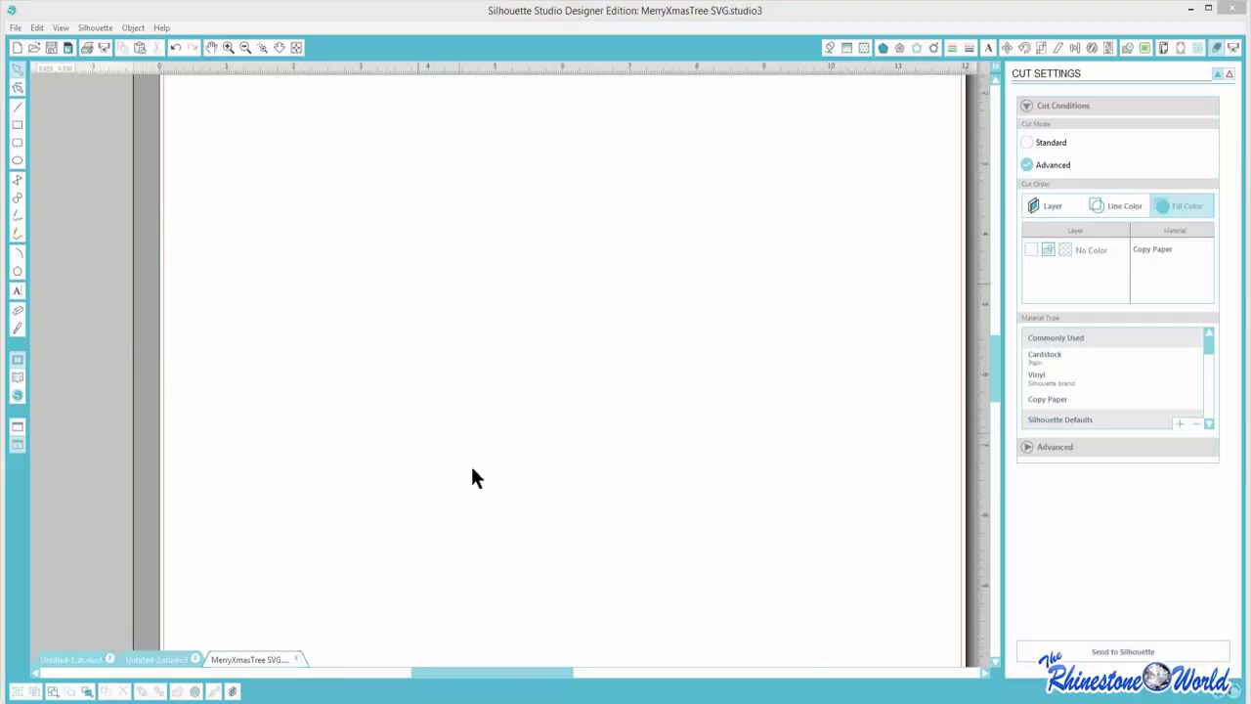
{"action": "left_click_drag", "start_coordinate": [486, 672], "coordinate": [514, 673]}
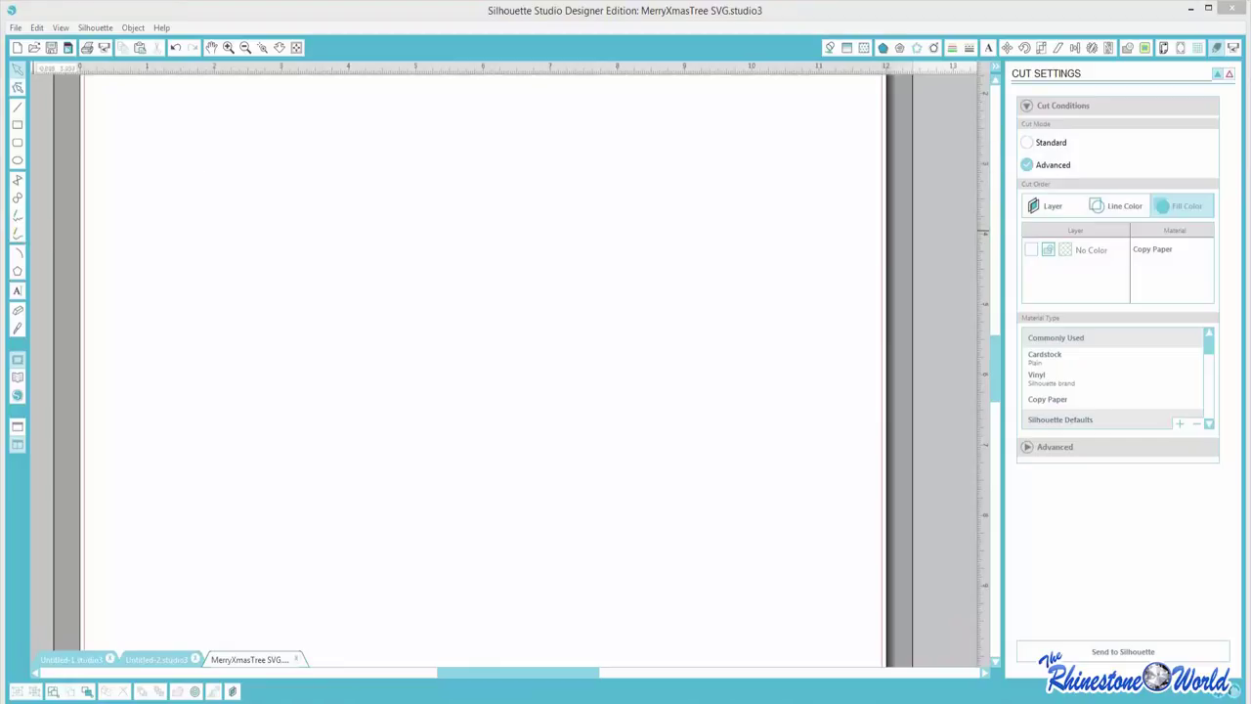
{"action": "key", "text": "ctrl+v"}
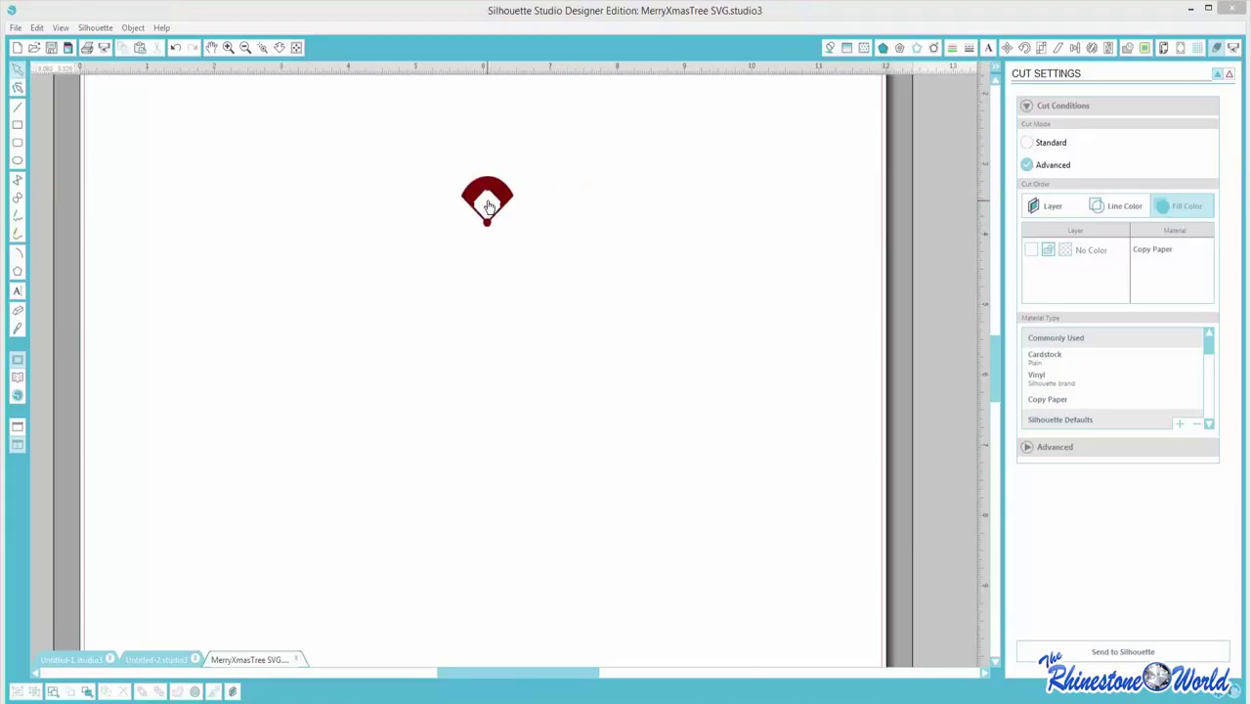
{"action": "left_click", "coordinate": [505, 215]}
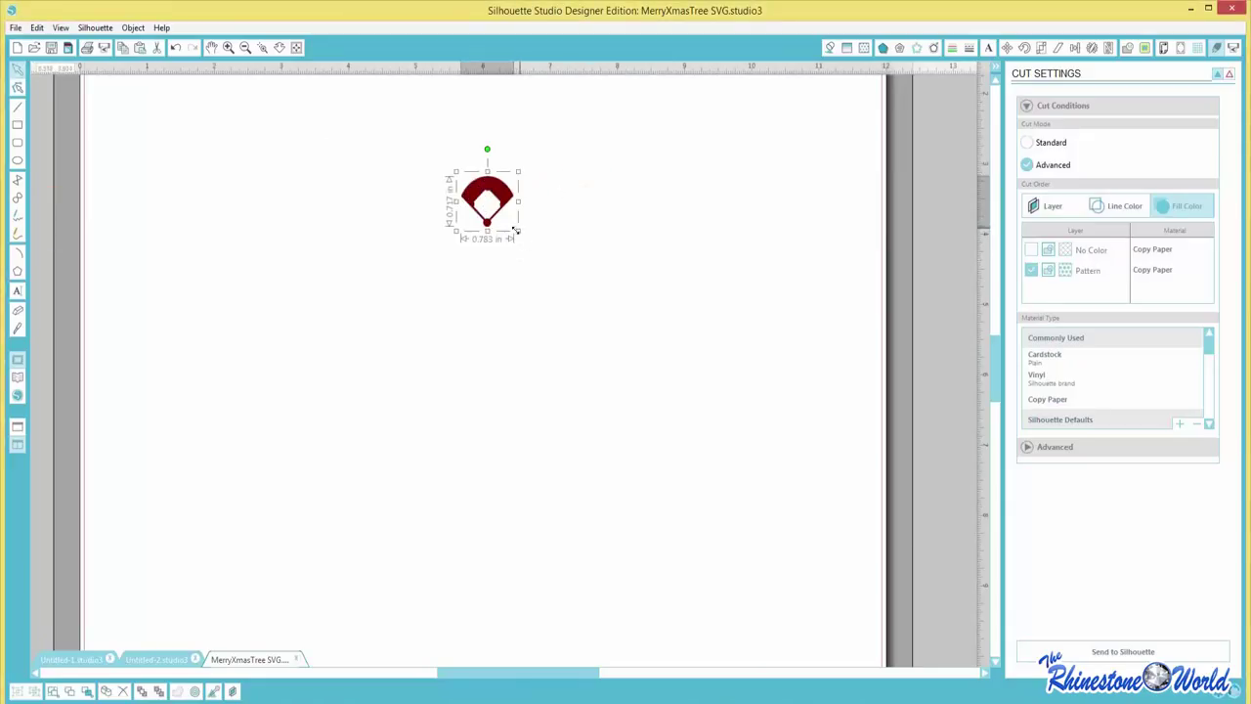
{"action": "left_click", "coordinate": [518, 240]}
{"action": "left_click_drag", "start_coordinate": [519, 233], "coordinate": [892, 589]}
{"action": "left_click_drag", "start_coordinate": [748, 287], "coordinate": [514, 270]}
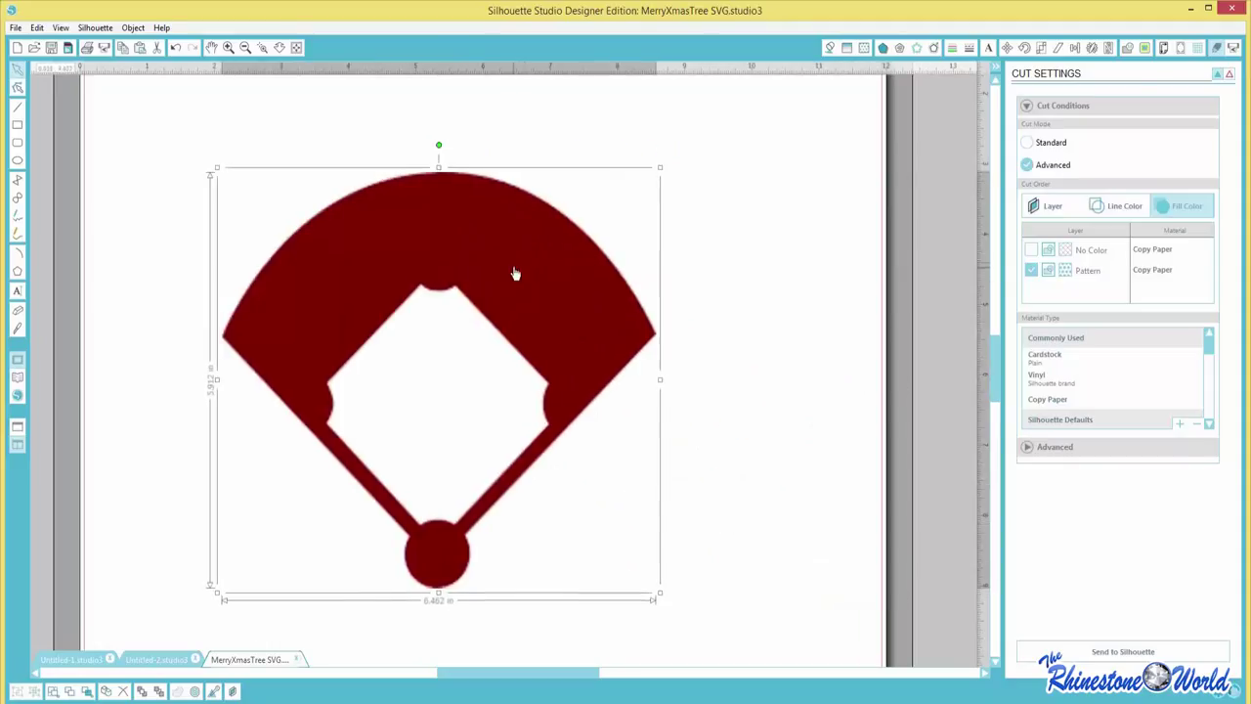
{"action": "left_click", "coordinate": [1145, 48]}
{"action": "left_click", "coordinate": [1060, 124]}
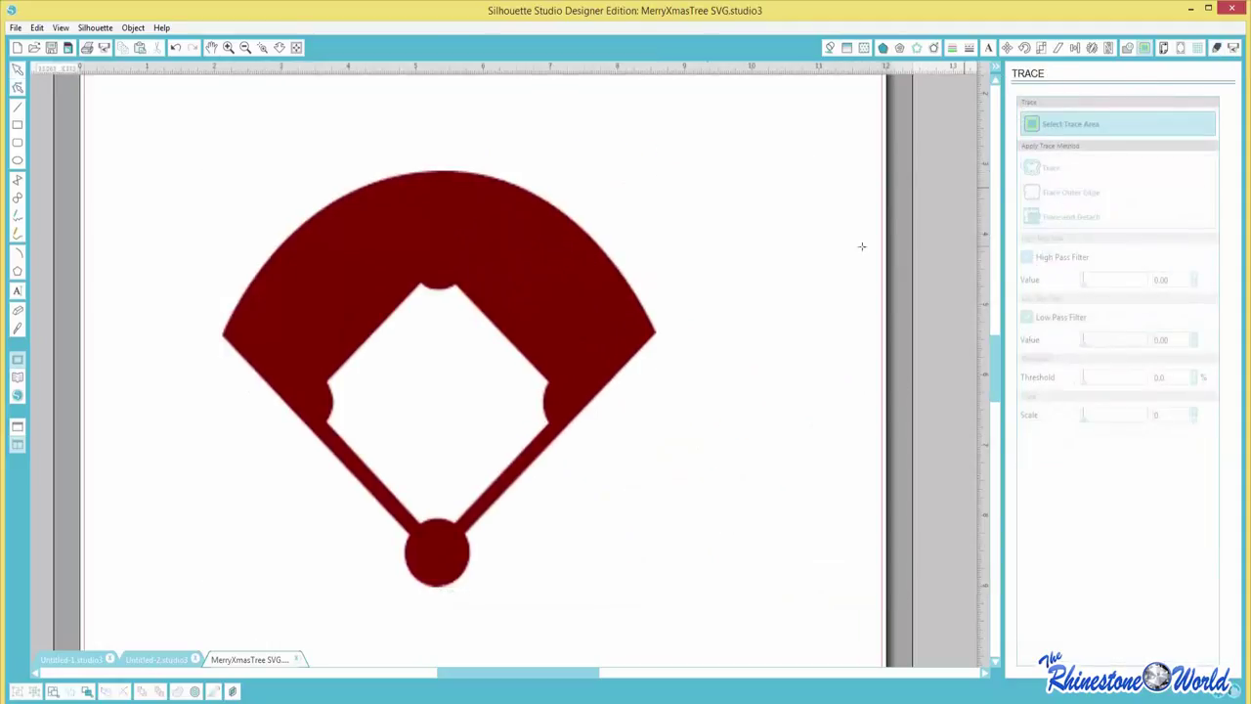
{"action": "mouse_move", "coordinate": [521, 324]}
{"action": "left_mouse_down"}
{"action": "mouse_move", "coordinate": [626, 329]}
{"action": "mouse_move", "coordinate": [528, 255]}
{"action": "left_mouse_up"}
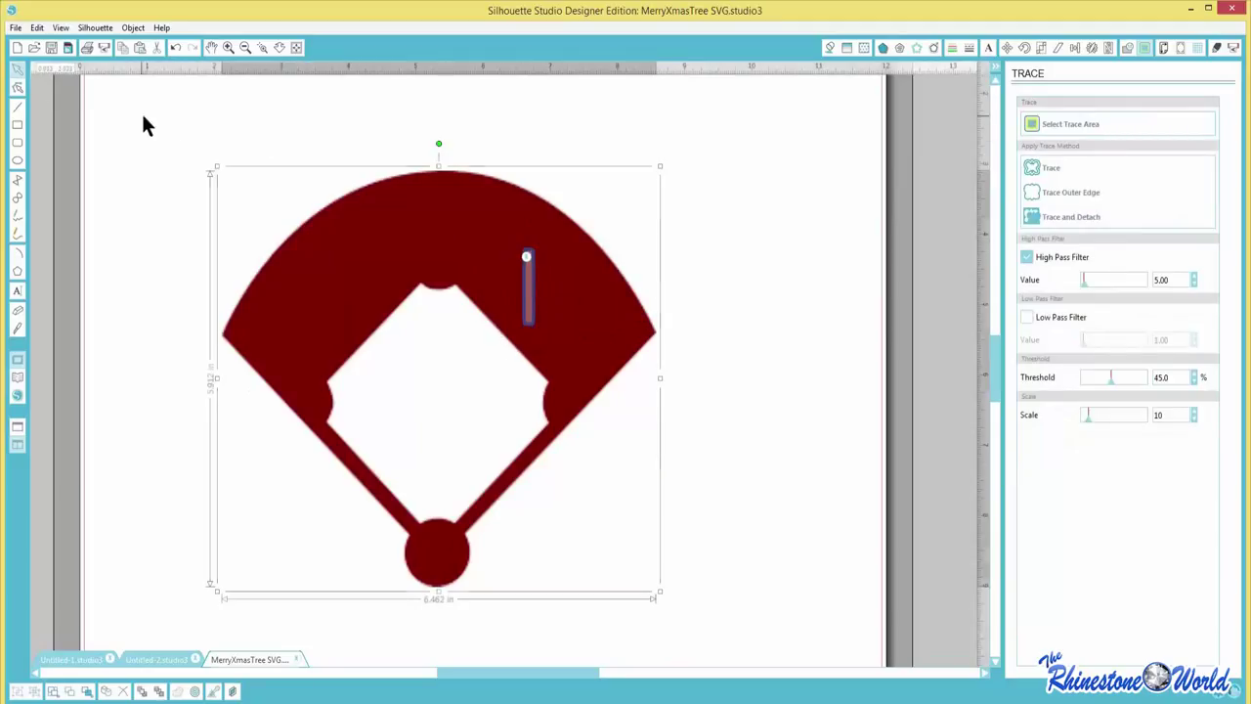
{"action": "left_click", "coordinate": [143, 125]}
{"action": "left_click", "coordinate": [528, 257]}
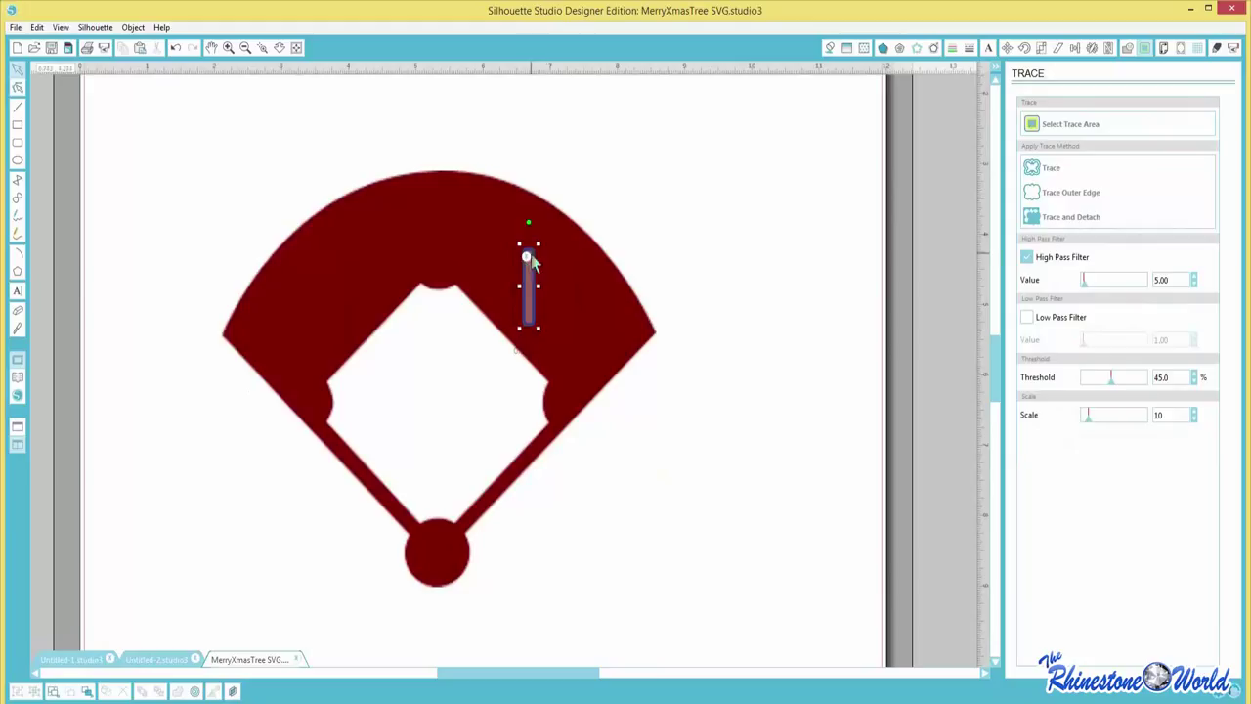
{"action": "key", "text": "Delete"}
- Select a trace area around the whole baseball diamond and trace it with the high pass filter set to 300
{"action": "left_click", "coordinate": [1037, 127]}
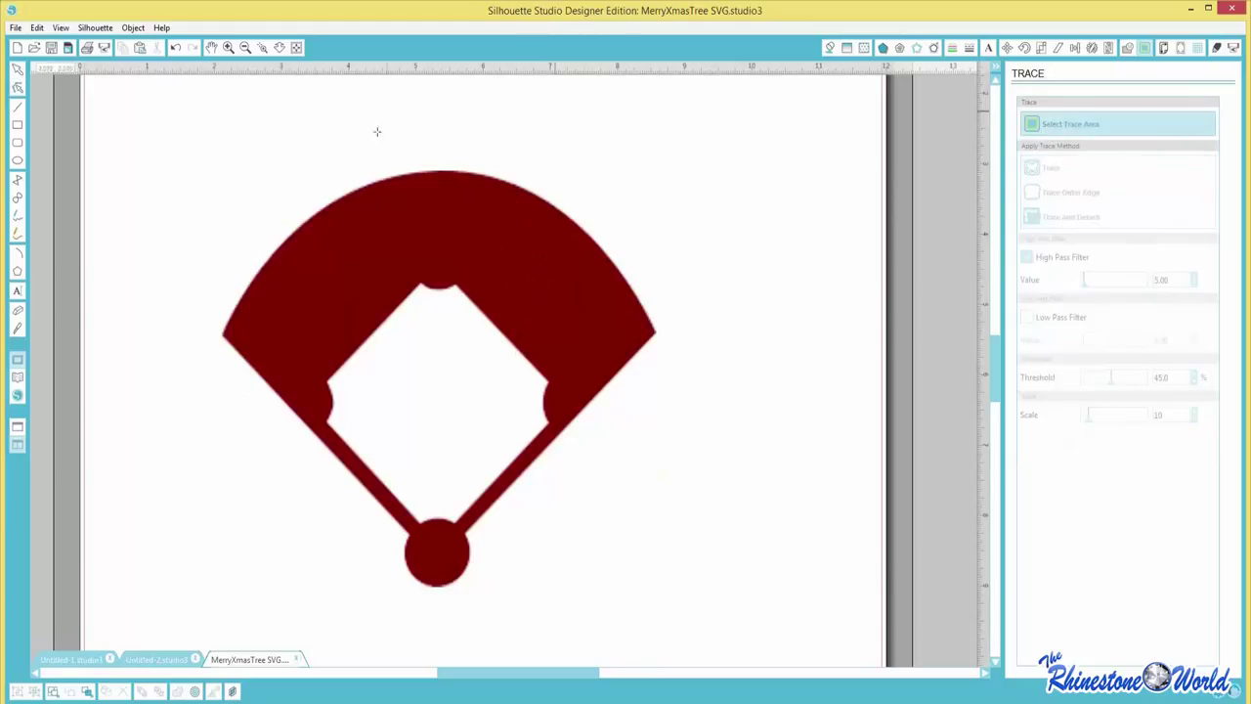
{"action": "mouse_move", "coordinate": [178, 155]}
{"action": "left_mouse_down"}
{"action": "mouse_move", "coordinate": [631, 522]}
{"action": "mouse_move", "coordinate": [662, 601]}
{"action": "left_mouse_up"}
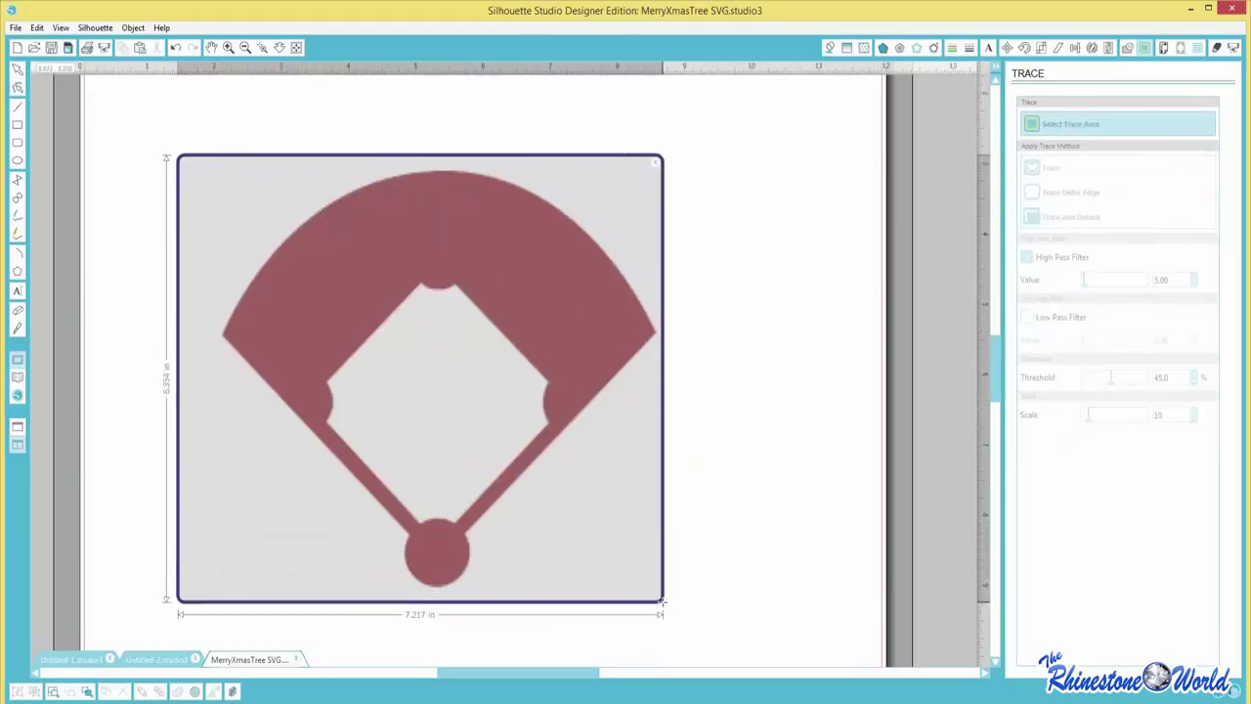
{"action": "left_click_drag", "start_coordinate": [172, 378], "coordinate": [211, 378]}
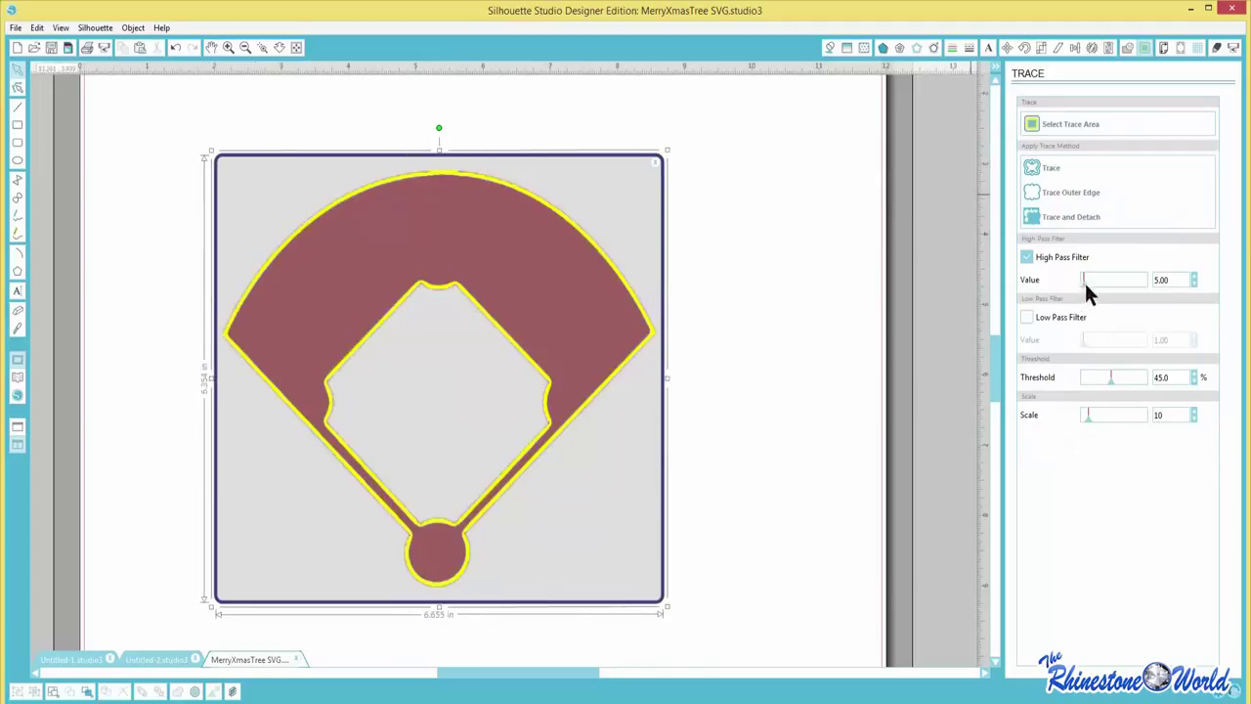
{"action": "left_click_drag", "start_coordinate": [1084, 280], "coordinate": [1169, 283]}
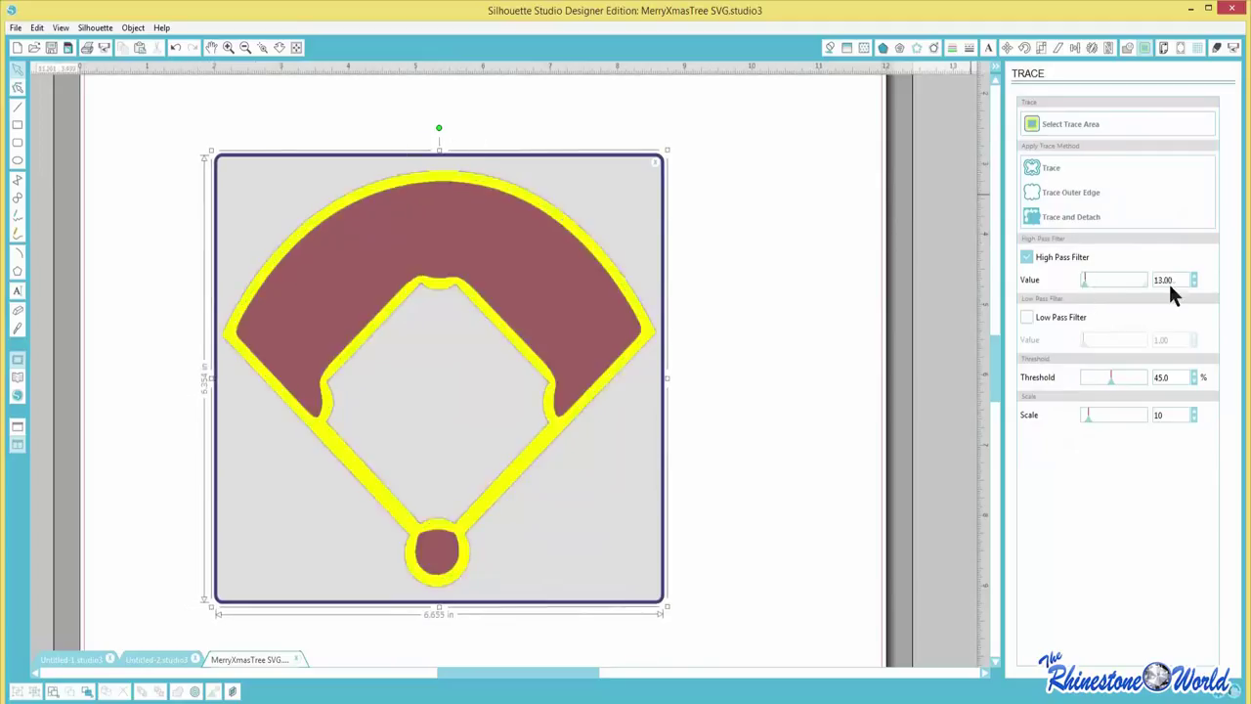
{"action": "left_click", "coordinate": [1052, 164]}
- Remove the original image from the traced outline and fill the traced baseball diamond with red
{"action": "left_click_drag", "start_coordinate": [541, 284], "coordinate": [738, 241]}
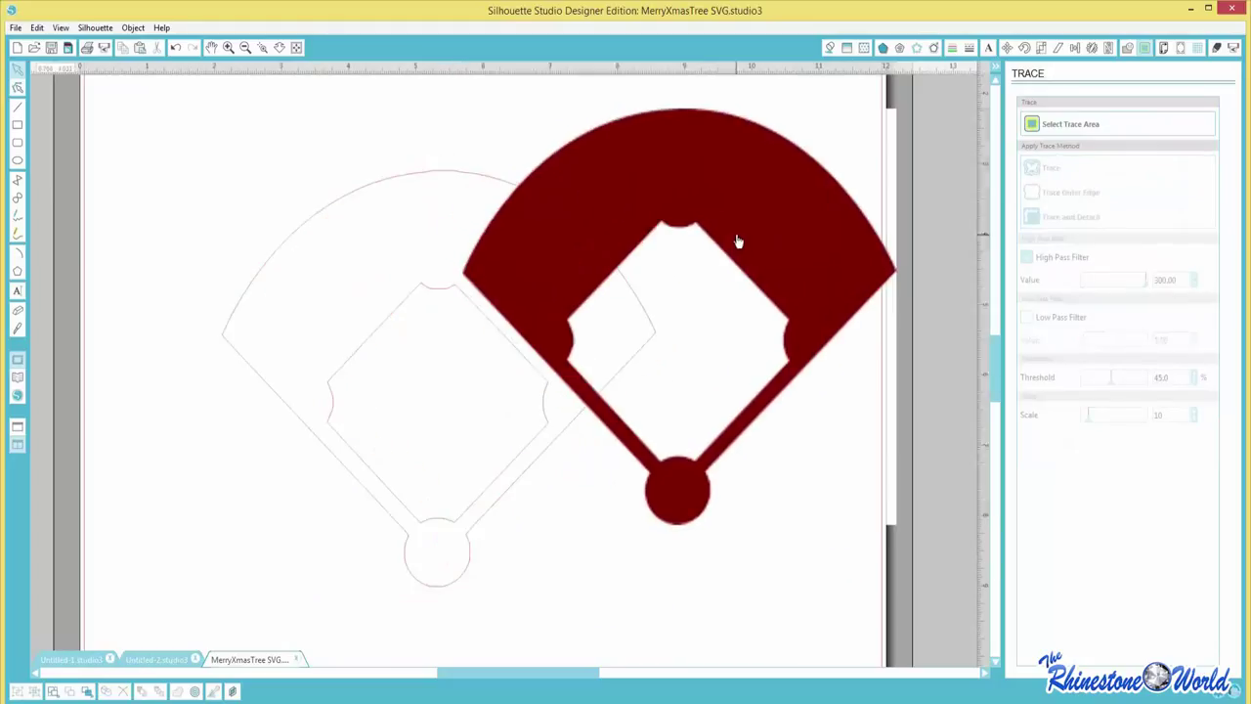
{"action": "key", "text": "Delete"}
{"action": "left_click", "coordinate": [607, 266]}
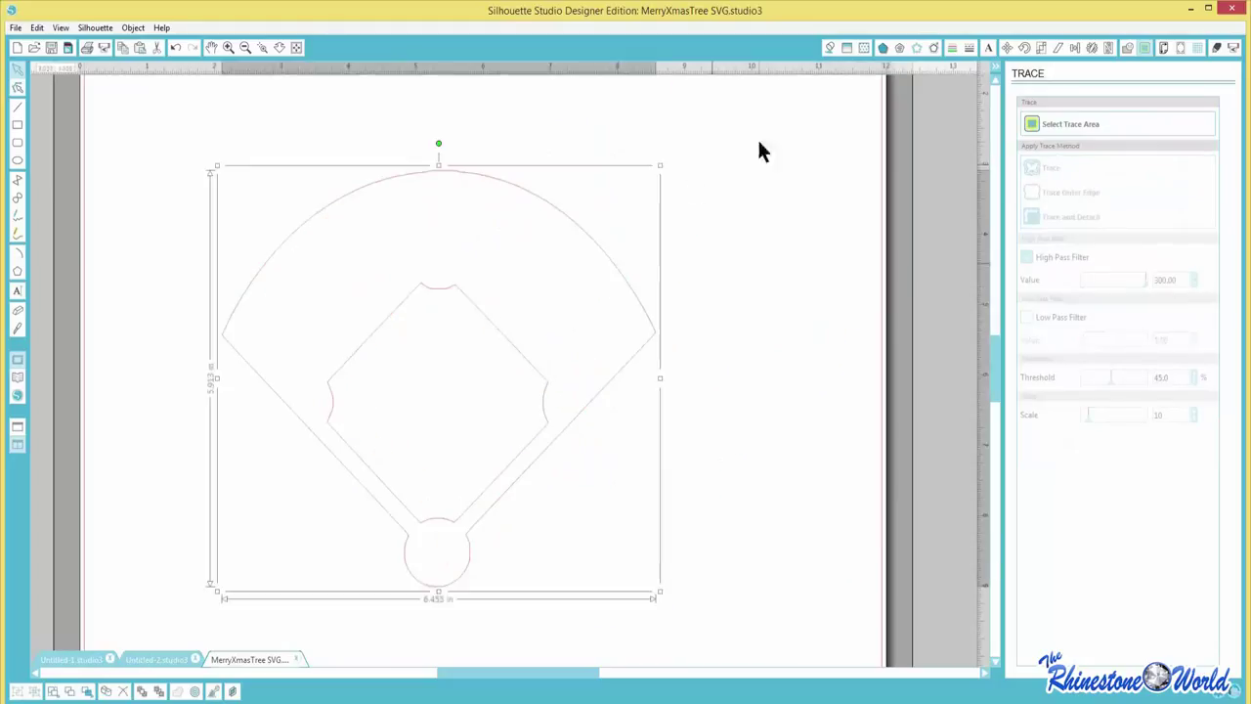
{"action": "left_click", "coordinate": [827, 47]}
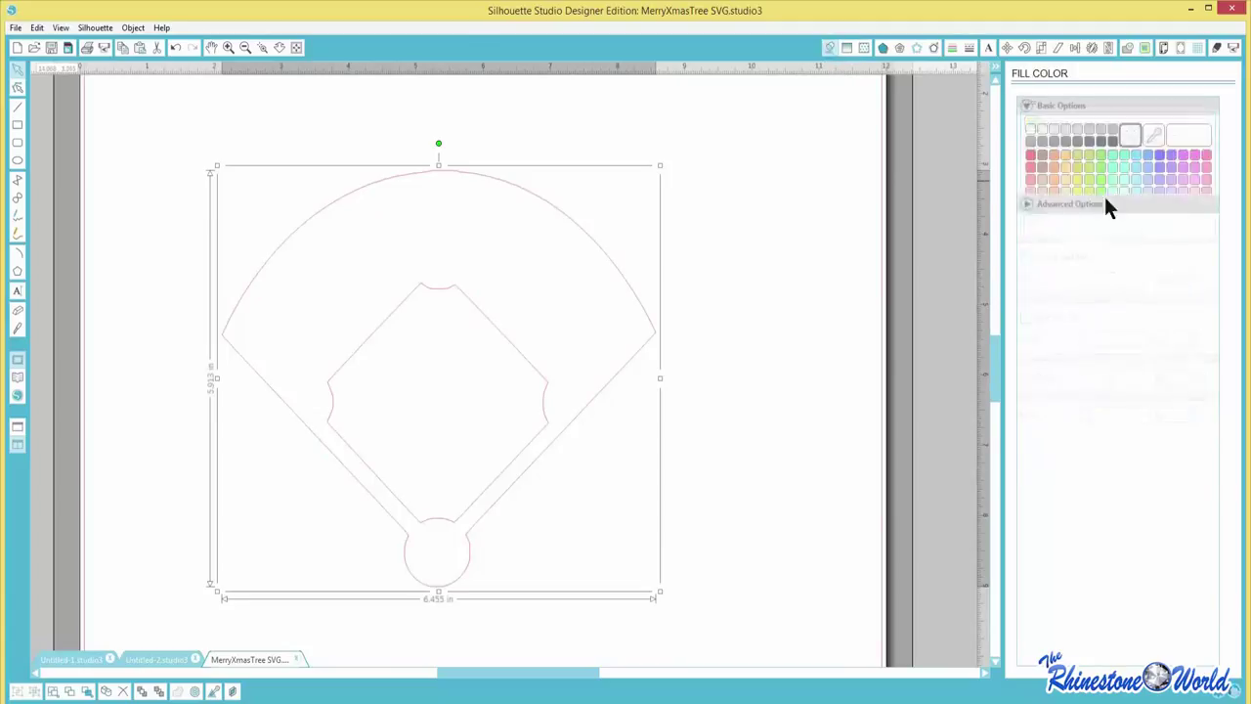
{"action": "left_click", "coordinate": [1031, 158]}
{"action": "left_click", "coordinate": [719, 252]}
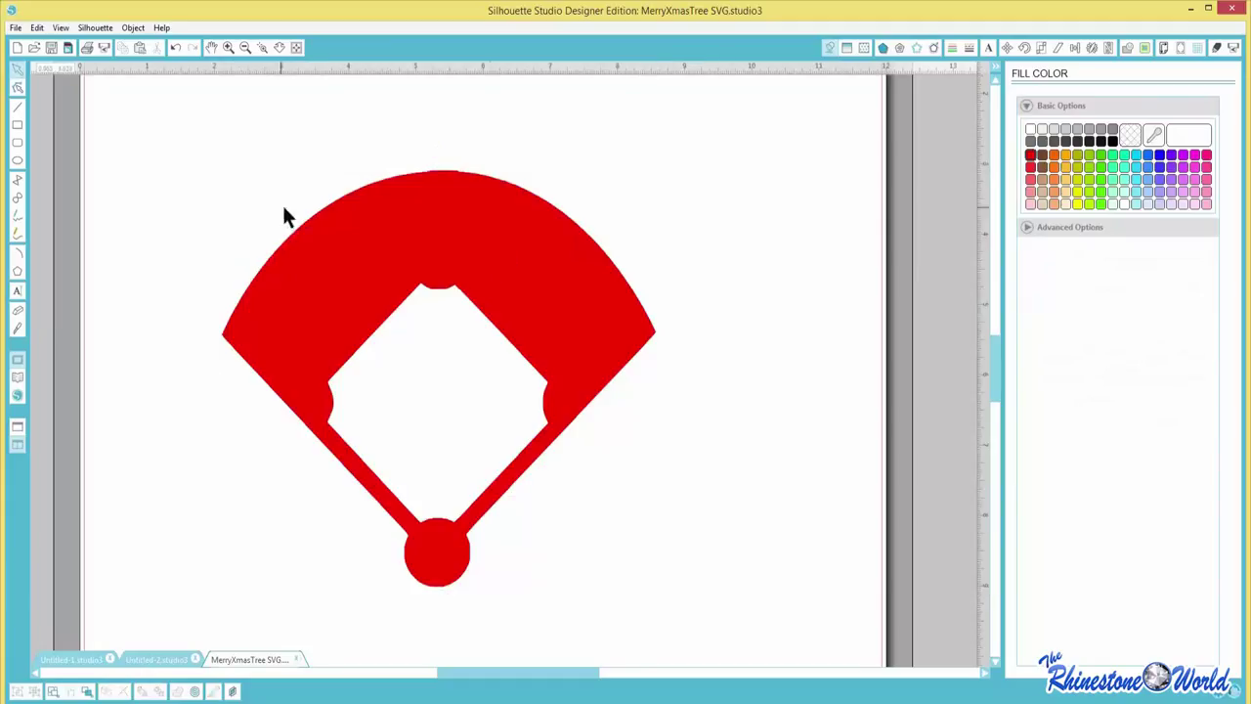
- Add the player's first name as Arial Unicode MS text above the diamond and enlarge it to about 97 pt
{"action": "left_click", "coordinate": [16, 291]}
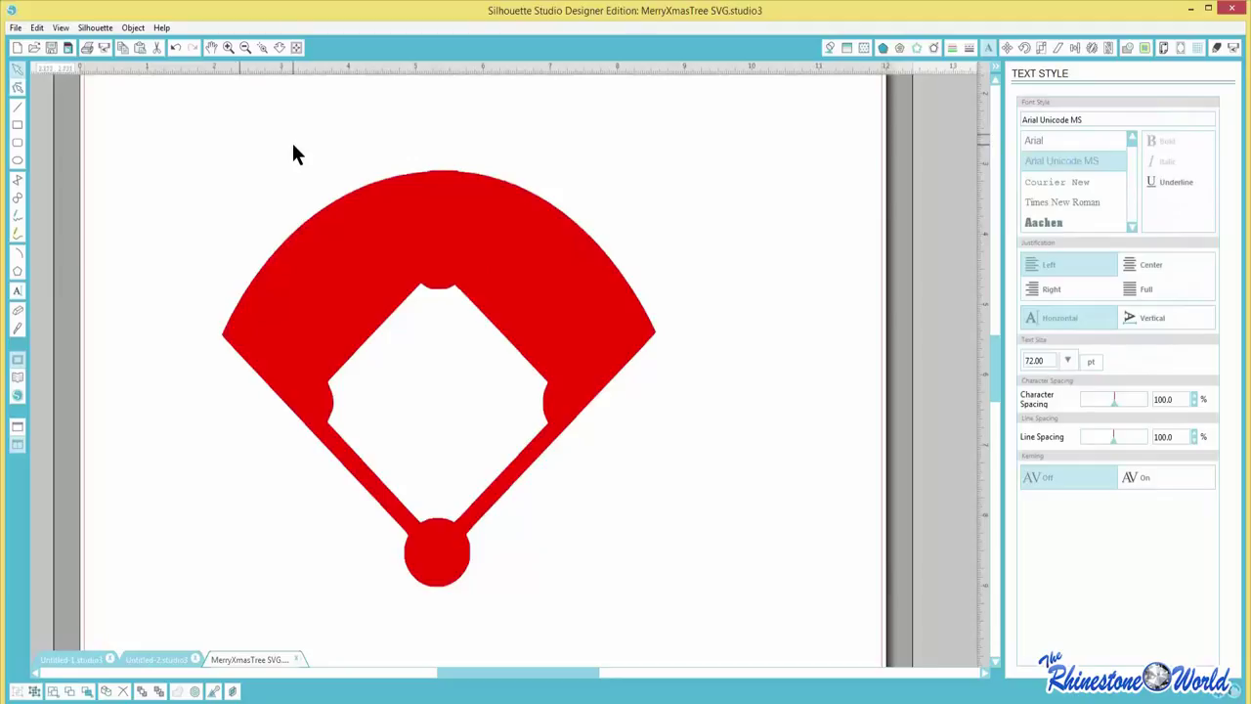
{"action": "type", "text": "RU"}
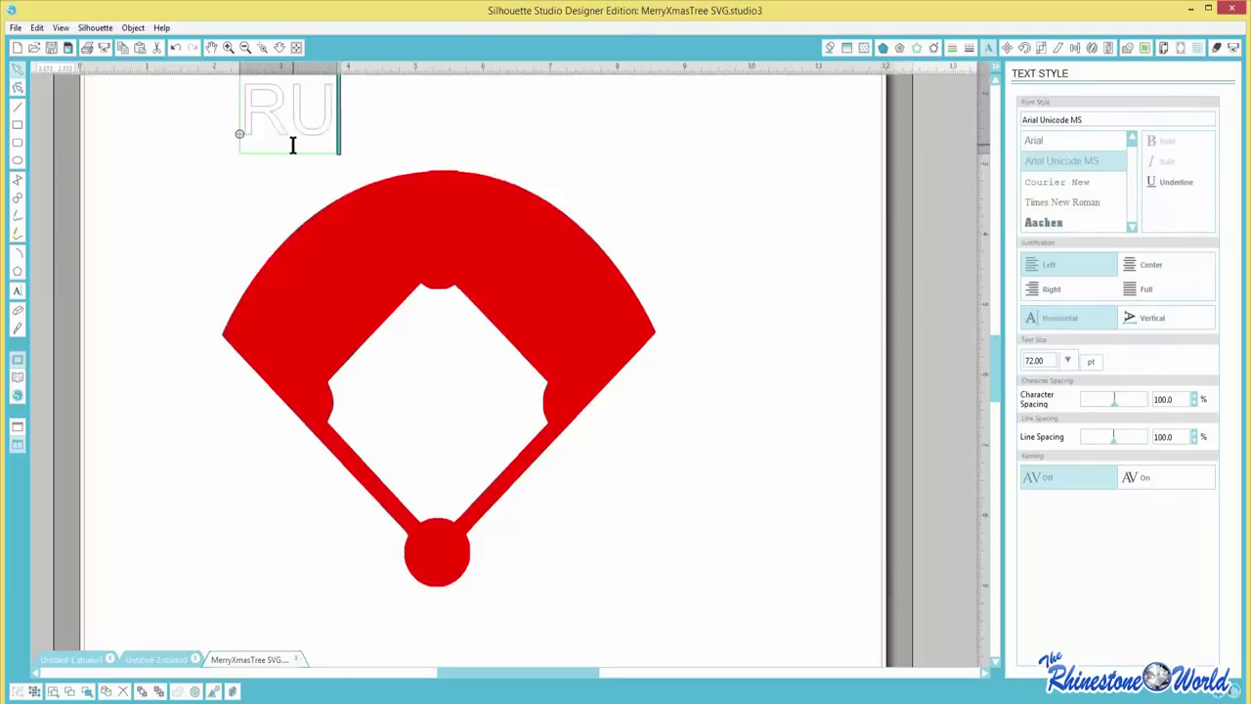
{"action": "type", "text": "DY"}
{"action": "left_click", "coordinate": [335, 158]}
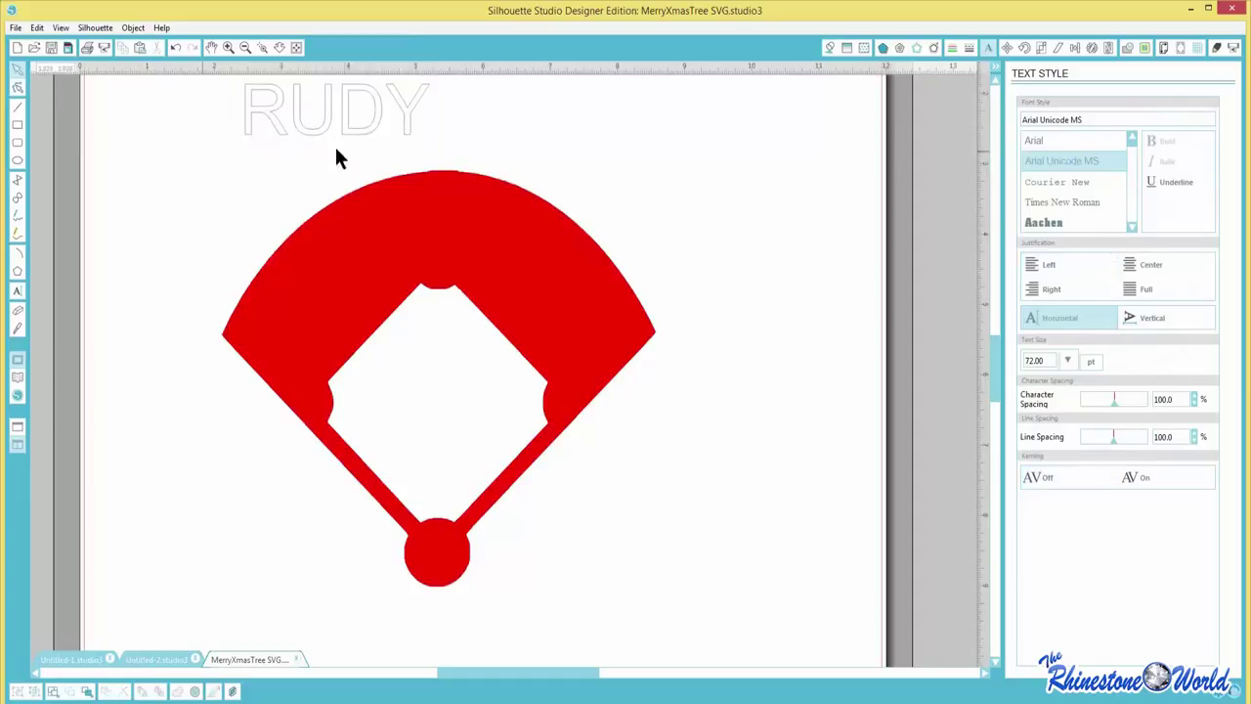
{"action": "left_click_drag", "start_coordinate": [347, 137], "coordinate": [491, 147]}
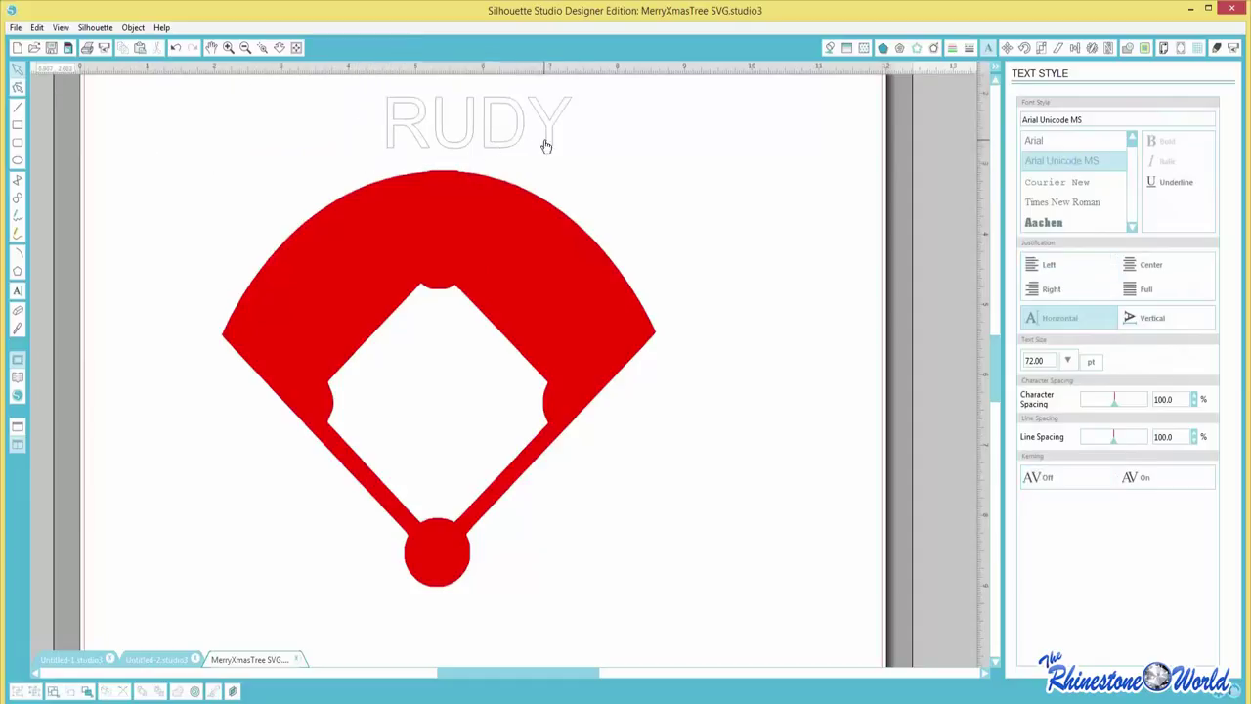
{"action": "left_click_drag", "start_coordinate": [574, 176], "coordinate": [640, 206]}
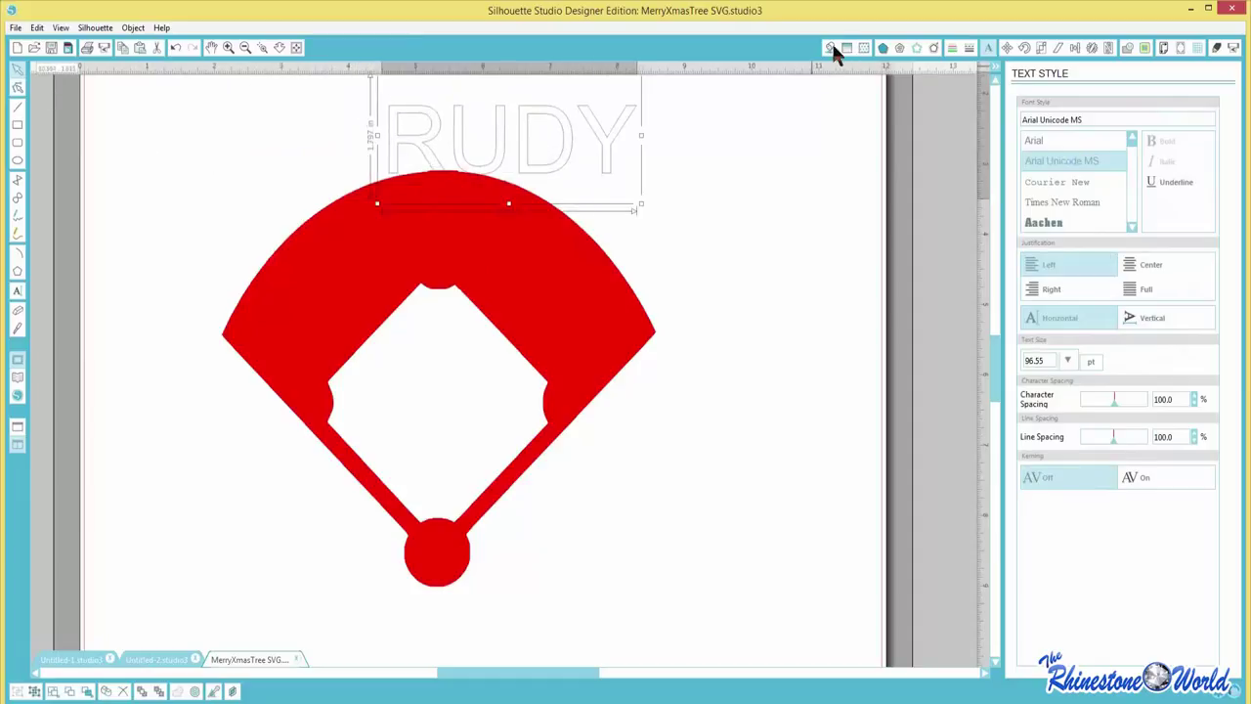
- Fill the name text with blue and fit it, about 2.98 in wide, onto the red area above the diamond's inner cutout
{"action": "left_click", "coordinate": [831, 46]}
{"action": "left_click", "coordinate": [1160, 154]}
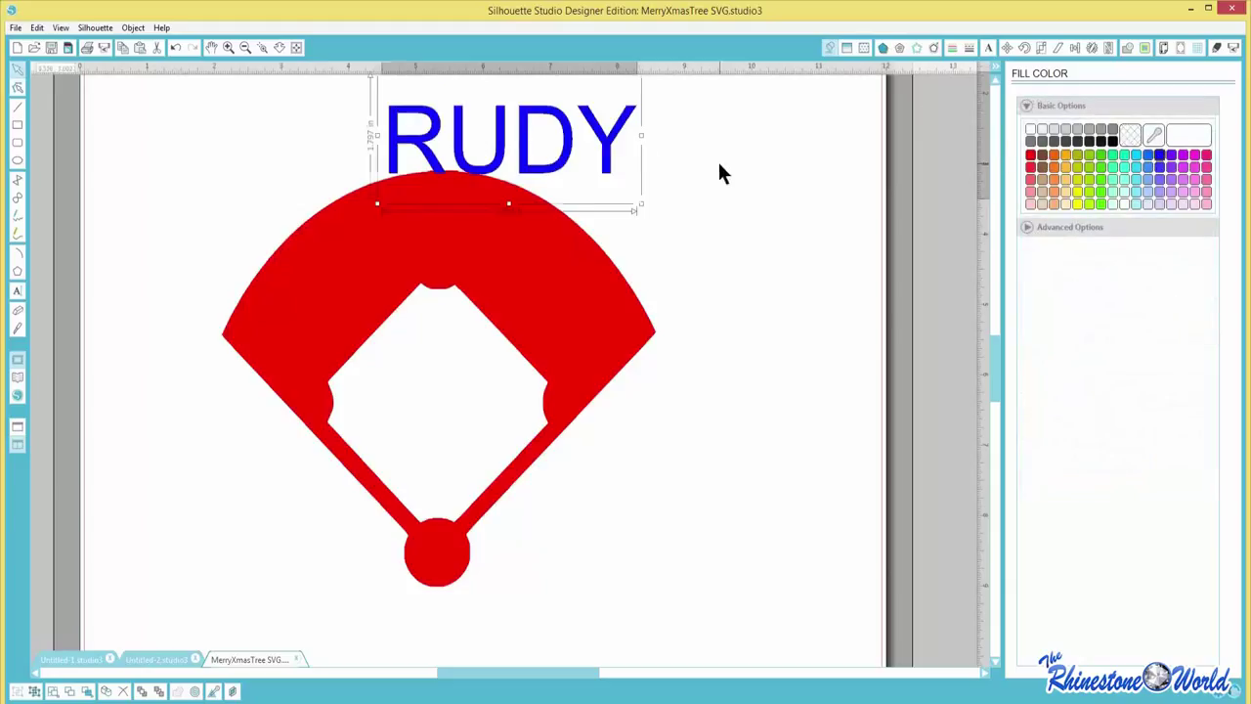
{"action": "left_click_drag", "start_coordinate": [615, 186], "coordinate": [522, 286]}
{"action": "left_click_drag", "start_coordinate": [497, 241], "coordinate": [520, 238]}
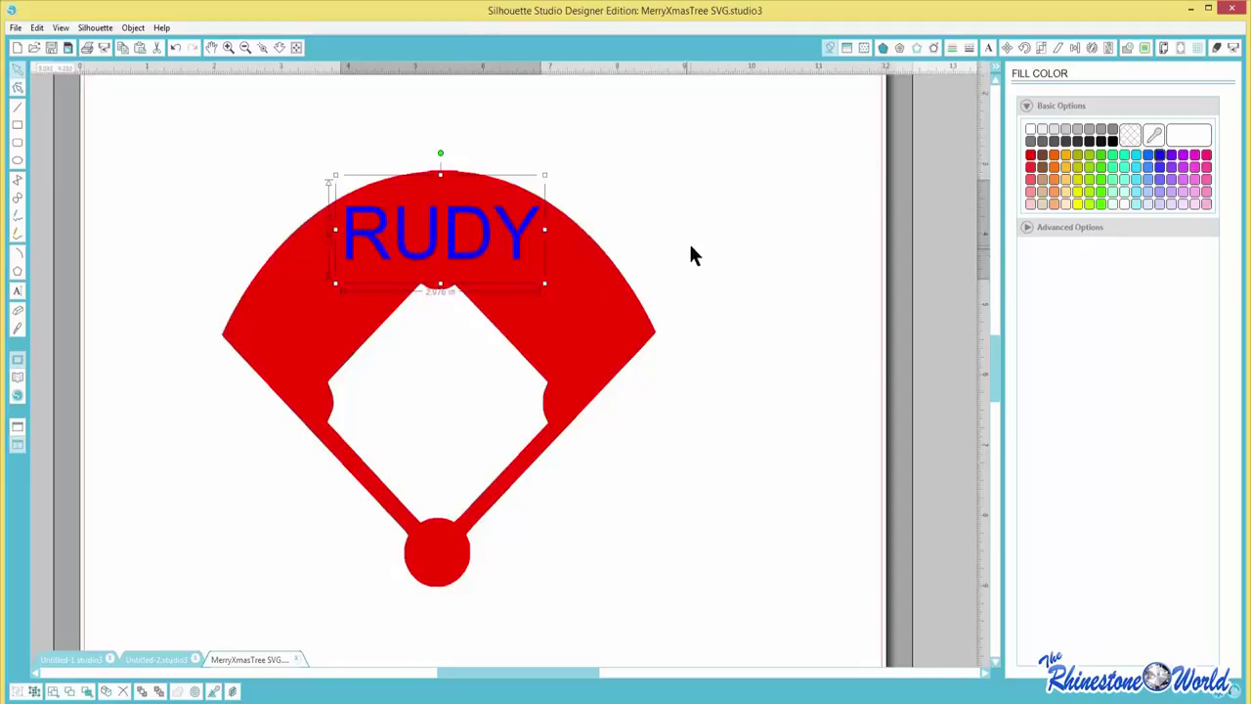
- Subtract the blue name text from the red baseball diamond
{"action": "left_click", "coordinate": [618, 335]}
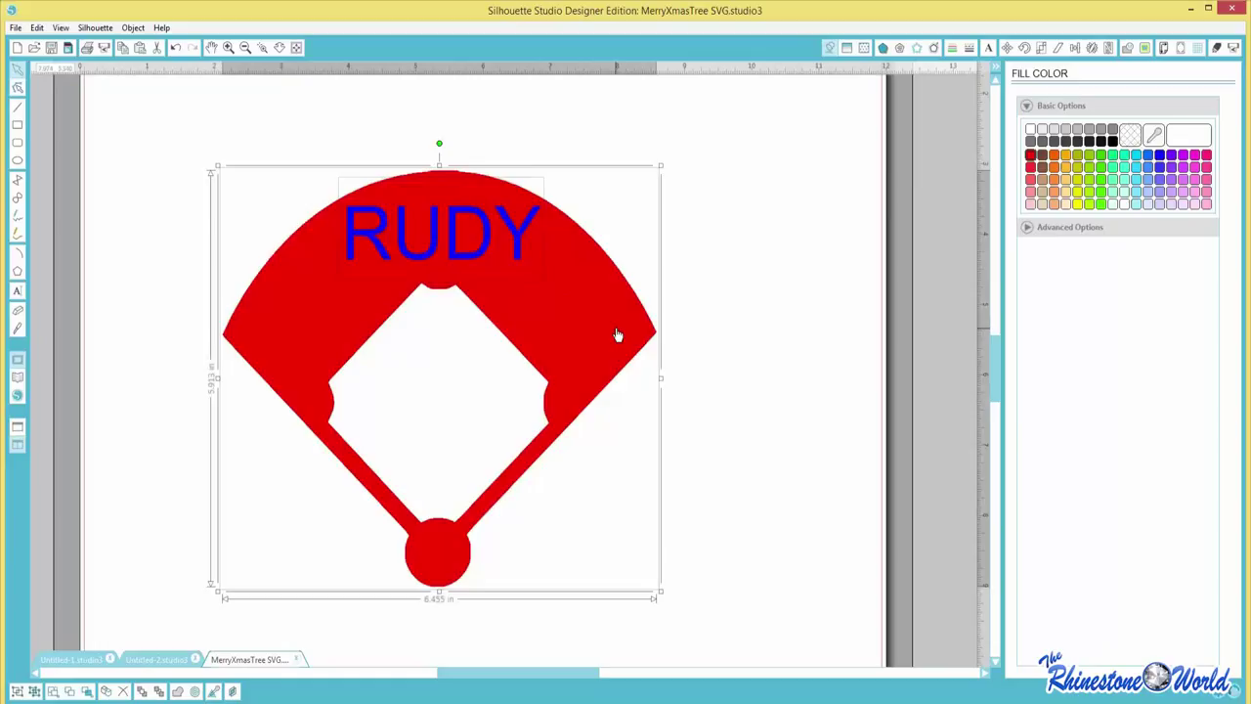
{"action": "left_click", "coordinate": [801, 321]}
{"action": "left_click", "coordinate": [520, 251]}
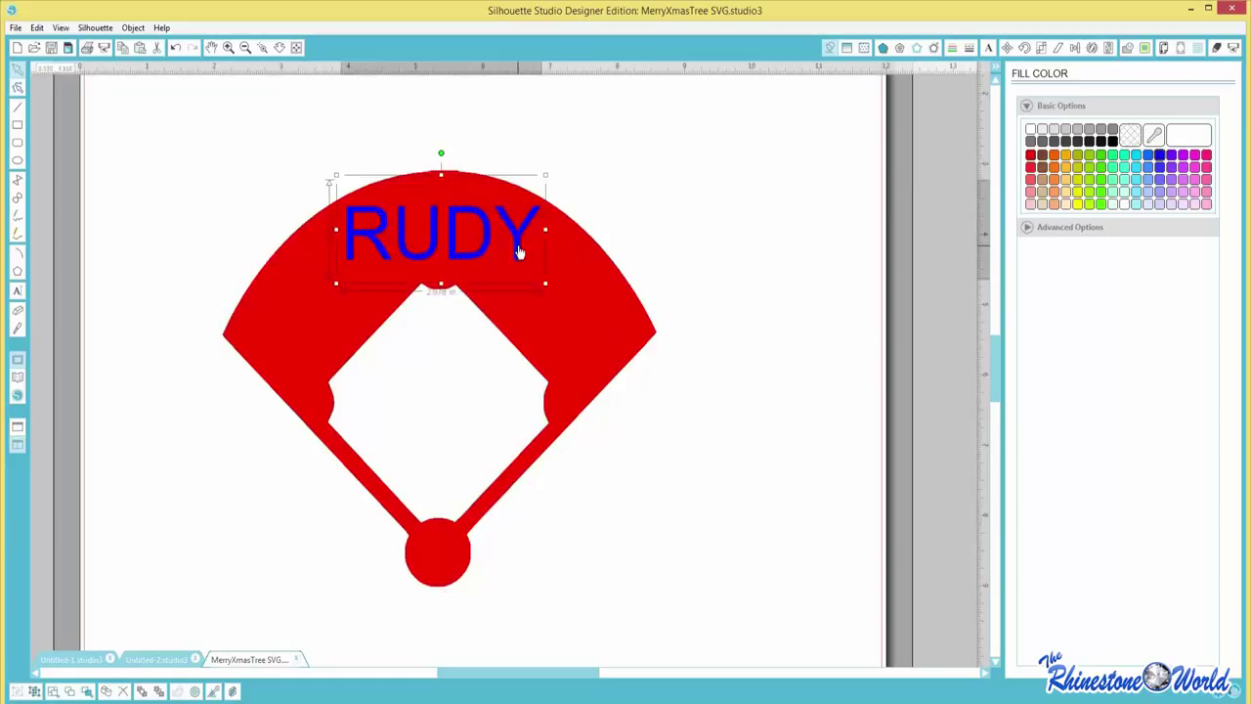
{"action": "left_click", "coordinate": [581, 329], "text": "shift"}
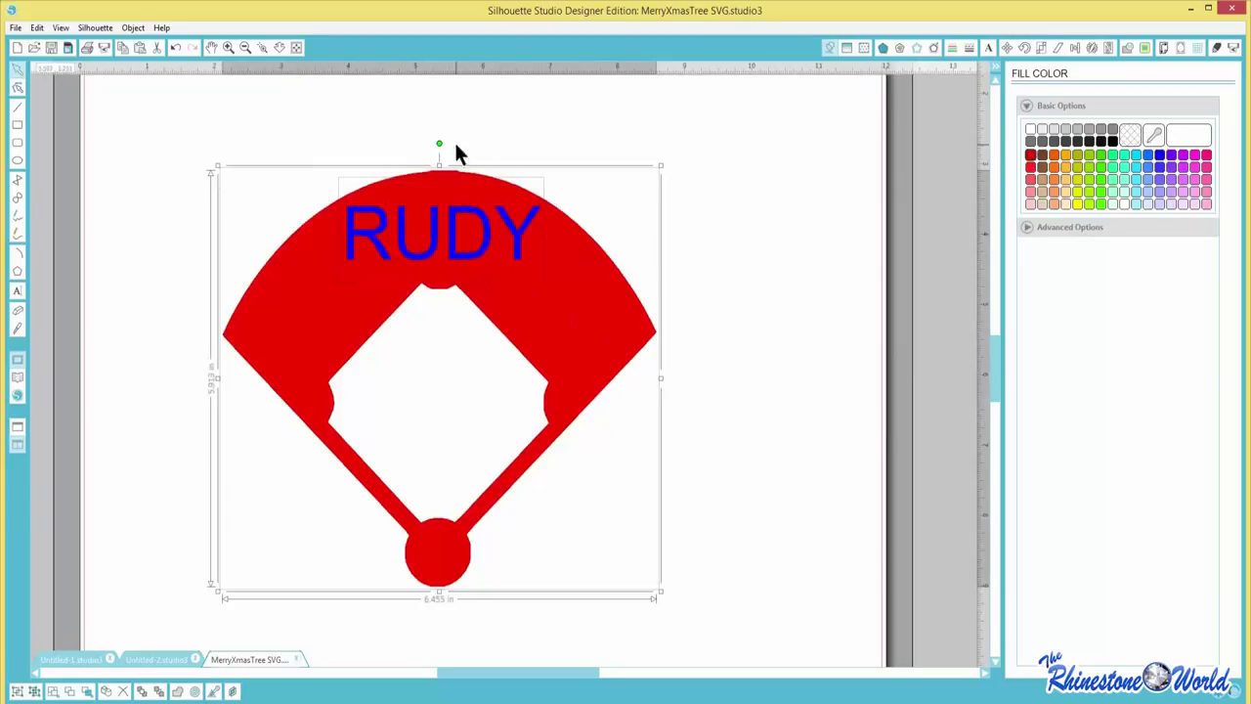
{"action": "left_click", "coordinate": [1124, 49]}
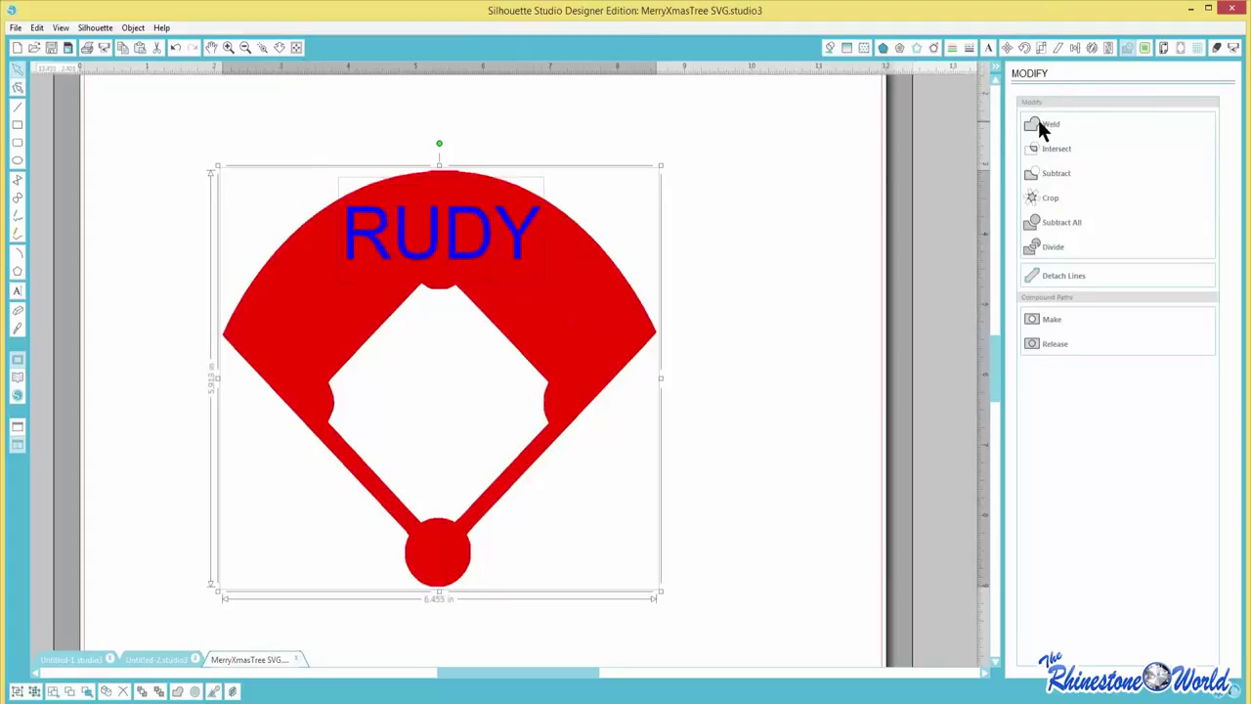
{"action": "left_click", "coordinate": [1052, 174]}
{"action": "left_click", "coordinate": [754, 247]}
- Move the cut-out diamond down and away from the leftover letter centers and delete those centers
{"action": "left_click_drag", "start_coordinate": [564, 293], "coordinate": [746, 401]}
{"action": "left_click_drag", "start_coordinate": [307, 161], "coordinate": [539, 278]}
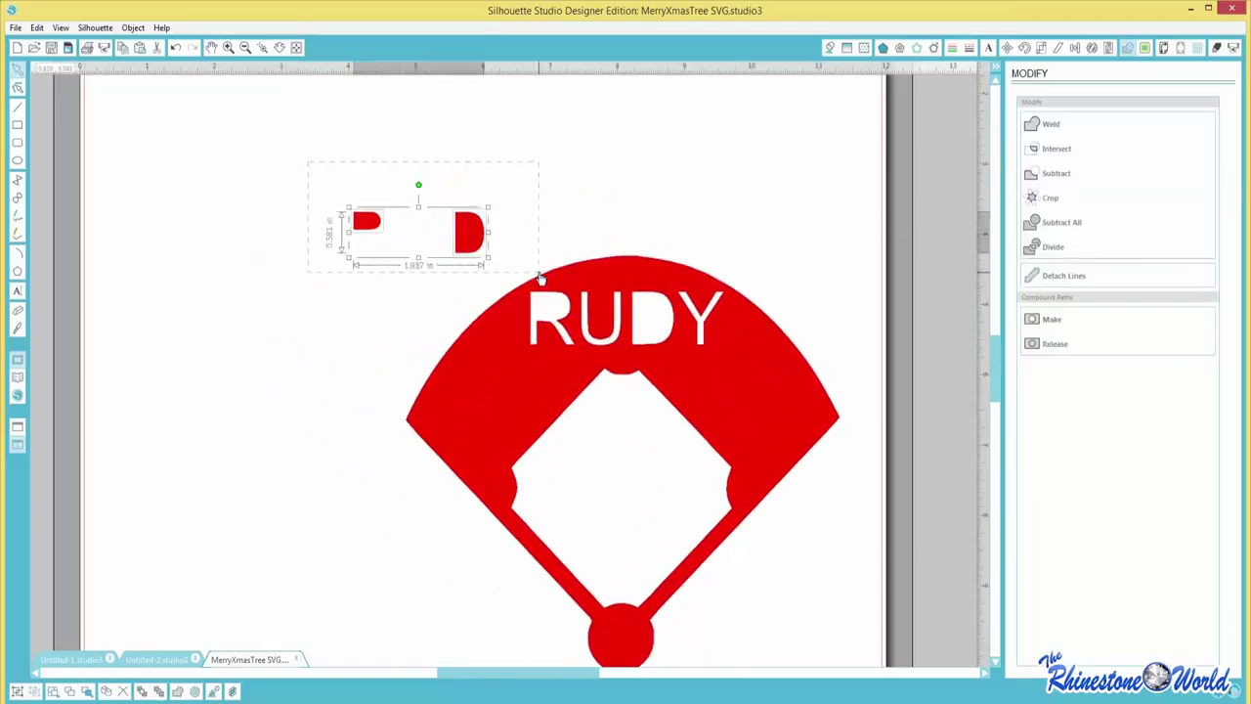
{"action": "key", "text": "Delete"}
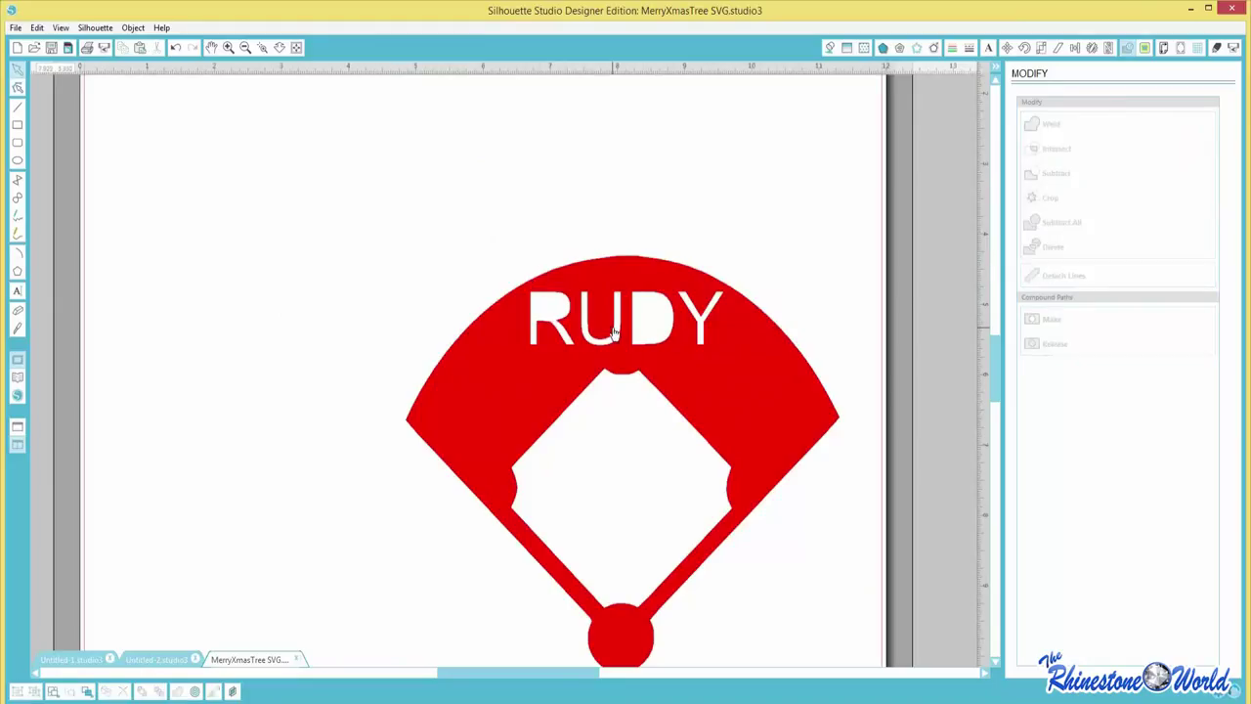
- Undo the deletion of the letter centers and the diamond's move, and check the restored pieces by selecting them
{"action": "key", "text": "ctrl+z"}
{"action": "key", "text": "Escape"}
{"action": "key", "text": "ctrl+z"}
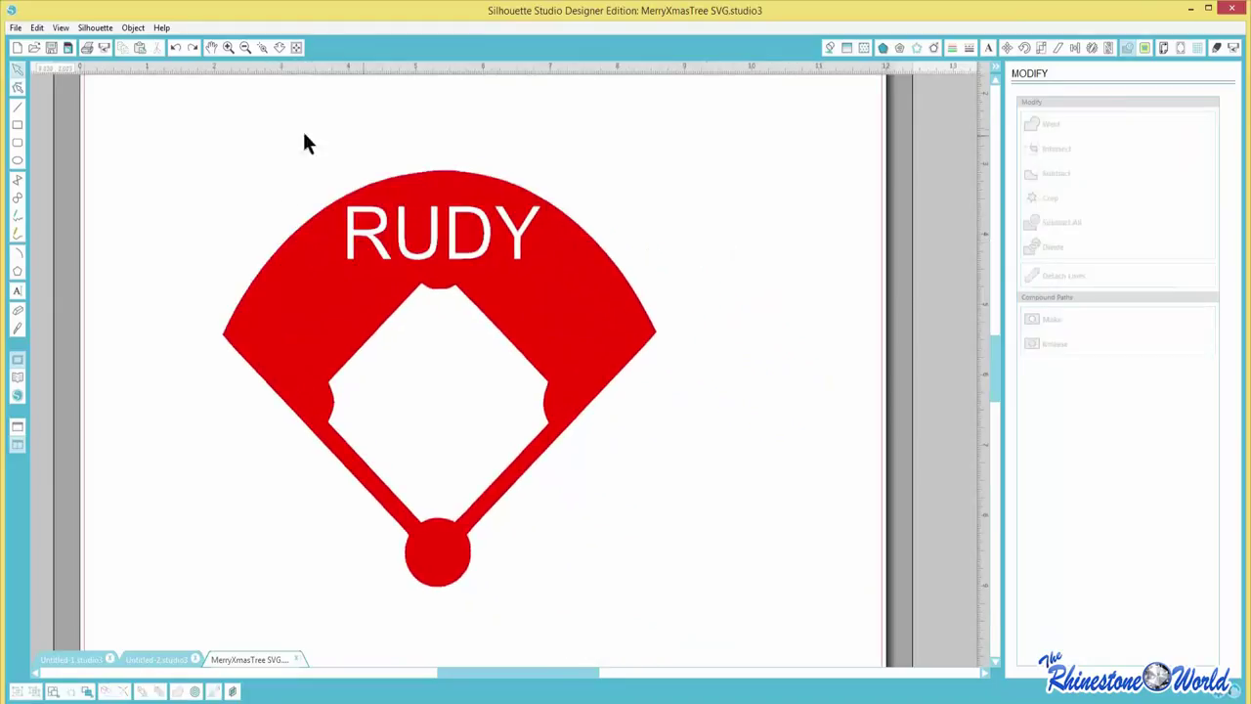
{"action": "left_click", "coordinate": [479, 247]}
{"action": "key", "text": "Escape"}
{"action": "left_click_drag", "start_coordinate": [155, 128], "coordinate": [720, 587]}
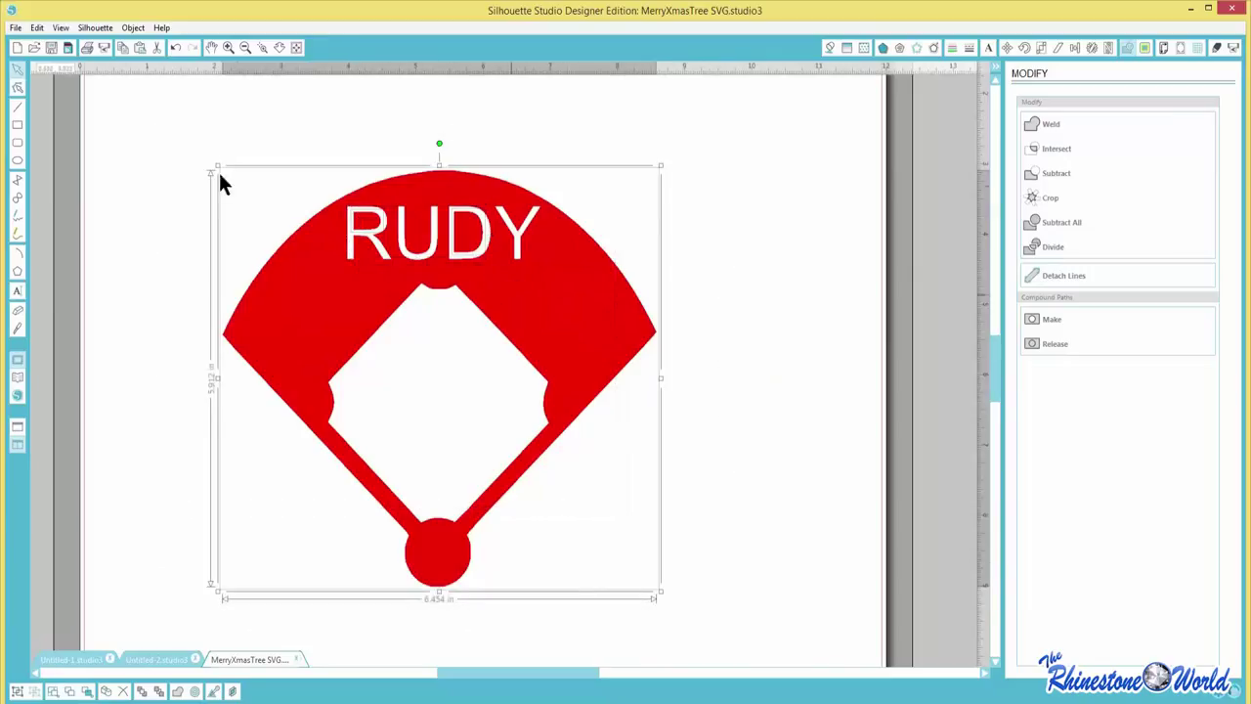
{"action": "left_click", "coordinate": [118, 109]}
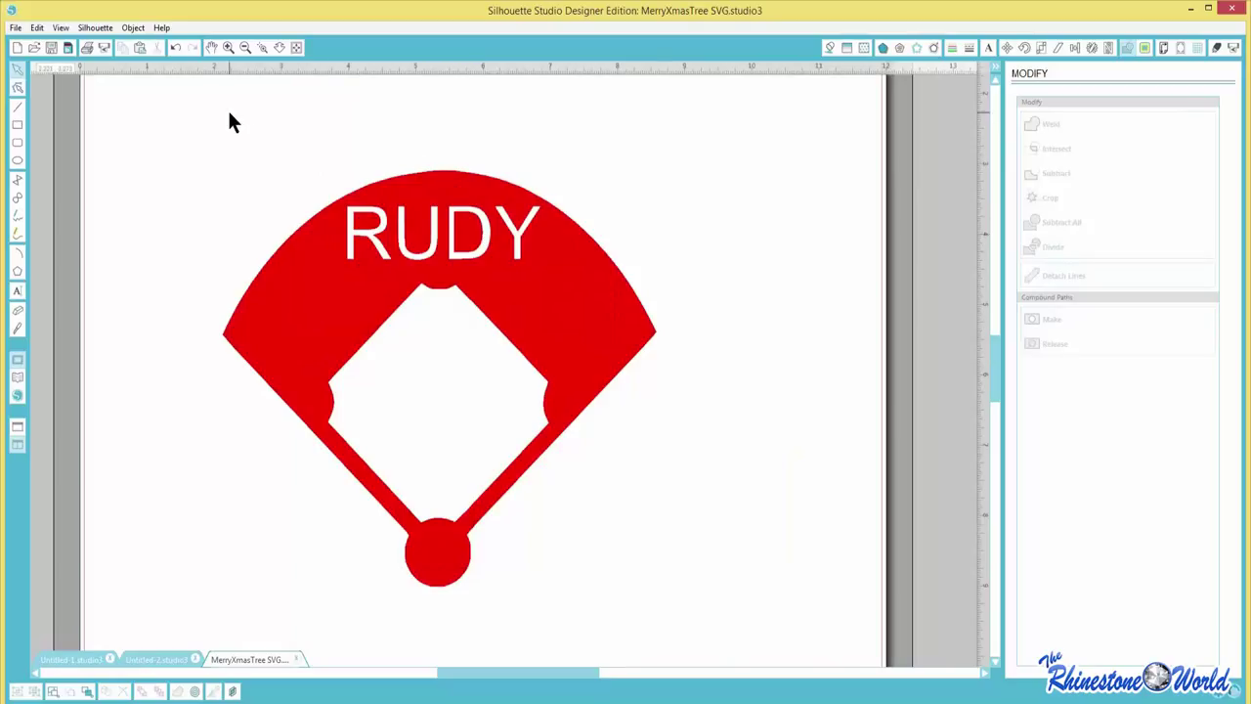
- Undo the subtraction of the name text from the diamond
{"action": "key", "text": "ctrl+a"}
{"action": "key", "text": "Escape"}
{"action": "key", "text": "ctrl+a"}
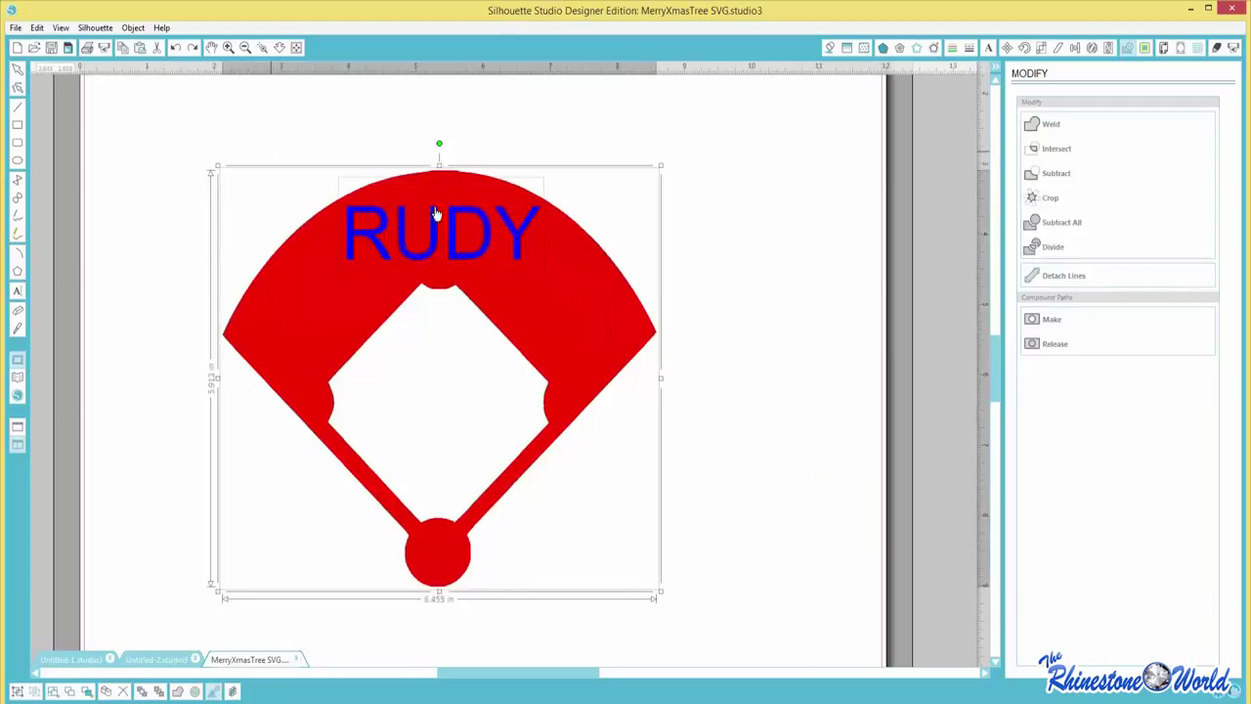
{"action": "left_click", "coordinate": [788, 269]}
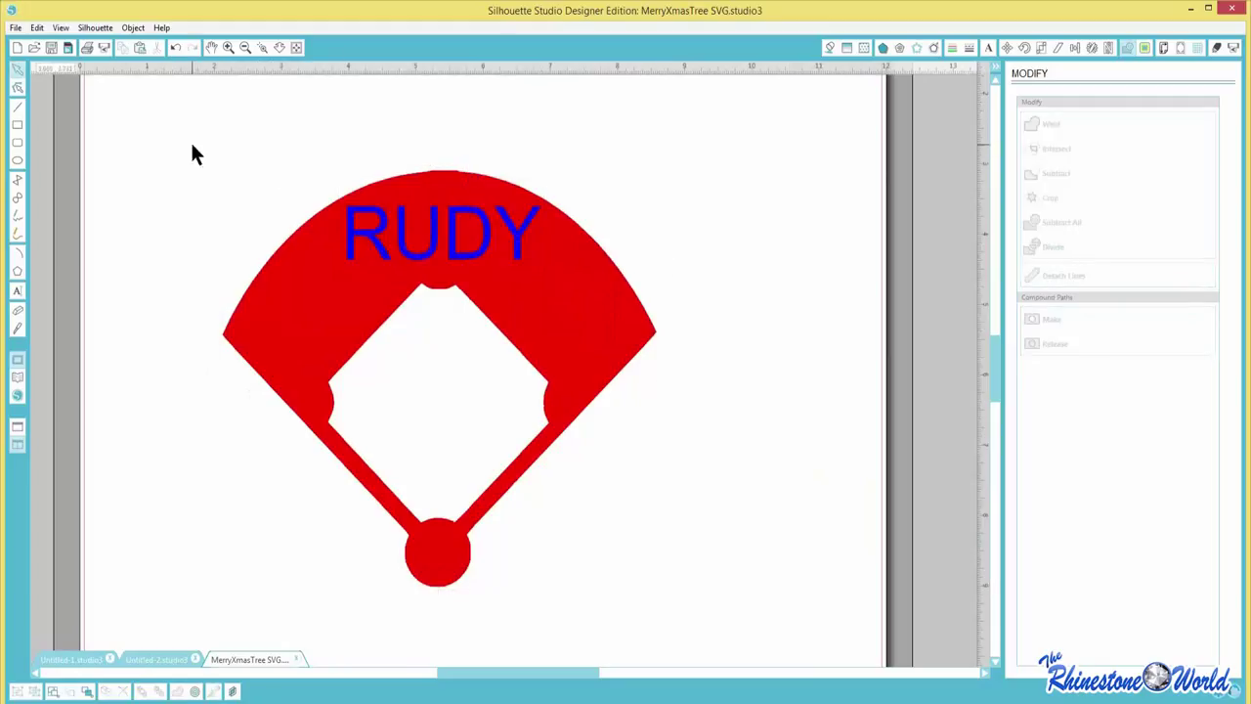
- Divide the red diamond with the overlapping blue name text
{"action": "left_click", "coordinate": [370, 243]}
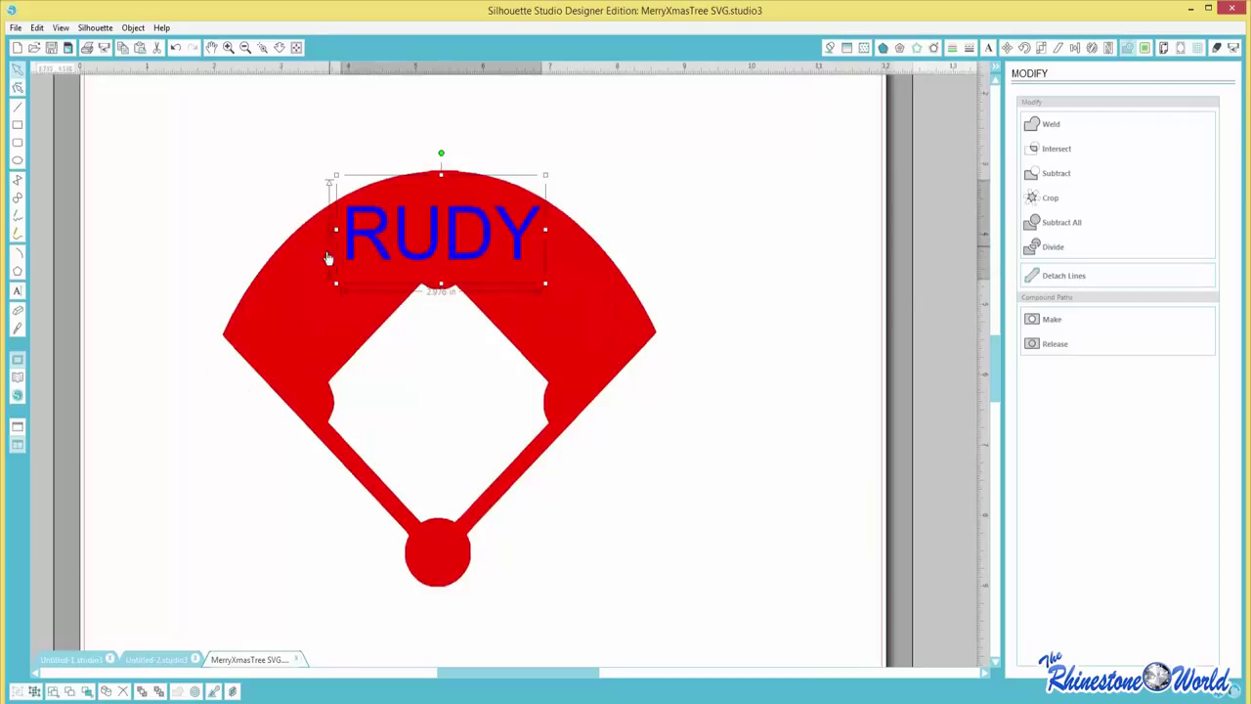
{"action": "left_click", "coordinate": [291, 297], "text": "shift"}
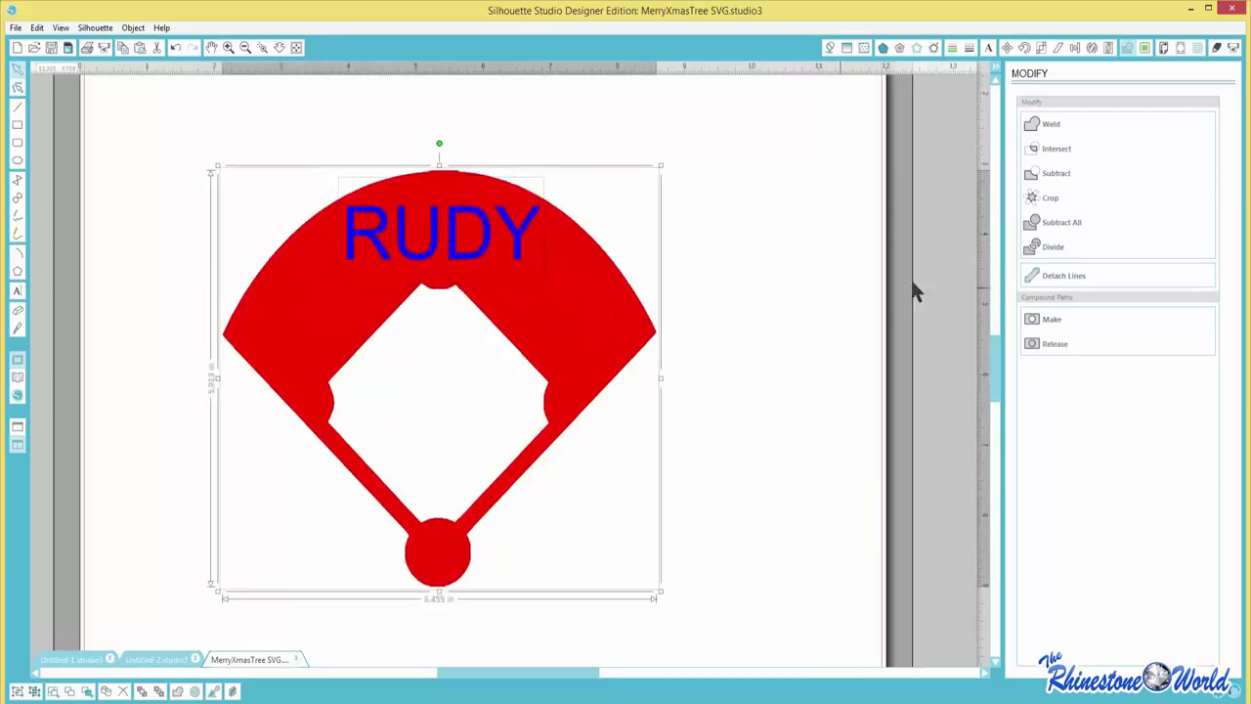
{"action": "left_click", "coordinate": [1048, 252]}
{"action": "left_click", "coordinate": [794, 271]}
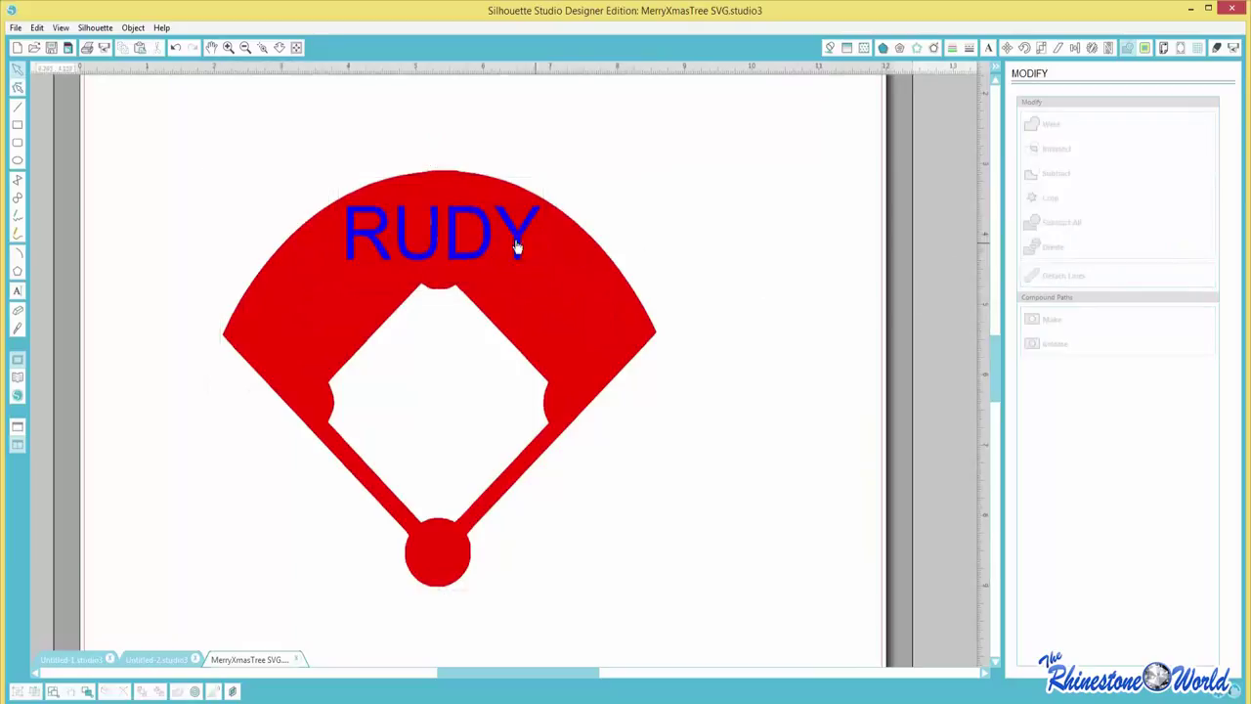
- Move the name's divided letters out of the diamond to show the openings, and undo the moves and the division
{"action": "left_click_drag", "start_coordinate": [546, 242], "coordinate": [640, 215]}
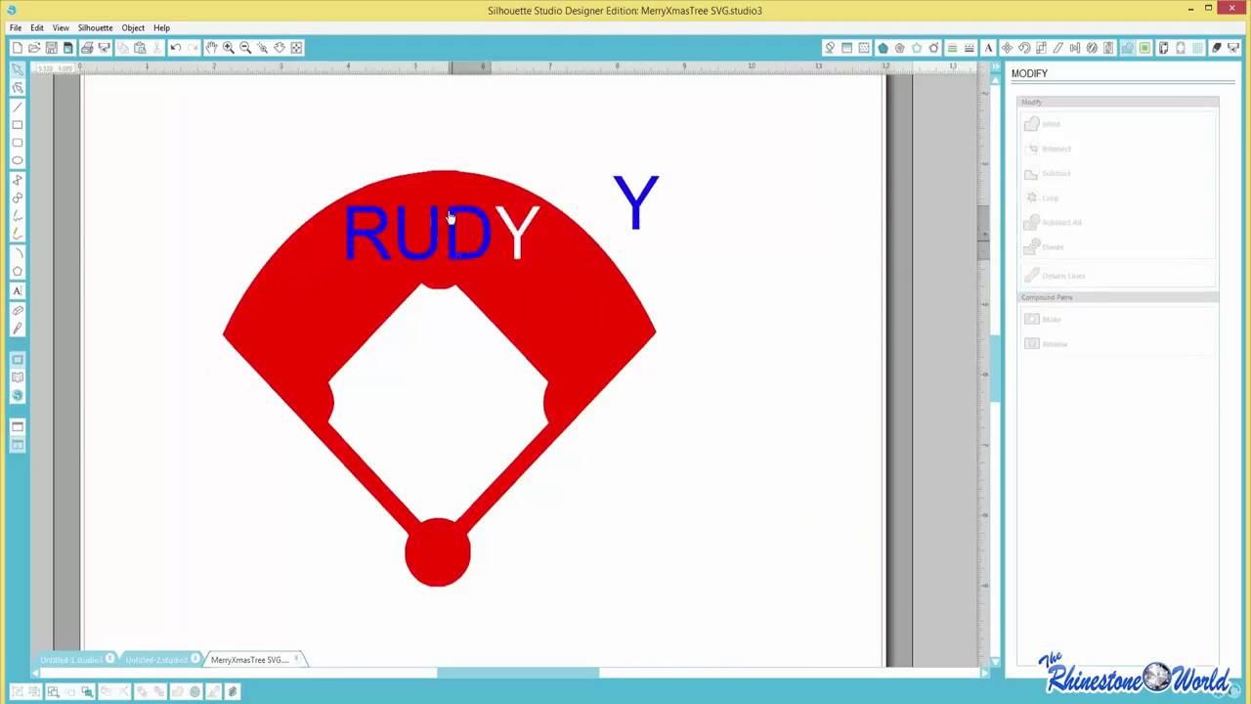
{"action": "left_click_drag", "start_coordinate": [449, 245], "coordinate": [398, 119]}
{"action": "left_click_drag", "start_coordinate": [410, 242], "coordinate": [286, 178]}
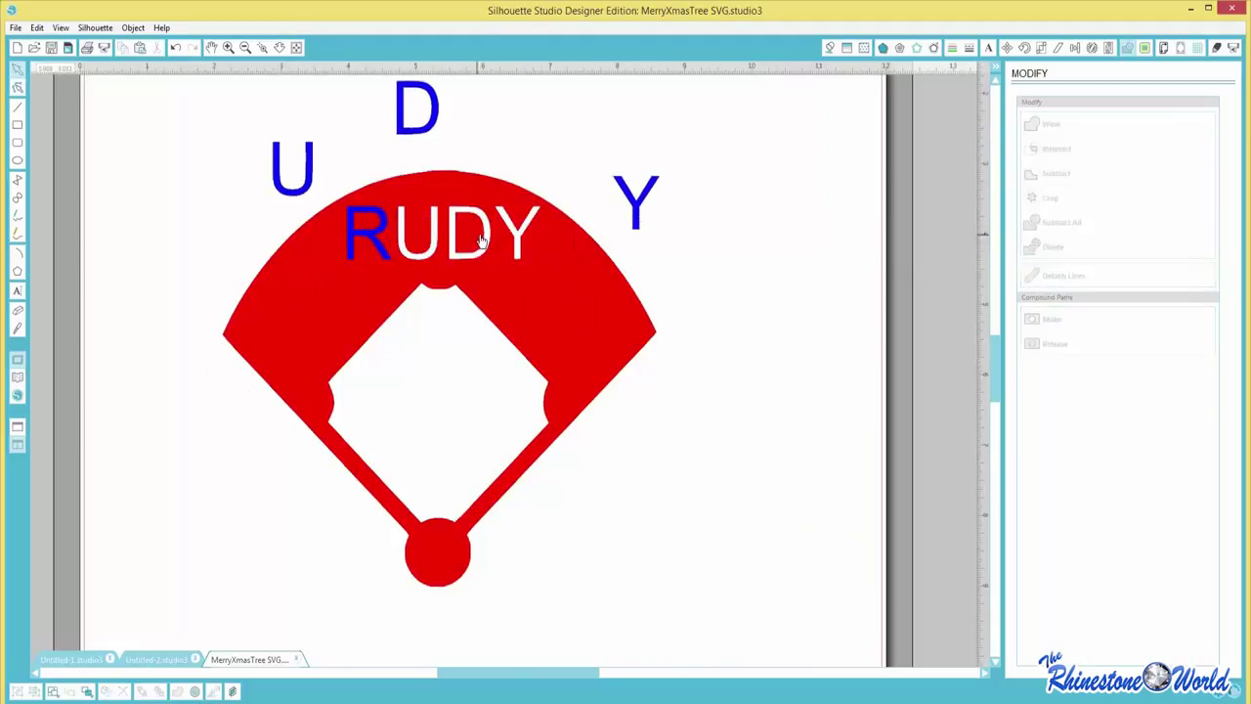
{"action": "left_click_drag", "start_coordinate": [455, 266], "coordinate": [382, 251]}
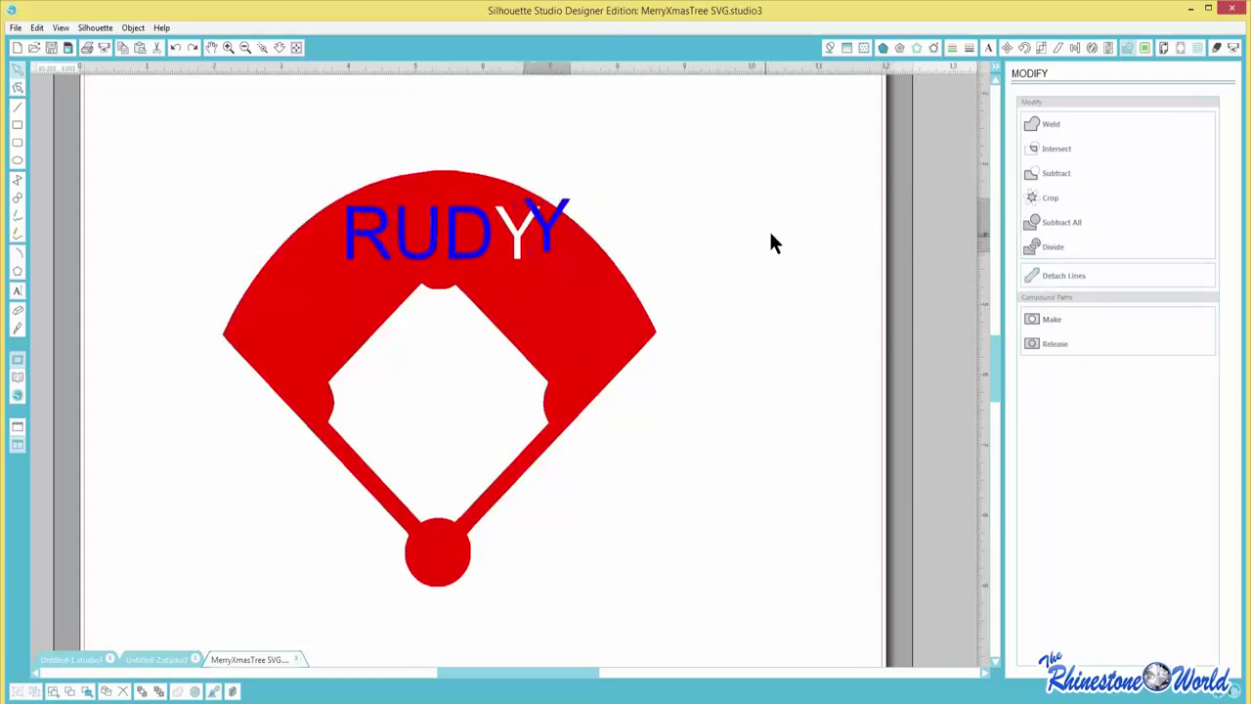
{"action": "left_click", "coordinate": [607, 284]}
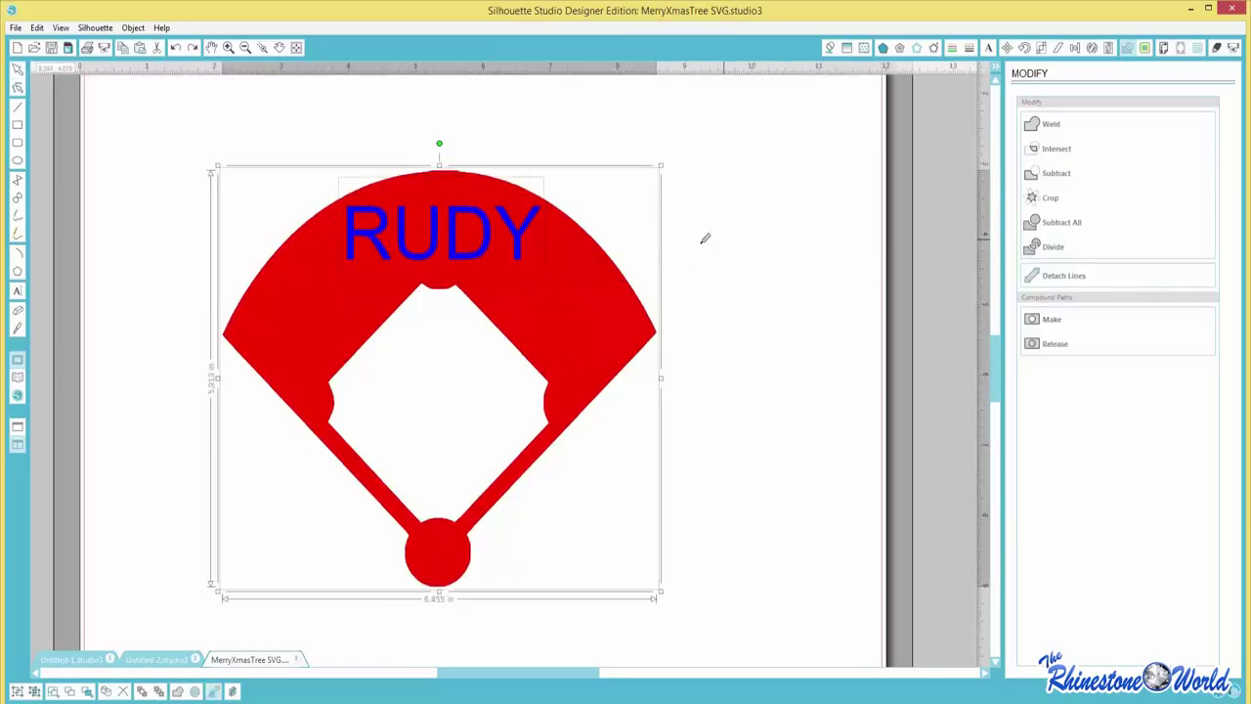
- Replace the name text on the diamond with a different player's first name in capital letters
{"action": "left_click", "coordinate": [522, 247]}
{"action": "double_click", "coordinate": [523, 245]}
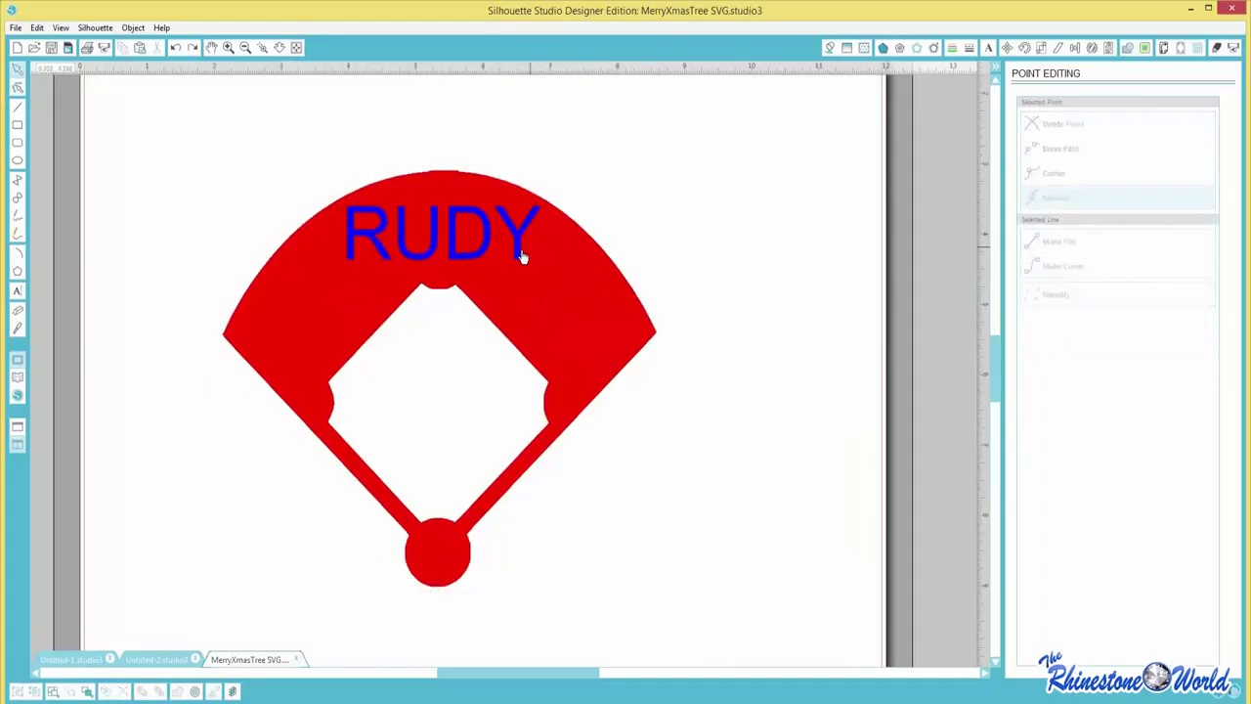
{"action": "left_click", "coordinate": [522, 254]}
{"action": "double_click", "coordinate": [520, 250]}
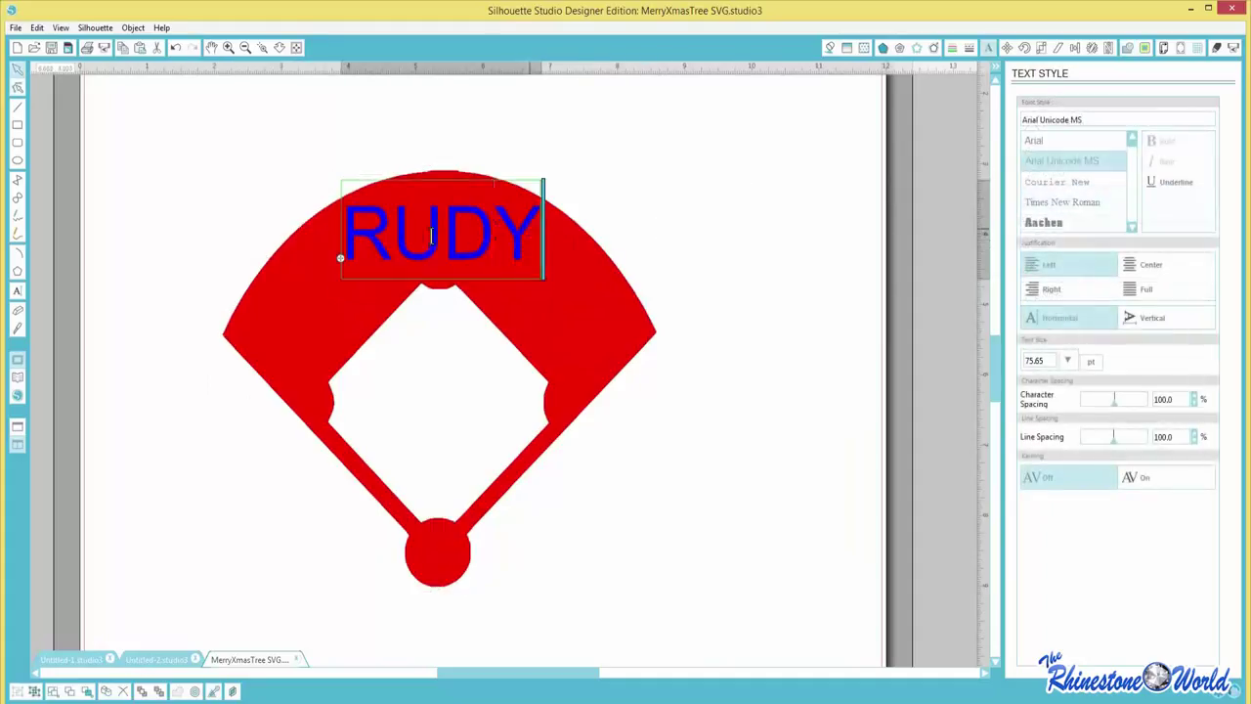
{"action": "left_click_drag", "start_coordinate": [540, 235], "coordinate": [335, 244]}
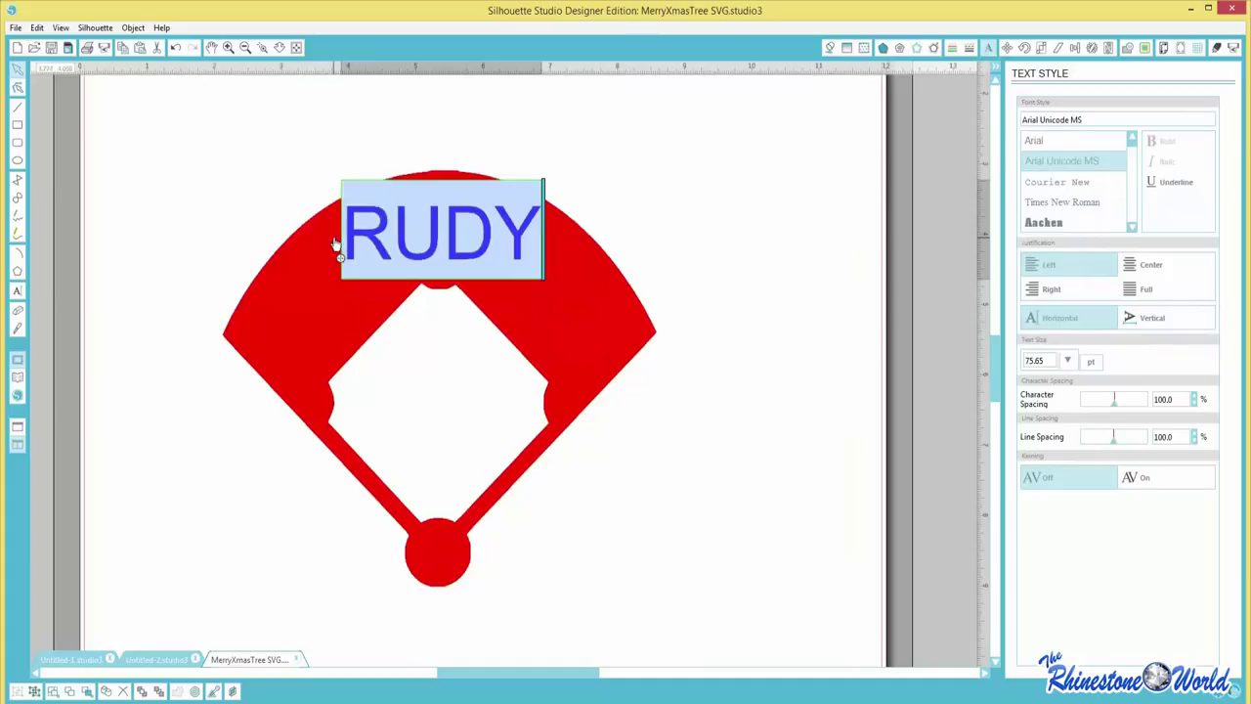
{"action": "type", "text": "rob"}
{"action": "key", "text": "BackSpace"}
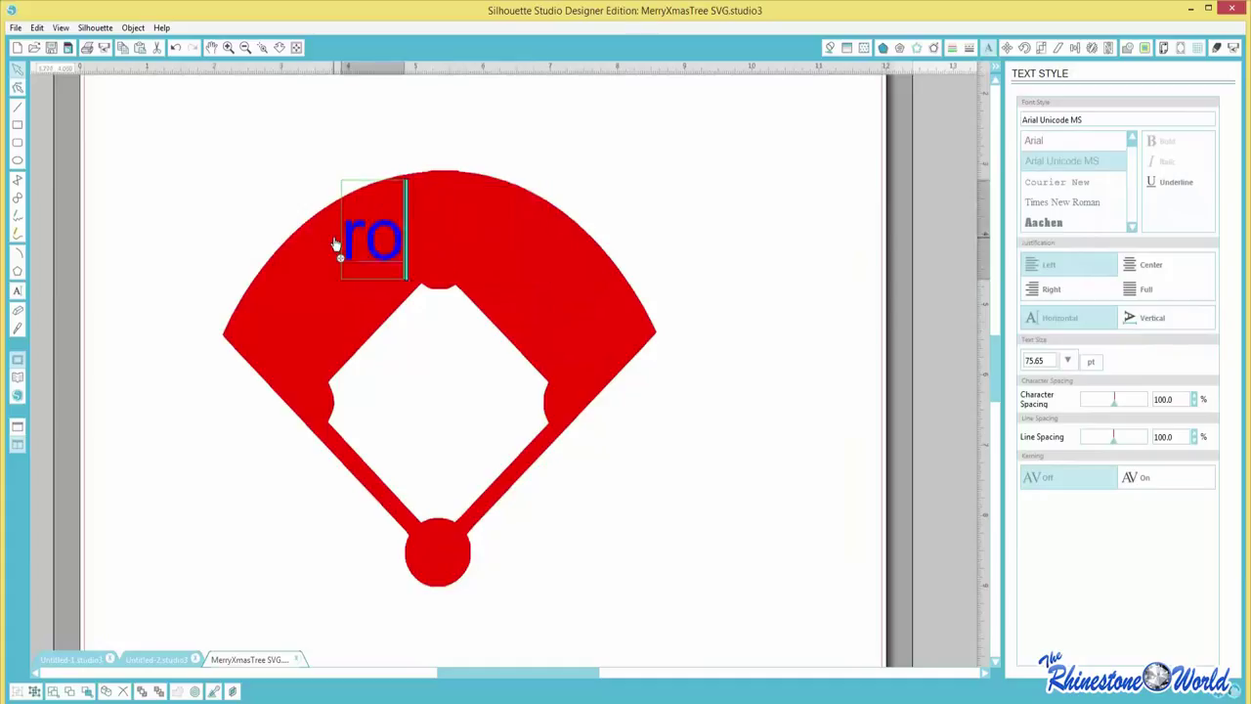
{"action": "type", "text": "ber"}
{"action": "key", "text": "BackSpace"}
{"action": "key", "text": "BackSpace"}
{"action": "key", "text": "BackSpace"}
{"action": "key", "text": "BackSpace"}
{"action": "key", "text": "BackSpace"}
{"action": "type", "text": "RO"}
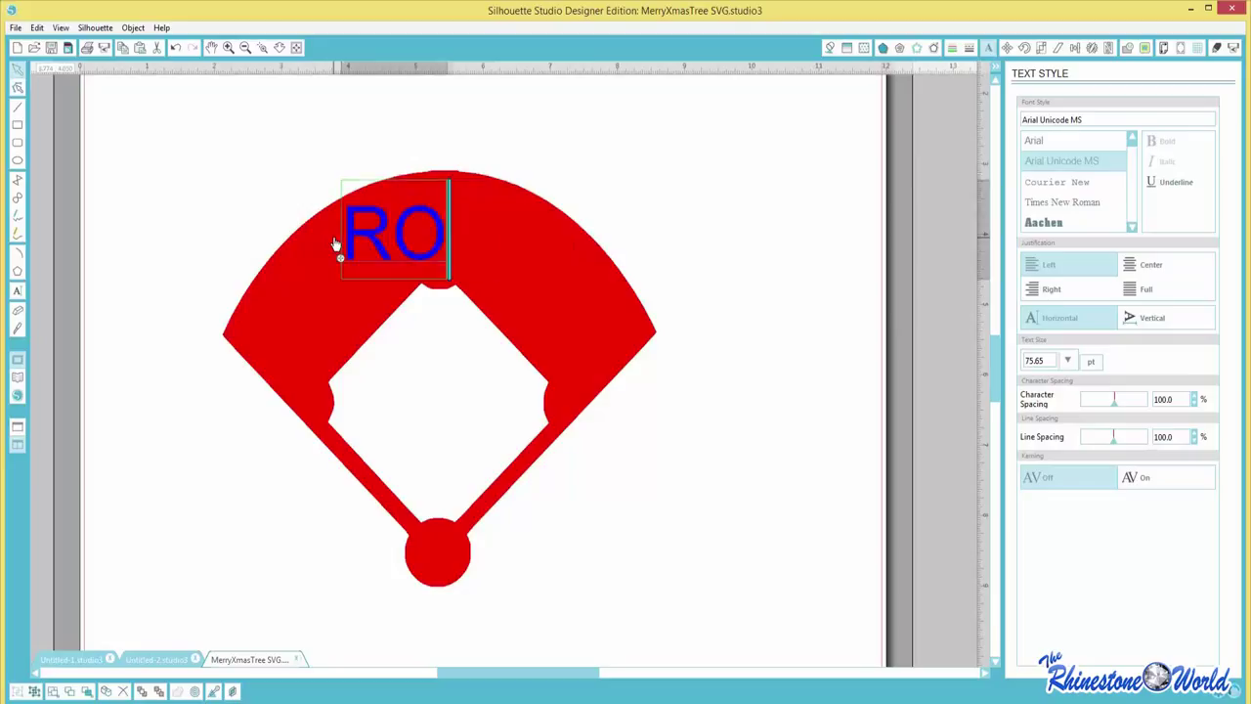
{"action": "type", "text": "BERTO"}
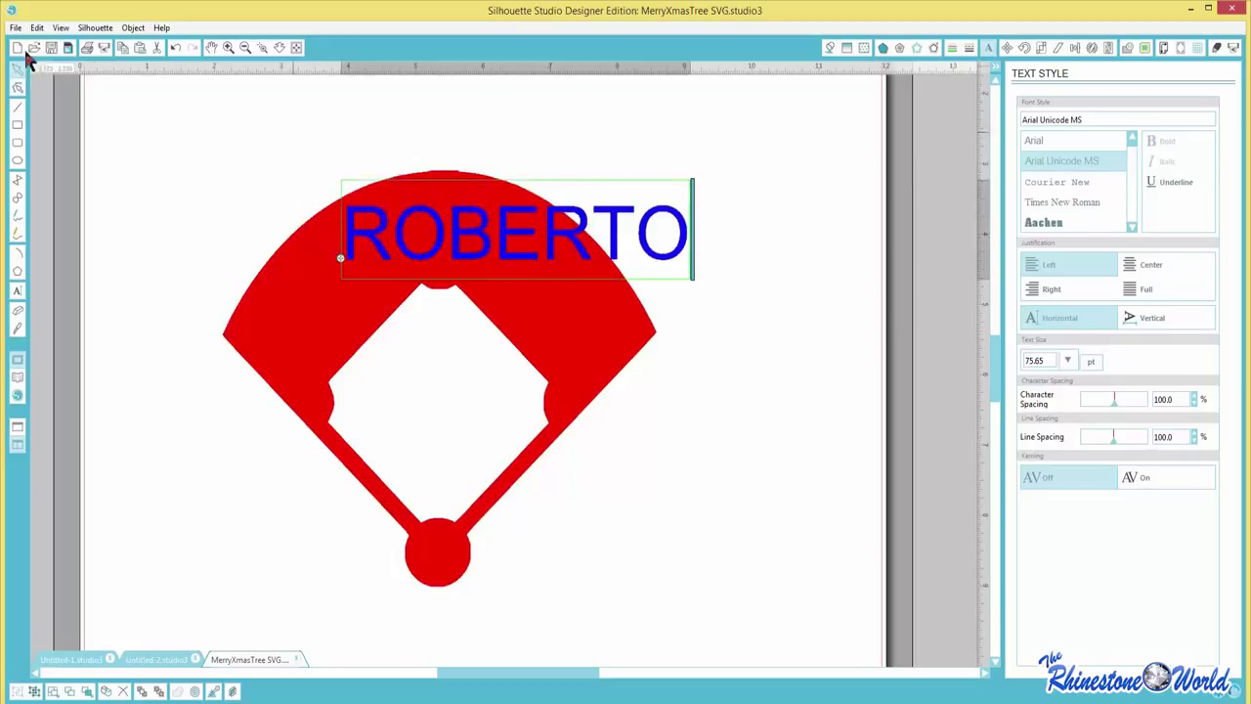
{"action": "left_click", "coordinate": [185, 160]}
- Shrink the new name to 46.35 pt and center it on the red area above the diamond's inner cutout
{"action": "left_click", "coordinate": [441, 252]}
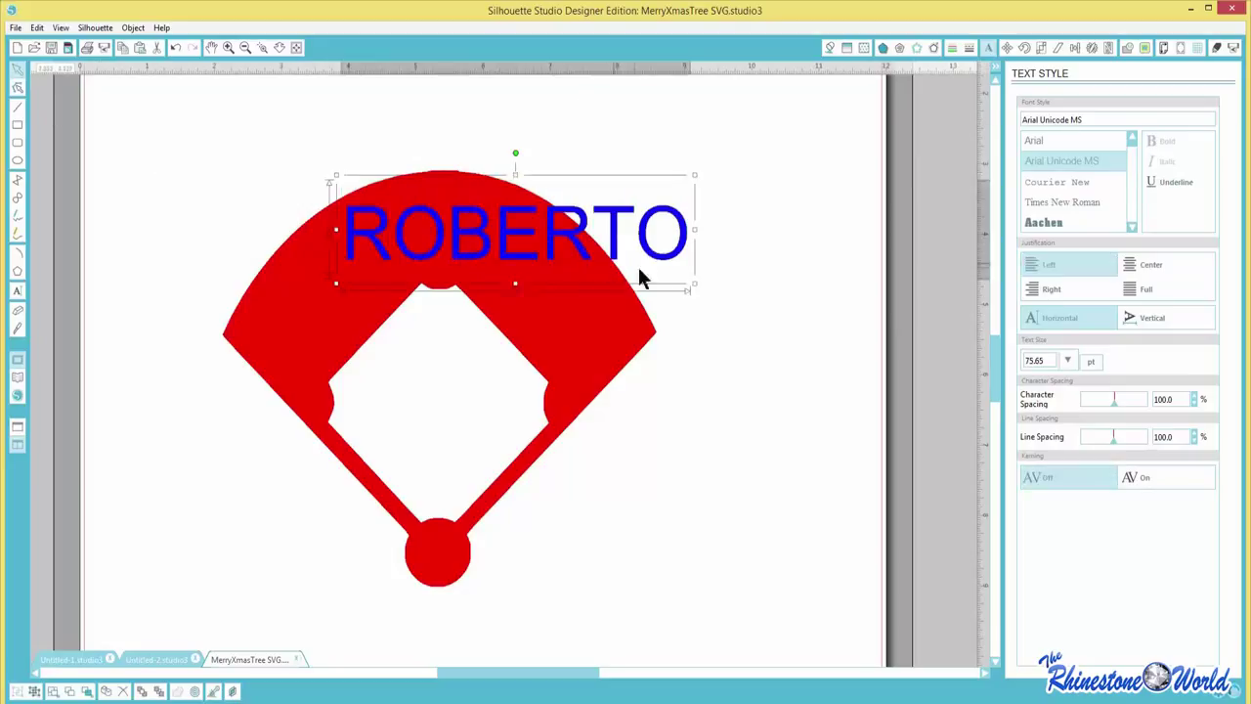
{"action": "left_click_drag", "start_coordinate": [692, 283], "coordinate": [561, 222]}
{"action": "left_click_drag", "start_coordinate": [446, 222], "coordinate": [441, 243]}
- Subtract the resized name from the red baseball diamond
{"action": "left_click", "coordinate": [592, 327]}
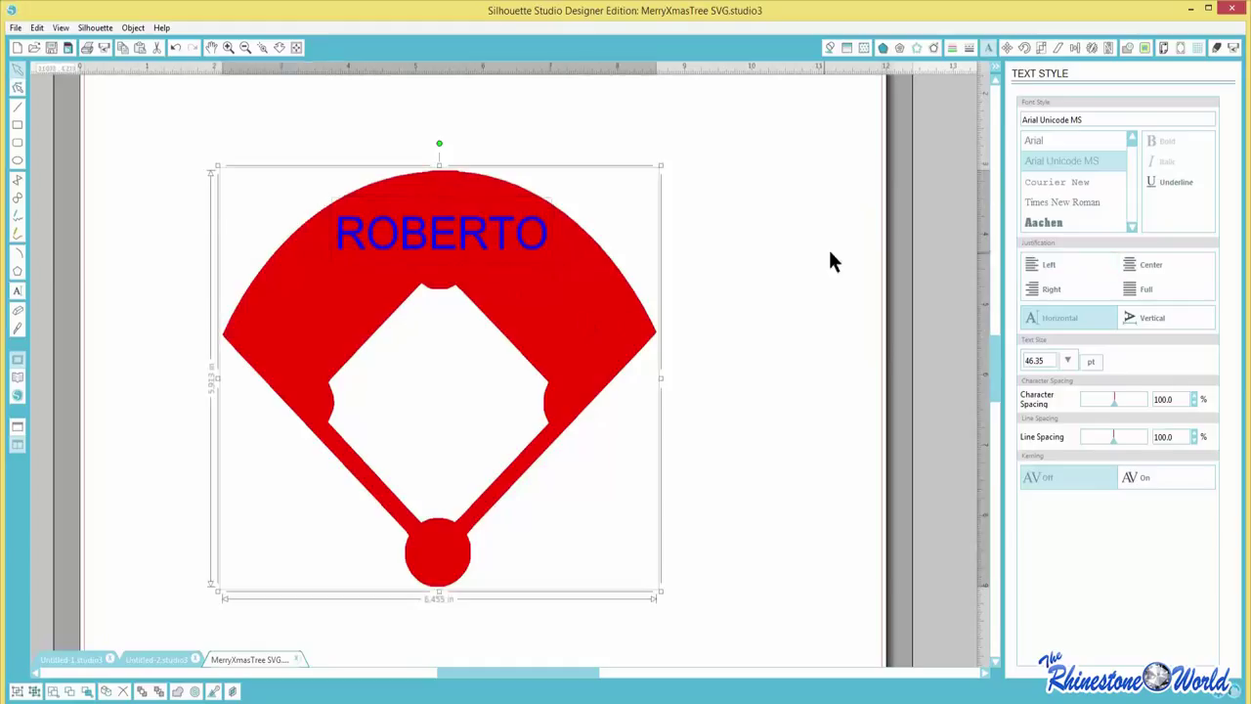
{"action": "left_click", "coordinate": [1126, 48]}
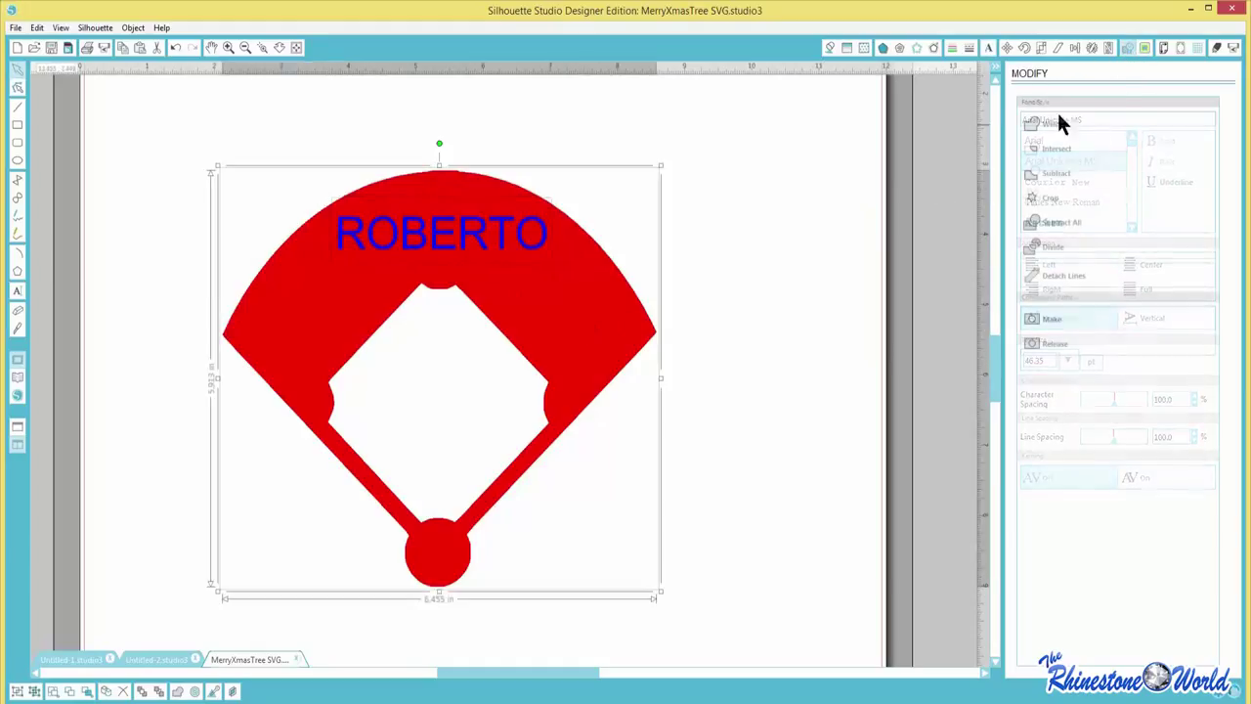
{"action": "left_click", "coordinate": [1060, 176]}
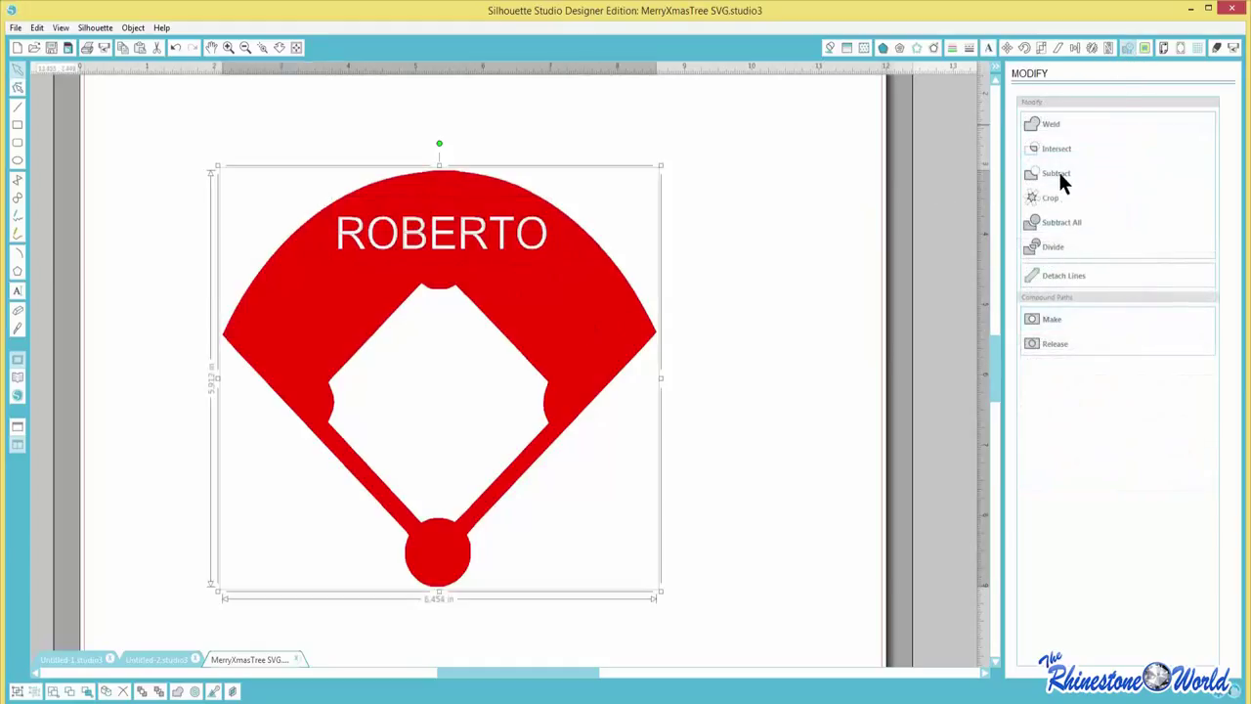
{"action": "left_click", "coordinate": [785, 218]}
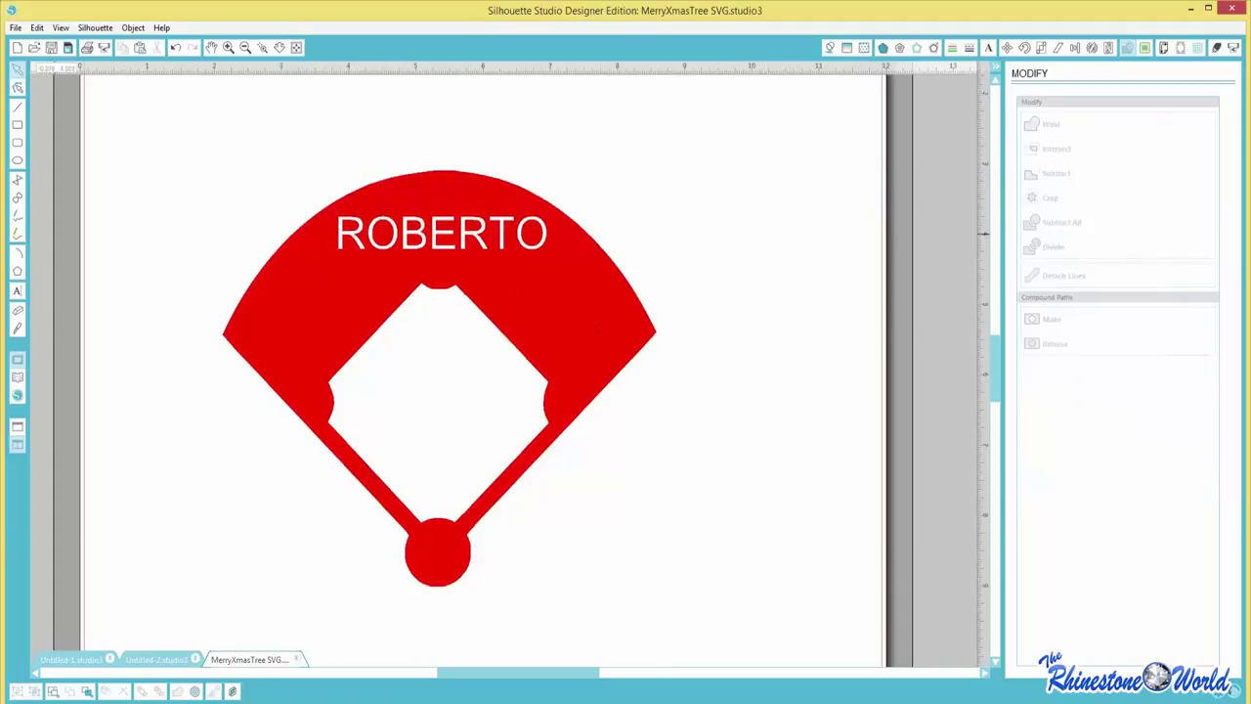
- Open the trace options and start selecting a trace area
{"action": "left_click", "coordinate": [240, 336]}
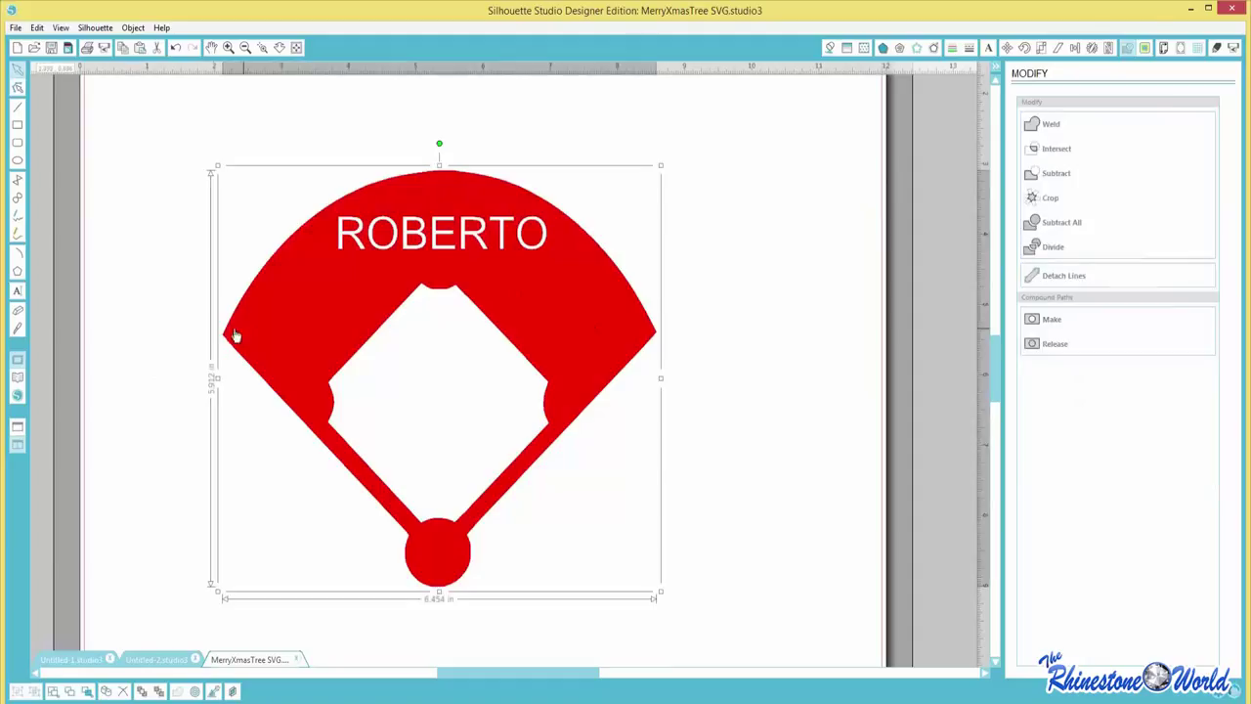
{"action": "left_click", "coordinate": [1137, 49]}
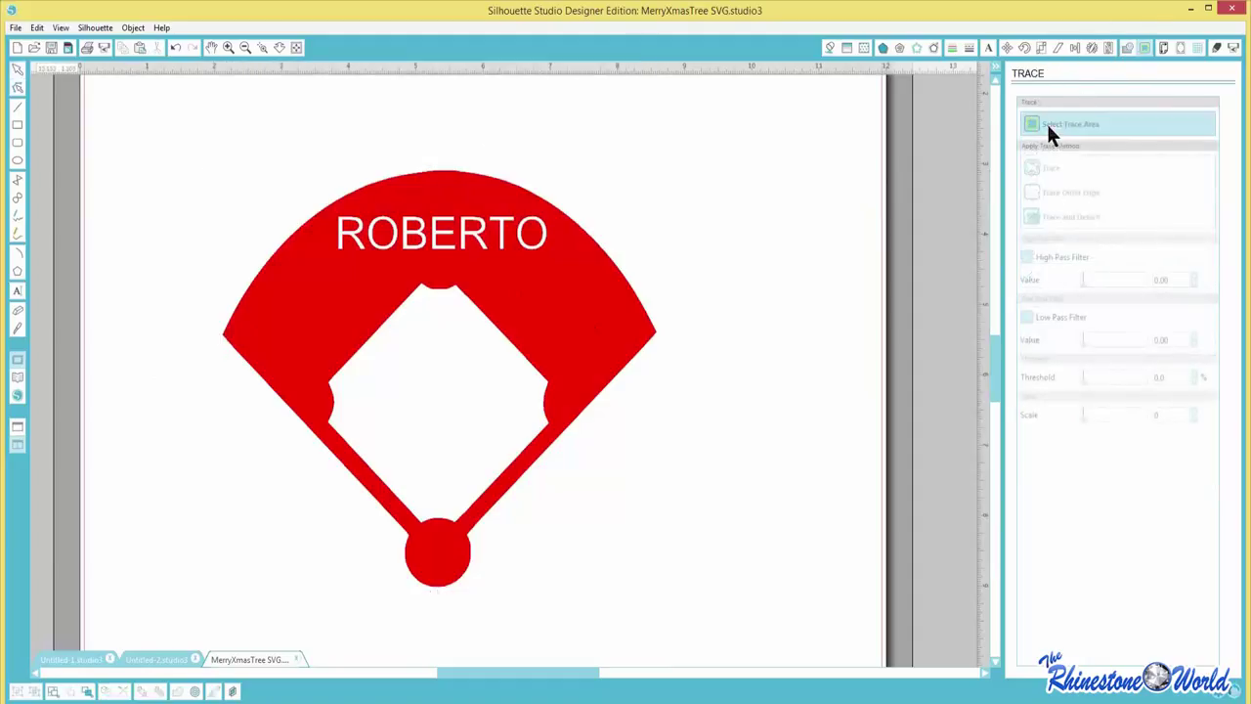
{"action": "left_click", "coordinate": [1048, 124]}
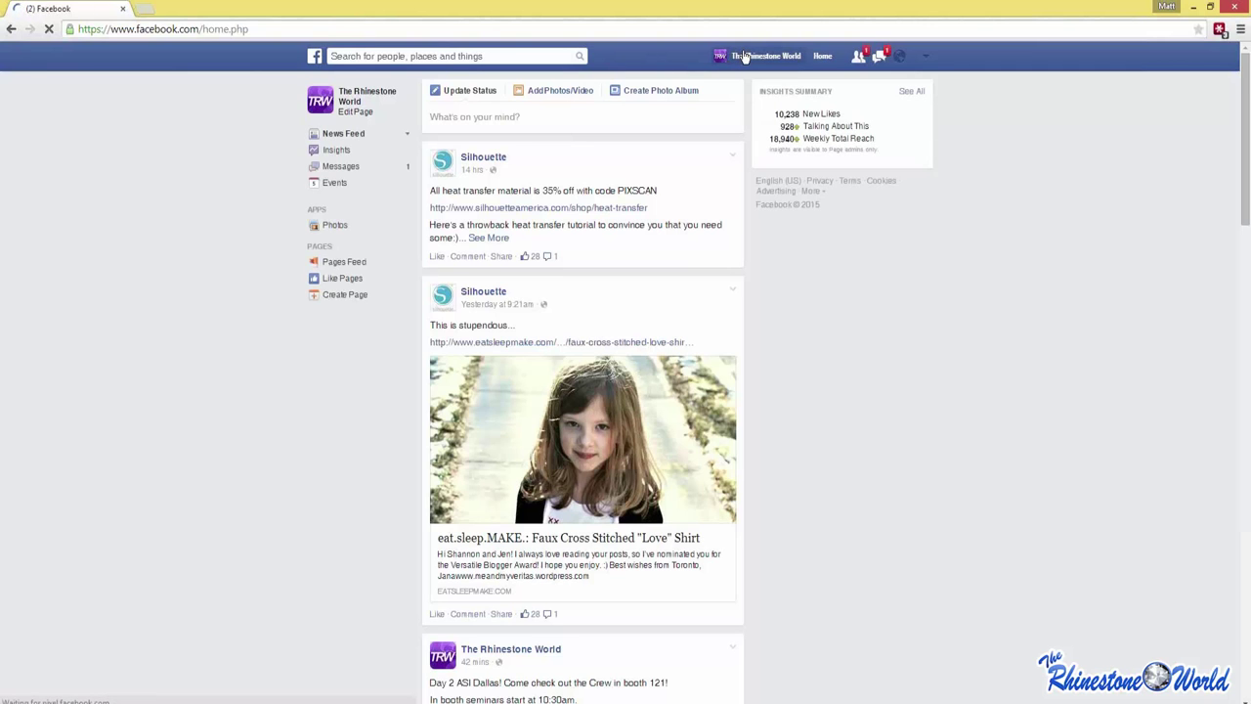
- Switch to Facebook in the browser, open The Rhinestone World page and view its Valentine giveaway cover photo
{"action": "left_click", "coordinate": [744, 57]}
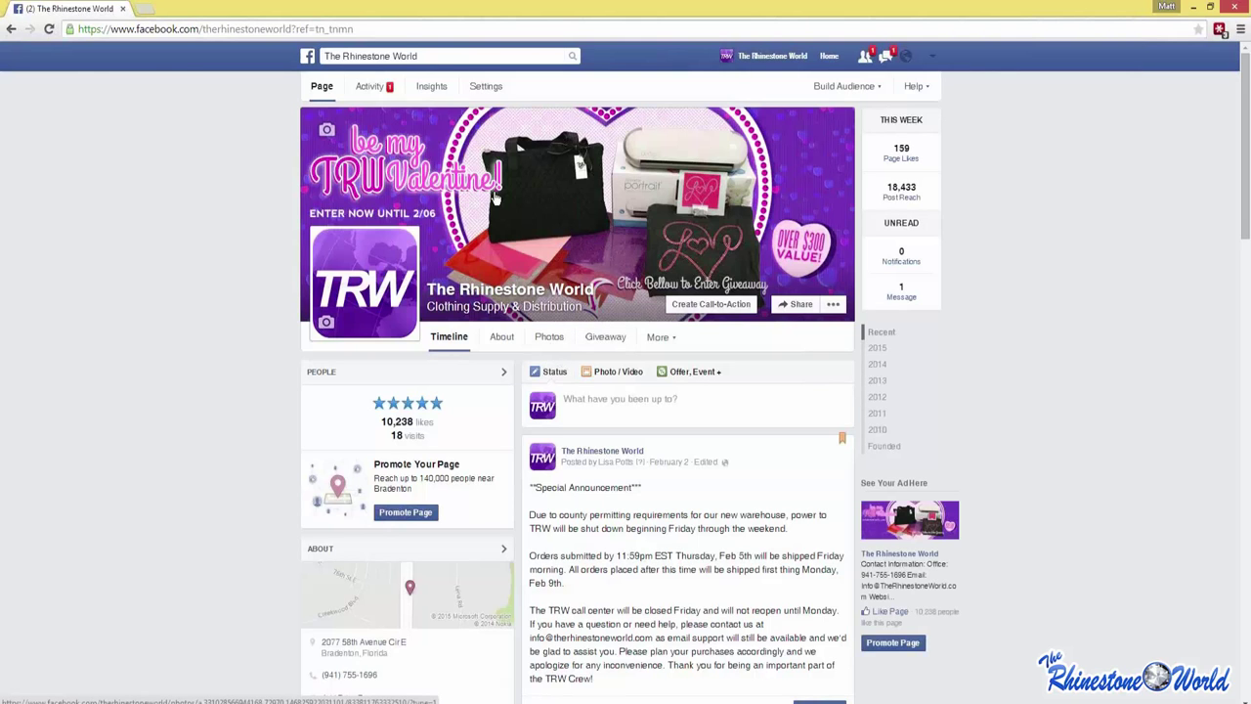
{"action": "left_click", "coordinate": [494, 193]}
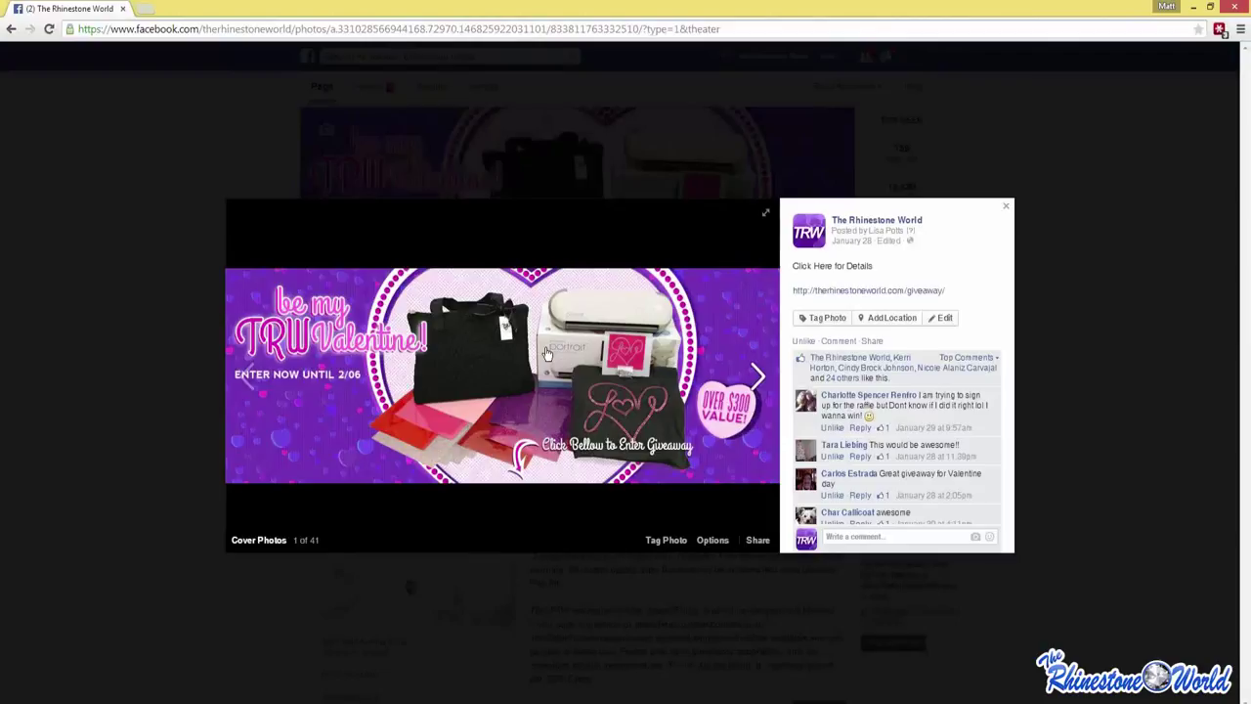
{"action": "mouse_move", "coordinate": [547, 354]}
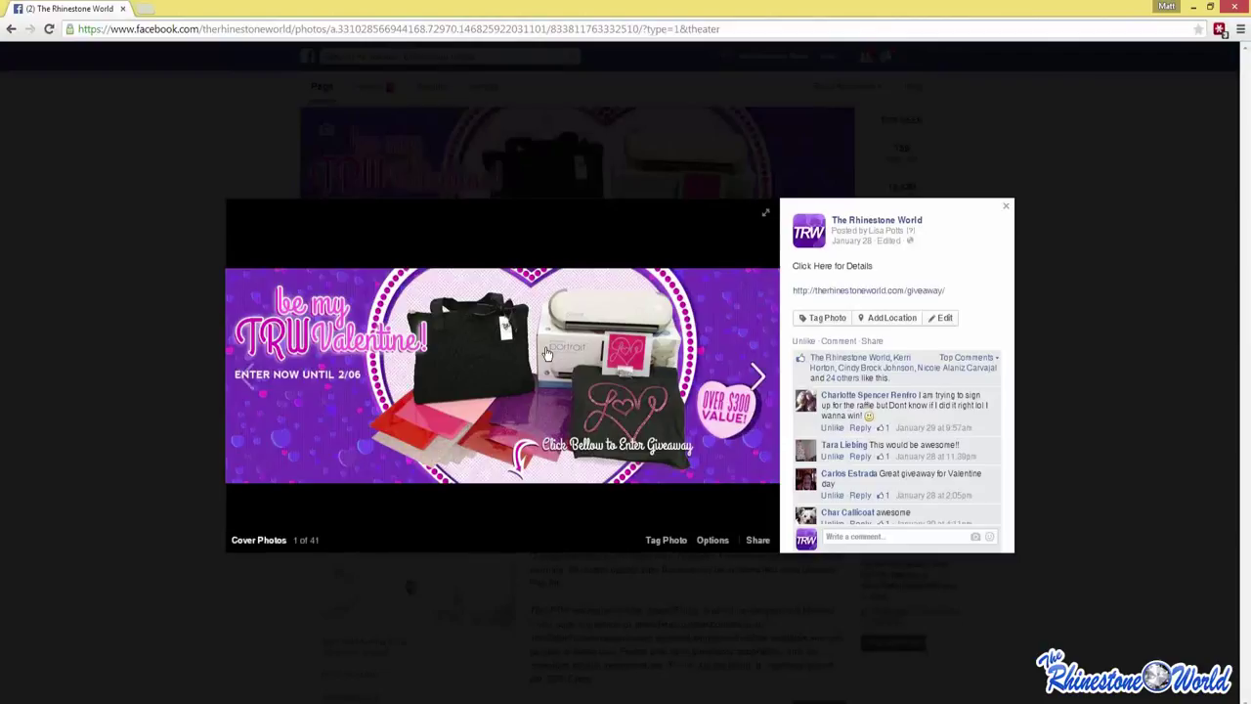